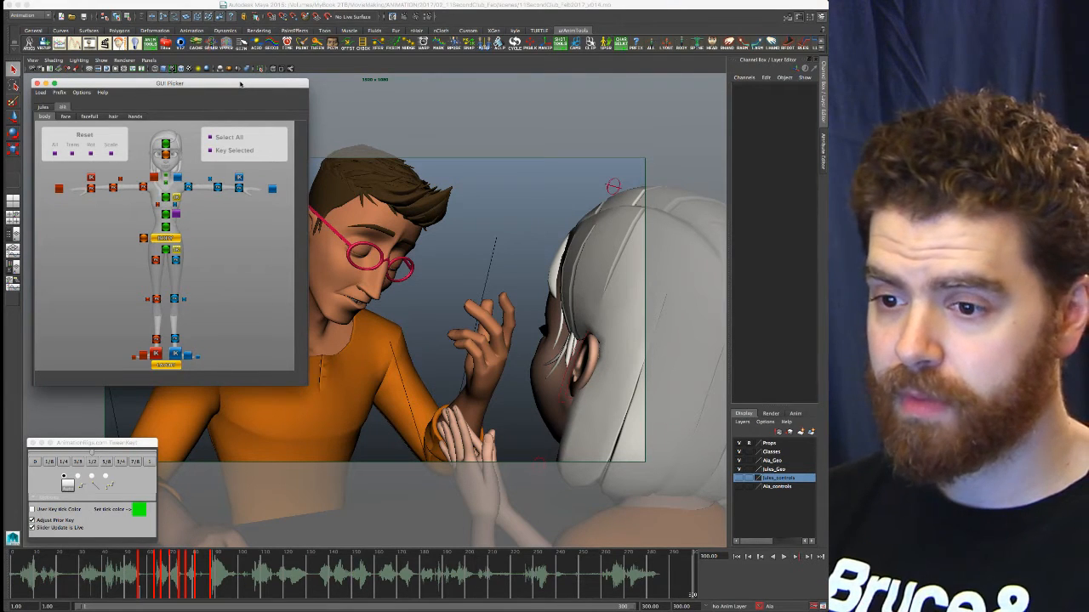
Switch to the media player window that holds the playblast movie of the two-character scene
{"action": "left_click_drag", "start_coordinate": [240, 85], "coordinate": [239, 84]}
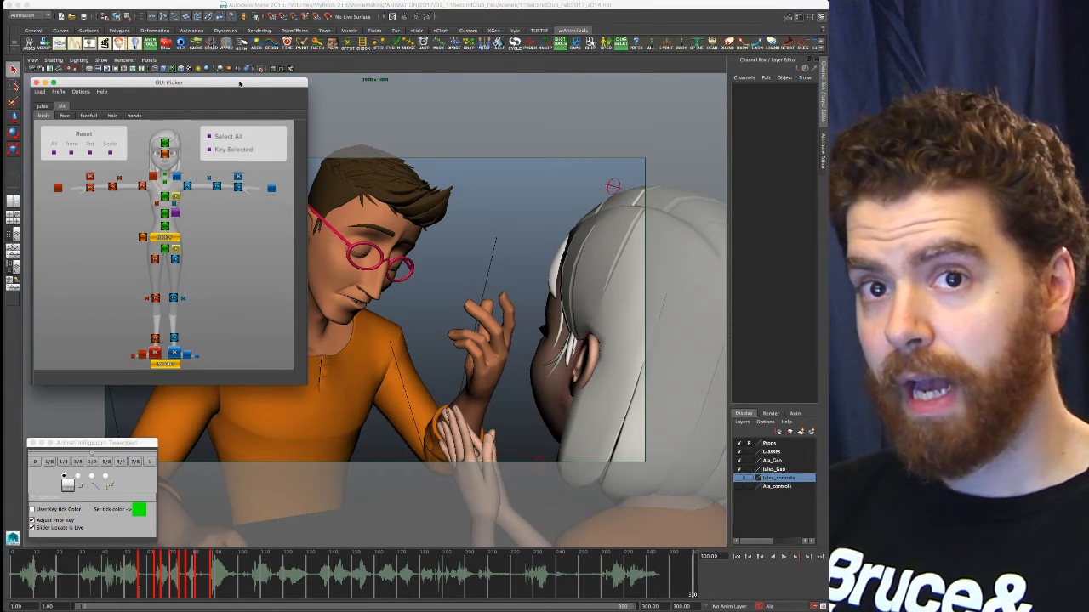
{"action": "key", "text": "super+Tab"}
{"action": "key", "text": "super+Tab"}
{"action": "key", "text": "super+Tab"}
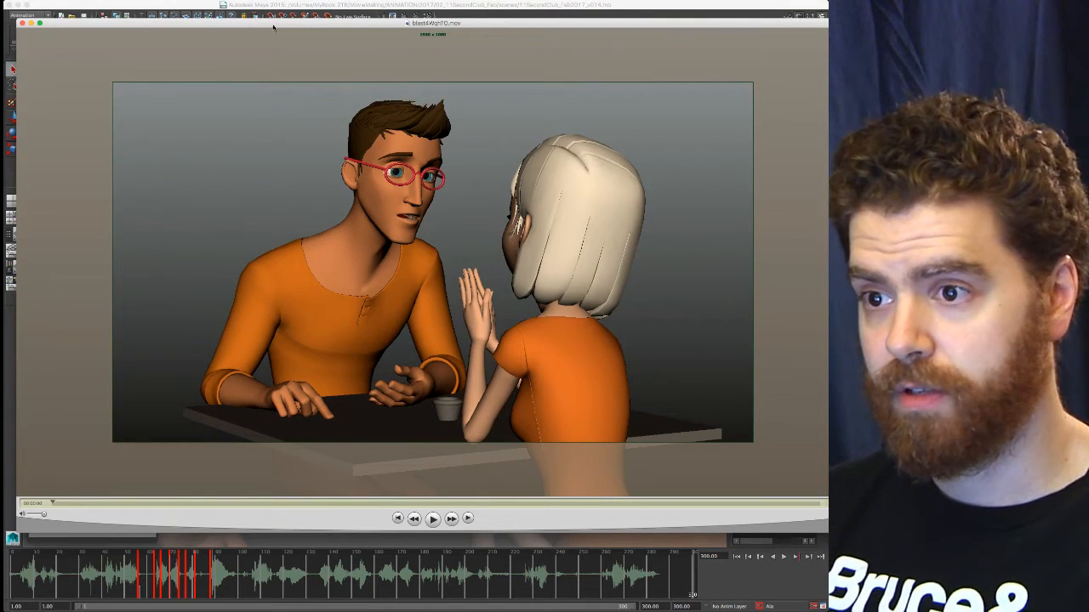
{"action": "left_click_drag", "start_coordinate": [288, 24], "coordinate": [281, 17]}
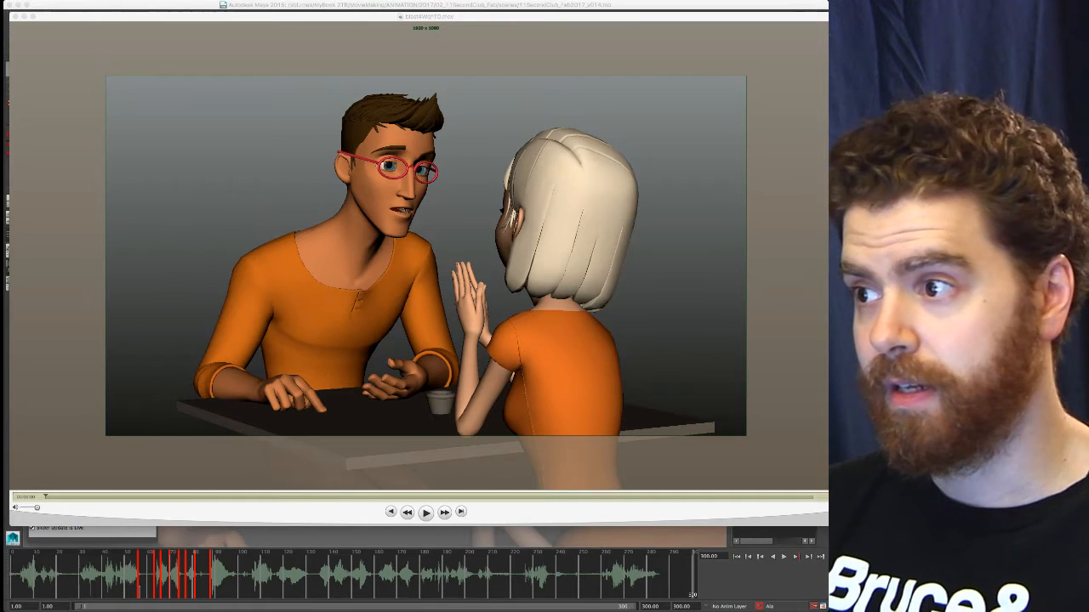
{"action": "left_click", "coordinate": [822, 3]}
{"action": "scroll", "coordinate": [801, 43], "scroll_direction": "up", "scroll_amount": 3}
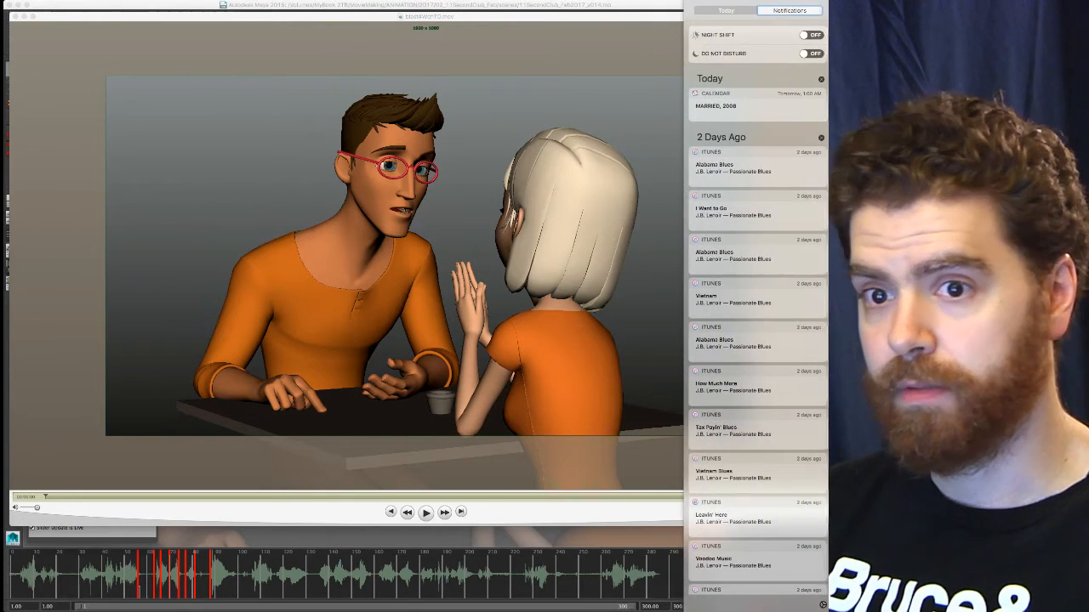
{"action": "left_click", "coordinate": [821, 2]}
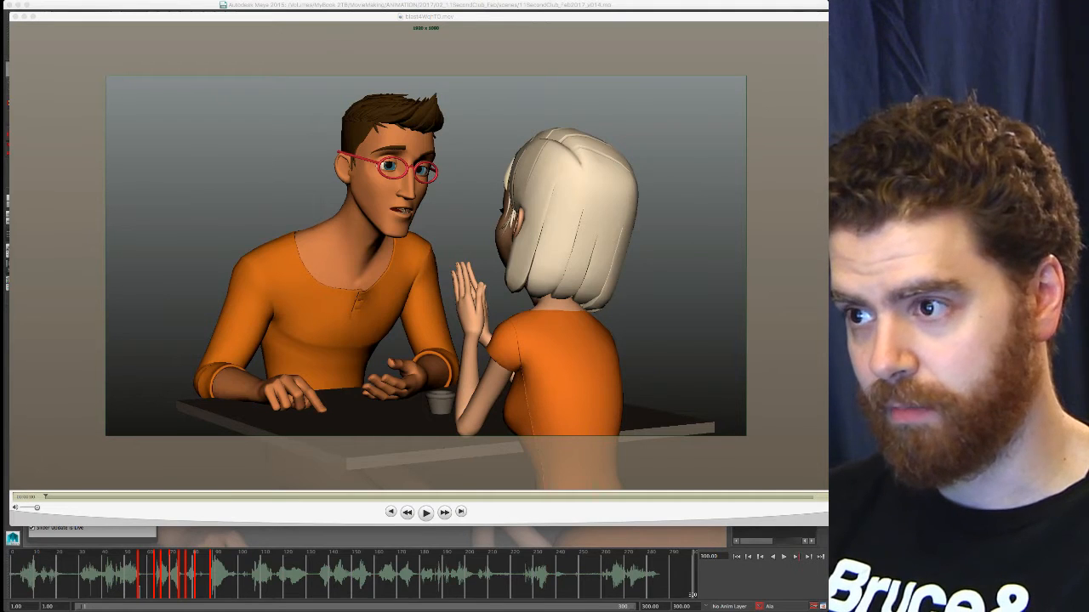
{"action": "left_click_drag", "start_coordinate": [694, 19], "coordinate": [689, 17]}
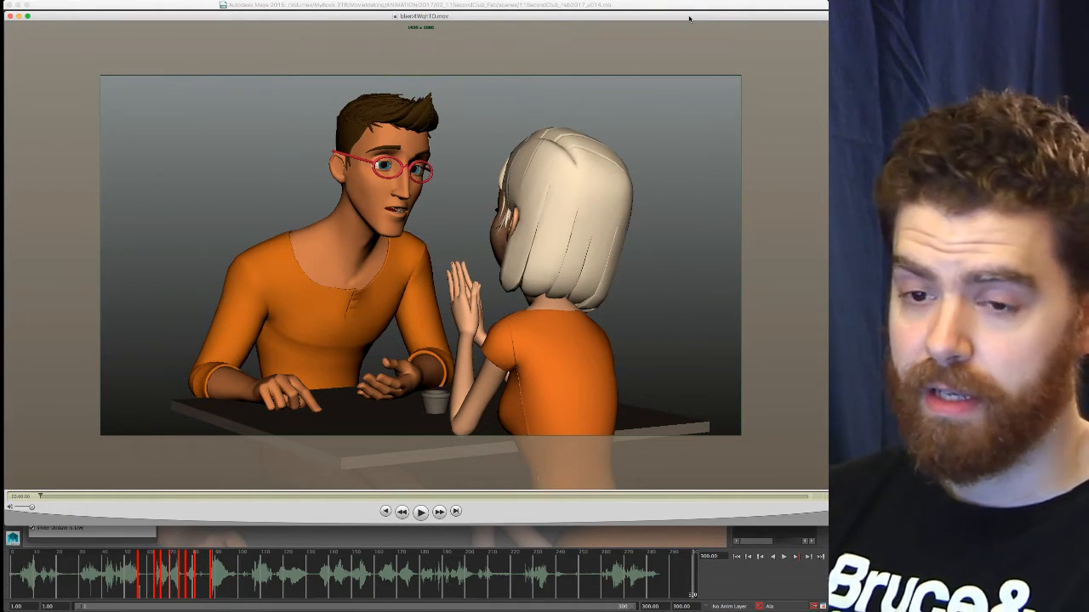
{"action": "left_click_drag", "start_coordinate": [689, 17], "coordinate": [683, 21]}
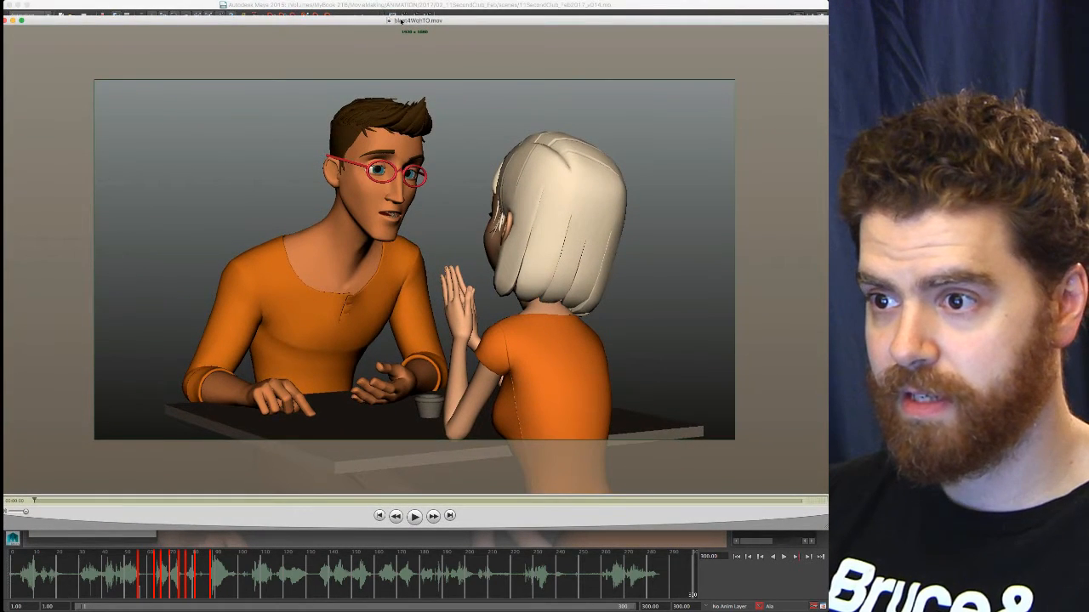
{"action": "left_click_drag", "start_coordinate": [391, 22], "coordinate": [392, 17]}
{"action": "left_click_drag", "start_coordinate": [185, 15], "coordinate": [176, 28]}
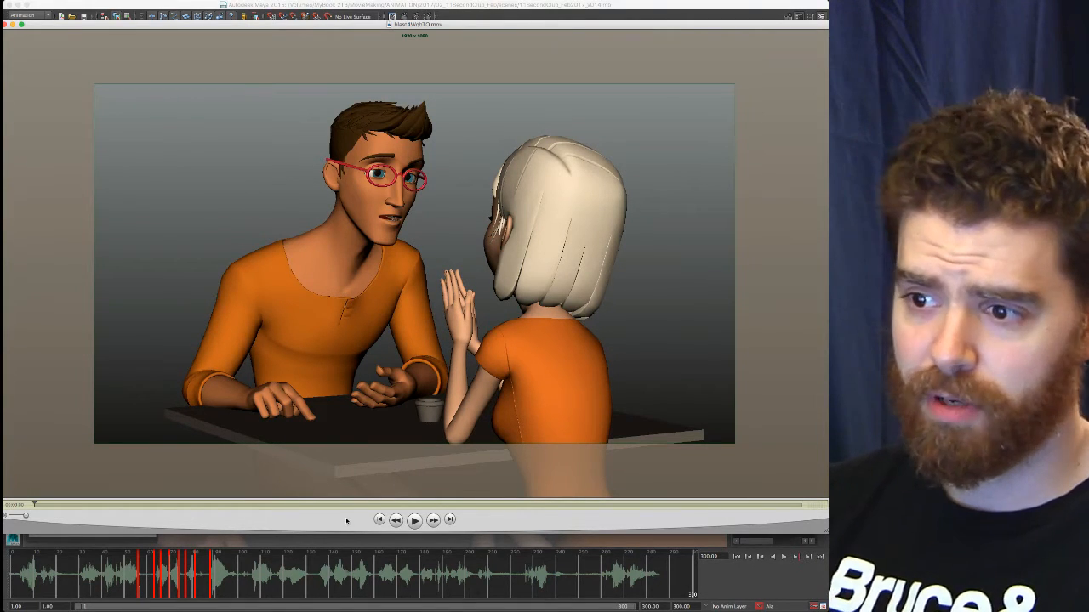
Raise the sound volume and play the playblast movie through to its end
{"action": "key", "text": "XF86AudioRaiseVolume"}
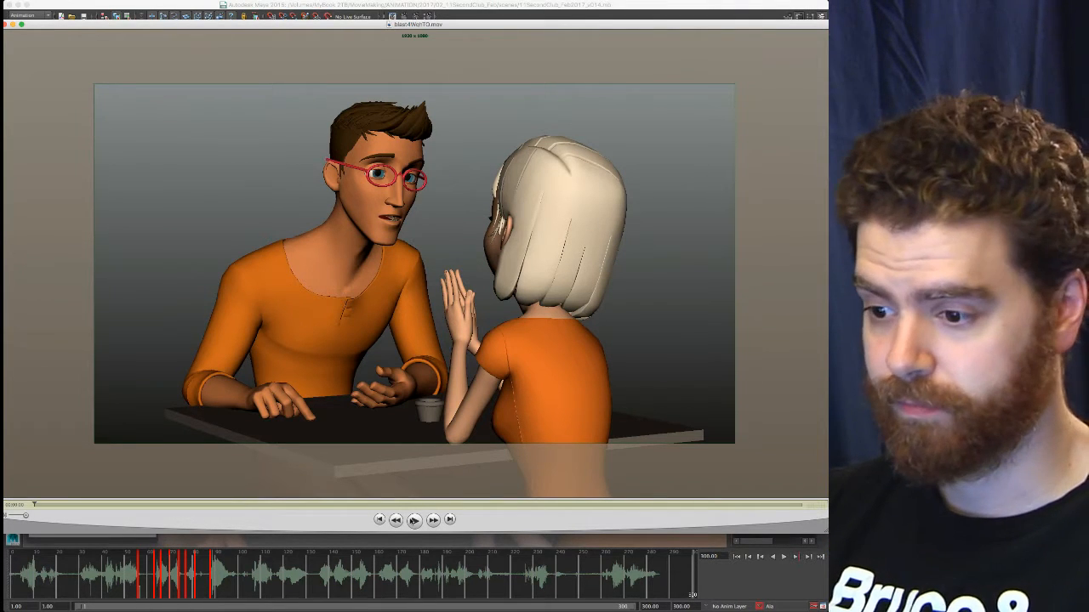
{"action": "left_click", "coordinate": [414, 520]}
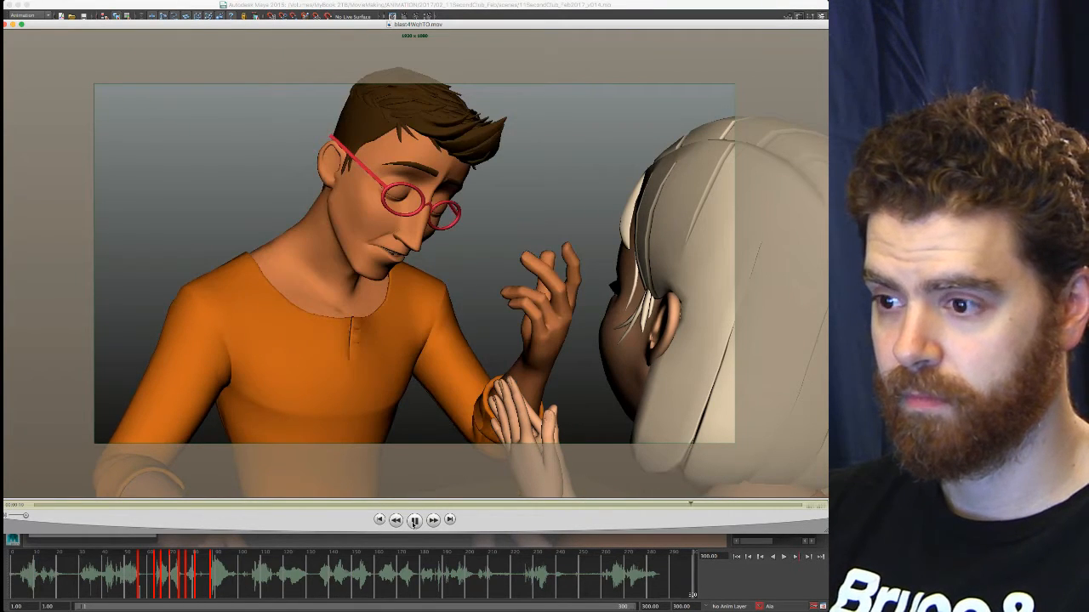
{"action": "left_click", "coordinate": [414, 520]}
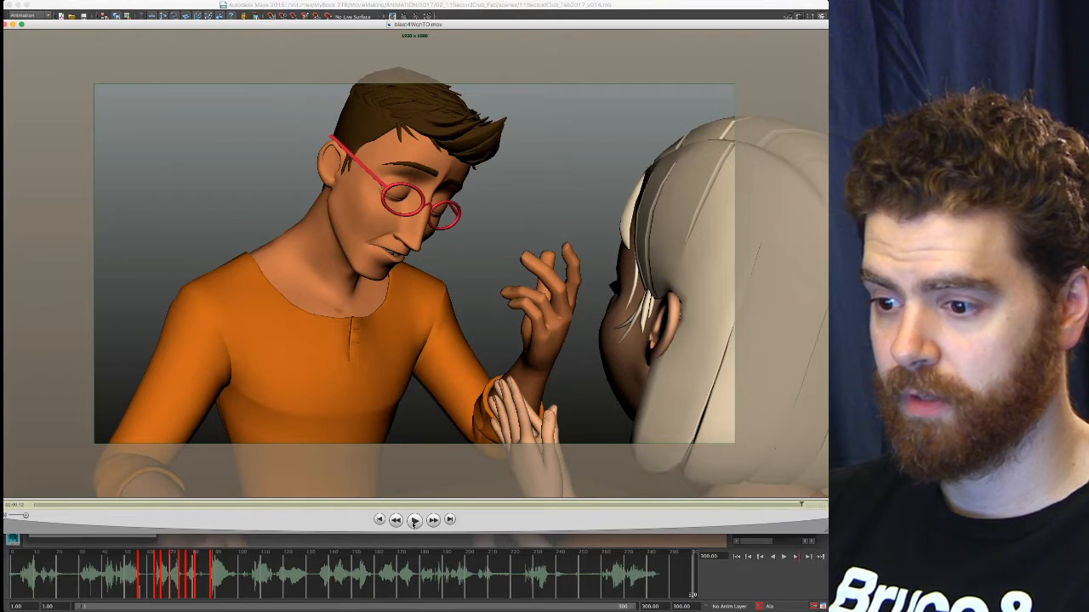
{"action": "left_click", "coordinate": [414, 520]}
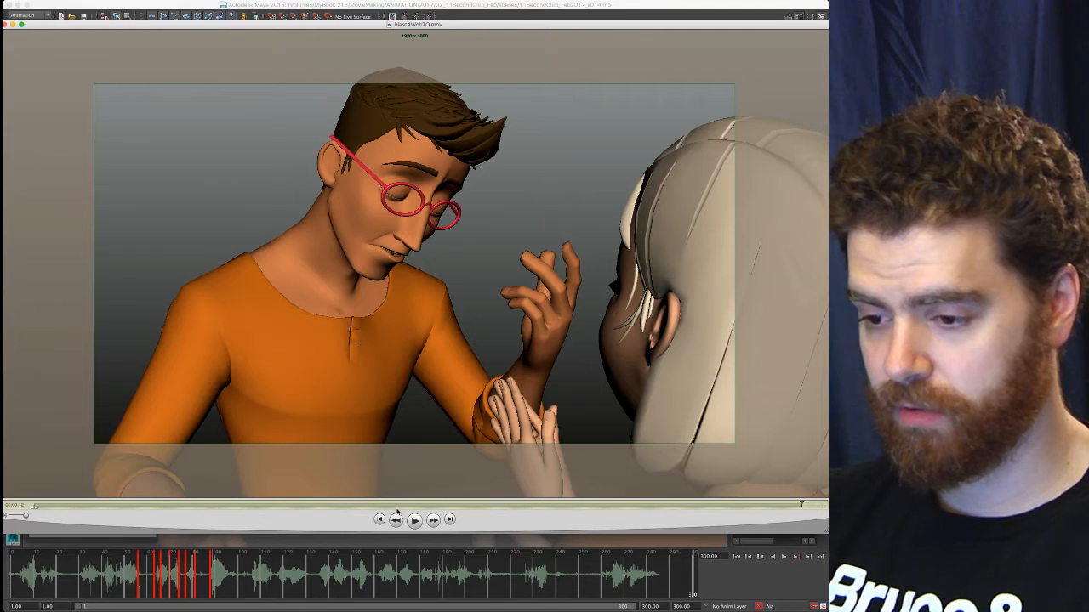
Scrub back through the playblast to examine the poses in the shot of the blonde woman with clasped hands
{"action": "left_click_drag", "start_coordinate": [45, 507], "coordinate": [215, 515]}
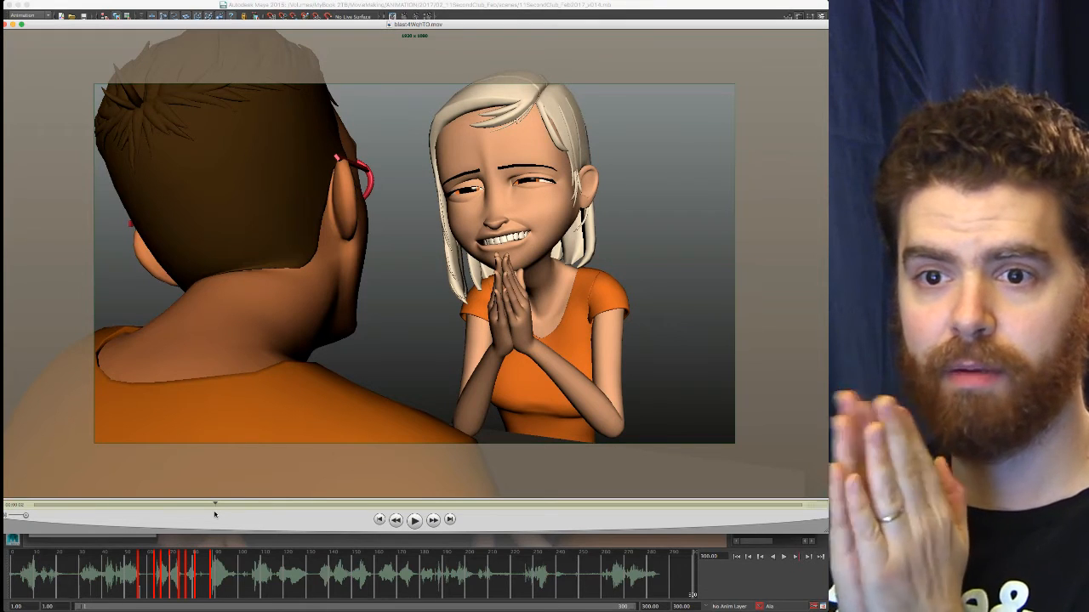
{"action": "left_click_drag", "start_coordinate": [214, 514], "coordinate": [244, 504]}
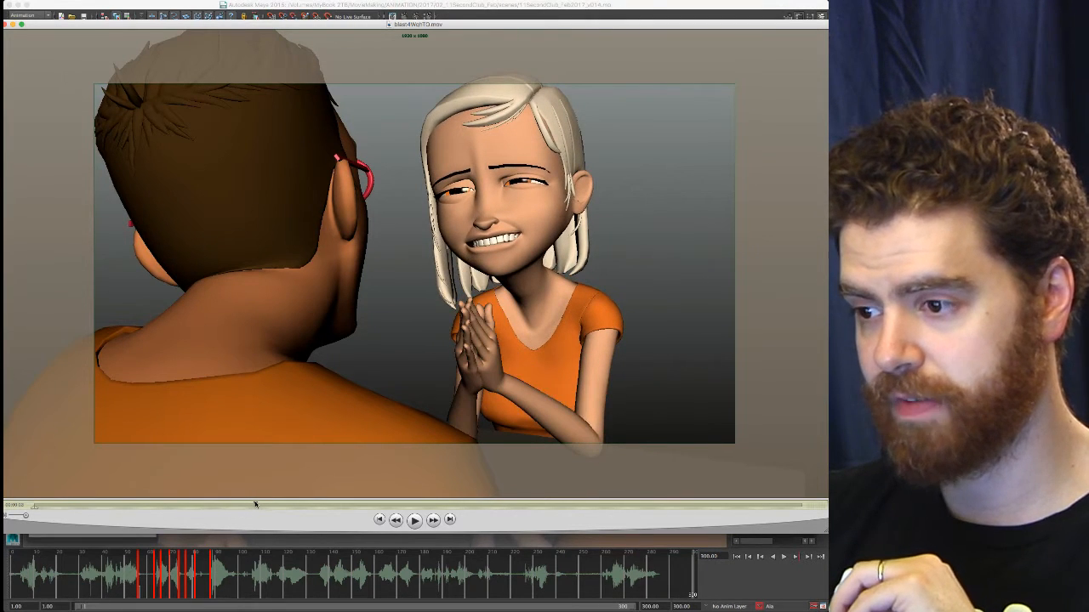
{"action": "left_click_drag", "start_coordinate": [229, 504], "coordinate": [195, 504]}
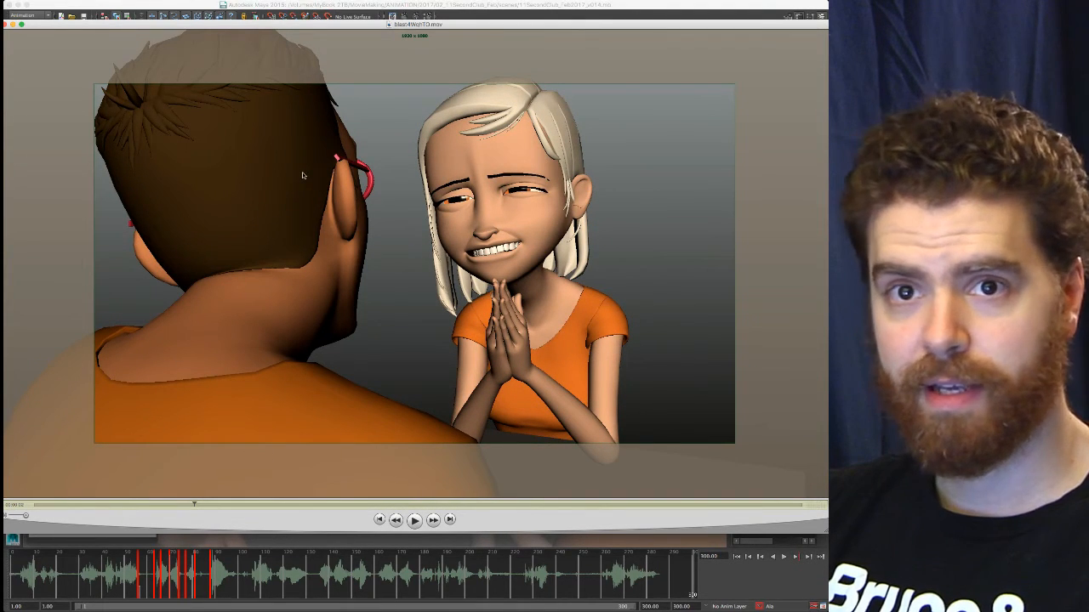
Switch back to Maya and hide the Jules_Geo and Glasses display layers
{"action": "left_click", "coordinate": [348, 4]}
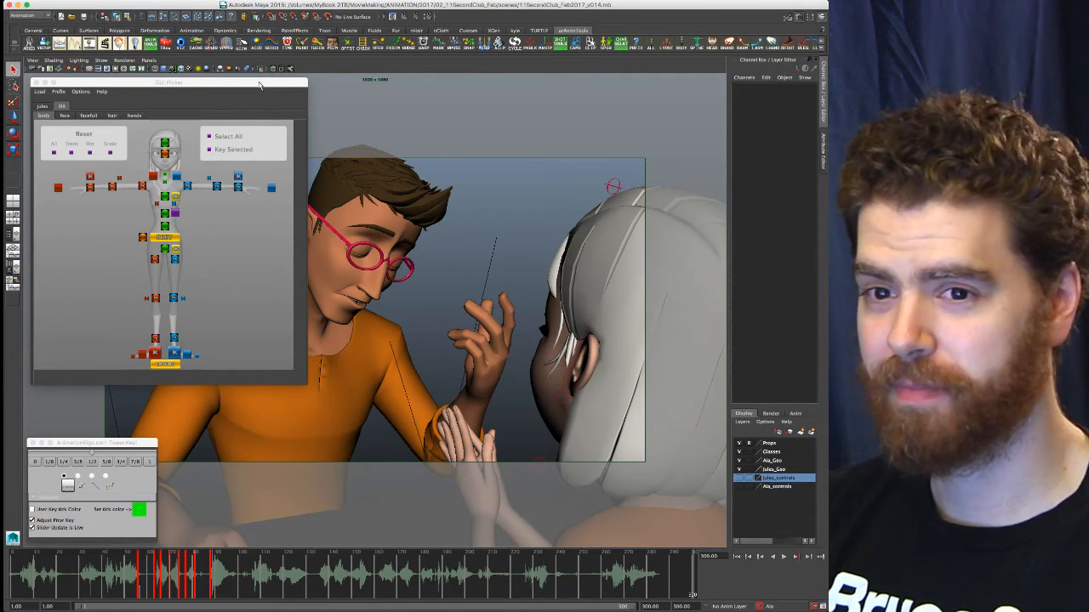
{"action": "mouse_move", "coordinate": [259, 83]}
{"action": "left_mouse_down"}
{"action": "mouse_move", "coordinate": [303, 114]}
{"action": "mouse_move", "coordinate": [266, 102]}
{"action": "mouse_move", "coordinate": [257, 86]}
{"action": "left_mouse_up"}
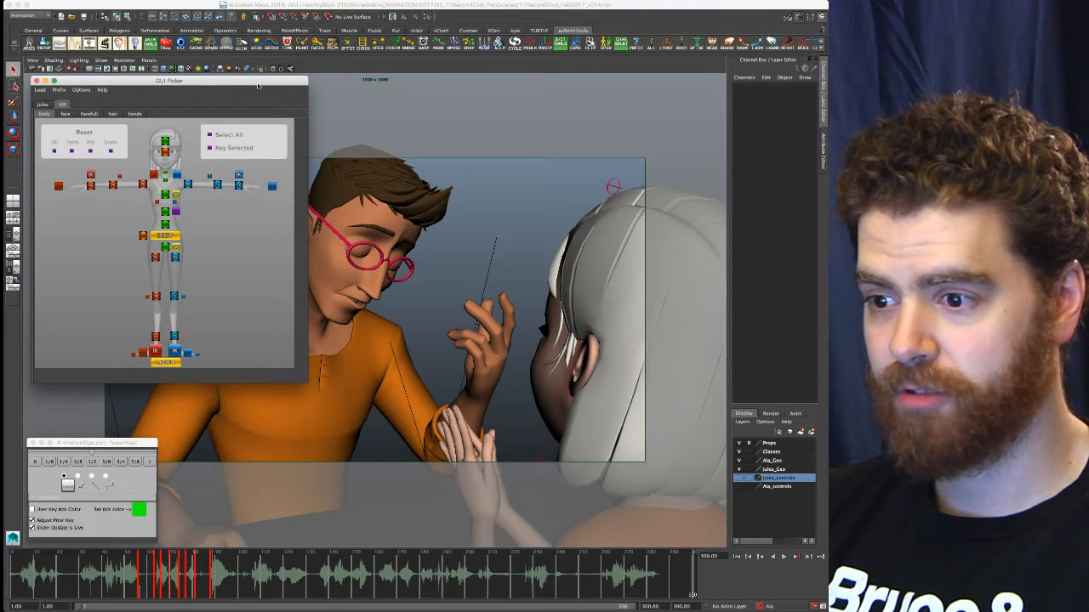
{"action": "mouse_move", "coordinate": [116, 443]}
{"action": "left_mouse_down"}
{"action": "mouse_move", "coordinate": [136, 420]}
{"action": "mouse_move", "coordinate": [113, 419]}
{"action": "mouse_move", "coordinate": [119, 441]}
{"action": "left_mouse_up"}
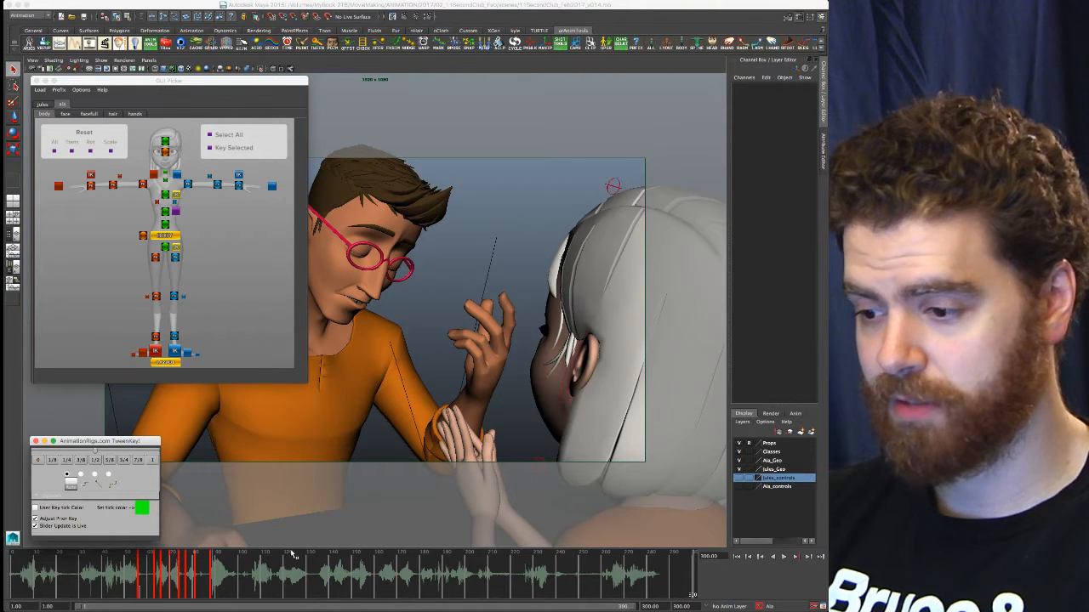
{"action": "left_click", "coordinate": [738, 469]}
{"action": "left_click", "coordinate": [738, 452]}
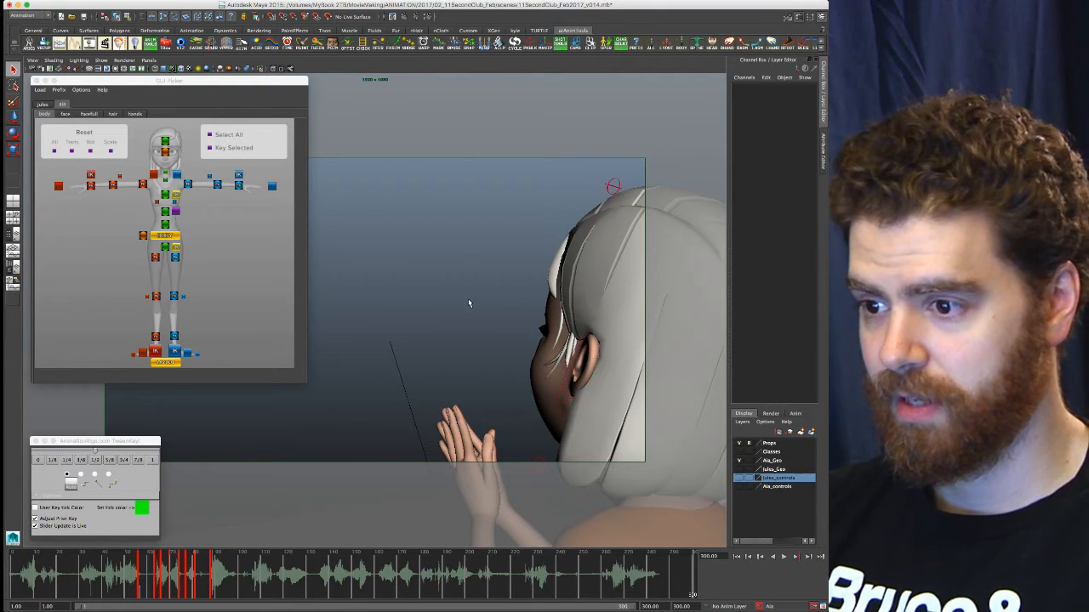
Switch to the four-view layout and scrub the timeline to locate the first and last frames of the woman's shot
{"action": "key", "text": "space"}
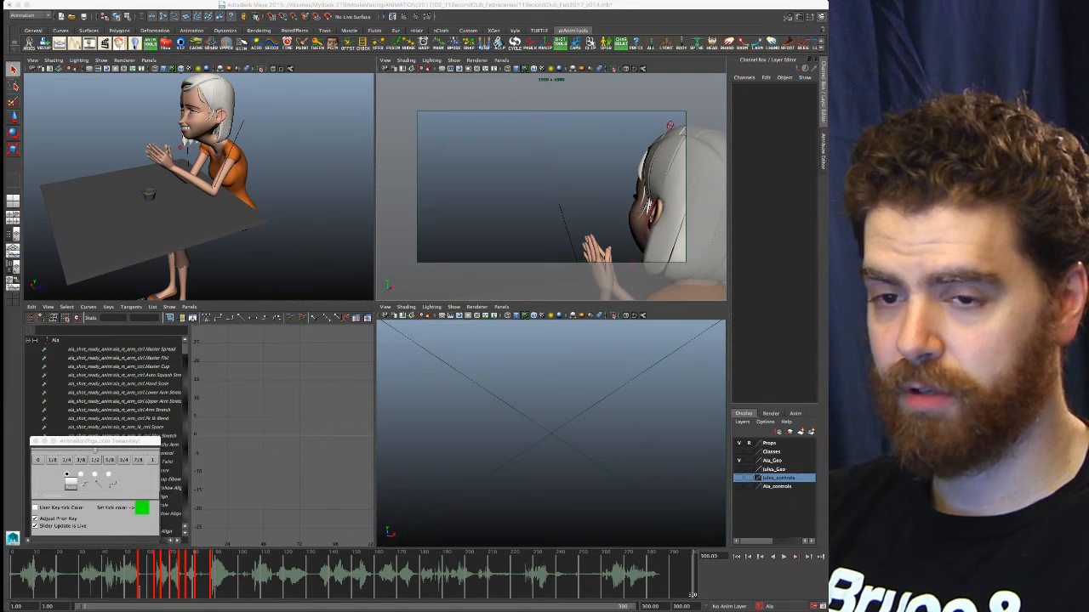
{"action": "left_click_drag", "start_coordinate": [215, 160], "coordinate": [200, 204], "text": "alt"}
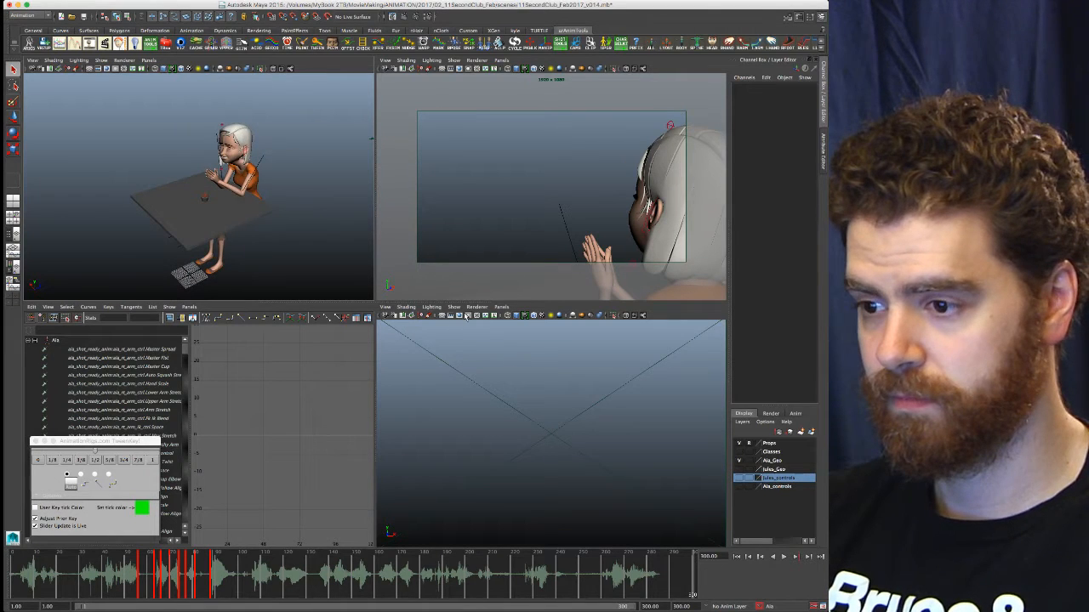
{"action": "left_click", "coordinate": [200, 579]}
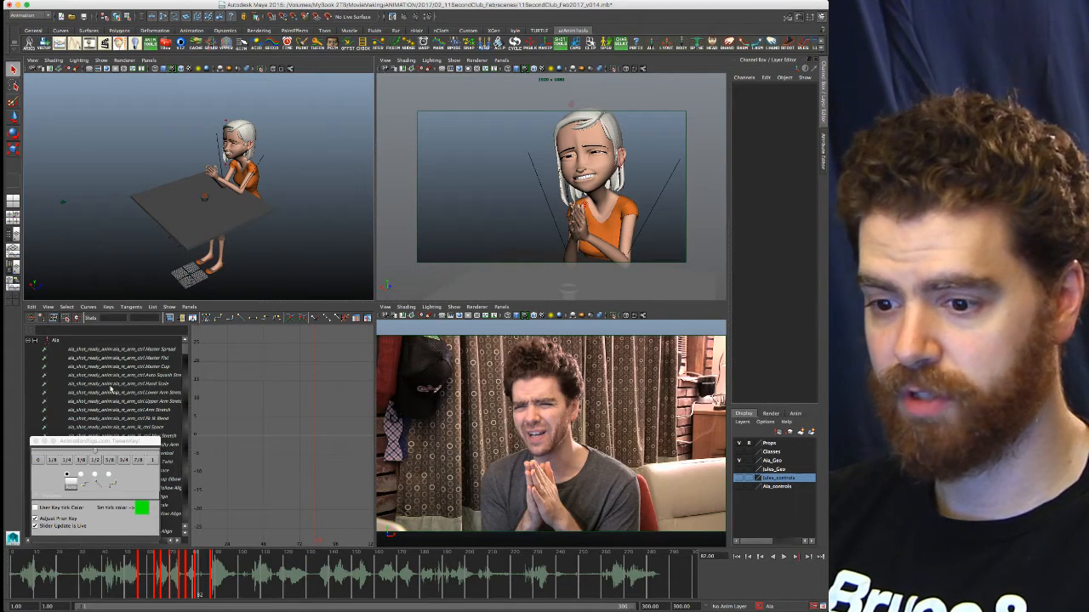
{"action": "left_click", "coordinate": [256, 579]}
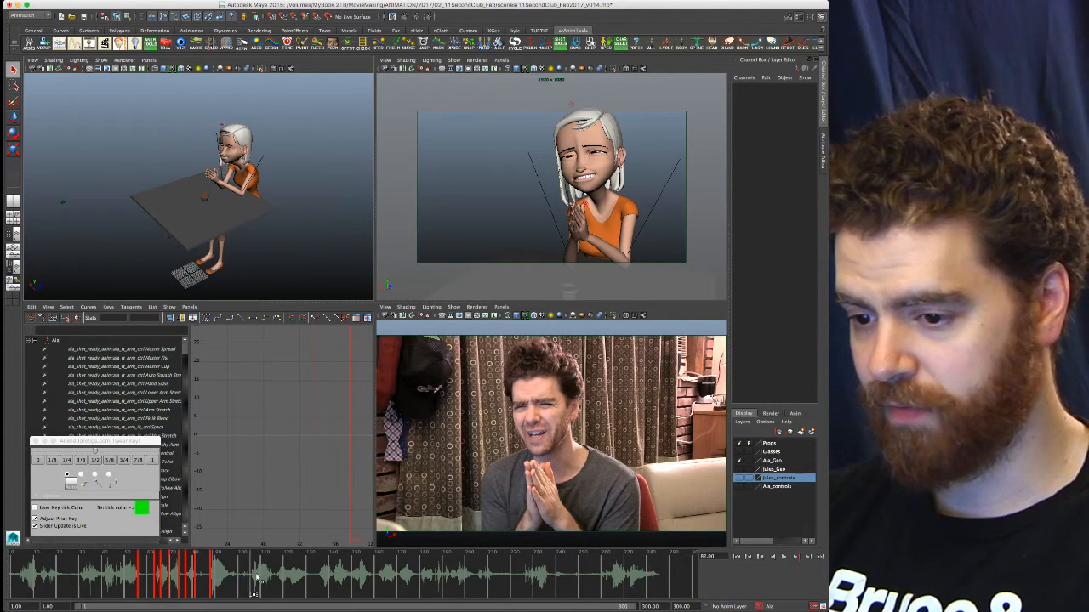
{"action": "left_click_drag", "start_coordinate": [256, 578], "coordinate": [141, 585]}
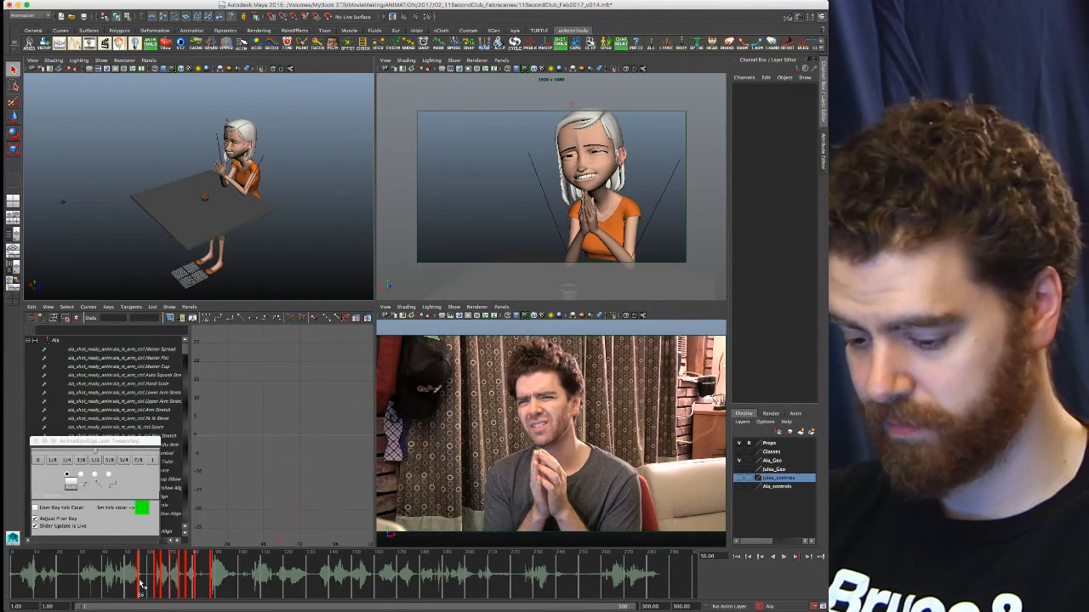
{"action": "key", "text": "comma"}
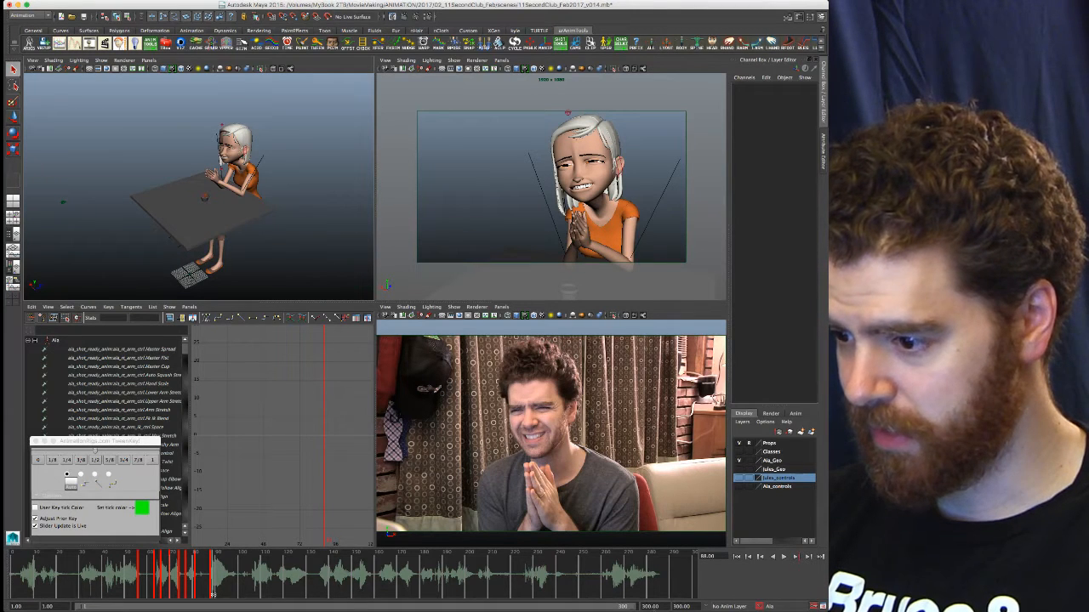
Set the timeline's playback end to frame 88 and its playback start to frame 56
{"action": "double_click", "coordinate": [654, 606]}
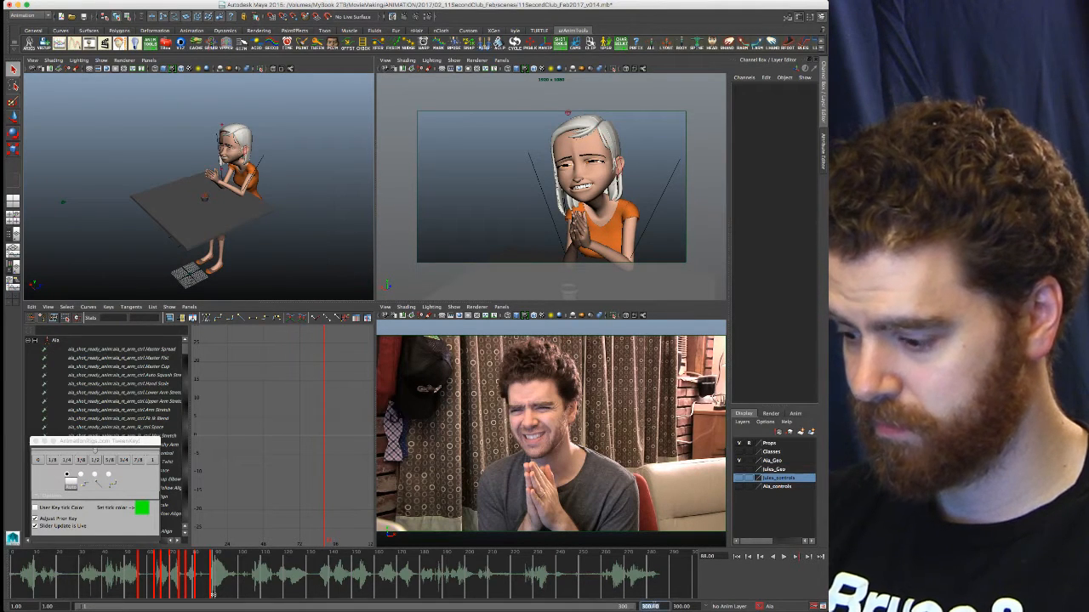
{"action": "type", "text": "88"}
{"action": "key", "text": "Return"}
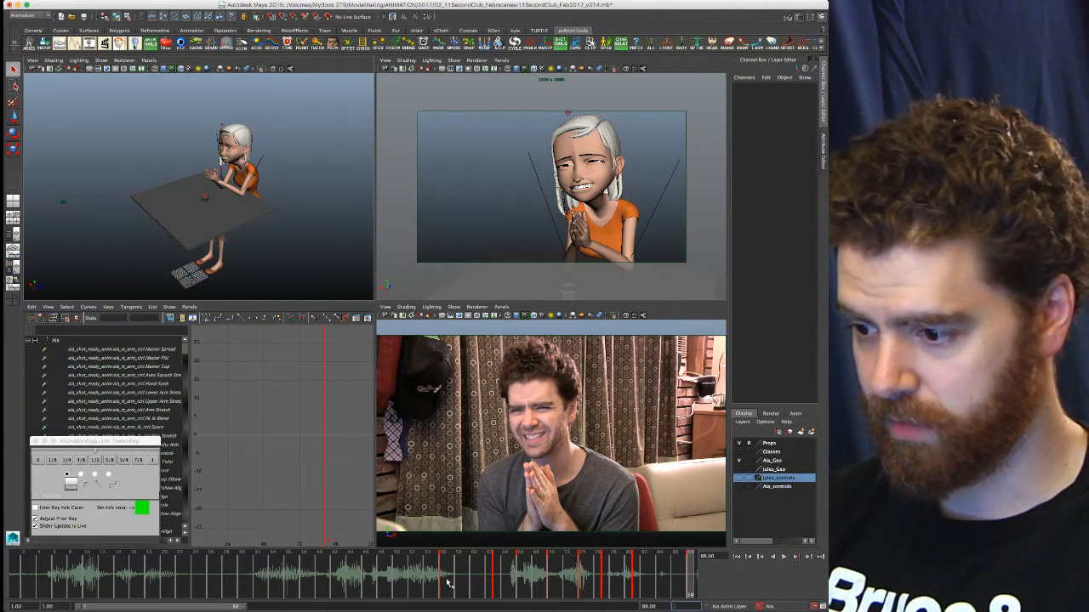
{"action": "left_click", "coordinate": [445, 584]}
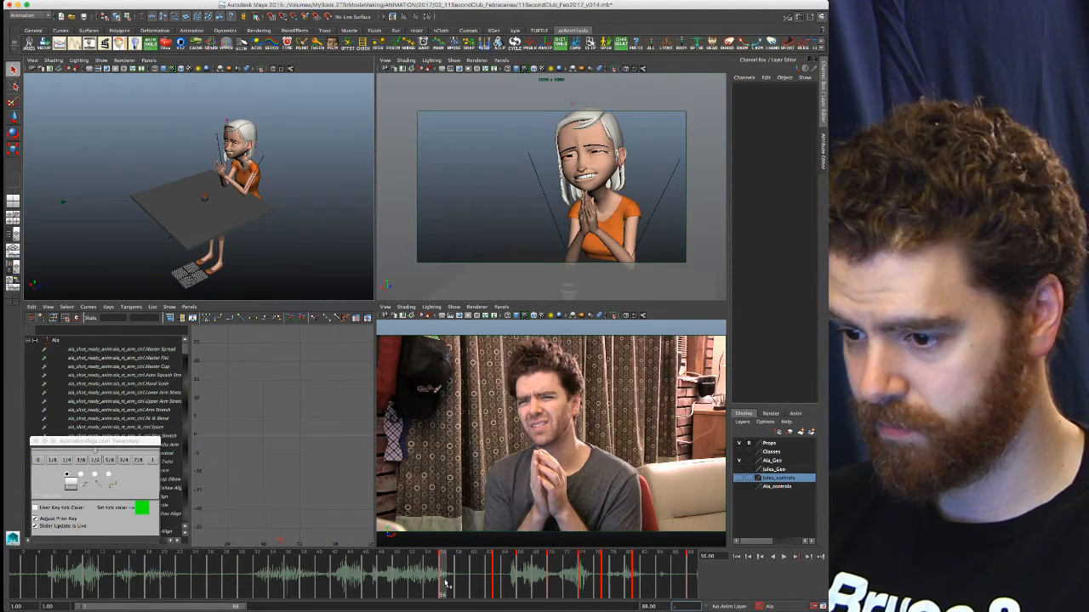
{"action": "double_click", "coordinate": [61, 606]}
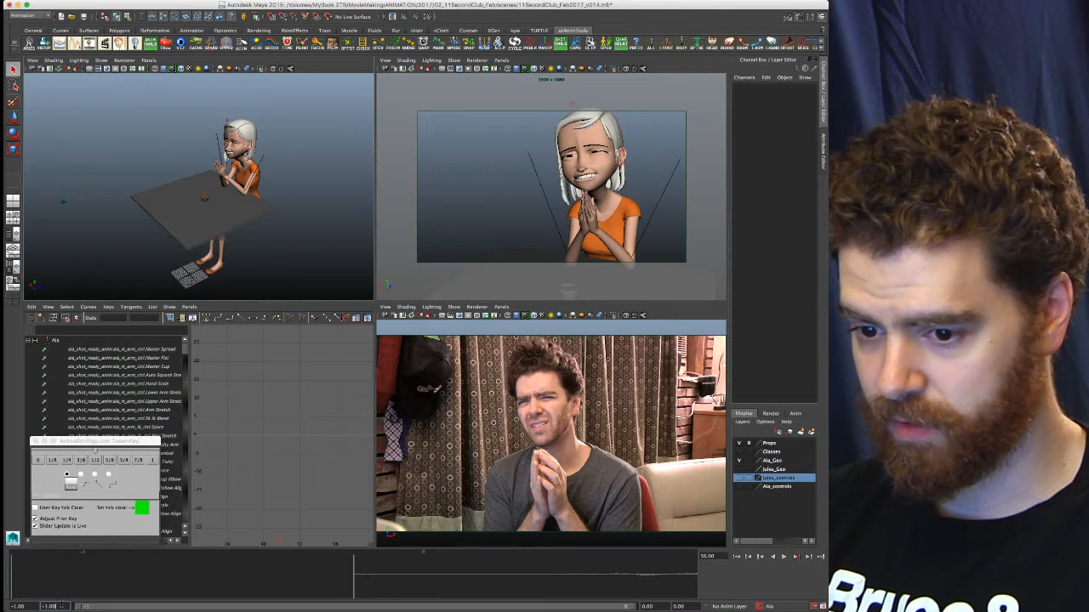
{"action": "type", "text": "56"}
{"action": "key", "text": "Return"}
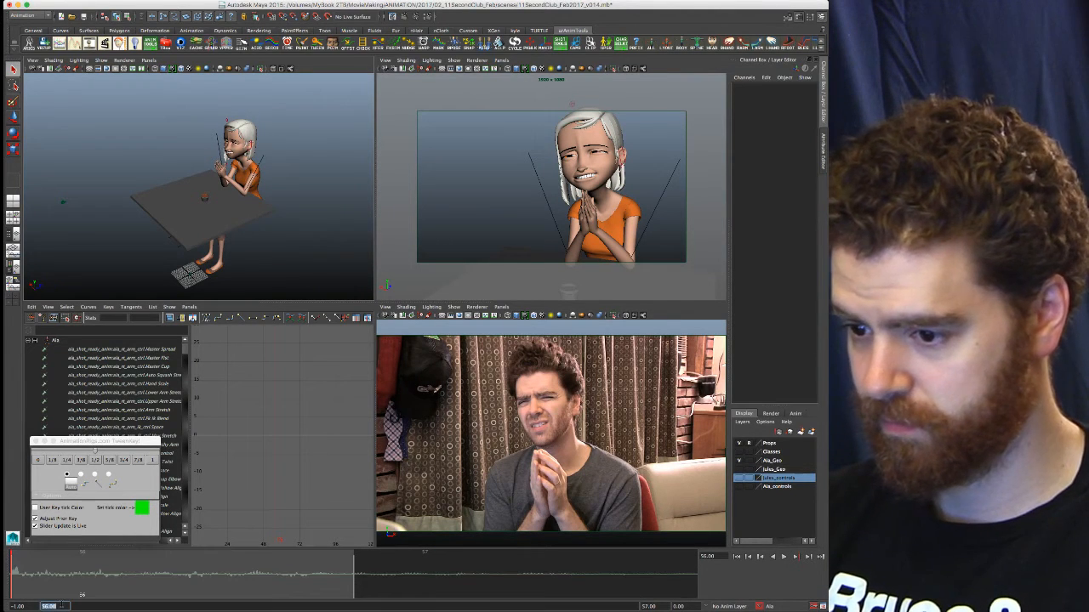
Reset the playback end to frame 88 and set the scene's overall animation end to frame 300
{"action": "double_click", "coordinate": [648, 606]}
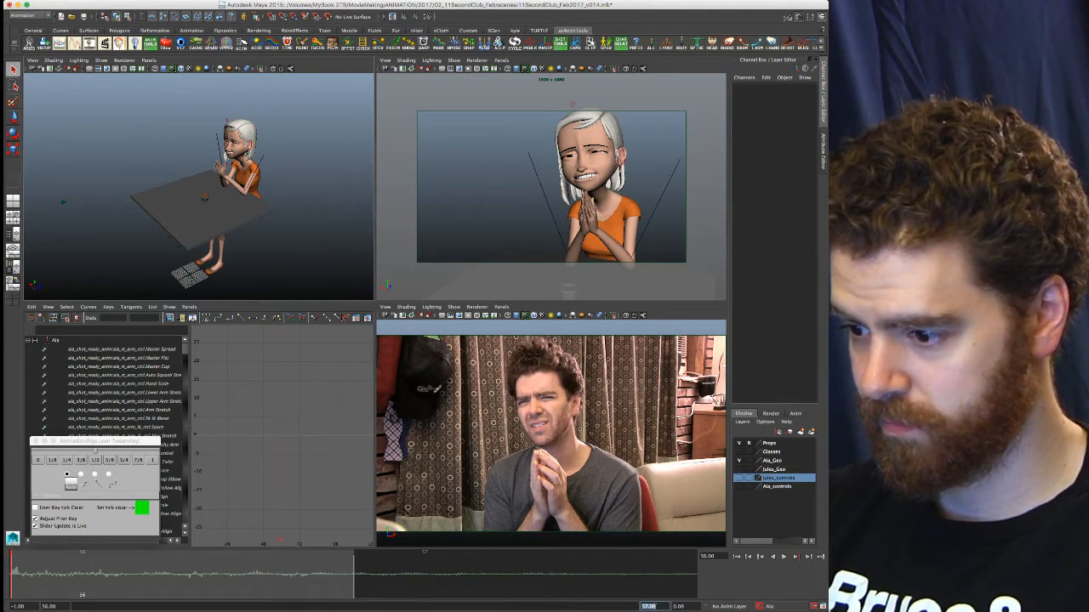
{"action": "type", "text": "88"}
{"action": "key", "text": "Return"}
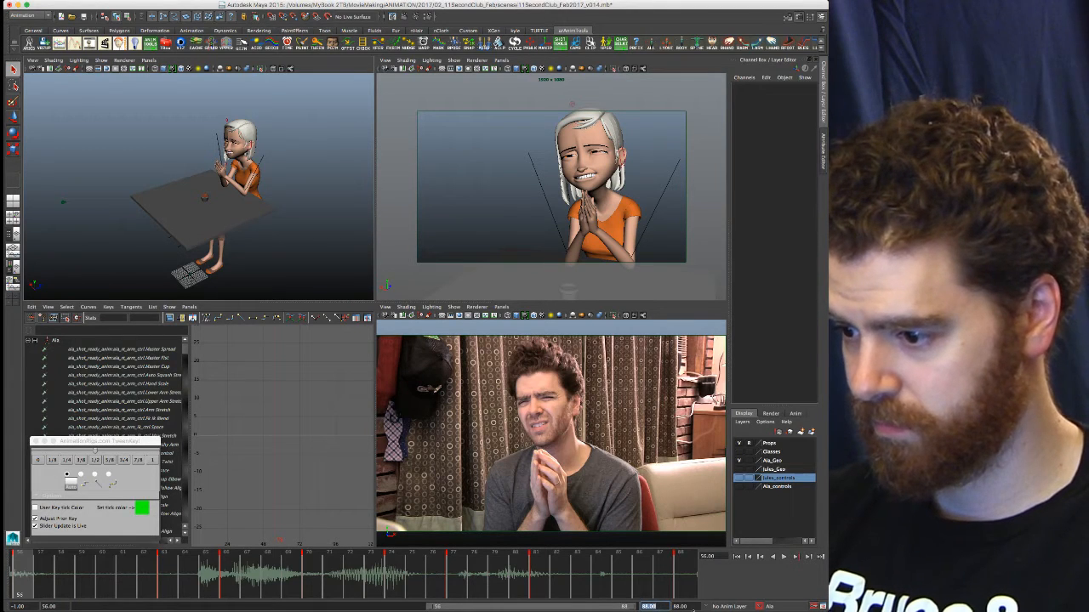
{"action": "double_click", "coordinate": [694, 608]}
{"action": "type", "text": "300"}
{"action": "key", "text": "Return"}
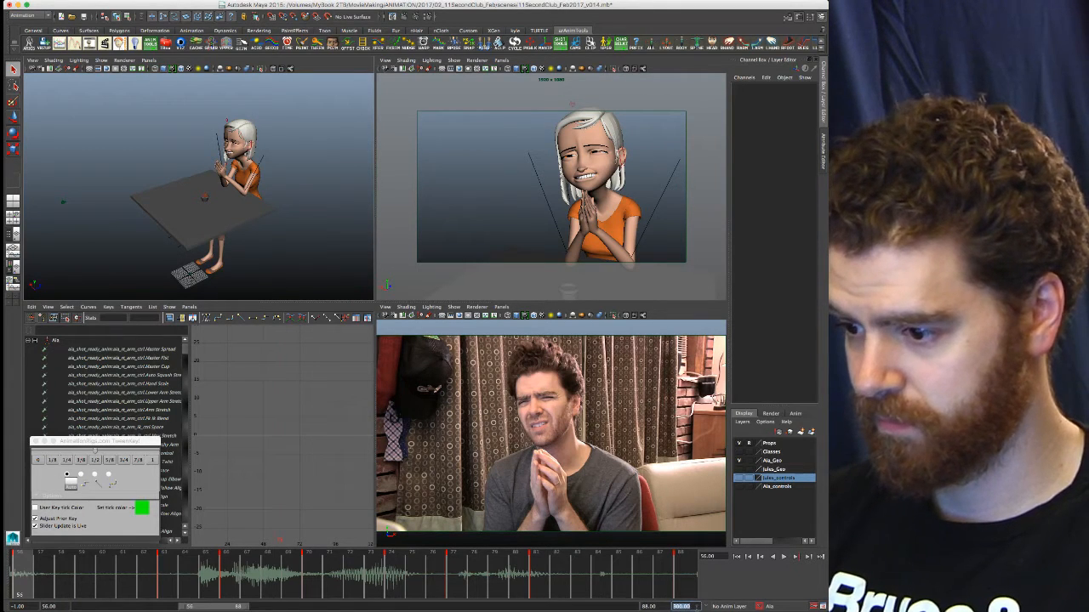
Play back the frame 56 to 88 range to review the woman's poses against the video reference
{"action": "left_click", "coordinate": [663, 577]}
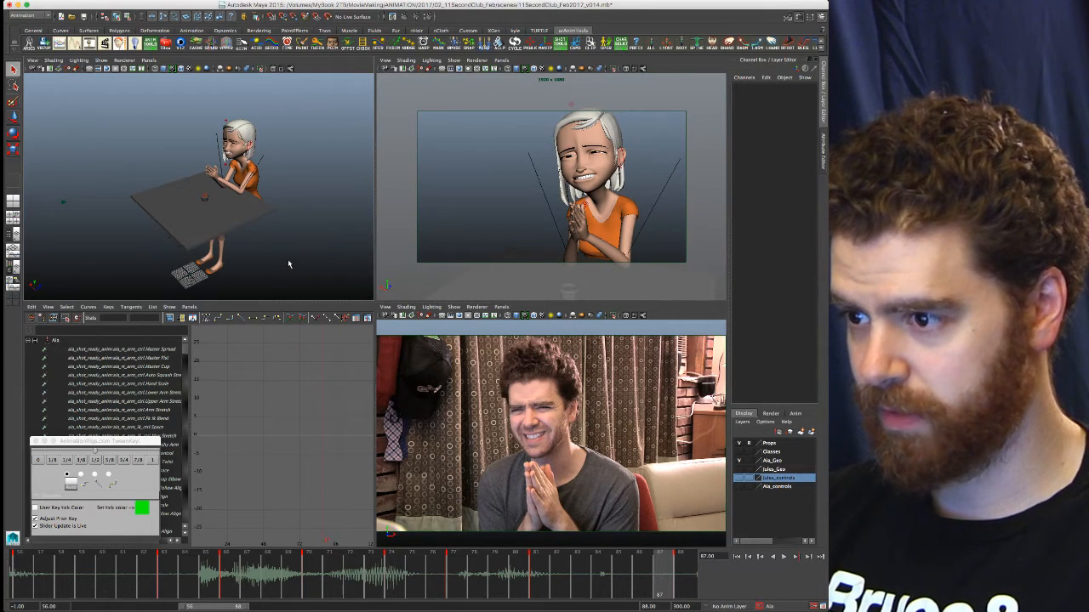
{"action": "key", "text": "alt+v"}
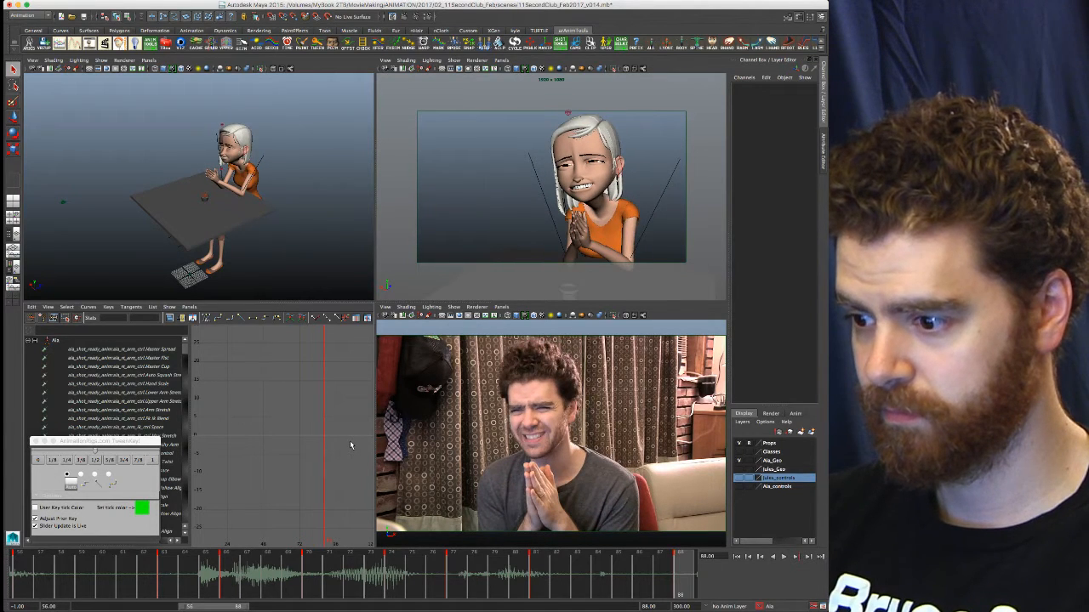
Extend the playback range, locate the next camera key with the RENDER1 character set active, and set the playback end to frame 154
{"action": "left_click_drag", "start_coordinate": [245, 607], "coordinate": [384, 608]}
{"action": "left_click", "coordinate": [764, 607]}
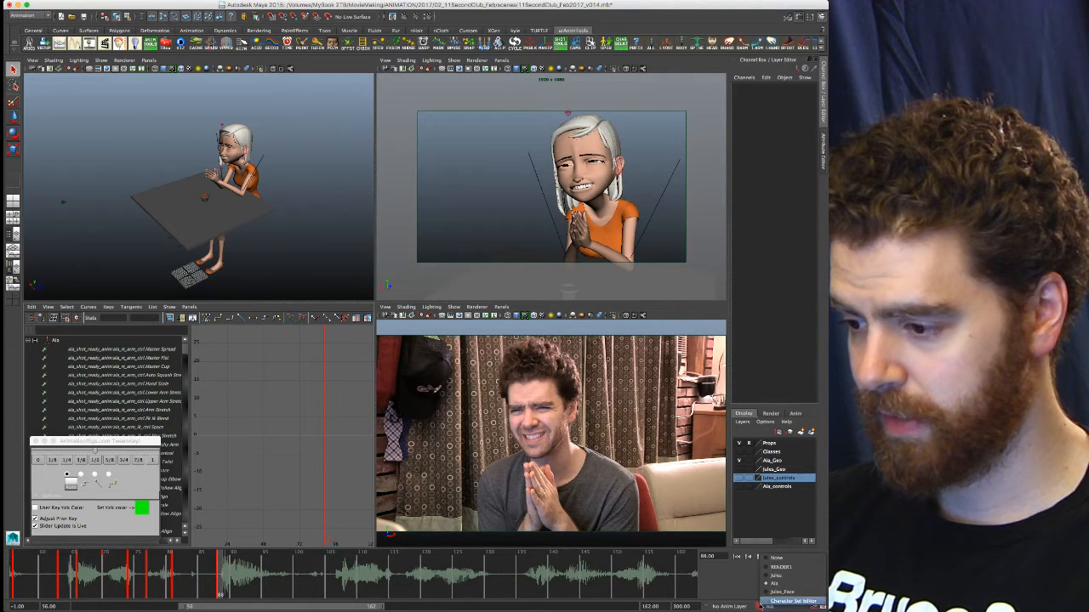
{"action": "left_click", "coordinate": [780, 567]}
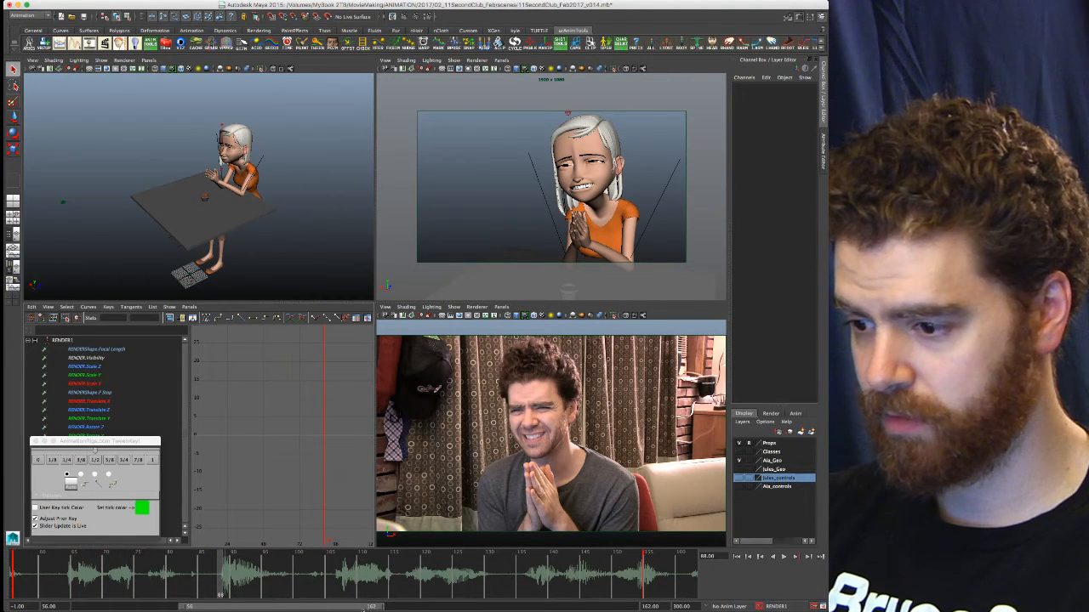
{"action": "key", "text": "period"}
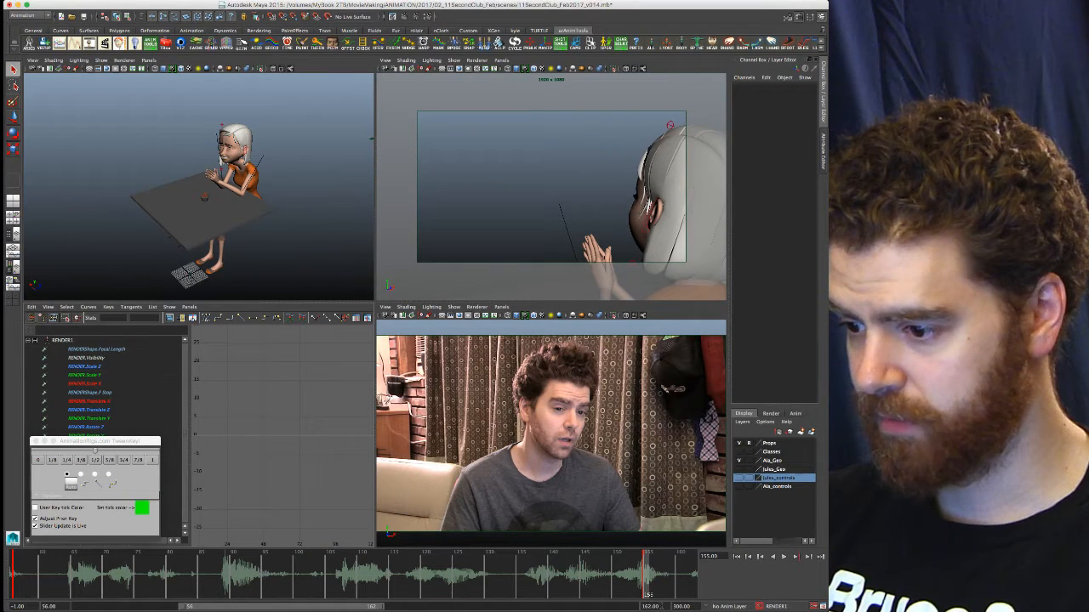
{"action": "left_click", "coordinate": [649, 606]}
{"action": "type", "text": "154"}
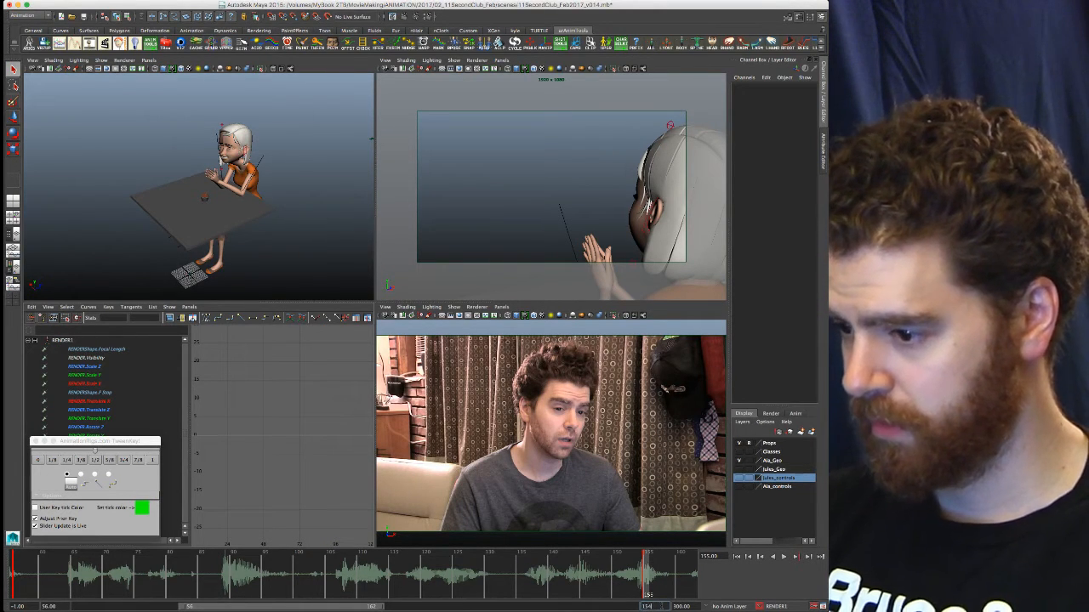
{"action": "key", "text": "Return"}
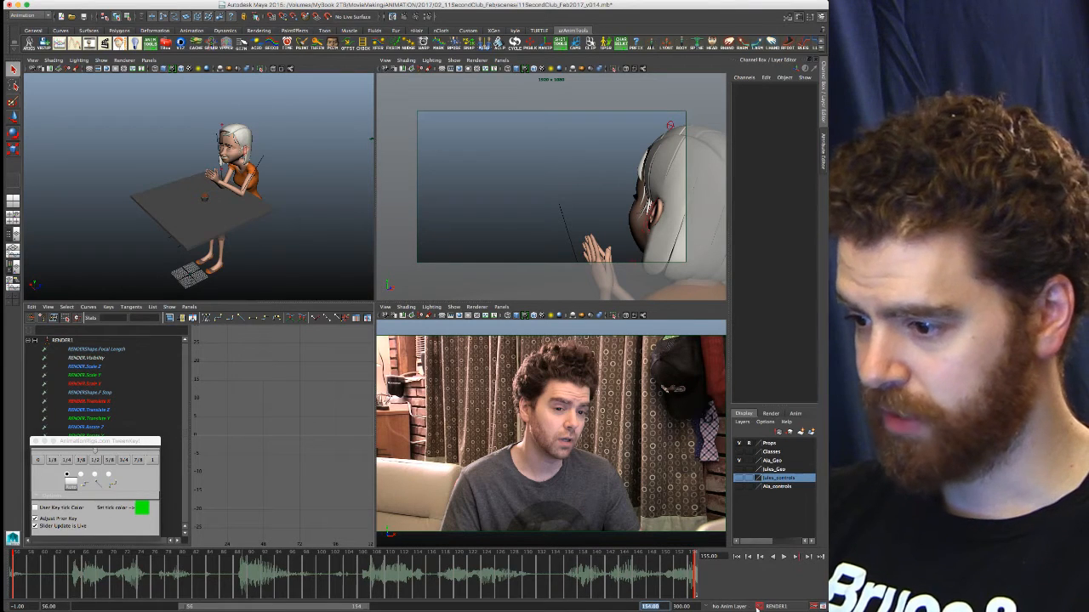
Scrub the extended range to frame 108 and make Ala the active character set
{"action": "mouse_move", "coordinate": [551, 590]}
{"action": "left_mouse_down"}
{"action": "mouse_move", "coordinate": [376, 582]}
{"action": "mouse_move", "coordinate": [669, 594]}
{"action": "left_mouse_up"}
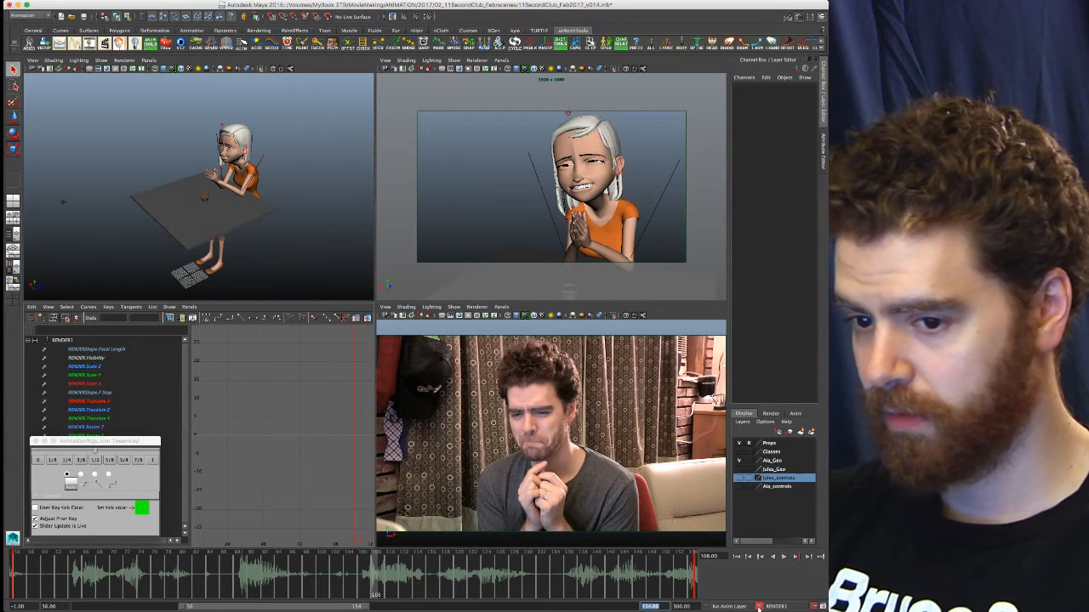
{"action": "left_click", "coordinate": [758, 606]}
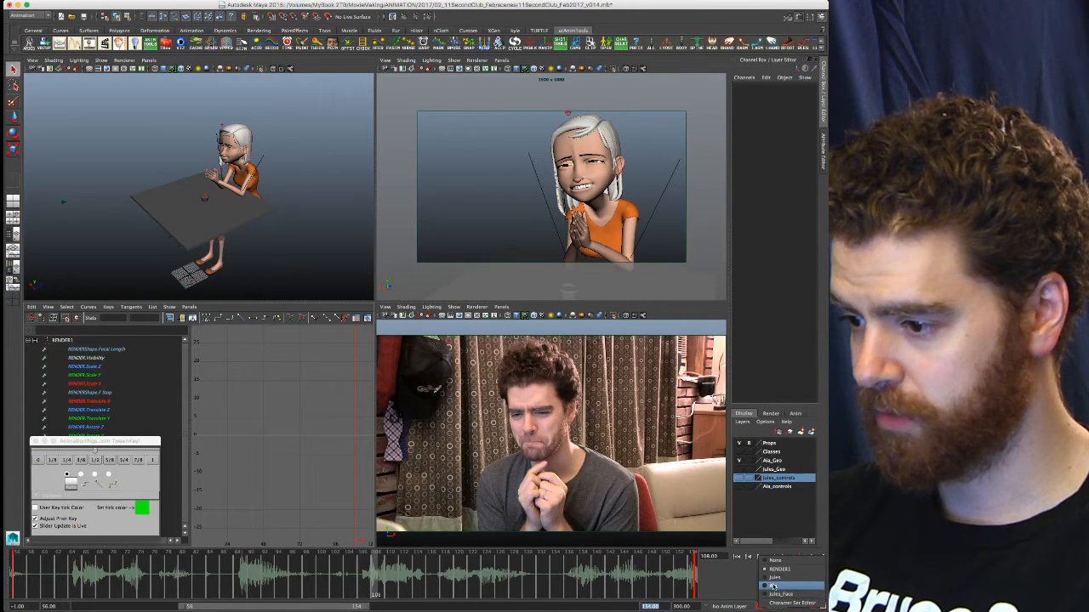
{"action": "left_click", "coordinate": [784, 587]}
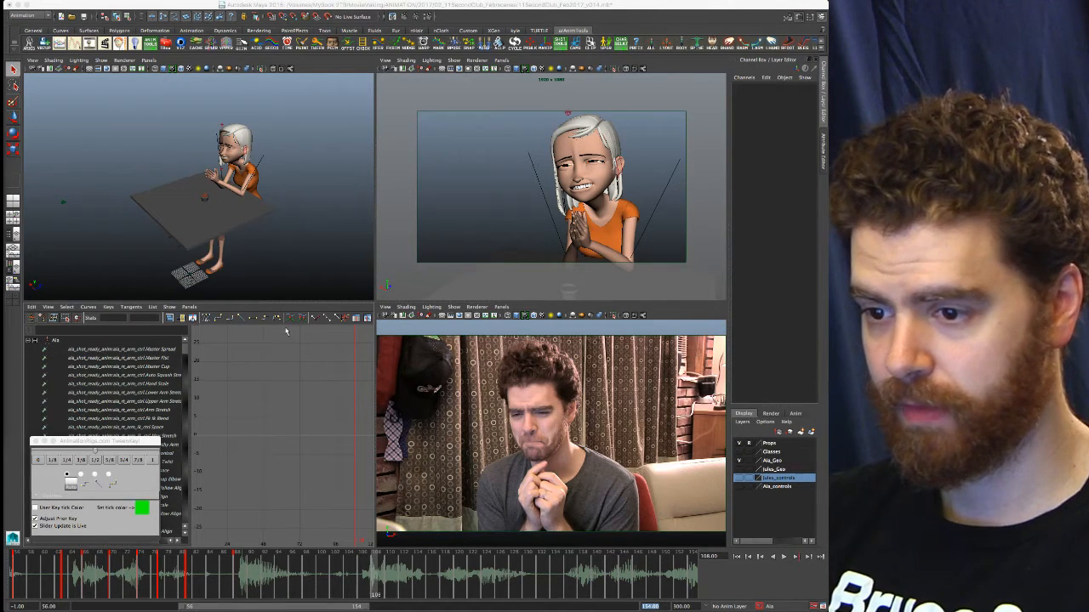
Enlarge the upper viewports and the Graph Editor's curve area, and turn the perspective view to show the woman from the side
{"action": "left_click_drag", "start_coordinate": [357, 303], "coordinate": [357, 328]}
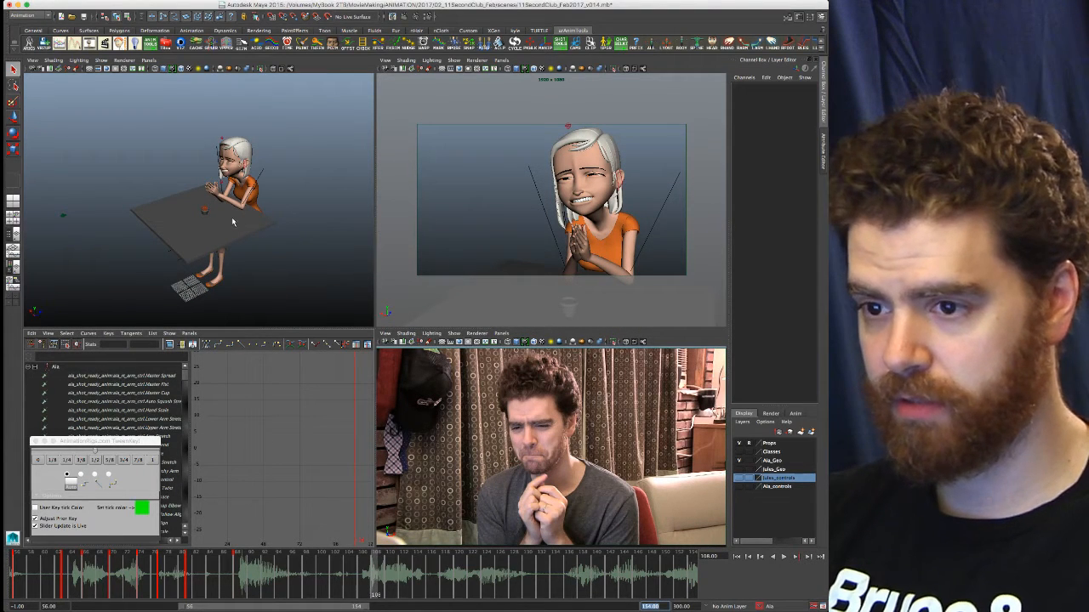
{"action": "left_click_drag", "start_coordinate": [232, 167], "coordinate": [229, 201], "text": "alt"}
{"action": "mouse_move", "coordinate": [188, 165]}
{"action": "left_mouse_down", "text": "alt"}
{"action": "mouse_move", "coordinate": [294, 164]}
{"action": "mouse_move", "coordinate": [165, 150]}
{"action": "mouse_move", "coordinate": [194, 153]}
{"action": "left_mouse_up", "text": "alt"}
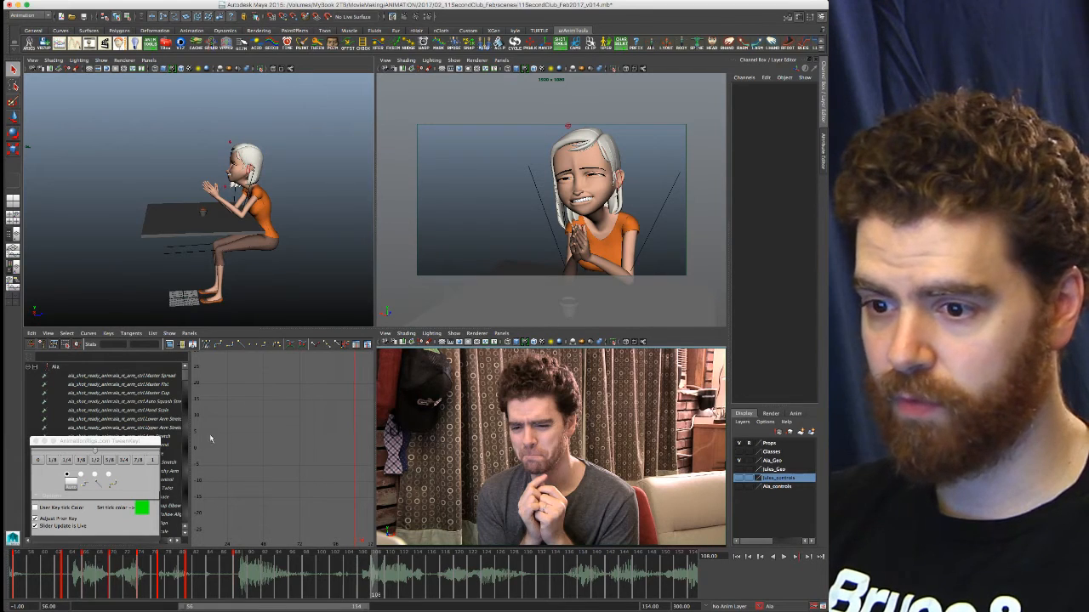
{"action": "left_click_drag", "start_coordinate": [189, 424], "coordinate": [117, 427]}
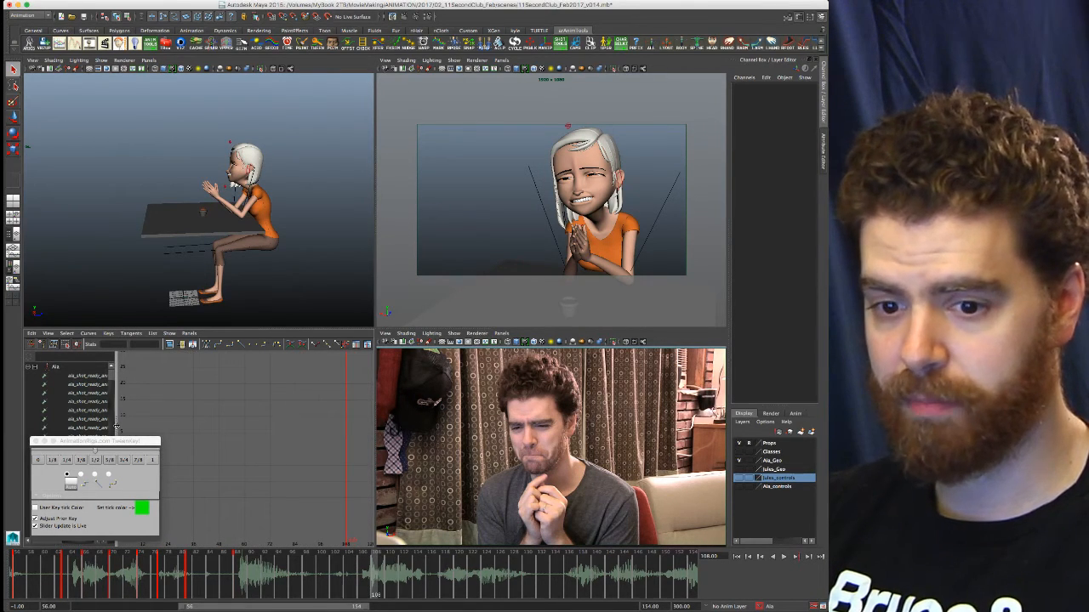
{"action": "key", "text": "super+Tab"}
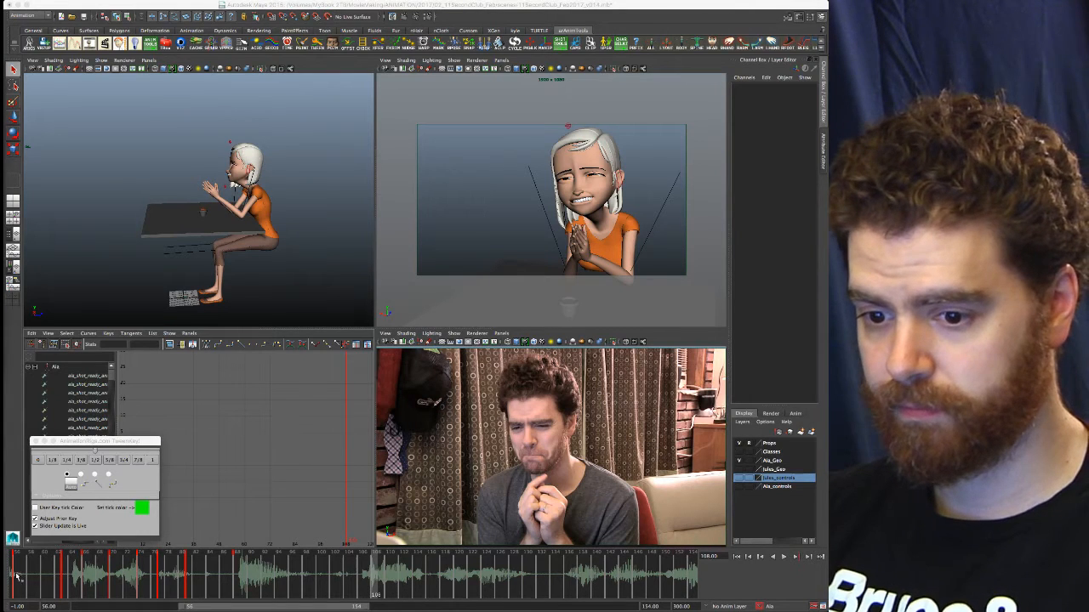
Return to frame 56 and step through the woman's key poses against the video reference
{"action": "left_click", "coordinate": [17, 577]}
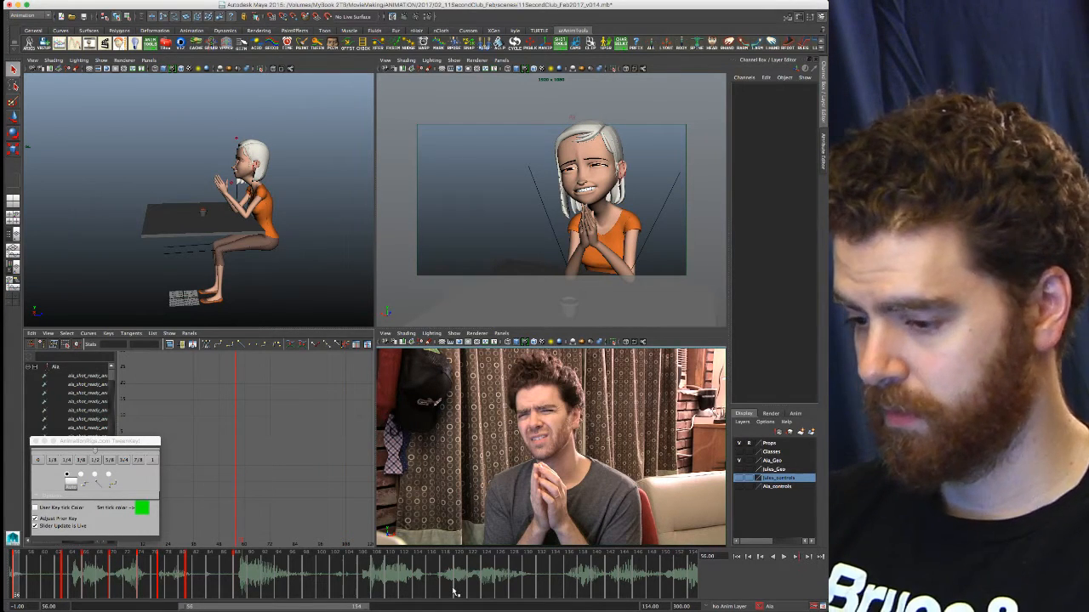
{"action": "key", "text": "F10"}
{"action": "key", "text": "period"}
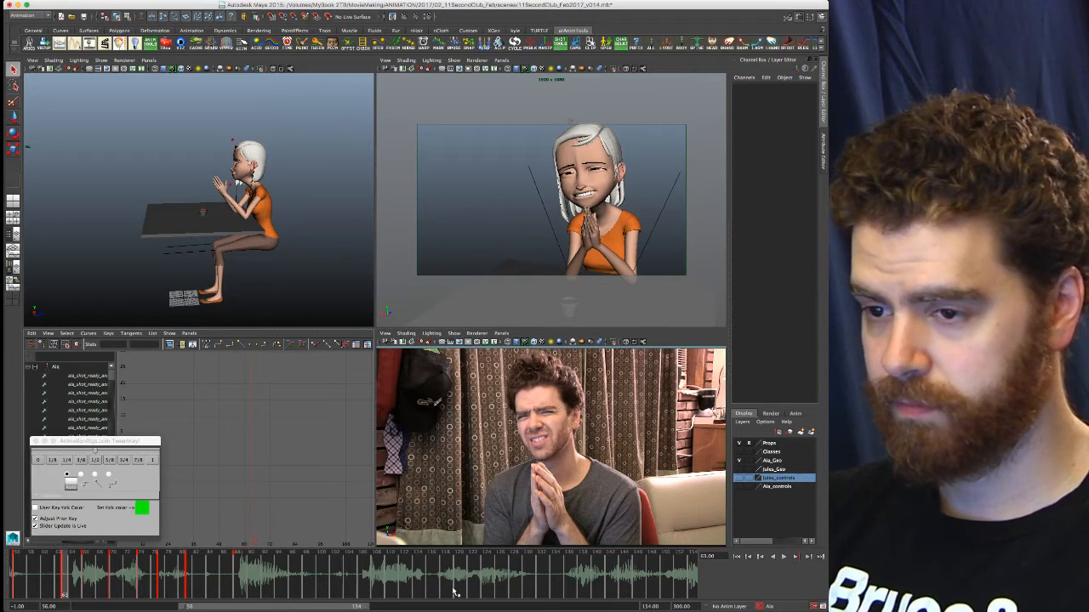
{"action": "key", "text": "period"}
{"action": "key", "text": "period"}
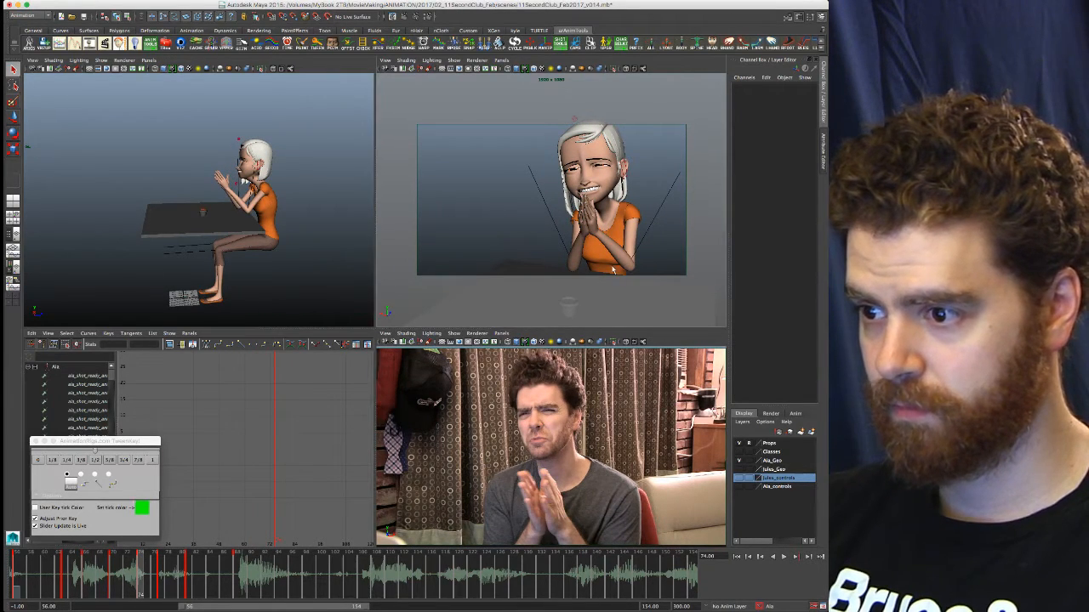
Maximize the shot camera view and step through the woman's keys to frame 81, then back to frame 56
{"action": "key", "text": "space"}
{"action": "key", "text": "period"}
{"action": "key", "text": "period"}
{"action": "key", "text": "period"}
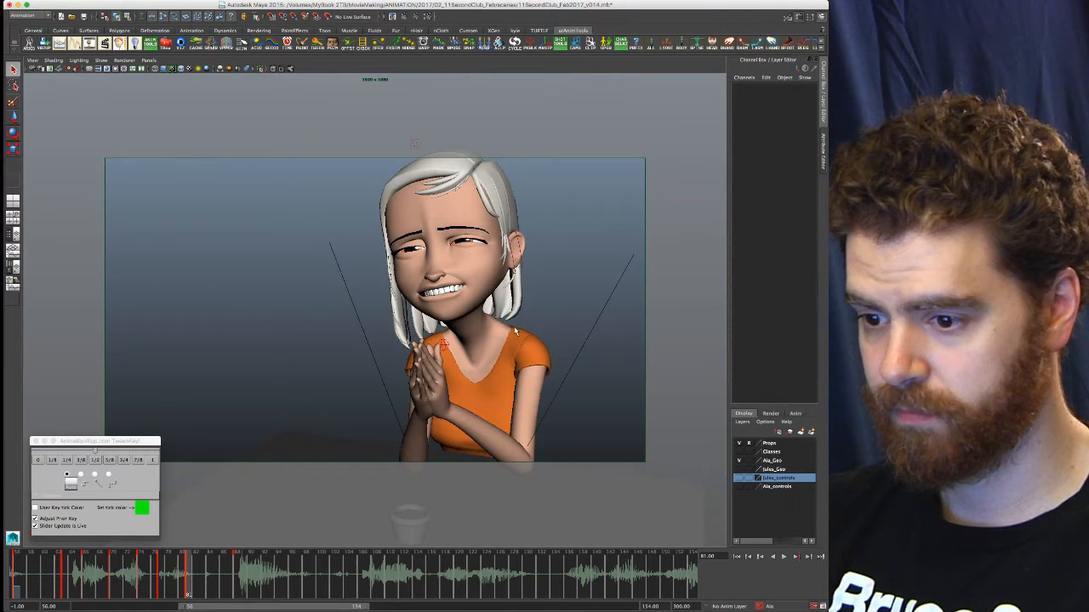
{"action": "key", "text": "comma"}
{"action": "key", "text": "comma"}
{"action": "key", "text": "comma"}
{"action": "key", "text": "comma"}
{"action": "key", "text": "comma"}
{"action": "key", "text": "comma"}
{"action": "key", "text": "comma"}
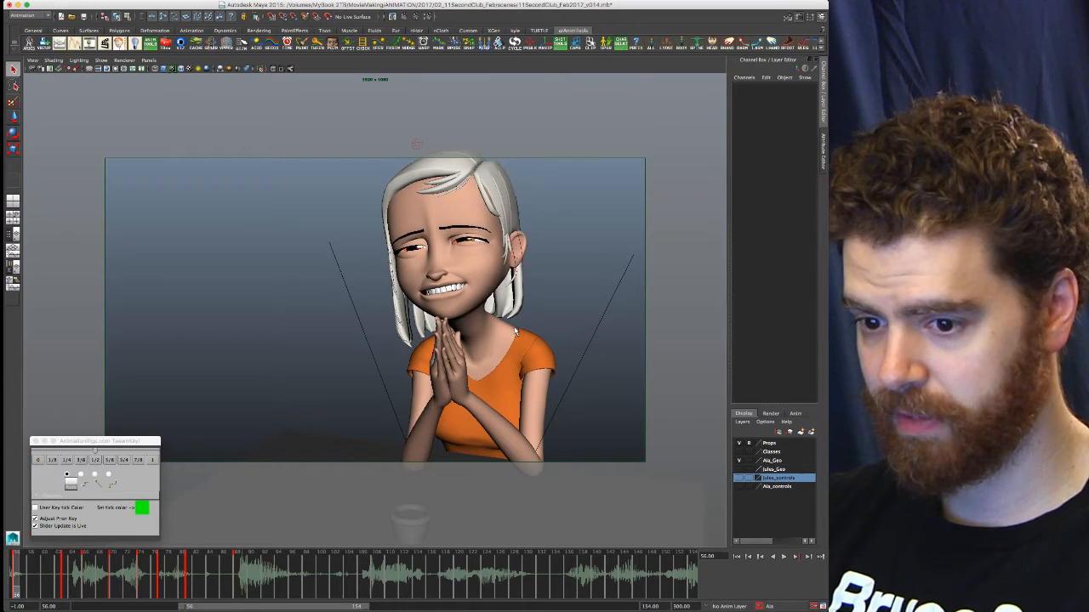
Start the Grease Pencil tool in the camera view and place its floating toolbar beside the tween tool window
{"action": "left_click", "coordinate": [33, 61]}
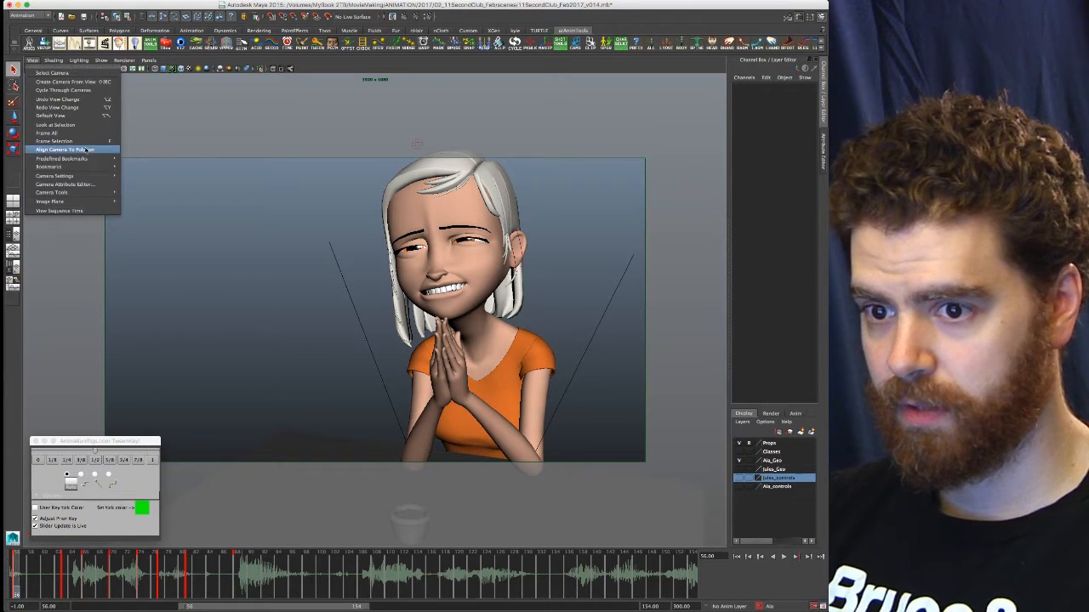
{"action": "mouse_move", "coordinate": [81, 192]}
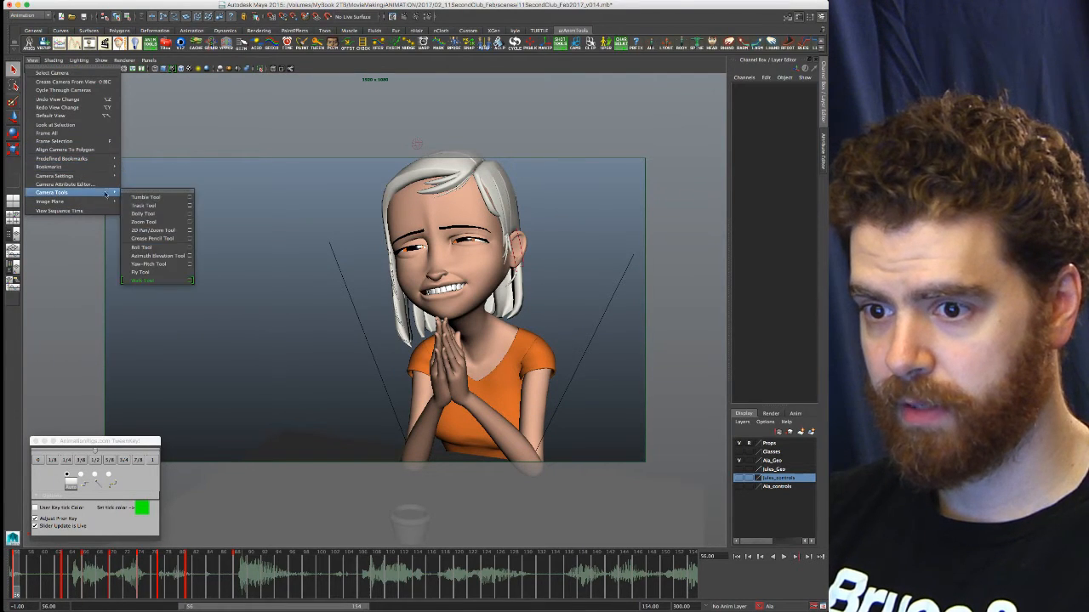
{"action": "left_click", "coordinate": [163, 239]}
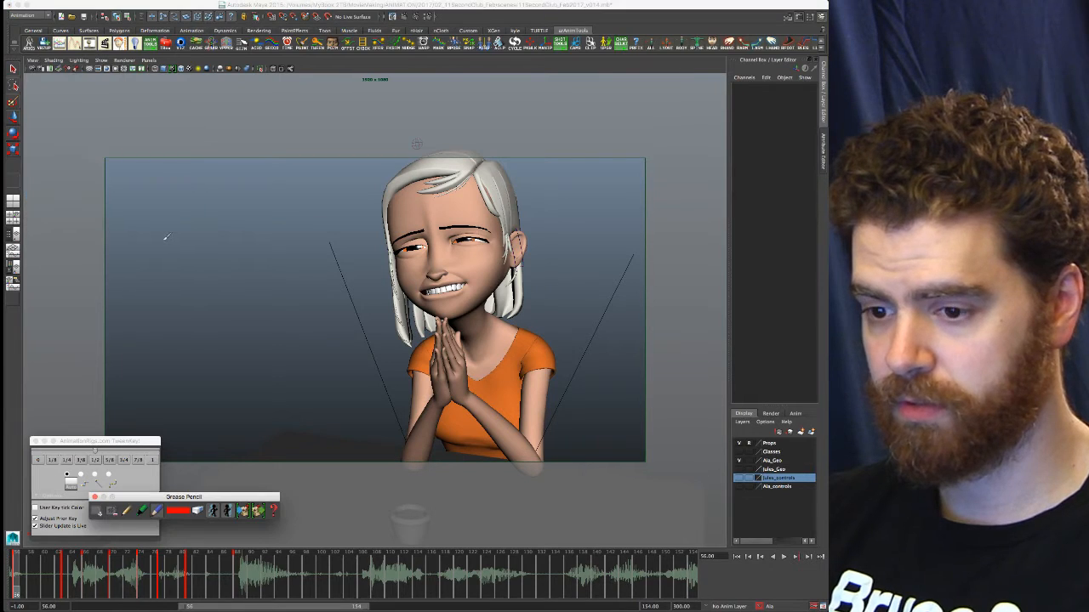
{"action": "mouse_move", "coordinate": [218, 498]}
{"action": "left_mouse_down"}
{"action": "mouse_move", "coordinate": [373, 495]}
{"action": "mouse_move", "coordinate": [300, 483]}
{"action": "left_mouse_up"}
Step through the woman's key poses in the camera view to examine how her body moves between them
{"action": "key", "text": "."}
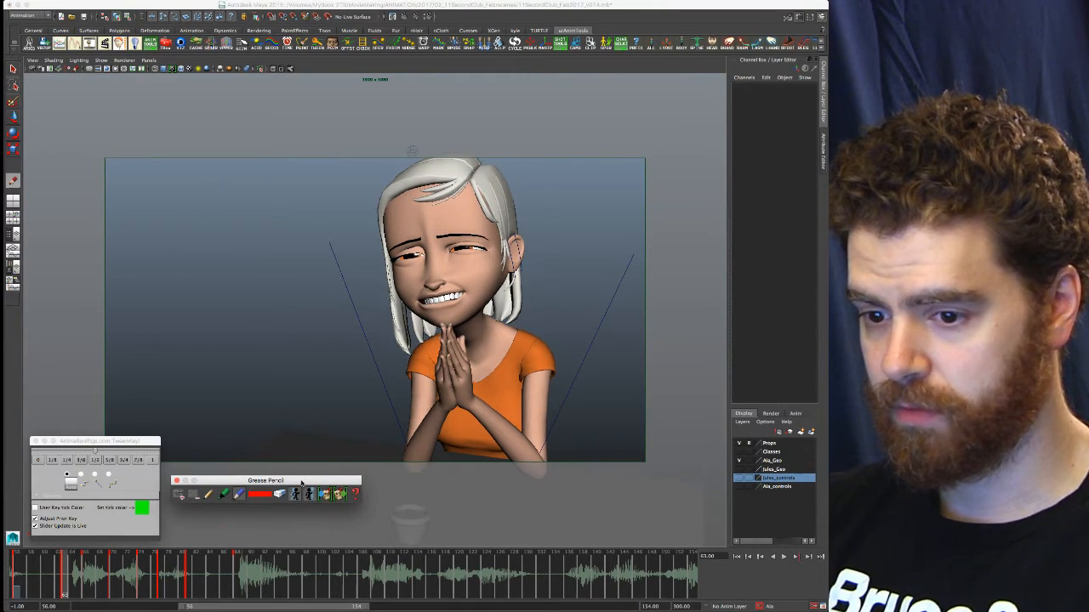
{"action": "key", "text": "."}
{"action": "key", "text": "."}
{"action": "key", "text": "."}
{"action": "key", "text": "."}
{"action": "key", "text": "."}
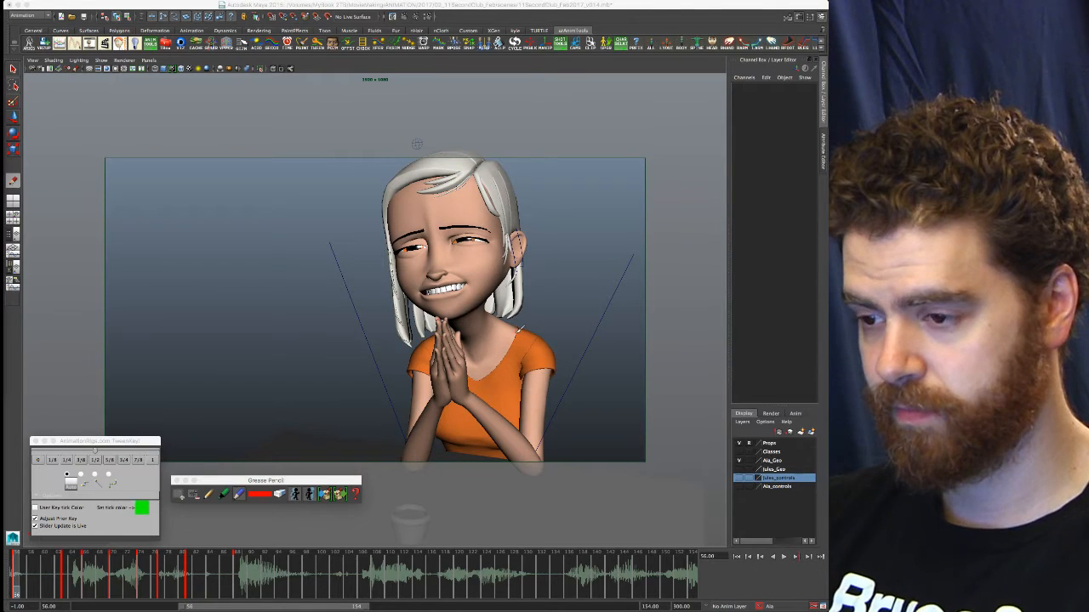
Trace the woman's shoulder on a fresh Grease Pencil frame at frame 56 and turn on stroke display in the camera view
{"action": "left_click", "coordinate": [533, 328]}
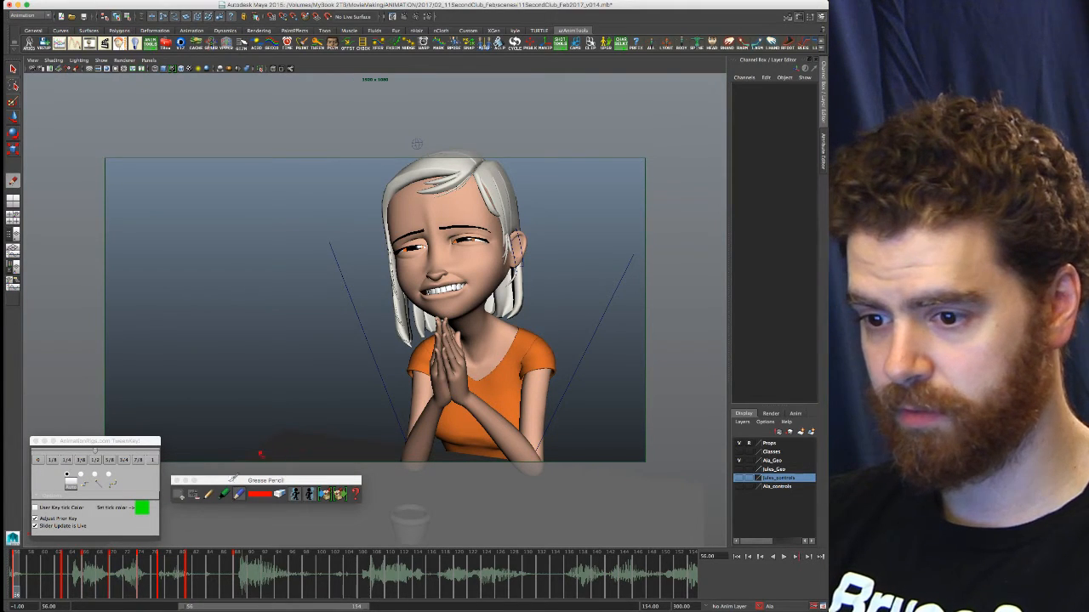
{"action": "left_click", "coordinate": [194, 497]}
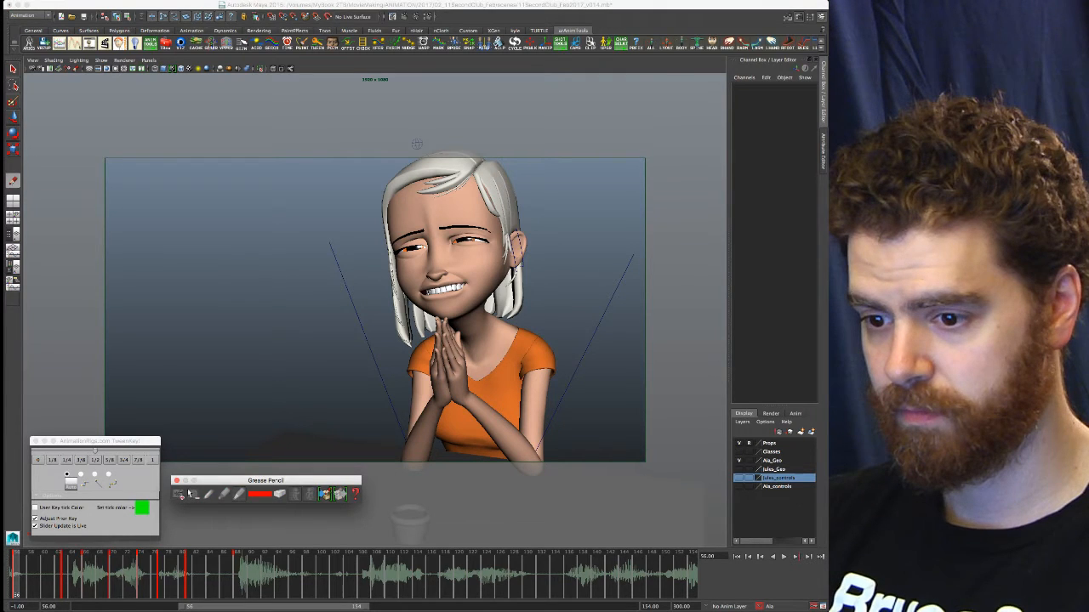
{"action": "left_click", "coordinate": [557, 307]}
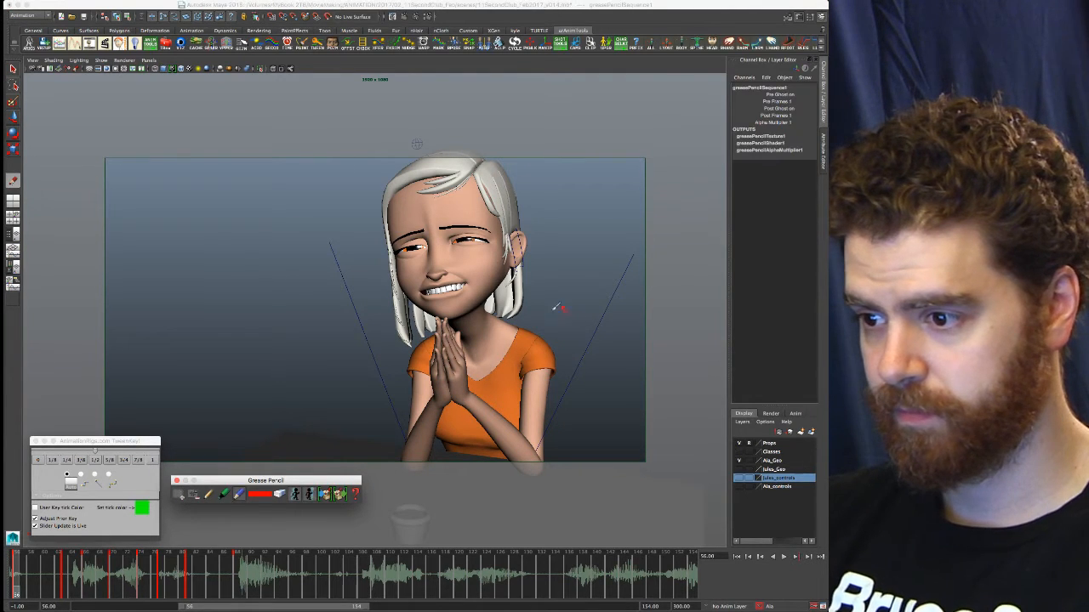
{"action": "left_click", "coordinate": [519, 325]}
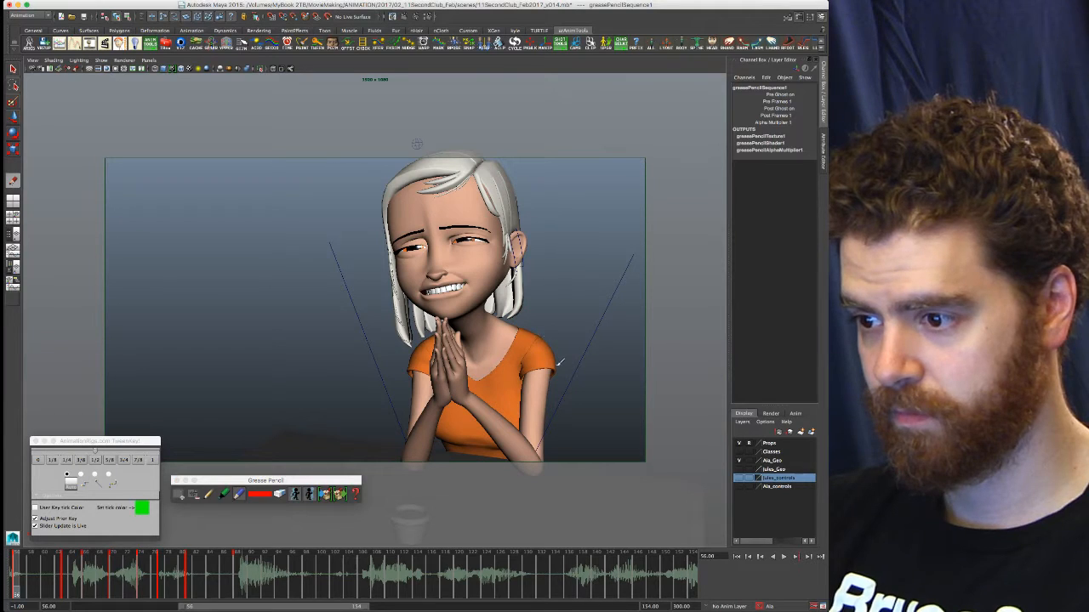
{"action": "left_click", "coordinate": [101, 60]}
{"action": "left_click", "coordinate": [141, 354]}
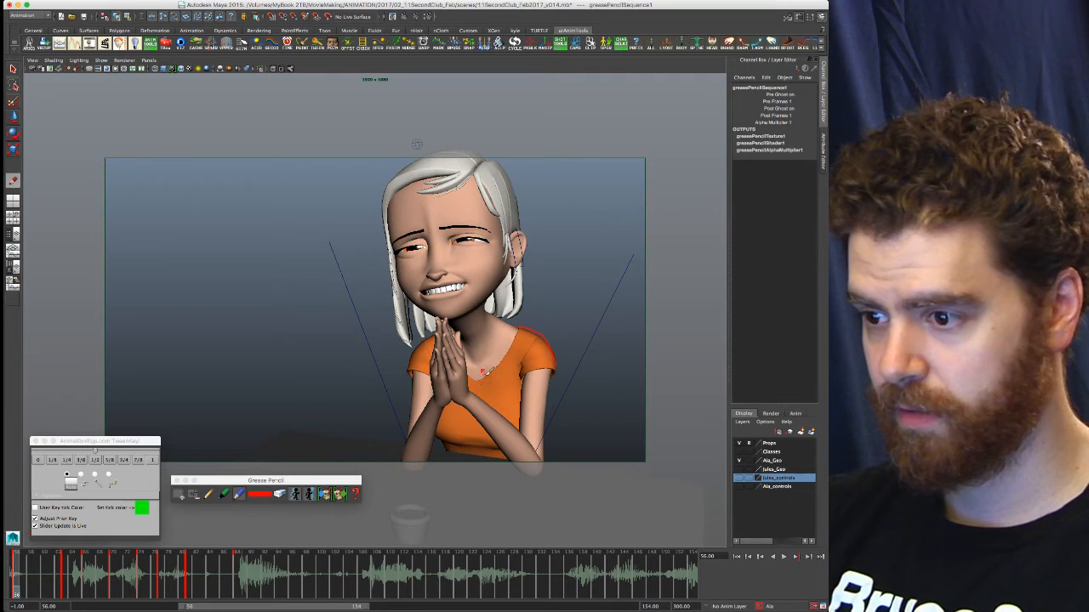
Compare the shoulder stroke with the pose at frame 63, then replace the Grease Pencil frame at frame 56 and redraw the shoulder line
{"action": "key", "text": "period"}
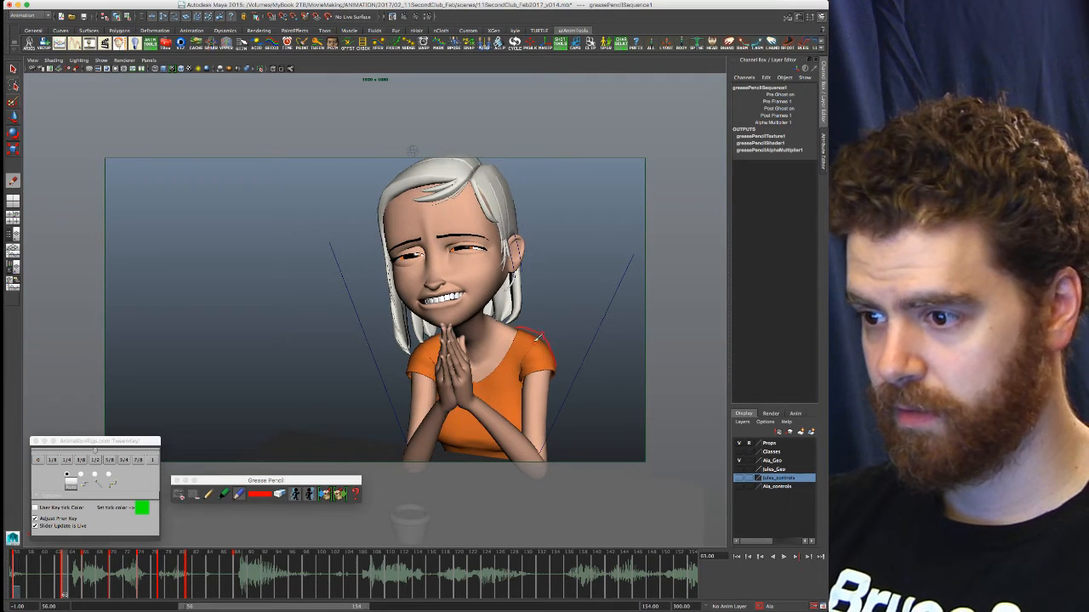
{"action": "key", "text": "comma"}
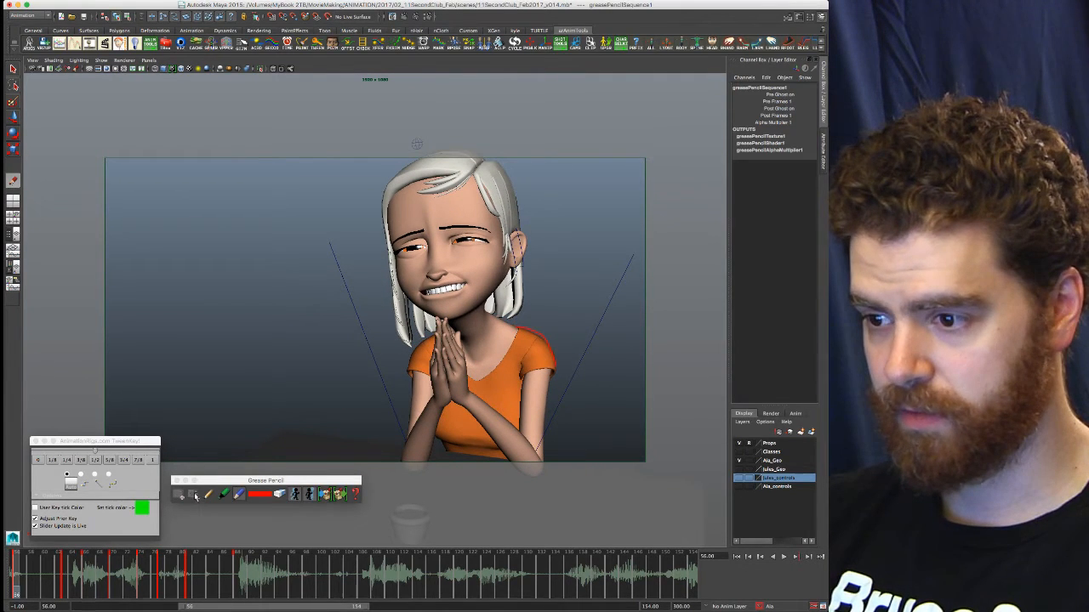
{"action": "left_click", "coordinate": [194, 496]}
{"action": "left_click", "coordinate": [179, 495]}
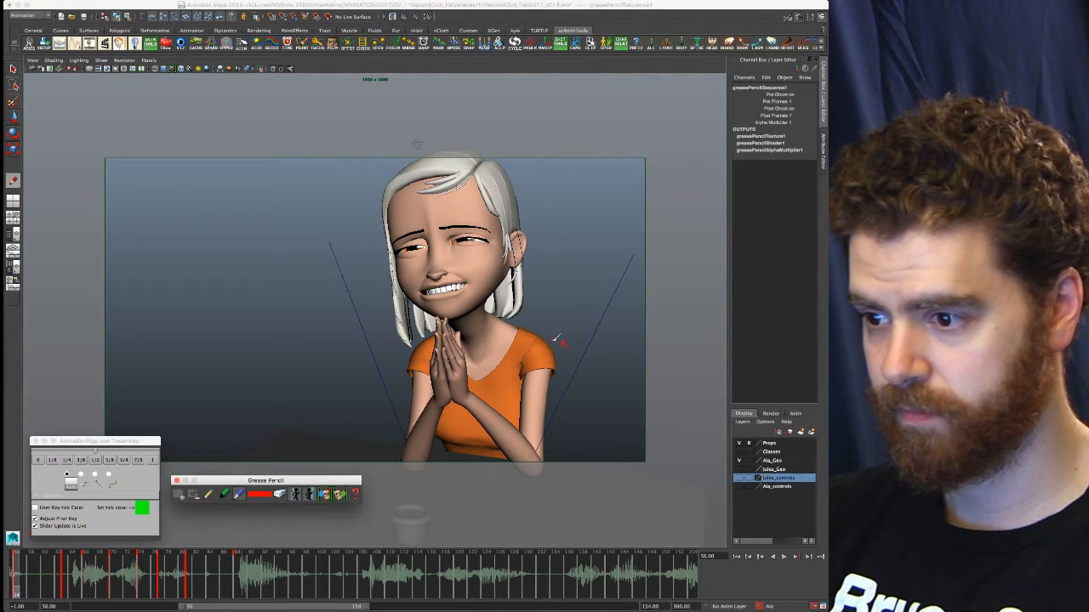
{"action": "left_click", "coordinate": [518, 324]}
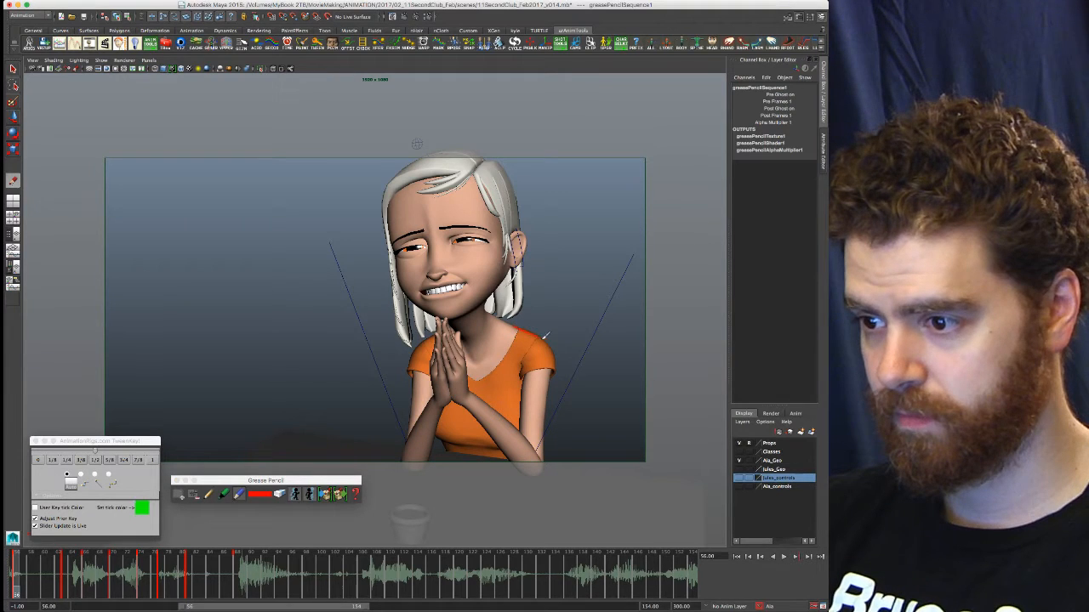
Flip between the keys from frame 56 to frame 66 to compare the woman's shoulder with the traced line
{"action": "key", "text": "period"}
{"action": "key", "text": "period"}
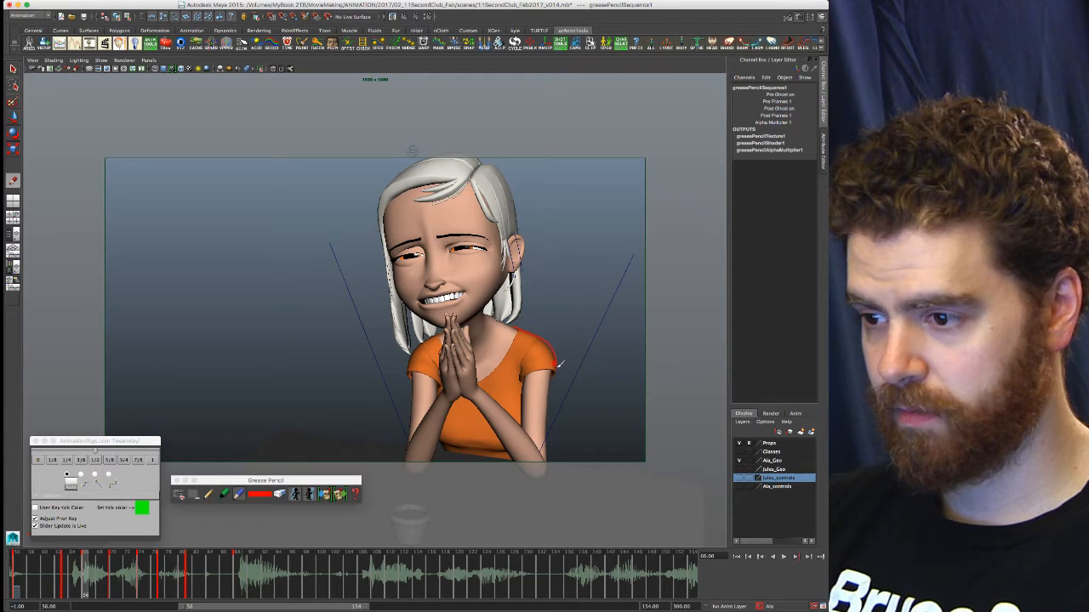
{"action": "key", "text": "comma"}
{"action": "key", "text": "comma"}
{"action": "key", "text": "period"}
{"action": "key", "text": "period"}
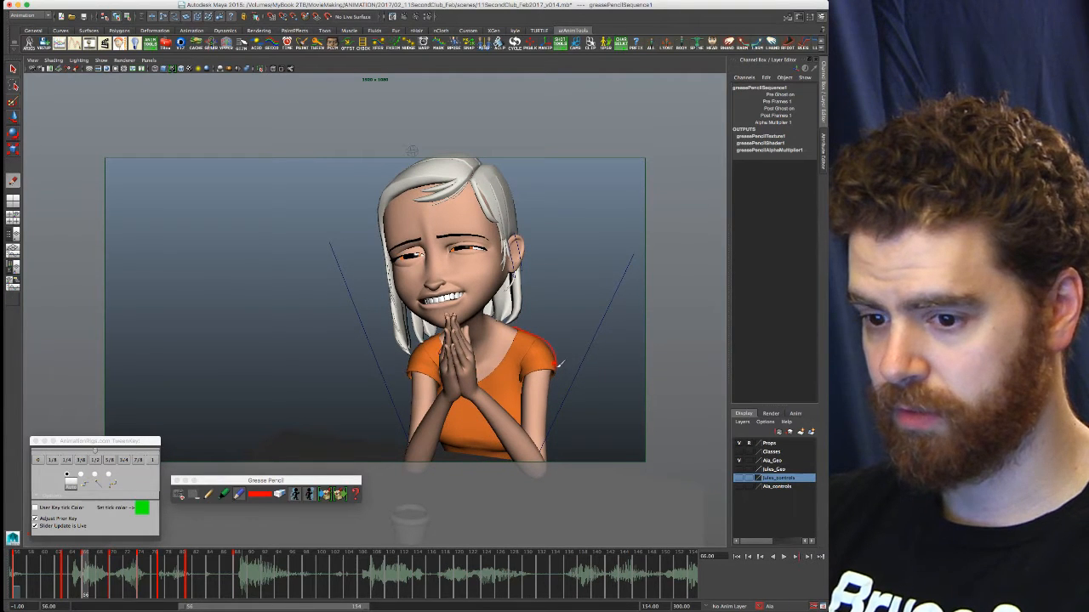
Advance through the keys from frame 66 to frame 81, tracing the woman's shoulder in red at the poses before frame 81
{"action": "key", "text": "period"}
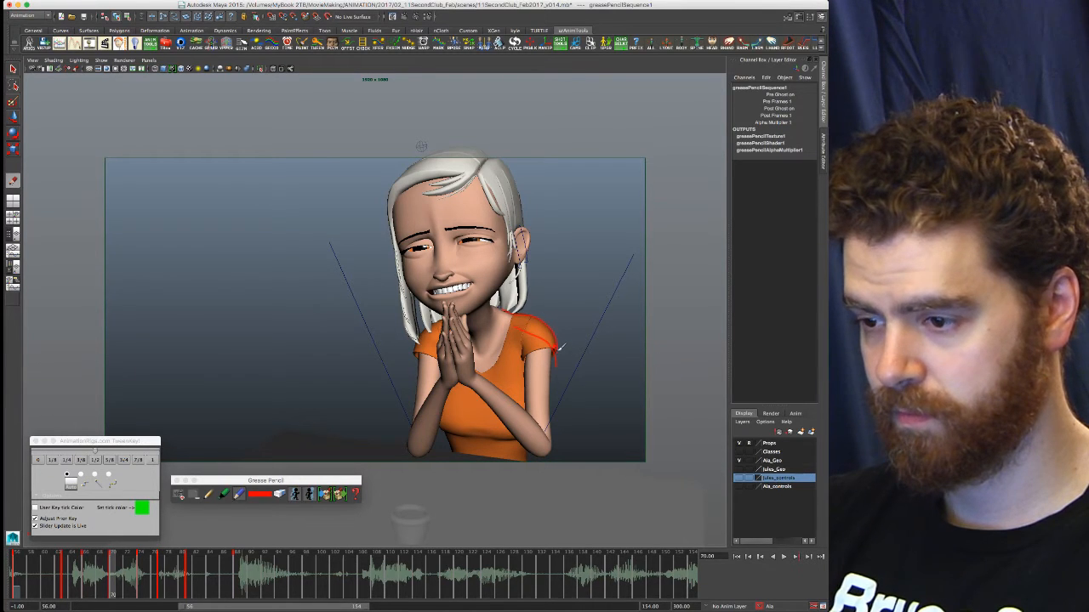
{"action": "key", "text": "period"}
{"action": "key", "text": "period"}
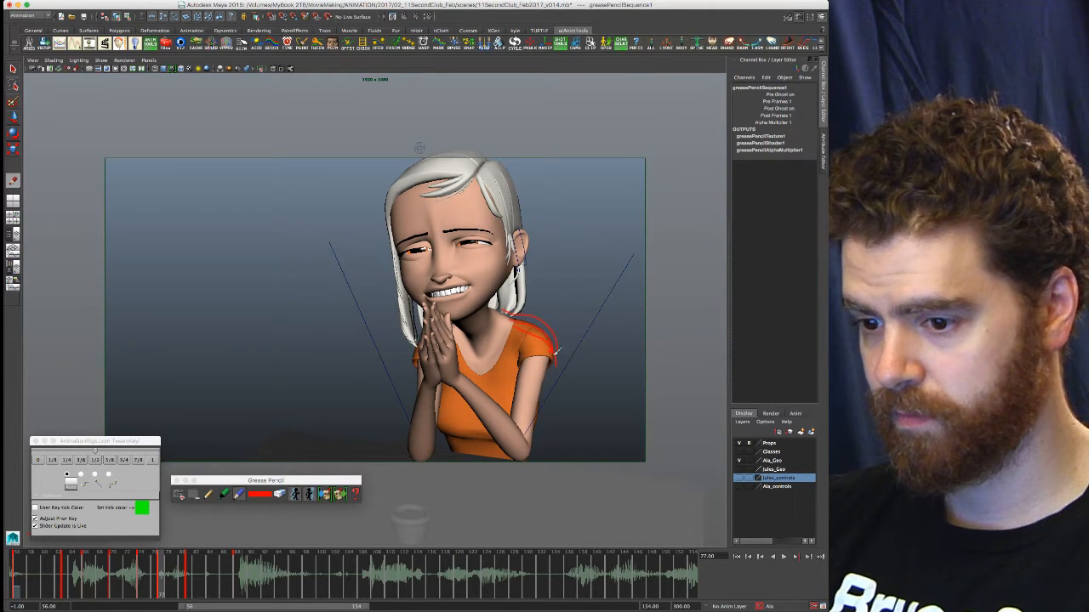
{"action": "key", "text": "period"}
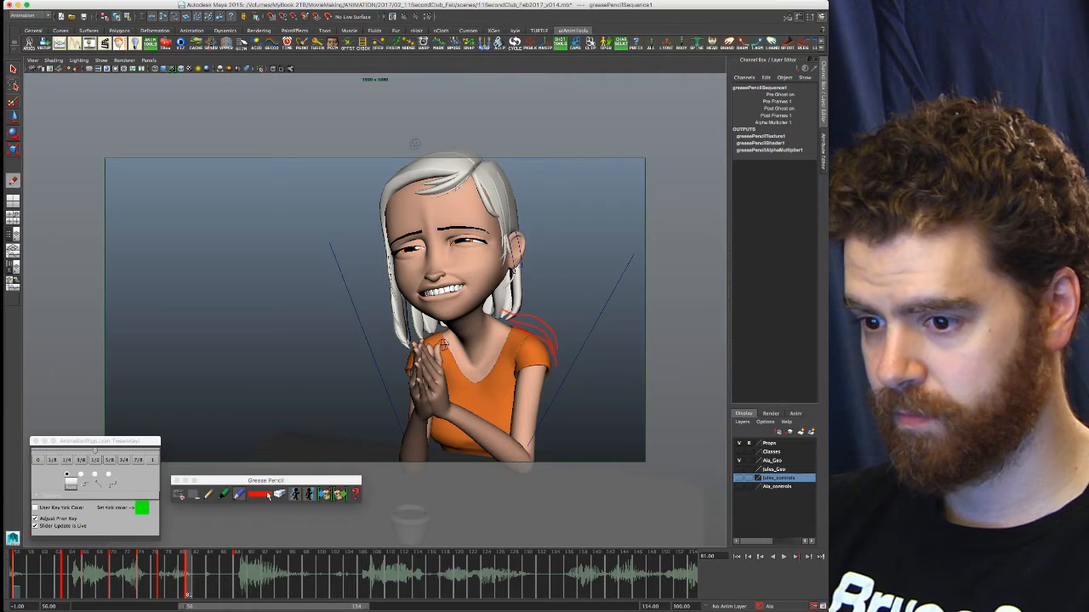
Set the Grease Pencil color to cyan and trace the woman's shoulder at frames 81 and 88
{"action": "left_click", "coordinate": [268, 498]}
{"action": "left_click", "coordinate": [268, 498]}
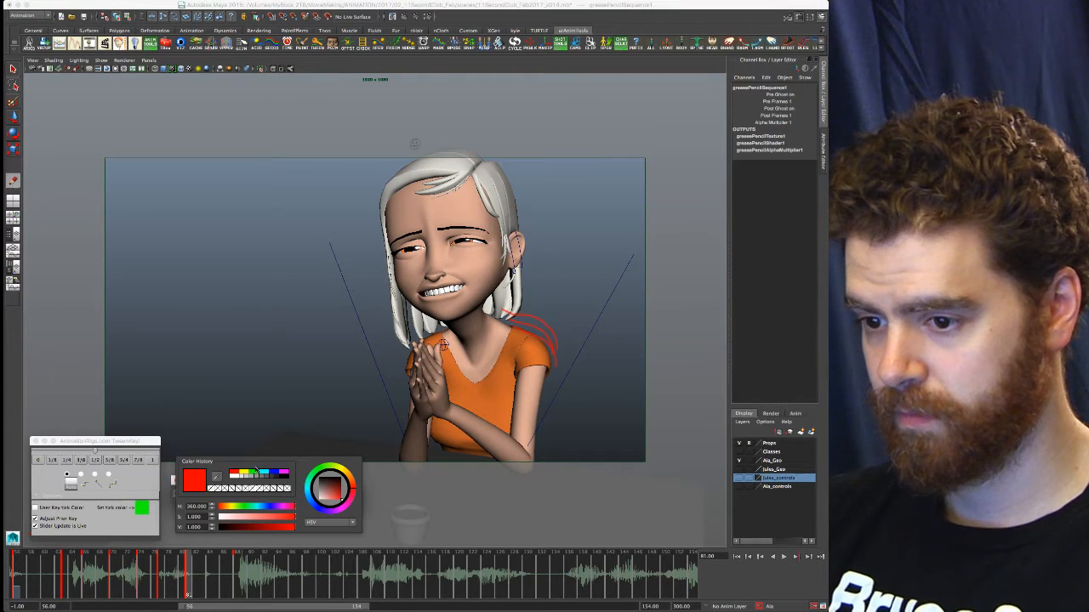
{"action": "left_click", "coordinate": [267, 473]}
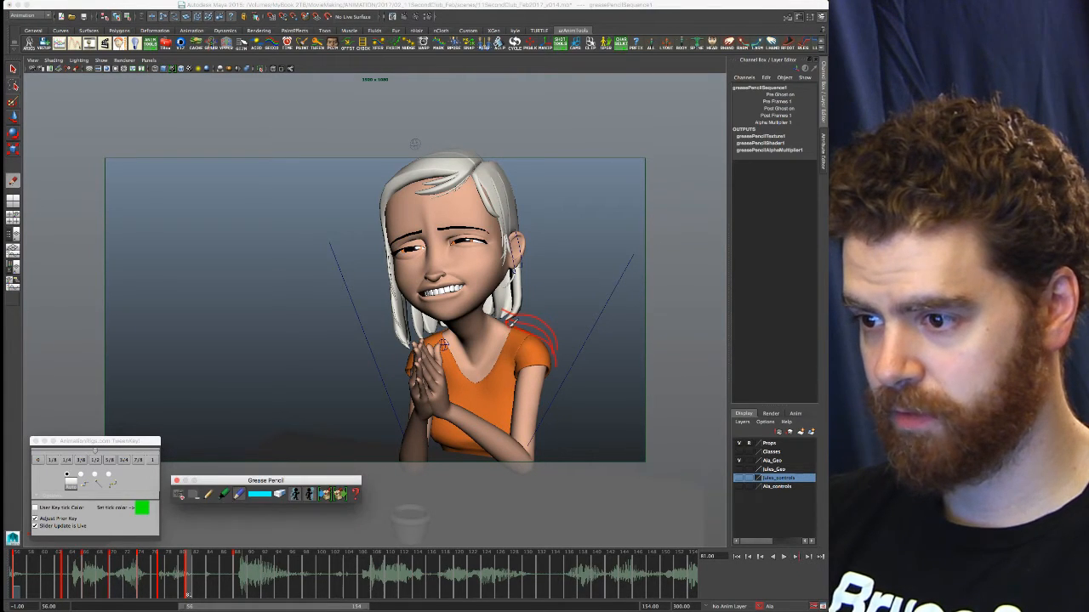
{"action": "mouse_move", "coordinate": [513, 322]}
{"action": "left_mouse_down"}
{"action": "mouse_move", "coordinate": [544, 342]}
{"action": "mouse_move", "coordinate": [548, 372]}
{"action": "left_mouse_up"}
{"action": "key", "text": "period"}
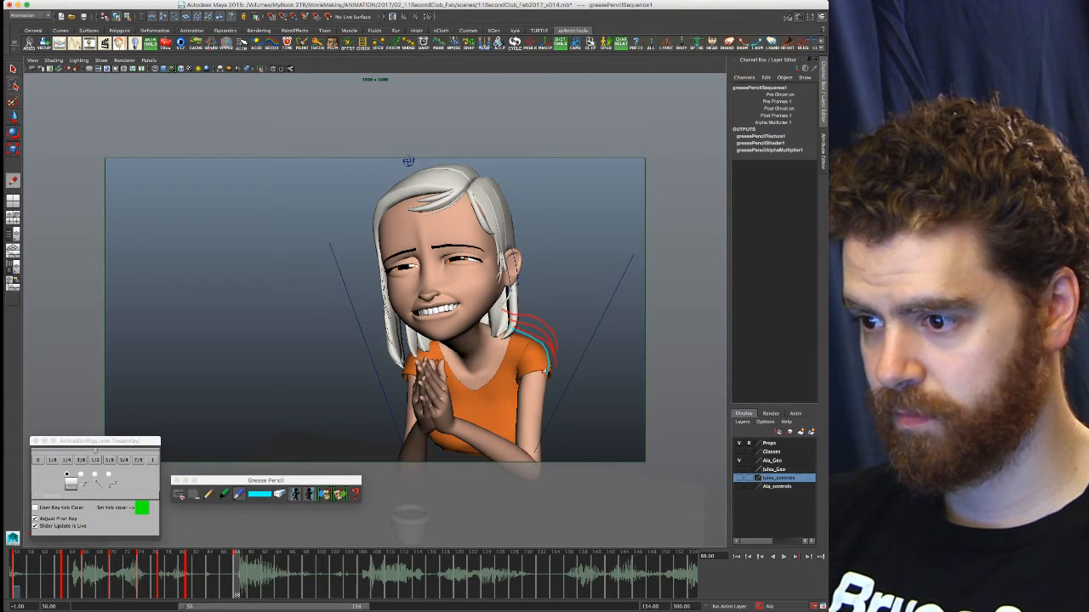
{"action": "mouse_move", "coordinate": [511, 329]}
{"action": "left_mouse_down"}
{"action": "mouse_move", "coordinate": [550, 357]}
{"action": "mouse_move", "coordinate": [553, 388]}
{"action": "left_mouse_up"}
Flip back and forth through the key poses to compare the woman's shoulder with the red and cyan strokes
{"action": "key", "text": "comma"}
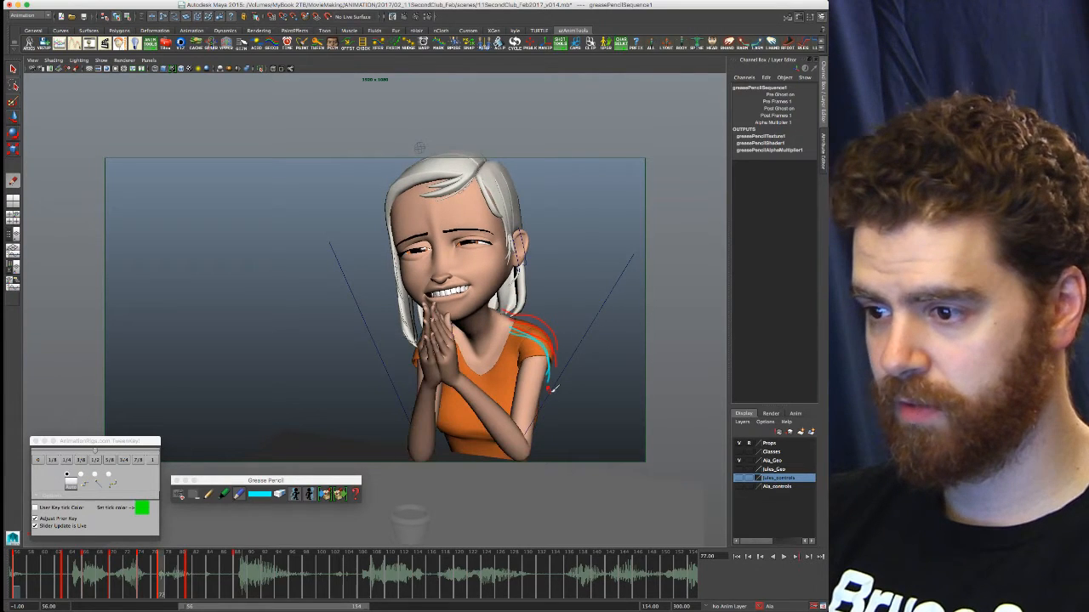
{"action": "key", "text": "comma"}
{"action": "key", "text": "comma"}
{"action": "key", "text": "comma"}
{"action": "key", "text": "comma"}
{"action": "key", "text": "comma"}
{"action": "key", "text": "period"}
{"action": "key", "text": "period"}
{"action": "key", "text": "period"}
{"action": "key", "text": "period"}
{"action": "key", "text": "period"}
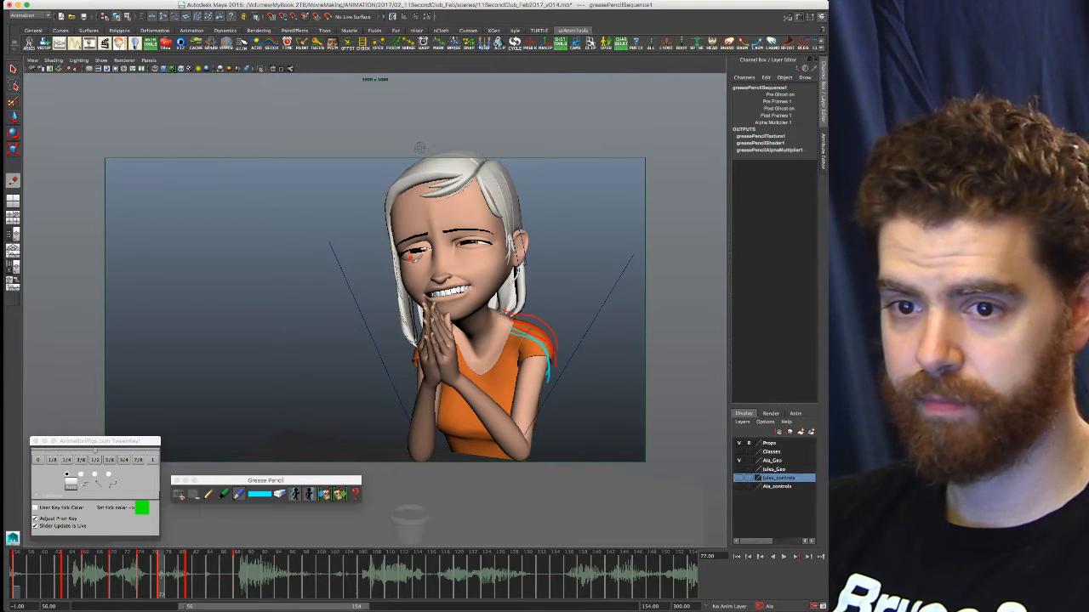
Bring up the GUI Picker with the woman's body controls and place it beside the maximized camera view
{"action": "key", "text": "space"}
{"action": "key", "text": "p"}
{"action": "left_click_drag", "start_coordinate": [395, 130], "coordinate": [300, 90]}
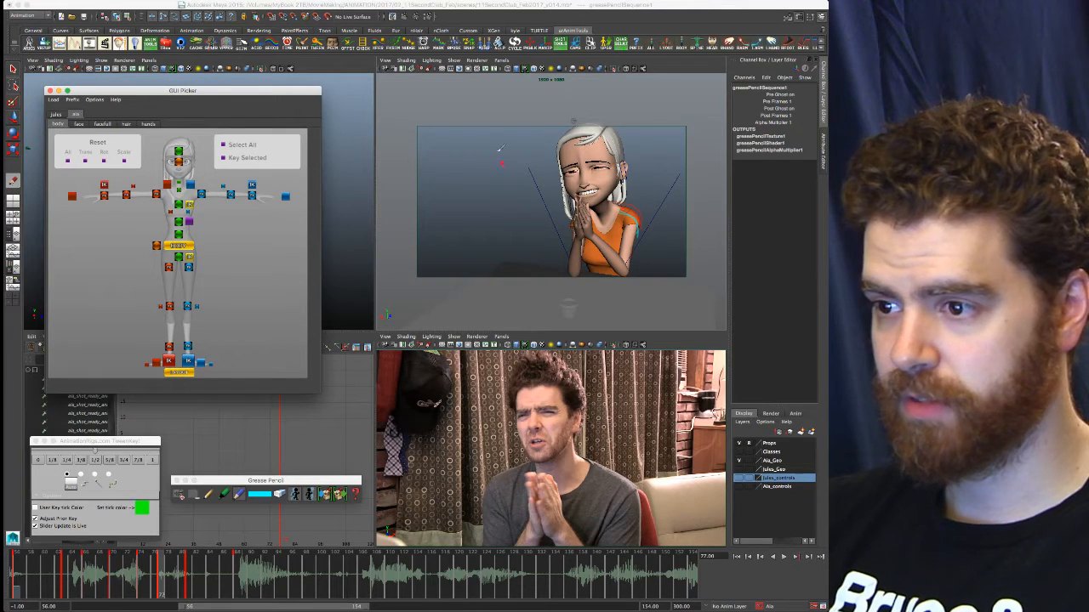
{"action": "key", "text": "space"}
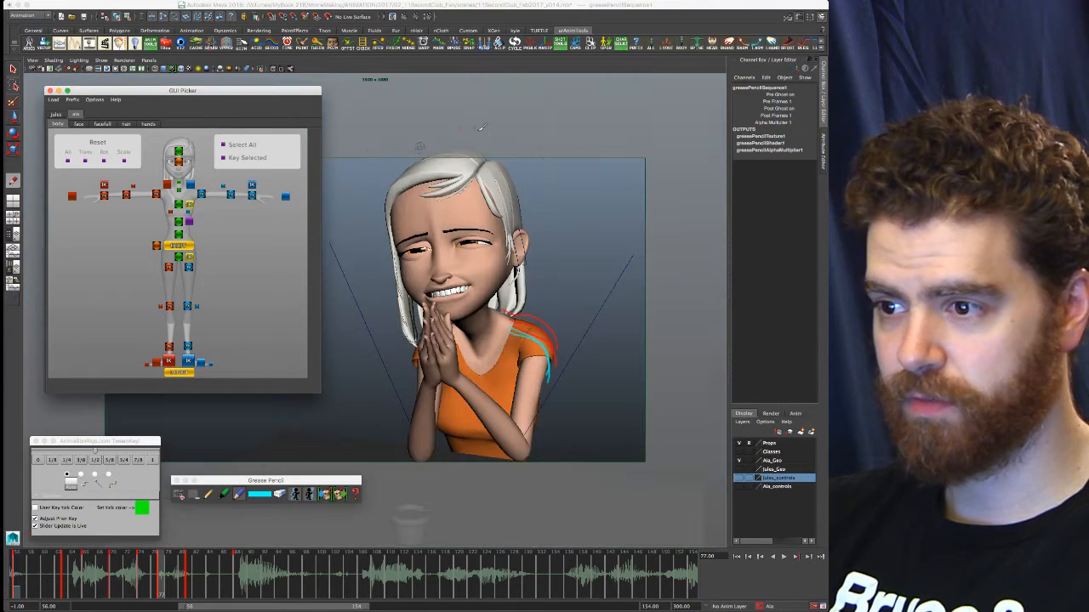
Select the woman's right clavicle control for rotation and shrink the manipulator to fit around her upper body
{"action": "left_click", "coordinate": [190, 187]}
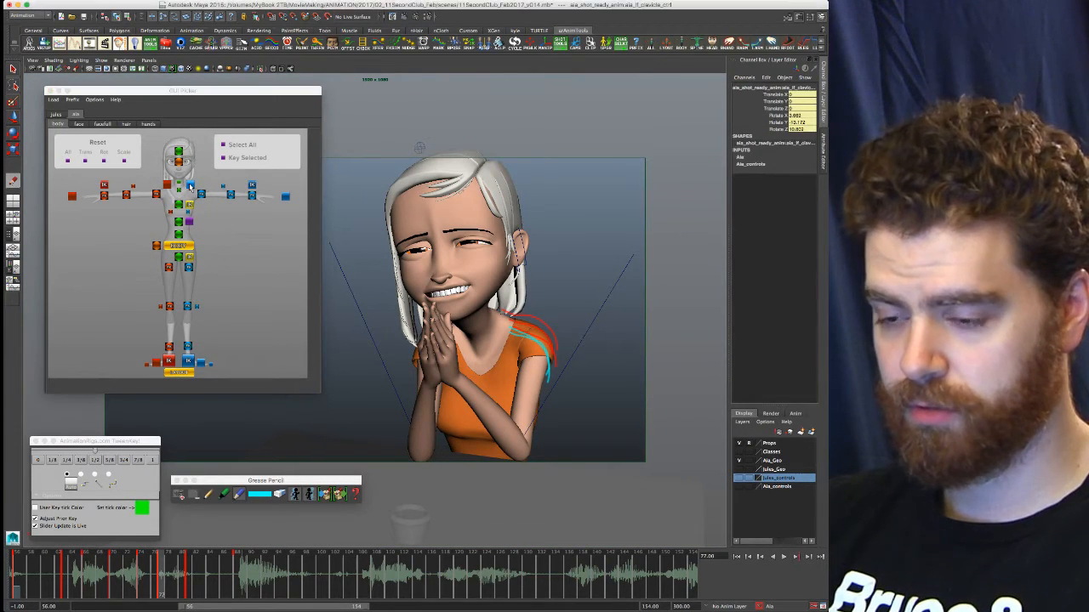
{"action": "key", "text": "w"}
{"action": "left_click", "coordinate": [167, 185]}
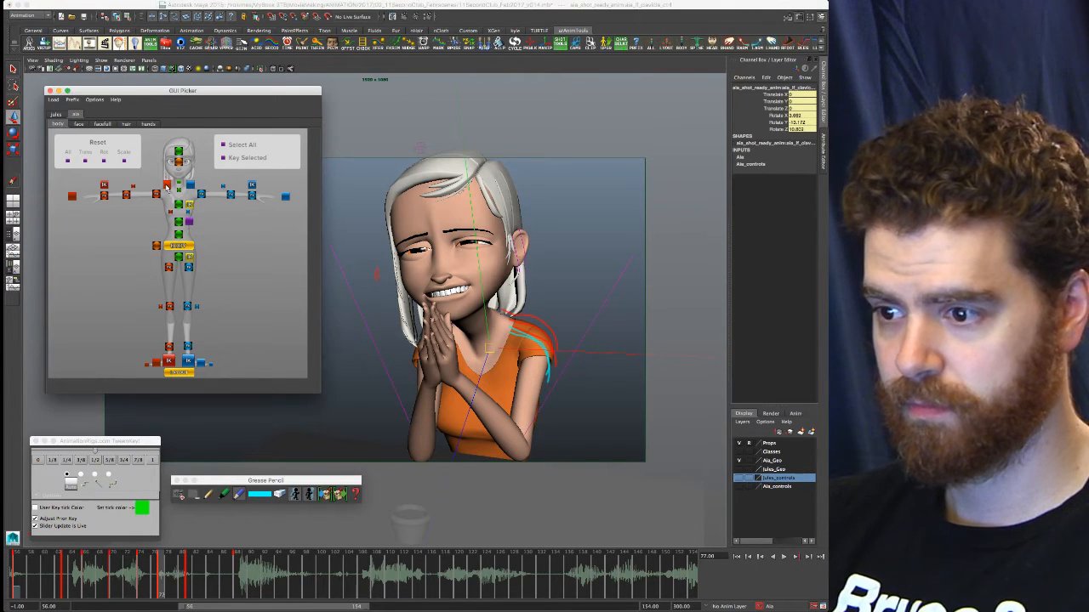
{"action": "key", "text": "e"}
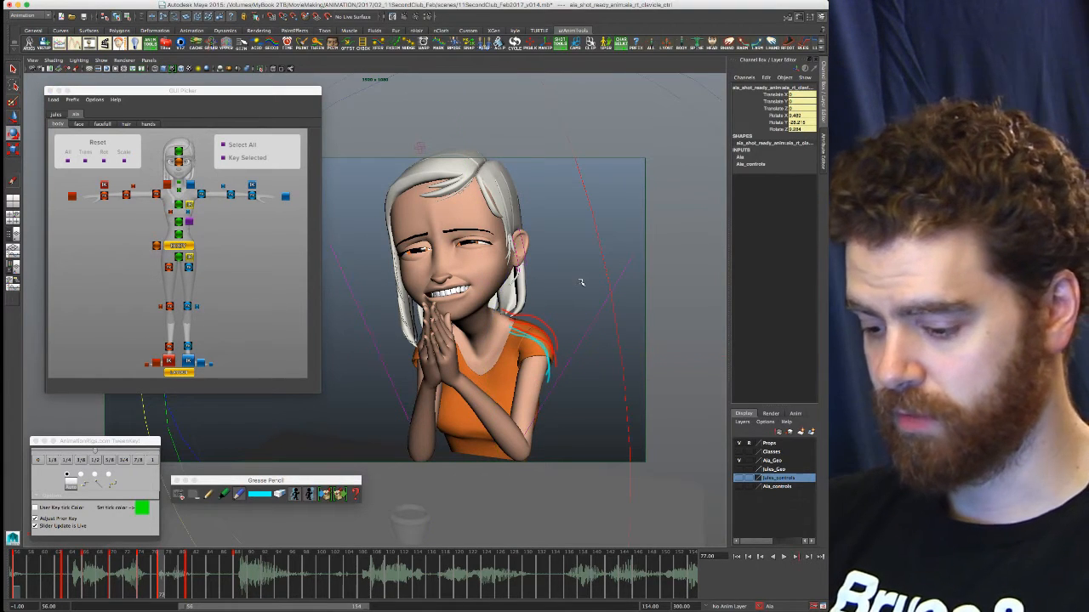
{"action": "key", "text": "minus"}
{"action": "key", "text": "minus"}
{"action": "key", "text": "equal"}
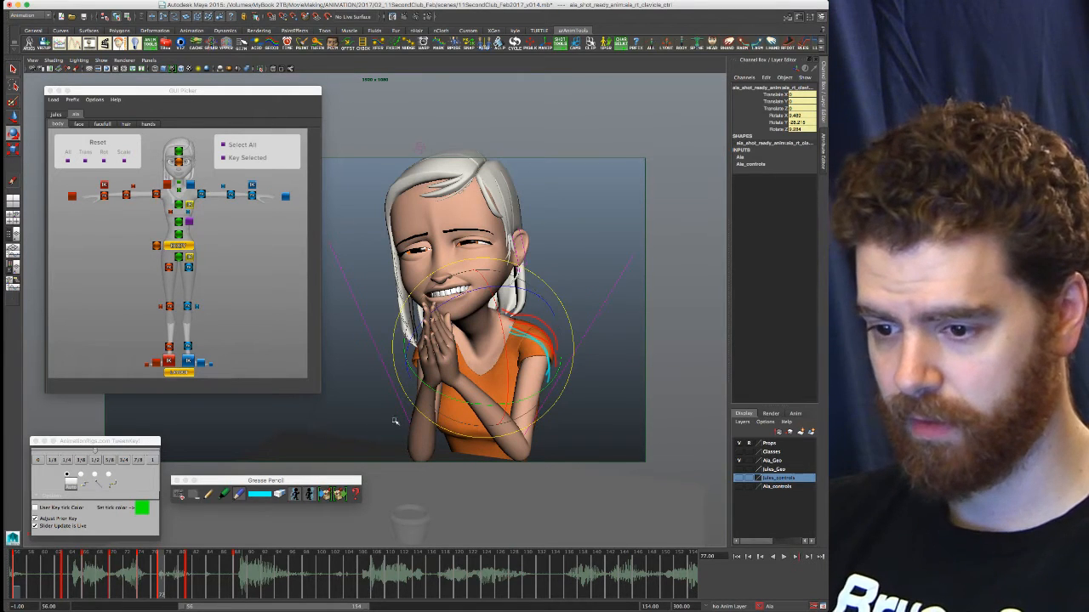
Flip through the keys, focusing on frames 63 and 66, to examine the shoulder's spacing against the traced strokes
{"action": "key", "text": "period"}
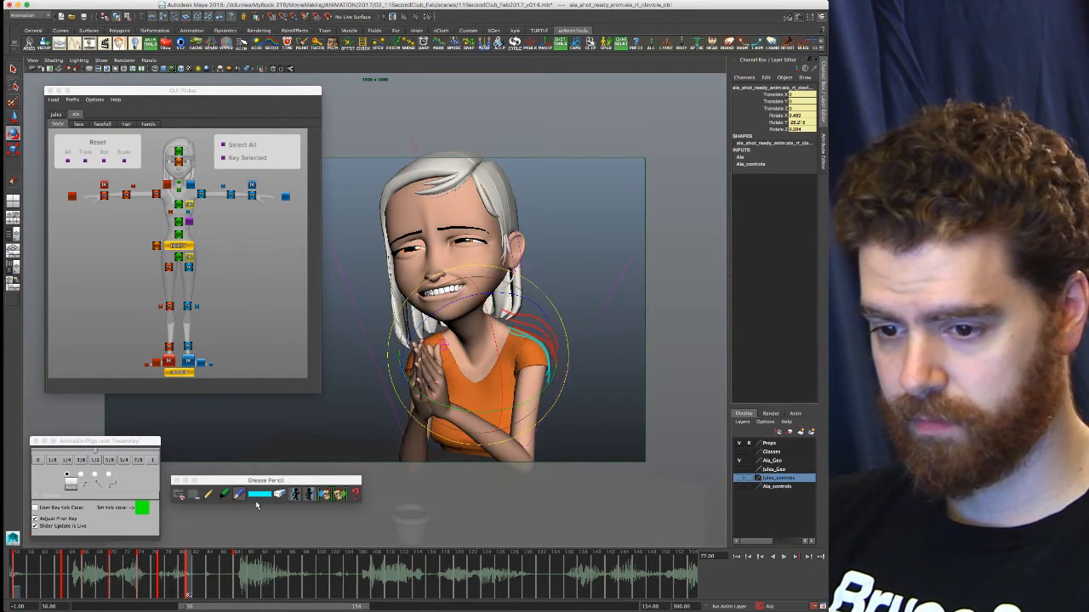
{"action": "key", "text": "comma"}
{"action": "key", "text": "comma"}
{"action": "key", "text": "comma"}
{"action": "key", "text": "comma"}
{"action": "key", "text": "comma"}
{"action": "key", "text": "comma"}
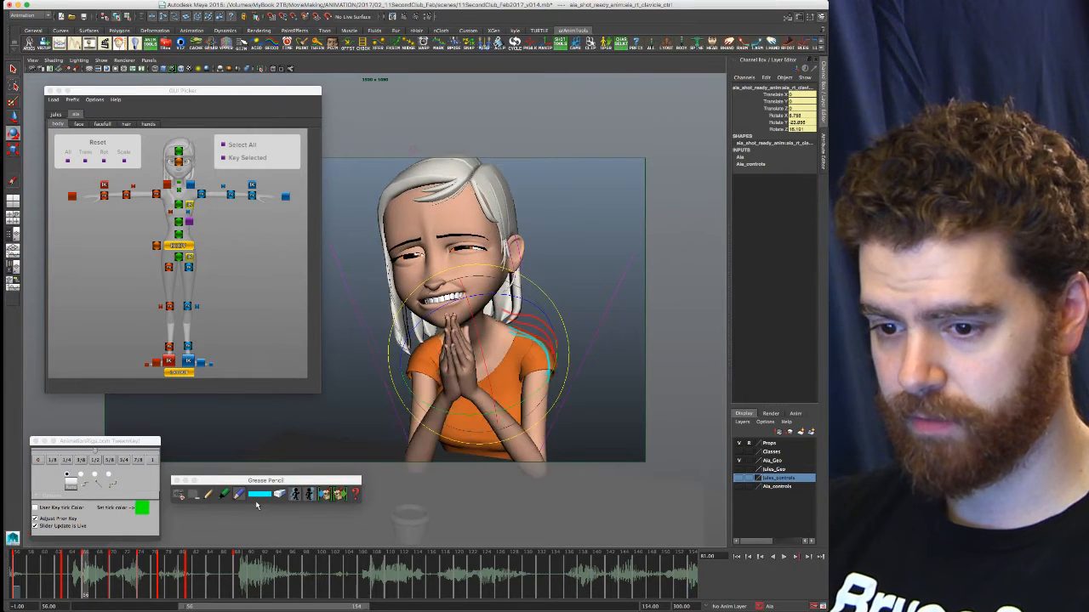
{"action": "key", "text": "period"}
{"action": "key", "text": "comma"}
{"action": "key", "text": "period"}
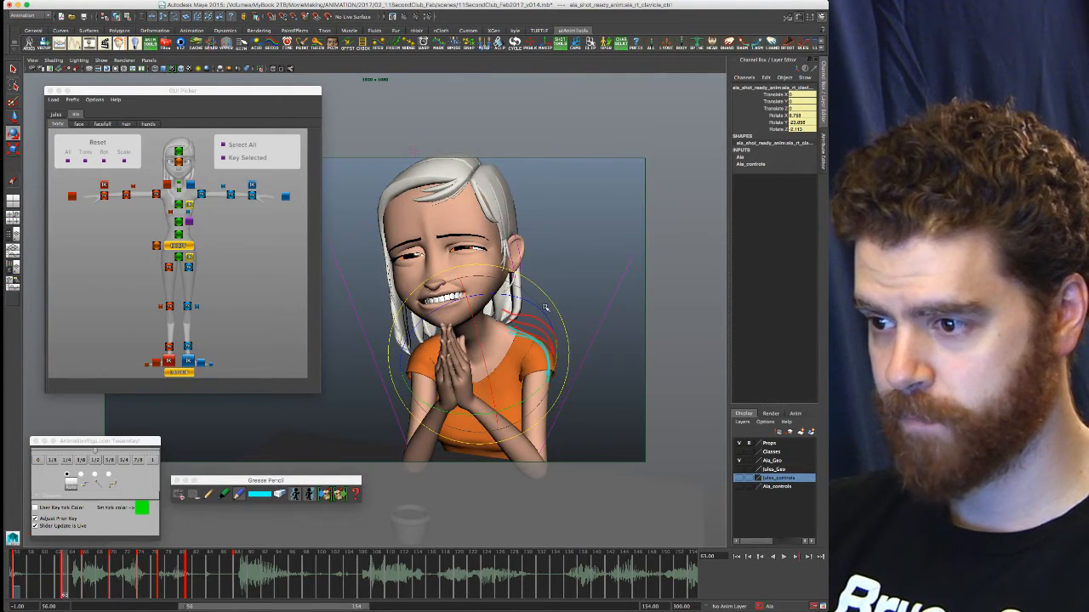
{"action": "key", "text": "period"}
{"action": "key", "text": "period"}
{"action": "key", "text": "comma"}
{"action": "key", "text": "comma"}
{"action": "key", "text": "period"}
{"action": "key", "text": "comma"}
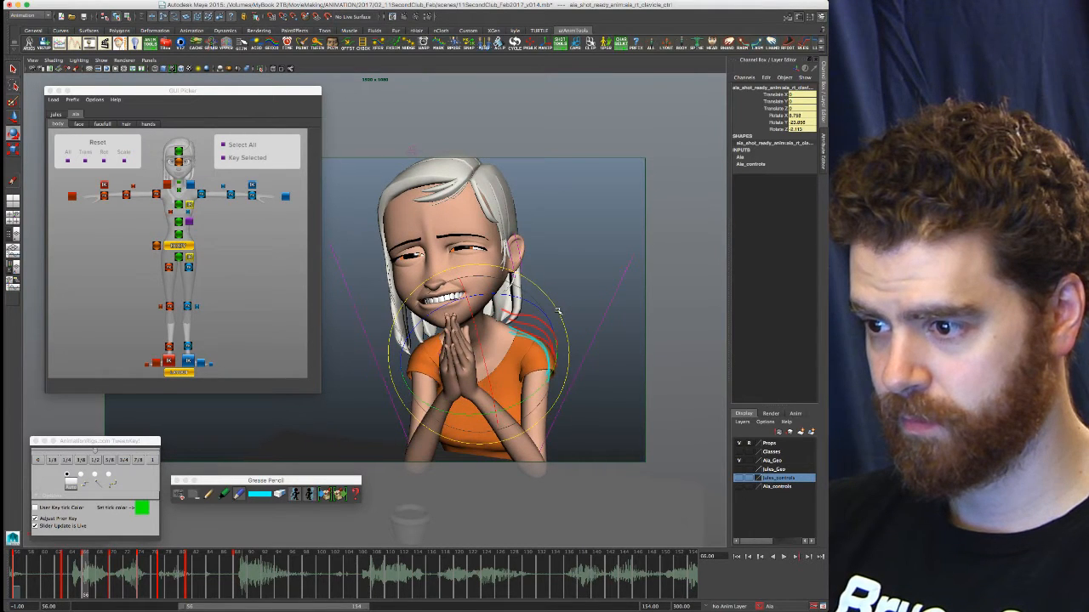
At frame 66, switch from the right to the left clavicle control and rotate the left shoulder slightly downward
{"action": "left_click_drag", "start_coordinate": [556, 309], "coordinate": [555, 306]}
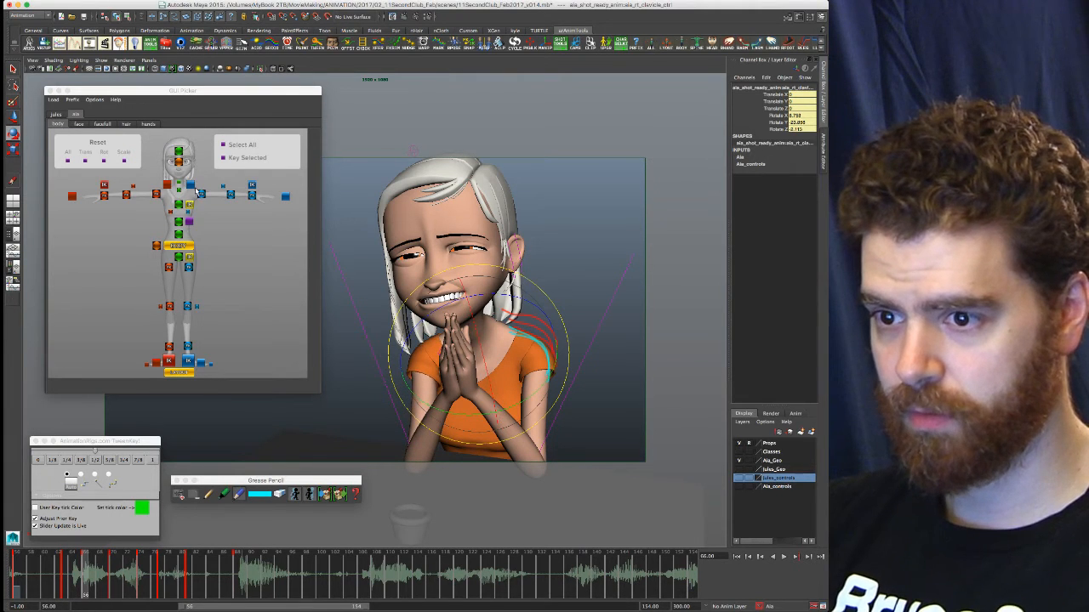
{"action": "left_click", "coordinate": [168, 187]}
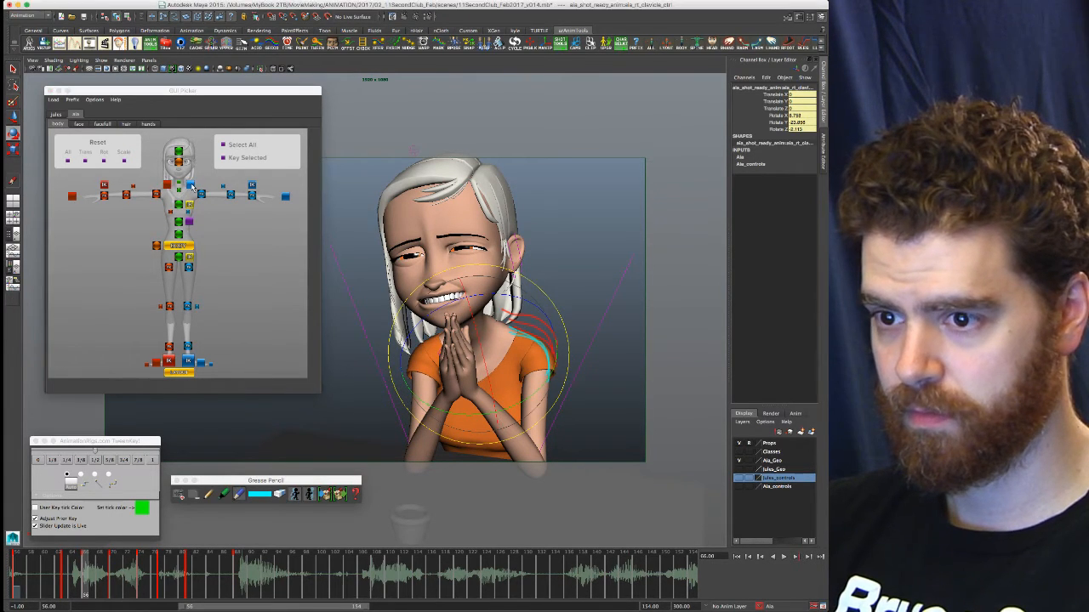
{"action": "left_click", "coordinate": [191, 185]}
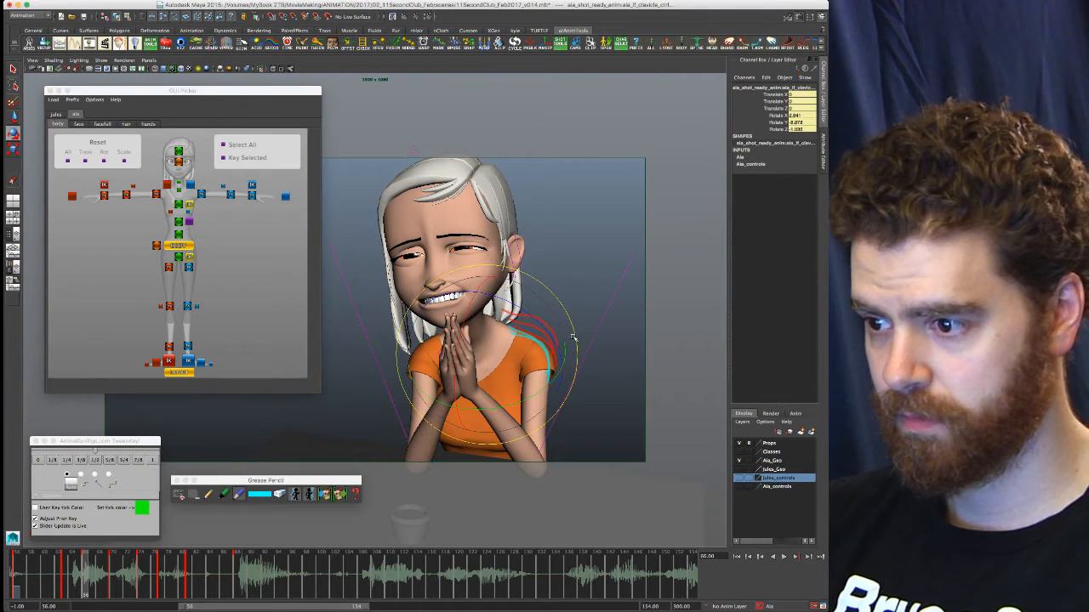
{"action": "left_click_drag", "start_coordinate": [575, 334], "coordinate": [575, 341]}
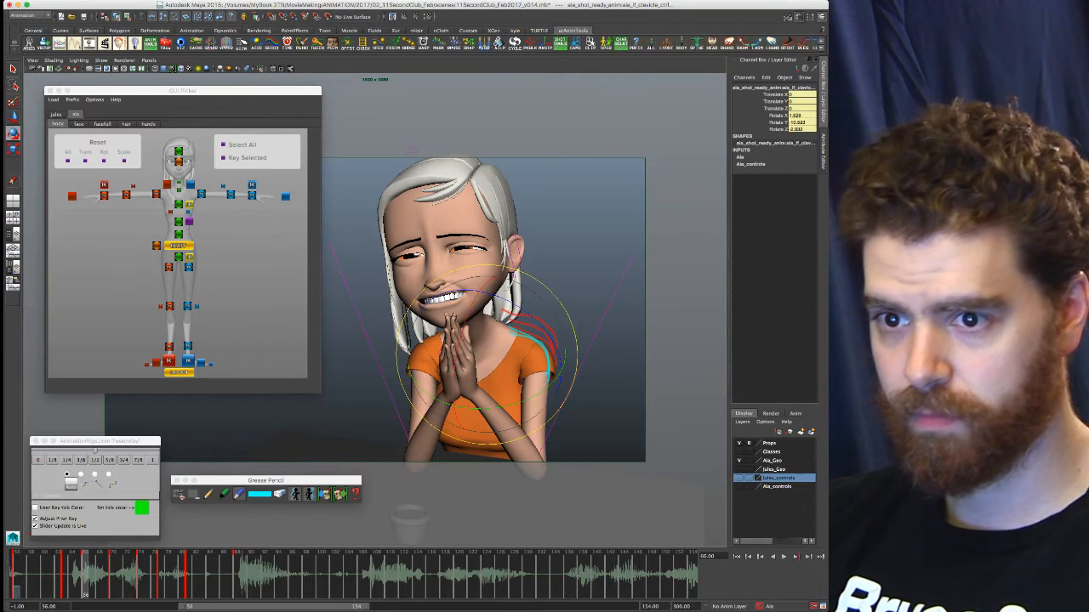
Set the Rotate tool's mode to World and close its settings
{"action": "double_click", "coordinate": [12, 133]}
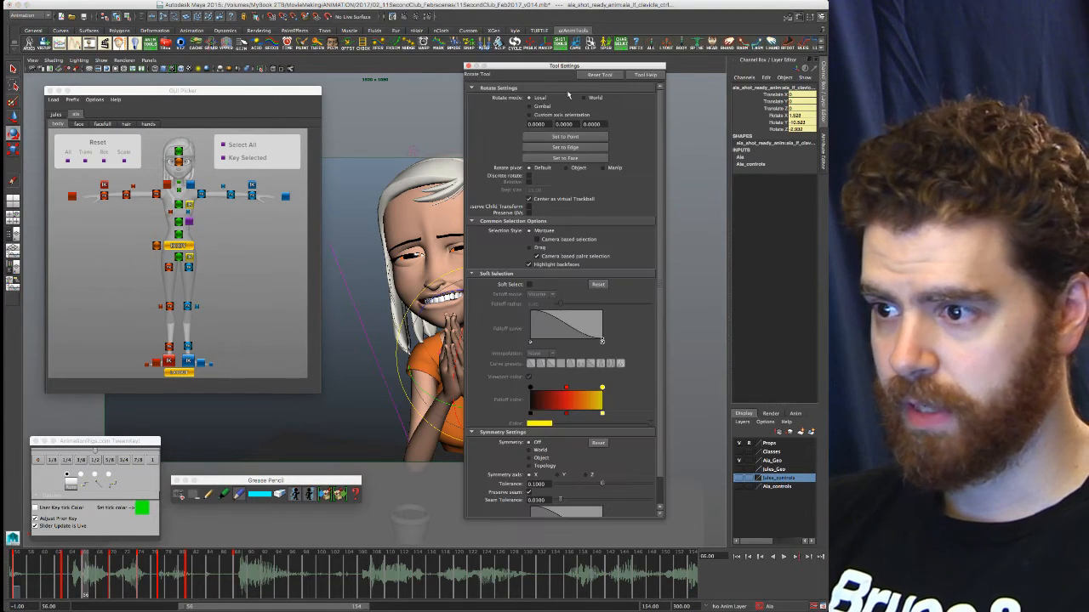
{"action": "left_click", "coordinate": [585, 97]}
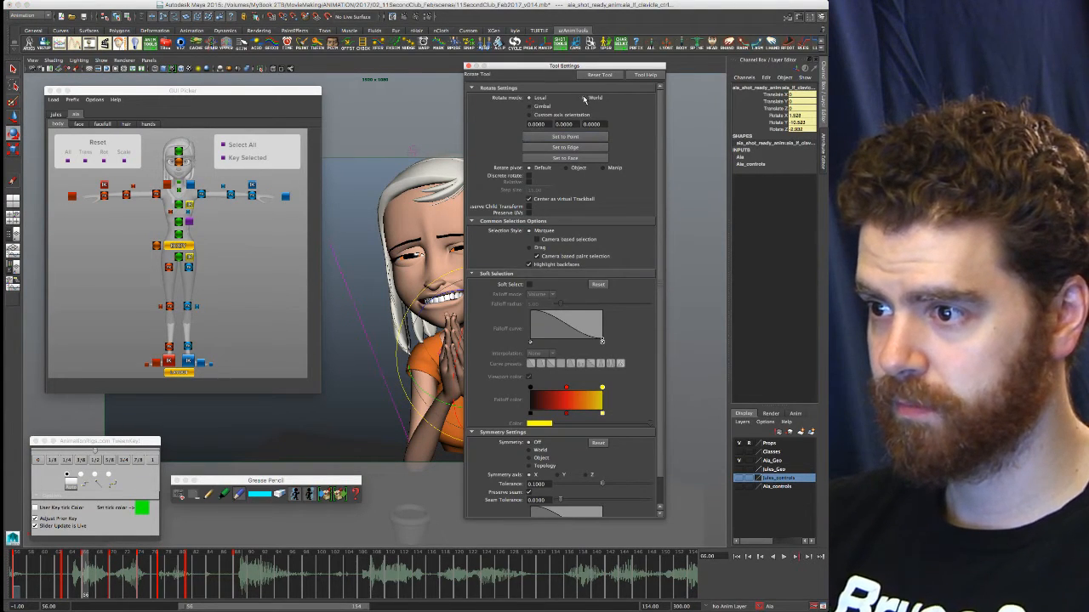
{"action": "left_click_drag", "start_coordinate": [539, 66], "coordinate": [576, 97]}
{"action": "left_click", "coordinate": [507, 98]}
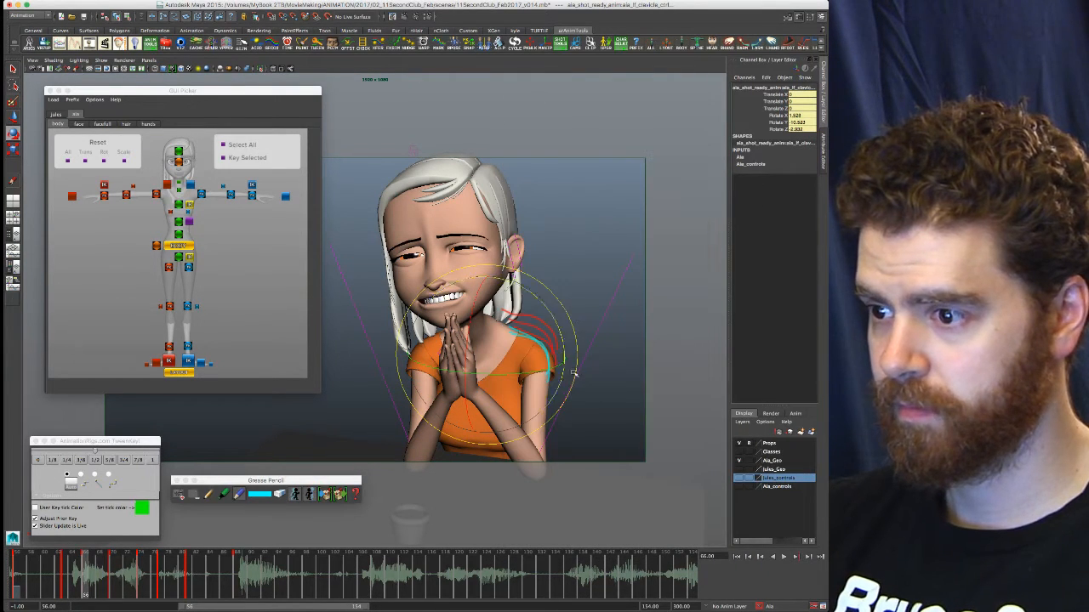
Rotate the left clavicle slightly upward in world space at frame 66 to adjust the shoulder against the strokes
{"action": "mouse_move", "coordinate": [561, 334]}
{"action": "left_mouse_down"}
{"action": "mouse_move", "coordinate": [558, 324]}
{"action": "mouse_move", "coordinate": [561, 333]}
{"action": "left_mouse_up"}
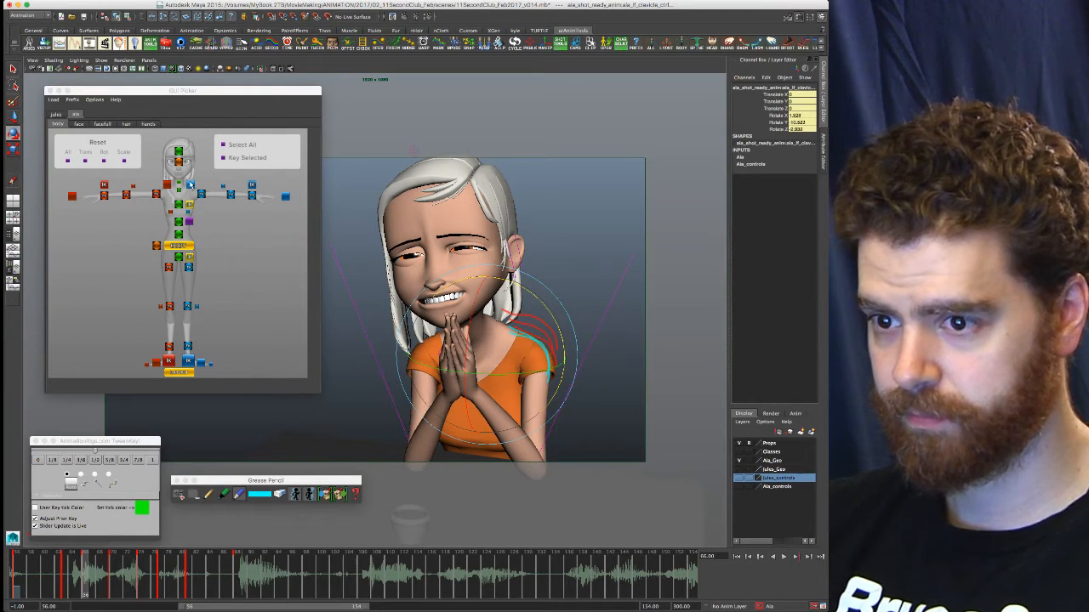
{"action": "left_click", "coordinate": [189, 184]}
{"action": "left_click", "coordinate": [642, 380]}
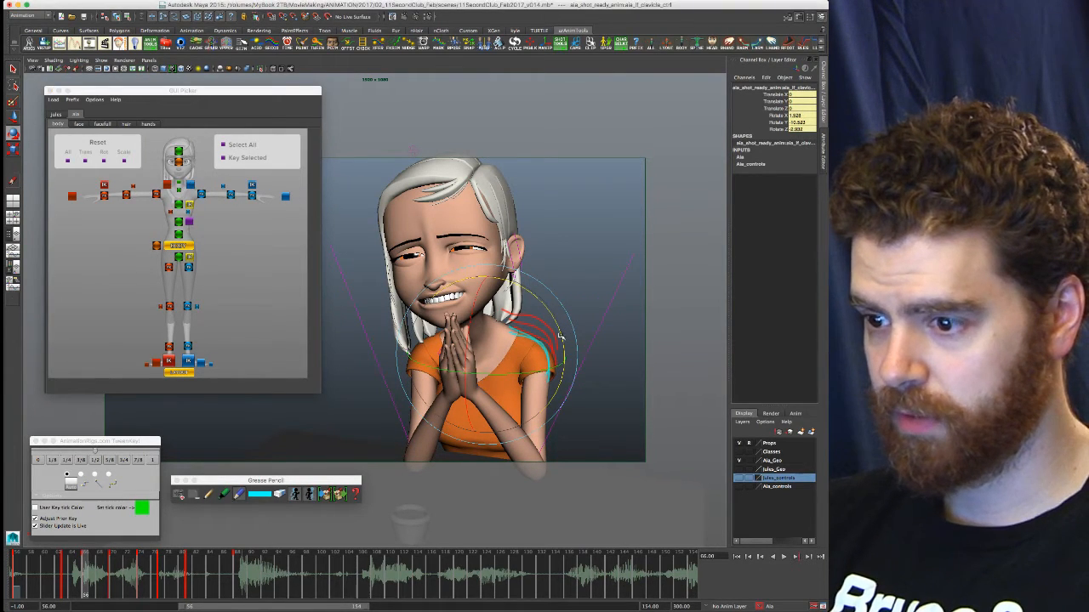
{"action": "left_click_drag", "start_coordinate": [561, 338], "coordinate": [558, 330]}
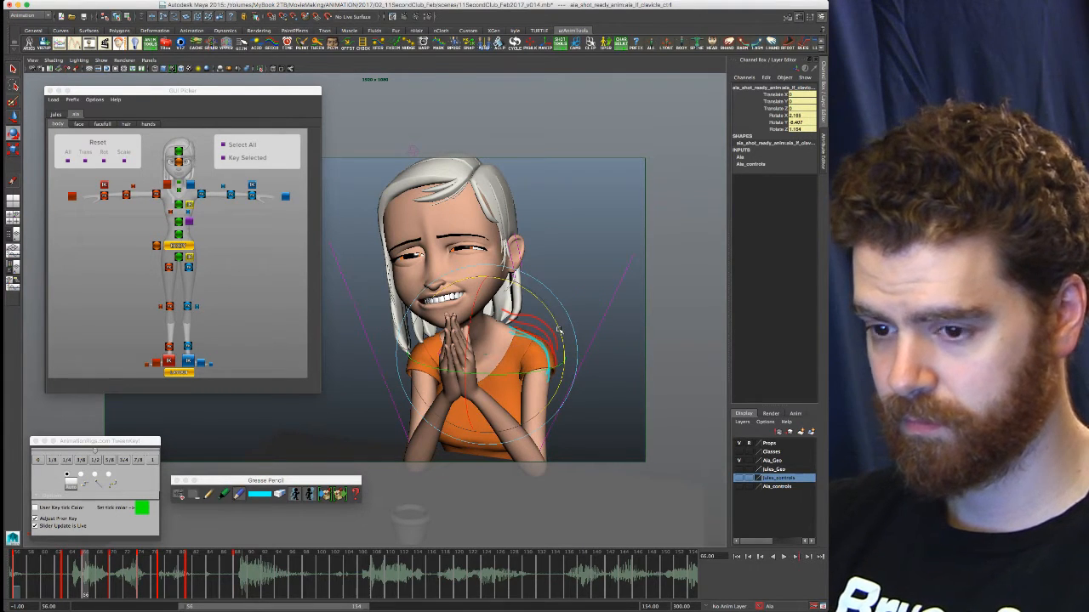
Adjust the left clavicle's rotation at frame 63 while flipping between the neighboring keys to check the shoulder's arc
{"action": "key", "text": "comma"}
{"action": "key", "text": "comma"}
{"action": "key", "text": "period"}
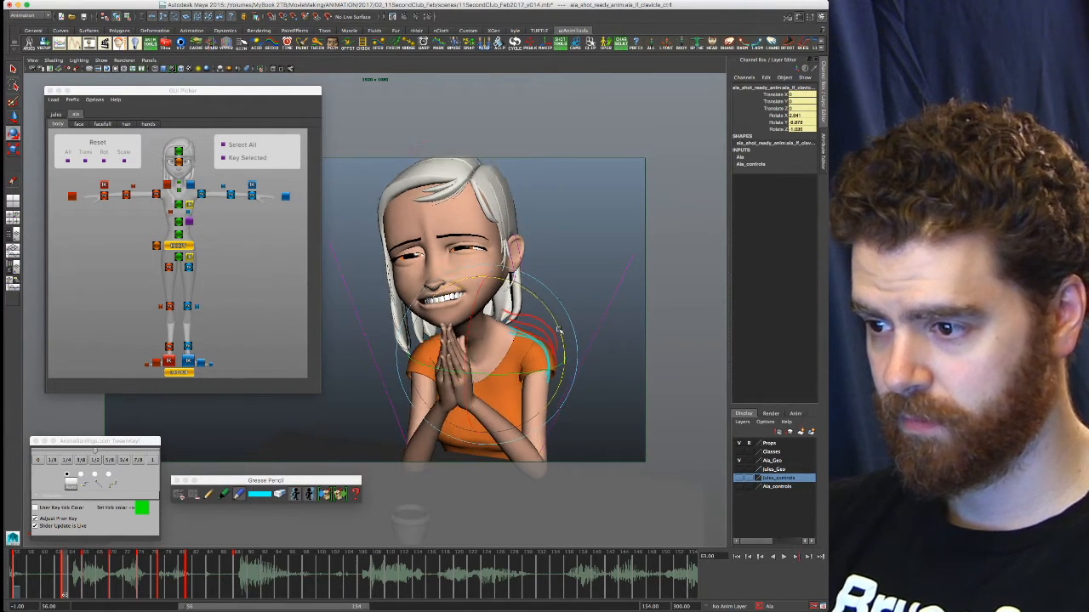
{"action": "key", "text": "comma"}
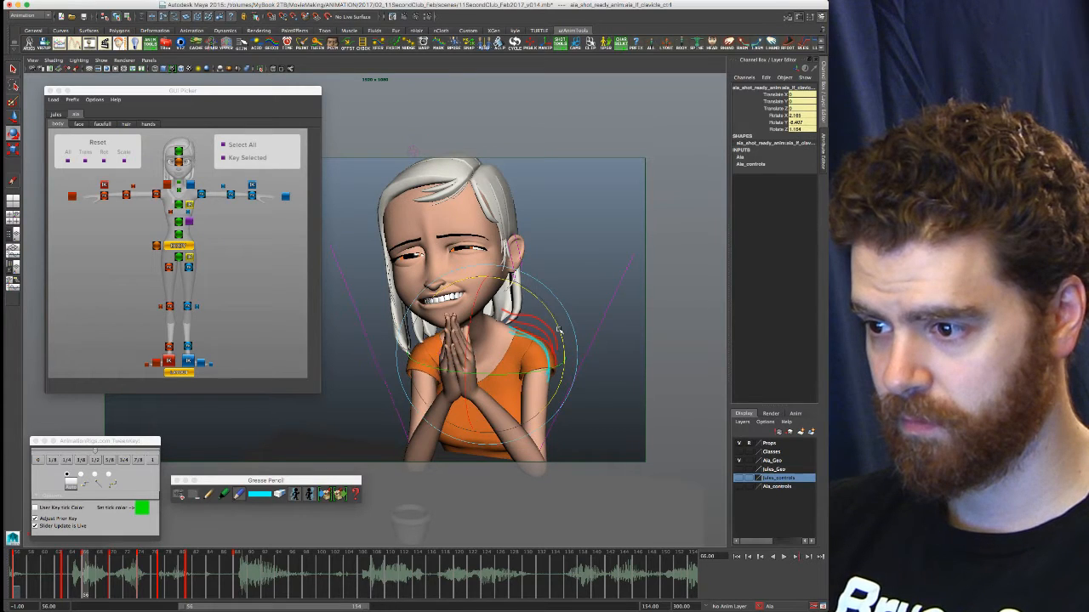
{"action": "key", "text": "period"}
{"action": "key", "text": "comma"}
{"action": "key", "text": "period"}
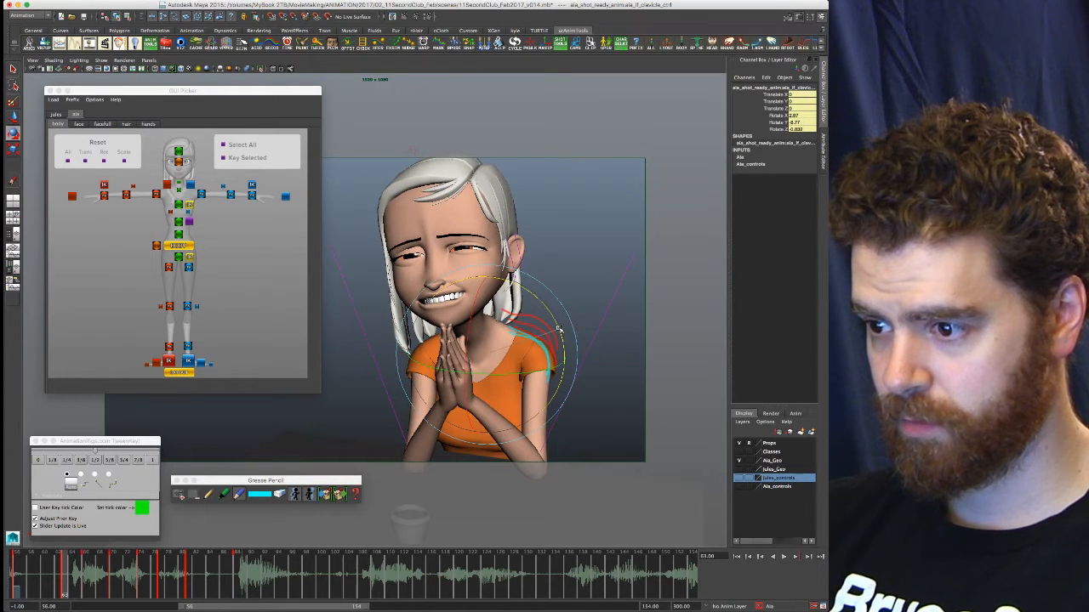
Refine the left clavicle's rotation at frames 63 and 66, checking the shoulder's spacing from the pose at frame 56
{"action": "key", "text": "comma"}
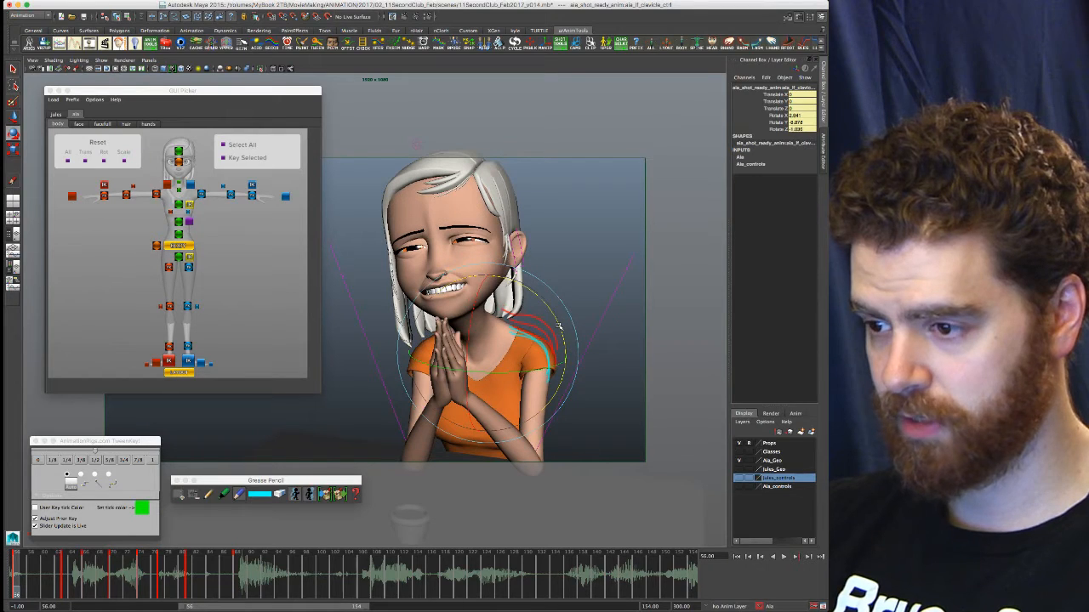
{"action": "key", "text": "period"}
{"action": "key", "text": "comma"}
{"action": "key", "text": "period"}
{"action": "key", "text": "period"}
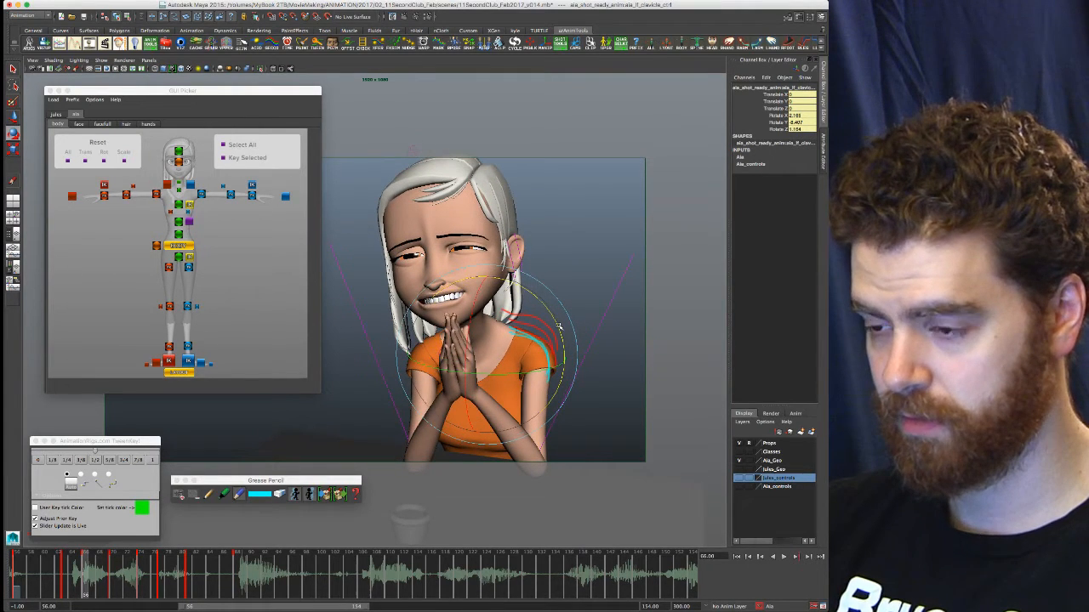
{"action": "key", "text": "comma"}
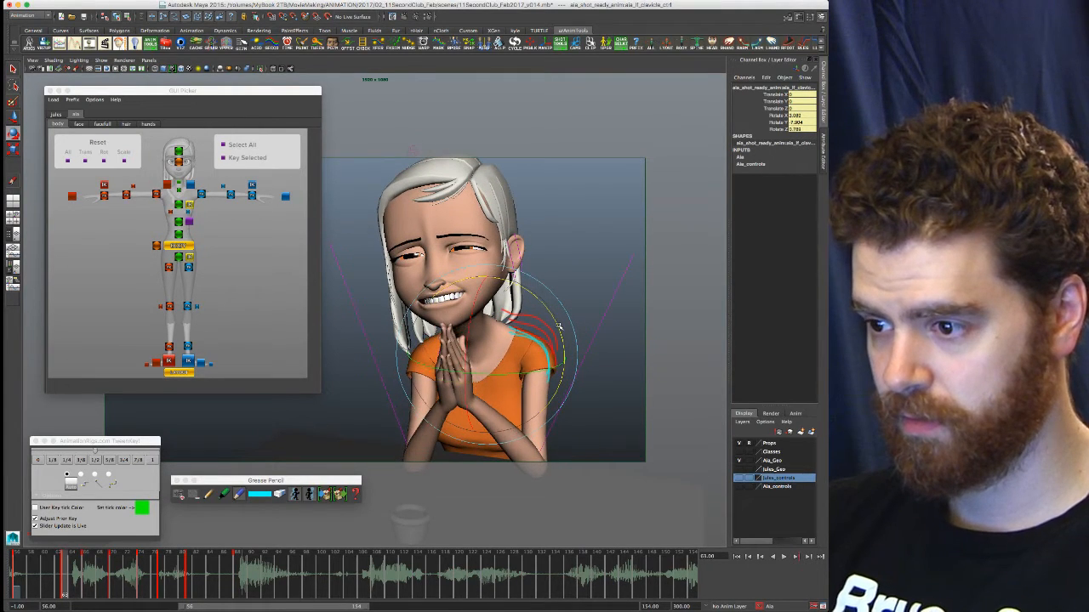
{"action": "key", "text": "period"}
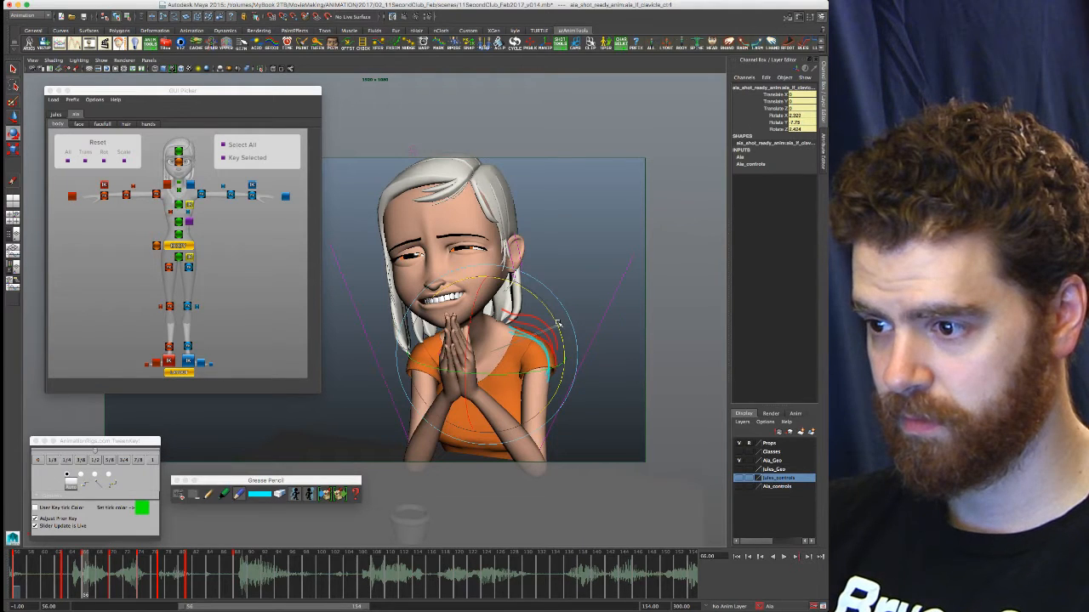
Flip through the left clavicle's keys between frames 63 and 74 to examine the shoulder's arc and spacing against the strokes
{"action": "key", "text": "comma"}
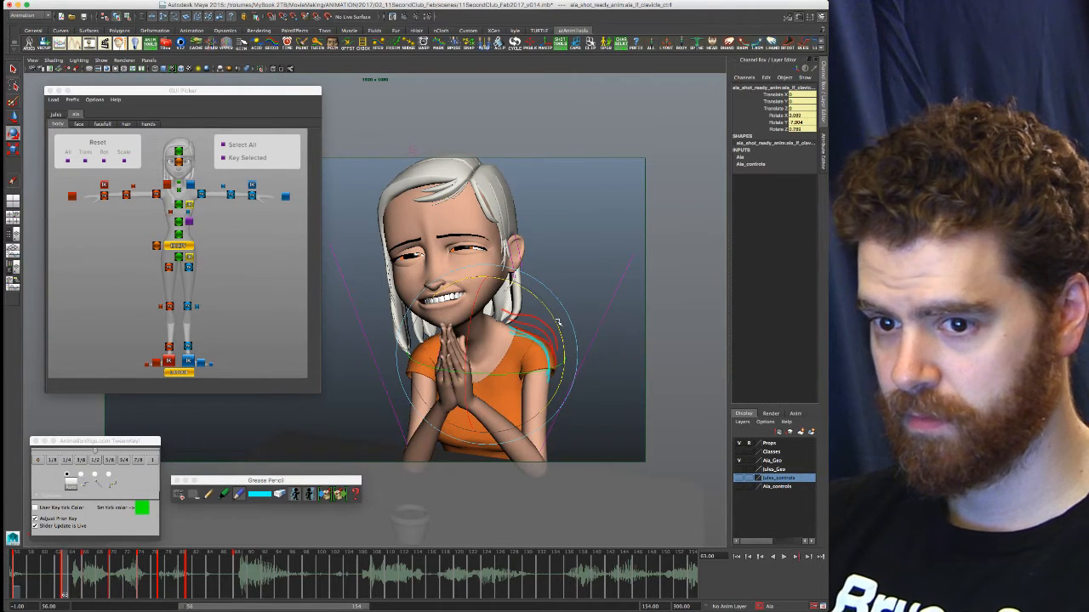
{"action": "key", "text": "period"}
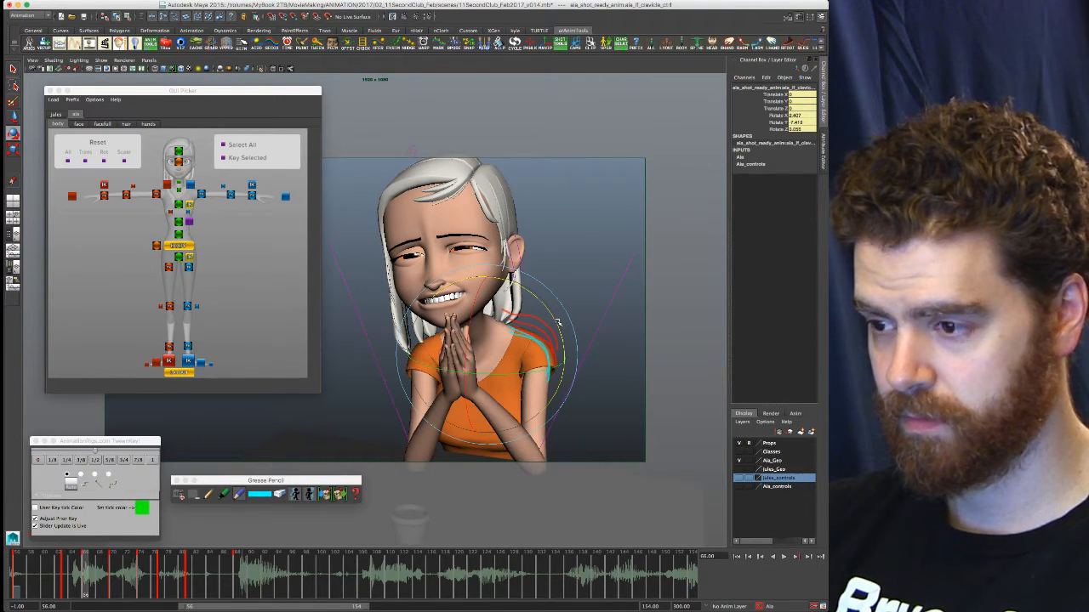
{"action": "key", "text": "period"}
{"action": "key", "text": "comma"}
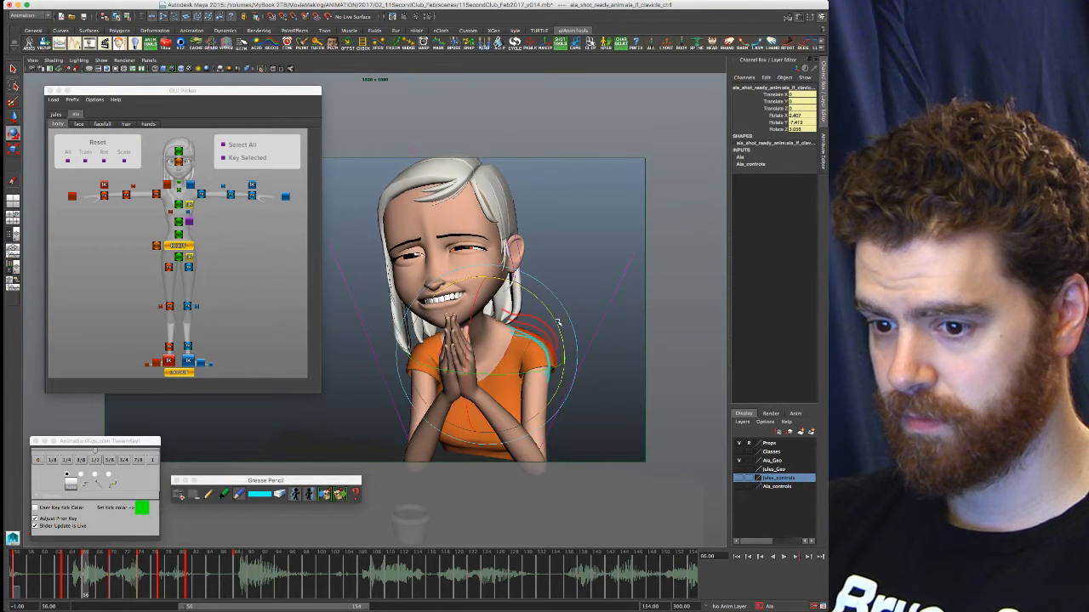
{"action": "key", "text": "period"}
{"action": "key", "text": "period"}
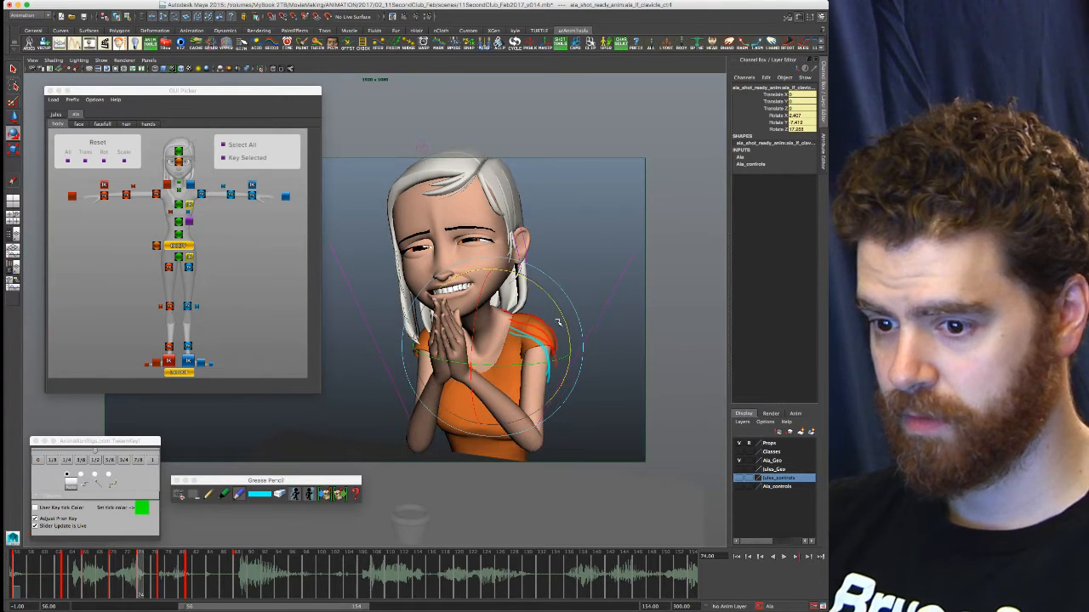
{"action": "key", "text": "comma"}
{"action": "key", "text": "comma"}
{"action": "key", "text": "period"}
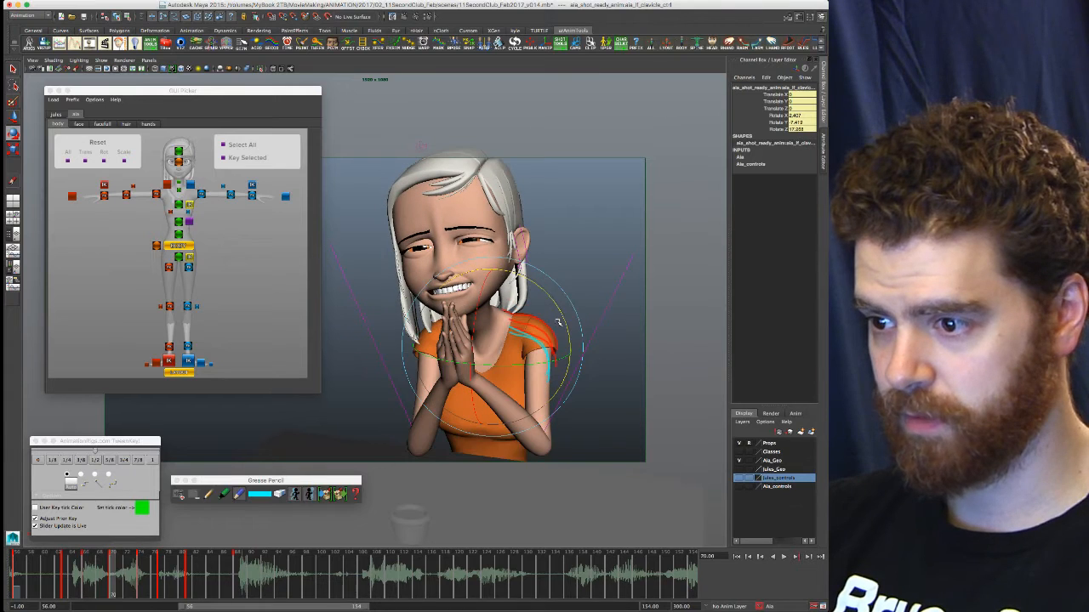
{"action": "key", "text": "comma"}
{"action": "key", "text": "period"}
{"action": "key", "text": "comma"}
{"action": "key", "text": "period"}
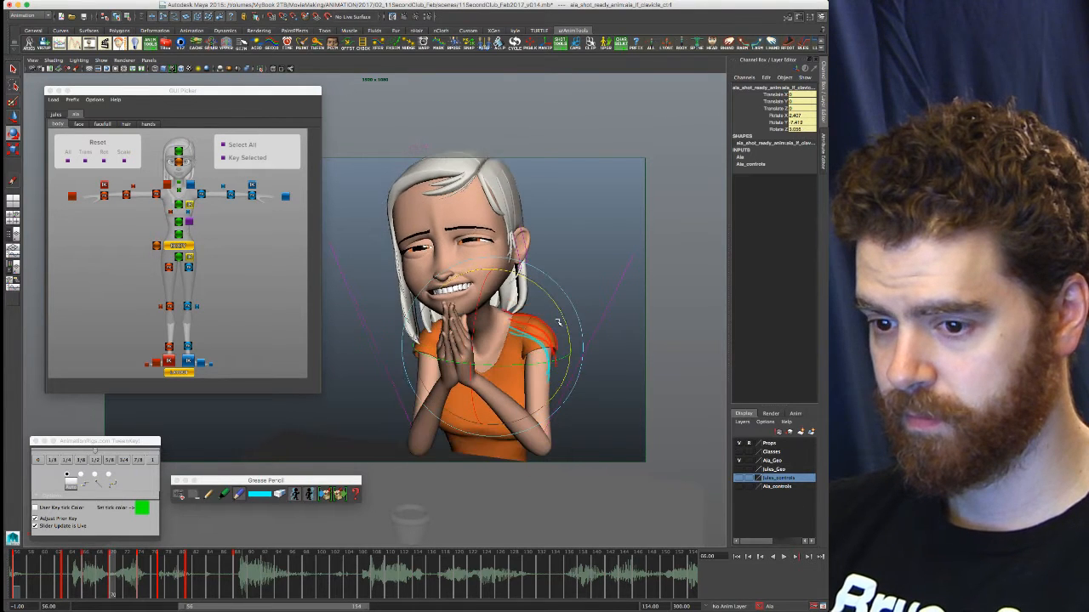
{"action": "key", "text": "period"}
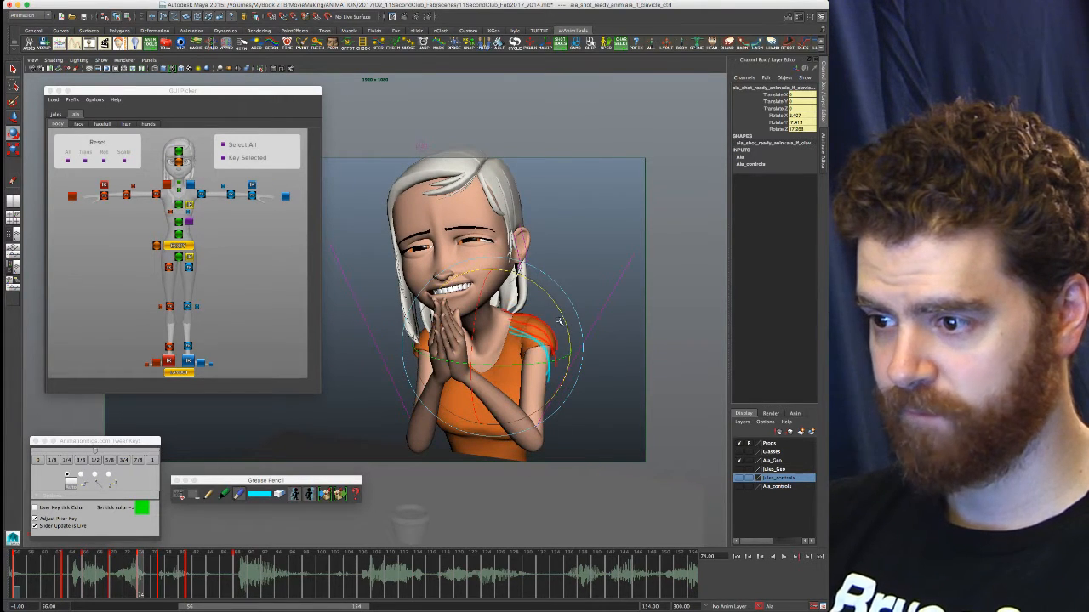
Compare the shoulder's position at frames 66 and 70 by flipping repeatedly between the two poses
{"action": "key", "text": "comma"}
{"action": "key", "text": "comma"}
{"action": "key", "text": "period"}
{"action": "key", "text": "comma"}
{"action": "key", "text": "period"}
{"action": "key", "text": "comma"}
{"action": "key", "text": "period"}
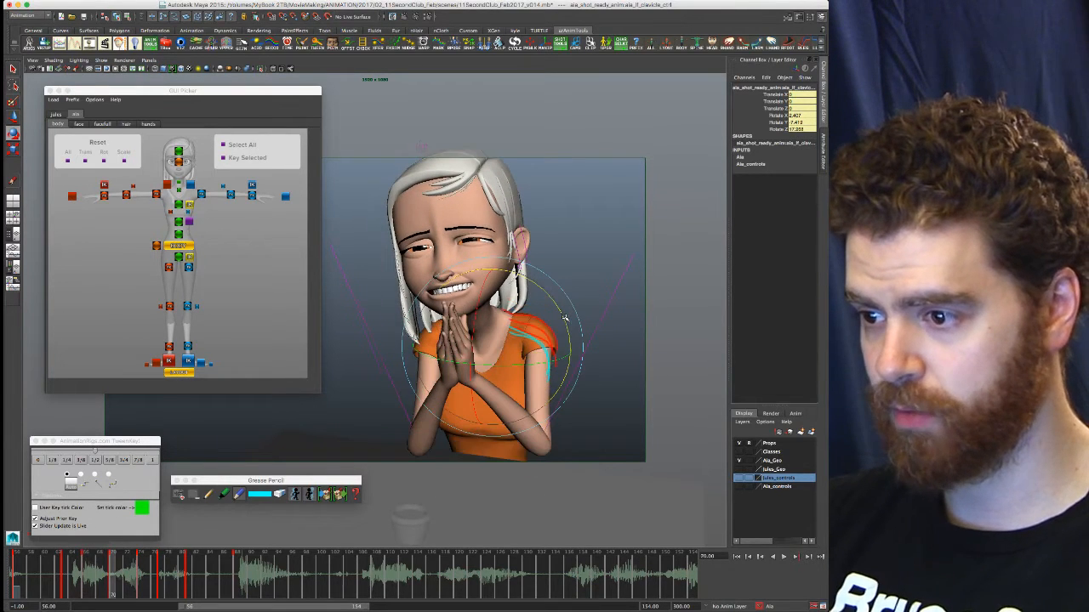
{"action": "key", "text": "comma"}
{"action": "key", "text": "comma"}
{"action": "key", "text": "period"}
{"action": "key", "text": "period"}
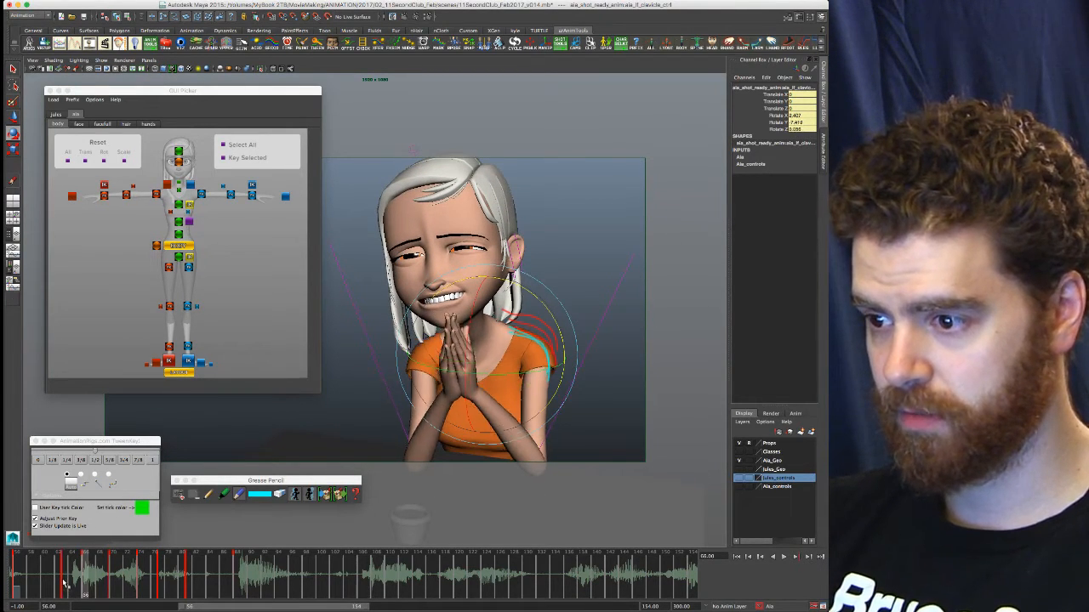
Refine the left clavicle's rotation at frame 66, comparing the shoulder with the neighboring keys up to frame 70
{"action": "key", "text": "comma"}
{"action": "key", "text": "period"}
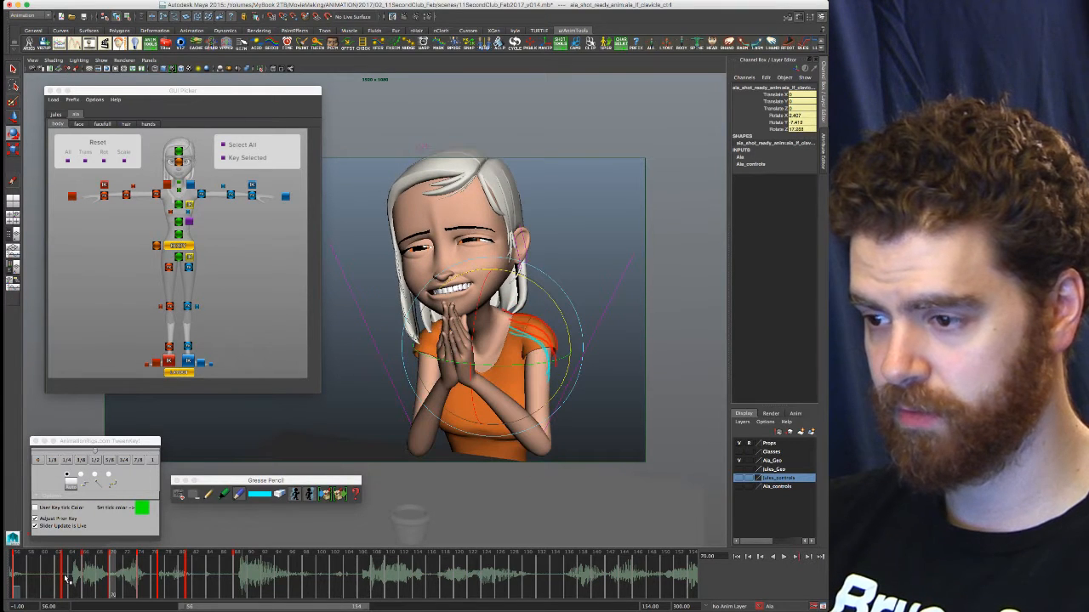
{"action": "key", "text": "comma"}
{"action": "key", "text": "period"}
{"action": "key", "text": "comma"}
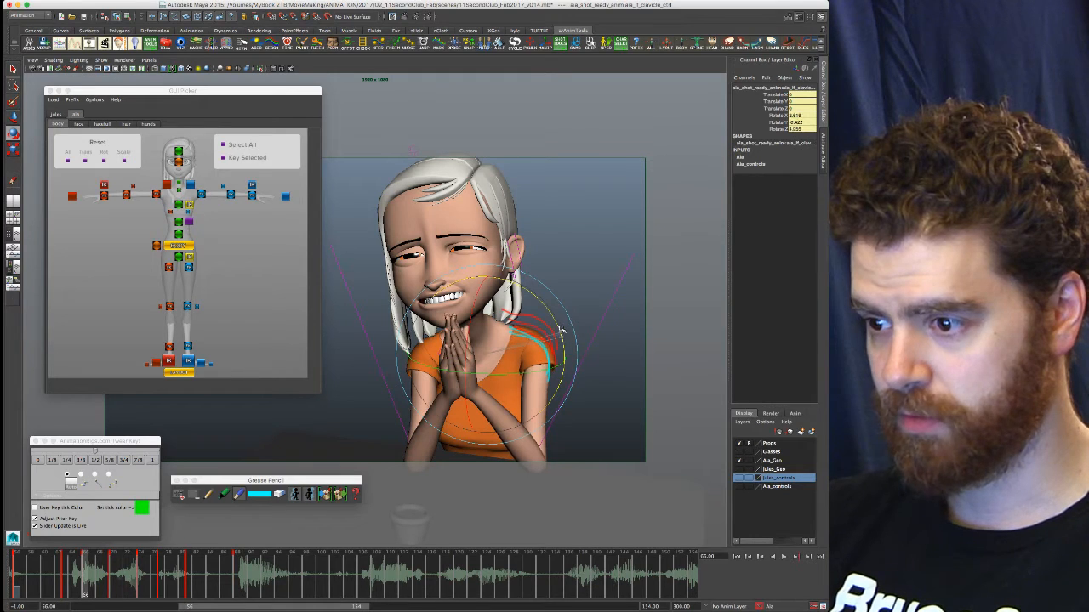
{"action": "key", "text": "comma"}
{"action": "key", "text": "comma"}
{"action": "key", "text": "period"}
{"action": "key", "text": "period"}
{"action": "key", "text": "period"}
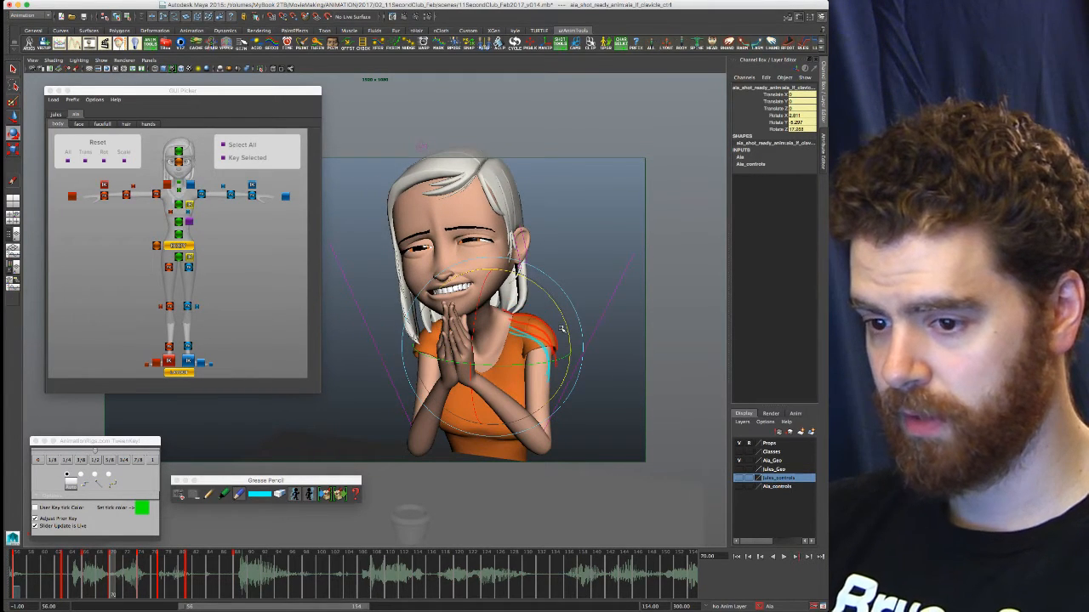
Examine the shoulder's spacing across the poses from frame 66 to frame 74
{"action": "key", "text": "period"}
{"action": "key", "text": "comma"}
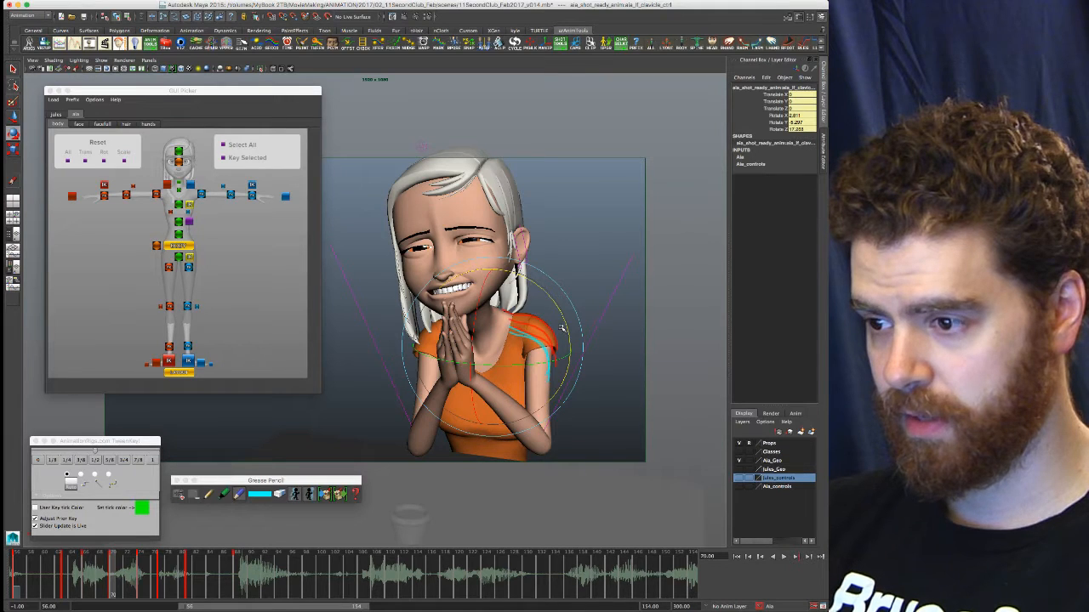
{"action": "key", "text": "period"}
{"action": "key", "text": "period"}
{"action": "key", "text": "comma"}
{"action": "key", "text": "comma"}
{"action": "key", "text": "comma"}
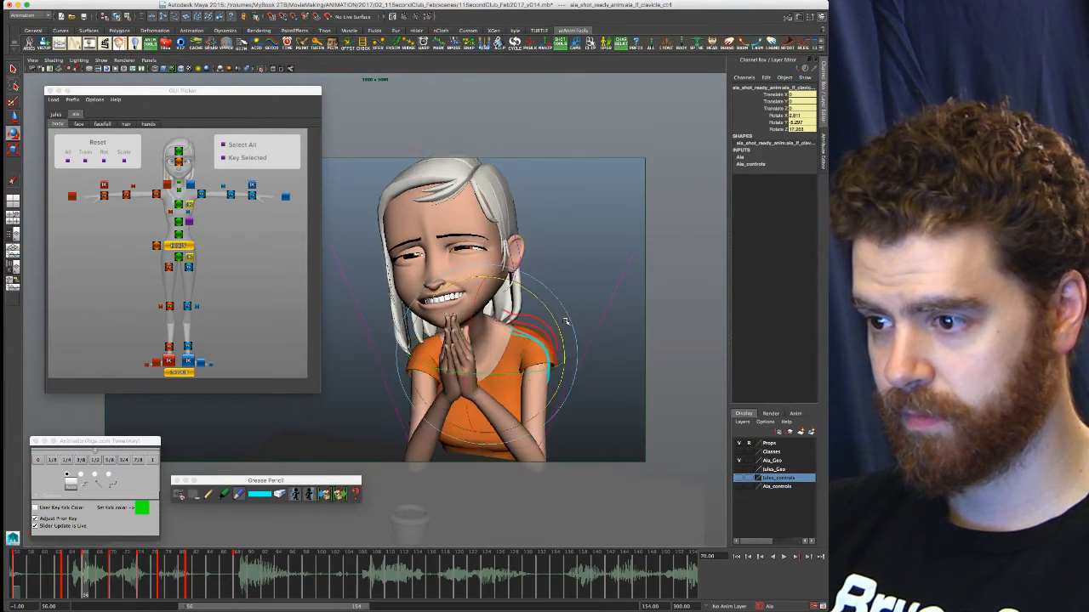
{"action": "key", "text": "period"}
{"action": "key", "text": "comma"}
{"action": "key", "text": "period"}
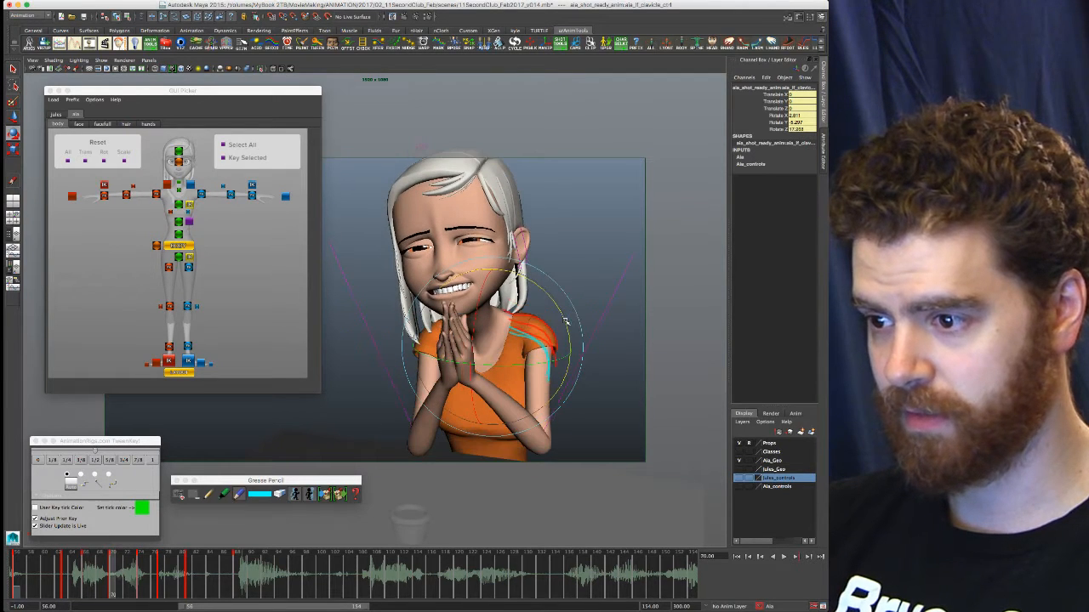
Rotate the left clavicle at frame 74 to raise the shoulder, checking it against the poses at frames 66 and 70
{"action": "key", "text": "period"}
{"action": "left_click_drag", "start_coordinate": [562, 317], "coordinate": [553, 351]}
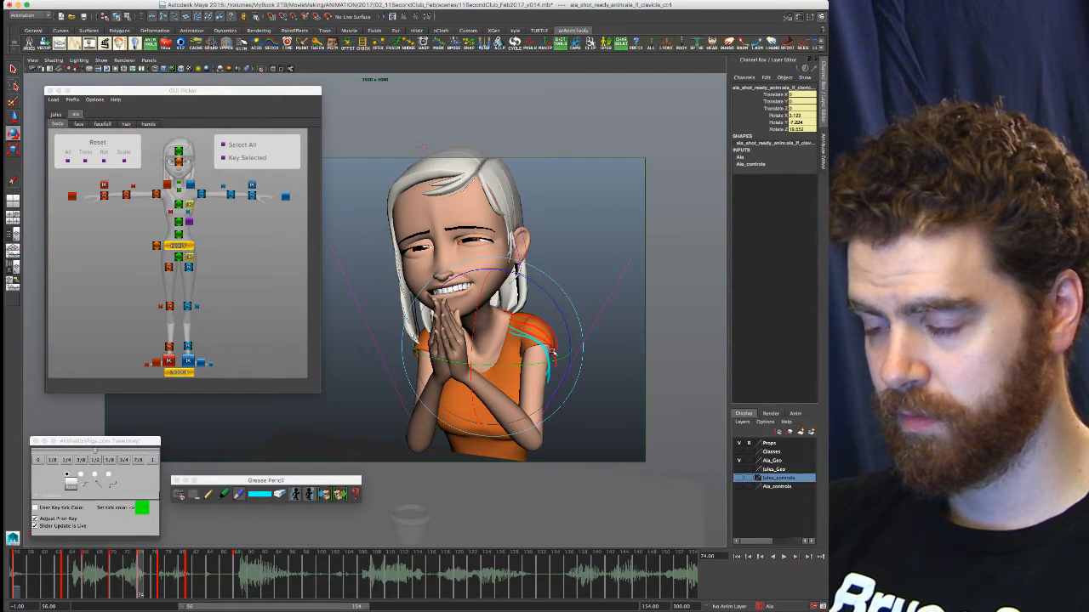
{"action": "key", "text": "."}
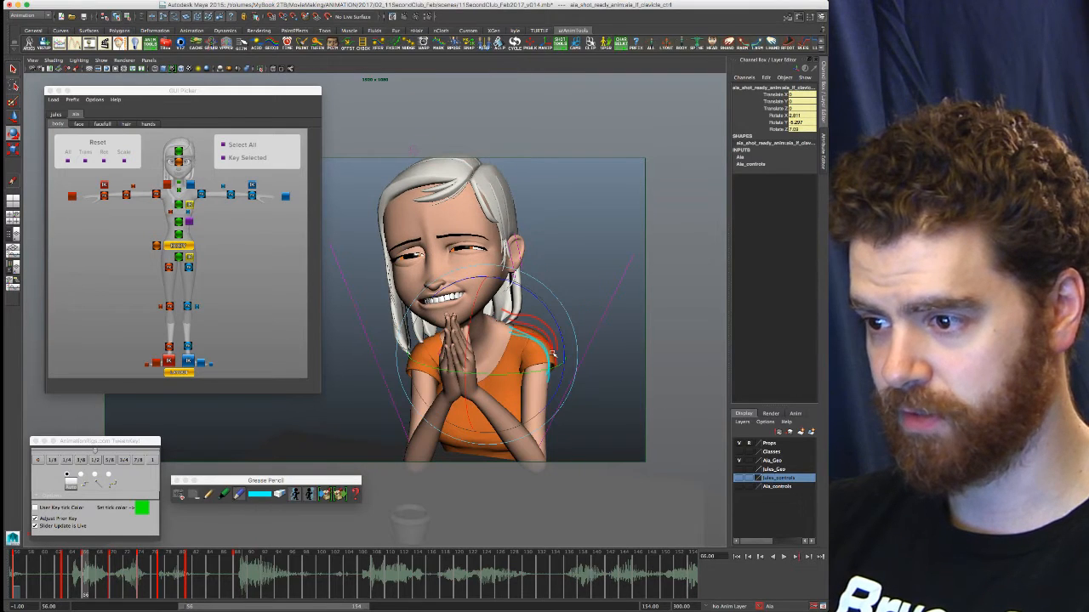
{"action": "key", "text": "."}
{"action": "key", "text": "."}
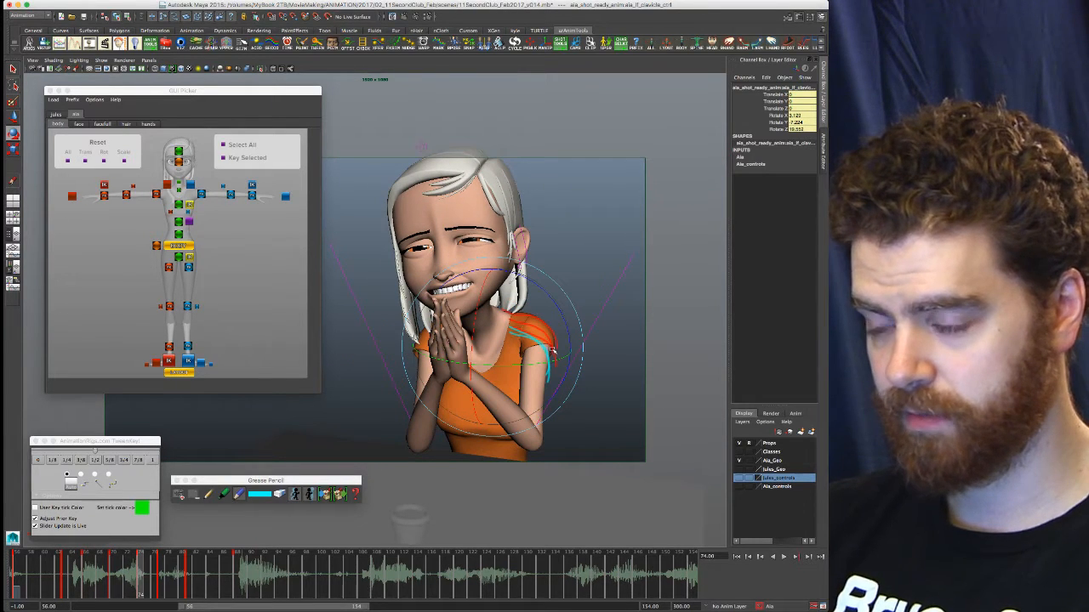
{"action": "key", "text": "."}
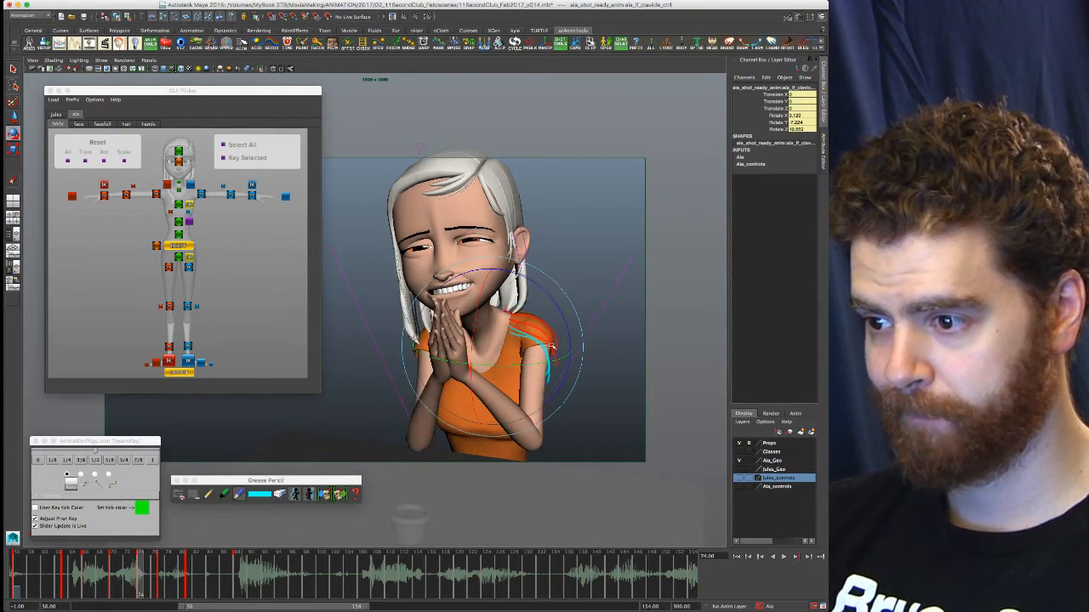
{"action": "key", "text": "."}
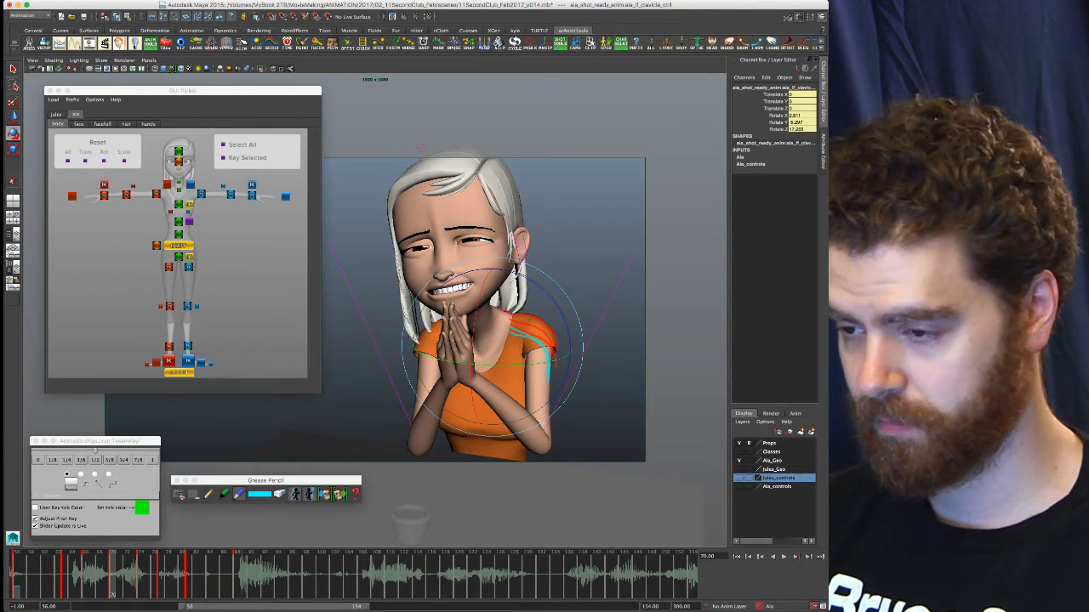
Rotate the left clavicle further at frame 74 and check the shoulder's arc across the keys from 66 to 81
{"action": "key", "text": "comma"}
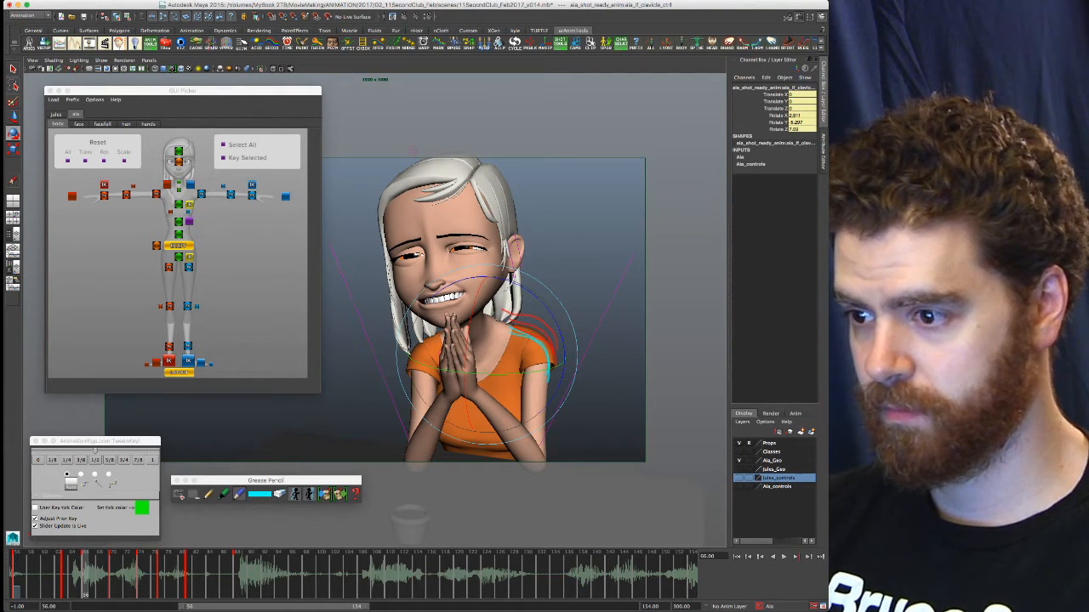
{"action": "key", "text": "period"}
{"action": "key", "text": "period"}
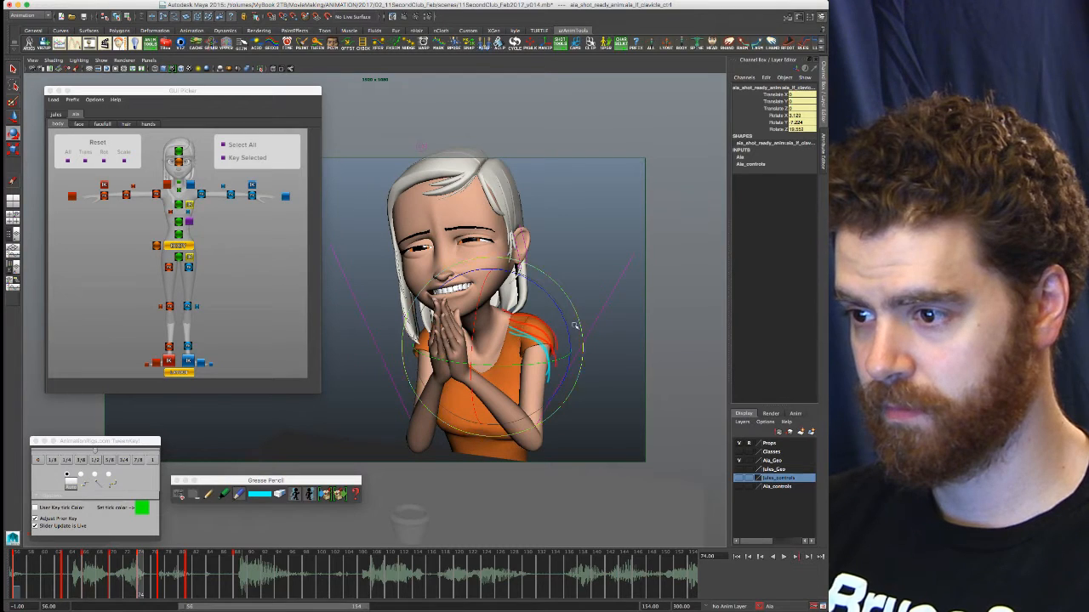
{"action": "left_click_drag", "start_coordinate": [534, 327], "coordinate": [547, 316]}
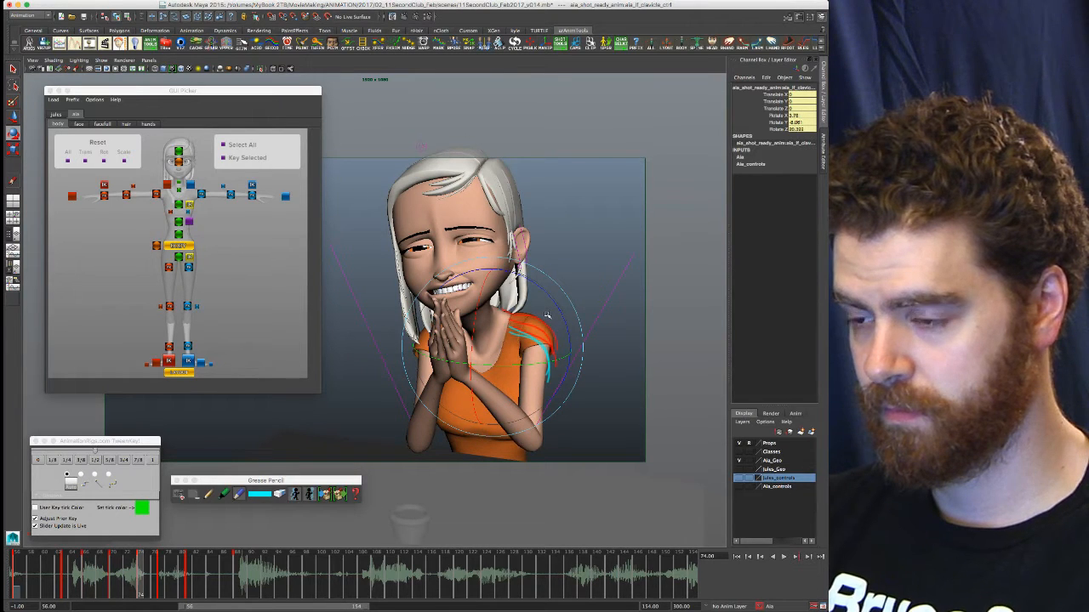
{"action": "key", "text": "period"}
{"action": "key", "text": "period"}
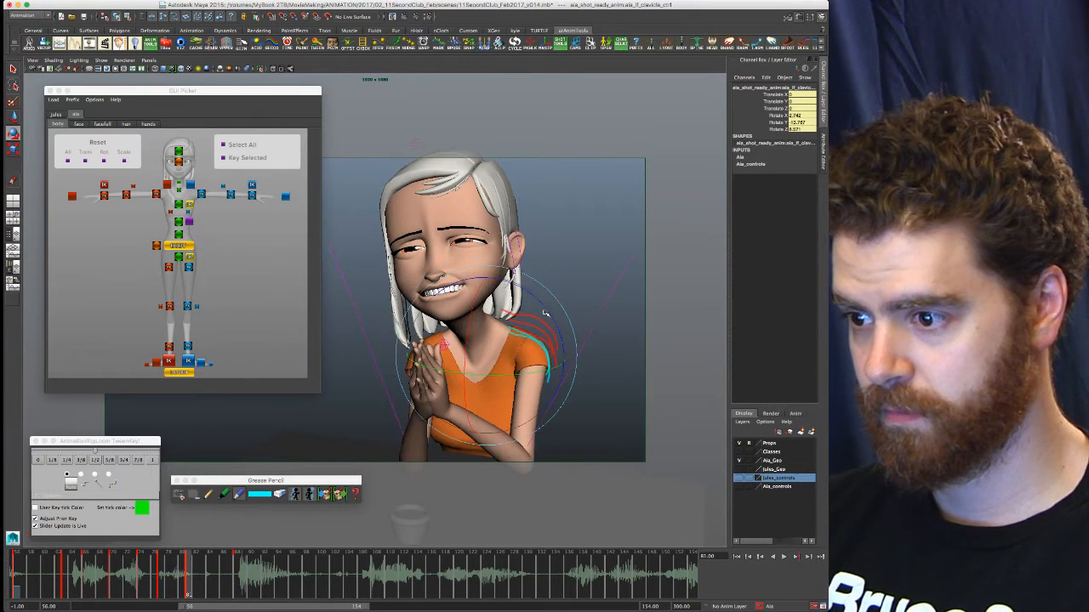
{"action": "key", "text": "comma"}
{"action": "key", "text": "comma"}
{"action": "key", "text": "comma"}
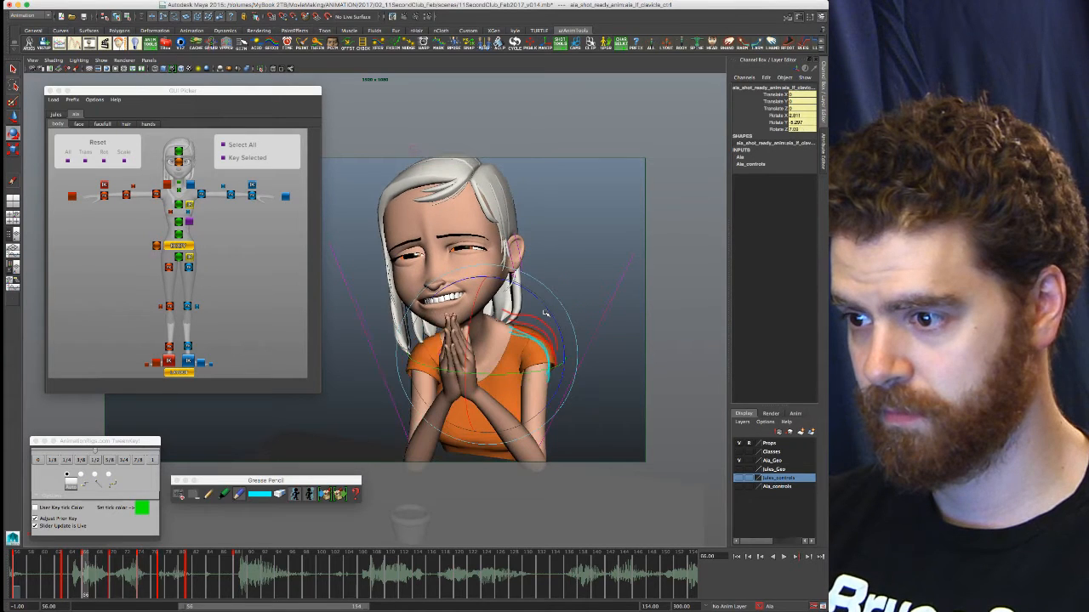
{"action": "key", "text": "period"}
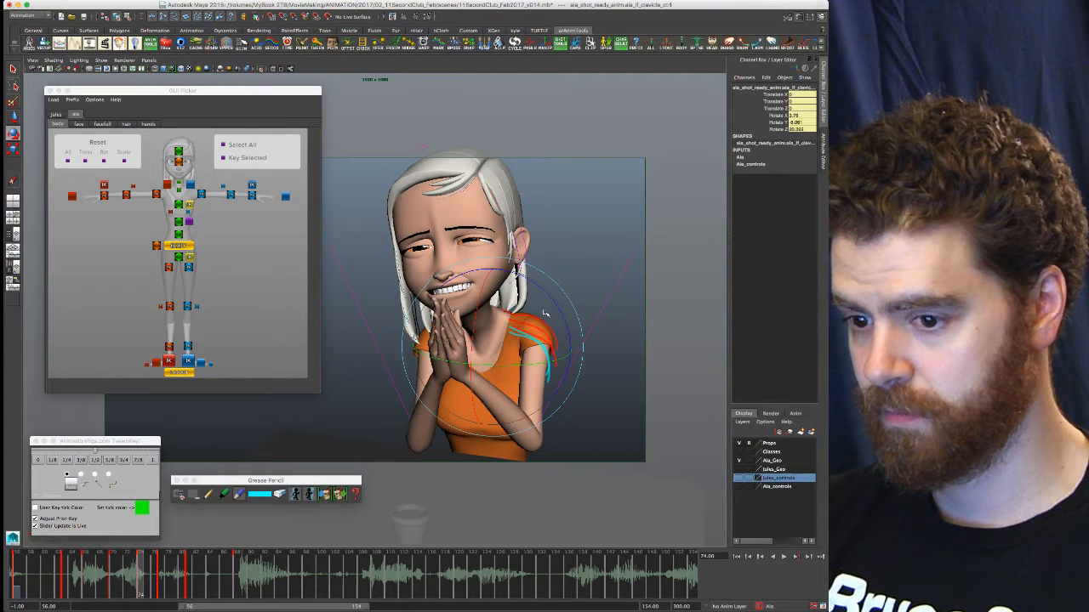
Nudge the left clavicle's rotation at frame 77 and compare the shoulder with the surrounding keys
{"action": "key", "text": "period"}
{"action": "key", "text": "period"}
{"action": "key", "text": "comma"}
{"action": "left_click_drag", "start_coordinate": [541, 315], "coordinate": [539, 314]}
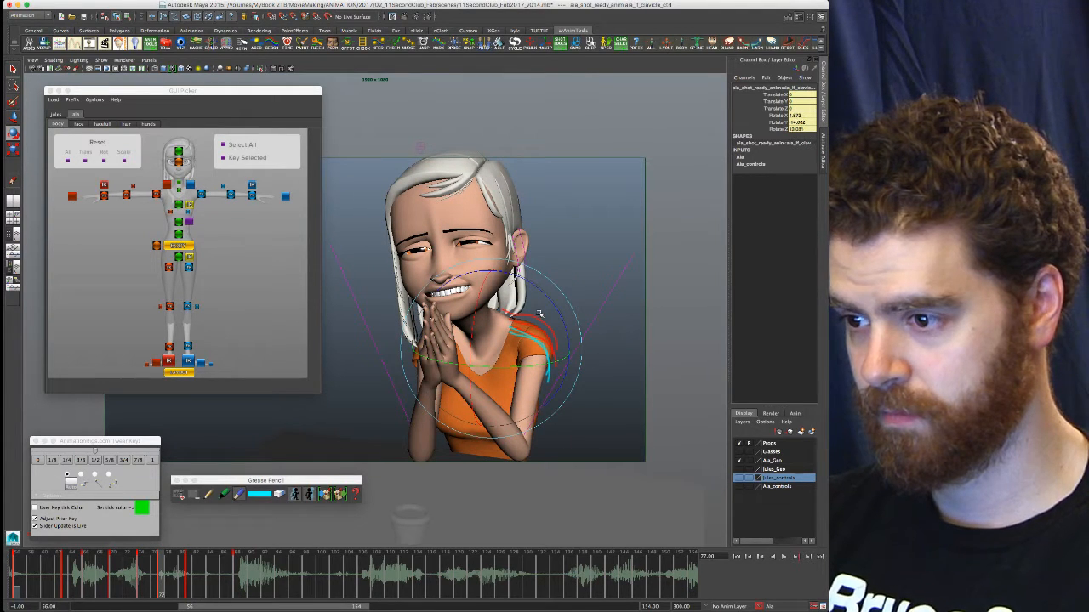
{"action": "key", "text": "comma"}
{"action": "key", "text": "comma"}
{"action": "key", "text": "comma"}
{"action": "key", "text": "period"}
{"action": "key", "text": "period"}
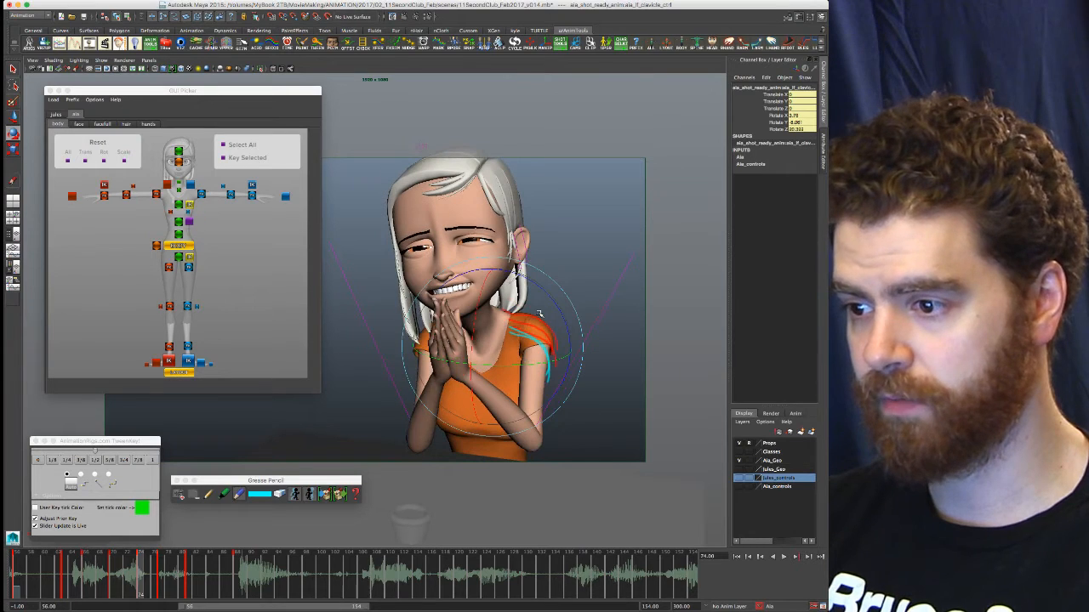
{"action": "key", "text": "period"}
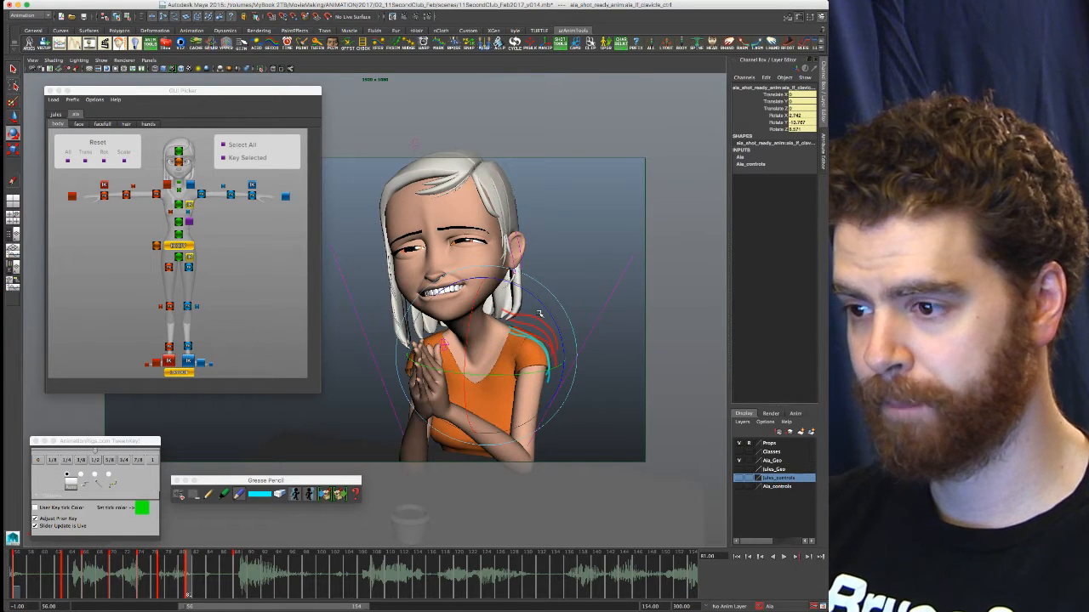
Flip between the keys around frames 81 and 88 to examine how the shoulder settles against the strokes
{"action": "key", "text": "period"}
{"action": "key", "text": "comma"}
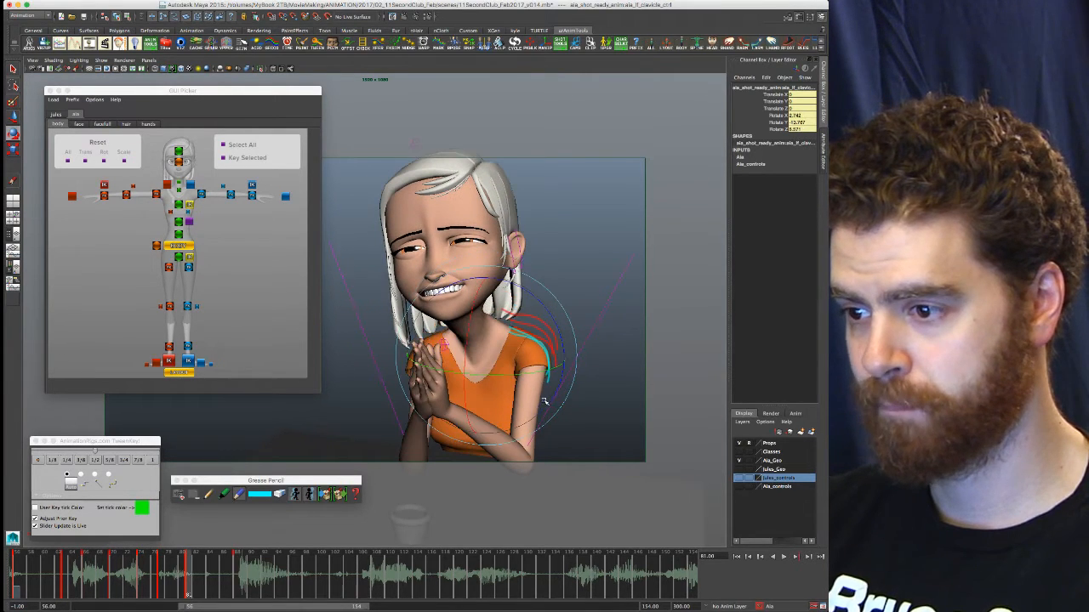
{"action": "key", "text": "comma"}
{"action": "key", "text": "period"}
{"action": "key", "text": "period"}
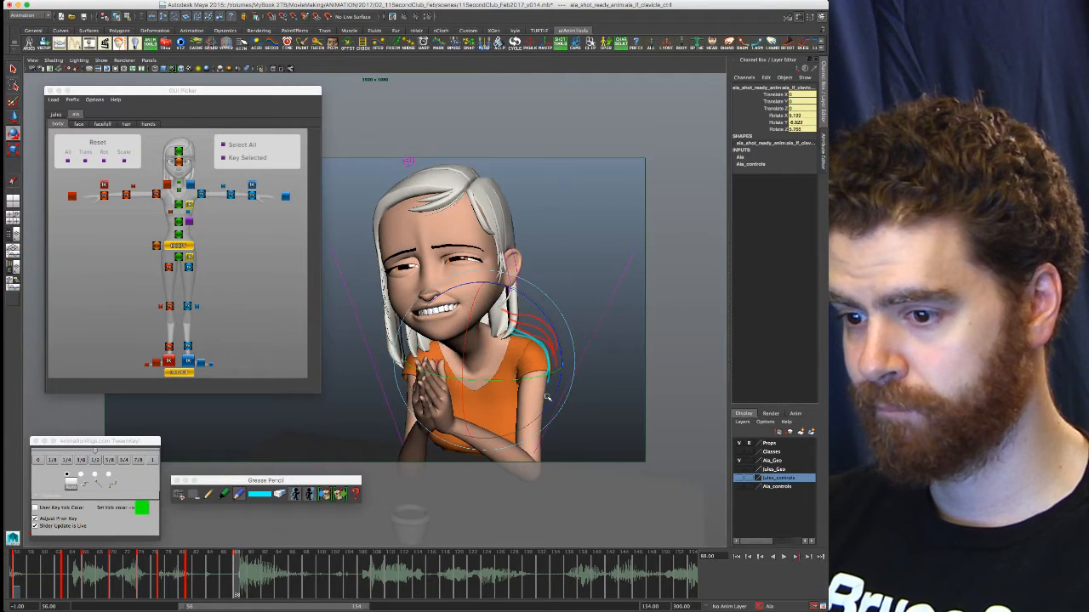
{"action": "key", "text": "comma"}
{"action": "key", "text": "period"}
{"action": "key", "text": "comma"}
{"action": "key", "text": "comma"}
{"action": "key", "text": "period"}
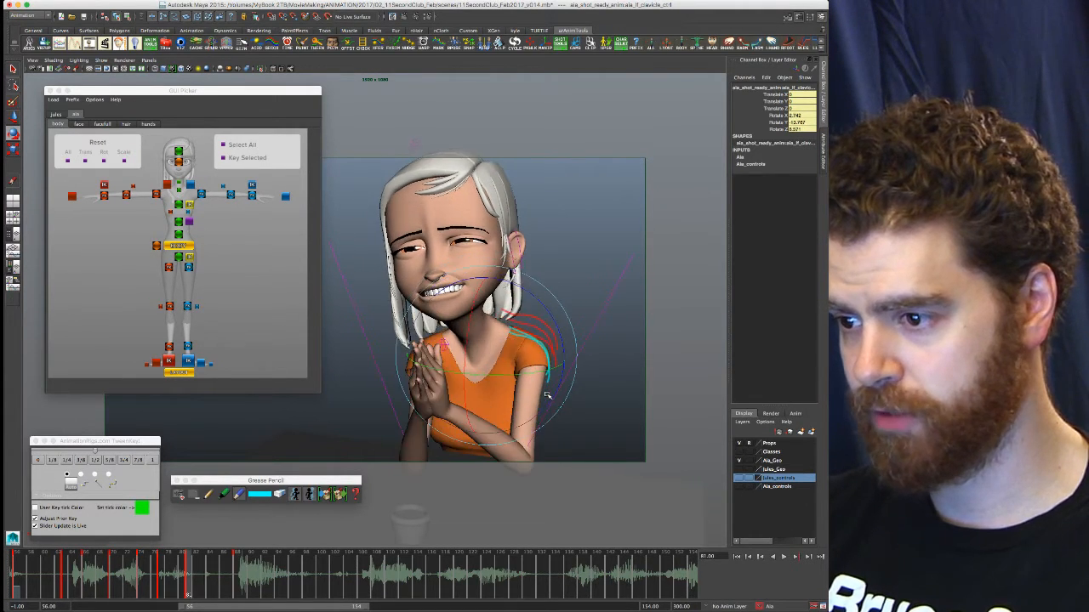
{"action": "key", "text": "period"}
{"action": "key", "text": "comma"}
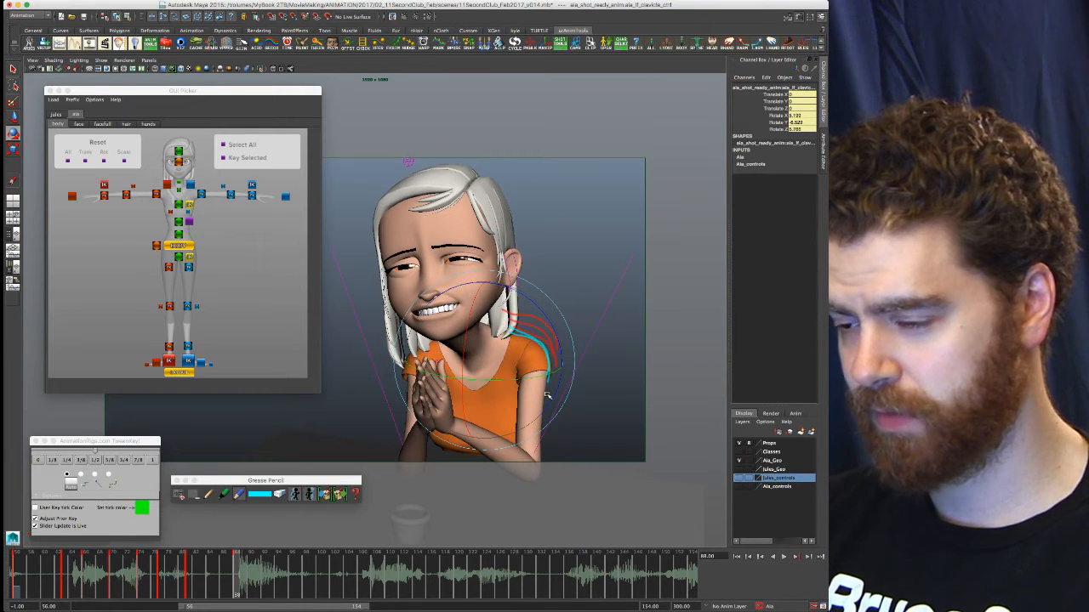
Step back through the earlier keys and forward to frame 81 to review the shoulder's overall arc
{"action": "key", "text": "comma"}
{"action": "key", "text": "comma"}
{"action": "key", "text": "comma"}
{"action": "key", "text": "comma"}
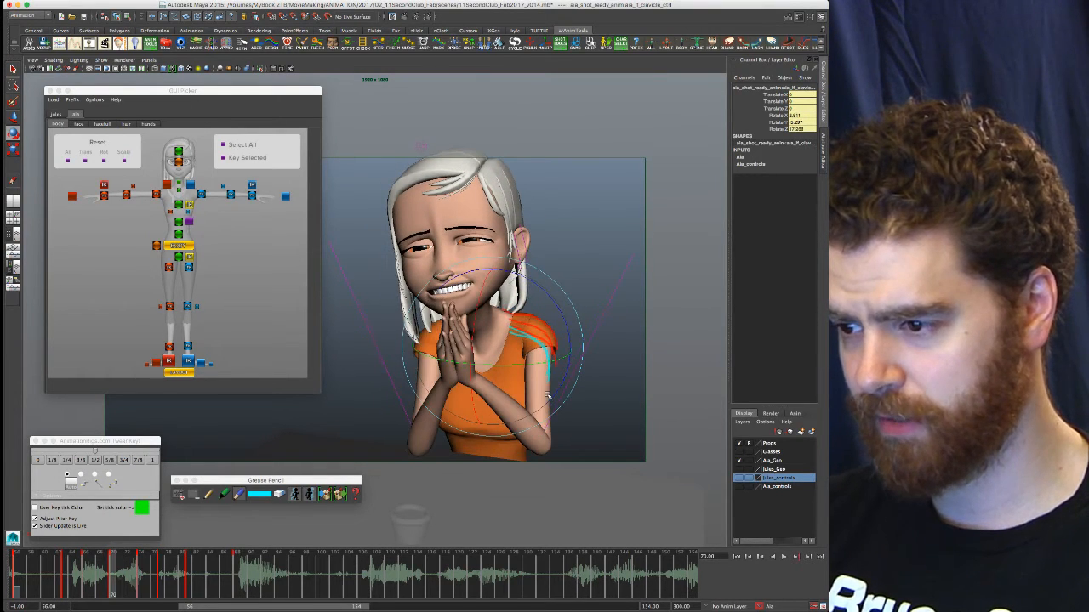
{"action": "key", "text": "comma"}
{"action": "key", "text": "period"}
{"action": "key", "text": "period"}
{"action": "key", "text": "period"}
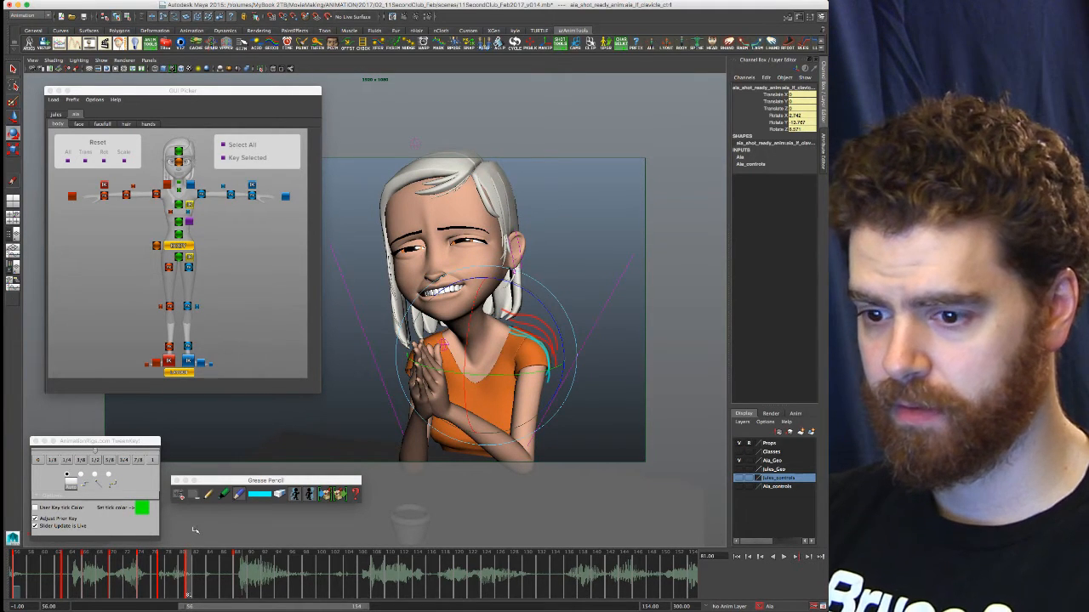
Clear the old Grease Pencil strokes, add a new drawing frame at 56 and trace the left shoulder in cyan
{"action": "left_click", "coordinate": [17, 595]}
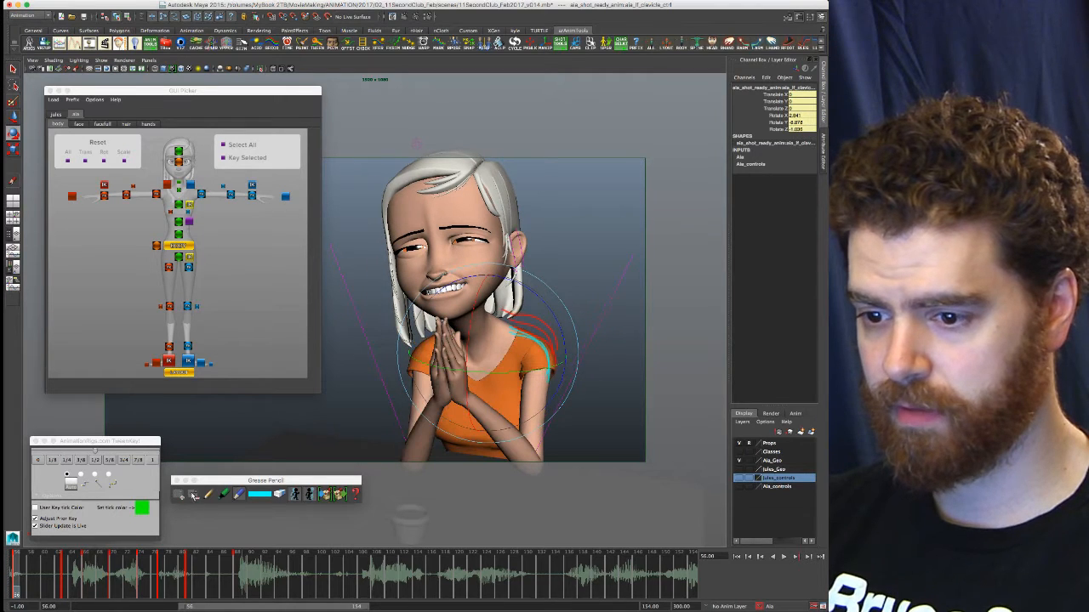
{"action": "left_click", "coordinate": [198, 493]}
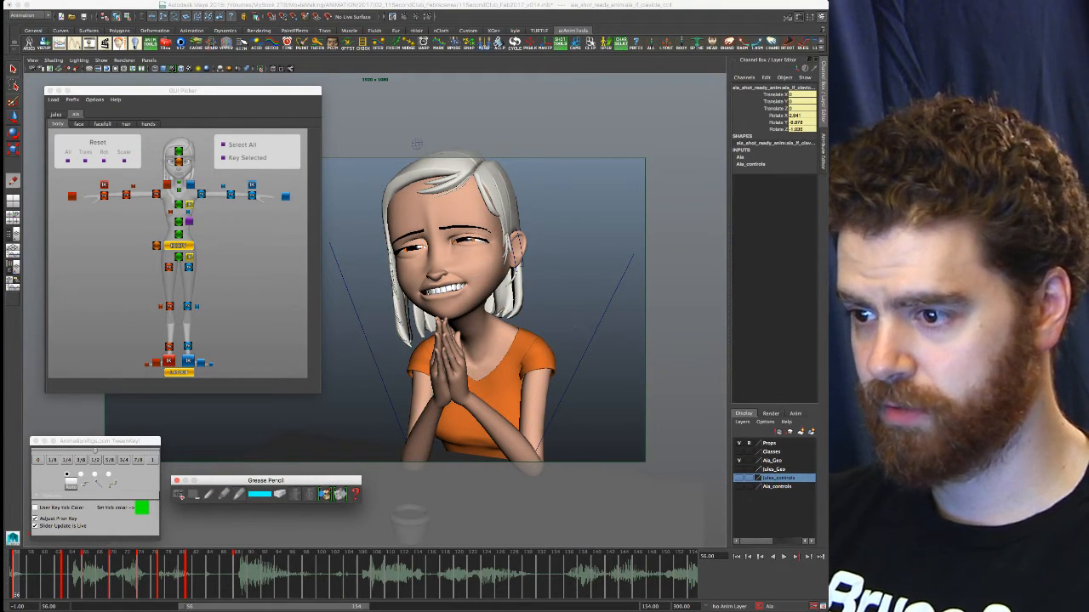
{"action": "left_click", "coordinate": [518, 321]}
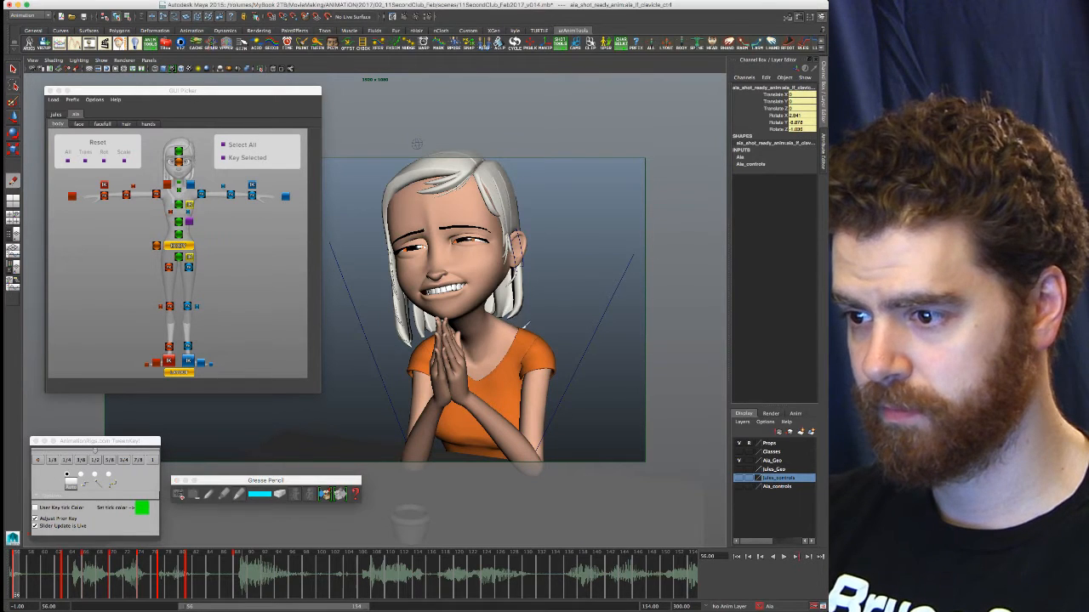
{"action": "left_click", "coordinate": [178, 494]}
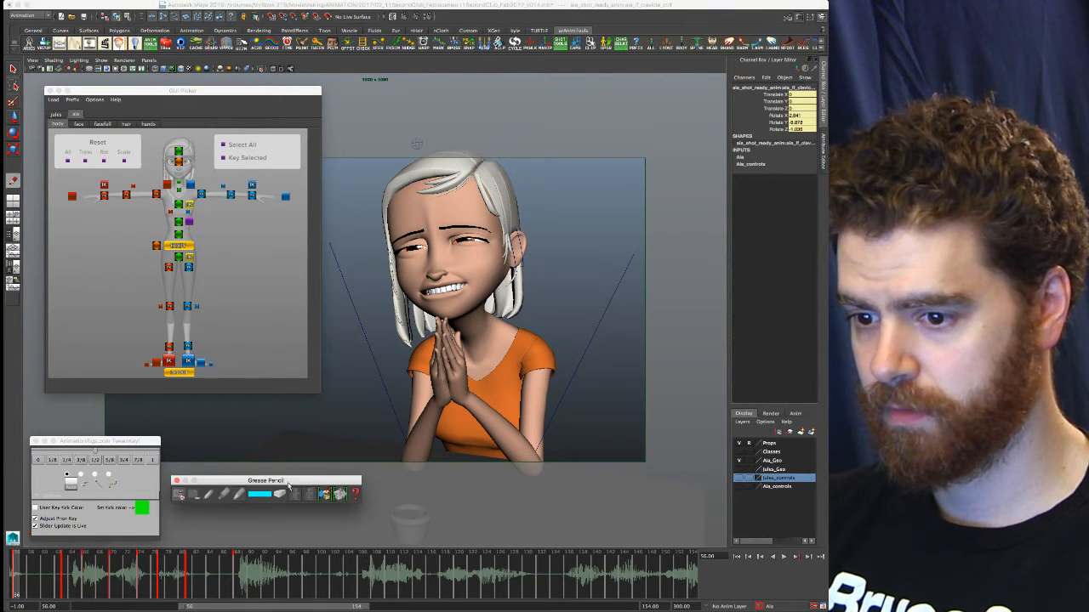
{"action": "left_click_drag", "start_coordinate": [534, 327], "coordinate": [559, 364]}
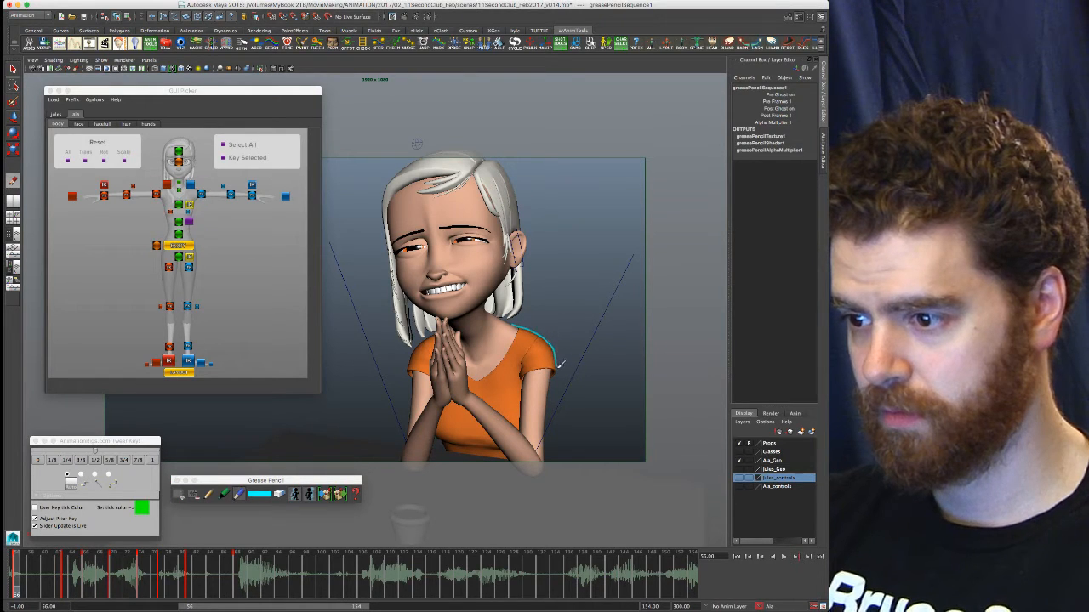
Trace the left shoulder's contour in cyan at the keys on frames 63, 66, 70 and 74
{"action": "key", "text": "."}
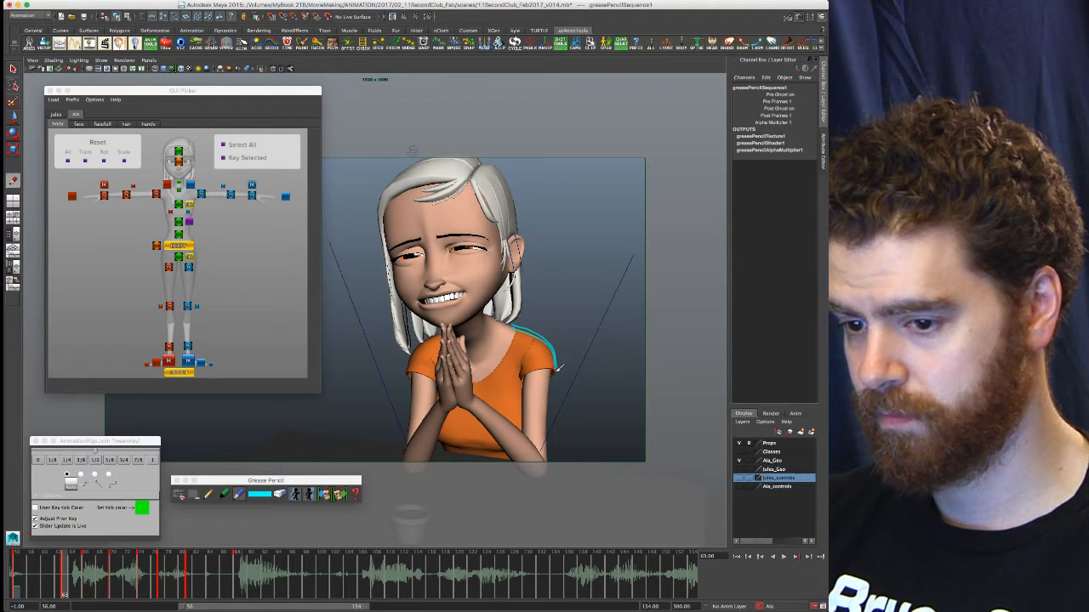
{"action": "key", "text": "."}
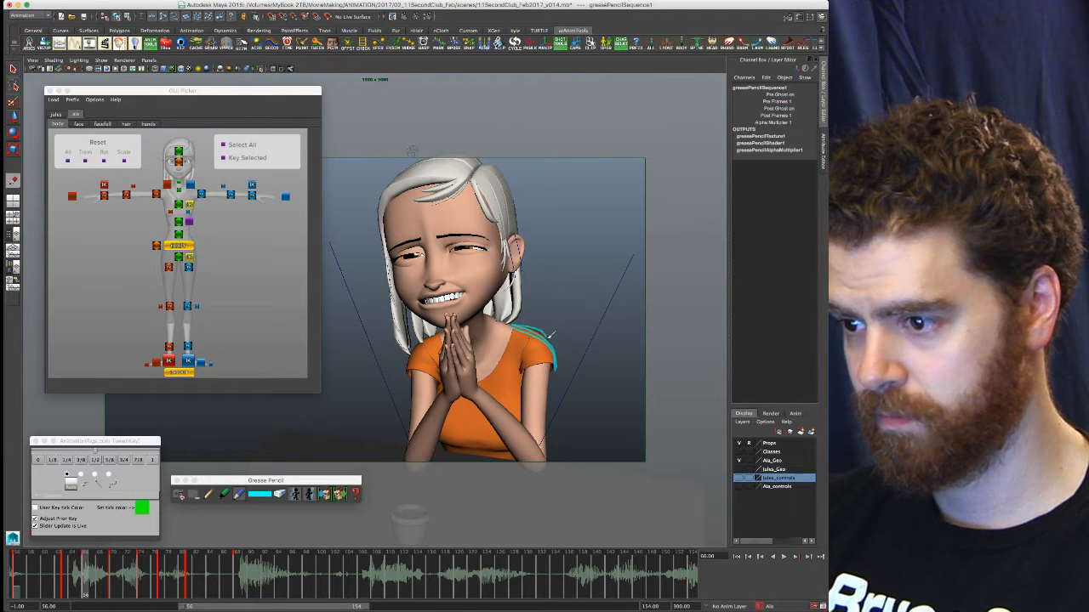
{"action": "key", "text": "."}
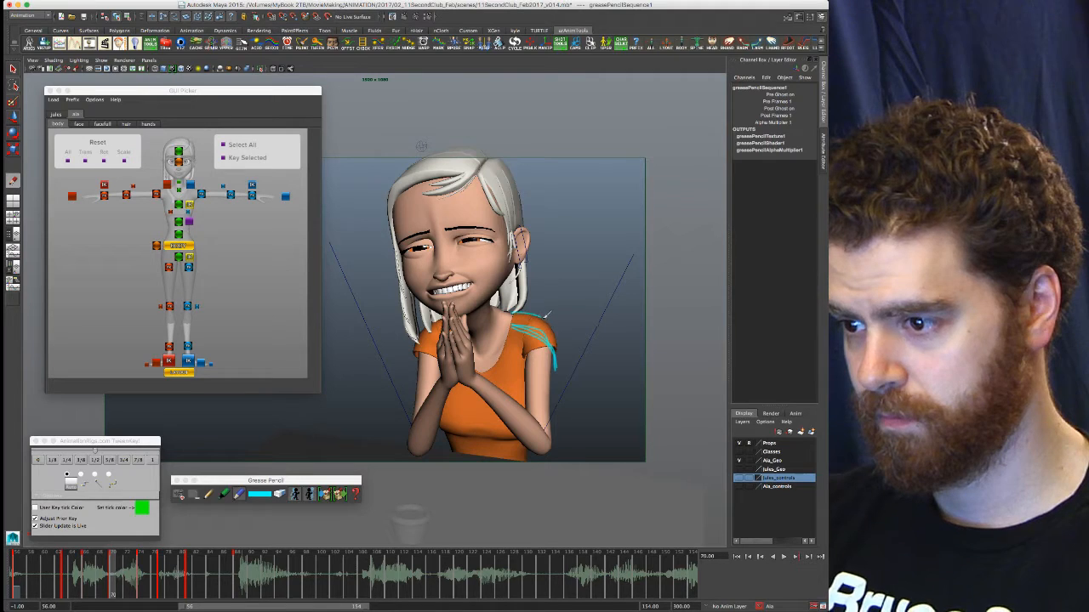
{"action": "key", "text": "."}
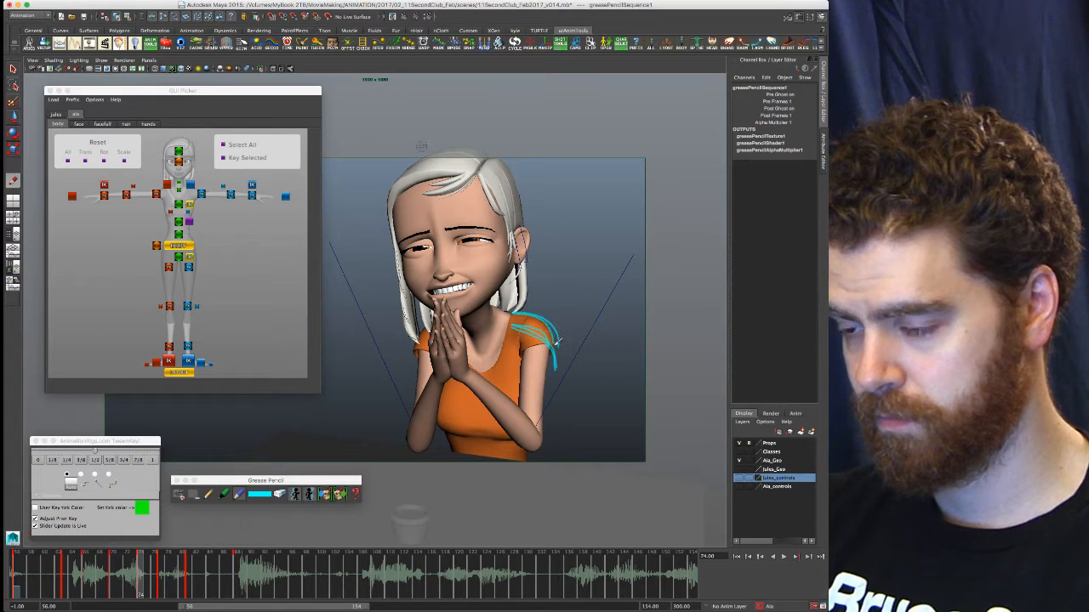
Change the Grease Pencil colour to yellow and trace the left shoulder at frame 77
{"action": "key", "text": "."}
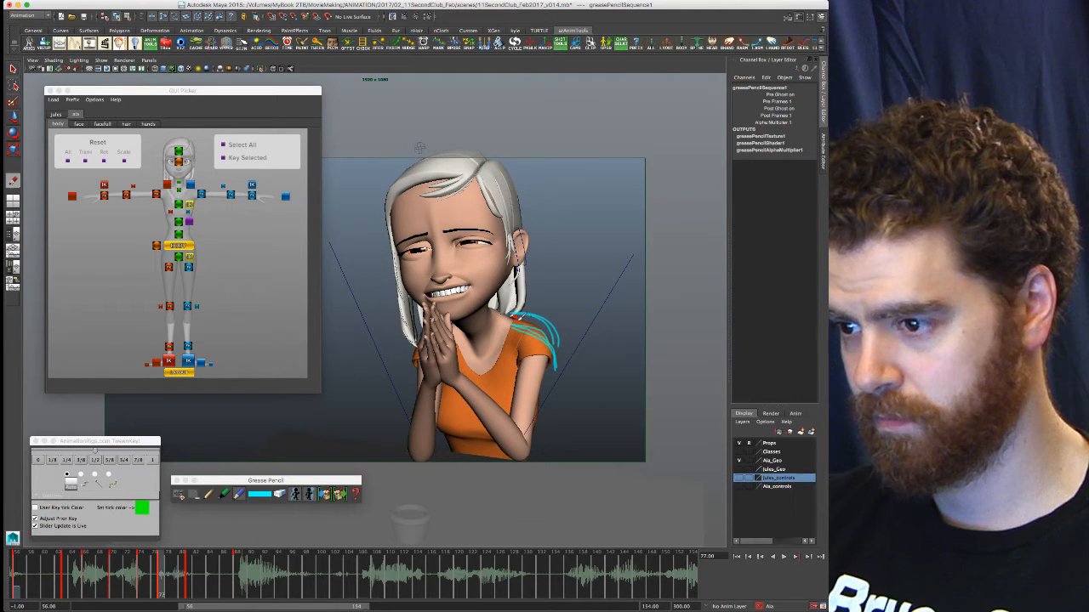
{"action": "left_click", "coordinate": [260, 494]}
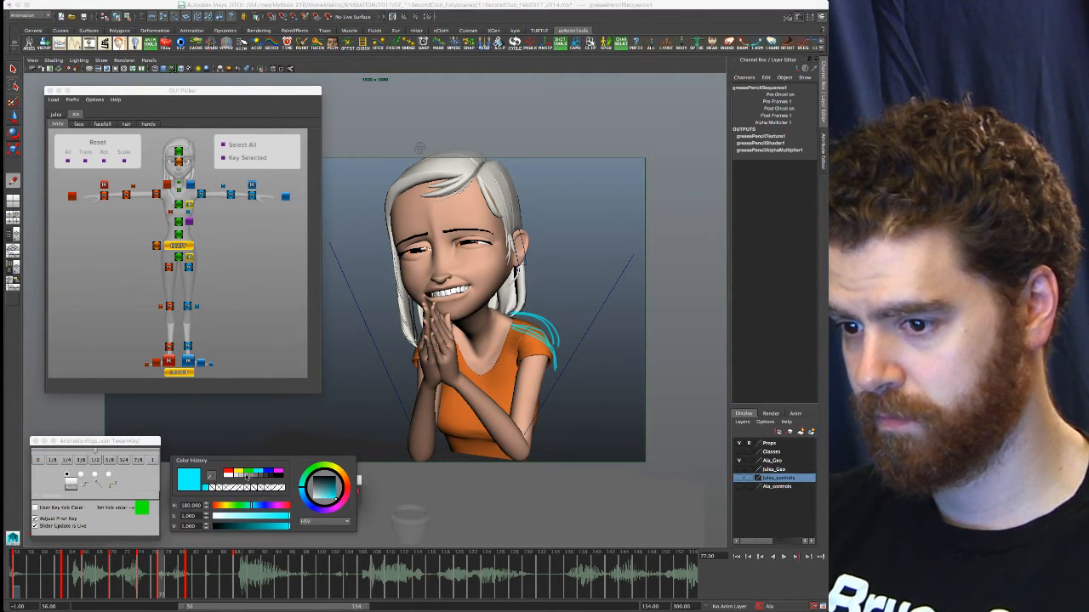
{"action": "left_click", "coordinate": [238, 473]}
{"action": "mouse_move", "coordinate": [512, 315]}
{"action": "left_mouse_down"}
{"action": "mouse_move", "coordinate": [549, 333]}
{"action": "mouse_move", "coordinate": [557, 358]}
{"action": "left_mouse_up"}
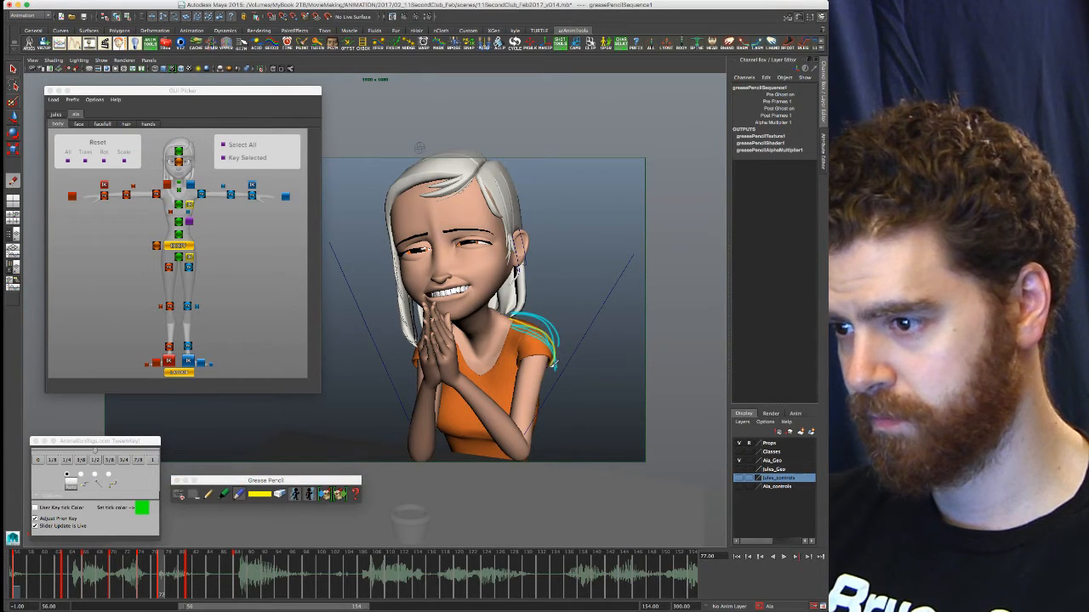
Trace the left shoulder in yellow at frames 81 and 88, redrawing the first stroke at 81
{"action": "key", "text": "period"}
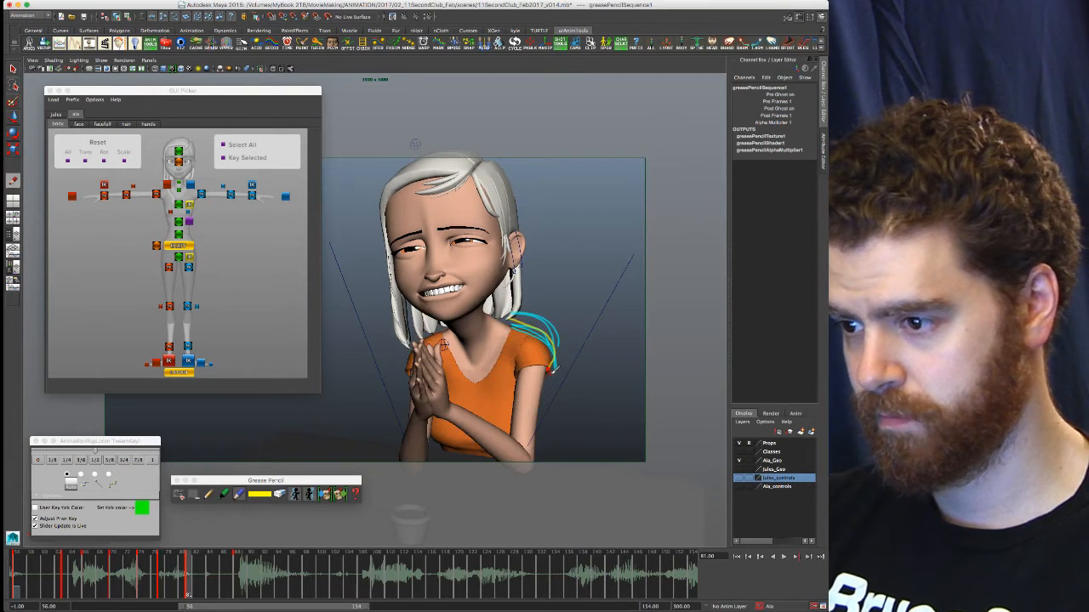
{"action": "left_click_drag", "start_coordinate": [543, 344], "coordinate": [551, 374]}
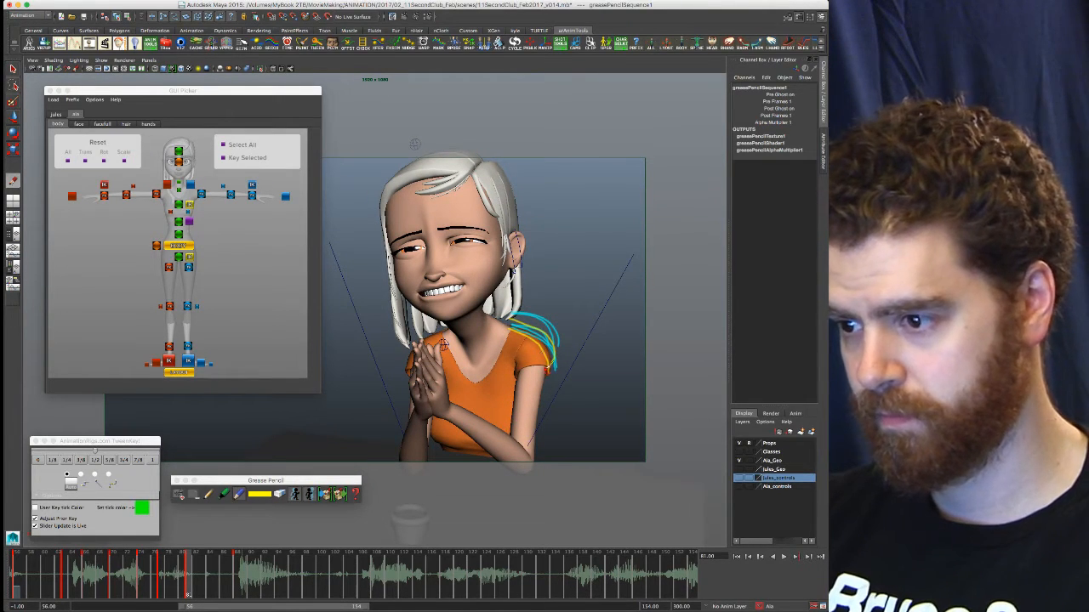
{"action": "key", "text": "ctrl+z"}
{"action": "mouse_move", "coordinate": [505, 323]}
{"action": "left_mouse_down"}
{"action": "mouse_move", "coordinate": [544, 340]}
{"action": "mouse_move", "coordinate": [555, 373]}
{"action": "left_mouse_up"}
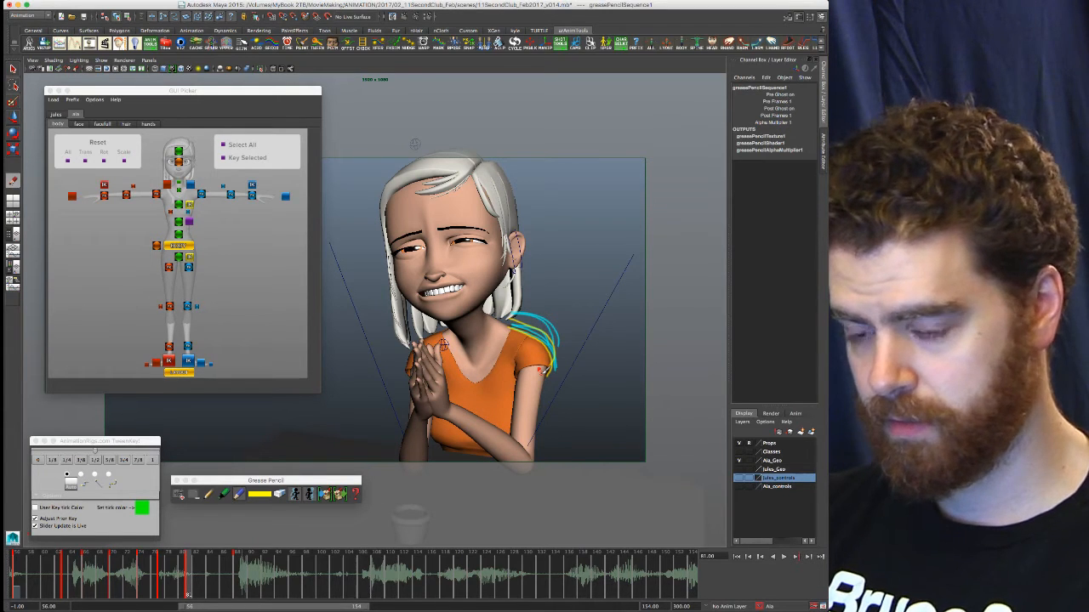
{"action": "key", "text": "period"}
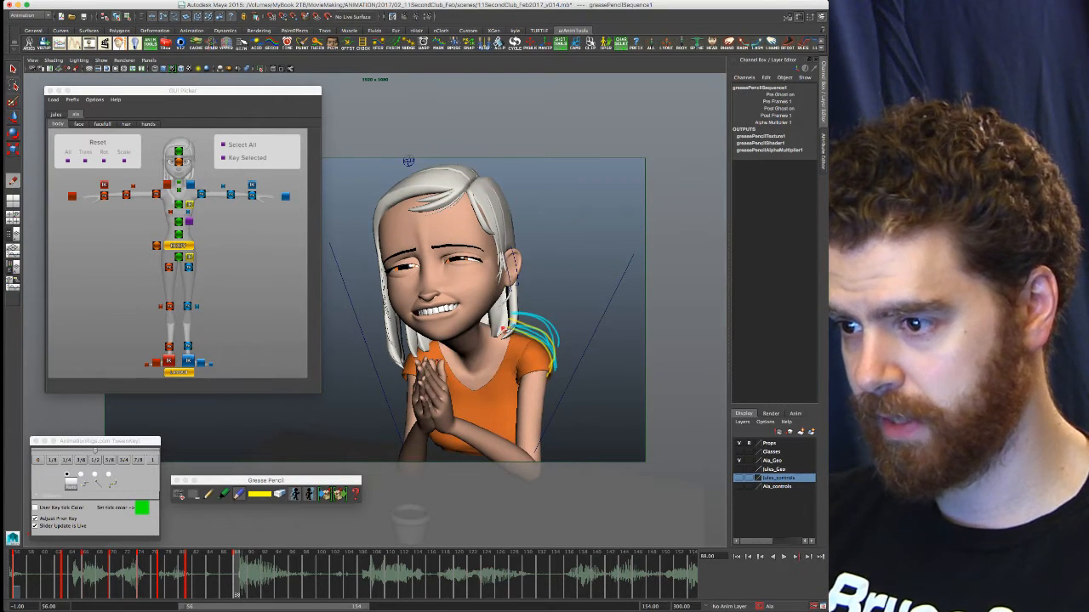
{"action": "left_click_drag", "start_coordinate": [517, 332], "coordinate": [554, 363]}
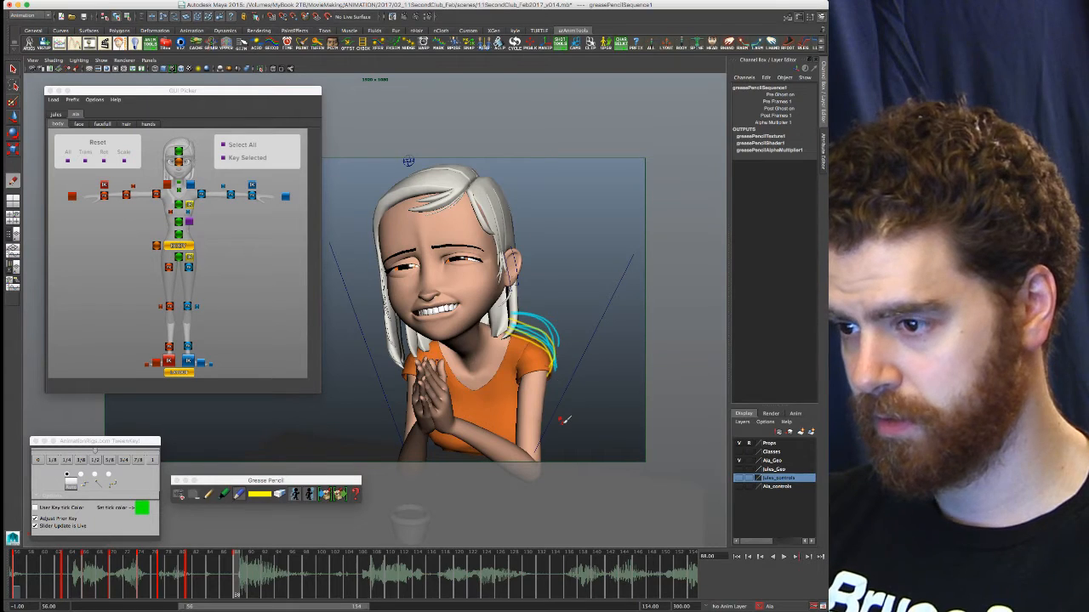
Flip back and forth through the keys from 88 to the start to check the left shoulder against the strokes
{"action": "key", "text": "comma"}
{"action": "key", "text": "comma"}
{"action": "key", "text": "comma"}
{"action": "key", "text": "comma"}
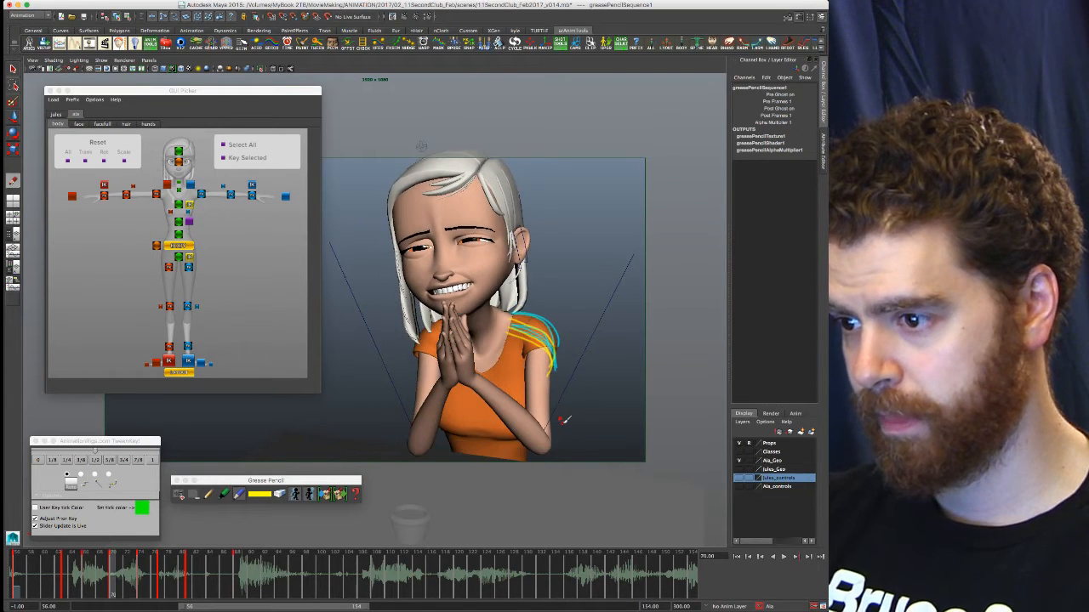
{"action": "key", "text": "comma"}
{"action": "key", "text": "comma"}
{"action": "key", "text": "comma"}
{"action": "key", "text": "period"}
{"action": "key", "text": "period"}
{"action": "key", "text": "period"}
{"action": "key", "text": "period"}
{"action": "key", "text": "comma"}
{"action": "key", "text": "comma"}
{"action": "key", "text": "period"}
{"action": "key", "text": "period"}
{"action": "key", "text": "period"}
{"action": "key", "text": "comma"}
{"action": "key", "text": "comma"}
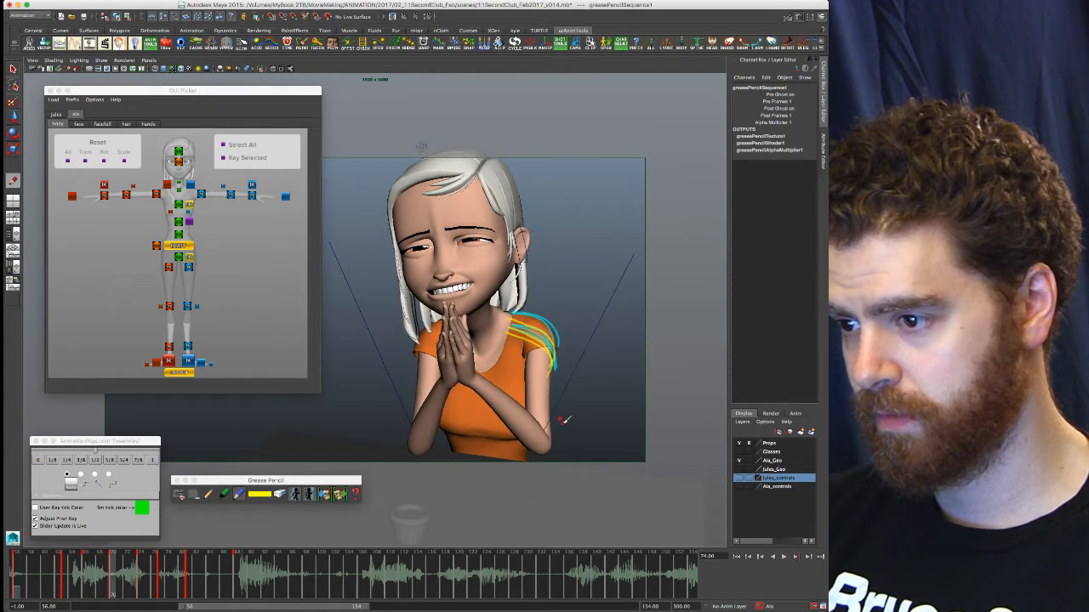
Flip between the keys around frames 66, 70 and 74 to examine the spacing of the shoulder's rise
{"action": "key", "text": "period"}
{"action": "key", "text": "comma"}
{"action": "key", "text": "period"}
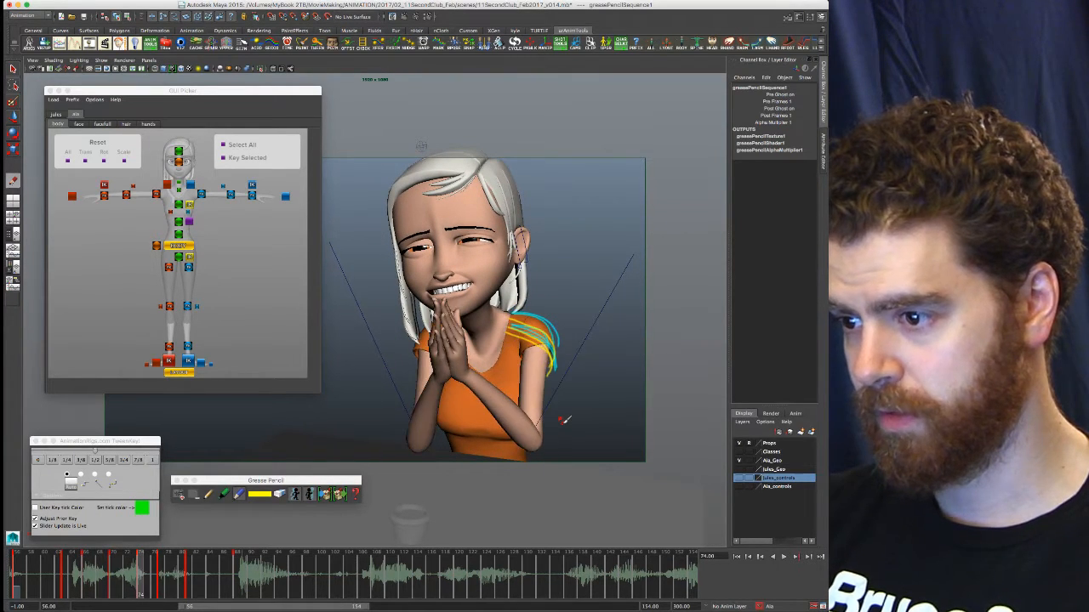
{"action": "key", "text": "comma"}
{"action": "key", "text": "comma"}
{"action": "key", "text": "period"}
{"action": "key", "text": "comma"}
{"action": "key", "text": "period"}
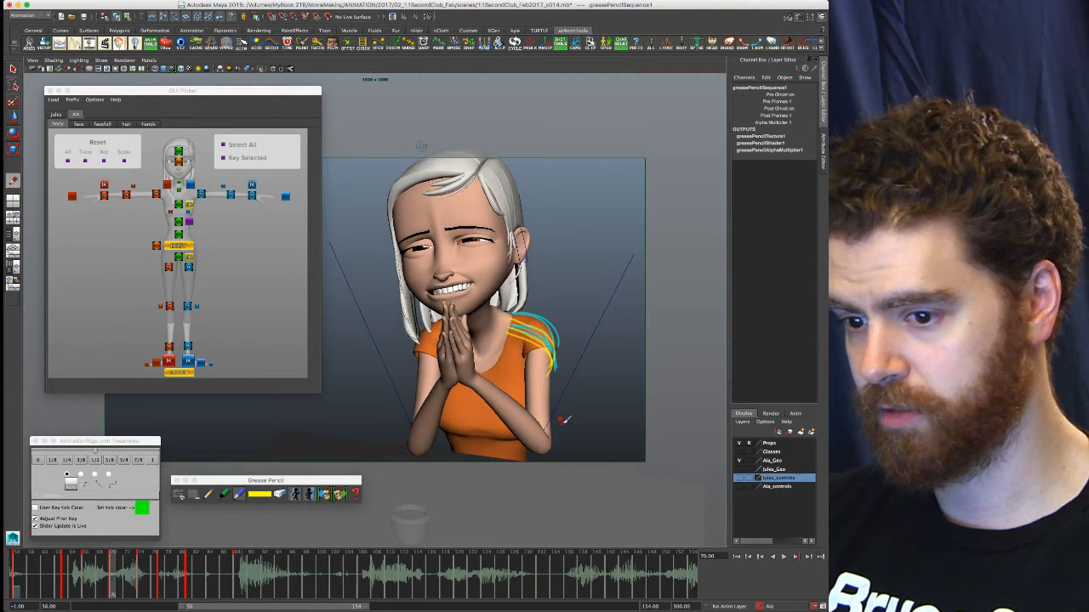
{"action": "key", "text": "comma"}
Delete the left shoulder's Grease Pencil strokes and return to frame 56
{"action": "left_click", "coordinate": [18, 577]}
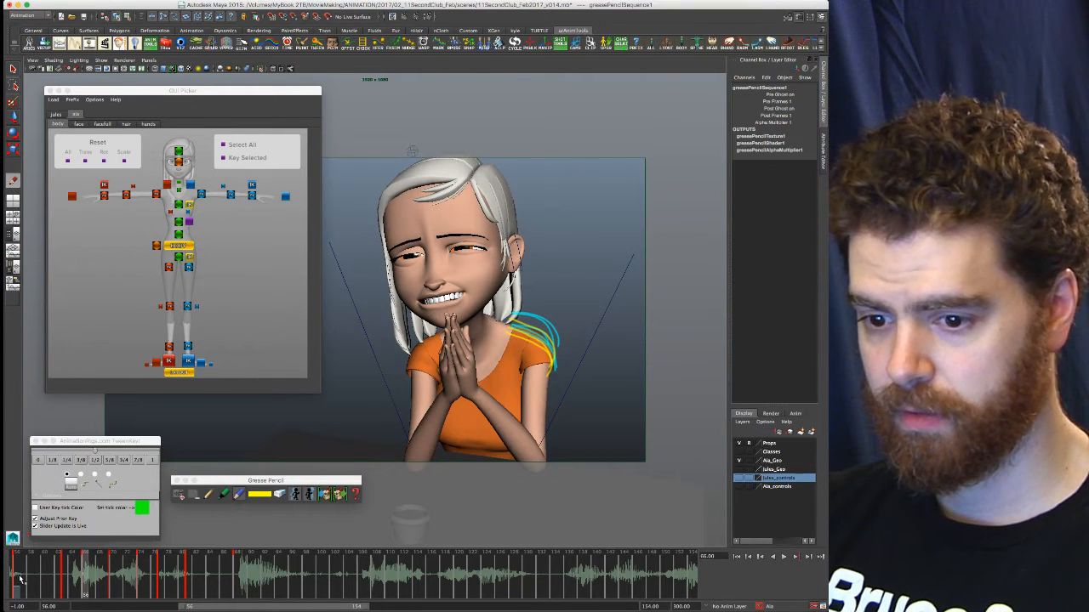
{"action": "left_click", "coordinate": [195, 496]}
{"action": "left_click", "coordinate": [19, 580]}
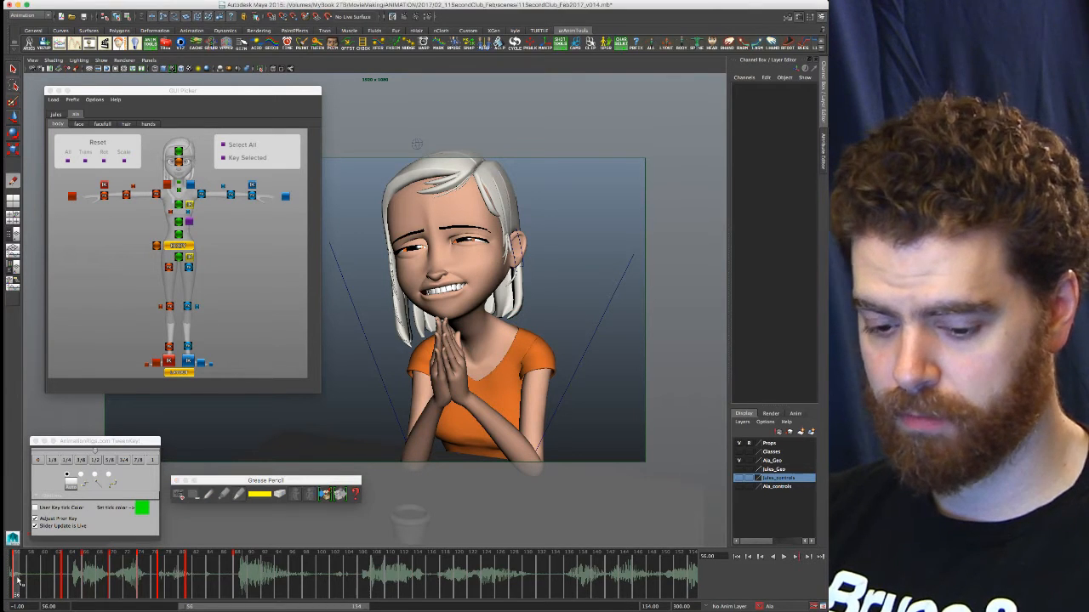
Select the time range from frame 56 to about 104 and playblast it
{"action": "left_click_drag", "start_coordinate": [19, 580], "coordinate": [349, 581], "text": "shift"}
{"action": "right_click", "coordinate": [349, 580]}
{"action": "mouse_move", "coordinate": [363, 565]}
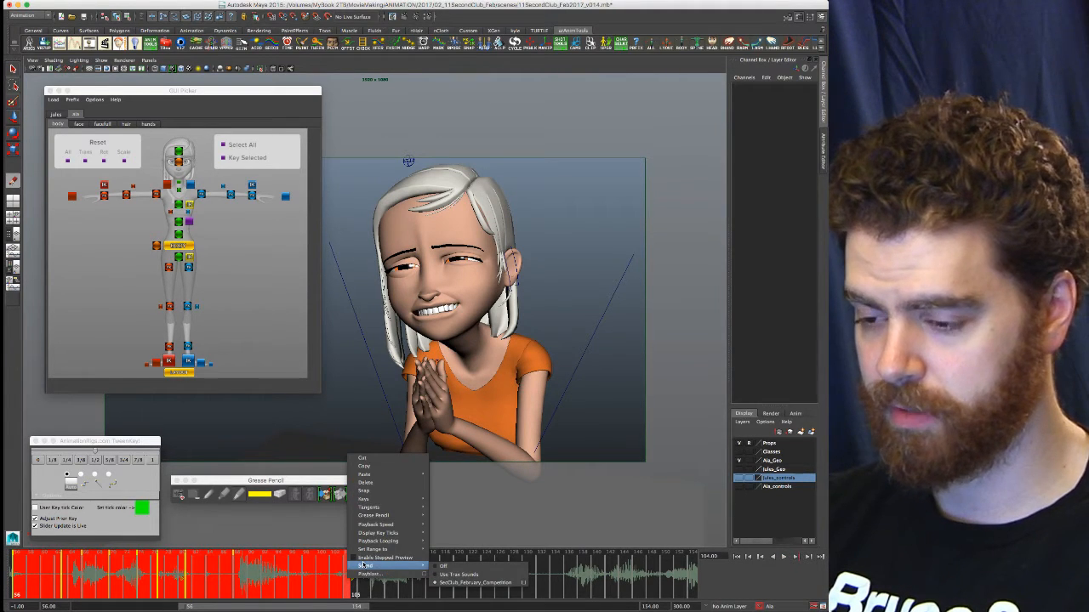
{"action": "left_click", "coordinate": [364, 575]}
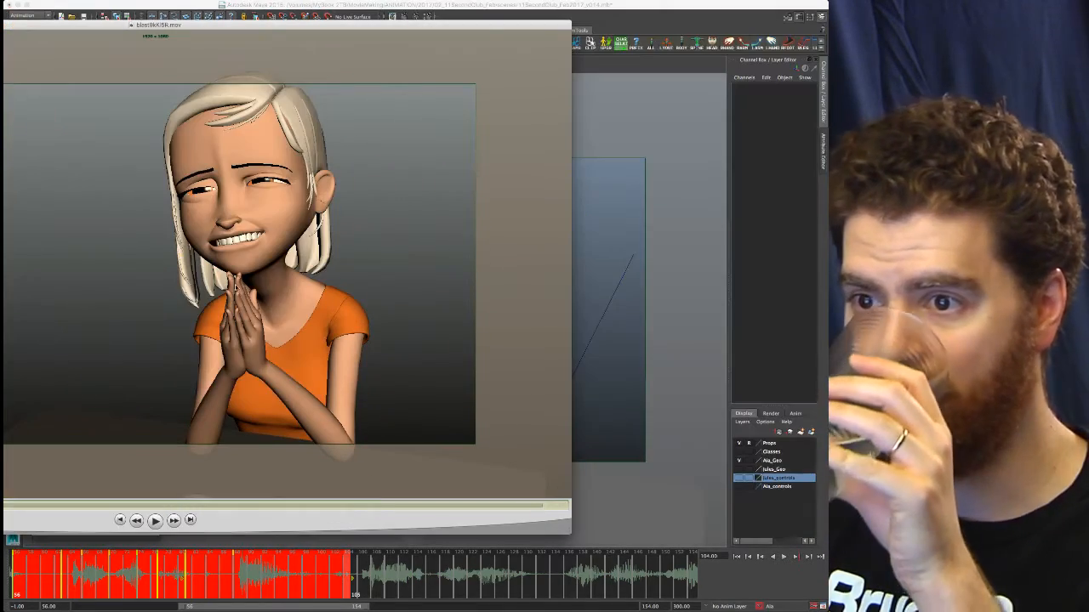
Enlarge the playblast movie and play it to review the shoulder's motion
{"action": "left_click_drag", "start_coordinate": [145, 24], "coordinate": [154, 17]}
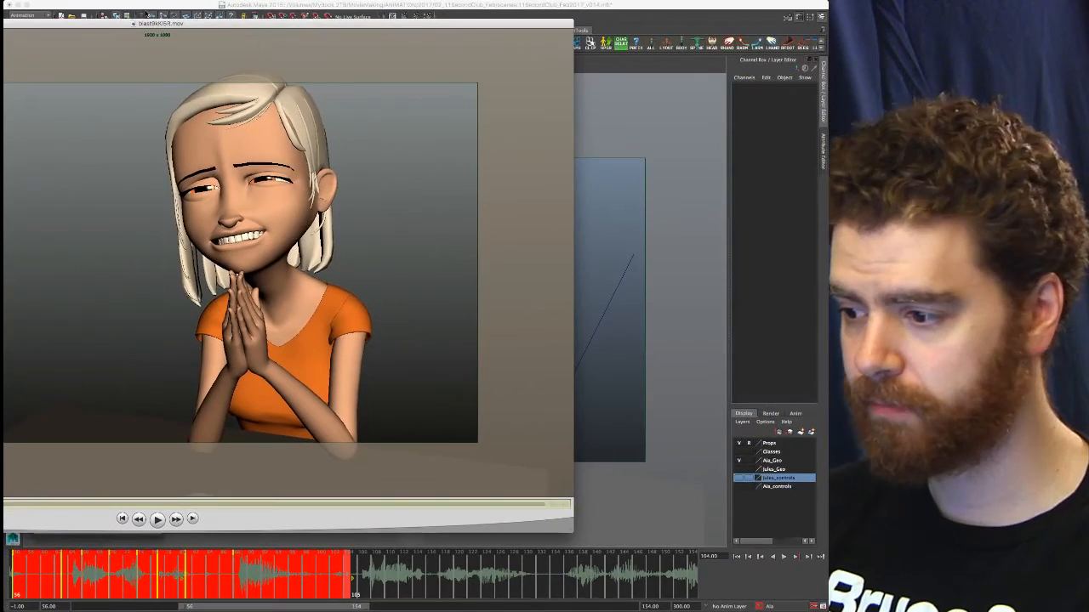
{"action": "double_click", "coordinate": [261, 22]}
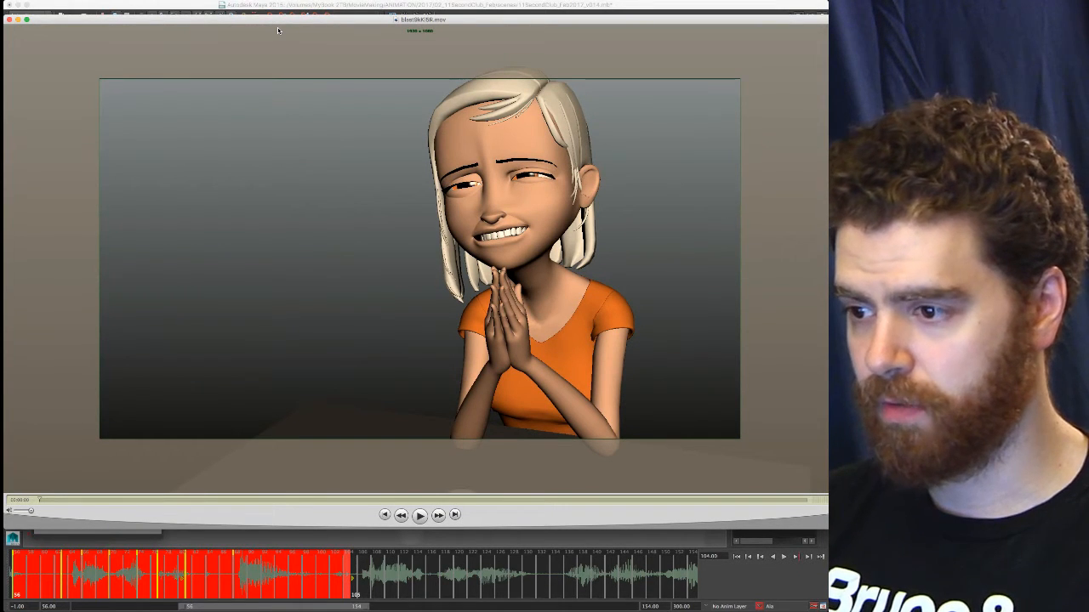
{"action": "key", "text": "space"}
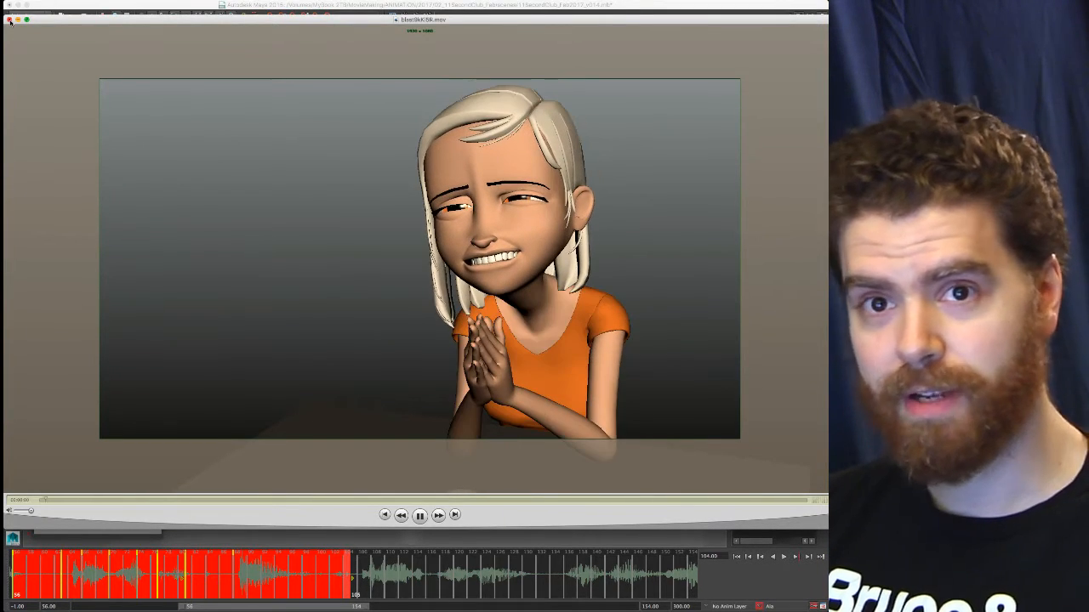
{"action": "key", "text": "space"}
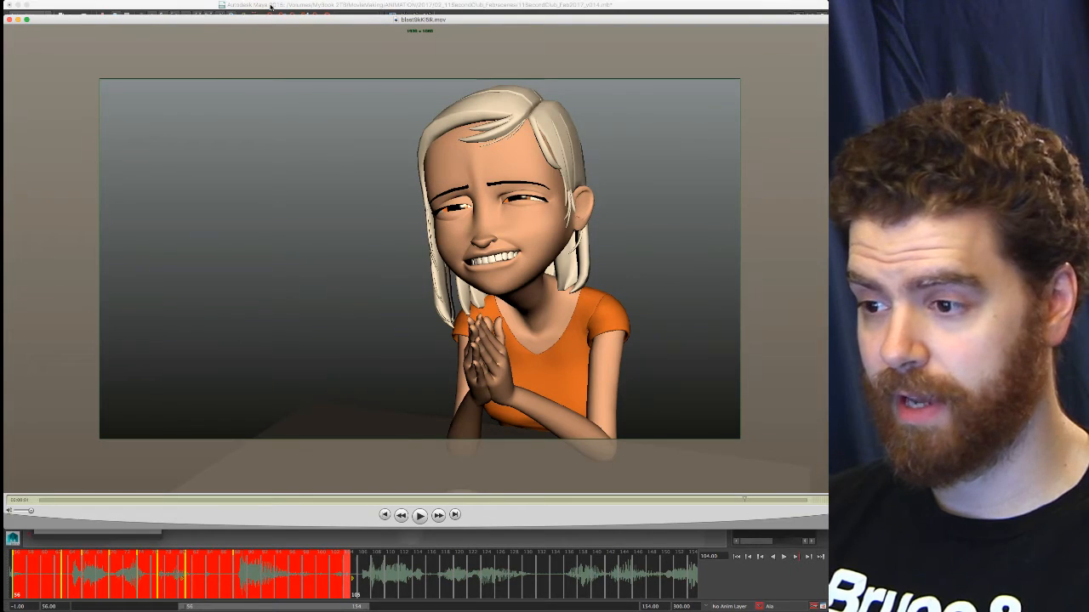
Switch back to Maya, clear the time range selection and select the right clavicle control at frame 56
{"action": "left_click", "coordinate": [271, 6]}
{"action": "left_click", "coordinate": [323, 601]}
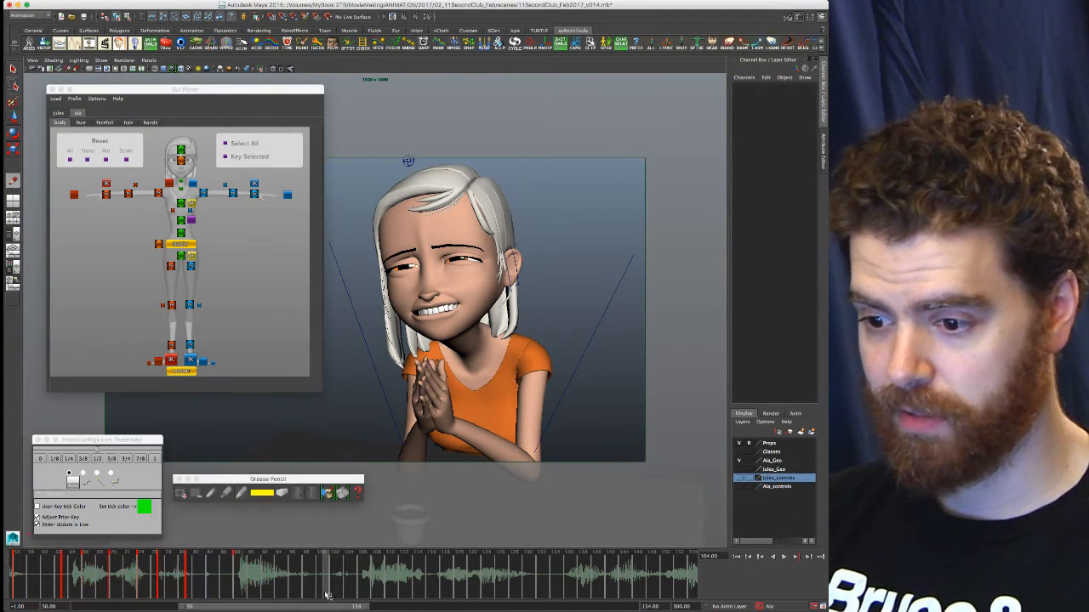
{"action": "left_click", "coordinate": [17, 577]}
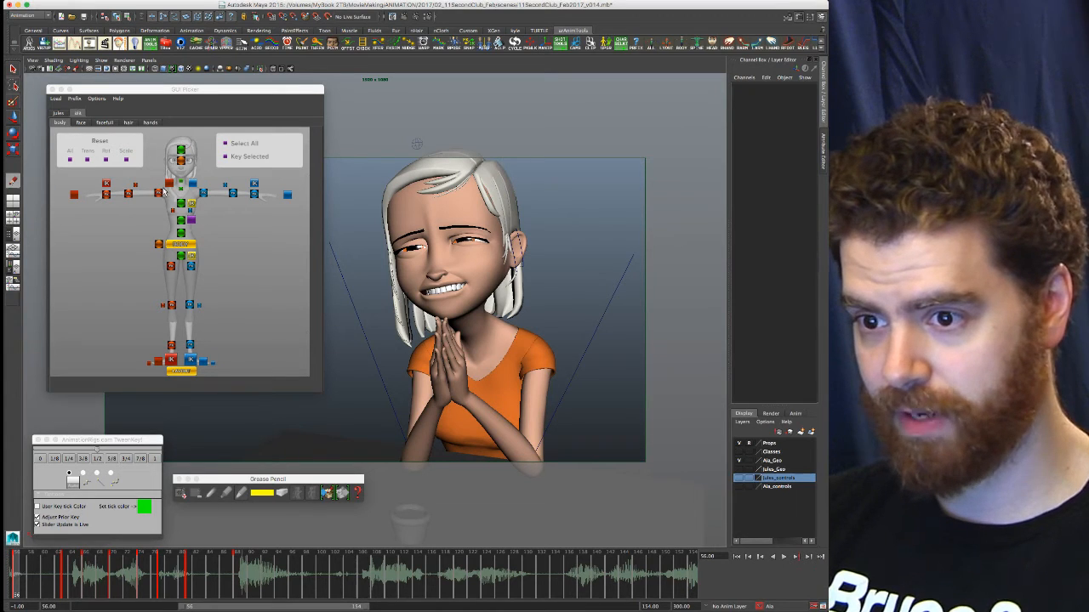
{"action": "left_click", "coordinate": [170, 183]}
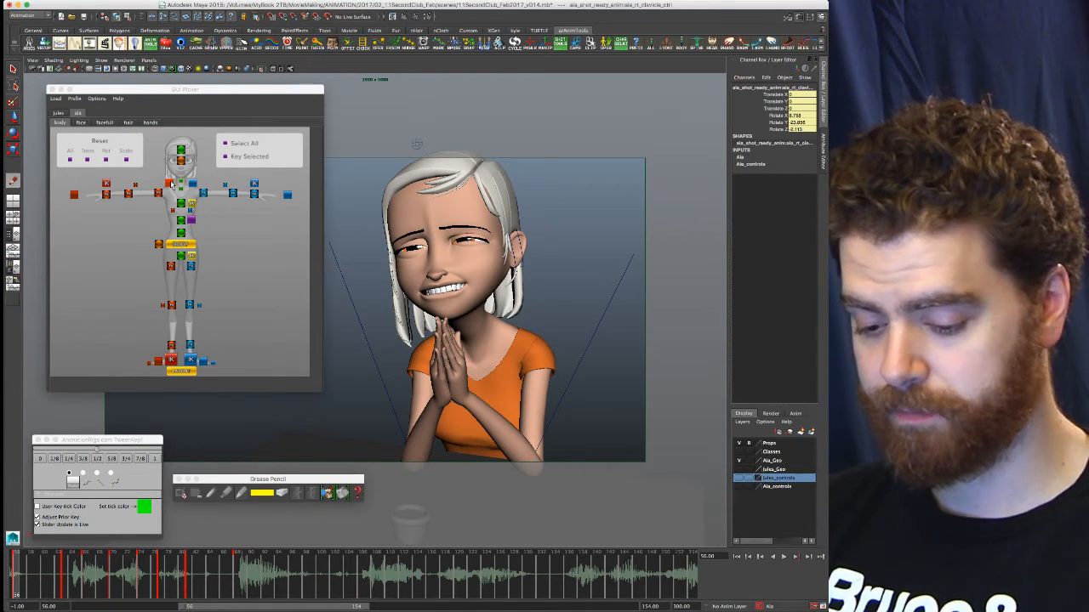
Draw a yellow Grease Pencil stroke along the outline of the right shoulder at frame 56
{"action": "left_click", "coordinate": [185, 495]}
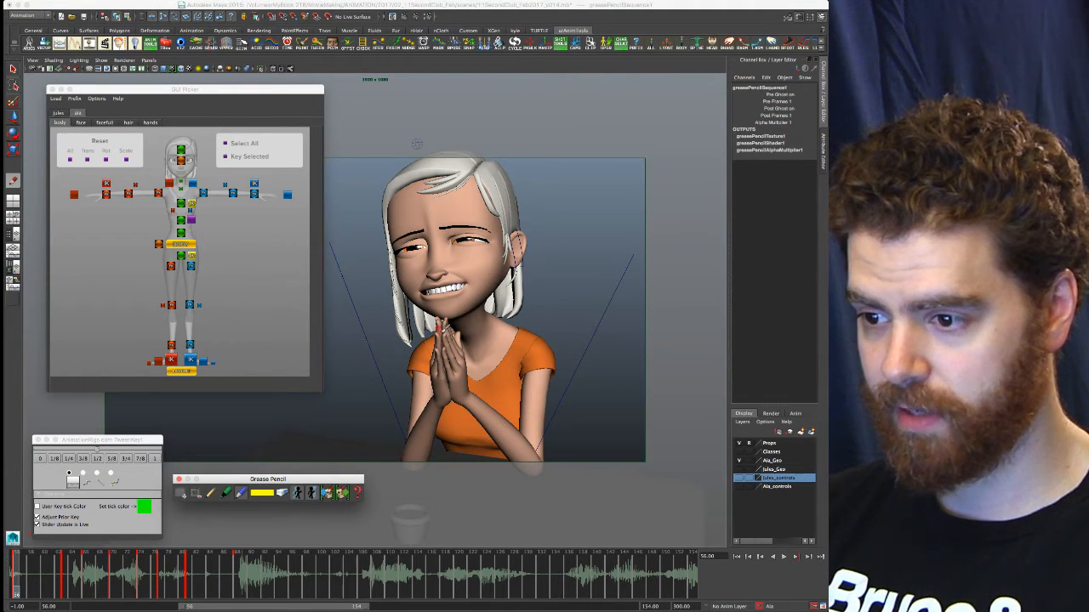
{"action": "left_click", "coordinate": [439, 325]}
{"action": "left_click_drag", "start_coordinate": [430, 335], "coordinate": [410, 376]}
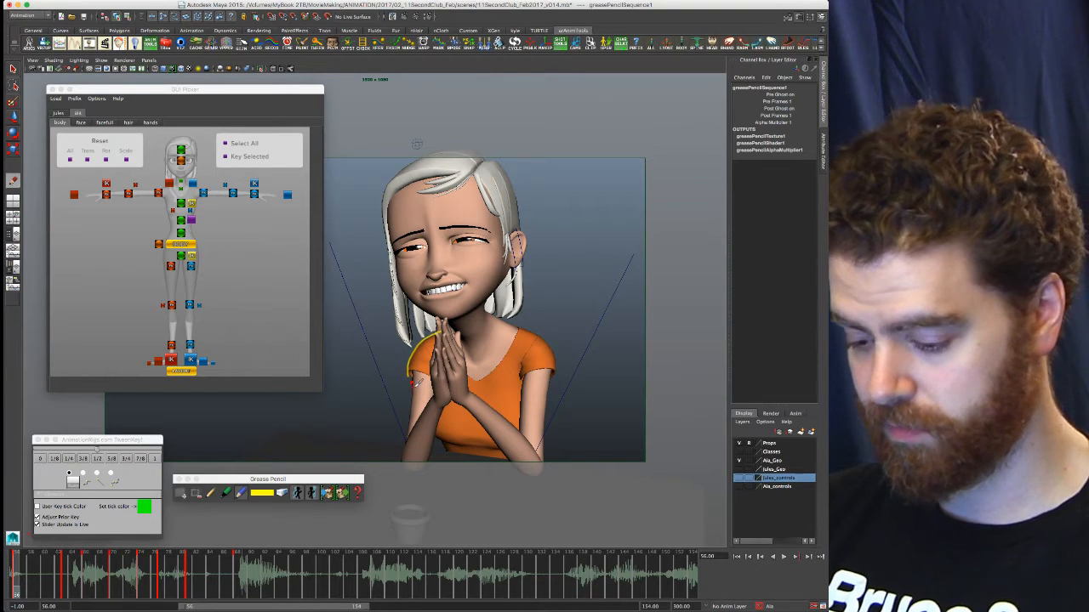
Advance through the keys to frame 70 and trace the right shoulder's outline in yellow
{"action": "key", "text": "."}
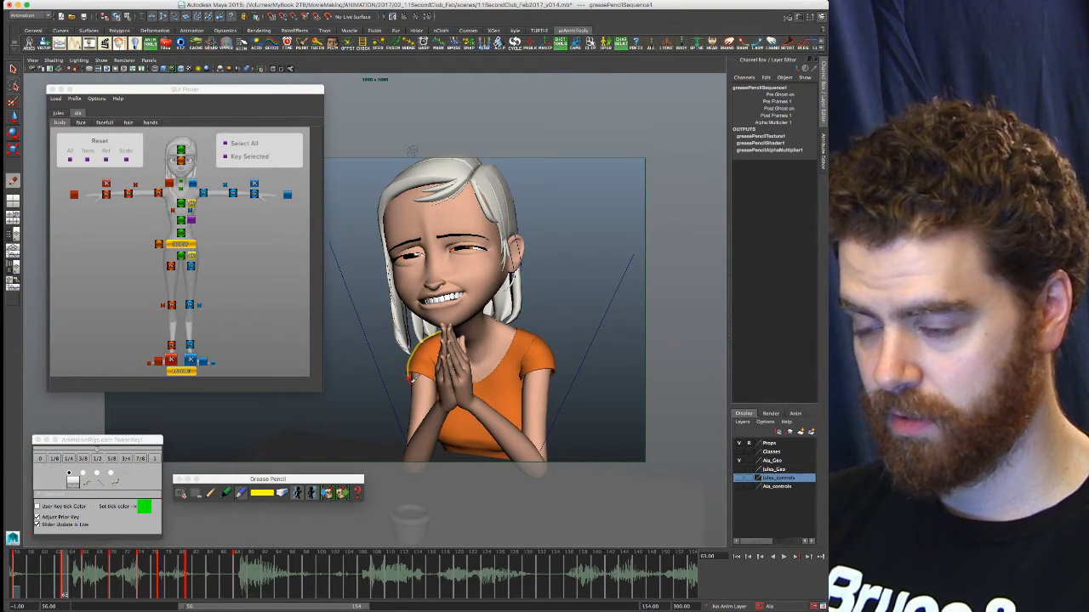
{"action": "key", "text": "."}
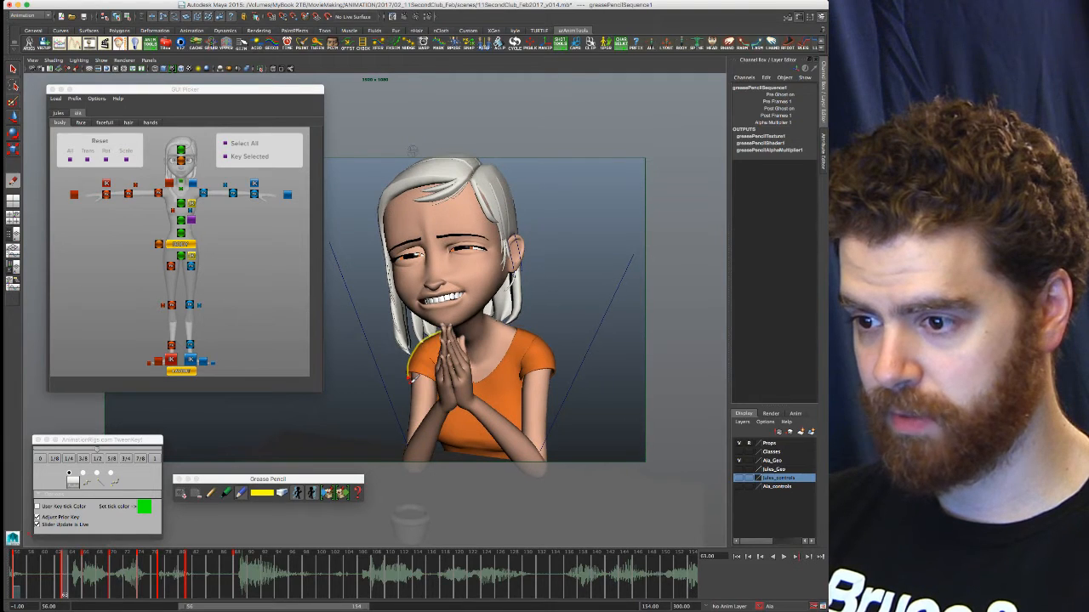
{"action": "key", "text": "."}
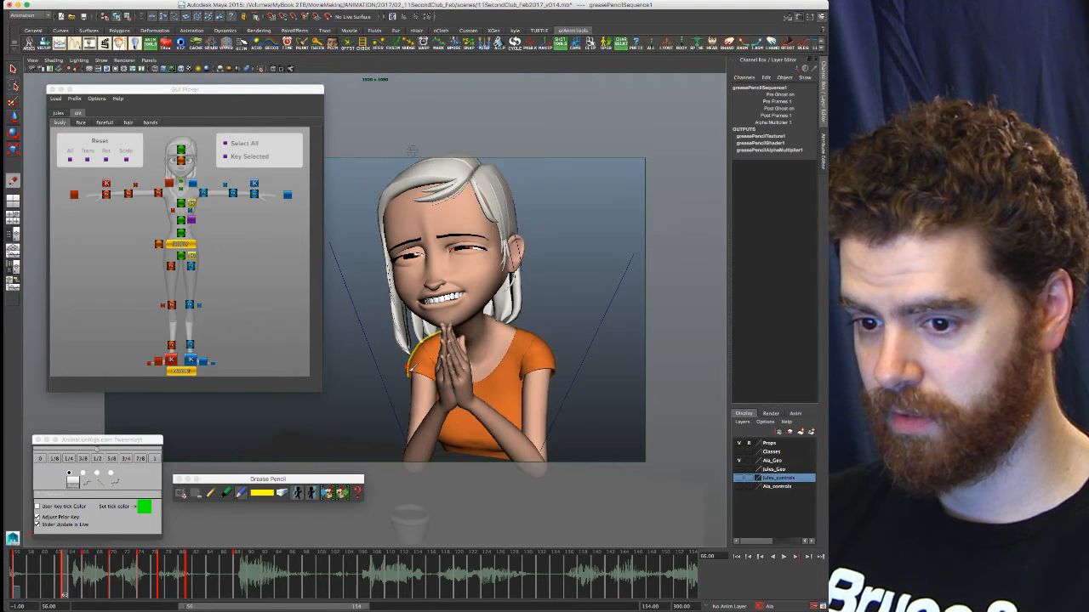
{"action": "key", "text": "."}
{"action": "key", "text": "."}
{"action": "key", "text": "."}
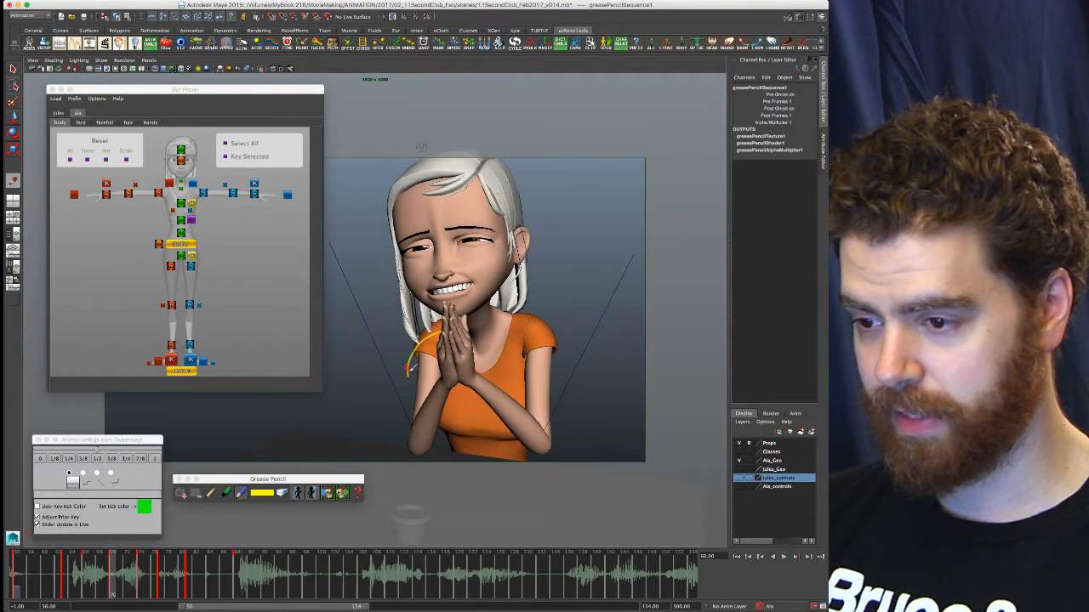
{"action": "mouse_move", "coordinate": [416, 353]}
{"action": "left_mouse_down"}
{"action": "mouse_move", "coordinate": [422, 327]}
{"action": "mouse_move", "coordinate": [442, 317]}
{"action": "left_mouse_up"}
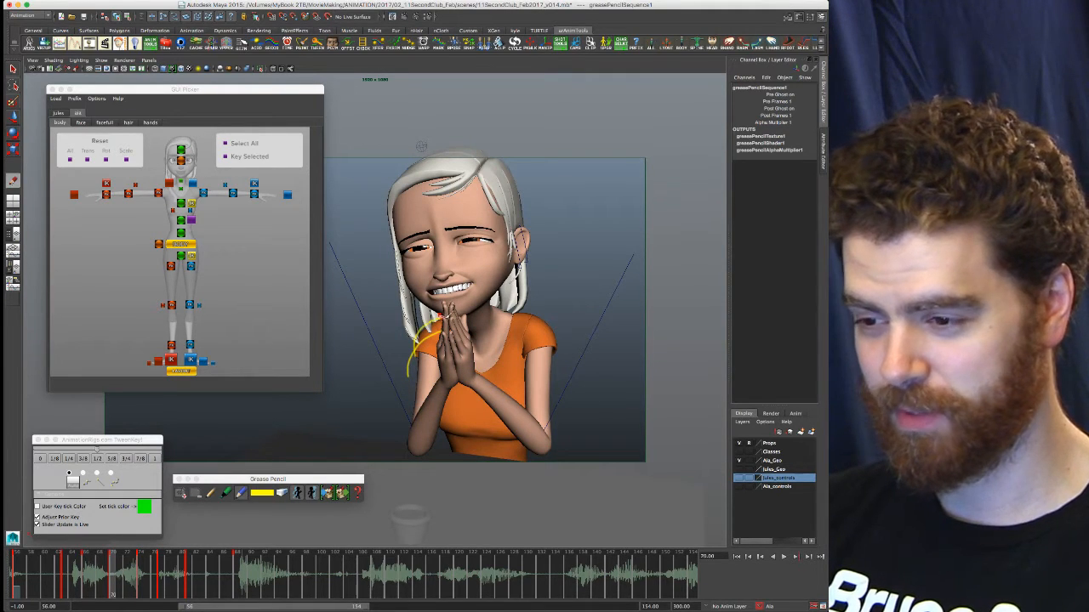
Advance to frame 77 and trace the right shoulder with the pencil colour set to red
{"action": "key", "text": "."}
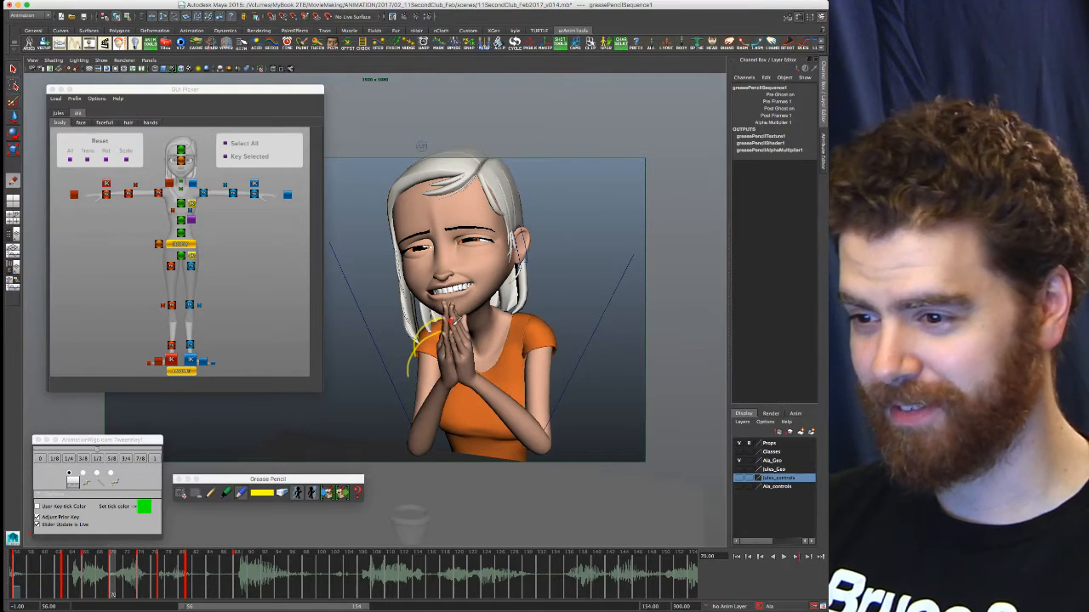
{"action": "key", "text": "."}
{"action": "key", "text": "."}
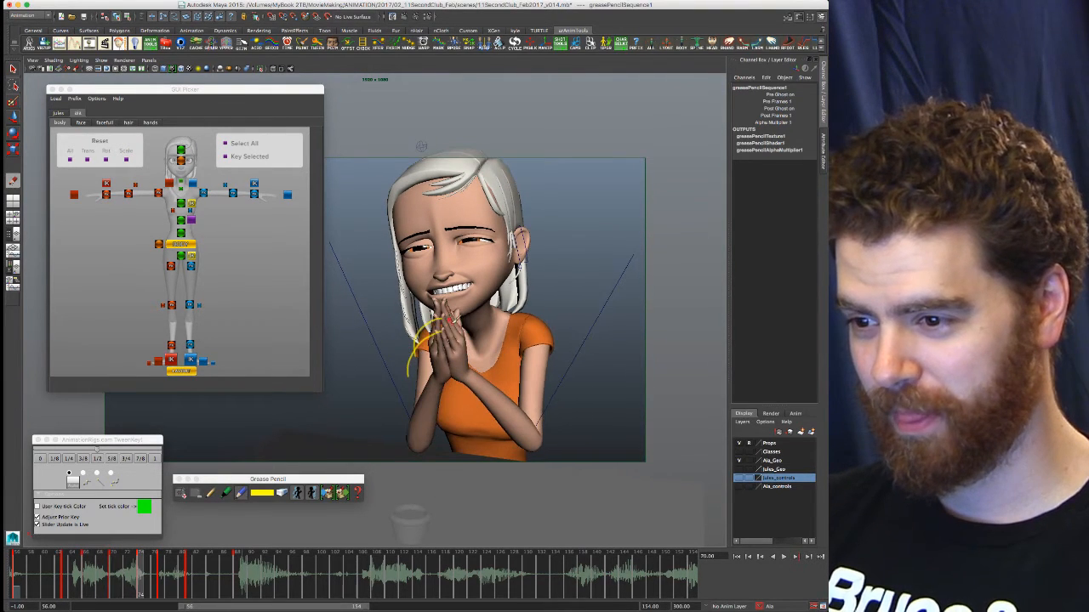
{"action": "key", "text": "."}
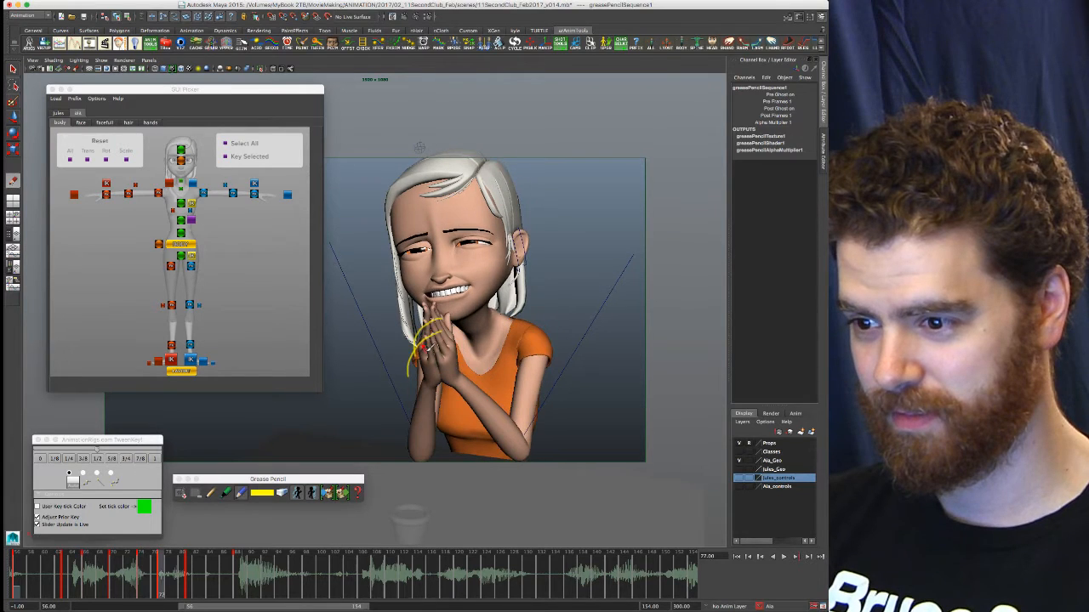
{"action": "left_click", "coordinate": [264, 493]}
{"action": "left_click", "coordinate": [230, 476]}
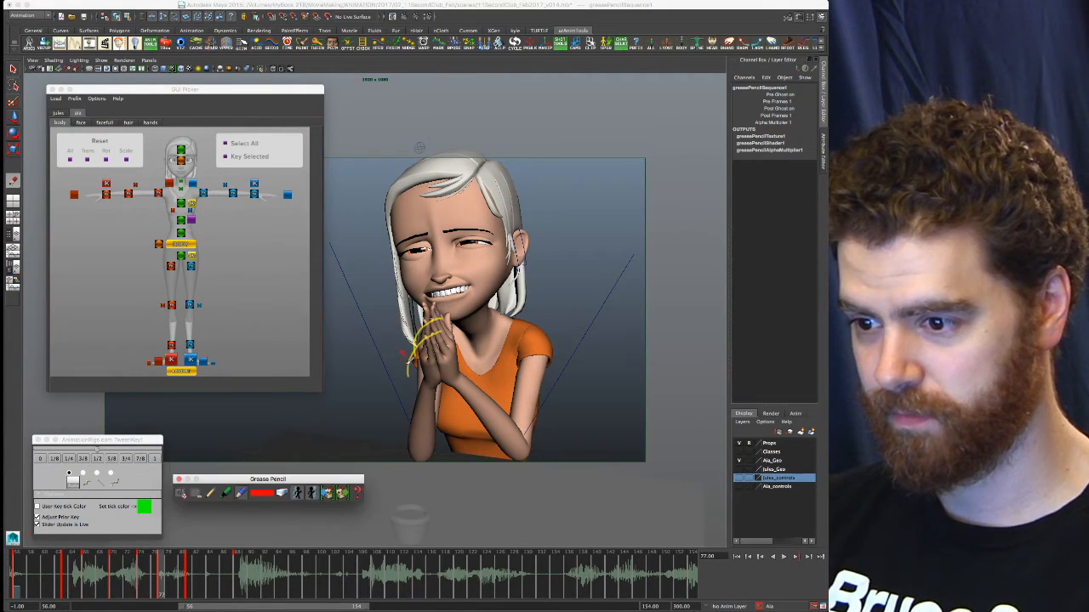
{"action": "left_click_drag", "start_coordinate": [416, 365], "coordinate": [430, 332]}
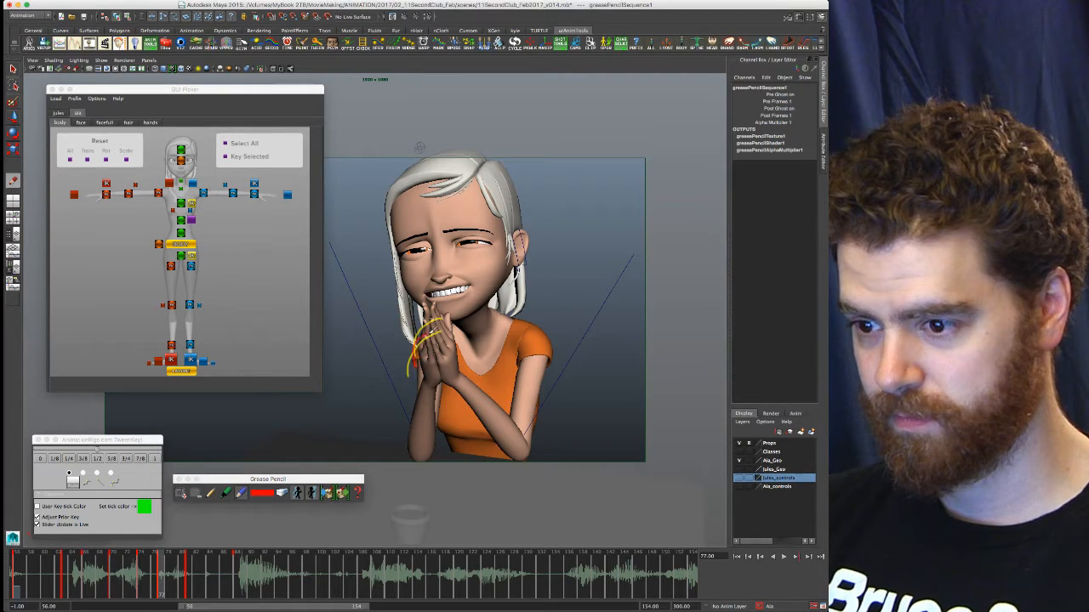
Flip between neighbouring keys, then go to frame 88 and trace the right shoulder's outline in red
{"action": "key", "text": "period"}
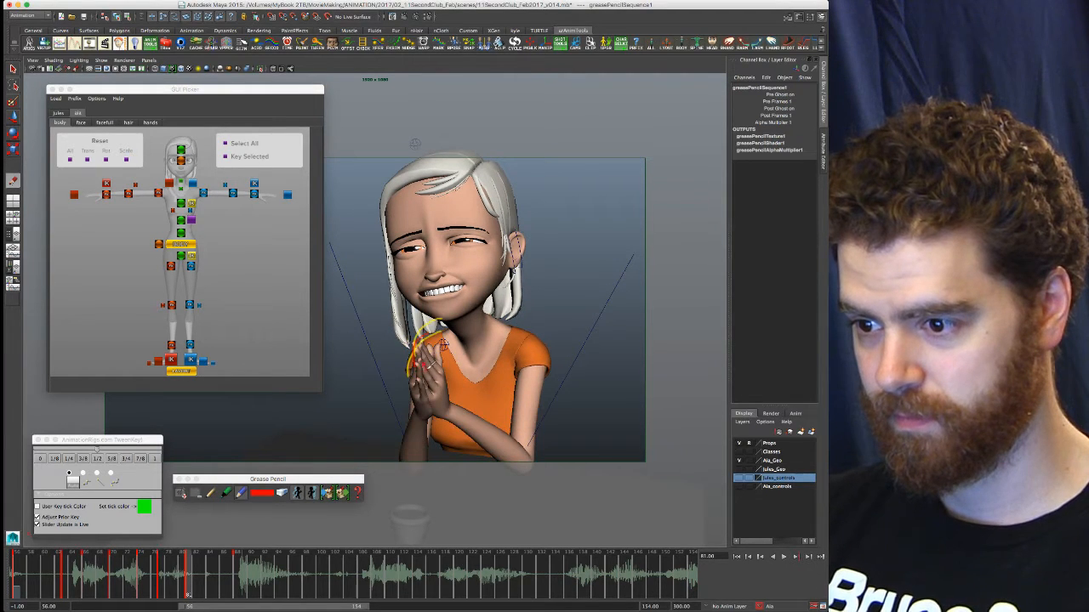
{"action": "key", "text": "comma"}
{"action": "key", "text": "comma"}
{"action": "key", "text": "period"}
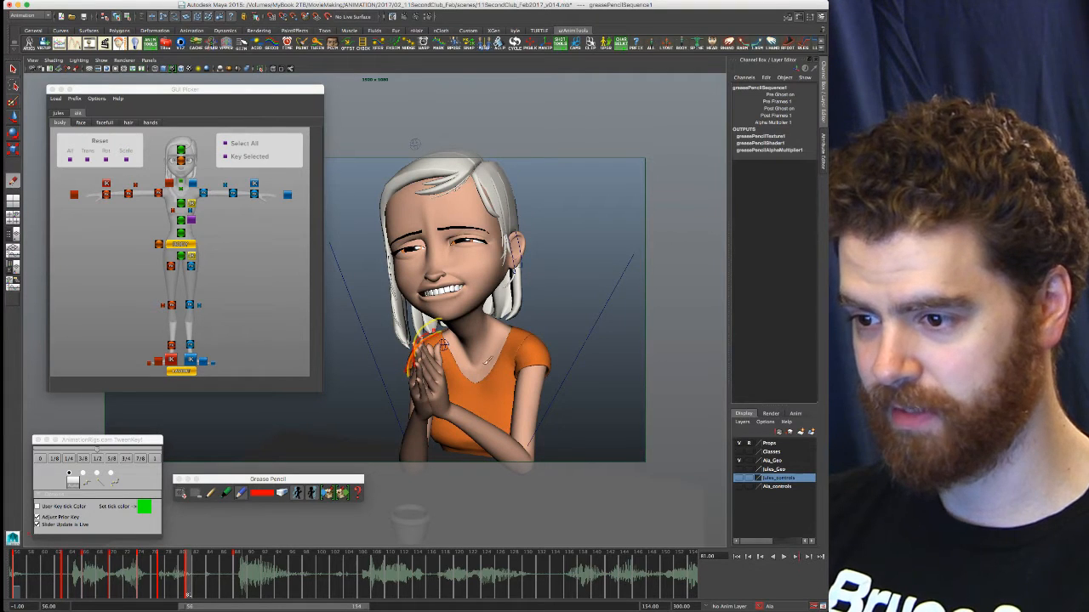
{"action": "key", "text": "period"}
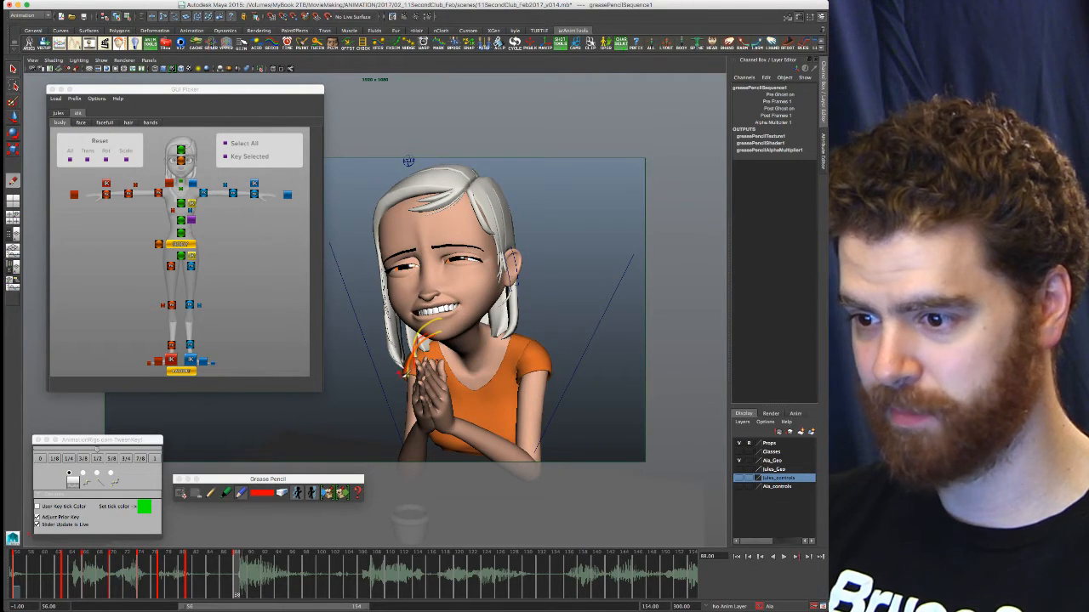
Step back and forth through the keys between frames 56 and 88 to compare the right shoulder with its strokes
{"action": "key", "text": "comma"}
{"action": "key", "text": "comma"}
{"action": "key", "text": "comma"}
{"action": "key", "text": "comma"}
{"action": "key", "text": "comma"}
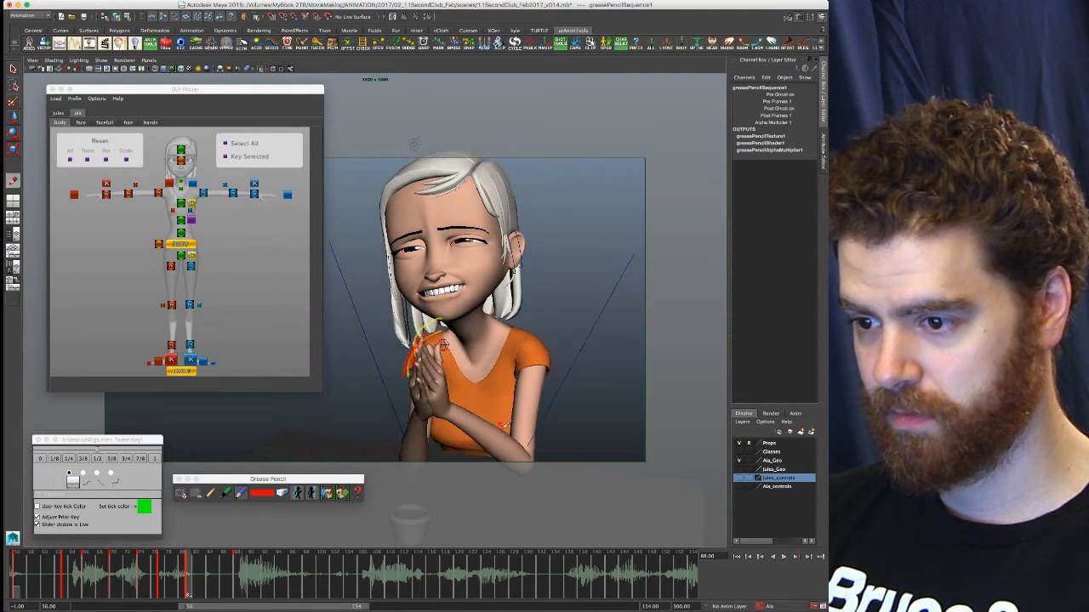
{"action": "key", "text": "comma"}
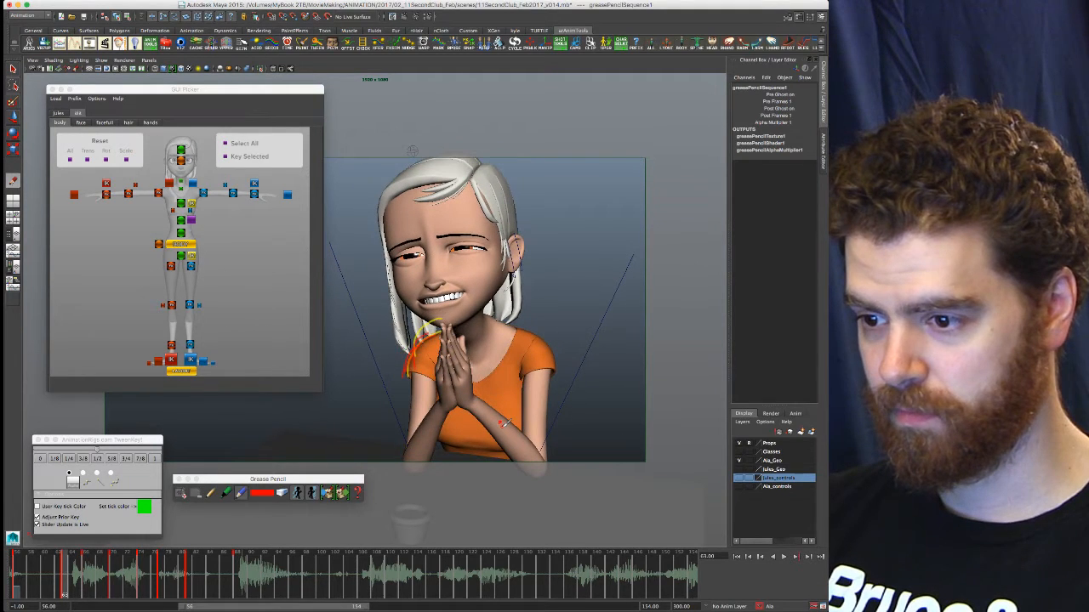
{"action": "key", "text": "period"}
{"action": "key", "text": "period"}
{"action": "key", "text": "period"}
{"action": "key", "text": "period"}
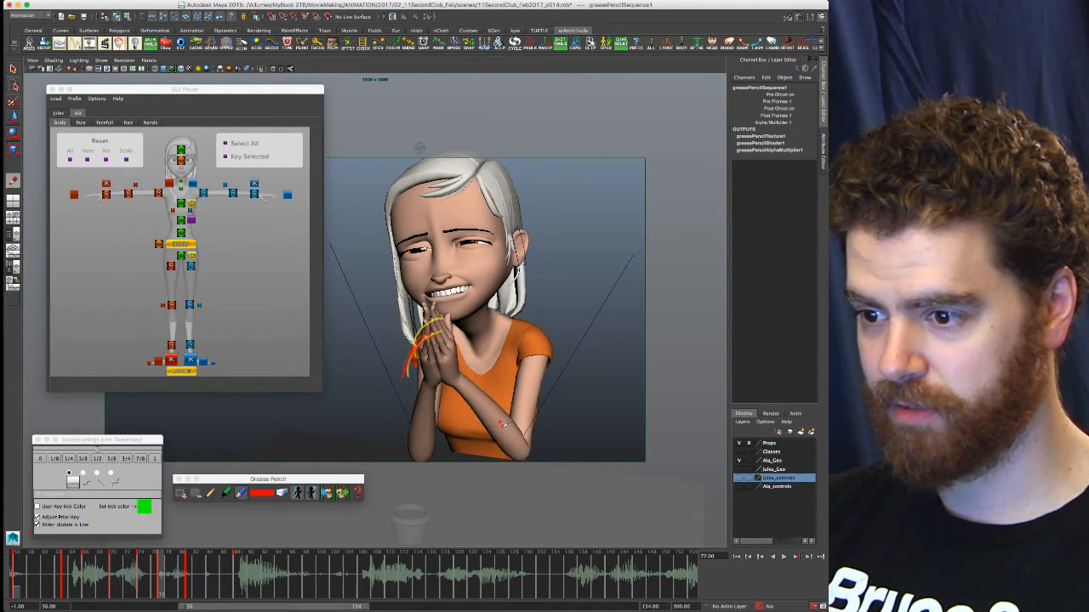
{"action": "key", "text": "comma"}
{"action": "key", "text": "comma"}
{"action": "key", "text": "comma"}
{"action": "key", "text": "comma"}
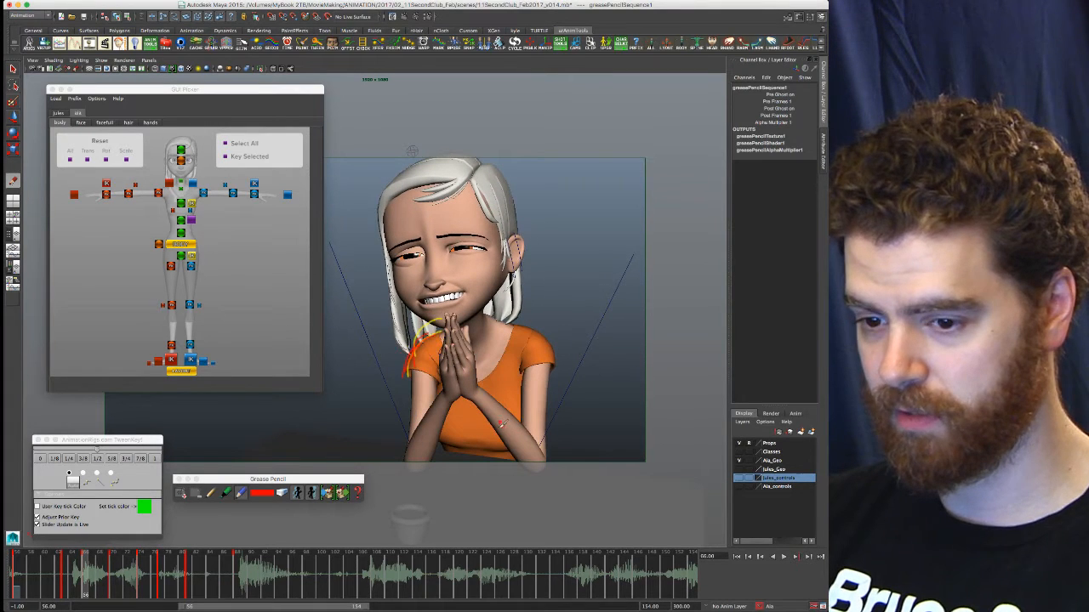
Return to frame 56 and select the right clavicle control with the Rotate tool
{"action": "left_click", "coordinate": [20, 587]}
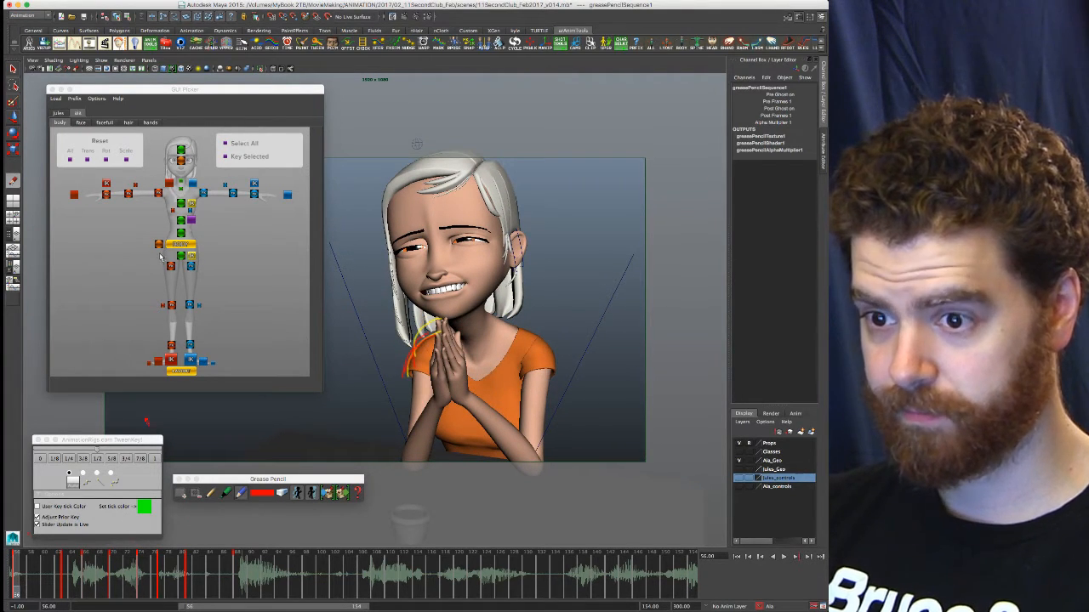
{"action": "left_click", "coordinate": [169, 184]}
{"action": "key", "text": "e"}
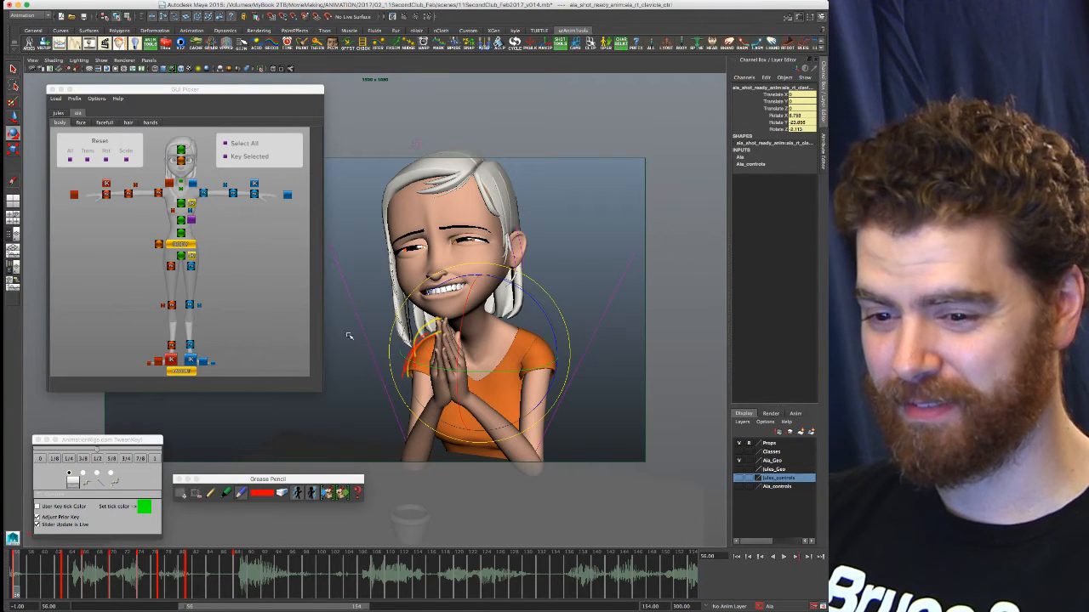
Compare the right shoulder's position across the keys from frame 56 to frame 70, ending on frame 63
{"action": "key", "text": "period"}
{"action": "key", "text": "period"}
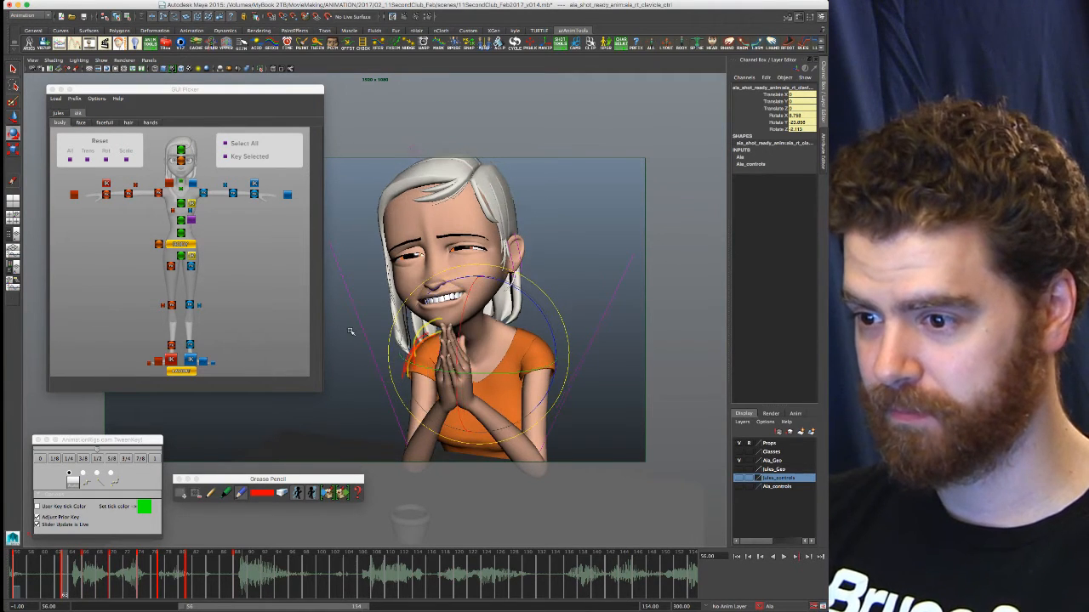
{"action": "key", "text": "period"}
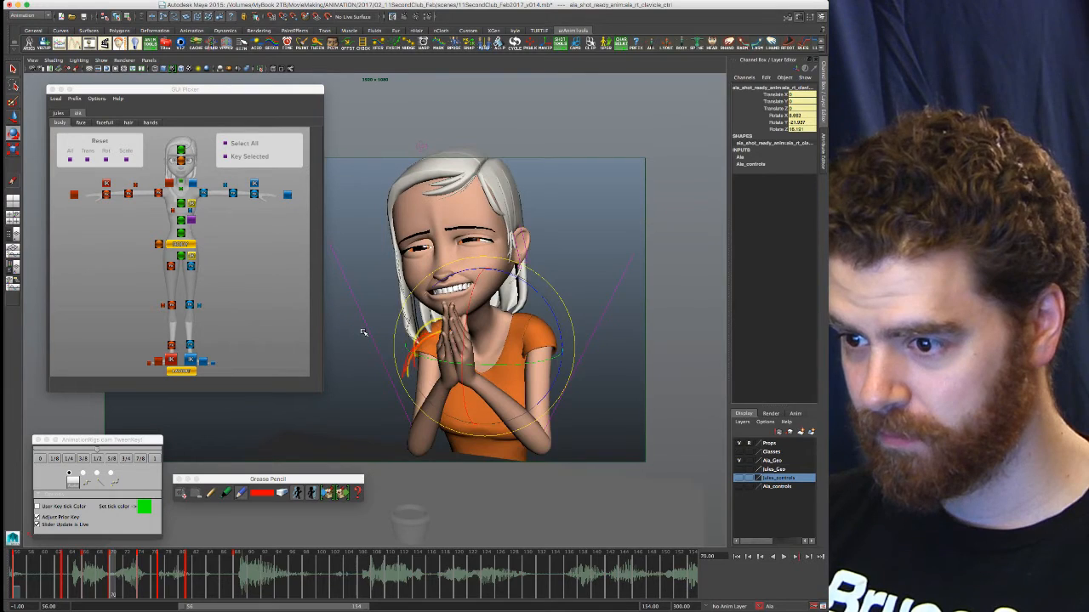
{"action": "key", "text": "comma"}
{"action": "key", "text": "comma"}
{"action": "key", "text": "comma"}
{"action": "key", "text": "period"}
{"action": "key", "text": "comma"}
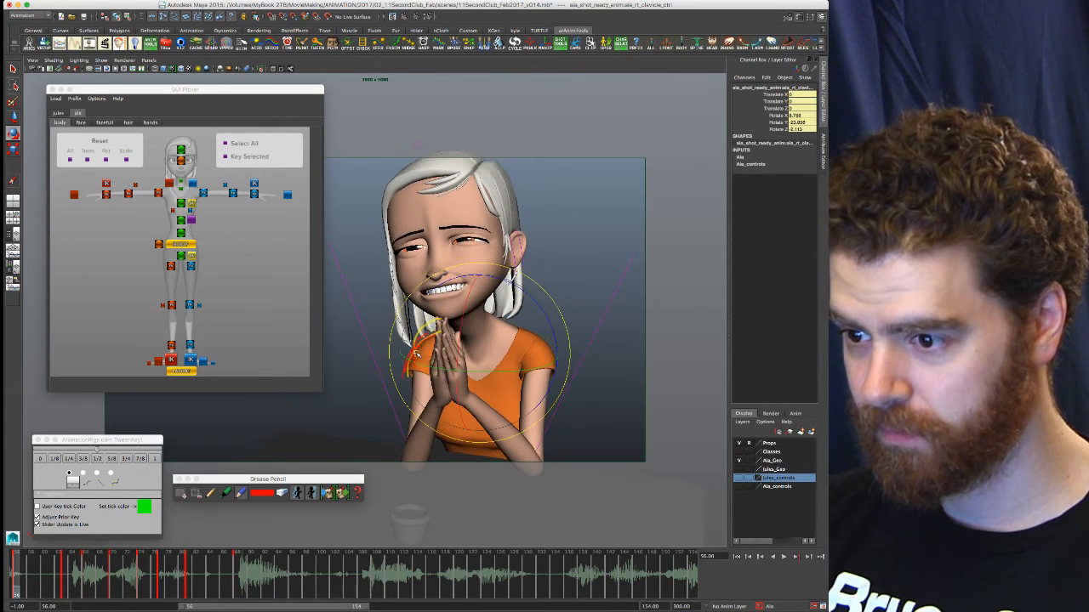
{"action": "key", "text": "period"}
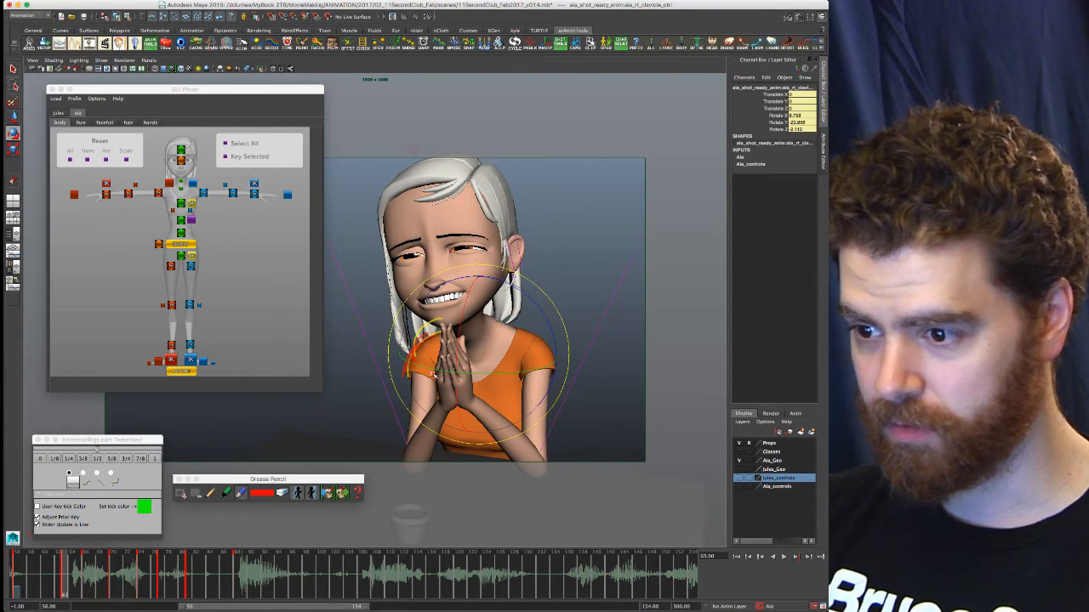
{"action": "key", "text": "comma"}
{"action": "key", "text": "period"}
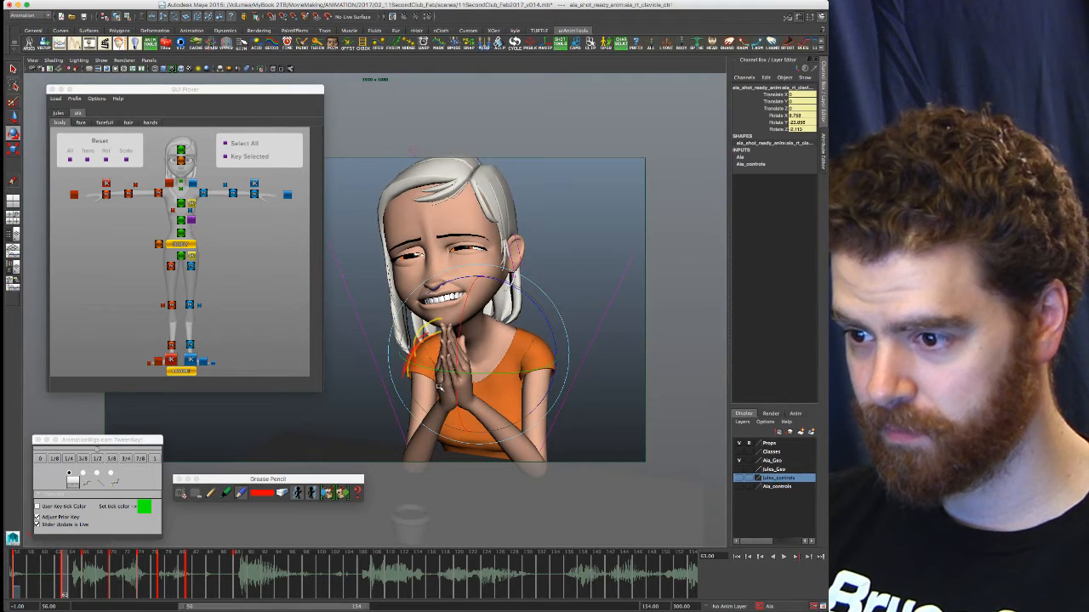
Rotate the right clavicle at frame 63, then adjust its rotation at frame 66 against the frame 70 pose
{"action": "left_click_drag", "start_coordinate": [441, 389], "coordinate": [439, 343]}
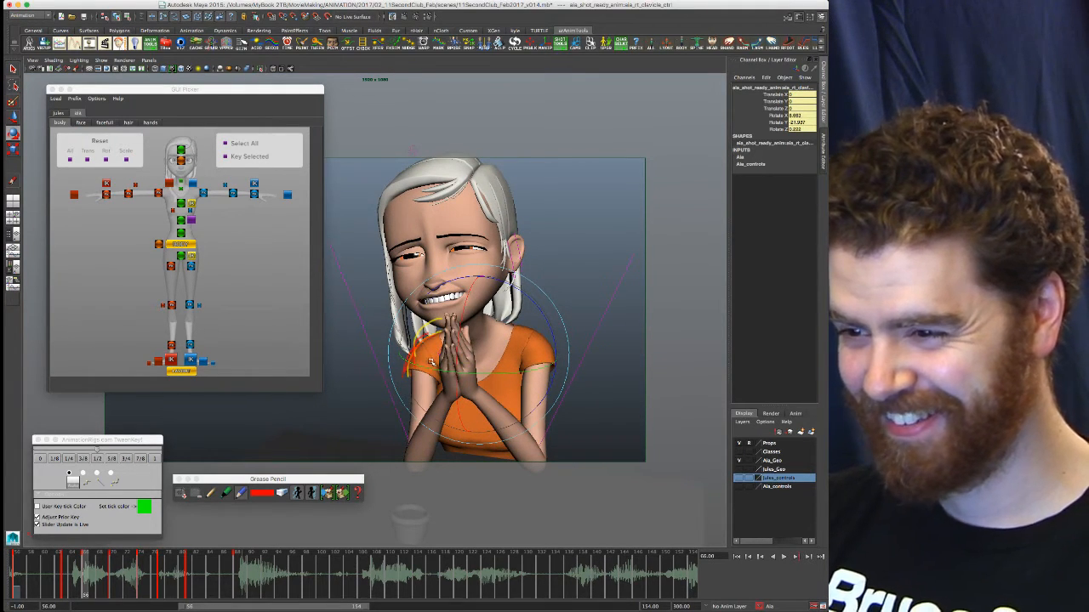
{"action": "key", "text": "period"}
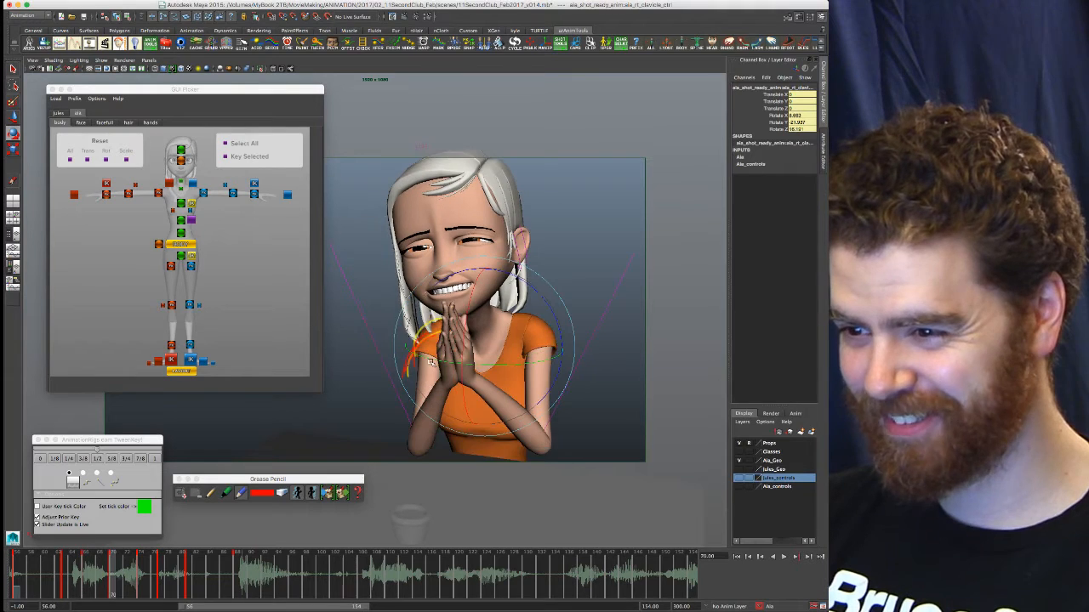
{"action": "key", "text": "comma"}
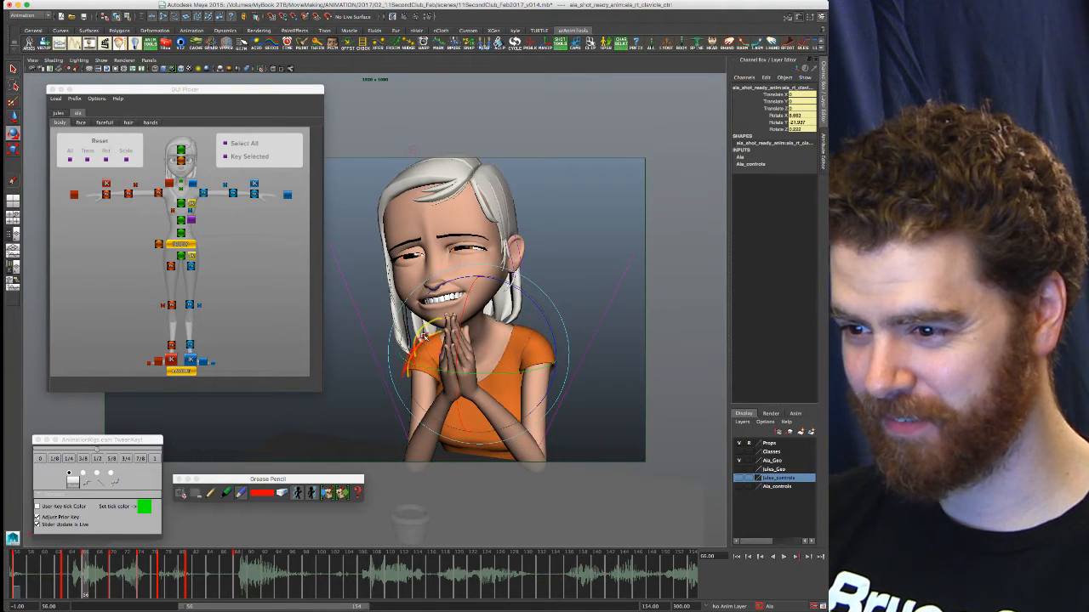
{"action": "left_click_drag", "start_coordinate": [396, 324], "coordinate": [394, 320]}
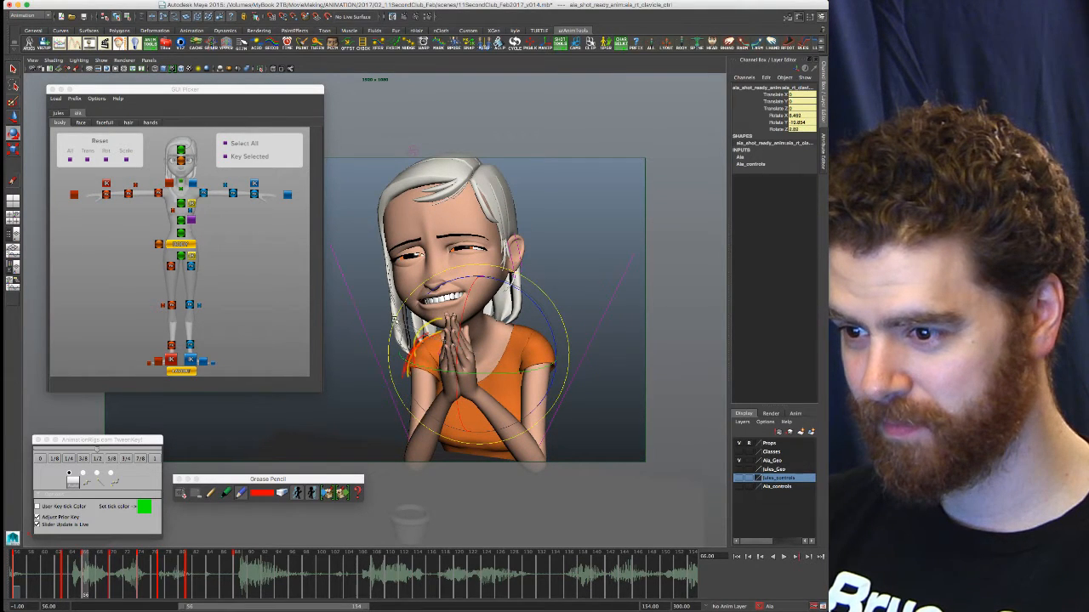
Refine the right clavicle's rotation at frame 63 to about X 10.9, Y -26.6, Z -1.1 and check it against the neighbouring keys
{"action": "key", "text": "comma"}
{"action": "key", "text": "comma"}
{"action": "key", "text": "period"}
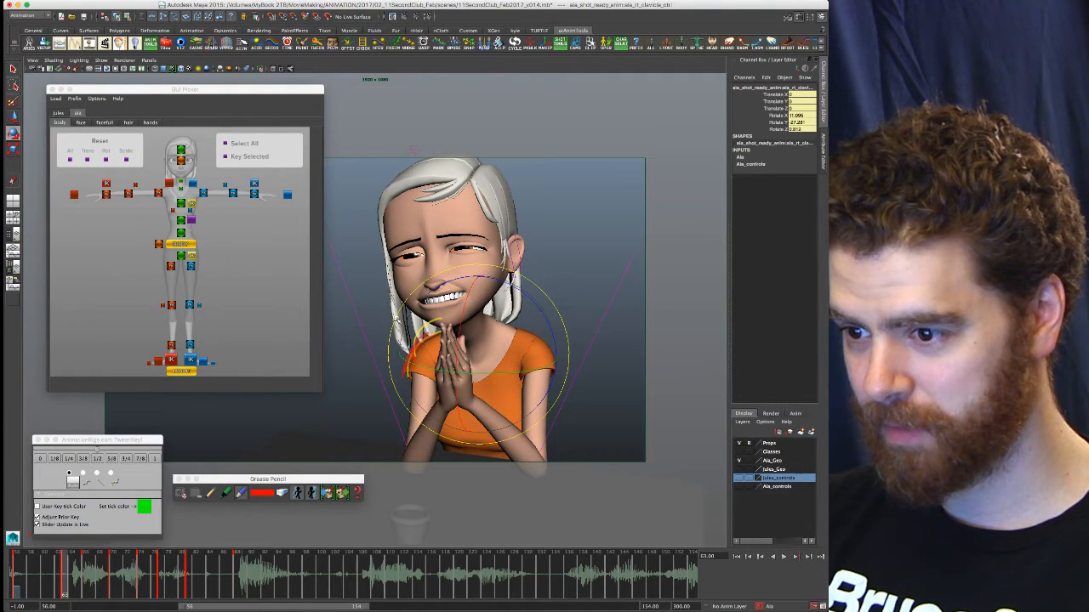
{"action": "left_click_drag", "start_coordinate": [396, 322], "coordinate": [425, 398]}
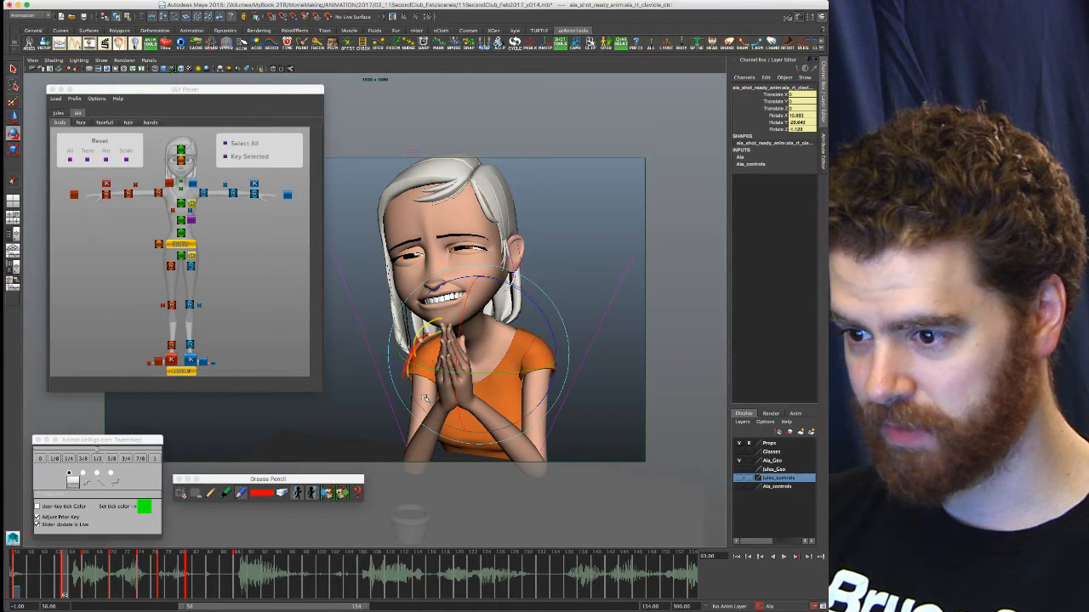
{"action": "key", "text": "comma"}
{"action": "key", "text": "comma"}
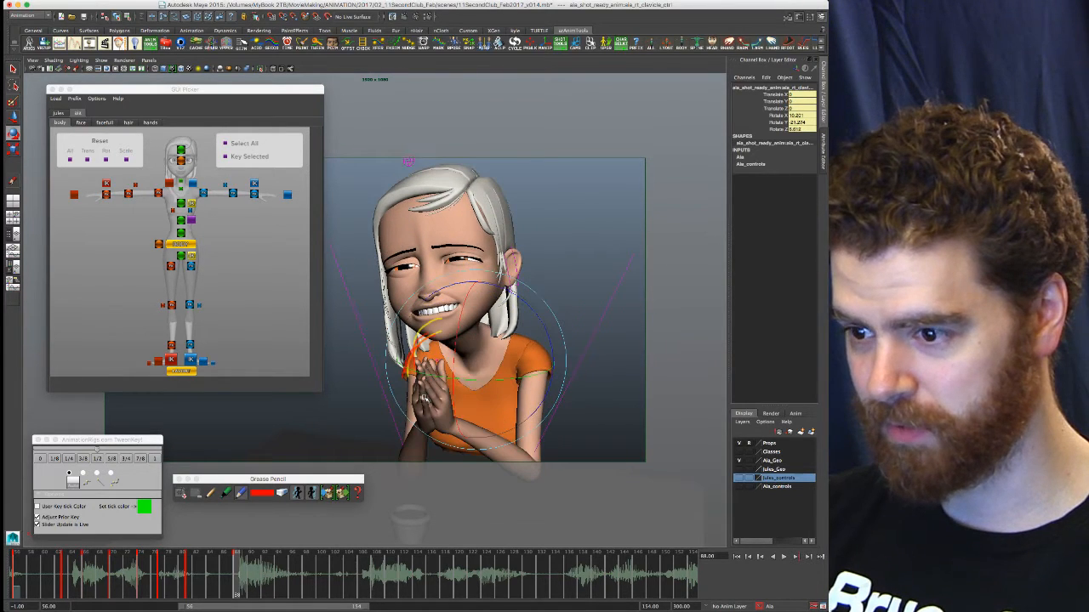
{"action": "key", "text": "period"}
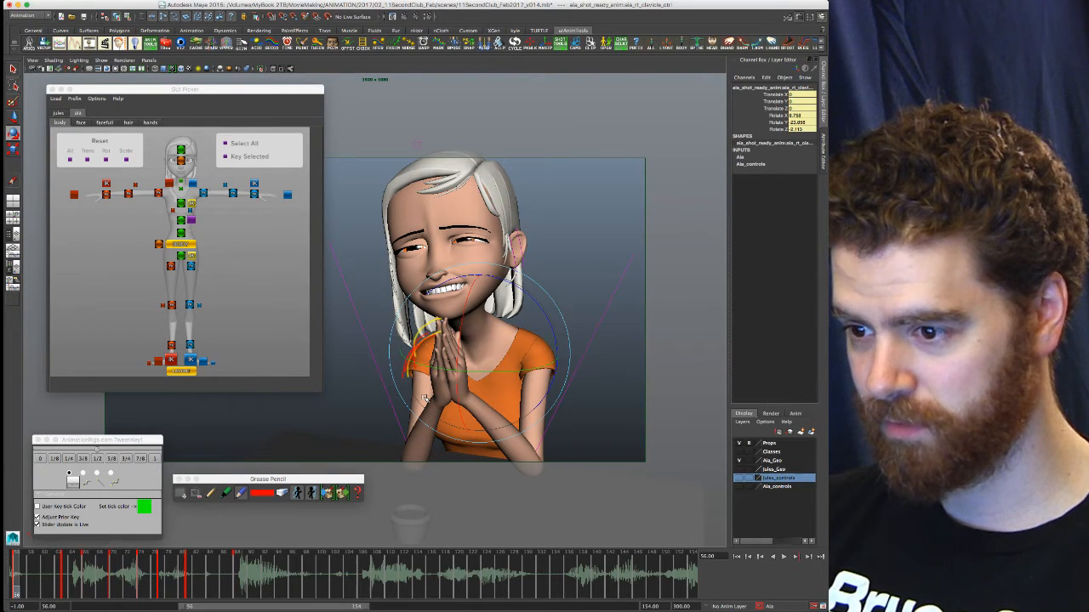
{"action": "key", "text": "period"}
{"action": "key", "text": "comma"}
{"action": "key", "text": "period"}
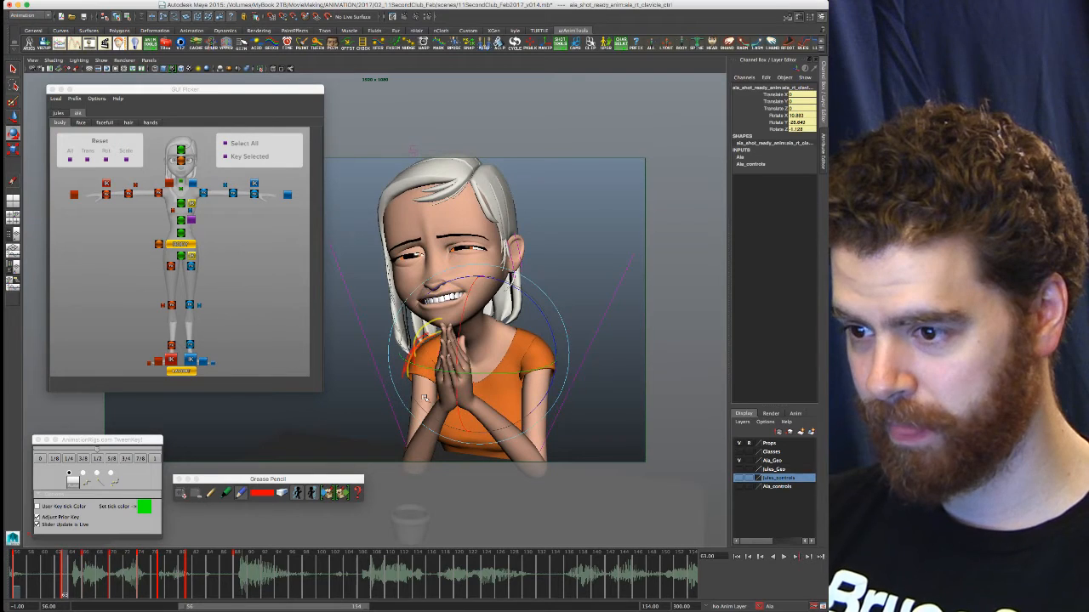
Compare the right shoulder's position across the keys at frames 63, 66 and 70, ending on frame 70
{"action": "key", "text": "period"}
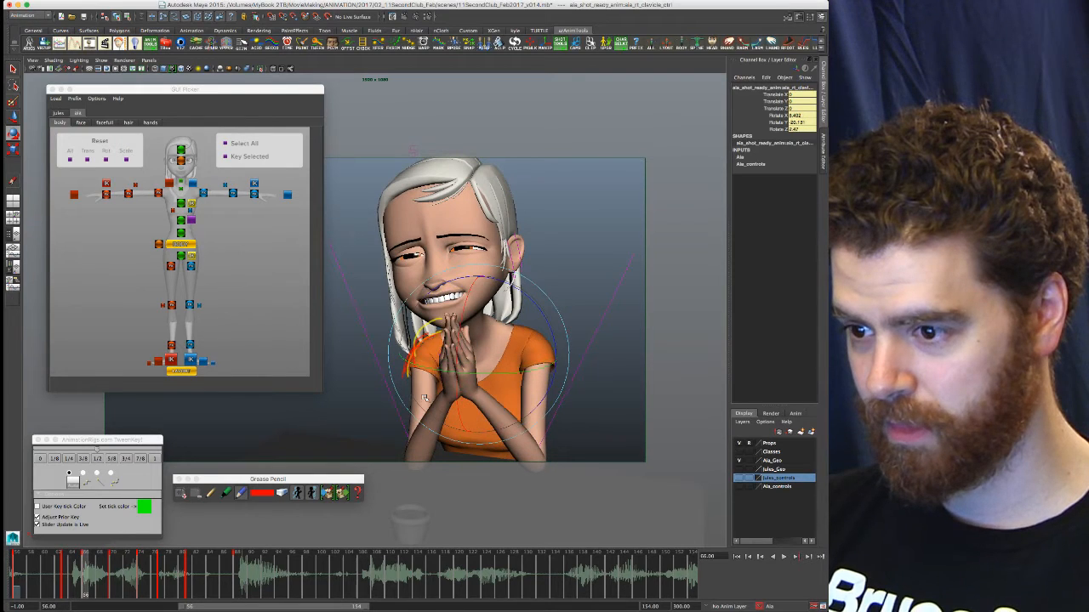
{"action": "key", "text": "comma"}
{"action": "key", "text": "period"}
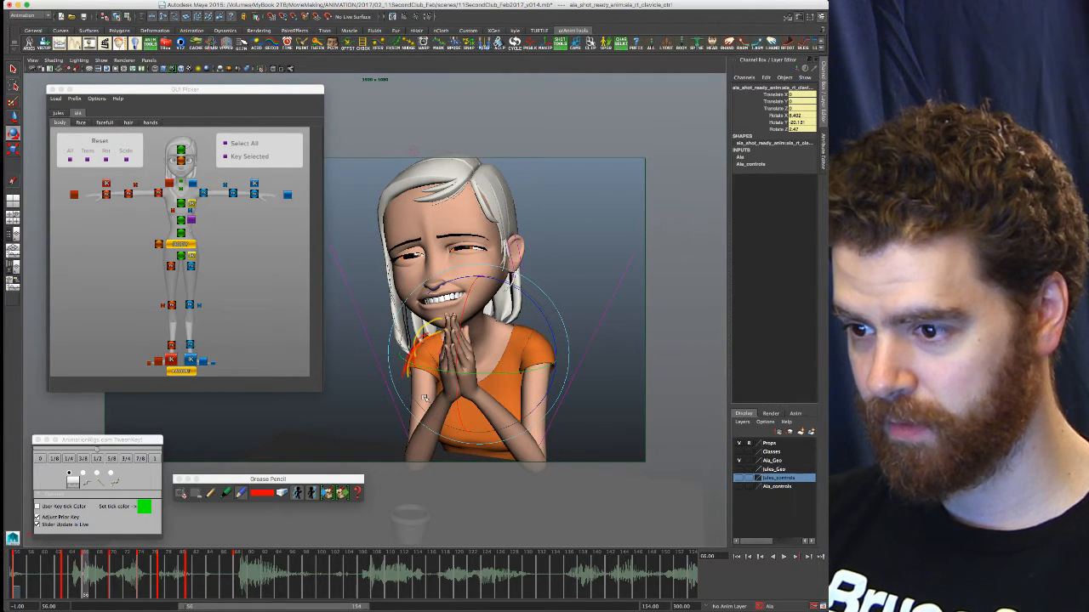
{"action": "key", "text": "period"}
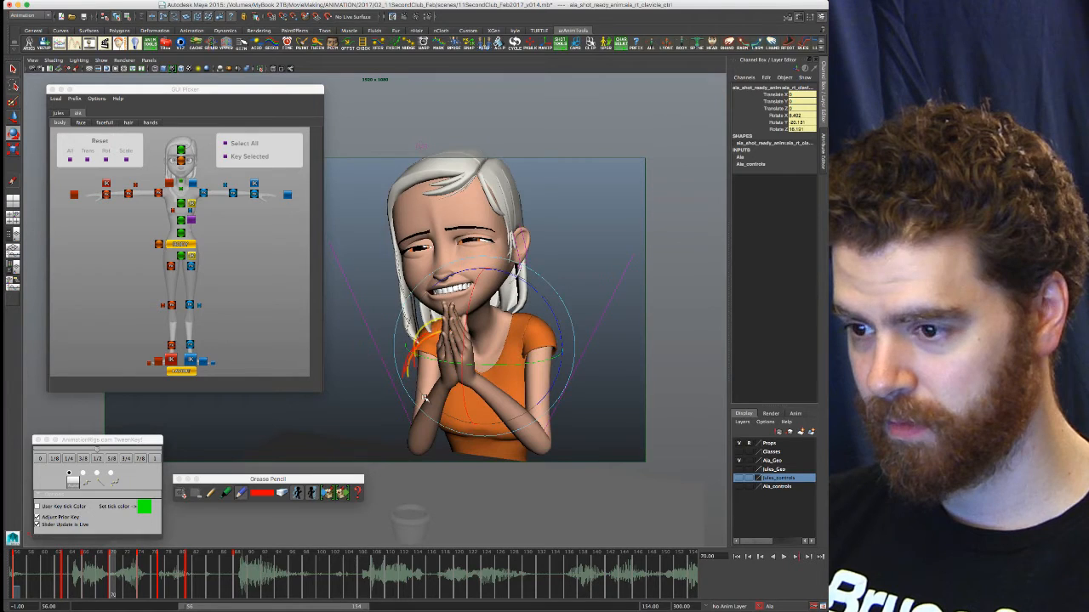
{"action": "key", "text": "period"}
{"action": "key", "text": "comma"}
{"action": "key", "text": "comma"}
{"action": "key", "text": "period"}
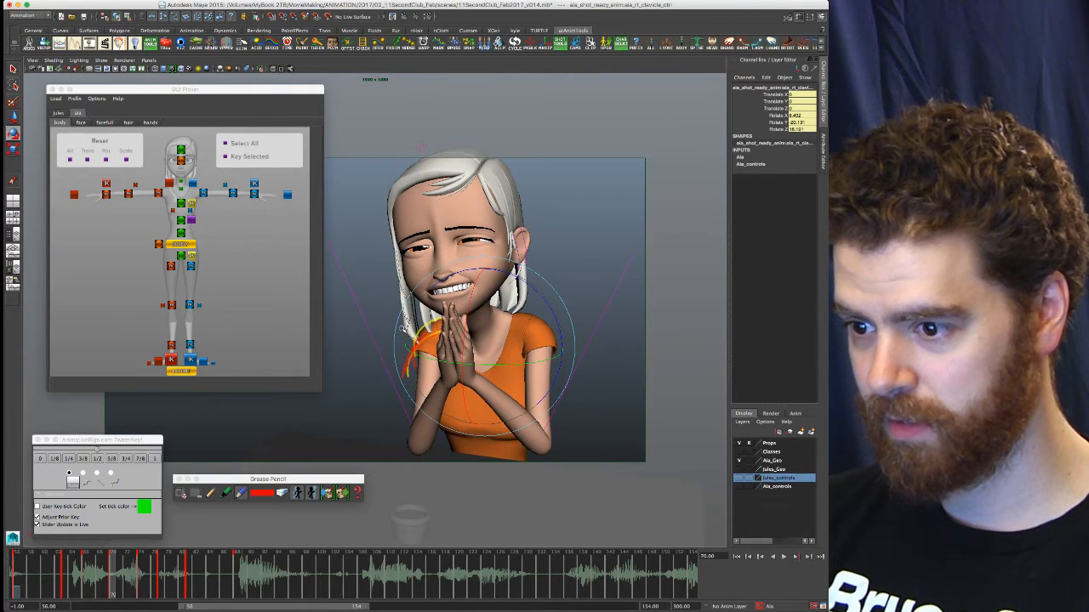
Rotate the right clavicle to about X 8.1, Z 14.2 at frame 70 and about X 4.9, Y -14.6, Z 11.0 at frame 74
{"action": "left_click_drag", "start_coordinate": [412, 326], "coordinate": [411, 326]}
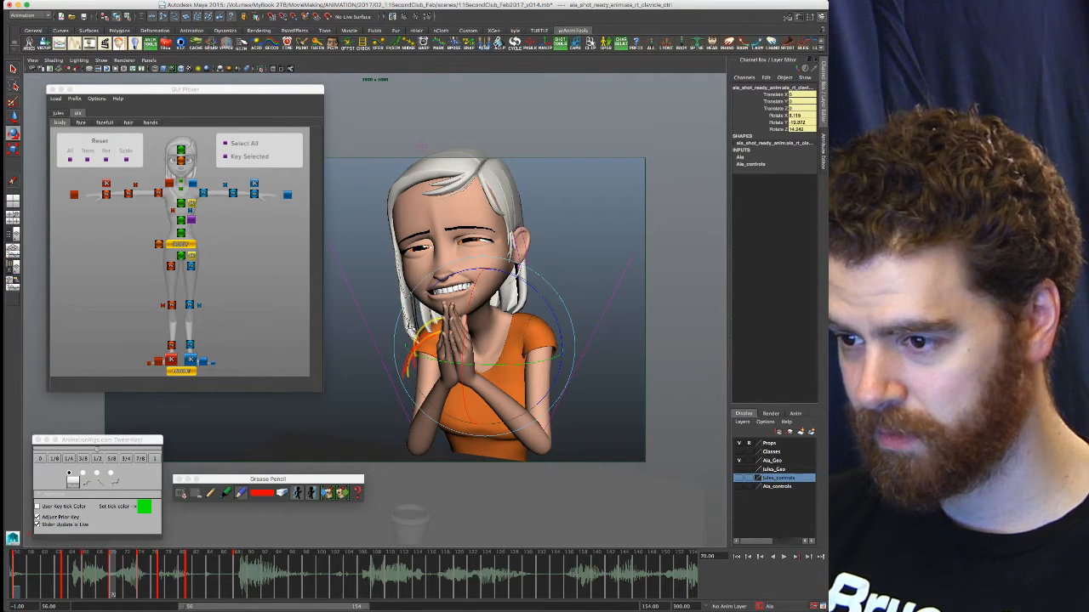
{"action": "key", "text": "."}
{"action": "left_click_drag", "start_coordinate": [412, 327], "coordinate": [415, 322]}
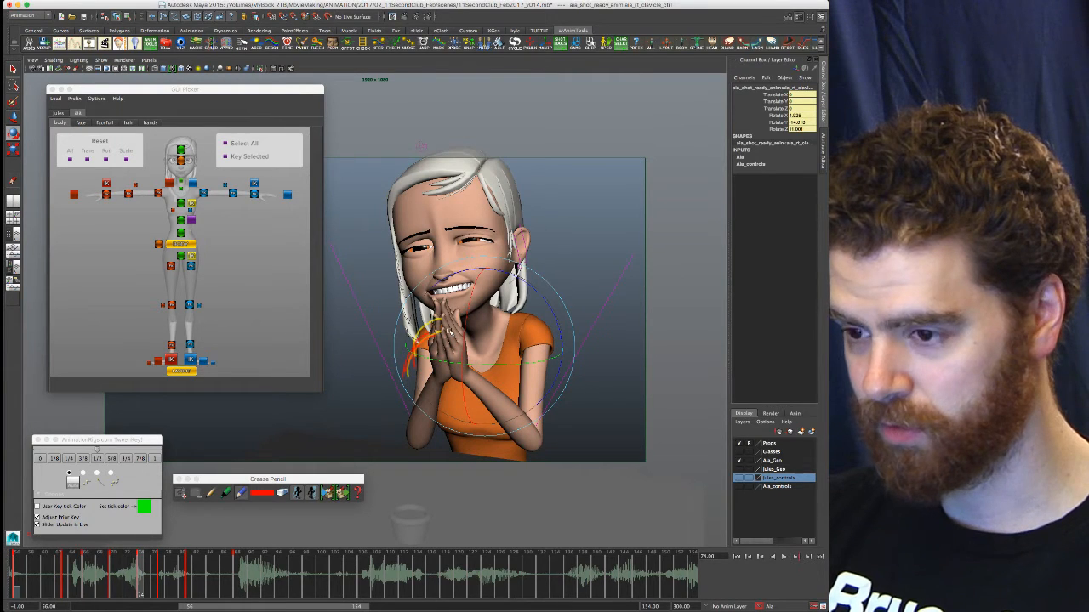
Examine the right shoulder's arc and spacing across the keys between frames 70 and 77, ending on frame 77
{"action": "key", "text": "."}
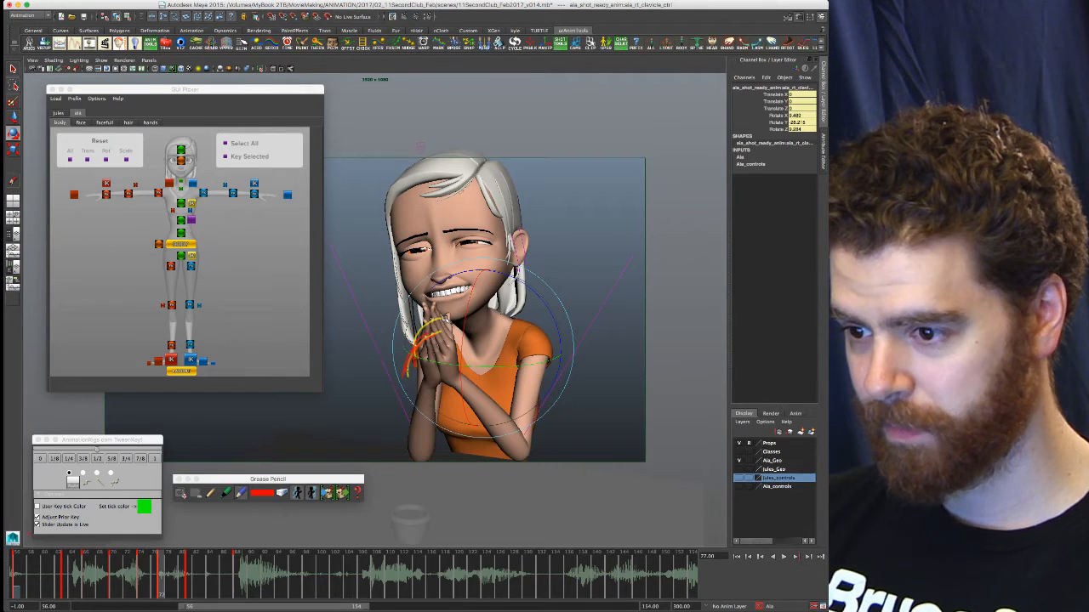
{"action": "key", "text": "."}
{"action": "key", "text": "period"}
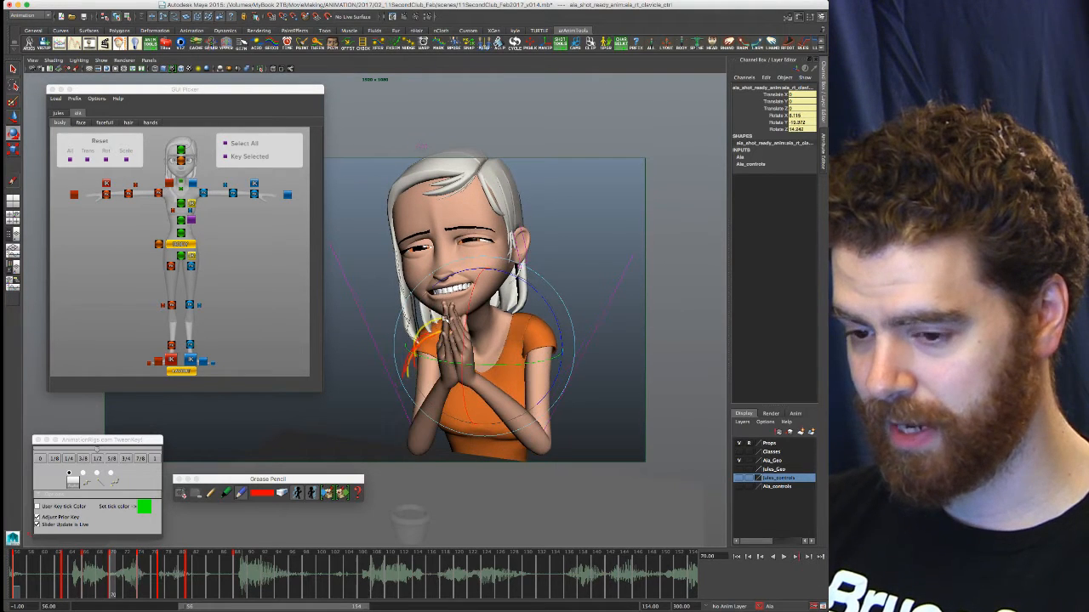
{"action": "key", "text": "comma"}
{"action": "key", "text": "period"}
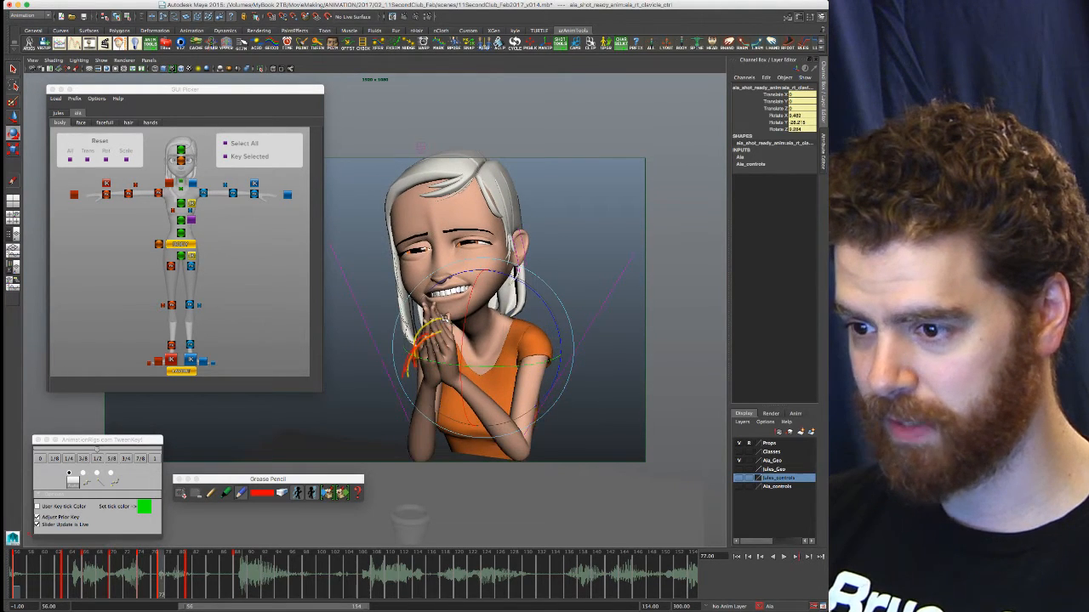
{"action": "key", "text": "comma"}
{"action": "key", "text": "comma"}
{"action": "key", "text": "period"}
{"action": "key", "text": "comma"}
{"action": "key", "text": "period"}
{"action": "key", "text": "comma"}
{"action": "key", "text": "period"}
{"action": "key", "text": "period"}
{"action": "key", "text": "comma"}
{"action": "key", "text": "period"}
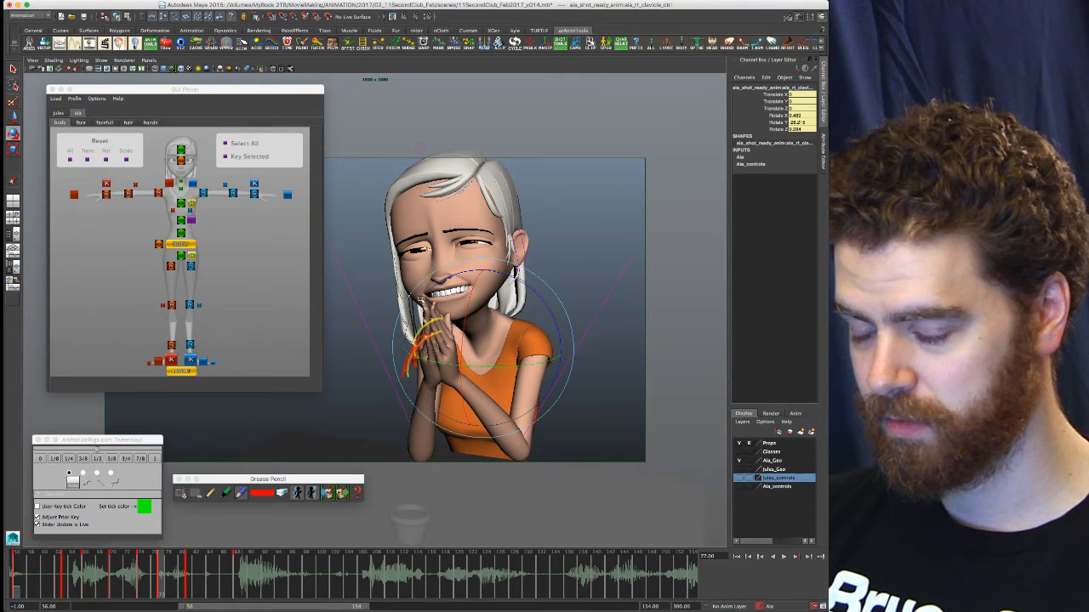
Check the right shoulder at frame 88, rotate the right clavicle at frame 81 to about X 7.9, Z 5.8, and return to frame 77
{"action": "key", "text": "period"}
{"action": "key", "text": "period"}
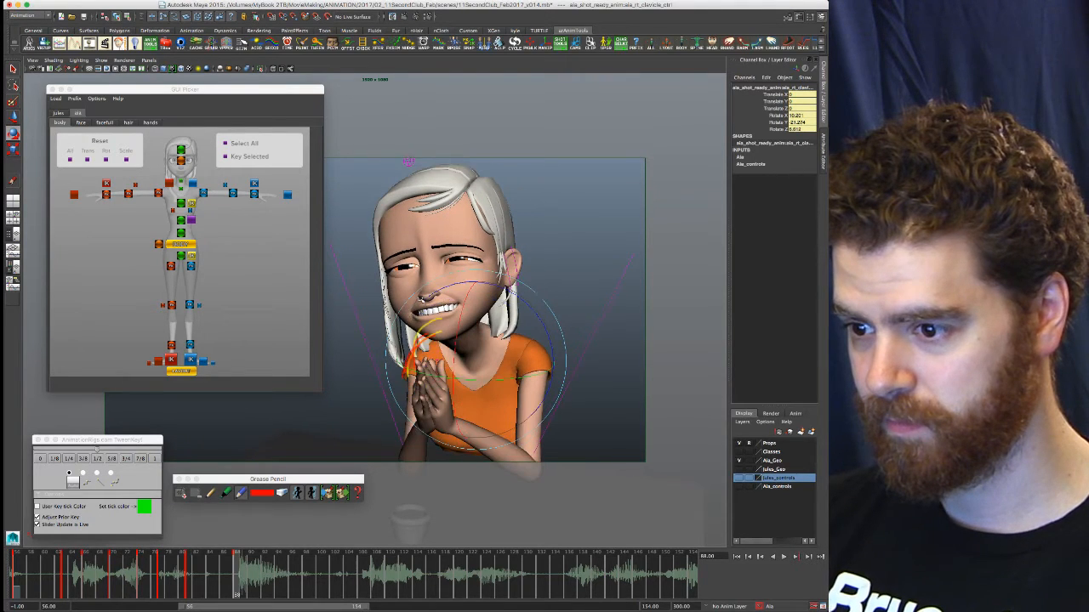
{"action": "key", "text": "comma"}
{"action": "key", "text": "period"}
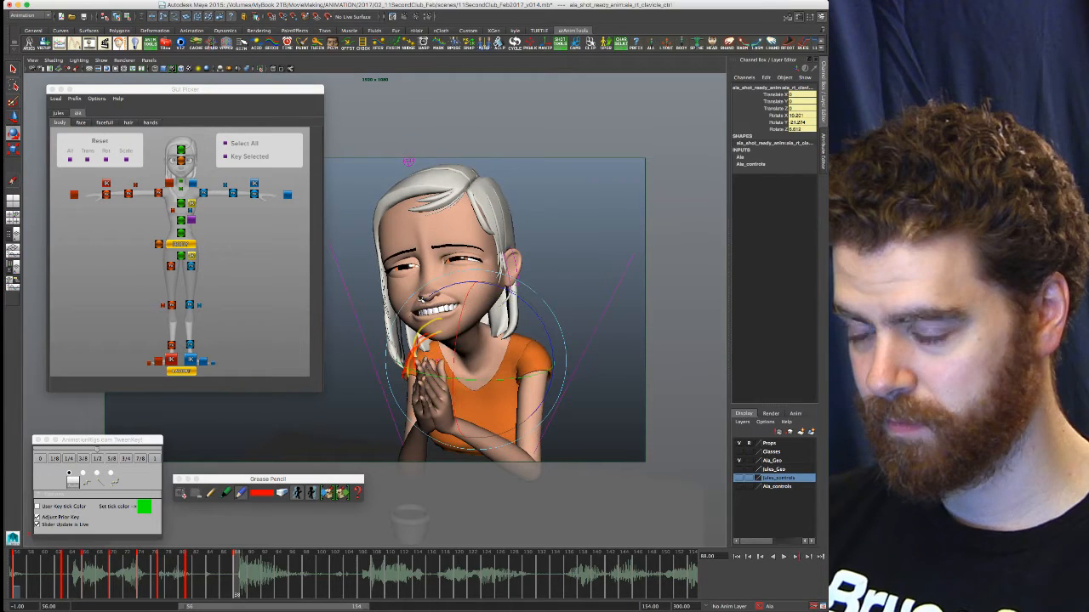
{"action": "key", "text": "comma"}
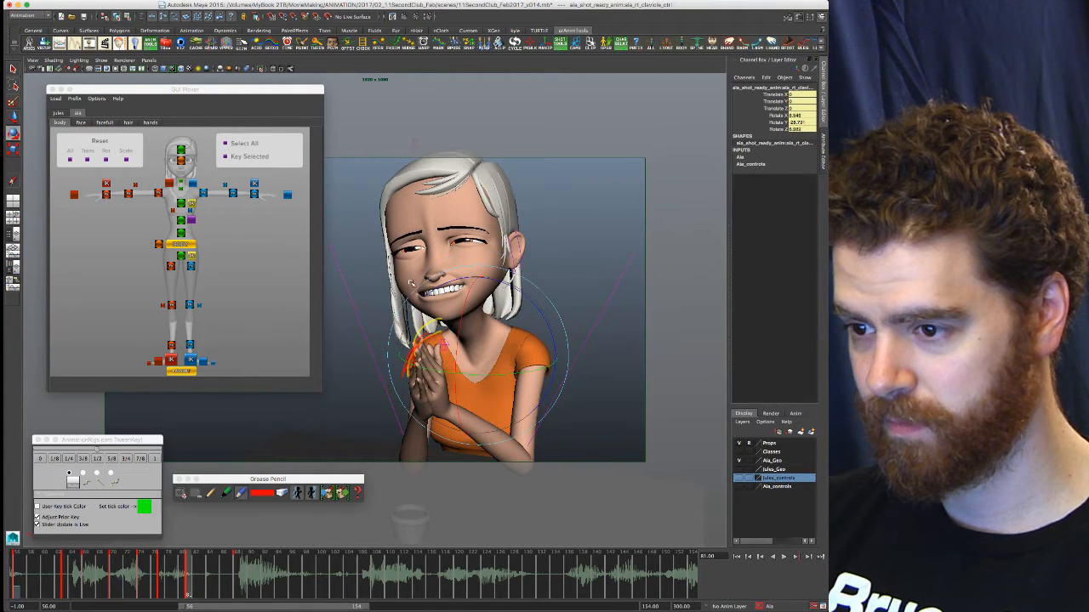
{"action": "mouse_move", "coordinate": [427, 299]}
{"action": "left_mouse_down"}
{"action": "mouse_move", "coordinate": [457, 281]}
{"action": "mouse_move", "coordinate": [445, 299]}
{"action": "left_mouse_up"}
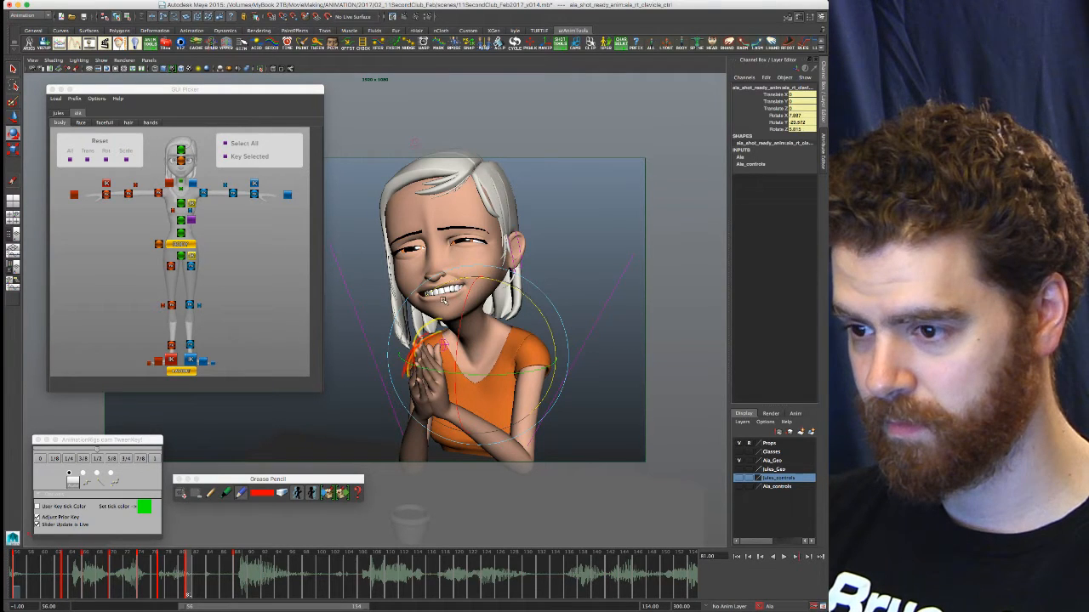
{"action": "key", "text": "comma"}
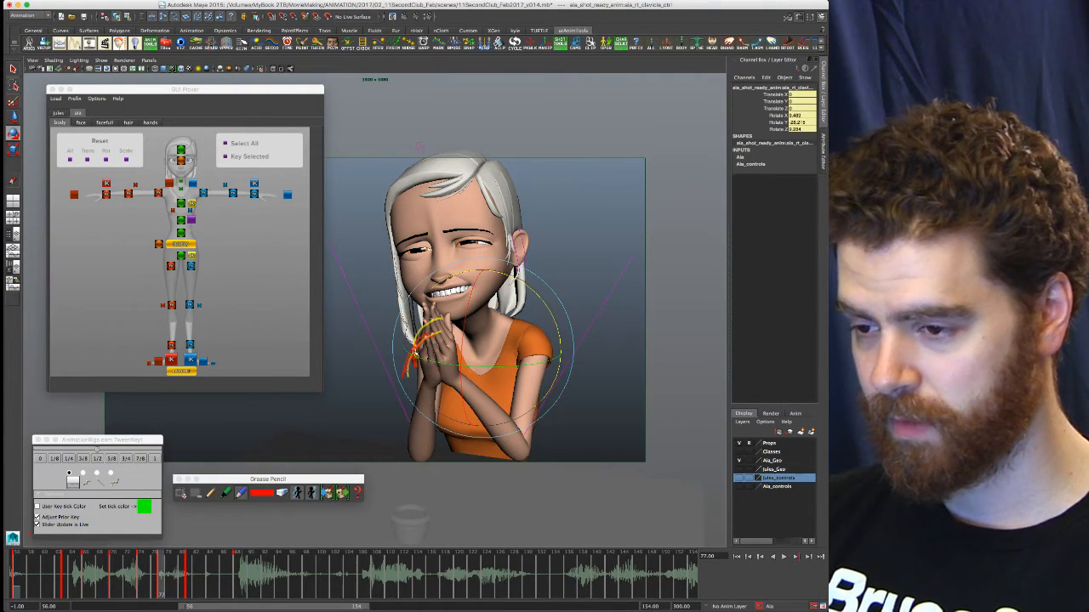
Leave the single camera view and change the workspace layout to two stacked panes, moving the Grease Pencil window off the graph
{"action": "key", "text": "space"}
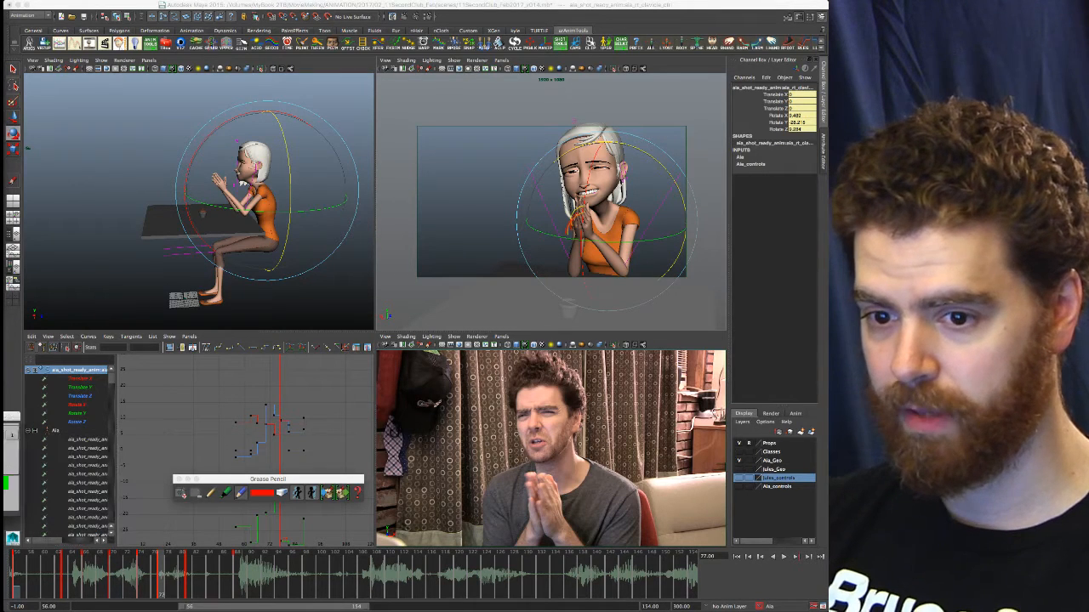
{"action": "left_click_drag", "start_coordinate": [341, 480], "coordinate": [545, 500]}
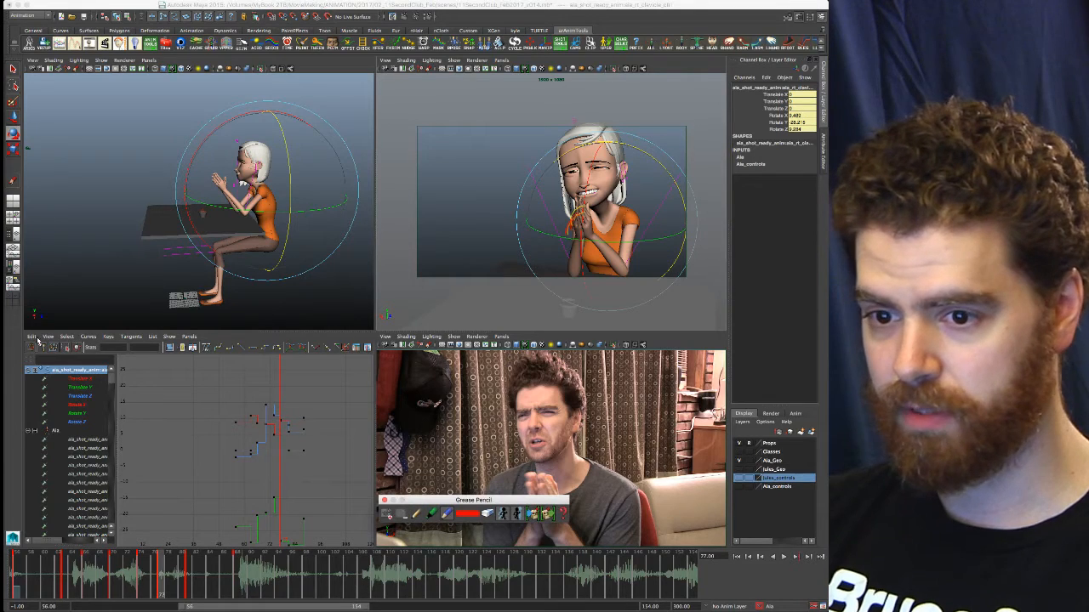
{"action": "right_click", "coordinate": [12, 302]}
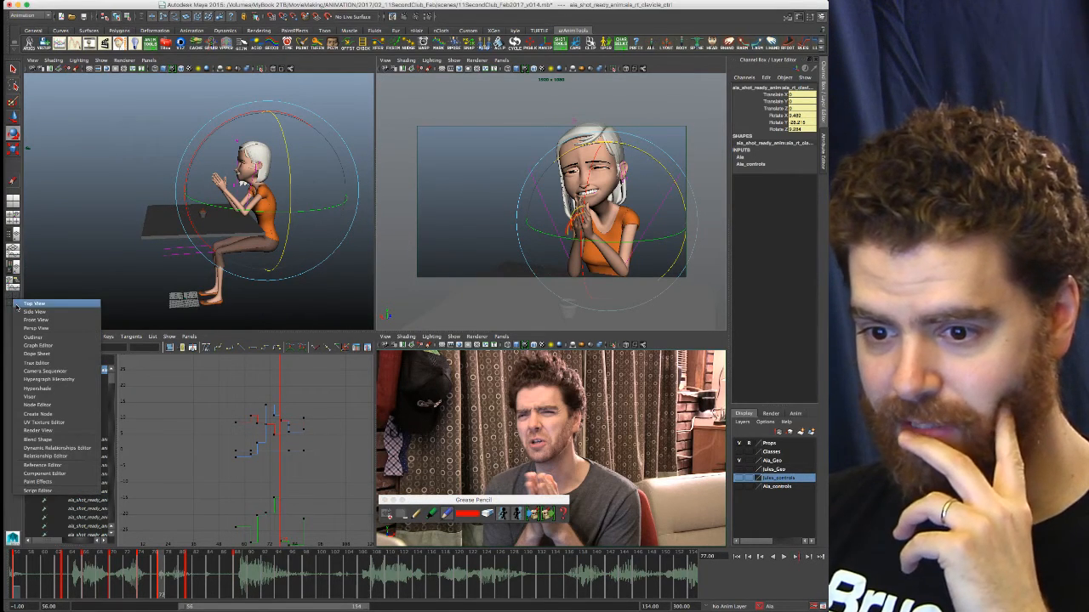
{"action": "left_click", "coordinate": [15, 296]}
{"action": "right_click", "coordinate": [13, 297]}
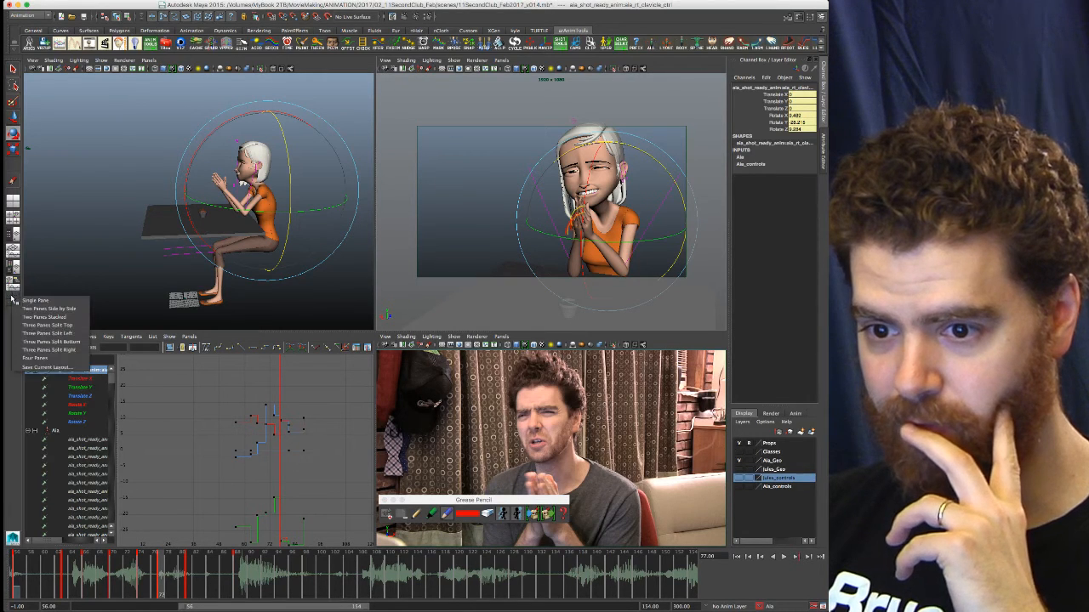
{"action": "left_click", "coordinate": [77, 317]}
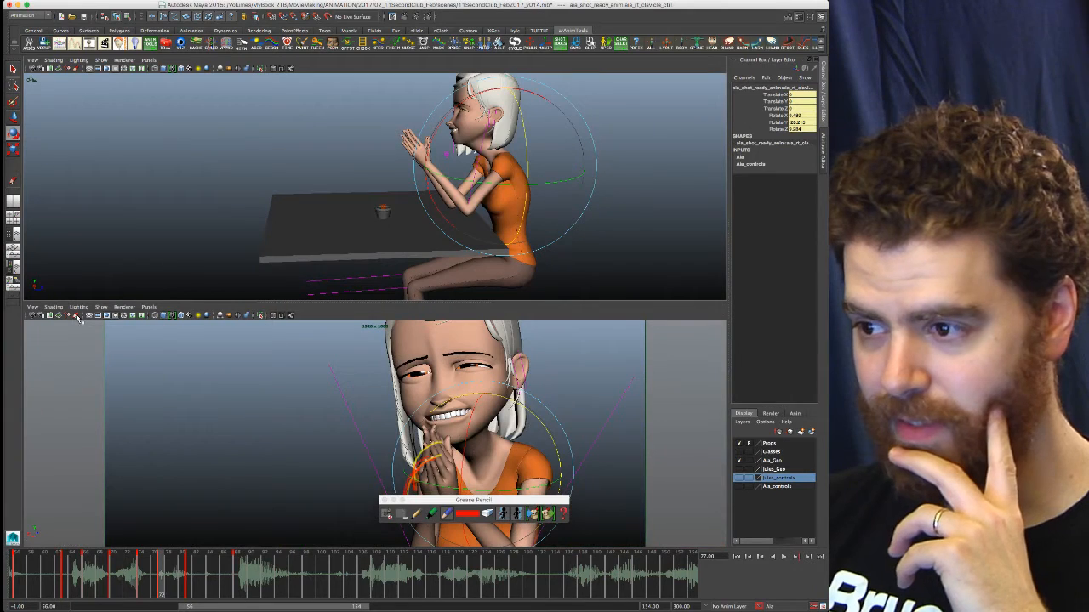
Show the Graph Editor in the pane above the camera view and inspect the right clavicle's rotation curves around frame 77
{"action": "left_click", "coordinate": [150, 61]}
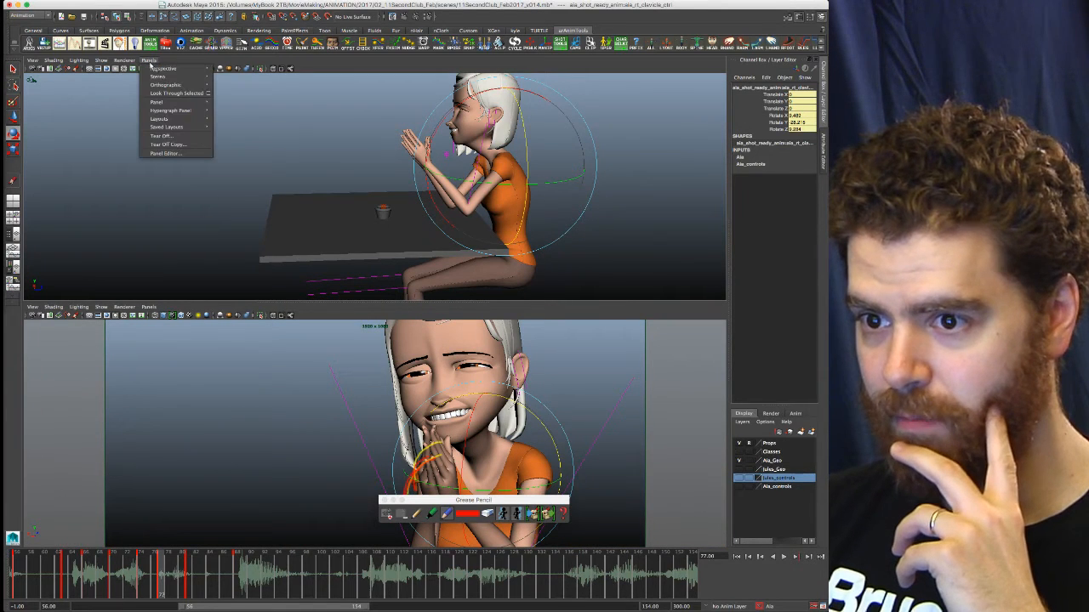
{"action": "mouse_move", "coordinate": [177, 102]}
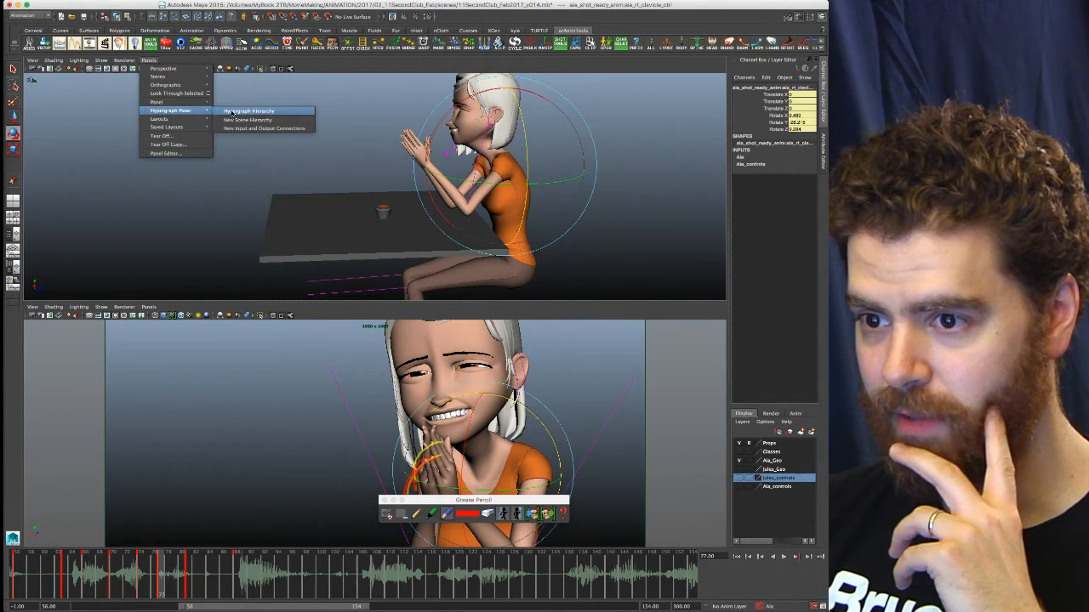
{"action": "left_click", "coordinate": [250, 112]}
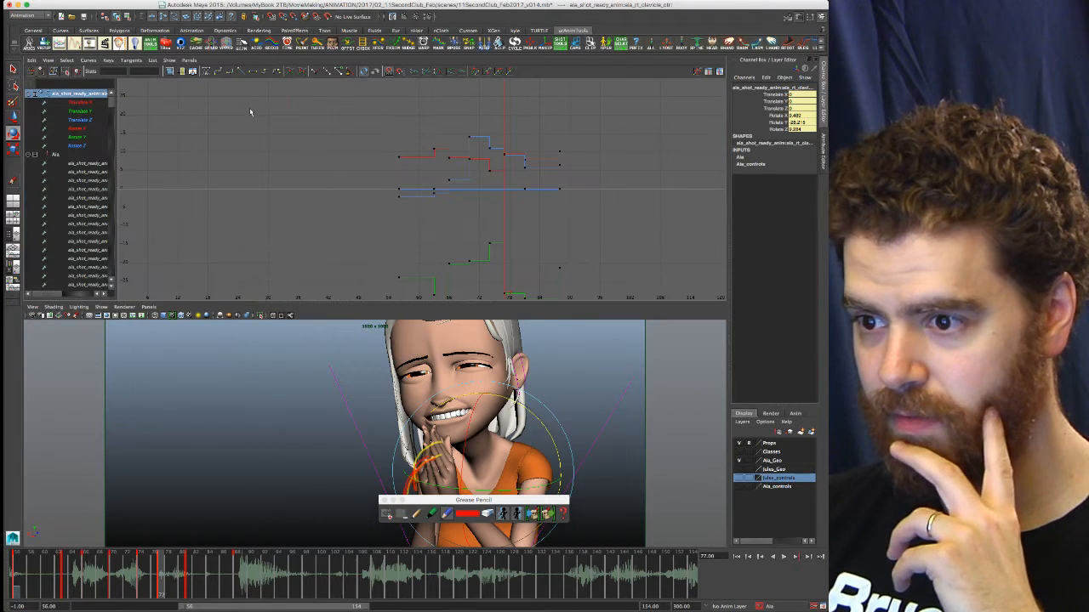
{"action": "middle_click_drag", "start_coordinate": [502, 239], "coordinate": [434, 191], "text": "alt"}
{"action": "scroll", "coordinate": [433, 192], "scroll_direction": "up", "scroll_amount": 6}
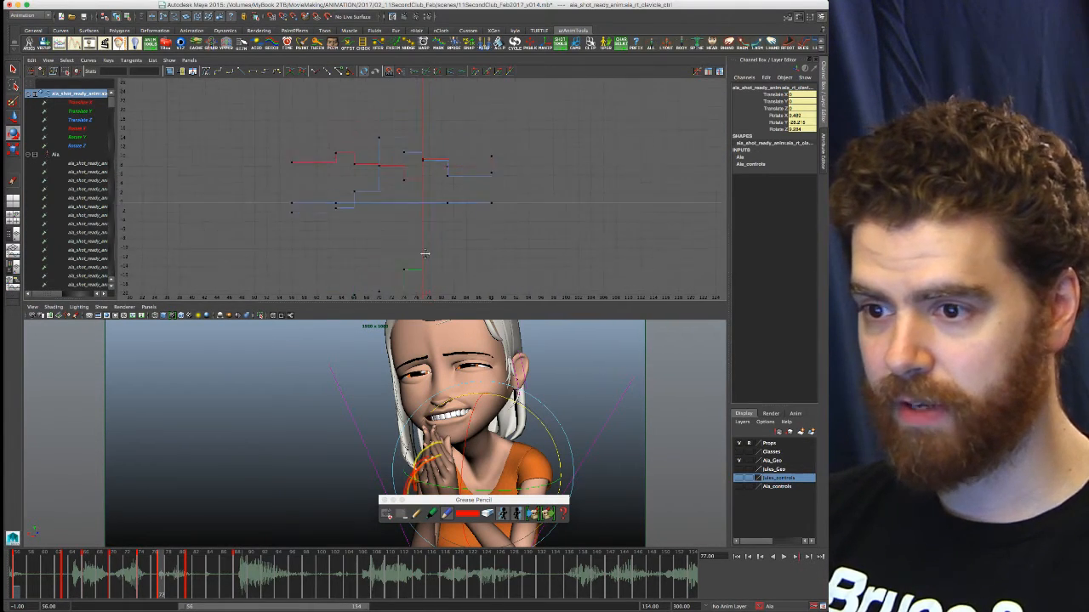
{"action": "scroll", "coordinate": [440, 175], "scroll_direction": "down", "scroll_amount": 3}
{"action": "middle_click_drag", "start_coordinate": [425, 158], "coordinate": [494, 224], "text": "alt"}
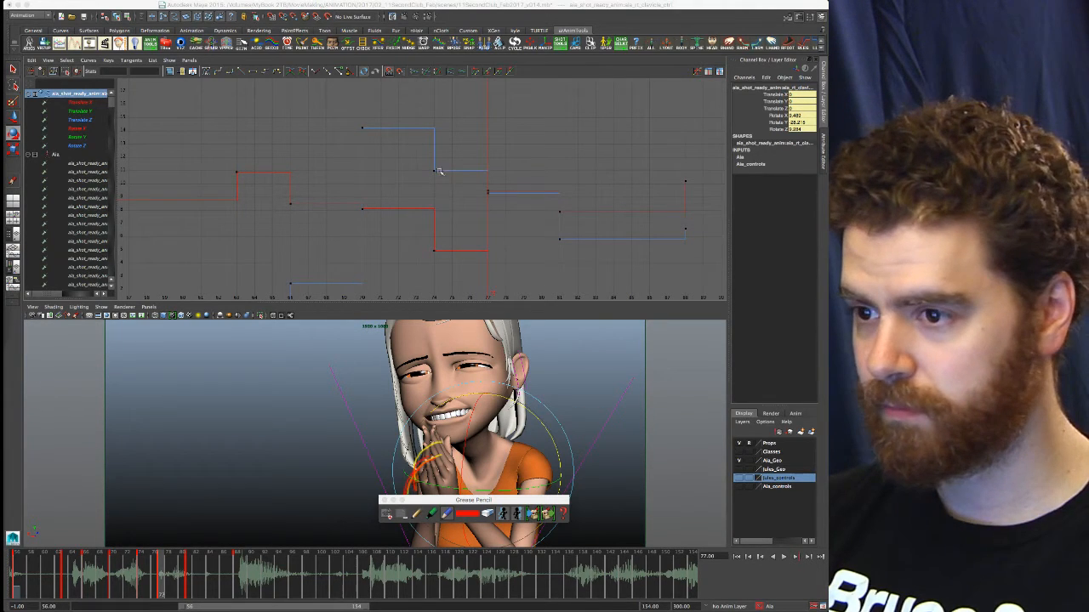
Select the clavicle's Rotate Z key at frame 70, move the Grease Pencil window clear of the character, and compare frames 74 and 77
{"action": "left_click_drag", "start_coordinate": [340, 120], "coordinate": [389, 151]}
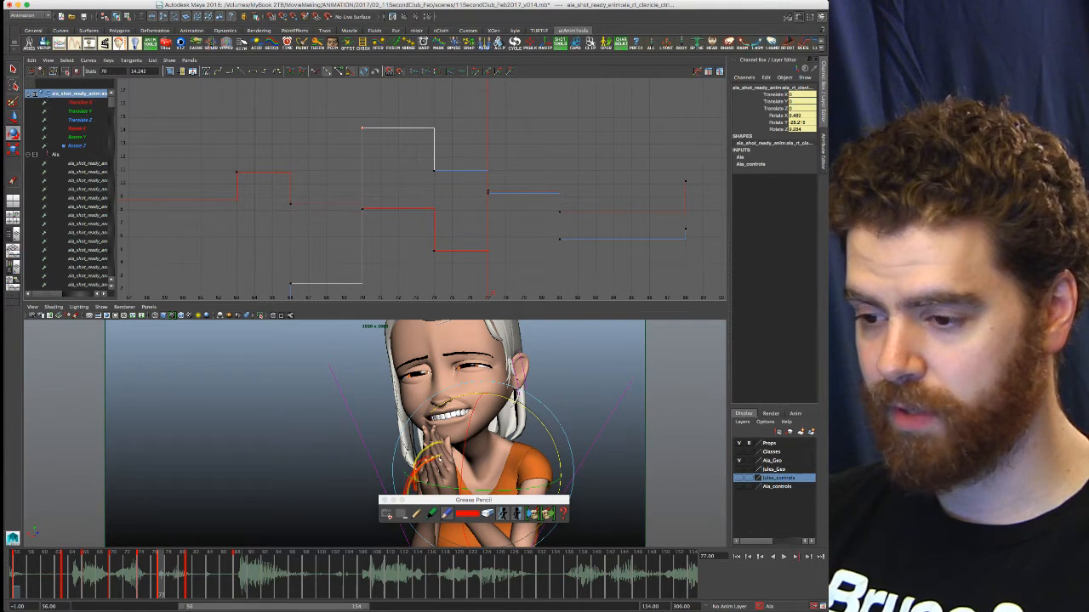
{"action": "left_click_drag", "start_coordinate": [526, 502], "coordinate": [200, 463]}
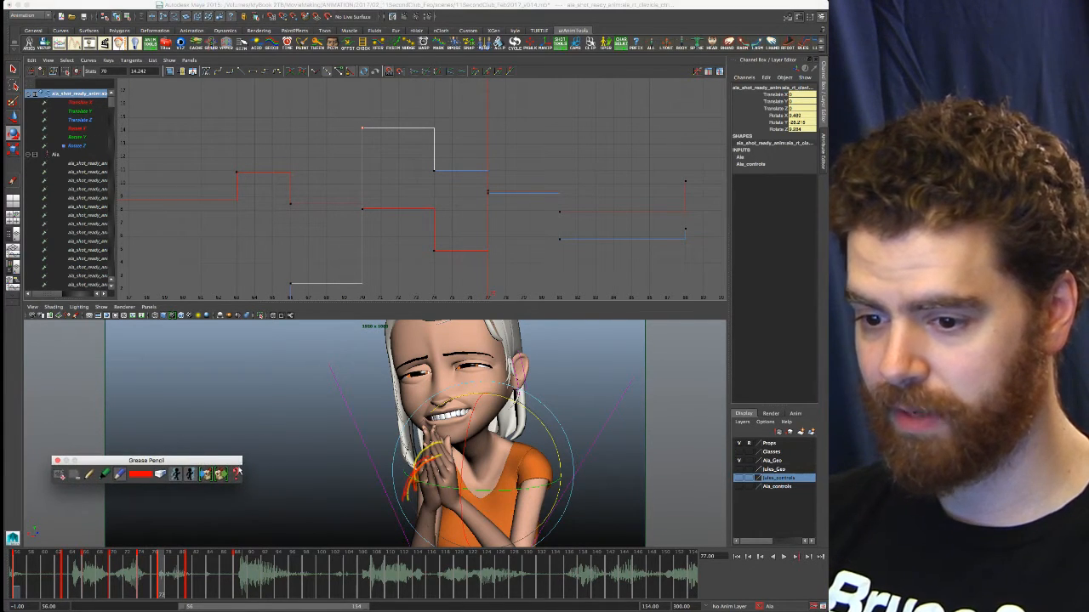
{"action": "left_click_drag", "start_coordinate": [146, 581], "coordinate": [173, 580]}
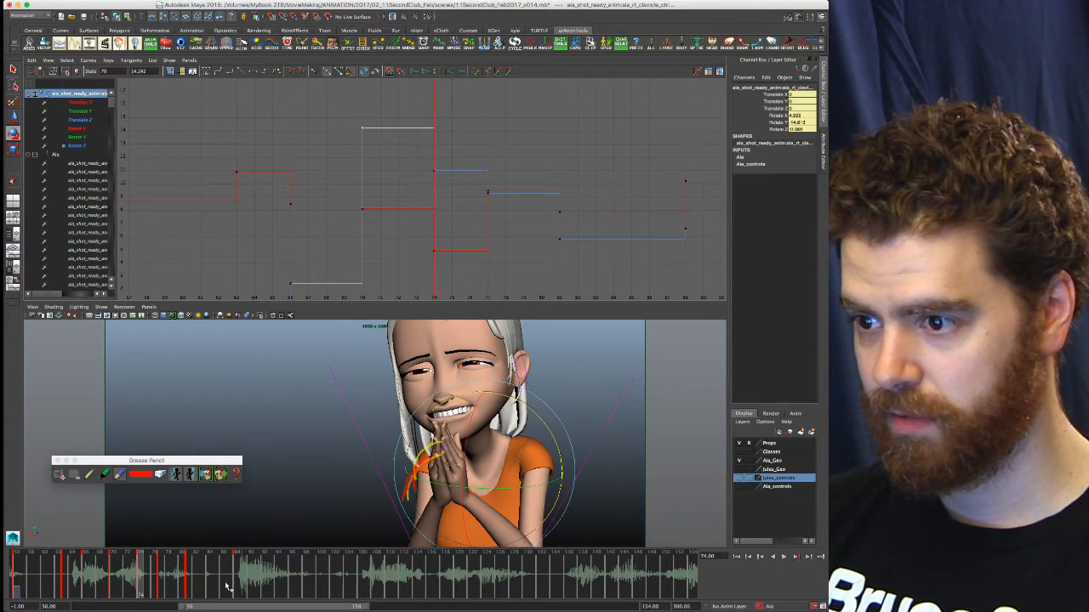
{"action": "key", "text": "."}
{"action": "key", "text": "."}
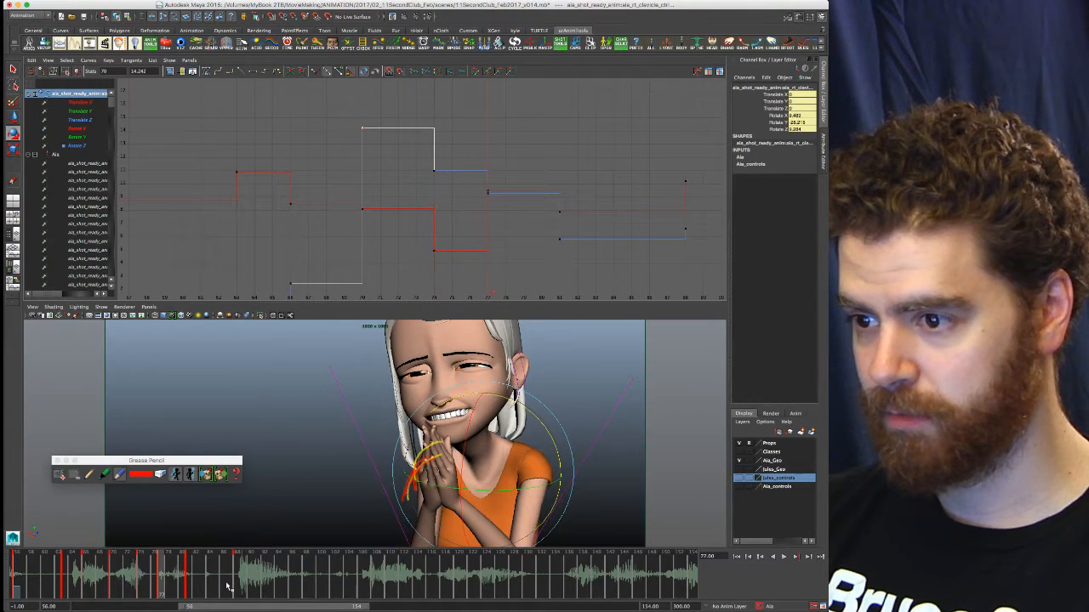
Isolate the right clavicle's Rotate Z curve in the Graph Editor
{"action": "left_click_drag", "start_coordinate": [79, 129], "coordinate": [83, 147]}
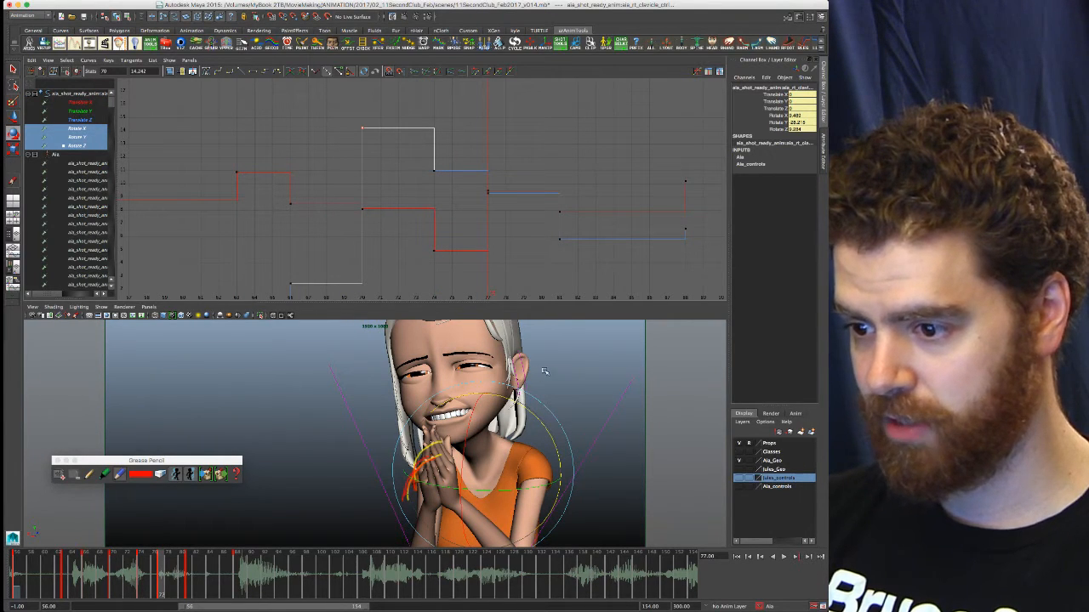
{"action": "left_click", "coordinate": [551, 427]}
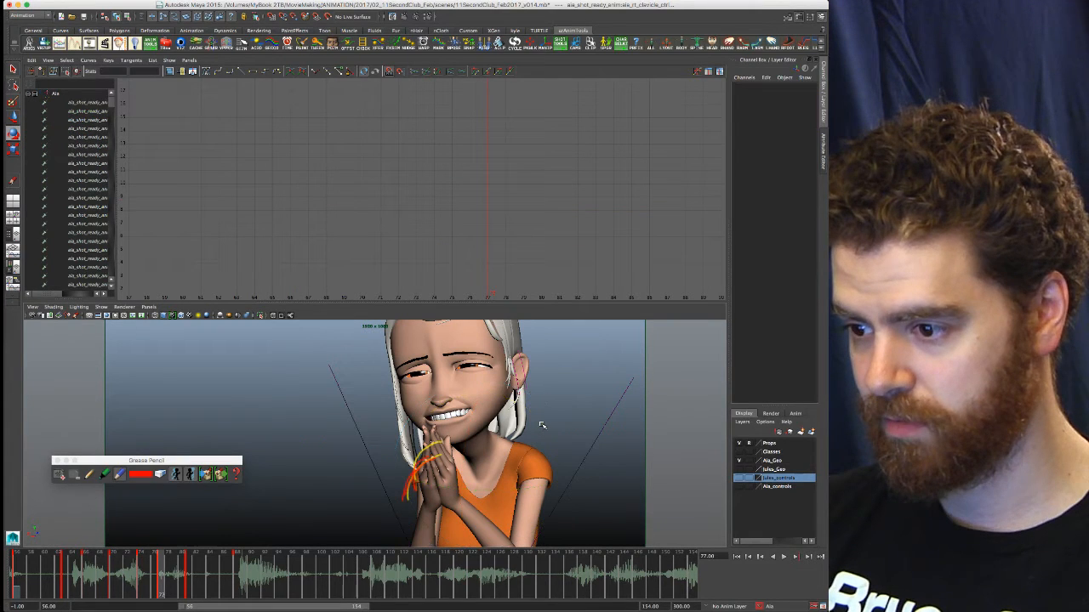
{"action": "key", "text": "w"}
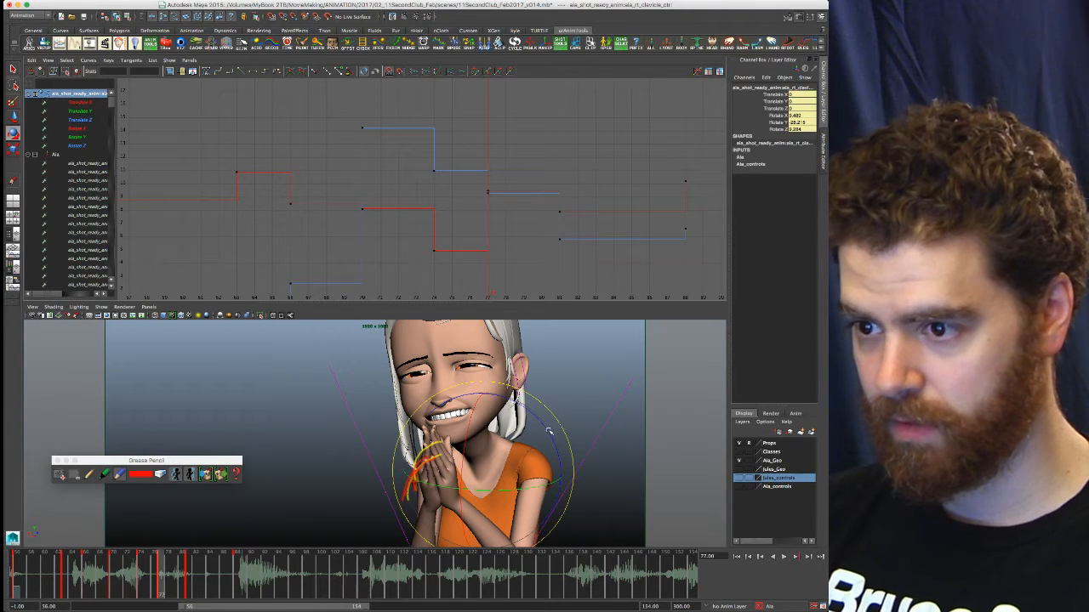
{"action": "left_click", "coordinate": [79, 145]}
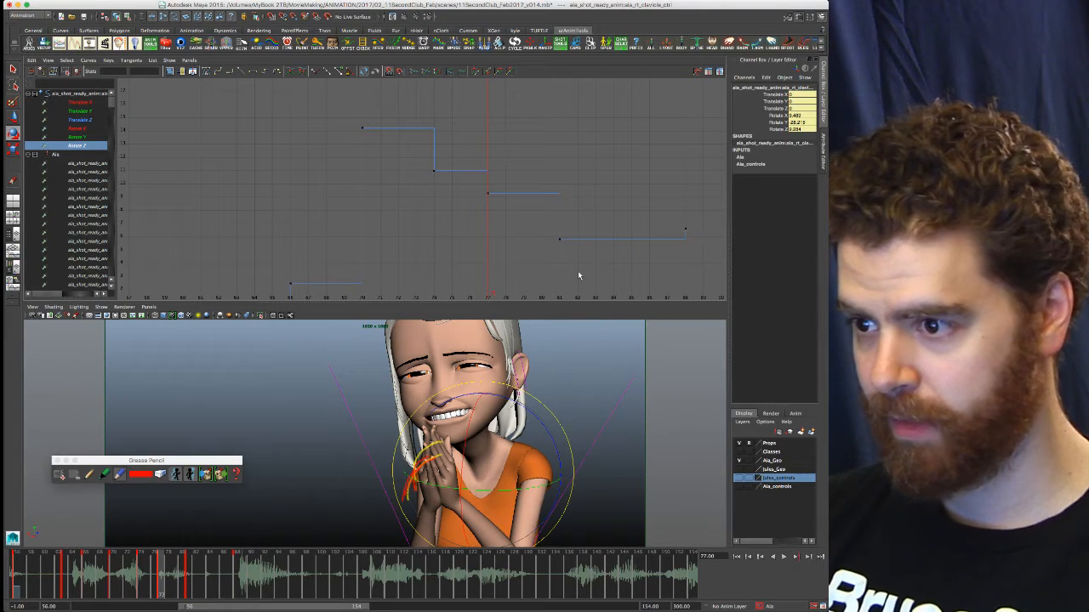
Compare the Rotate Z values with the shoulder's poses at the keys from frame 74 to 81, ending on frame 74
{"action": "key", "text": "period"}
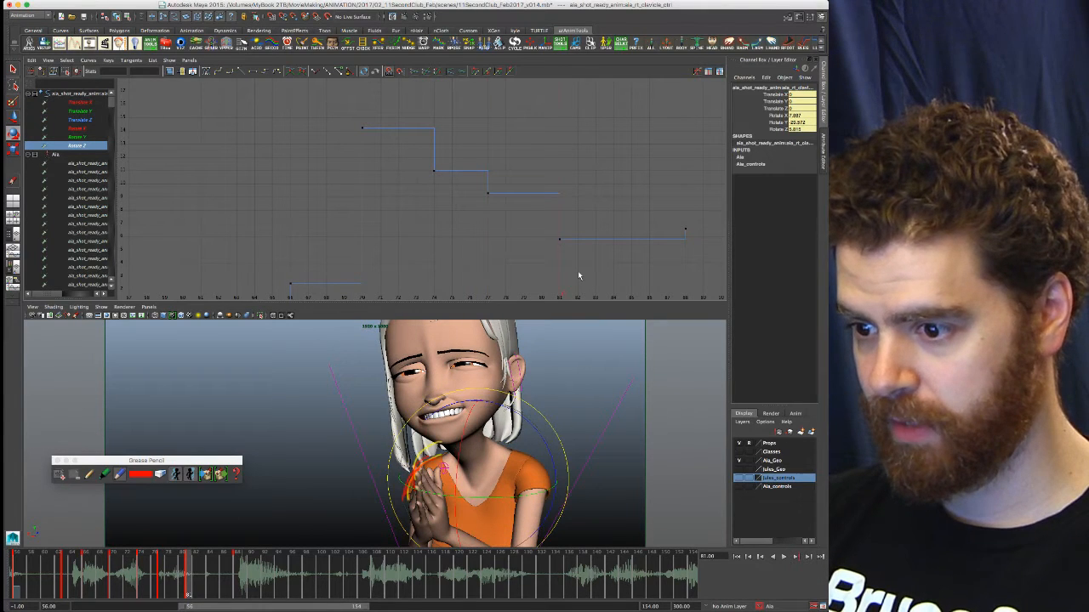
{"action": "key", "text": "comma"}
{"action": "key", "text": "period"}
{"action": "key", "text": "comma"}
{"action": "key", "text": "comma"}
{"action": "key", "text": "comma"}
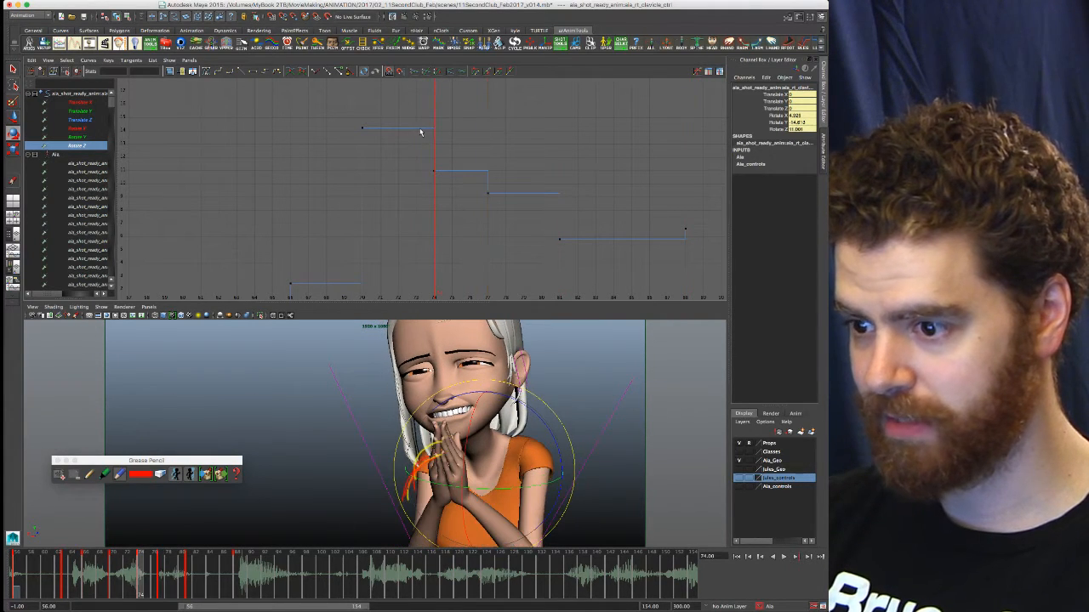
Lower the right clavicle's Rotate Z key at frame 77 to 7.152 in the Graph Editor
{"action": "key", "text": "period"}
{"action": "key", "text": "period"}
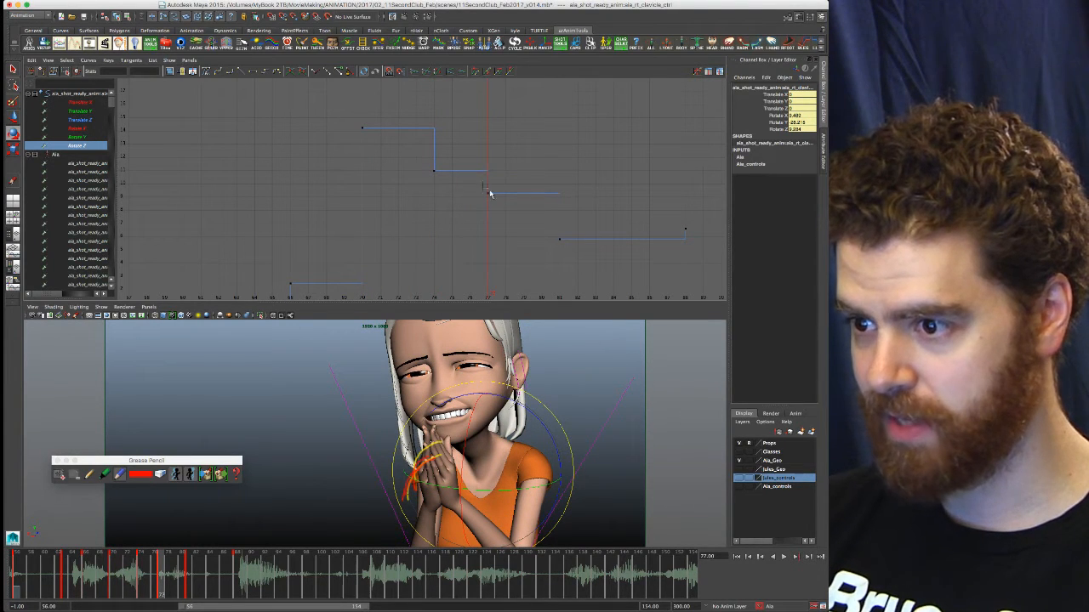
{"action": "left_click_drag", "start_coordinate": [501, 208], "coordinate": [502, 209]}
{"action": "key", "text": "w"}
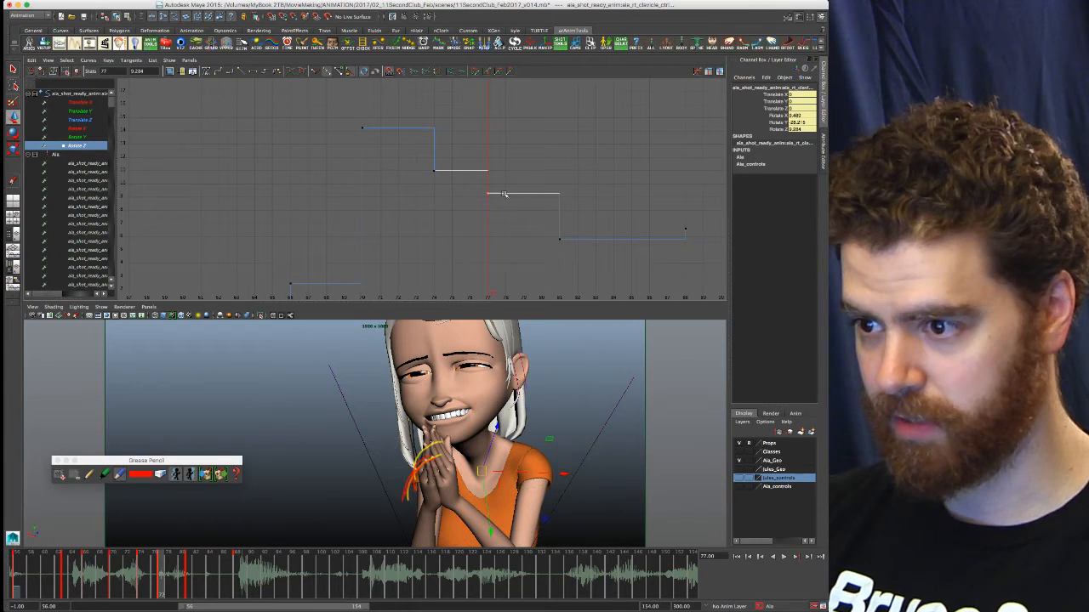
{"action": "middle_click_drag", "start_coordinate": [504, 179], "coordinate": [504, 212], "text": "shift"}
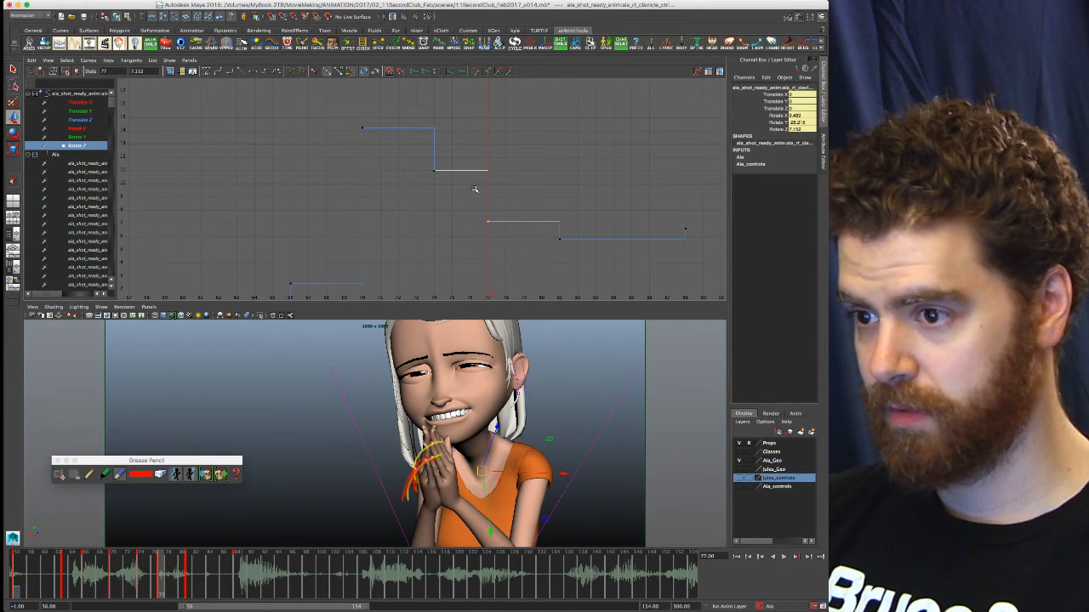
Compare the keys from frame 70 to 77, and raise the clavicle's Rotate Z key at frame 74 to 12.248
{"action": "key", "text": "comma"}
{"action": "key", "text": "comma"}
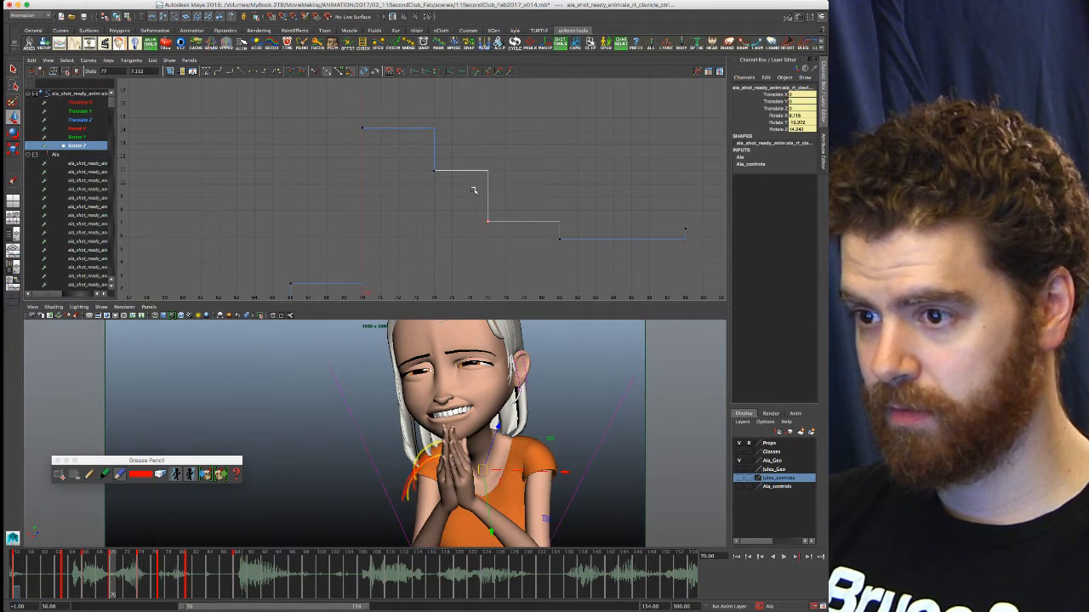
{"action": "key", "text": "period"}
{"action": "key", "text": "comma"}
{"action": "key", "text": "comma"}
{"action": "key", "text": "period"}
{"action": "key", "text": "period"}
{"action": "left_click_drag", "start_coordinate": [427, 162], "coordinate": [449, 196]}
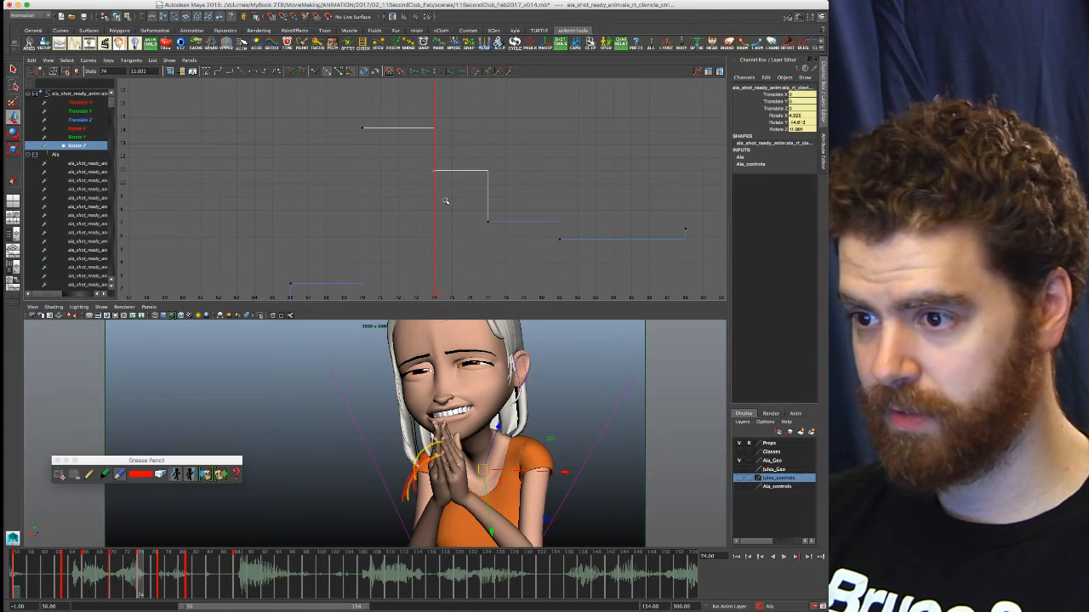
{"action": "middle_click_drag", "start_coordinate": [445, 187], "coordinate": [445, 181], "text": "shift"}
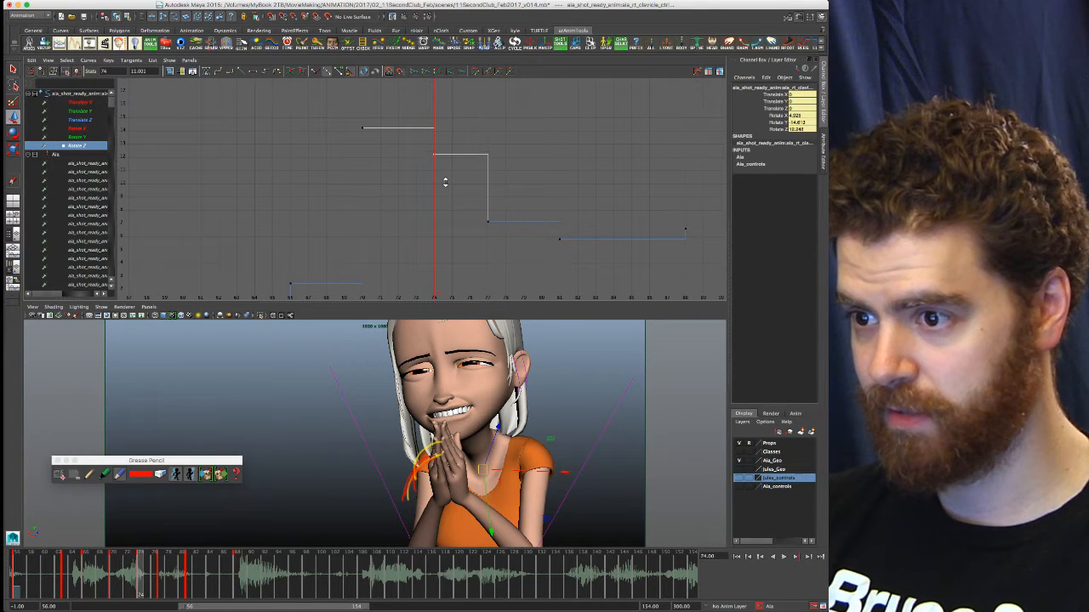
Step back and forth through the keys from frame 70 to 81 to check the shoulder's spacing against the Rotate Z curve
{"action": "key", "text": "comma"}
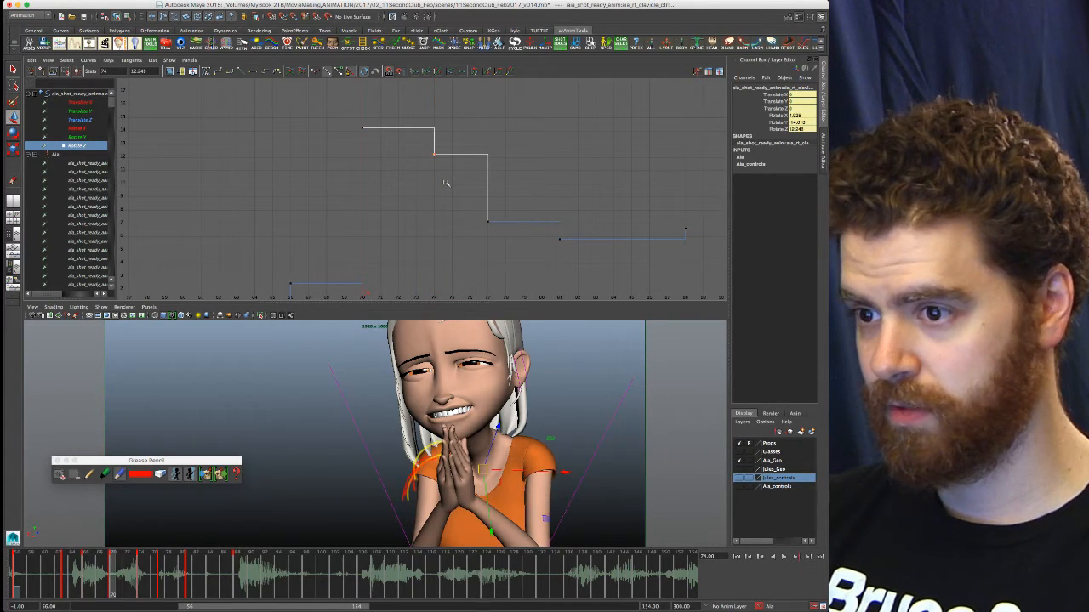
{"action": "key", "text": "comma"}
{"action": "key", "text": "period"}
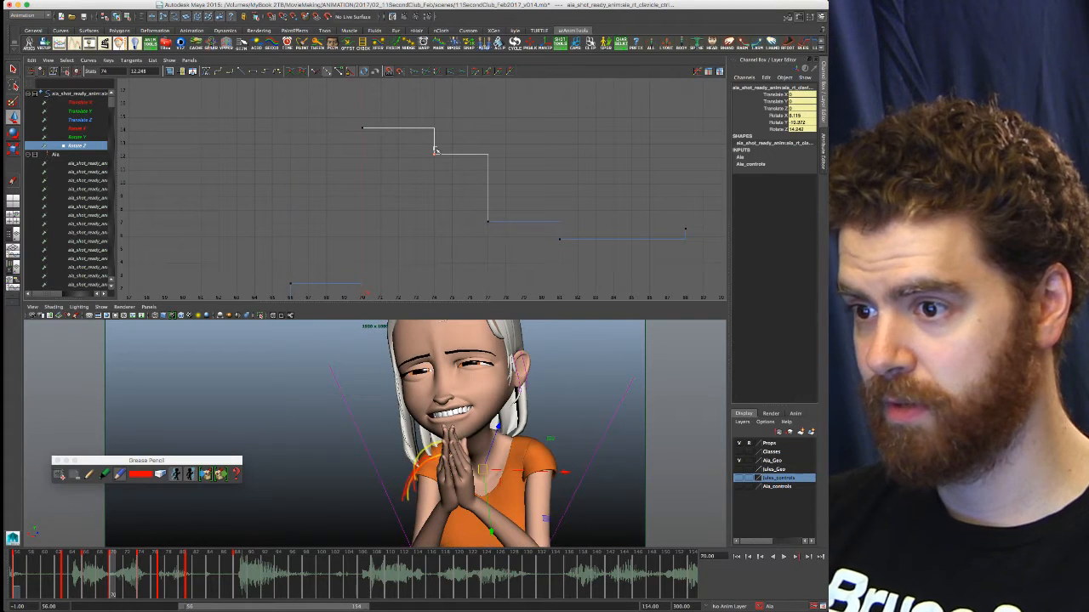
{"action": "key", "text": "period"}
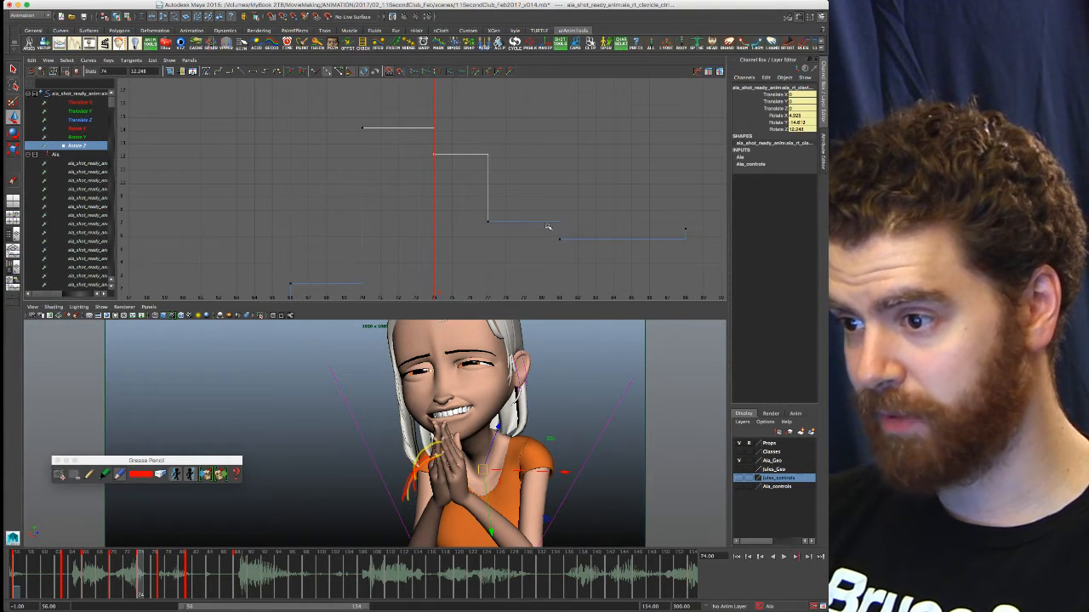
{"action": "key", "text": "period"}
{"action": "key", "text": "period"}
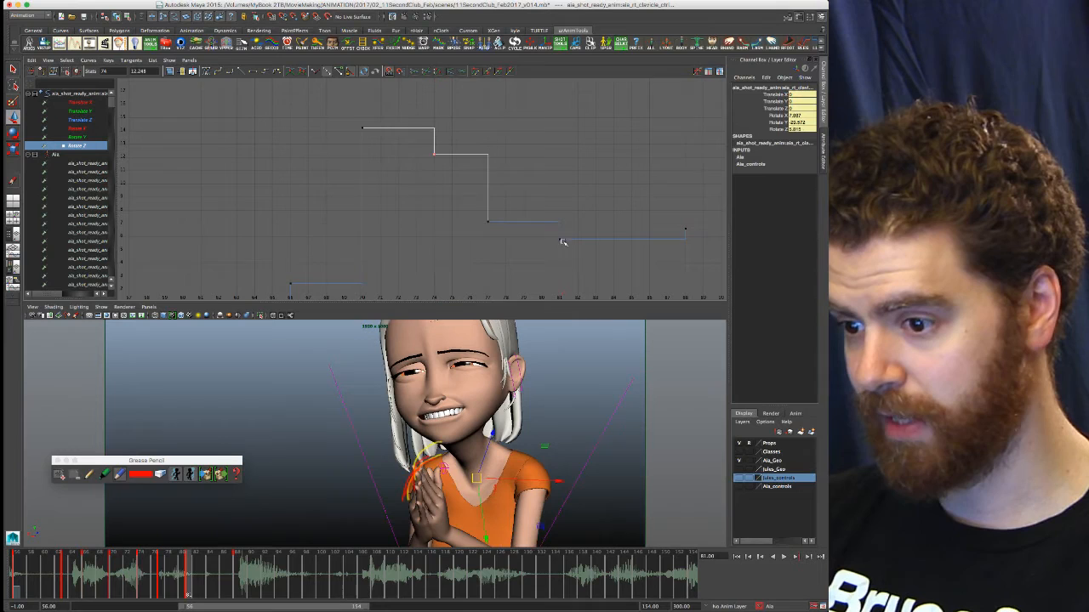
{"action": "key", "text": "comma"}
{"action": "key", "text": "period"}
{"action": "key", "text": "comma"}
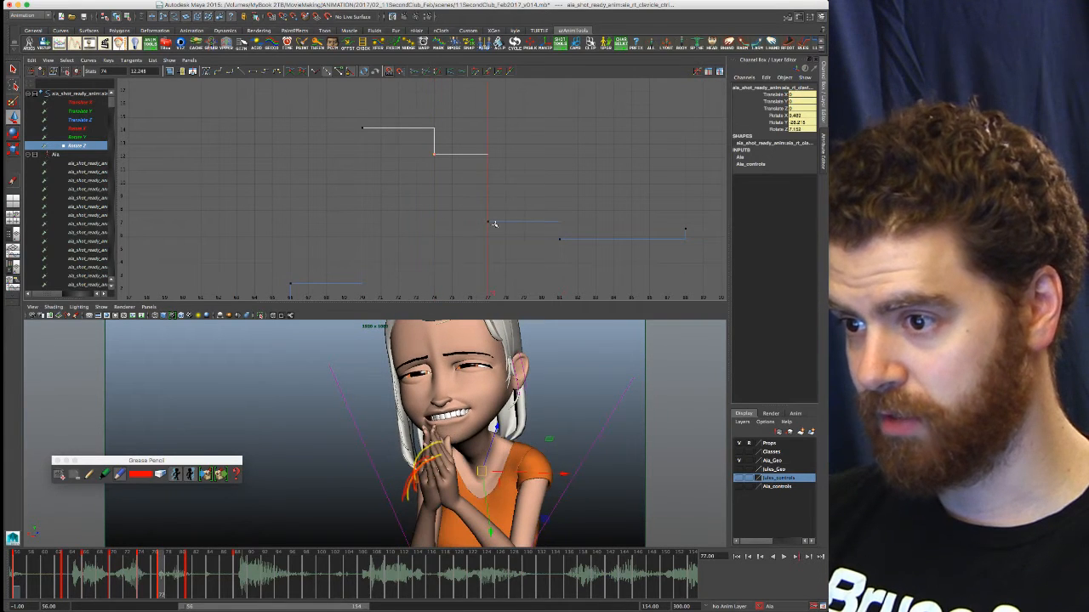
{"action": "key", "text": "period"}
{"action": "key", "text": "comma"}
{"action": "key", "text": "comma"}
{"action": "key", "text": "period"}
{"action": "key", "text": "period"}
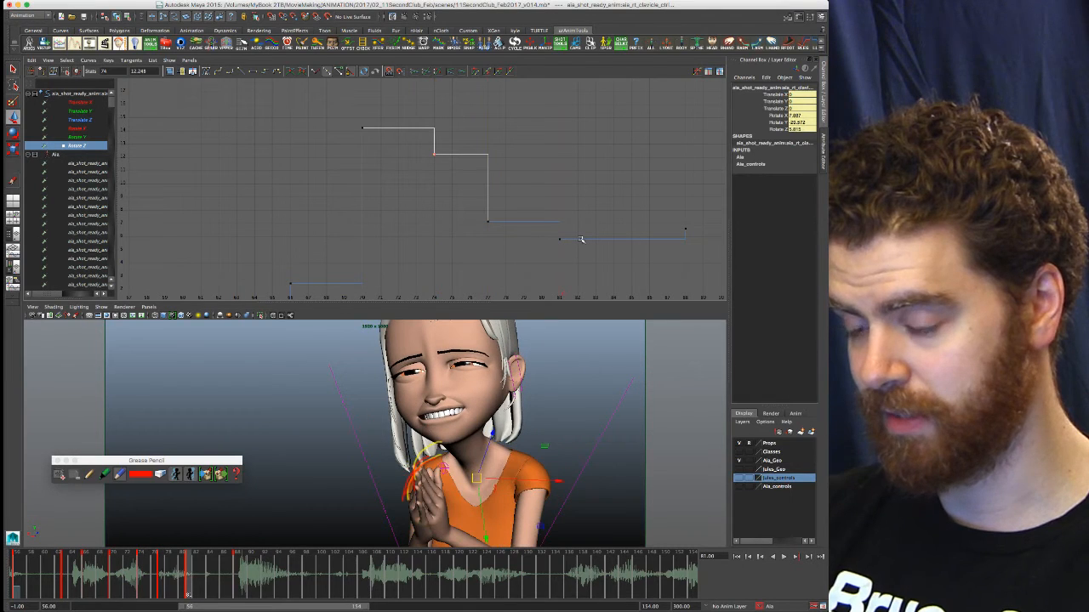
Compare the shoulder's poses at the keys on frames 81 and 88, ending on frame 81
{"action": "key", "text": "period"}
{"action": "key", "text": "comma"}
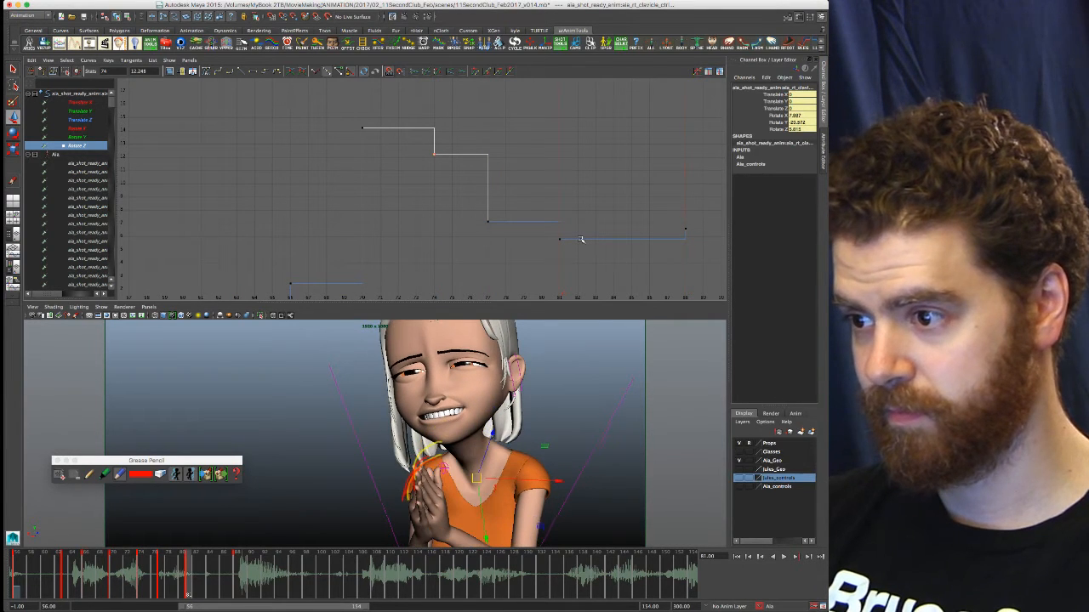
{"action": "key", "text": "period"}
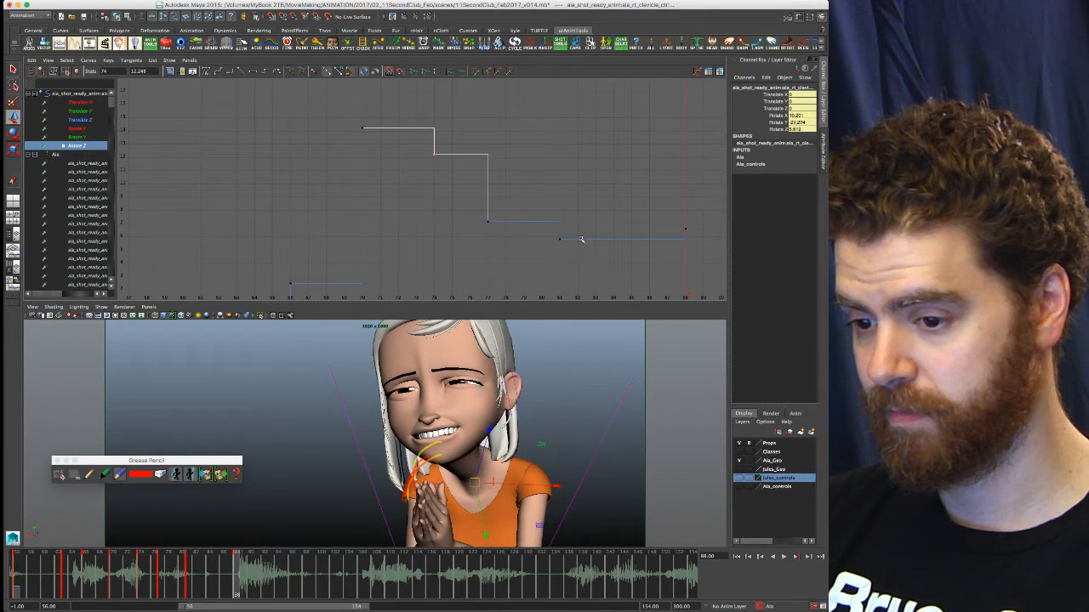
{"action": "key", "text": "comma"}
{"action": "key", "text": "comma"}
{"action": "key", "text": "period"}
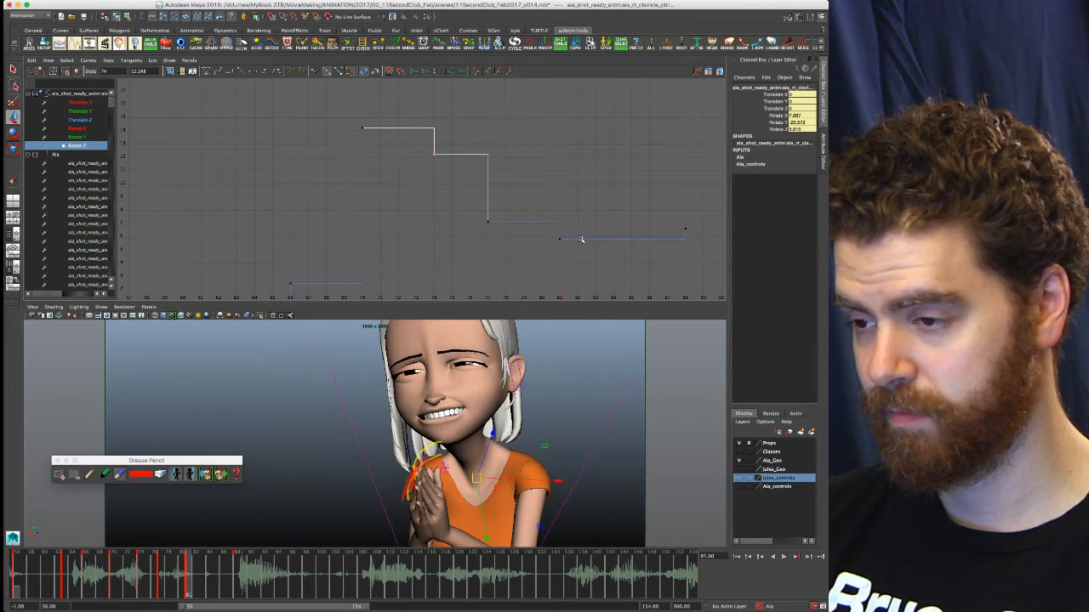
Enlarge the camera view to fill the workspace and playblast the timeline range from frame 56 to 104
{"action": "left_click", "coordinate": [341, 587]}
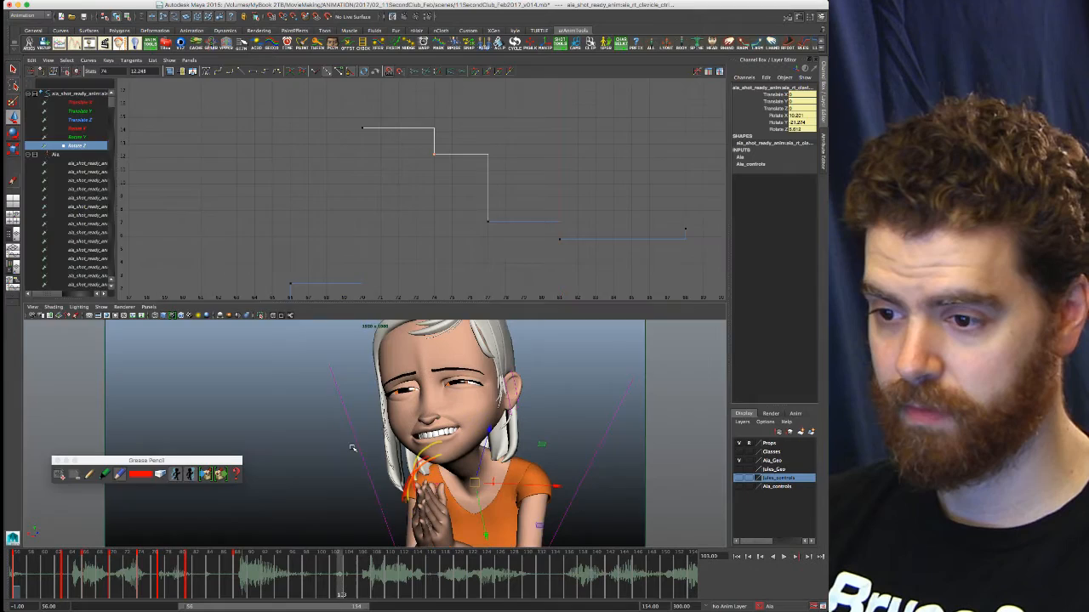
{"action": "key", "text": "space"}
{"action": "left_click_drag", "start_coordinate": [86, 597], "coordinate": [14, 586], "text": "shift"}
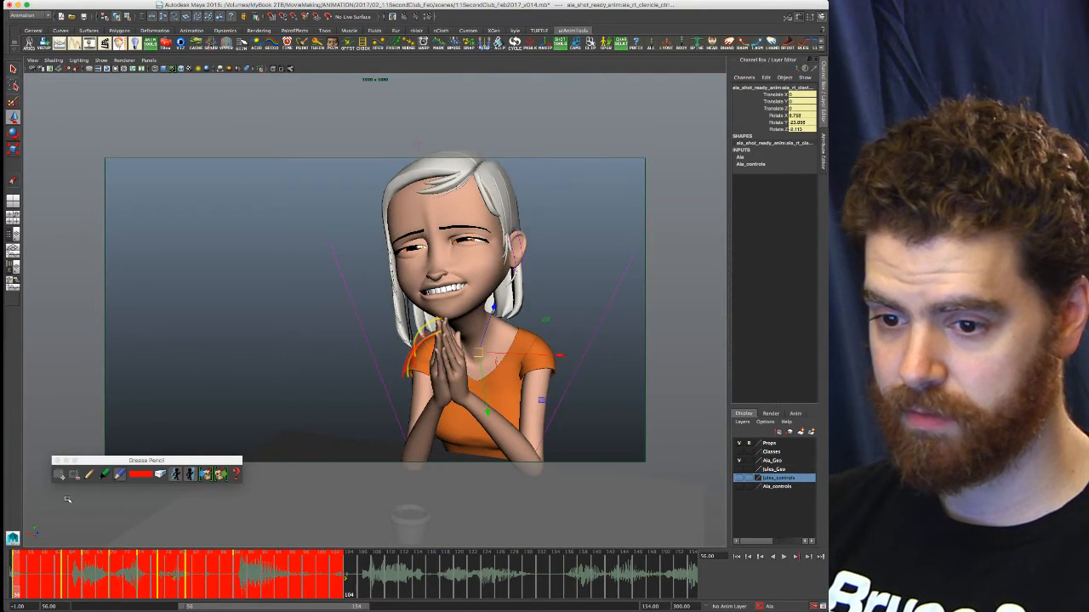
{"action": "right_click", "coordinate": [54, 575]}
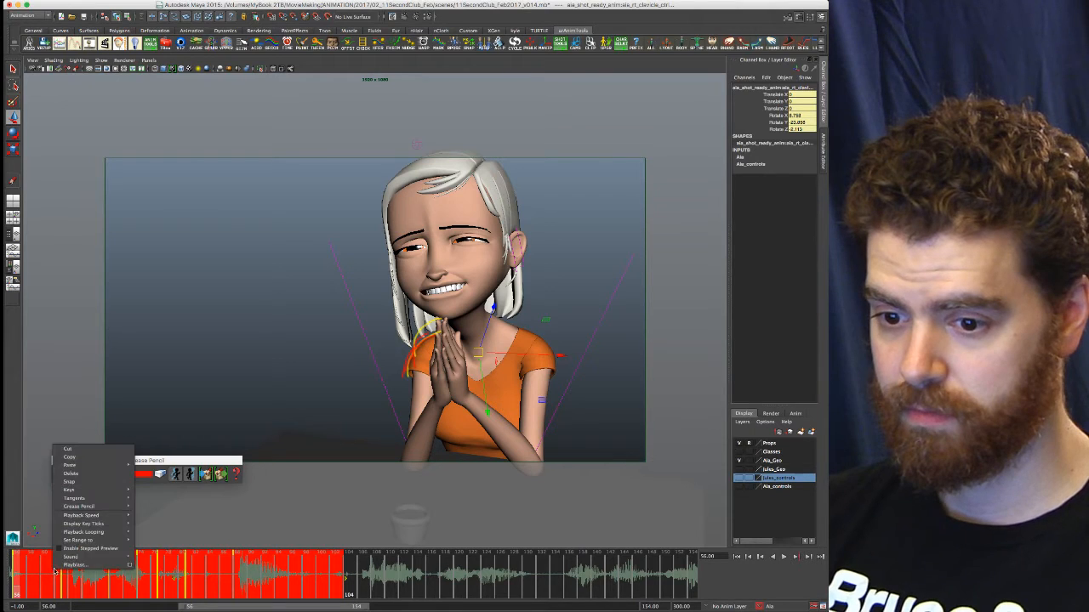
{"action": "left_click", "coordinate": [74, 566]}
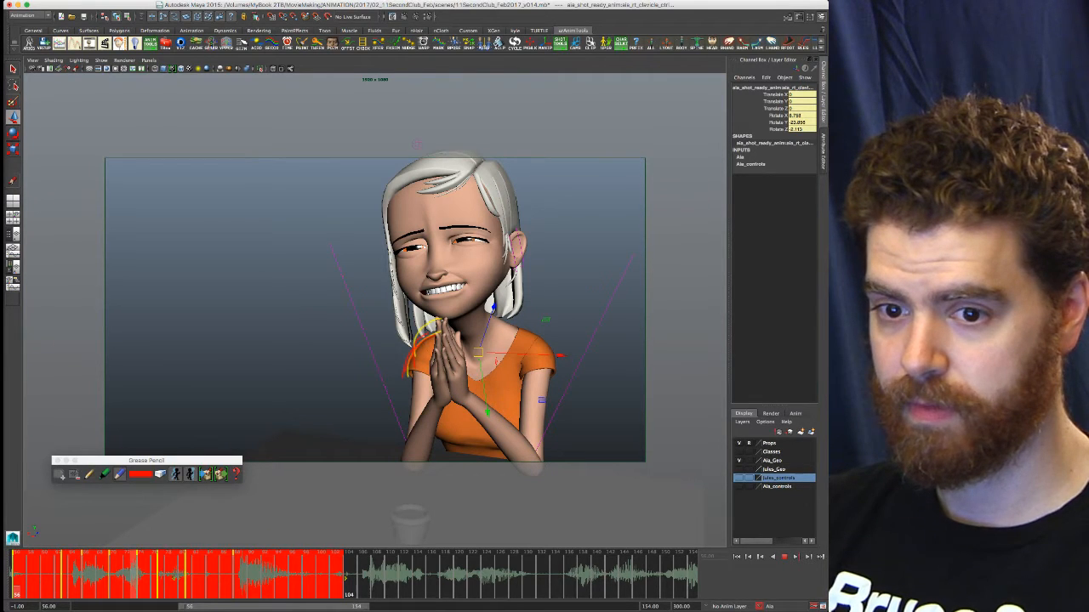
Arrange the character picker and the tweening tool windows beside the woman in the camera view
{"action": "mouse_move", "coordinate": [2, 319]}
{"action": "left_mouse_down"}
{"action": "mouse_move", "coordinate": [136, 319]}
{"action": "mouse_move", "coordinate": [154, 330]}
{"action": "left_mouse_up"}
{"action": "left_click_drag", "start_coordinate": [2, 58], "coordinate": [215, 20]}
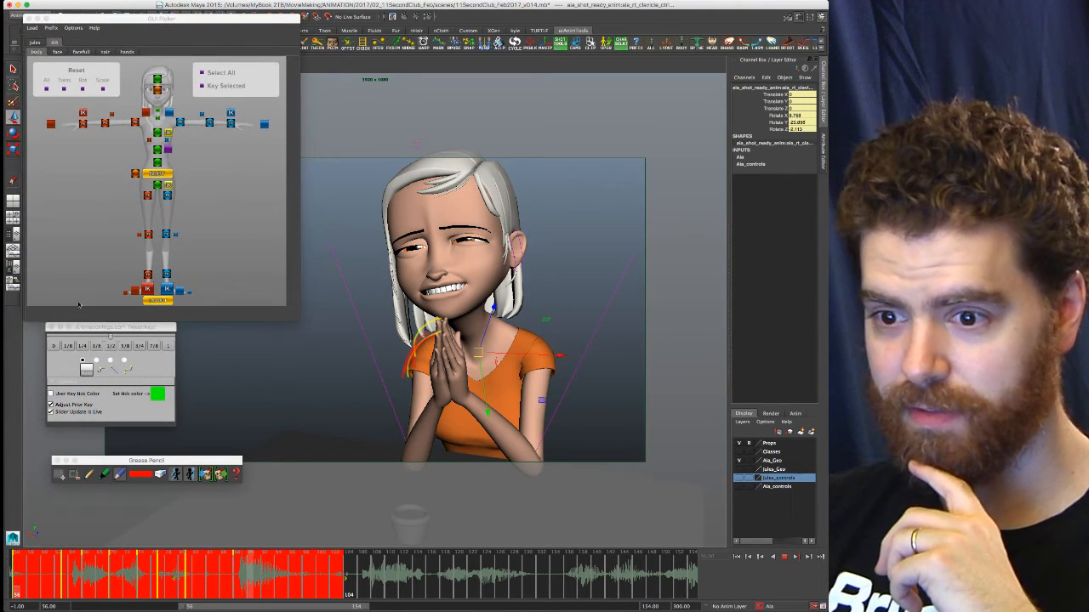
{"action": "left_click_drag", "start_coordinate": [109, 330], "coordinate": [96, 342]}
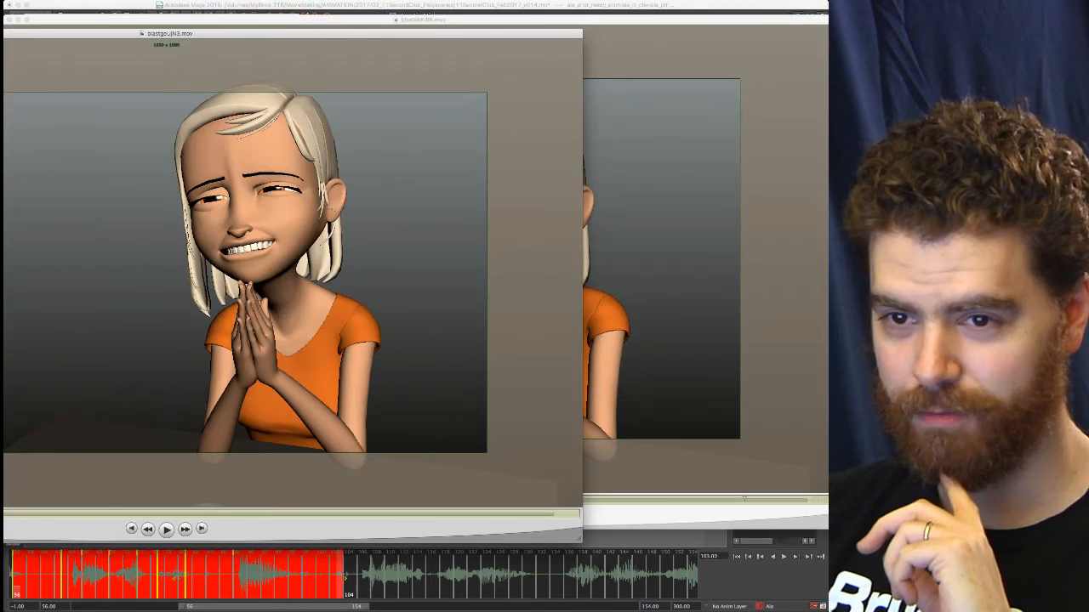
Bring the playblast movie fully into view, play it to review the shoulder motion, and stop playback
{"action": "left_click_drag", "start_coordinate": [3, 37], "coordinate": [152, 14]}
{"action": "key", "text": "super+Tab"}
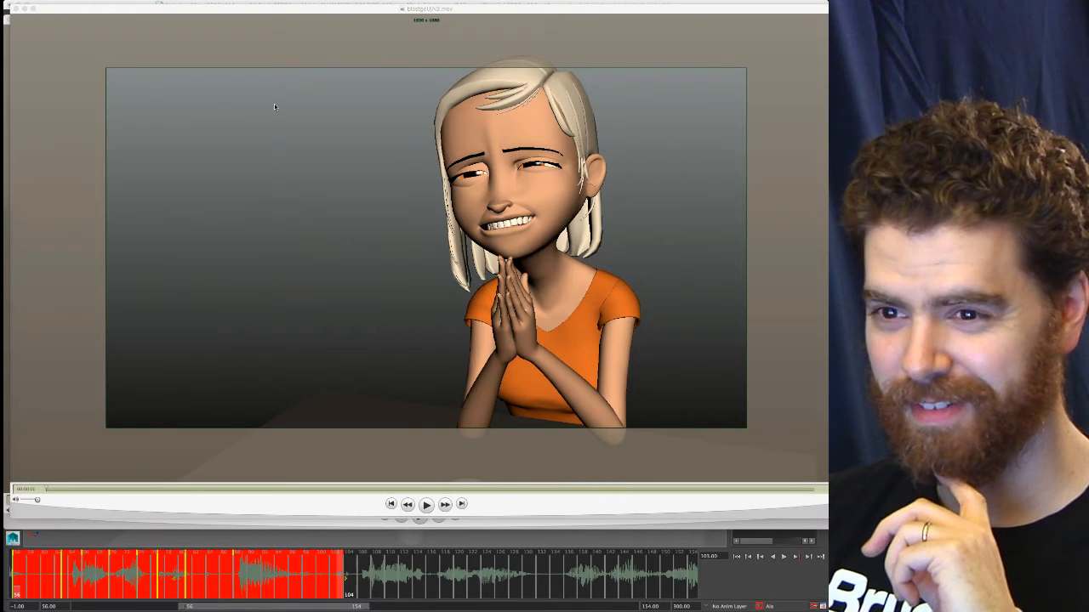
{"action": "left_click", "coordinate": [303, 12]}
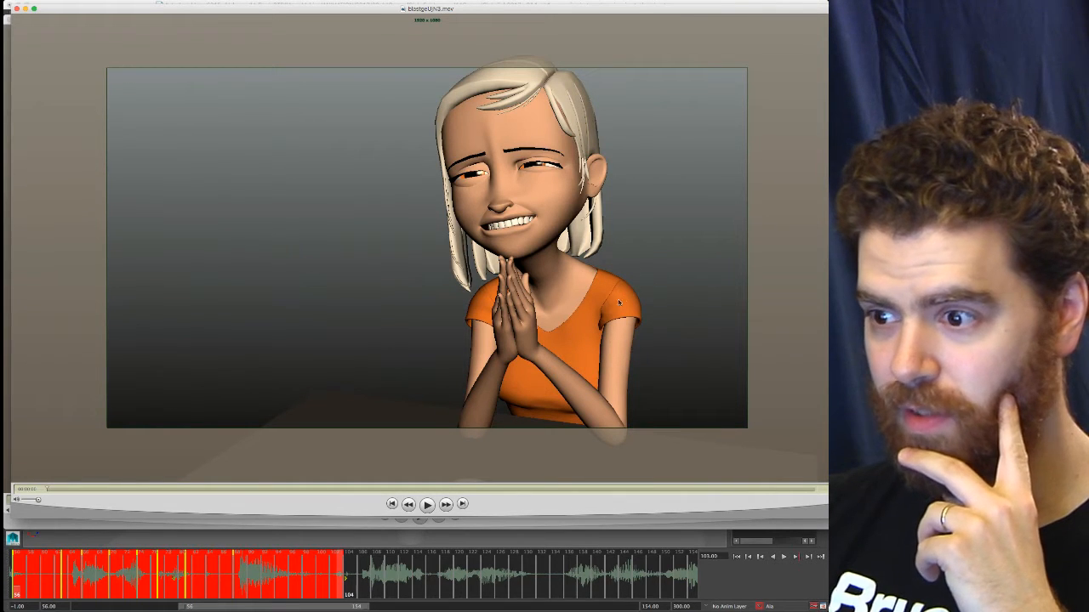
{"action": "left_click", "coordinate": [427, 505]}
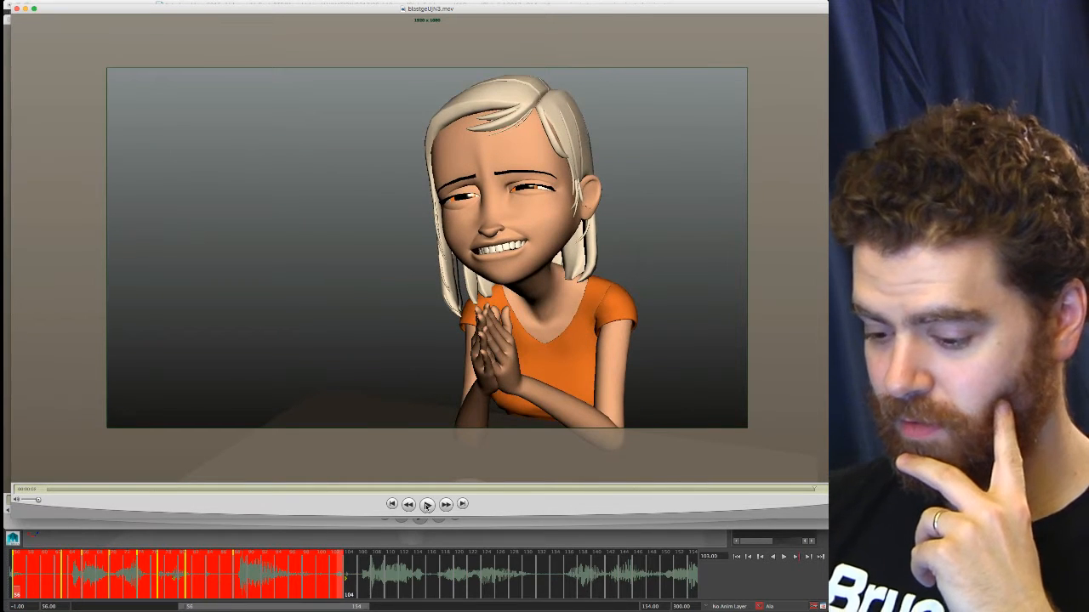
{"action": "left_click", "coordinate": [427, 504]}
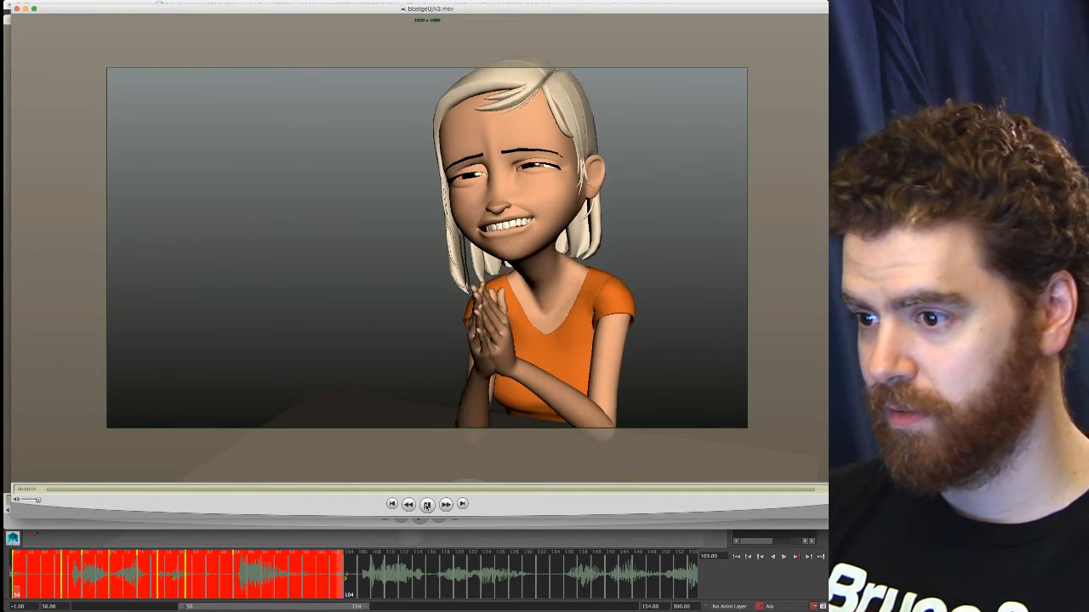
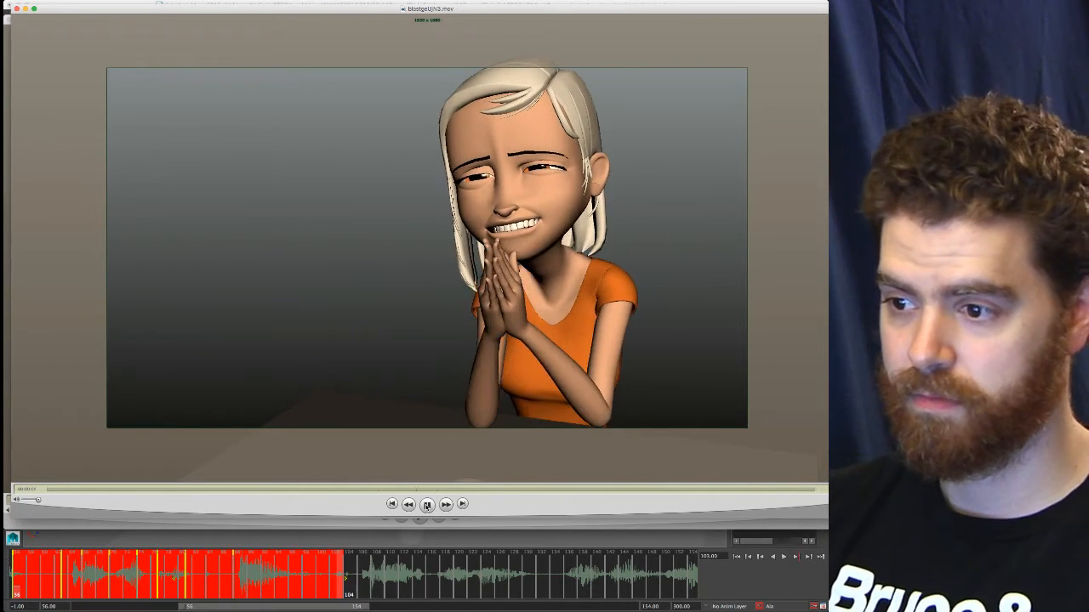
{"action": "left_click", "coordinate": [427, 505]}
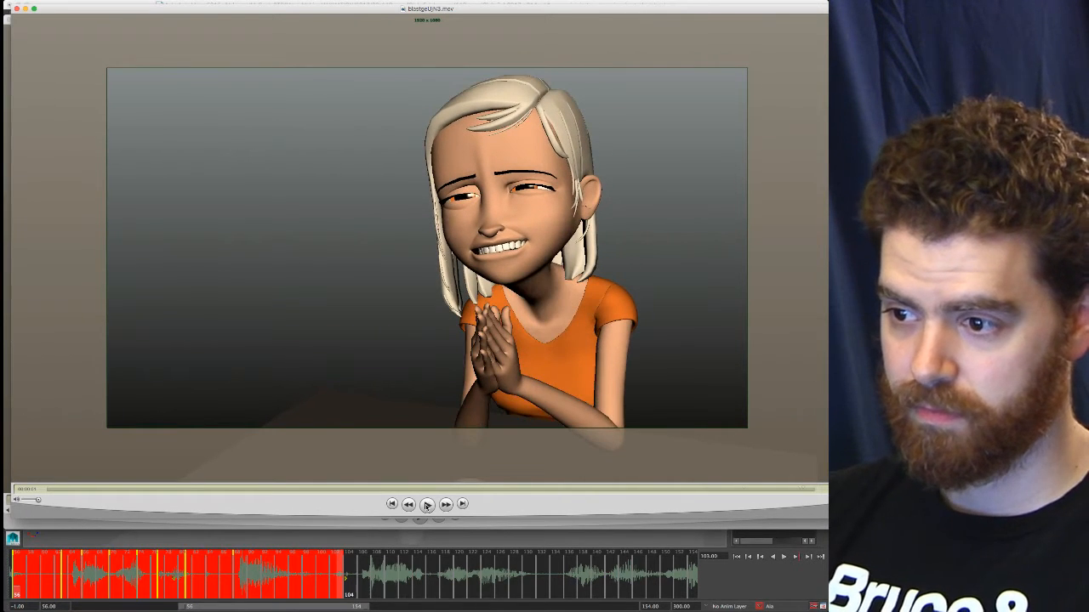
Switch back to Maya and compare the woman's poses at the keys on frames 77, 81 and 88, ending on frame 81
{"action": "left_click", "coordinate": [209, 572]}
{"action": "left_click", "coordinate": [193, 577]}
{"action": "key", "text": "period"}
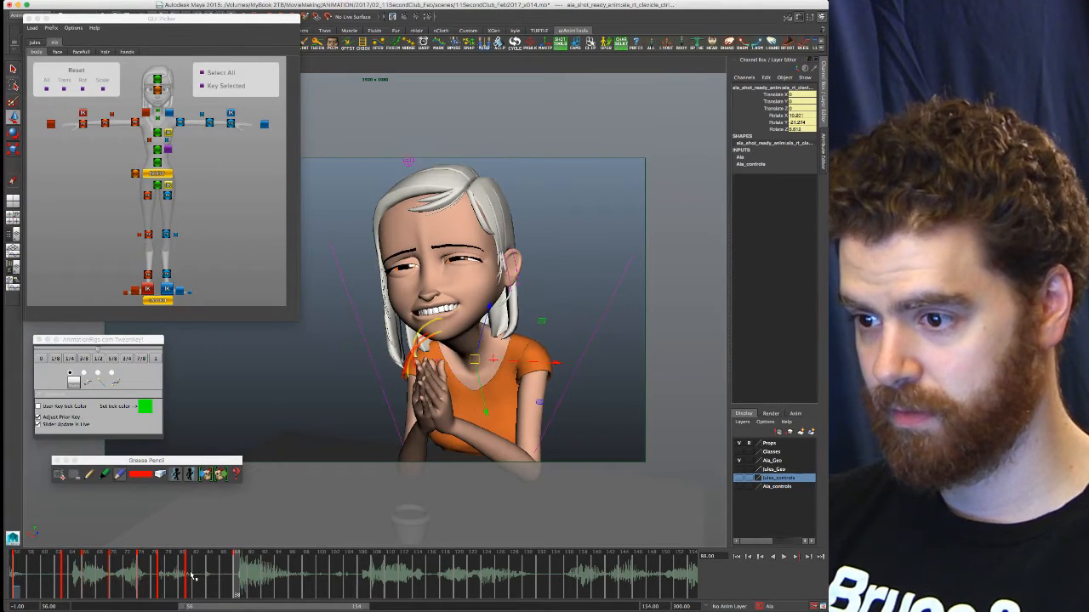
{"action": "key", "text": "comma"}
{"action": "key", "text": "comma"}
{"action": "key", "text": "period"}
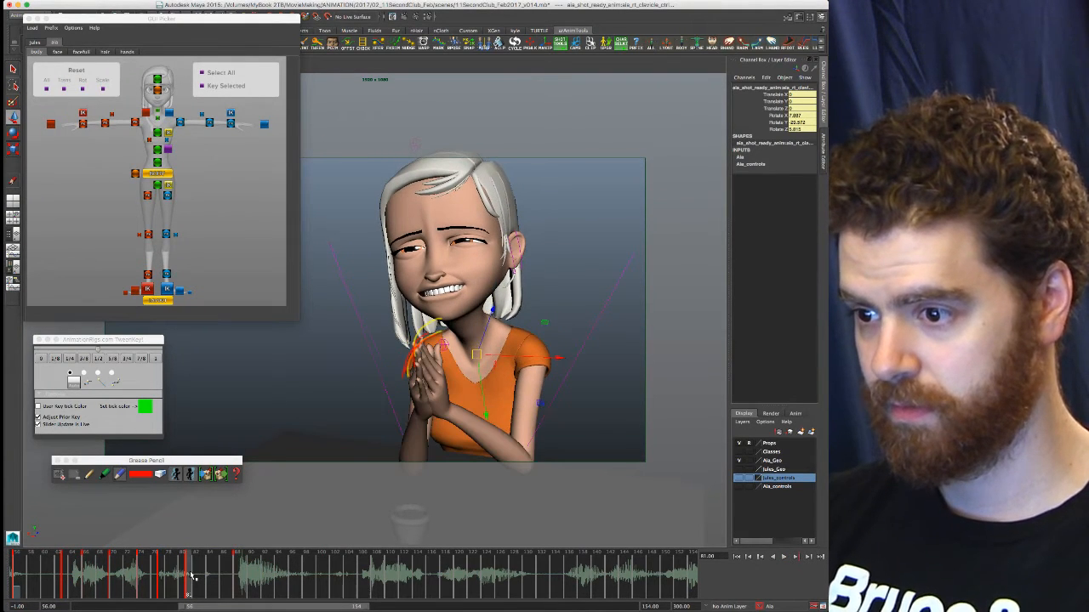
{"action": "key", "text": "period"}
{"action": "key", "text": "comma"}
{"action": "key", "text": "period"}
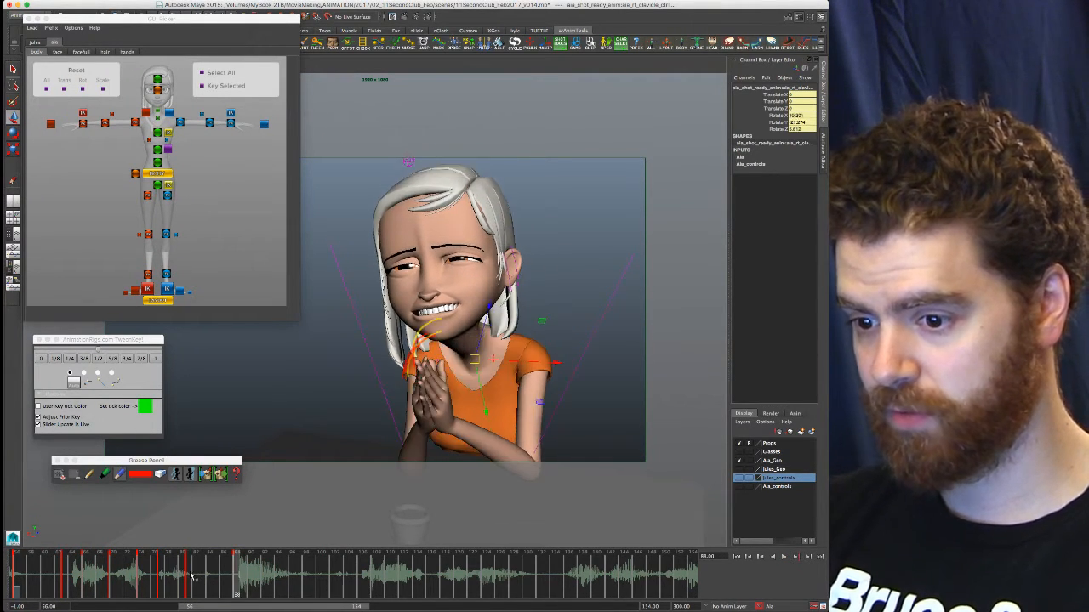
{"action": "key", "text": "comma"}
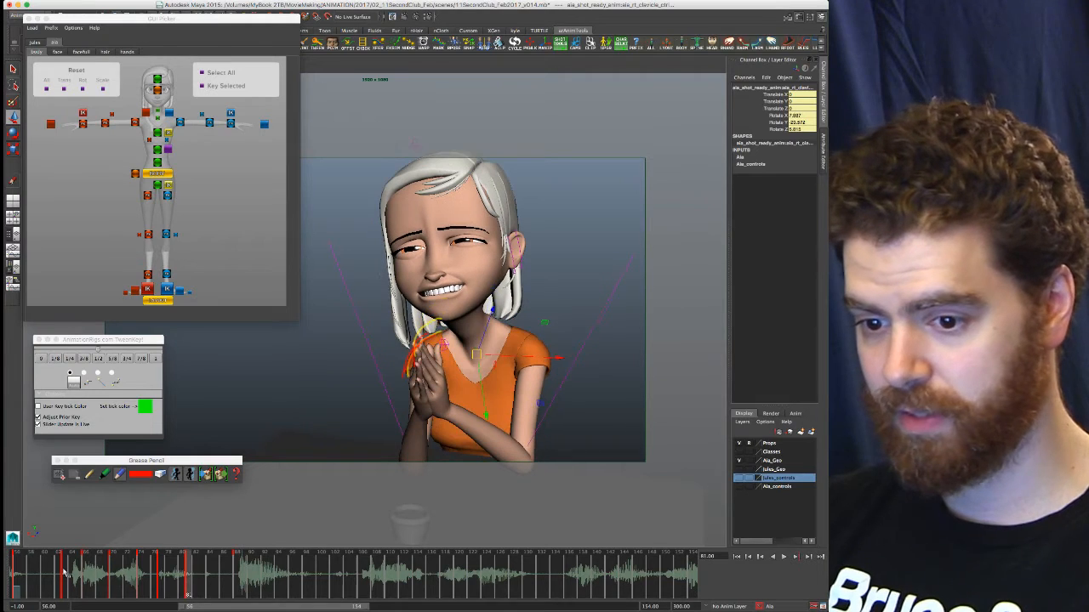
Delete the Grease Pencil frame holding the shoulder arc at frame 56, and return to frame 81
{"action": "left_click", "coordinate": [18, 584]}
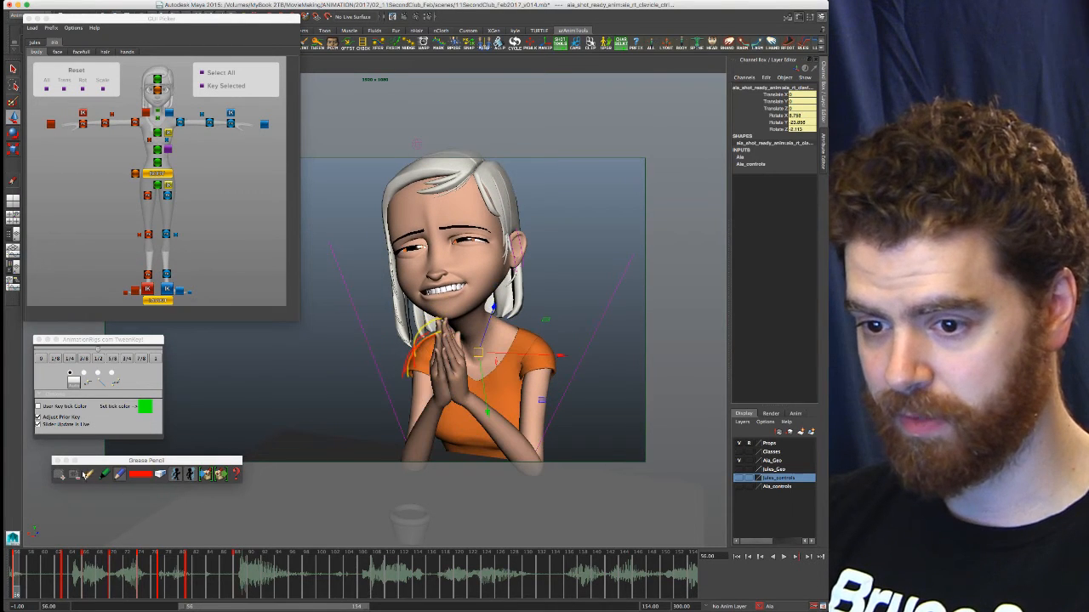
{"action": "left_click", "coordinate": [75, 476]}
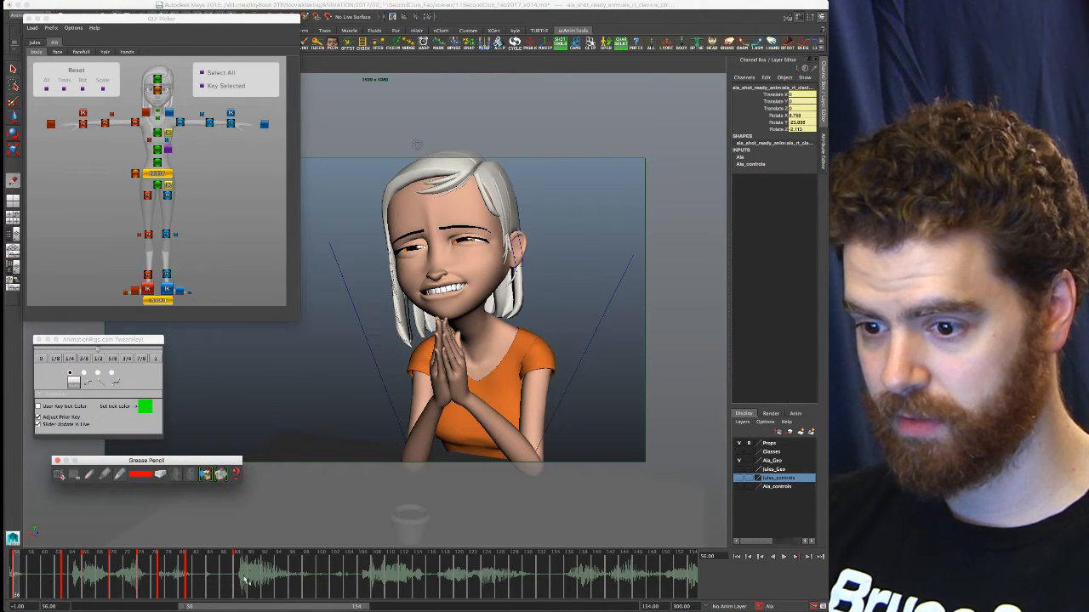
{"action": "left_click", "coordinate": [189, 575]}
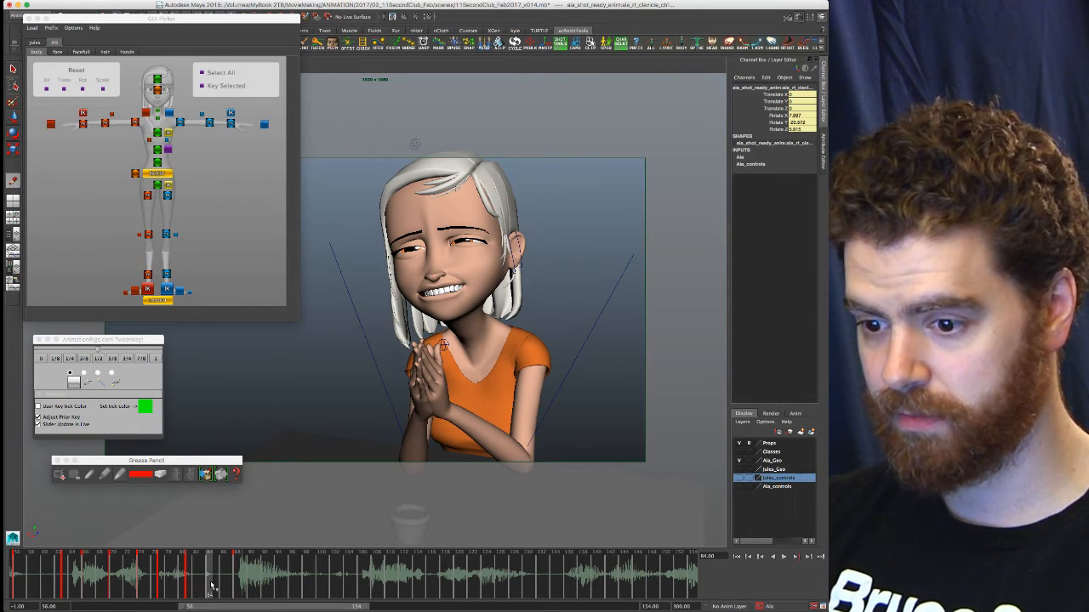
{"action": "key", "text": "."}
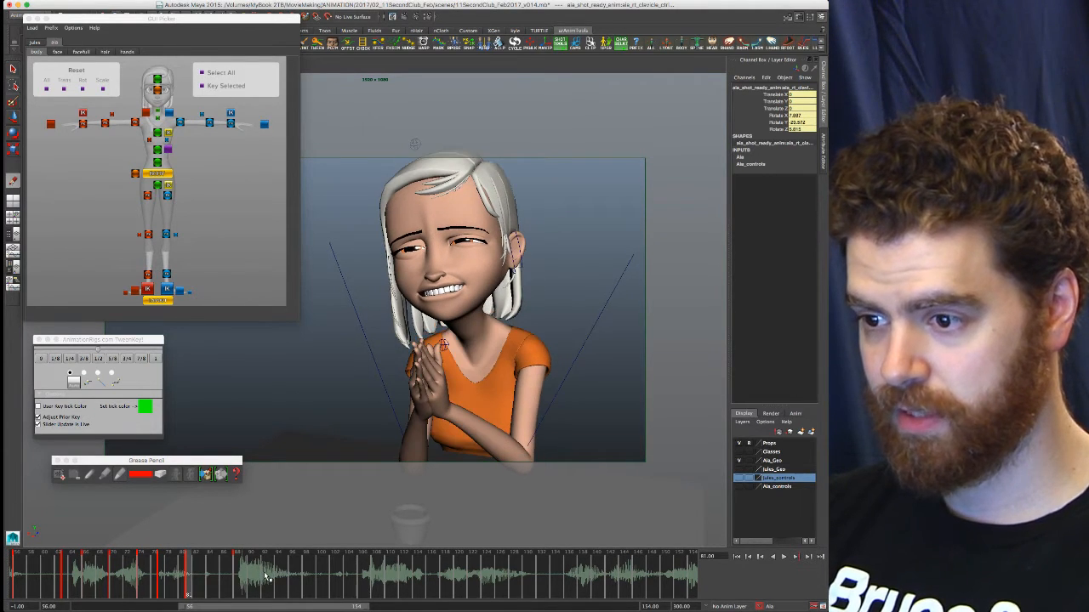
Compare the woman's clavicle poses at the keys on frames 77 and 81, check frame 84, and return to frame 81
{"action": "key", "text": "."}
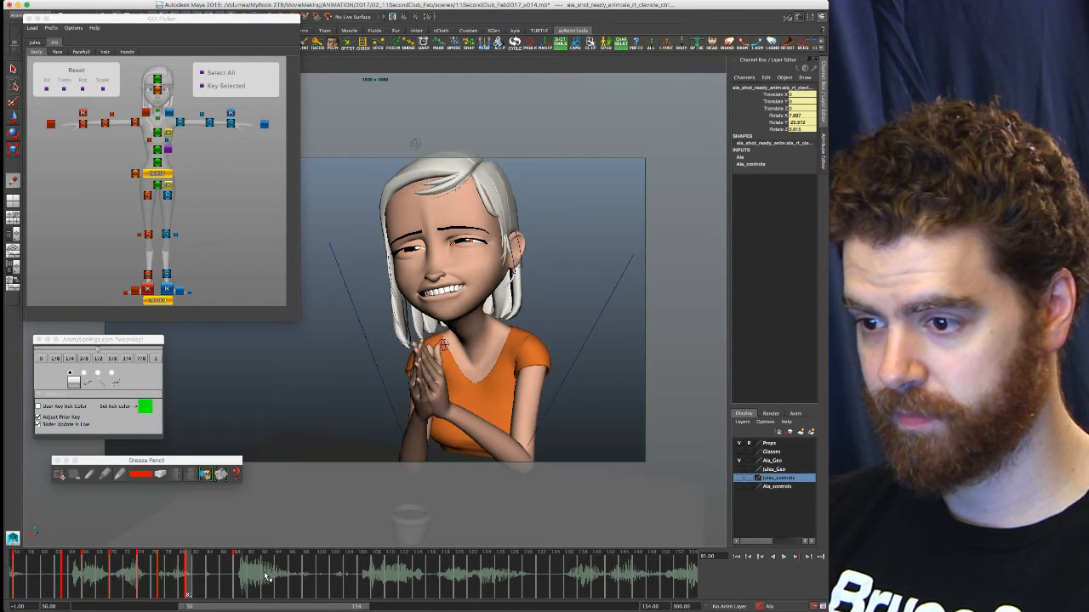
{"action": "key", "text": "."}
{"action": "key", "text": "."}
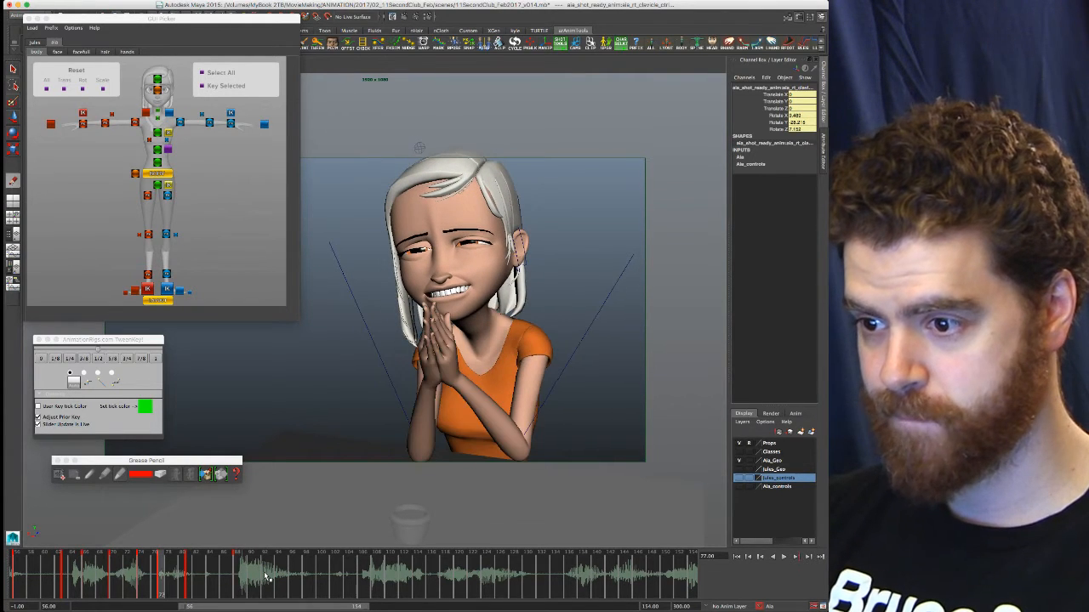
{"action": "key", "text": "."}
{"action": "key", "text": "."}
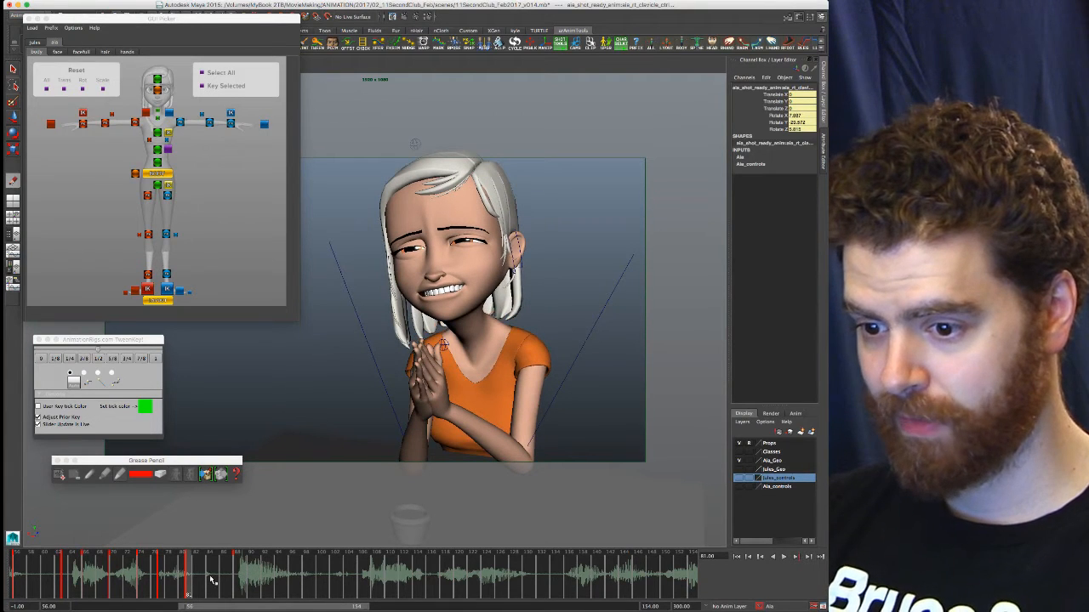
{"action": "left_click", "coordinate": [210, 580]}
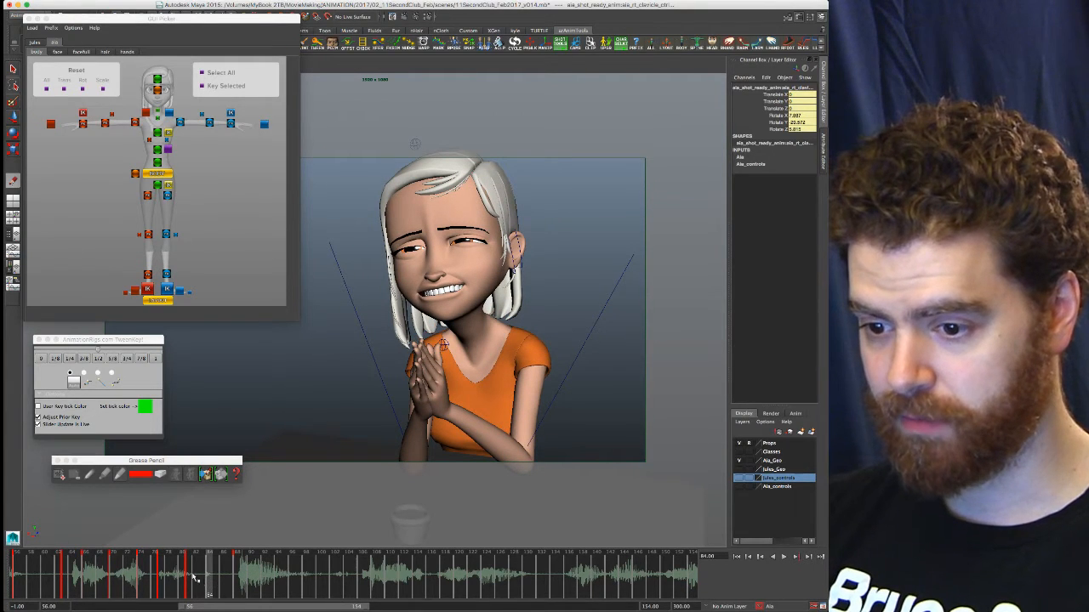
{"action": "left_click", "coordinate": [193, 578]}
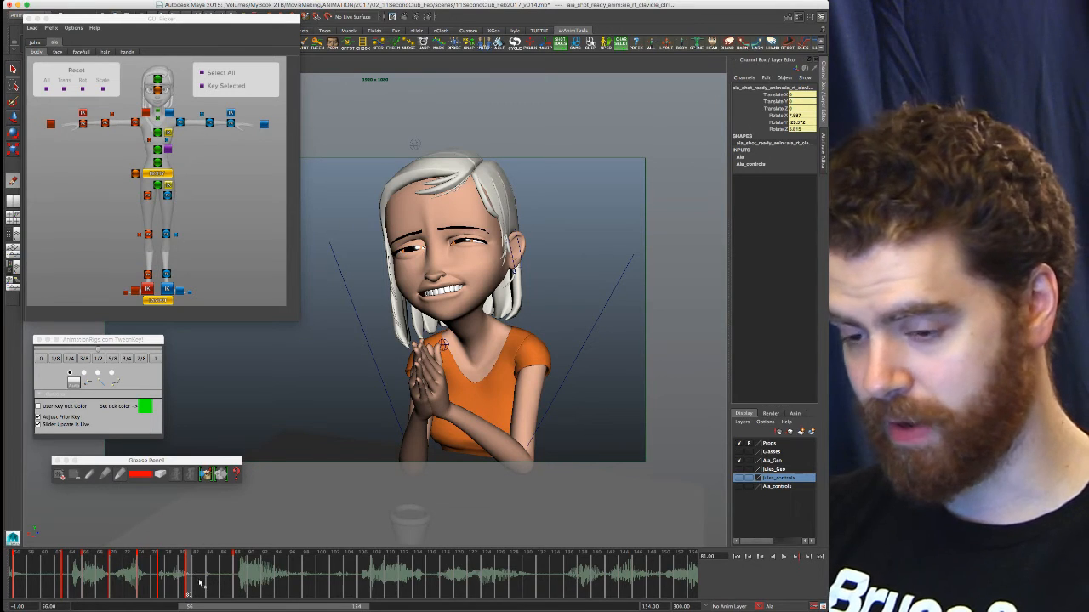
Advance one frame at a time from frame 81 to frame 88 to examine the held pose and its change, and return to frame 81
{"action": "key", "text": "alt+period"}
{"action": "key", "text": "alt+period"}
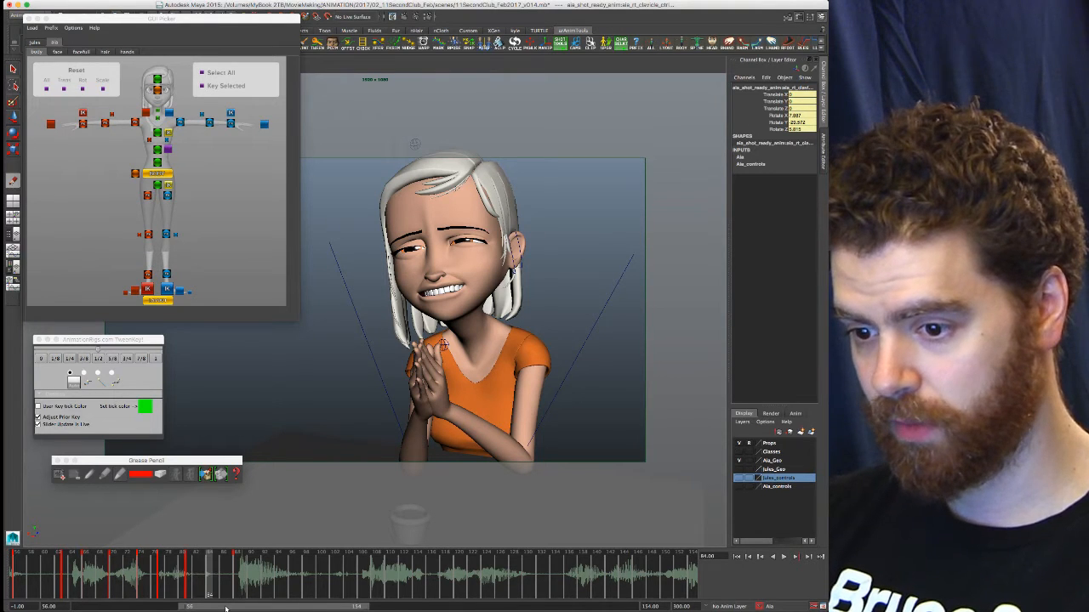
{"action": "key", "text": "alt+period"}
{"action": "key", "text": "alt+period"}
{"action": "key", "text": "alt+period"}
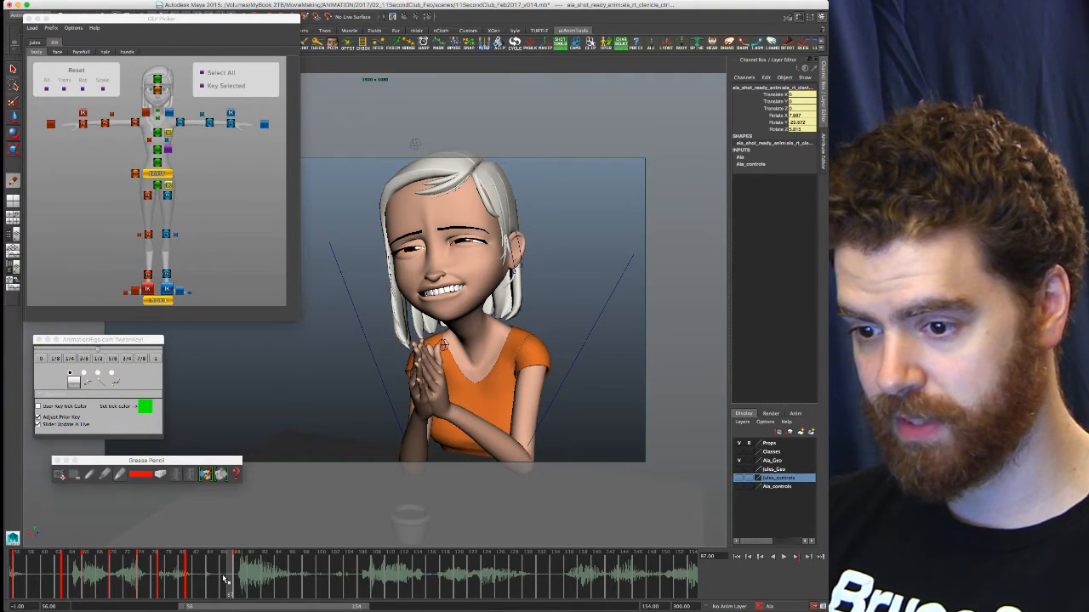
{"action": "key", "text": "alt+period"}
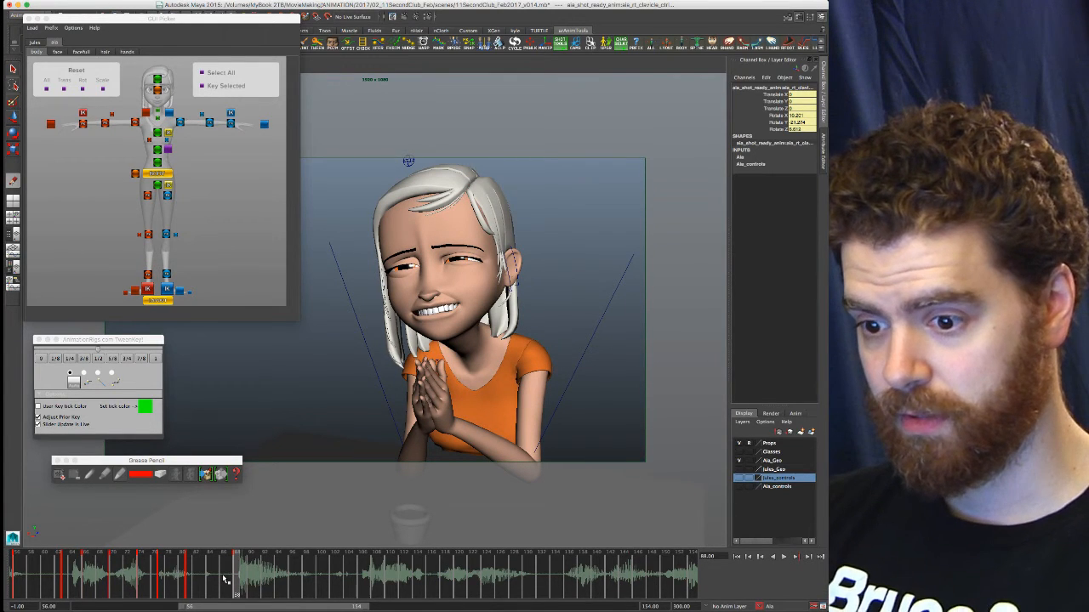
{"action": "left_click", "coordinate": [191, 577]}
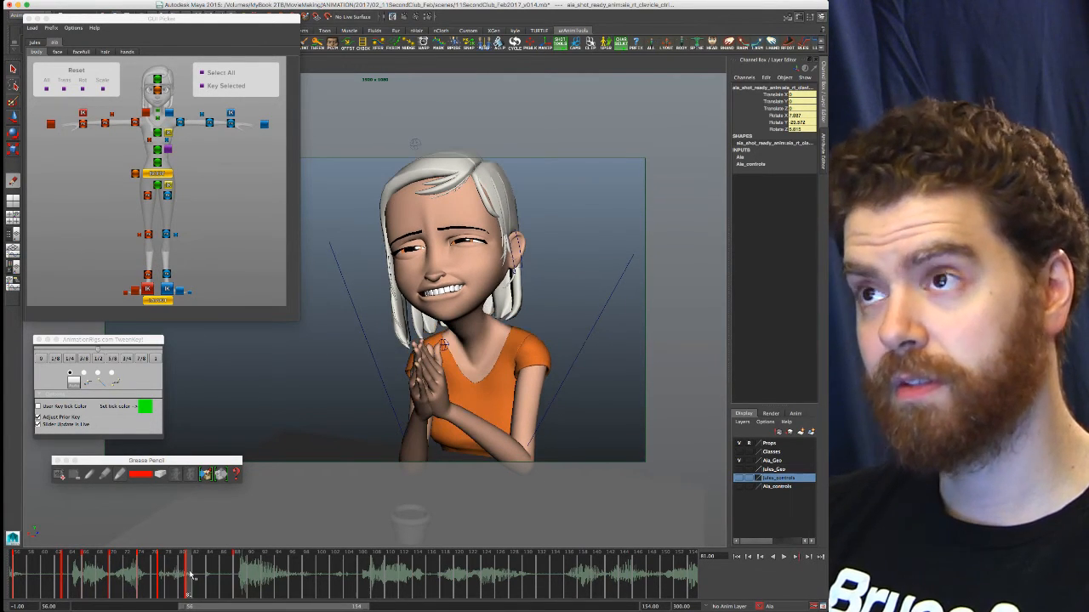
Check the in-between pose at frame 84, and compare the keyed poses on frames 81 and 88, ending on frame 81
{"action": "key", "text": "alt+period"}
{"action": "key", "text": "alt+period"}
{"action": "key", "text": "alt+period"}
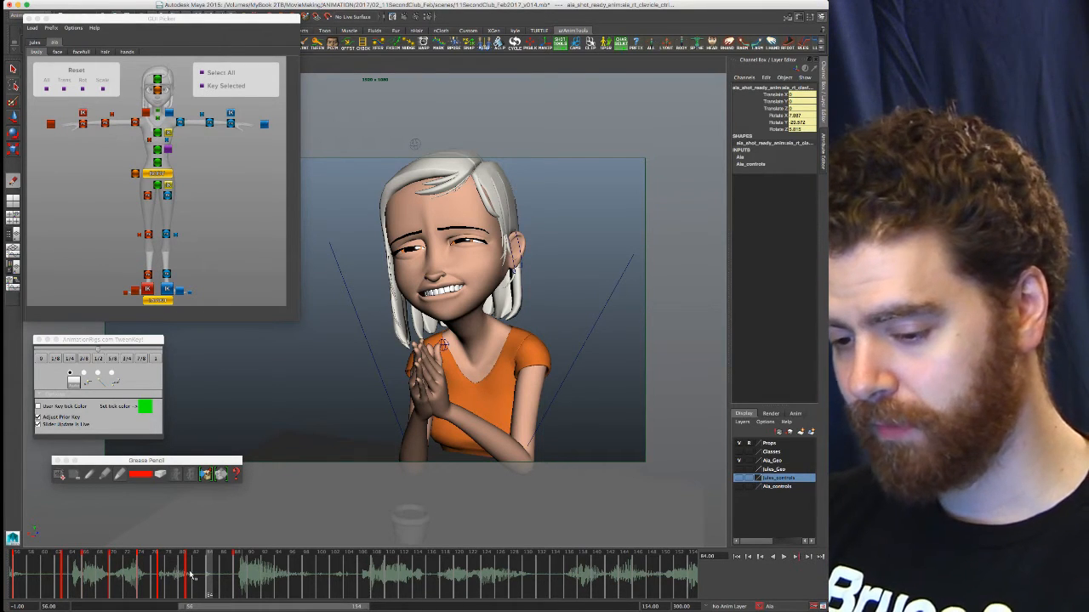
{"action": "left_click", "coordinate": [191, 577]}
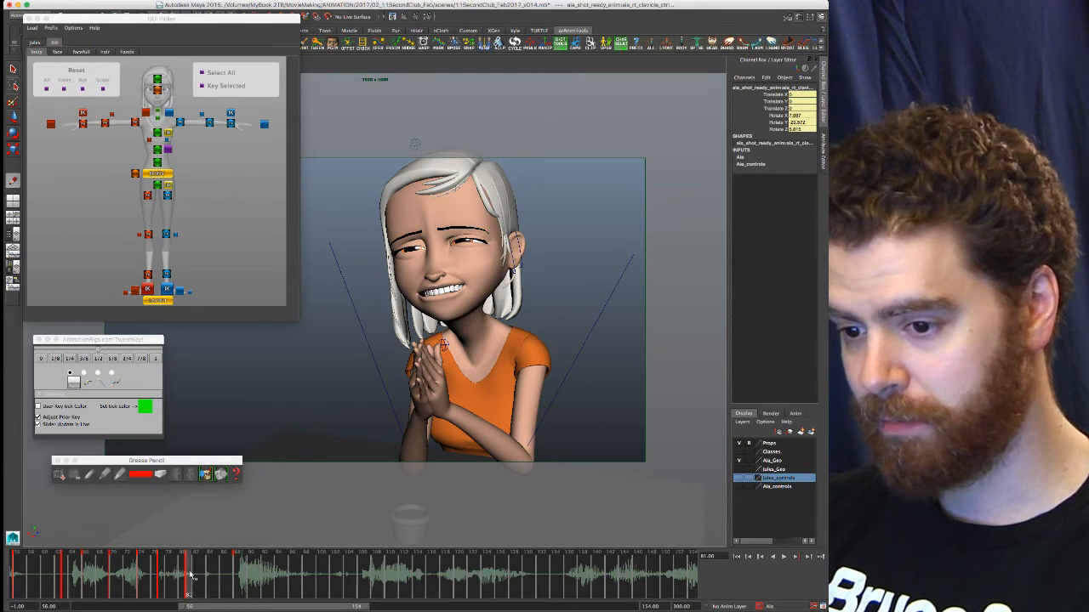
{"action": "key", "text": "alt+period"}
{"action": "key", "text": "alt+comma"}
{"action": "key", "text": "alt+period"}
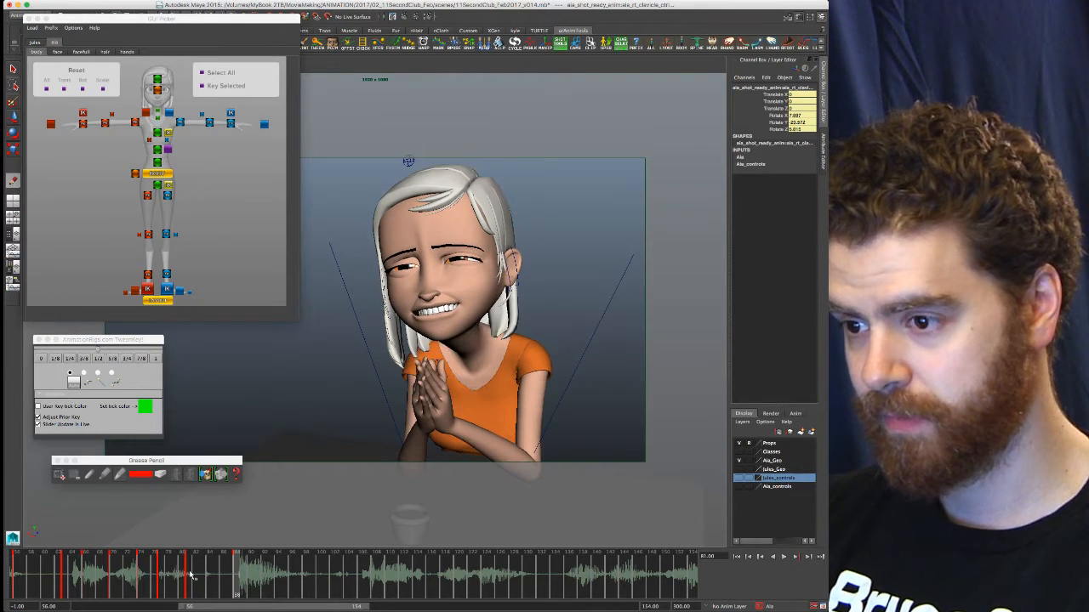
{"action": "key", "text": "alt+comma"}
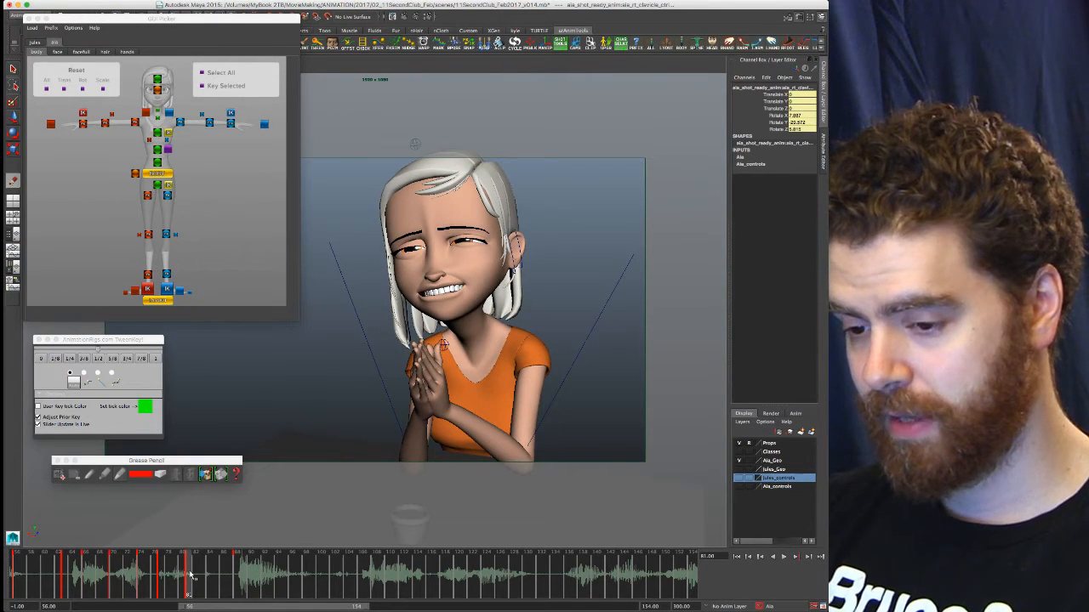
Advance three frames from the key on frame 81 to frame 84 and make the main Maya window active
{"action": "key", "text": "alt+period"}
{"action": "key", "text": "alt+period"}
{"action": "key", "text": "alt+period"}
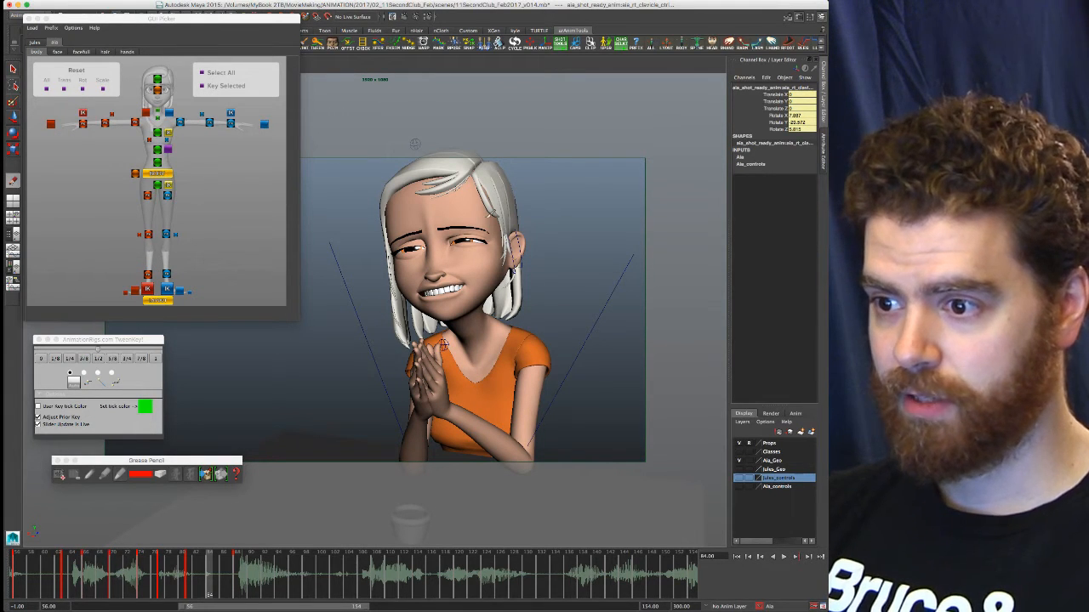
{"action": "left_click", "coordinate": [249, 20]}
{"action": "left_click", "coordinate": [410, 5]}
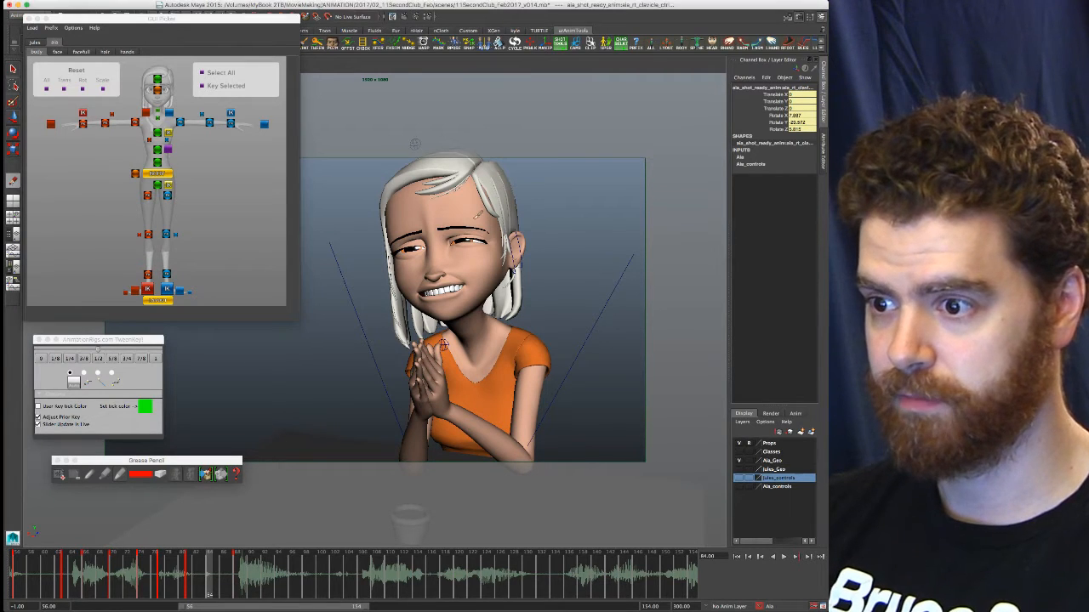
Clear the picker window out of the way and switch the workspace to the saved custom four-panel layout
{"action": "mouse_move", "coordinate": [262, 18]}
{"action": "left_mouse_down"}
{"action": "mouse_move", "coordinate": [242, 85]}
{"action": "mouse_move", "coordinate": [298, 55]}
{"action": "mouse_move", "coordinate": [160, 199]}
{"action": "mouse_move", "coordinate": [0, 206]}
{"action": "left_mouse_up"}
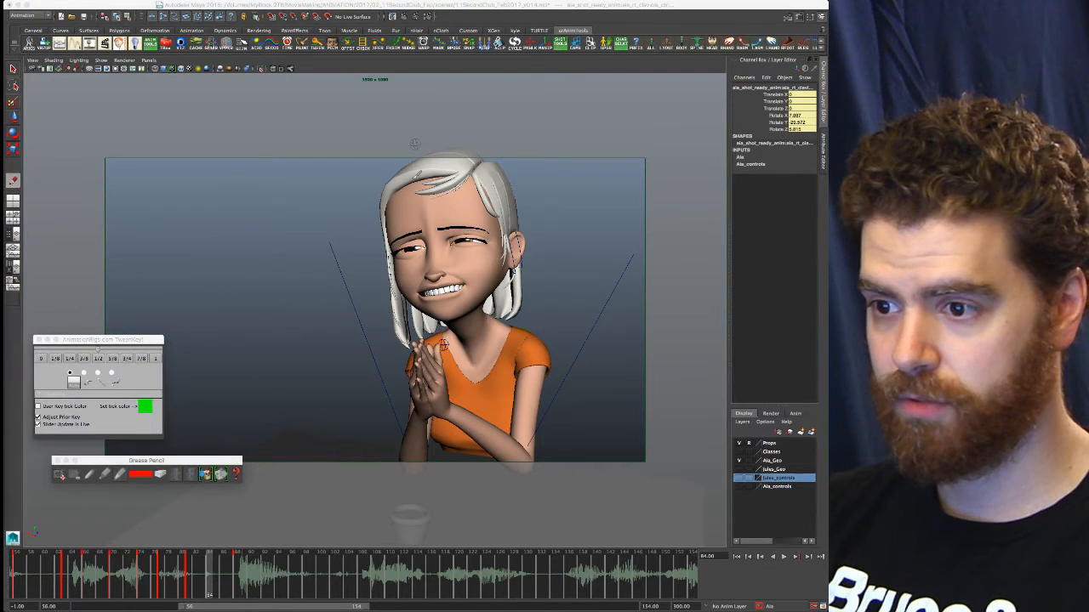
{"action": "left_click", "coordinate": [351, 139]}
{"action": "key", "text": "space"}
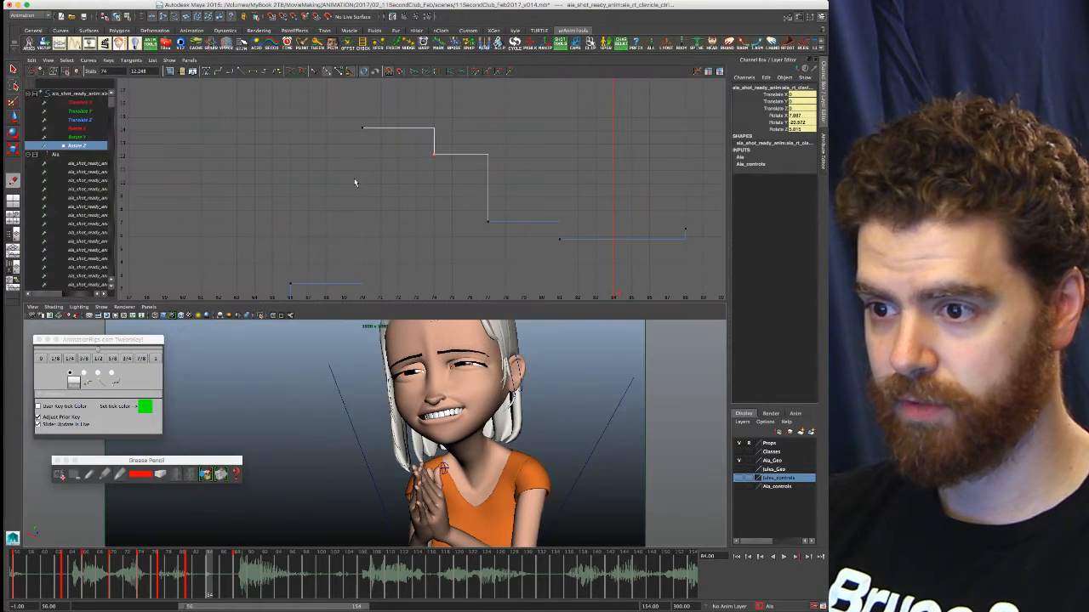
{"action": "right_click", "coordinate": [14, 272]}
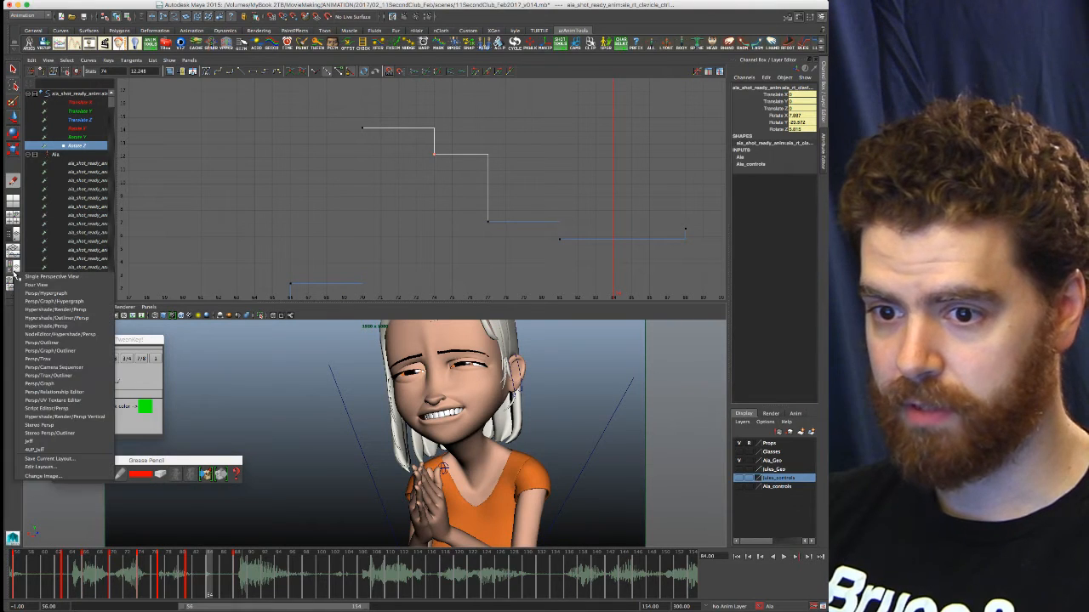
{"action": "left_click", "coordinate": [54, 450]}
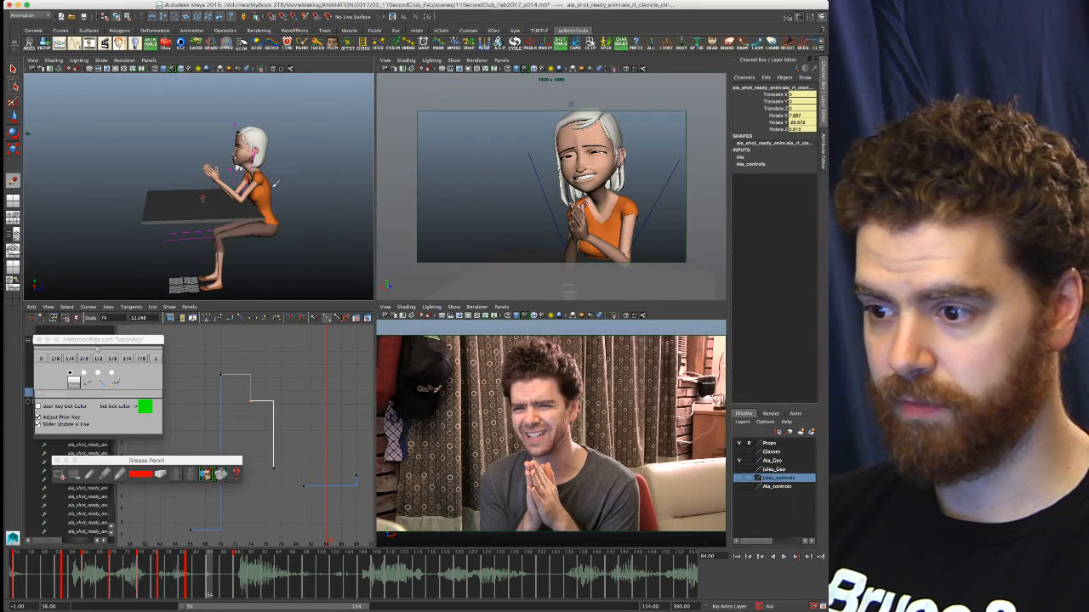
Fill the workspace with the perspective view, showing the seated character from the side
{"action": "key", "text": "space"}
{"action": "left_click_drag", "start_coordinate": [435, 363], "coordinate": [398, 335], "text": "alt"}
{"action": "mouse_move", "coordinate": [53, 181]}
{"action": "left_mouse_down", "text": "alt"}
{"action": "mouse_move", "coordinate": [159, 226]}
{"action": "mouse_move", "coordinate": [114, 176]}
{"action": "mouse_move", "coordinate": [45, 176]}
{"action": "left_mouse_up", "text": "alt"}
{"action": "left_click_drag", "start_coordinate": [403, 338], "coordinate": [404, 330], "text": "alt"}
{"action": "middle_click_drag", "start_coordinate": [404, 330], "coordinate": [381, 270], "text": "alt"}
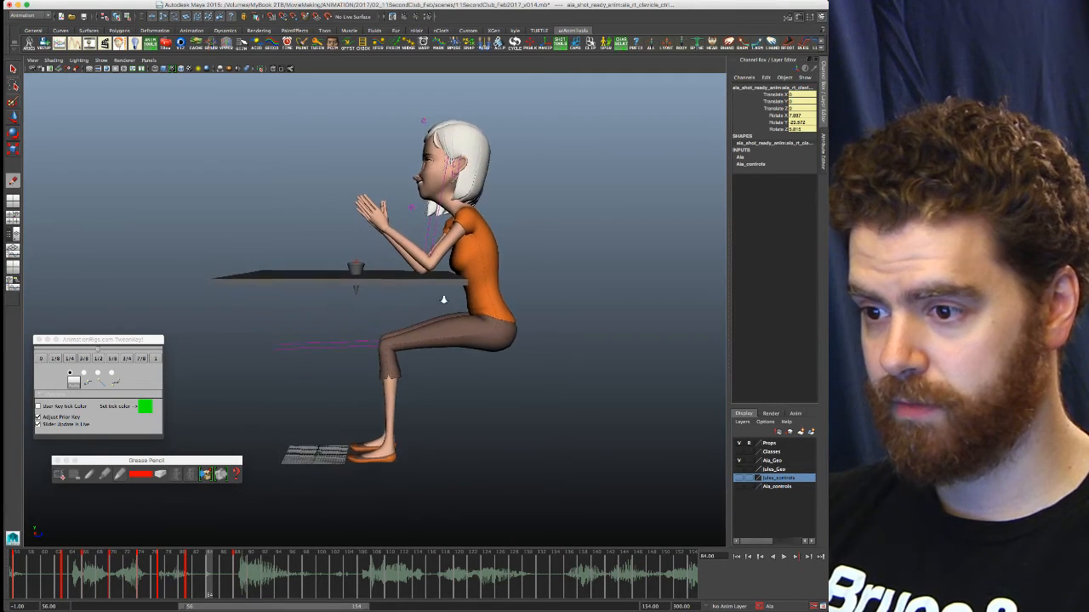
{"action": "right_click_drag", "start_coordinate": [442, 298], "coordinate": [474, 296], "text": "alt"}
{"action": "left_click_drag", "start_coordinate": [473, 296], "coordinate": [451, 320], "text": "alt"}
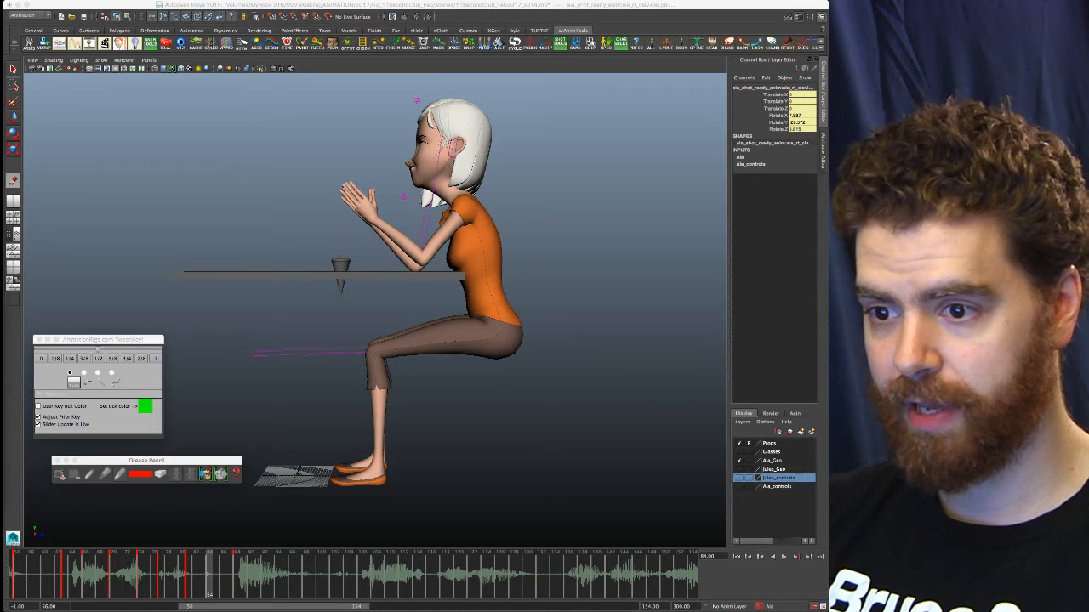
Select the character's COG control, activate the Rotate tool and make room for the TweenKey window
{"action": "left_click_drag", "start_coordinate": [3, 256], "coordinate": [189, 80]}
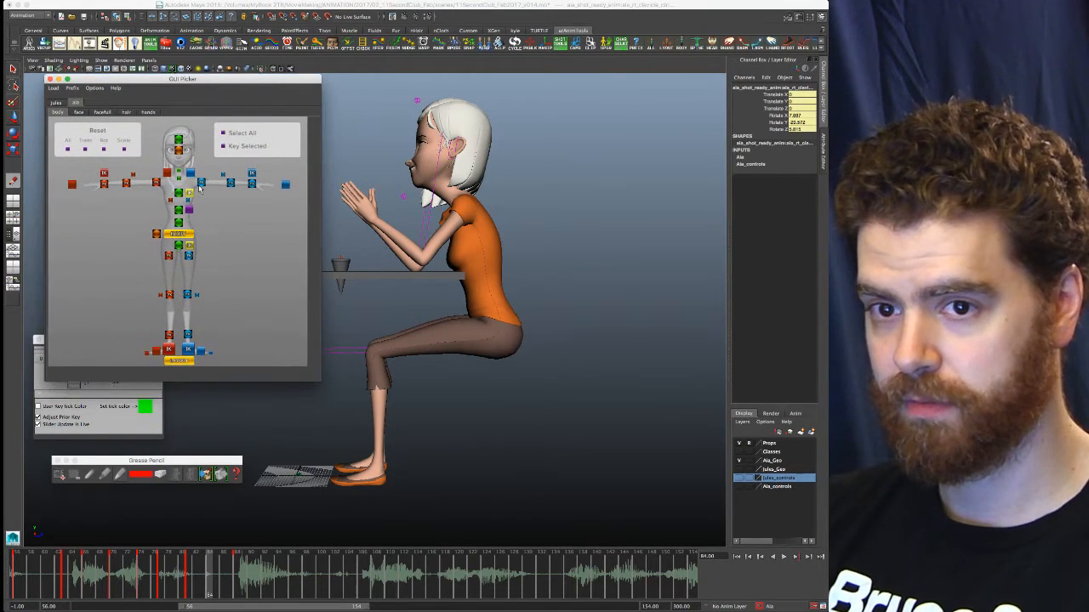
{"action": "left_click", "coordinate": [178, 234]}
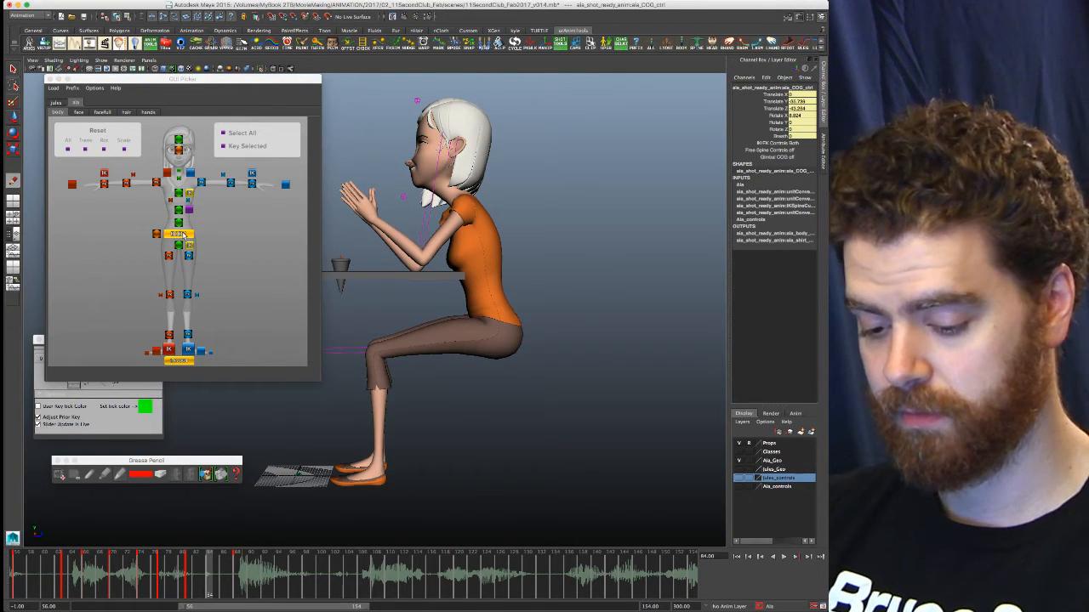
{"action": "key", "text": "e"}
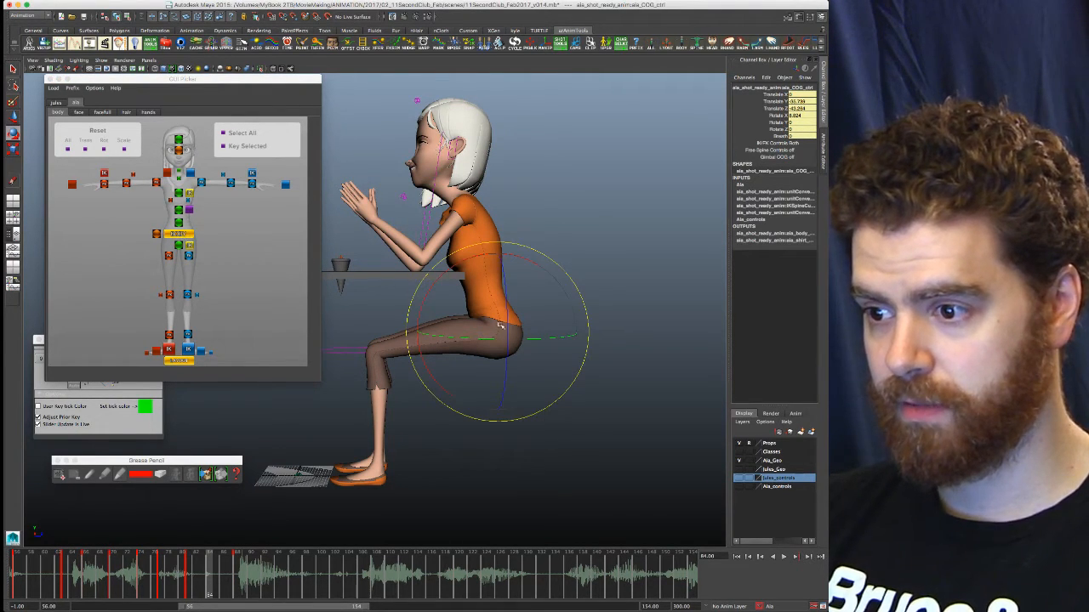
{"action": "left_click_drag", "start_coordinate": [225, 84], "coordinate": [0, 208]}
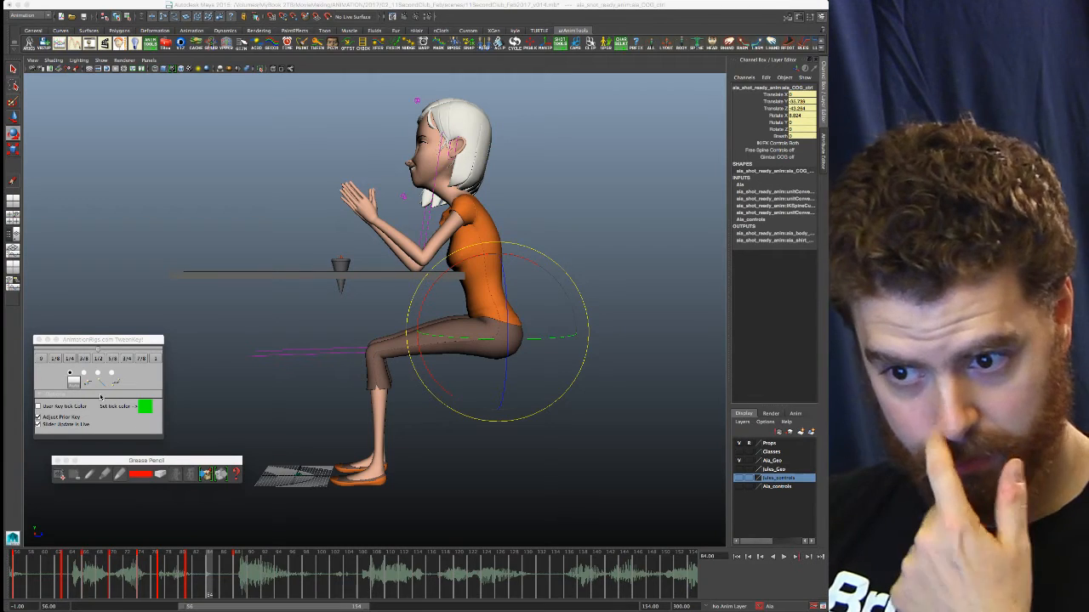
{"action": "mouse_move", "coordinate": [111, 340]}
{"action": "left_mouse_down"}
{"action": "mouse_move", "coordinate": [217, 287]}
{"action": "mouse_move", "coordinate": [217, 338]}
{"action": "mouse_move", "coordinate": [132, 351]}
{"action": "left_mouse_up"}
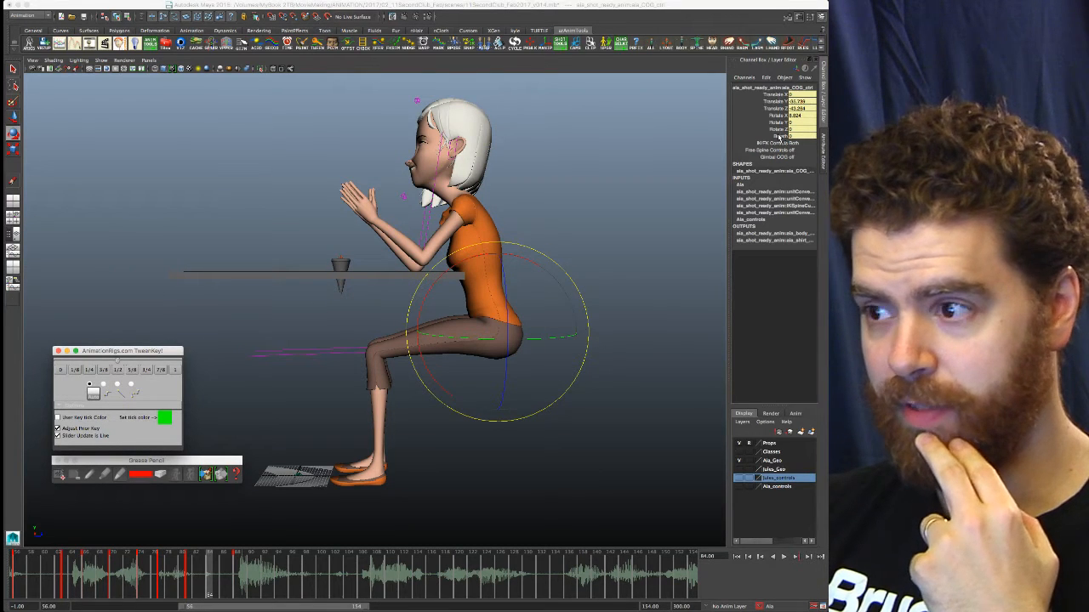
{"action": "left_click_drag", "start_coordinate": [781, 95], "coordinate": [784, 136]}
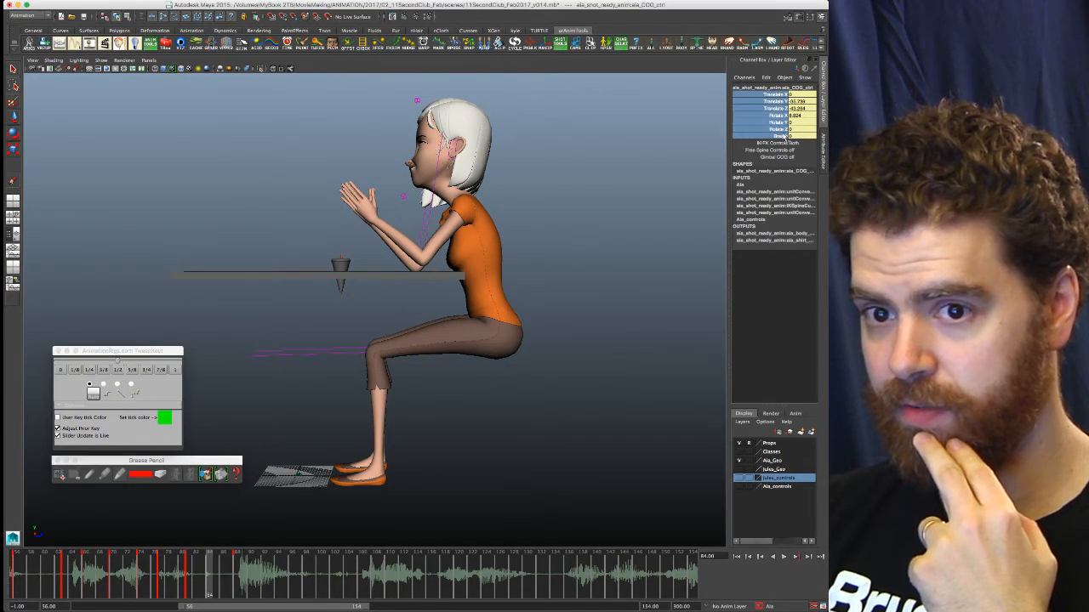
{"action": "left_click", "coordinate": [255, 246]}
{"action": "key", "text": "super+s"}
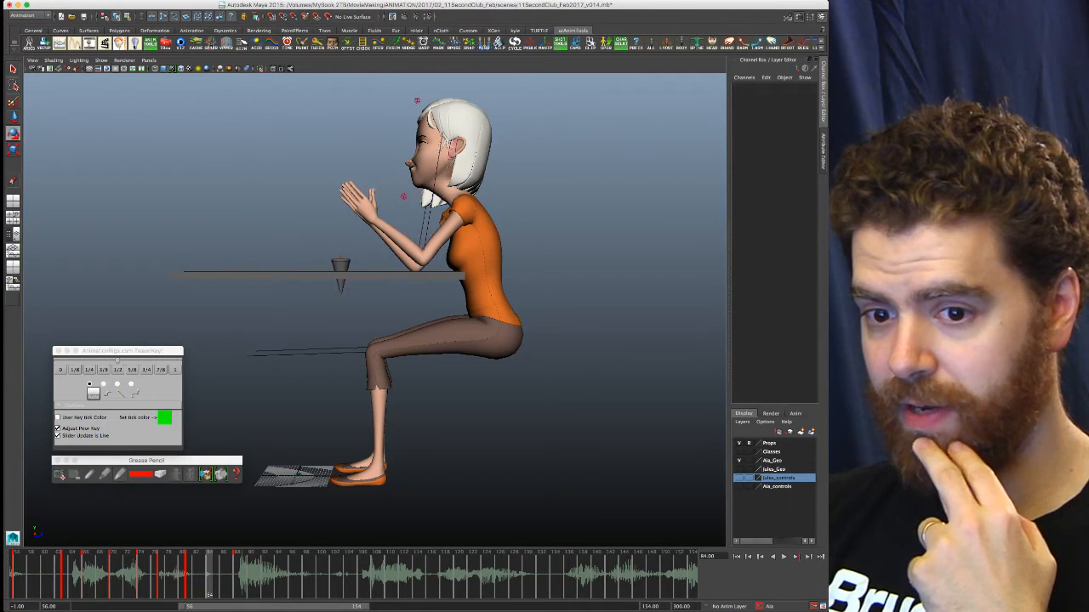
{"action": "left_click", "coordinate": [585, 336]}
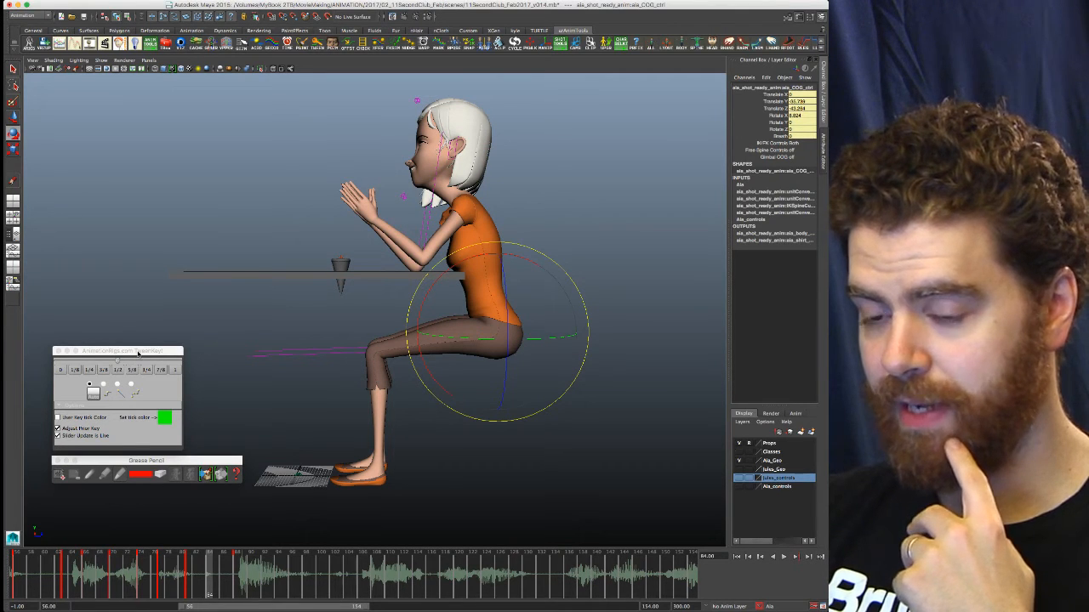
Key an in-between for the COG control at frame 84 with TweenKey, trying 0, 1 and 1/2 before settling on 3/4
{"action": "left_click", "coordinate": [60, 373]}
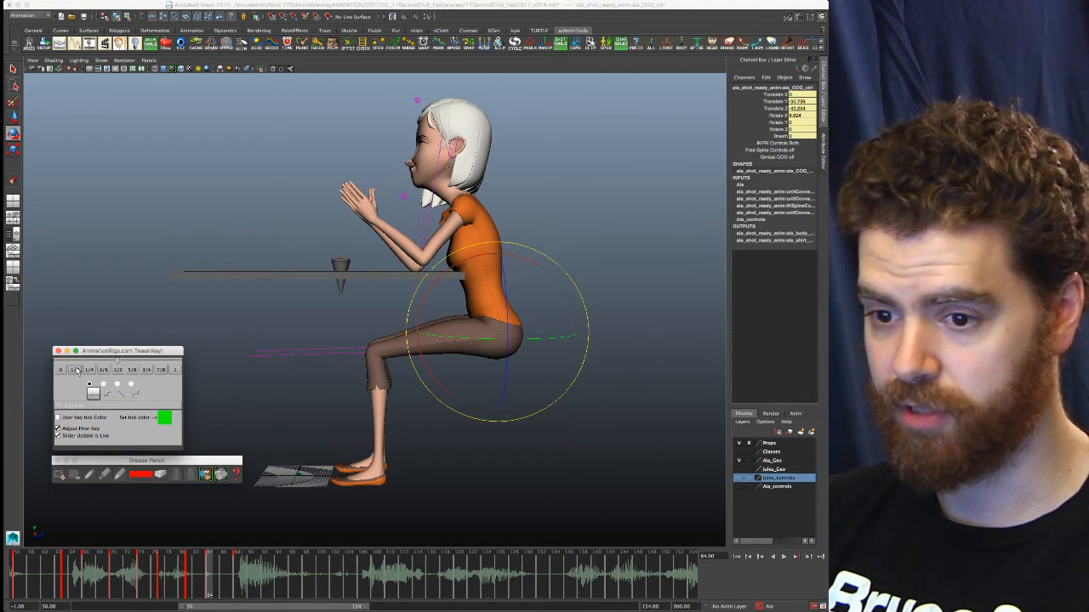
{"action": "left_click", "coordinate": [176, 372]}
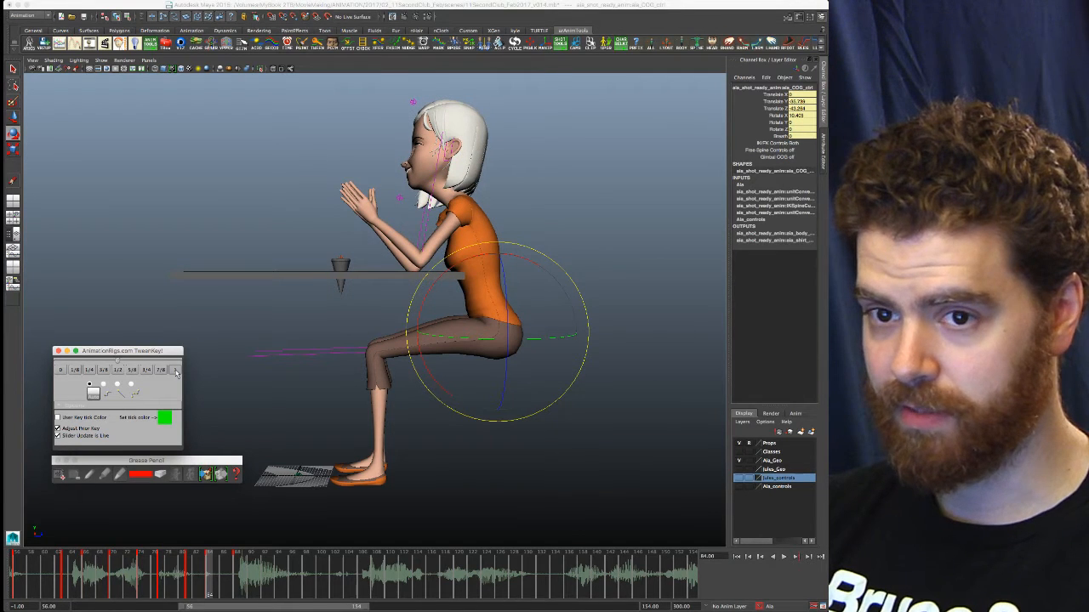
{"action": "left_click", "coordinate": [117, 373]}
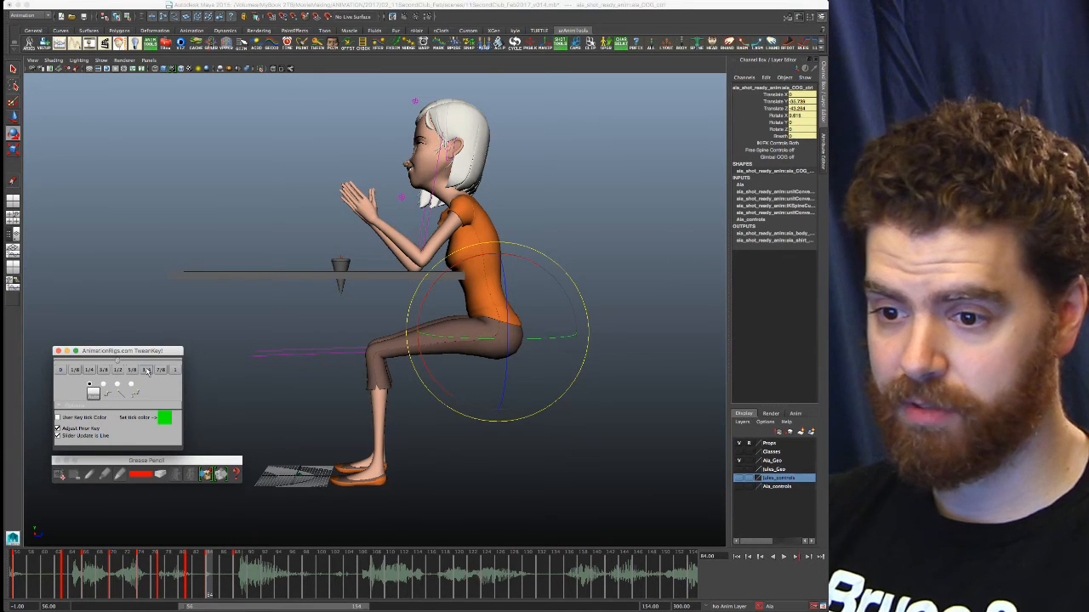
{"action": "left_click", "coordinate": [147, 371]}
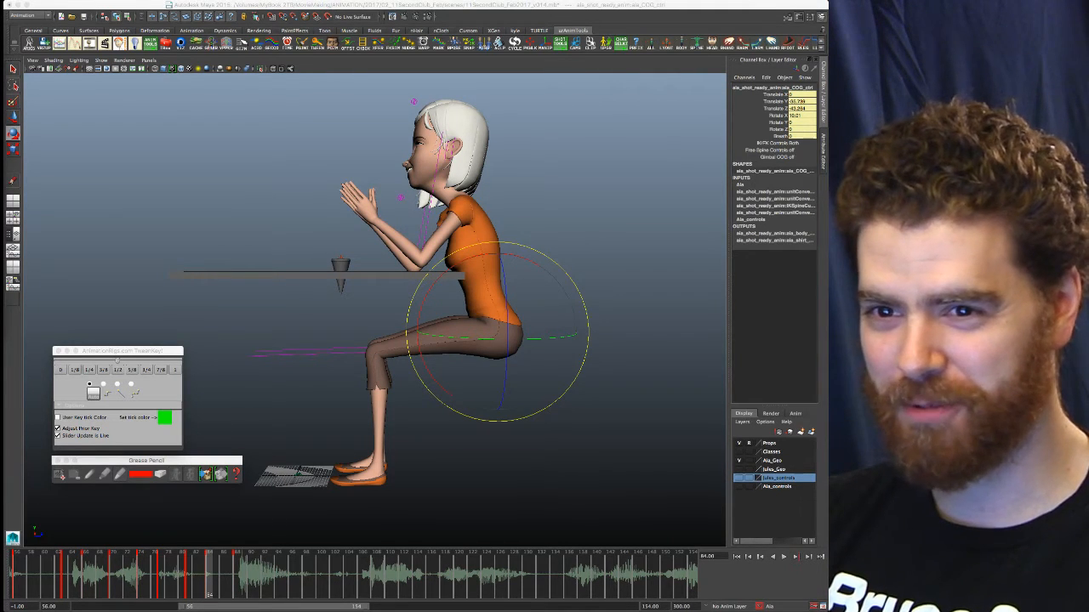
{"action": "left_click", "coordinate": [145, 353]}
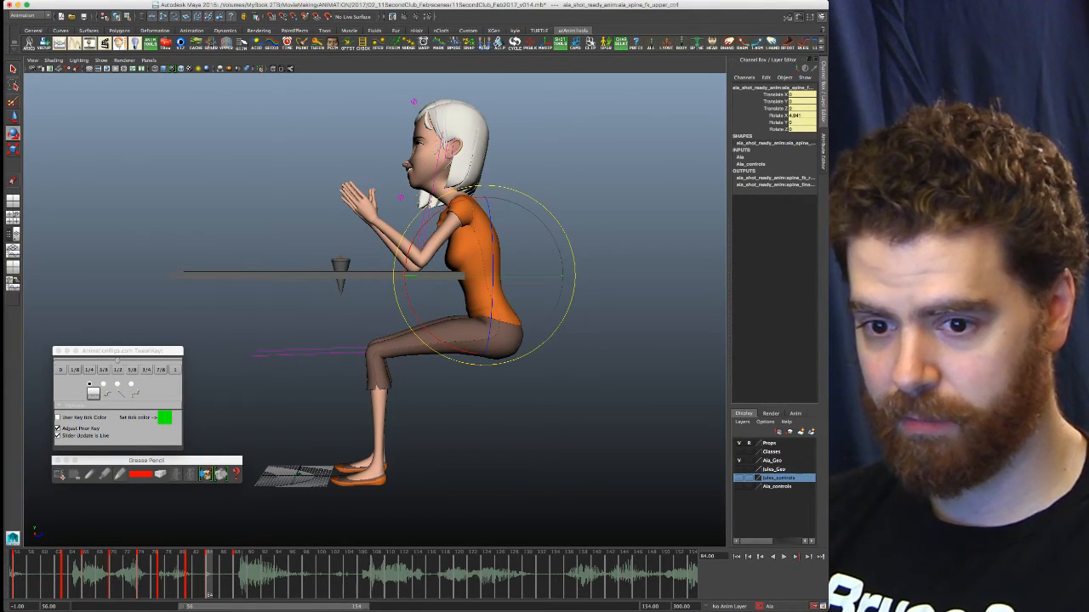
Key the lower FK spine control at frame 84 with a 1/4 TweenKey in-between
{"action": "left_click_drag", "start_coordinate": [0, 426], "coordinate": [199, 92]}
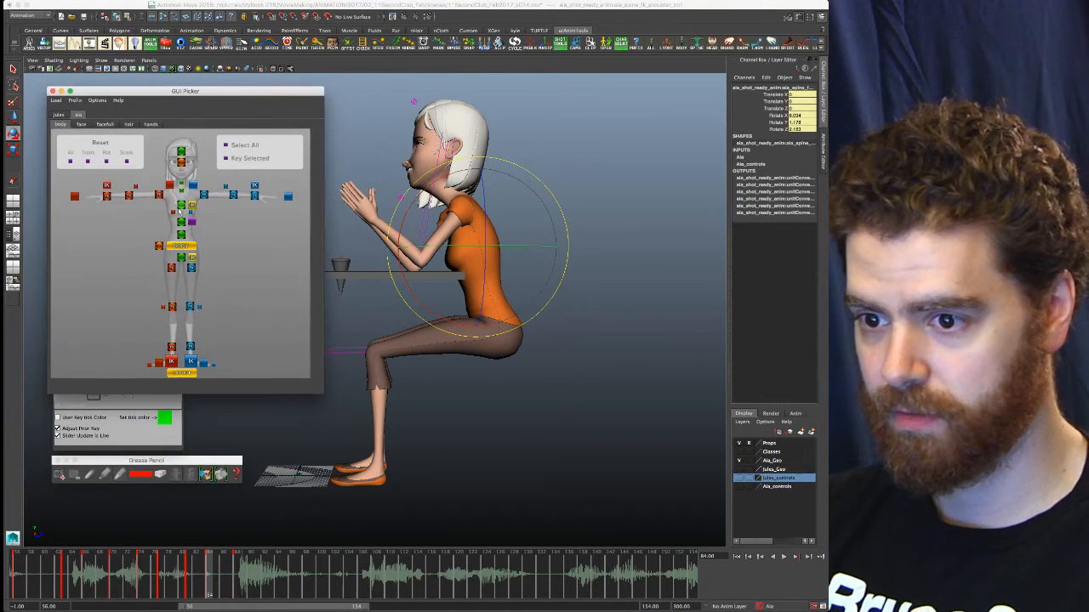
{"action": "left_click", "coordinate": [181, 234]}
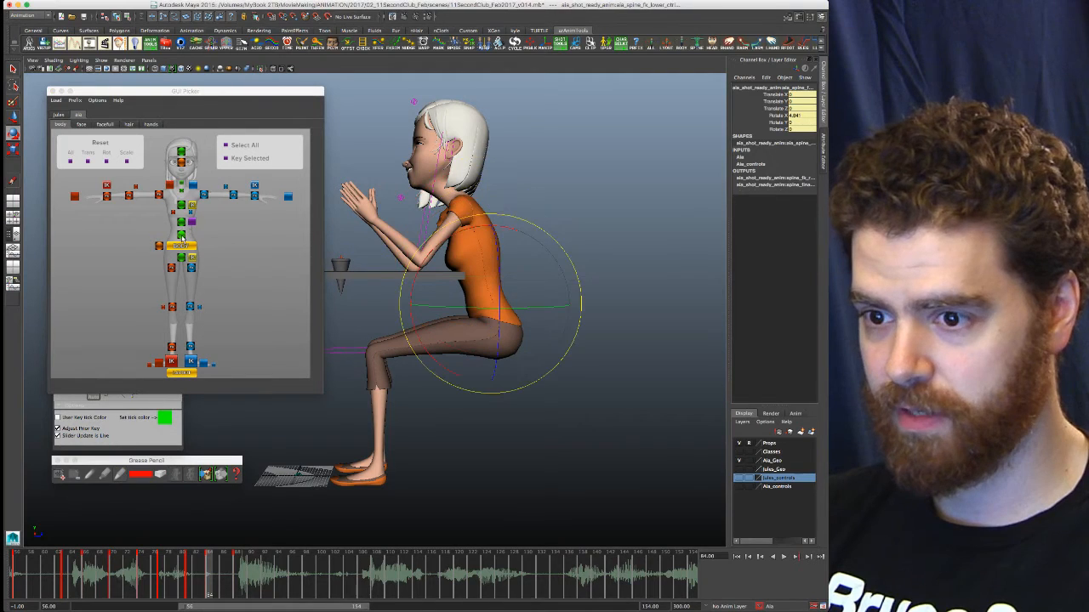
{"action": "left_click", "coordinate": [135, 440]}
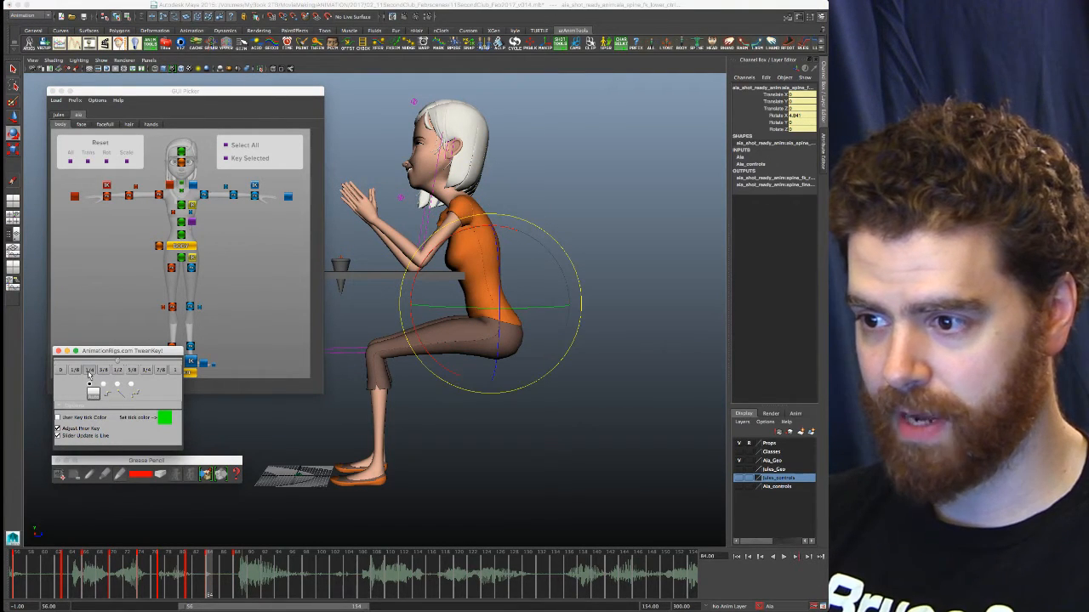
{"action": "left_click", "coordinate": [88, 372]}
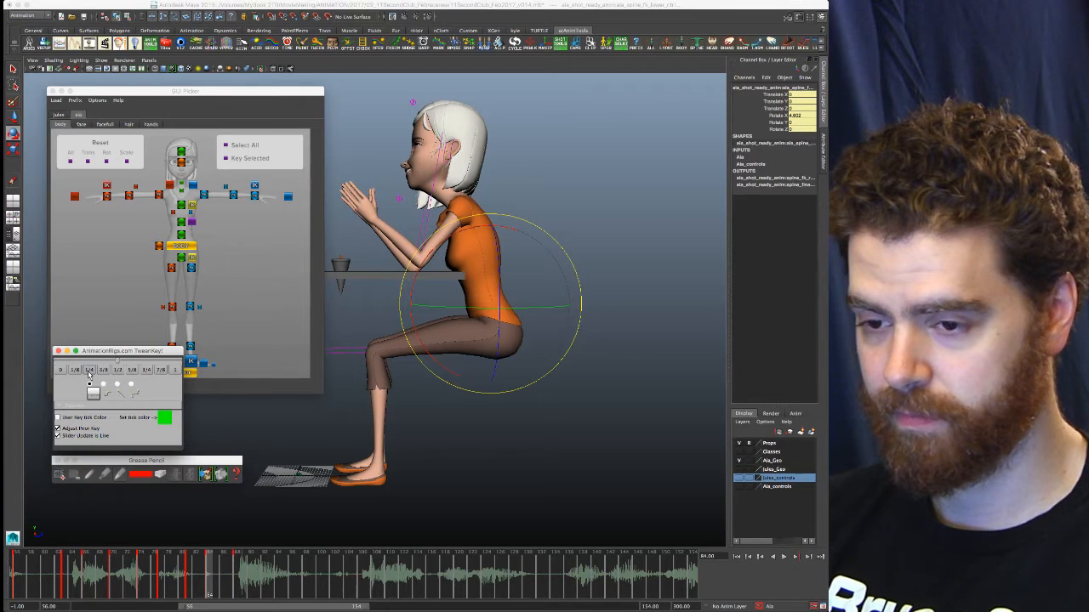
{"action": "left_click_drag", "start_coordinate": [154, 350], "coordinate": [117, 349]}
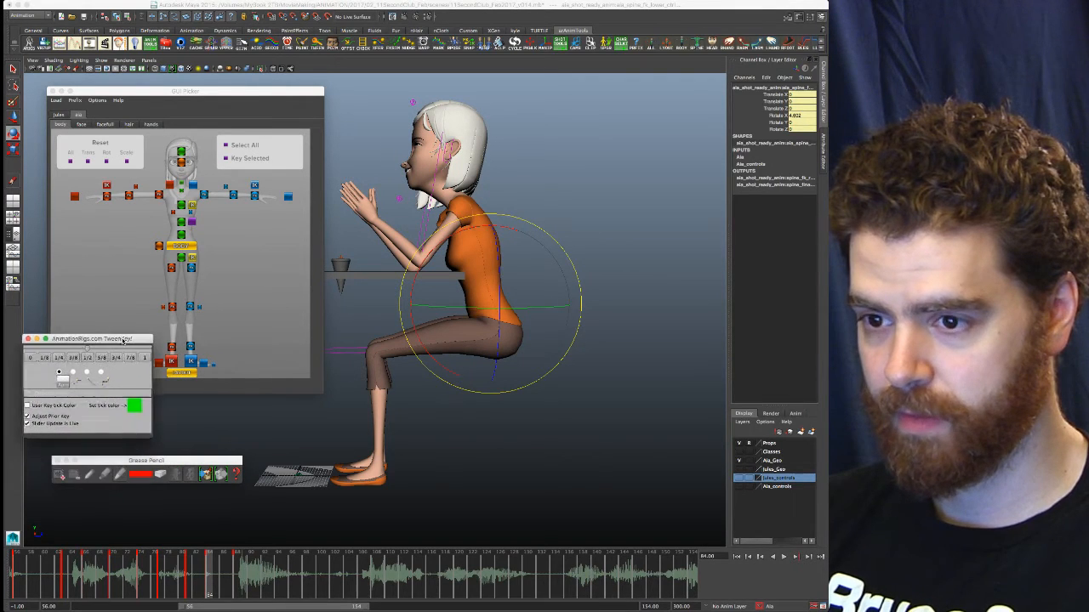
Add in-between keys for the neck and head controls at frame 84 with TweenKey
{"action": "left_click", "coordinate": [180, 190]}
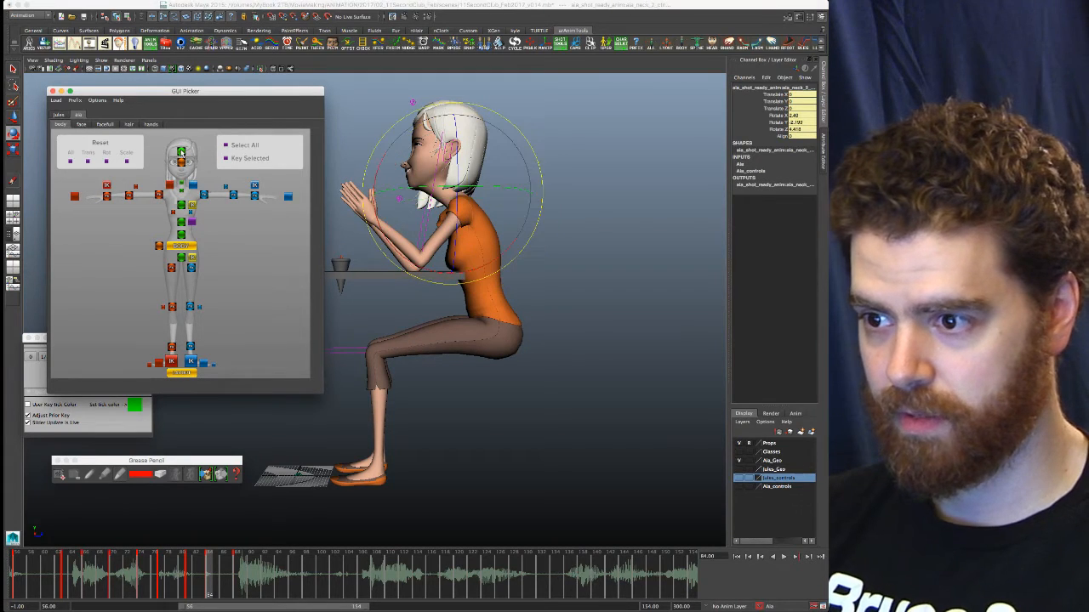
{"action": "left_click", "coordinate": [181, 153]}
{"action": "left_click", "coordinate": [38, 383]}
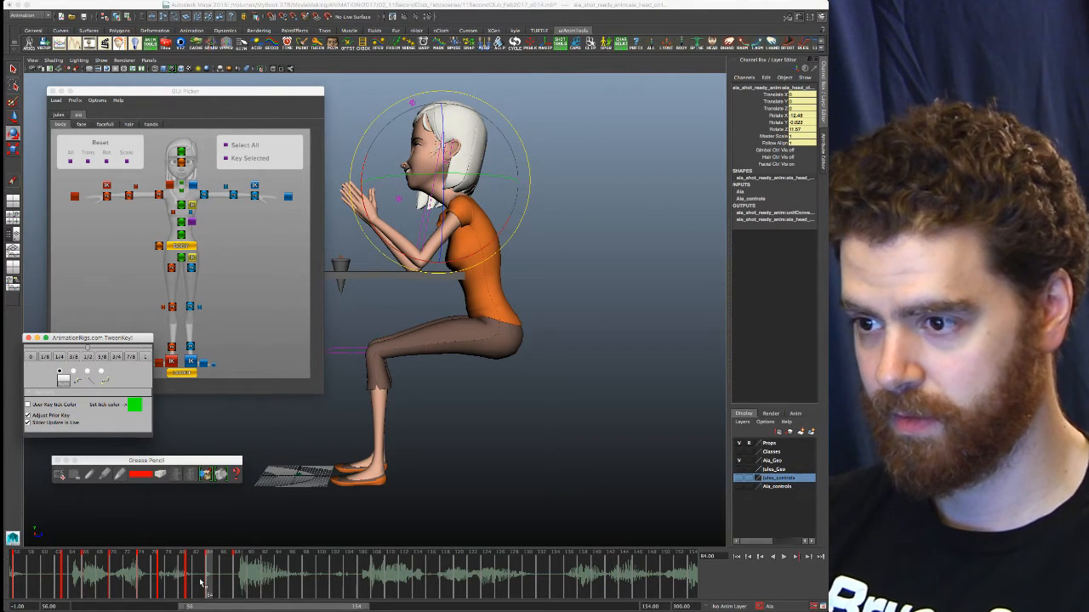
Flip repeatedly between the key poses at frames 84 and 88 to compare the body and head movement
{"action": "key", "text": "period"}
{"action": "key", "text": "period"}
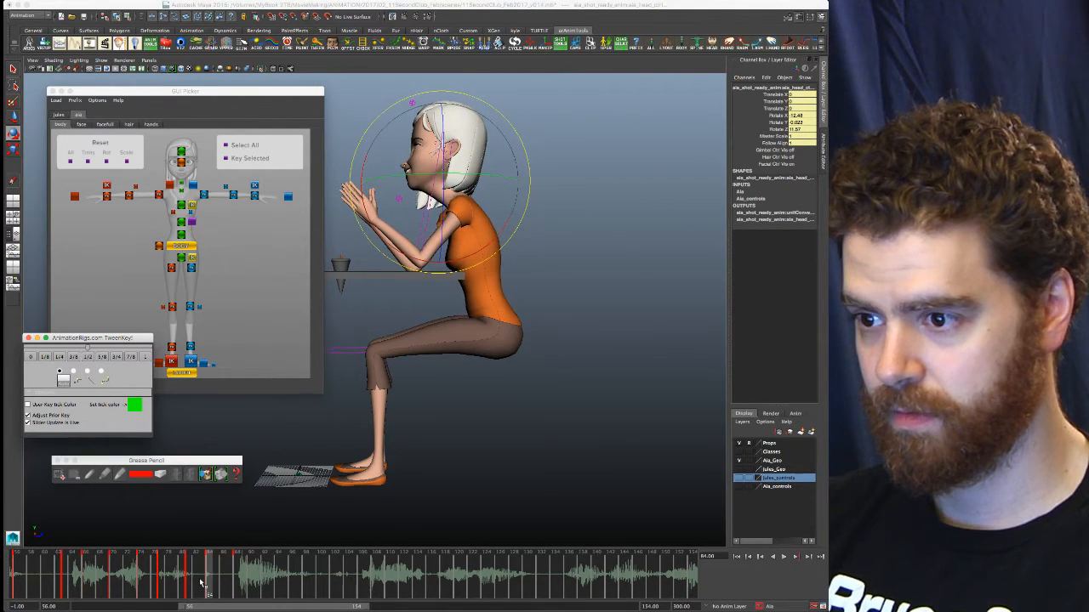
{"action": "key", "text": "comma"}
{"action": "key", "text": "comma"}
{"action": "key", "text": "period"}
{"action": "key", "text": "period"}
{"action": "key", "text": "period"}
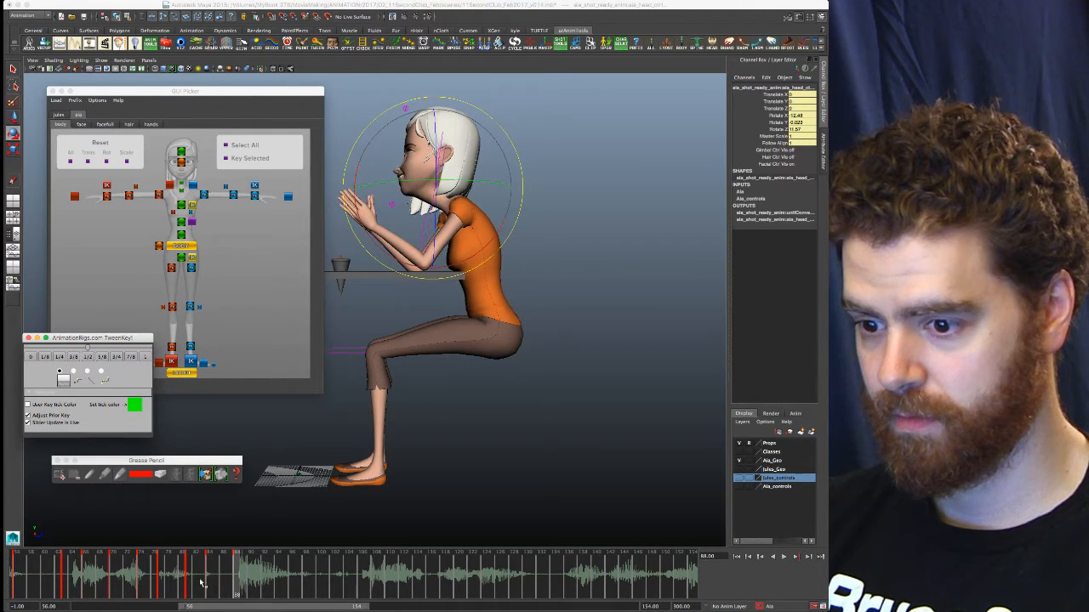
{"action": "key", "text": "comma"}
{"action": "key", "text": "period"}
{"action": "key", "text": "comma"}
{"action": "key", "text": "period"}
{"action": "key", "text": "comma"}
{"action": "key", "text": "period"}
{"action": "key", "text": "comma"}
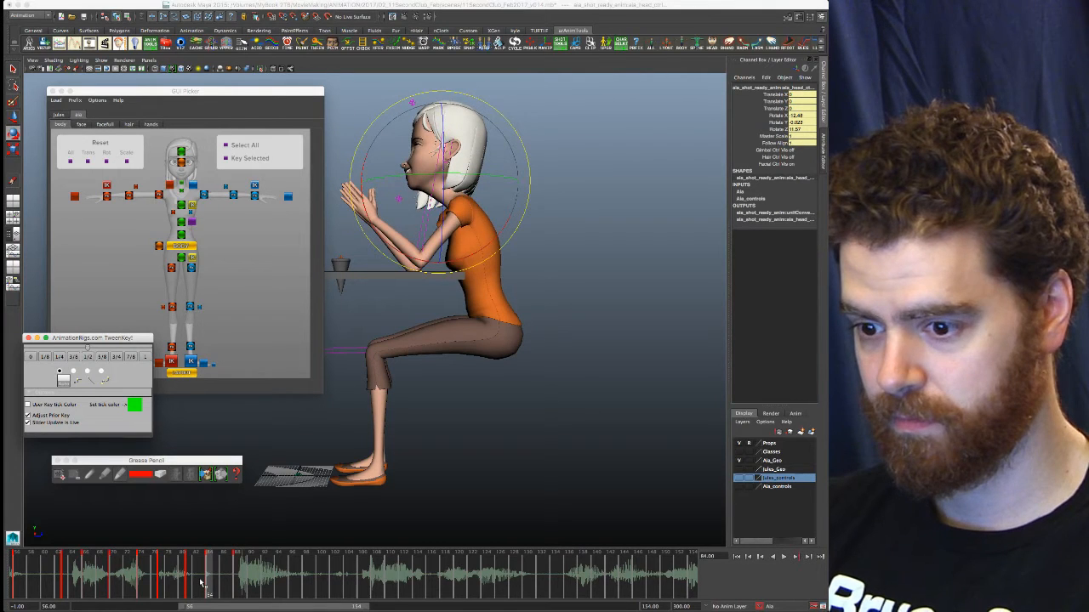
Work through both clavicle controls and the left arm IK control at frame 84, using TweenKey for their in-betweens
{"action": "left_click", "coordinate": [193, 187]}
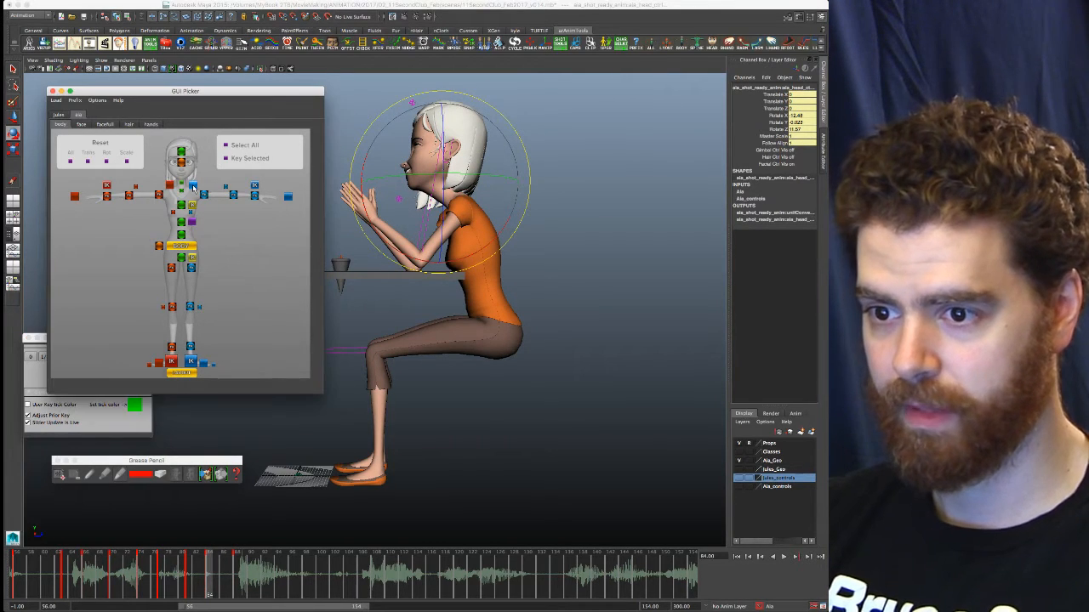
{"action": "left_click", "coordinate": [170, 187]}
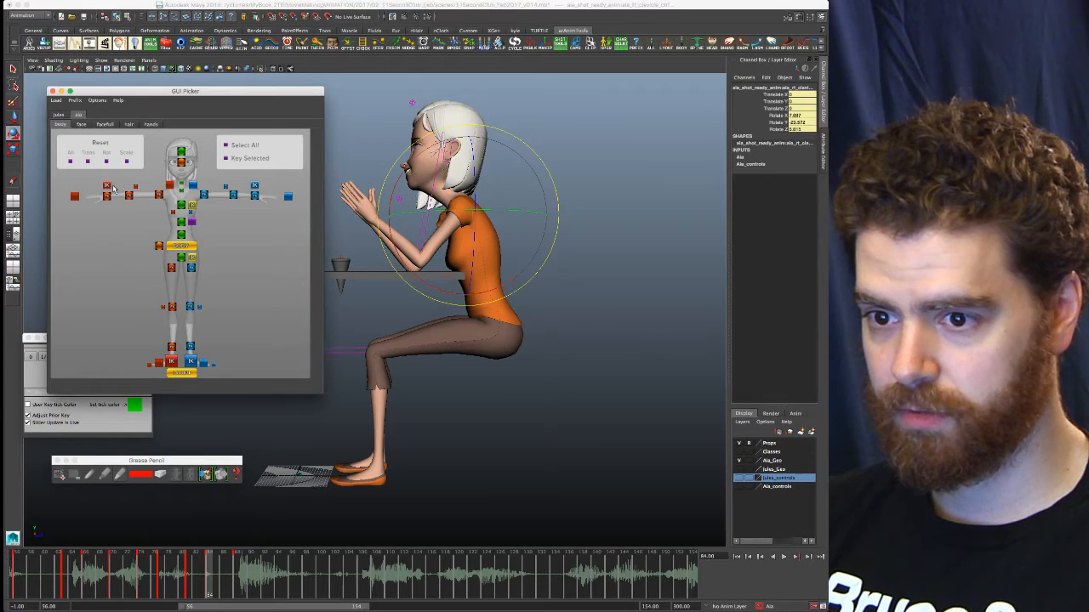
{"action": "left_click", "coordinate": [254, 187]}
{"action": "left_click", "coordinate": [254, 187]}
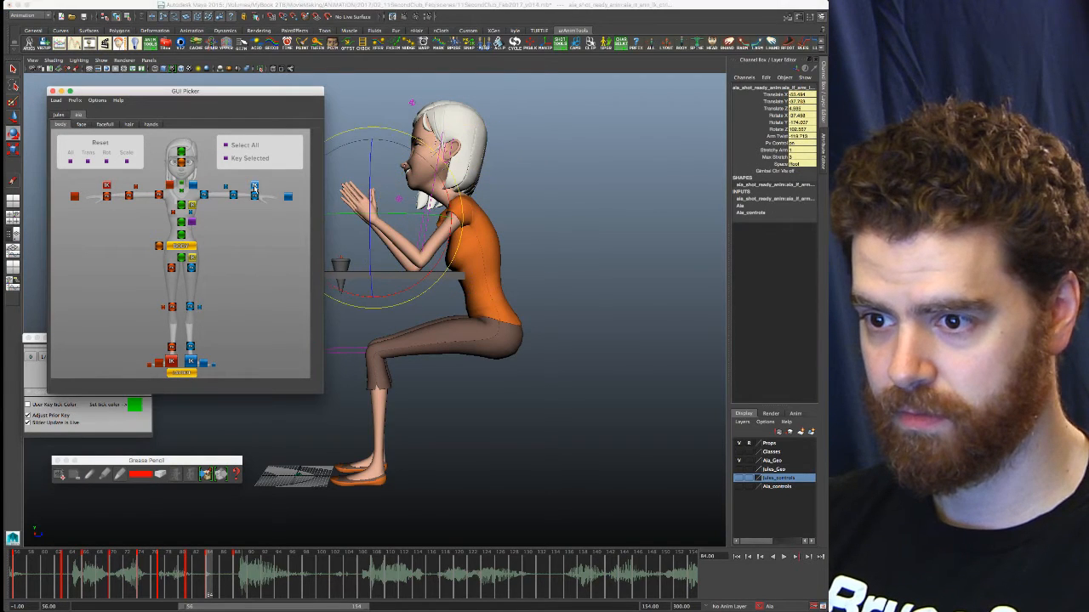
{"action": "left_click", "coordinate": [21, 421]}
{"action": "left_click", "coordinate": [31, 377]}
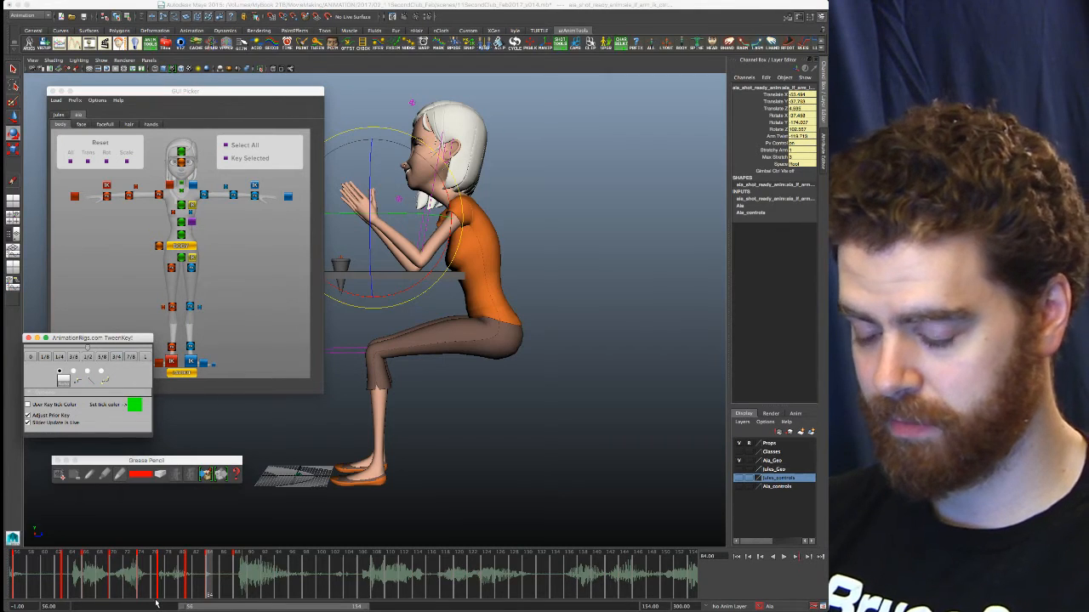
Step back through the earlier key poses to frame 70 to review the left arm's motion
{"action": "key", "text": "comma"}
{"action": "key", "text": "comma"}
{"action": "key", "text": "comma"}
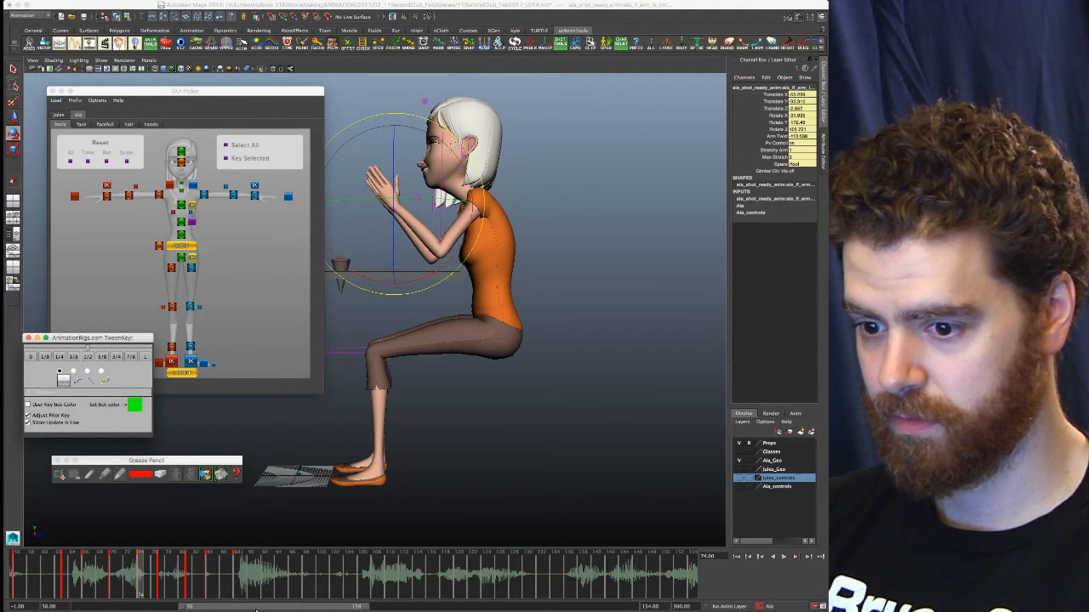
{"action": "key", "text": "comma"}
{"action": "key", "text": "comma"}
{"action": "key", "text": "period"}
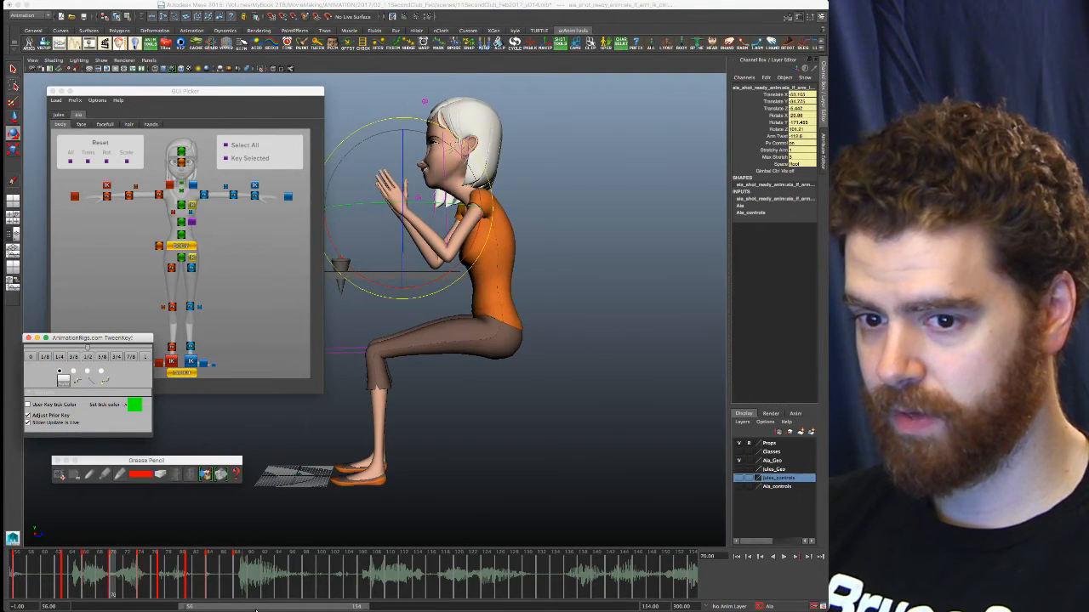
Return to frame 84 and apply a 1/2 TweenKey in-between to the left arm IK control
{"action": "key", "text": "period"}
{"action": "key", "text": "period"}
{"action": "key", "text": "period"}
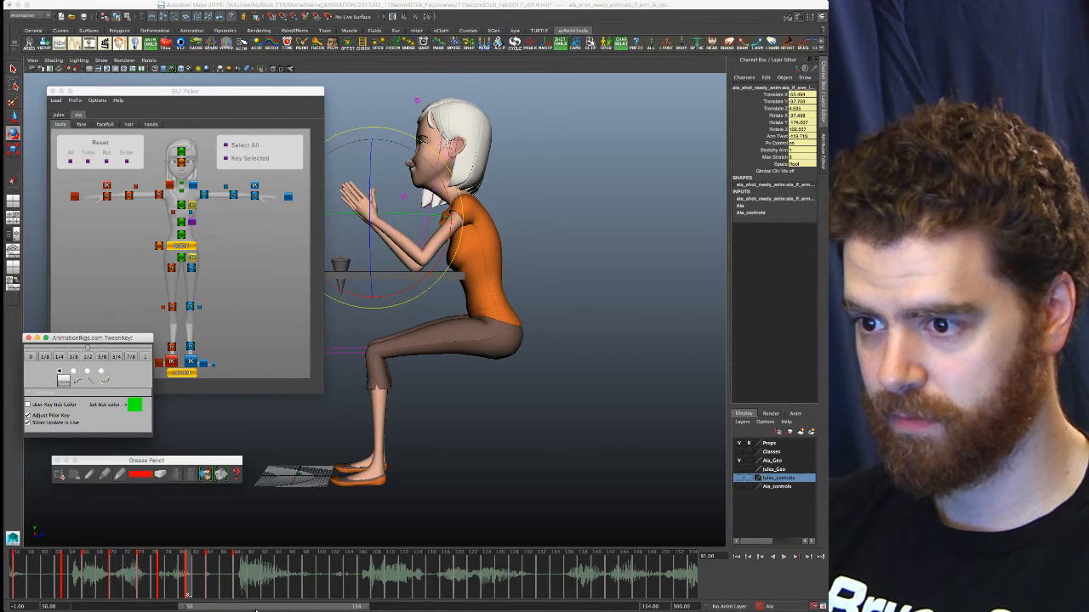
{"action": "key", "text": "period"}
{"action": "key", "text": "period"}
{"action": "key", "text": "comma"}
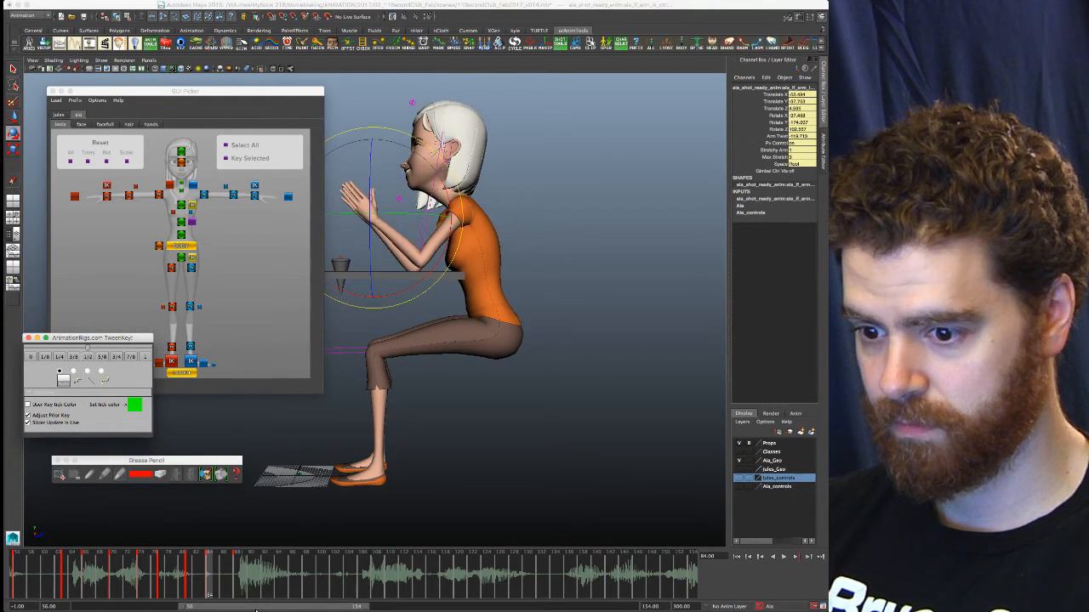
{"action": "left_click", "coordinate": [87, 358]}
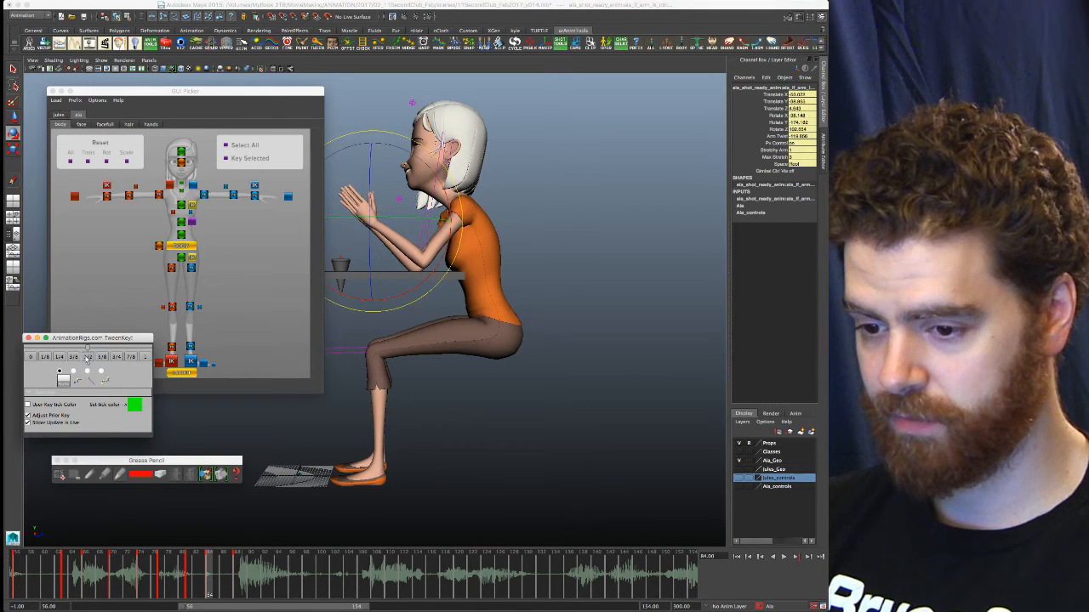
Flip back and forth through the key poses between frames 70 and 88 to check the left arm's in-between against its neighbours
{"action": "key", "text": "comma"}
{"action": "key", "text": "comma"}
{"action": "key", "text": "comma"}
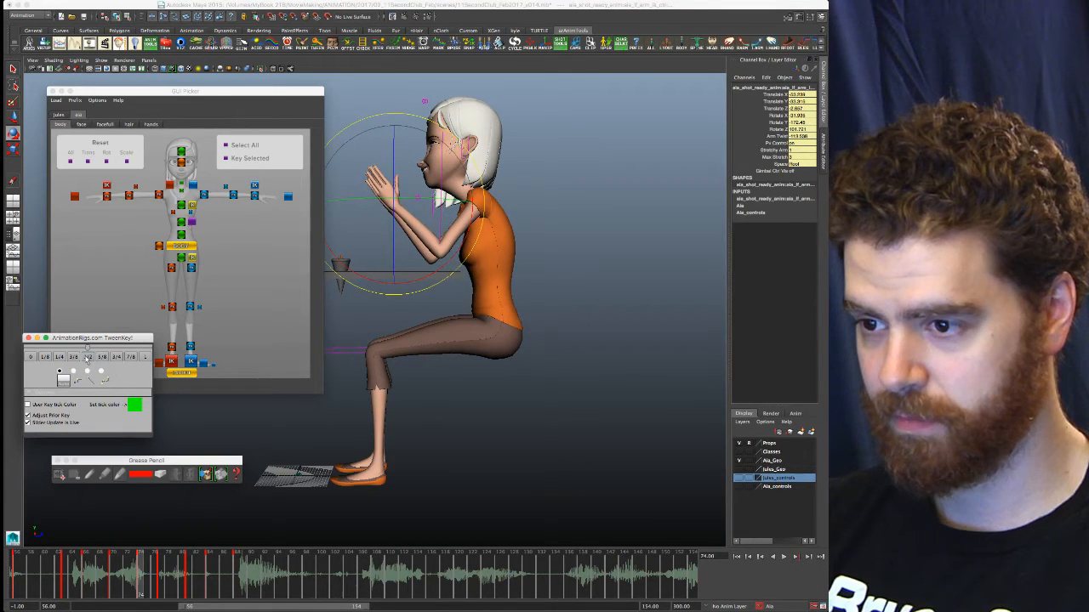
{"action": "key", "text": "period"}
{"action": "key", "text": "period"}
{"action": "key", "text": "period"}
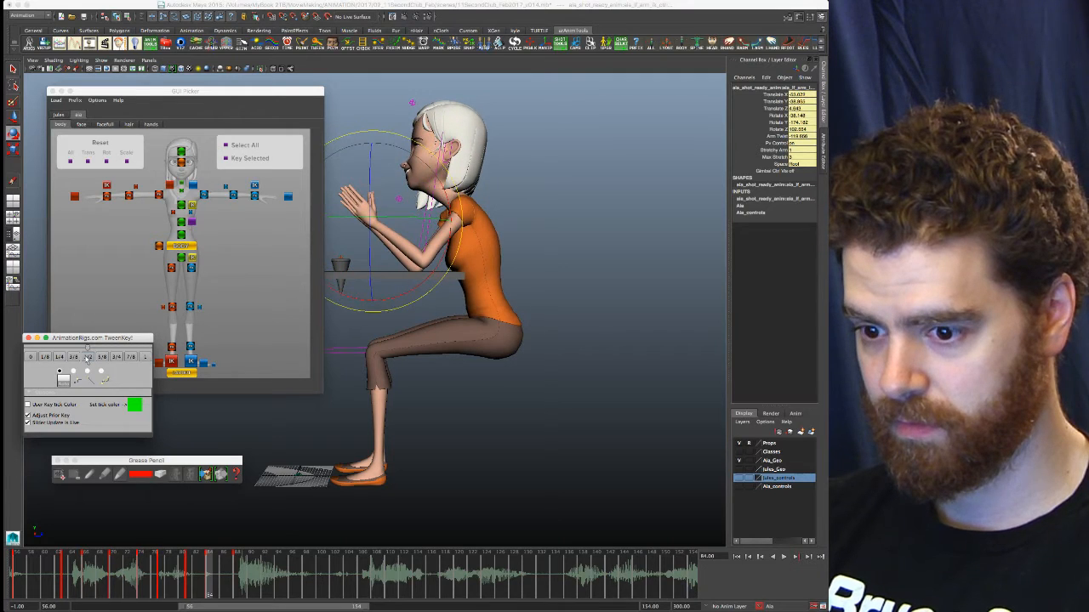
{"action": "key", "text": "comma"}
{"action": "key", "text": "comma"}
{"action": "key", "text": "comma"}
{"action": "key", "text": "alt+period"}
{"action": "key", "text": "alt+comma"}
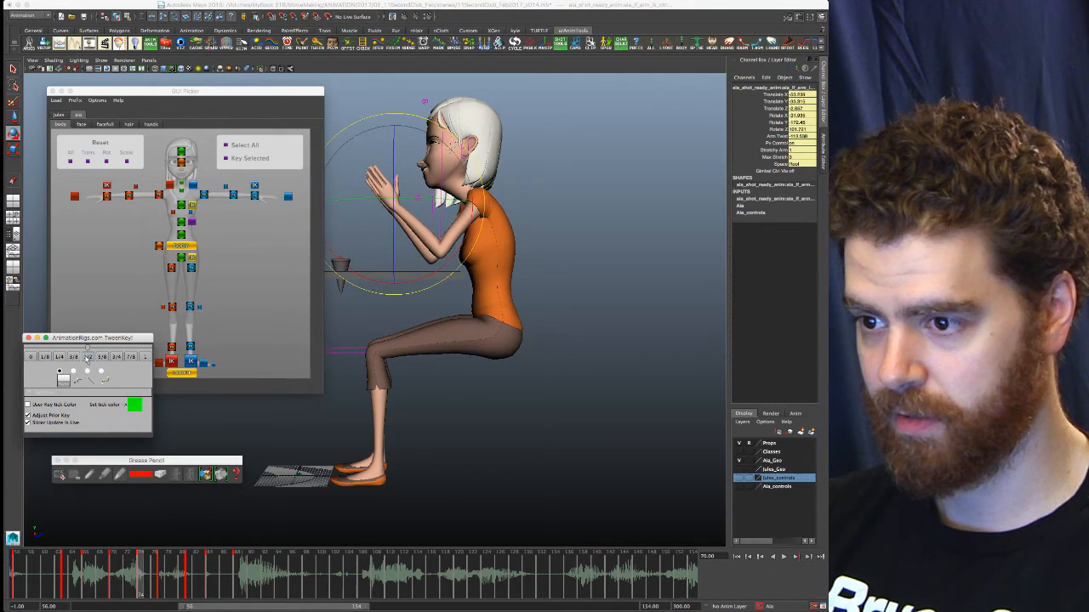
{"action": "key", "text": "period"}
{"action": "key", "text": "period"}
{"action": "key", "text": "comma"}
{"action": "key", "text": "period"}
{"action": "key", "text": "period"}
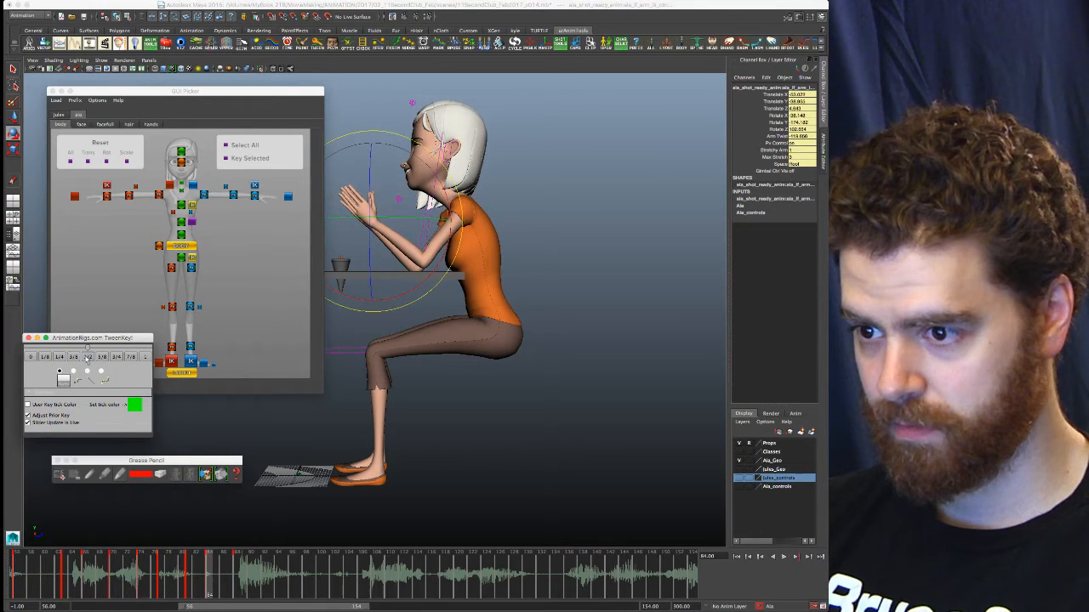
{"action": "key", "text": "comma"}
{"action": "key", "text": "comma"}
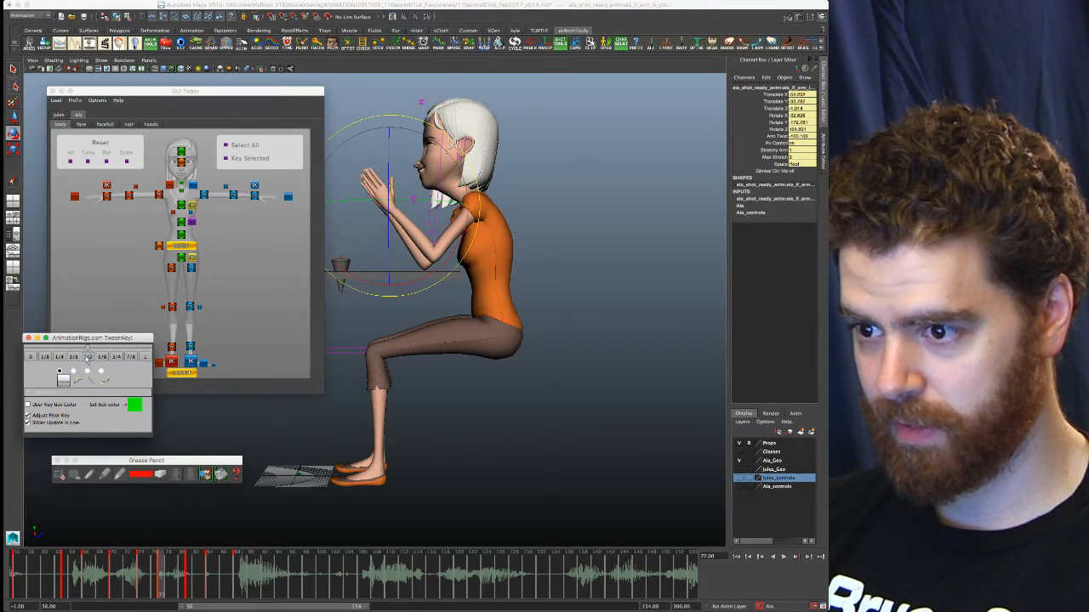
{"action": "key", "text": "period"}
{"action": "key", "text": "period"}
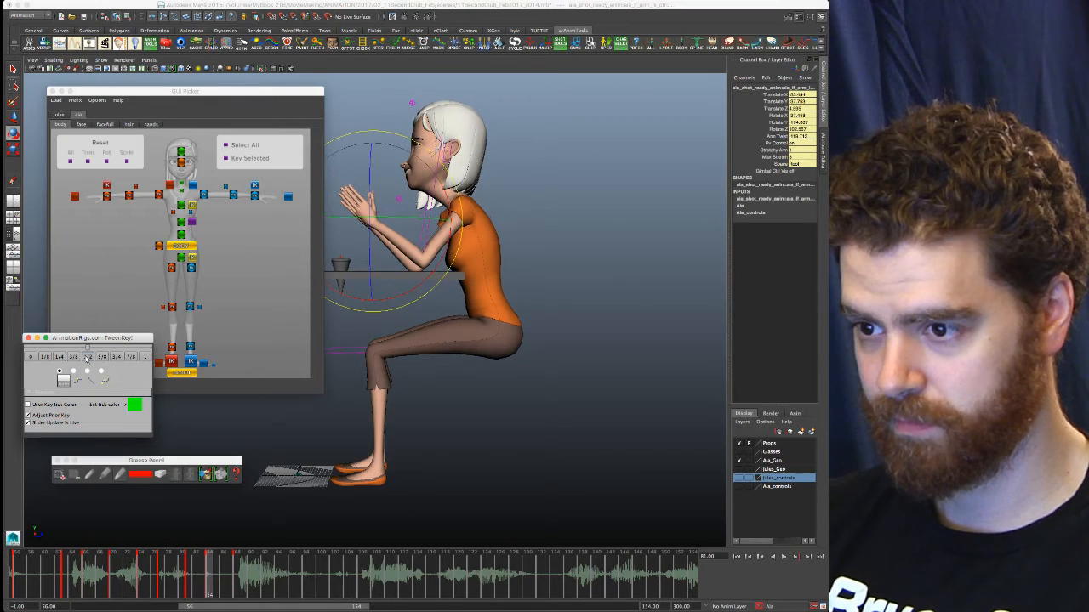
{"action": "key", "text": "period"}
{"action": "key", "text": "comma"}
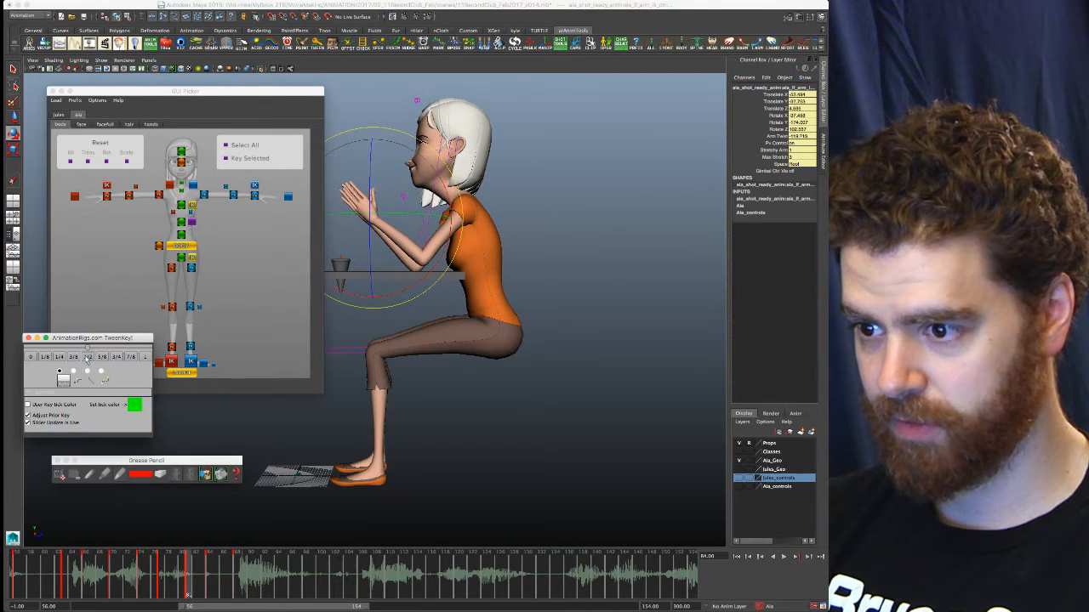
{"action": "key", "text": "period"}
{"action": "key", "text": "period"}
{"action": "key", "text": "comma"}
{"action": "key", "text": "comma"}
{"action": "key", "text": "comma"}
{"action": "key", "text": "period"}
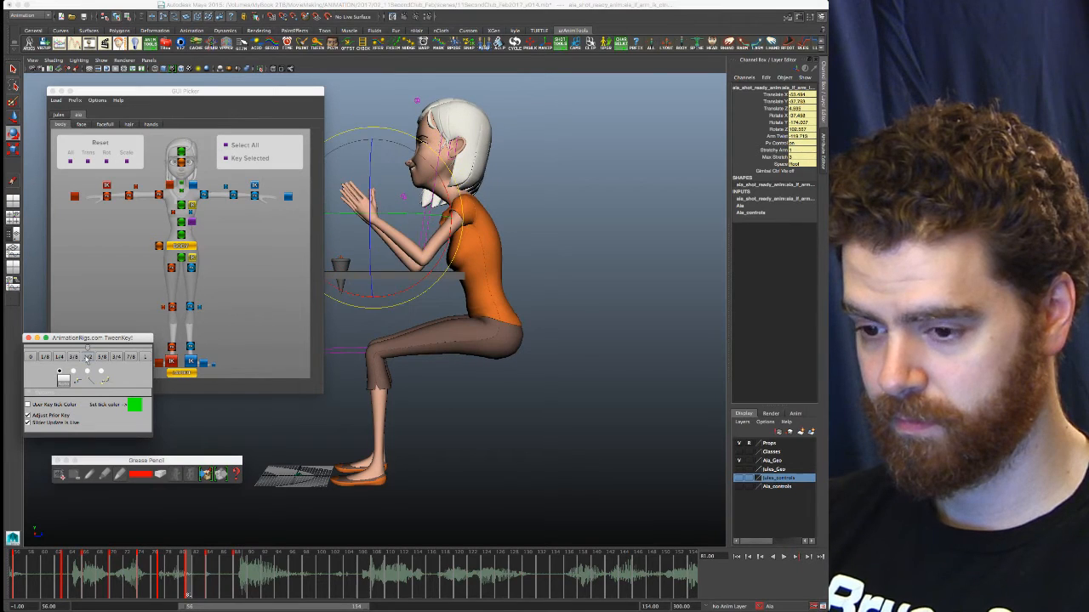
{"action": "key", "text": "period"}
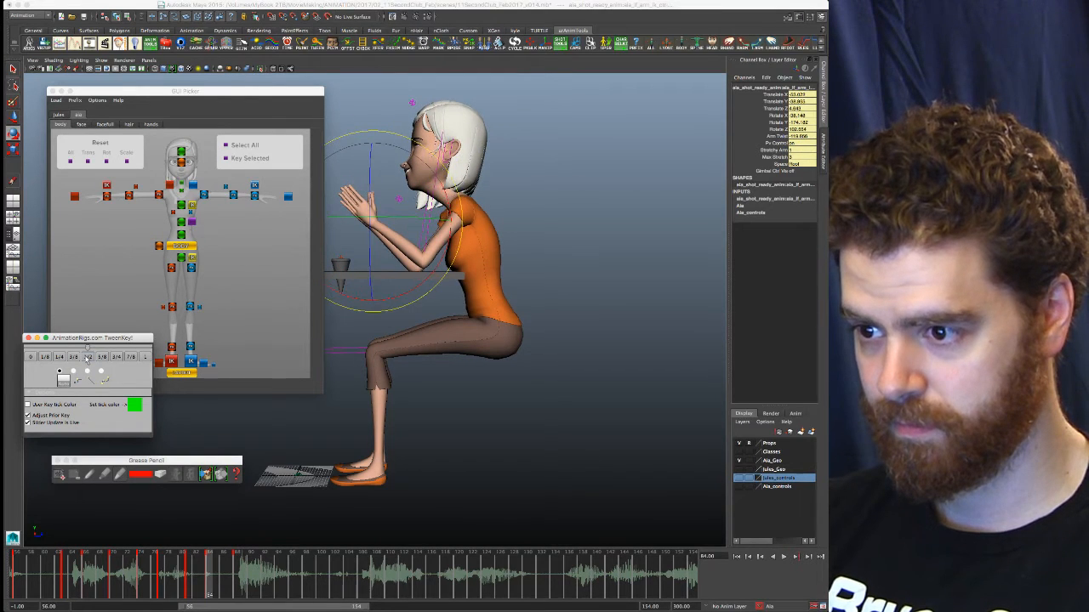
Apply a 7/8 TweenKey in-between to the lower spine FK control at frame 84
{"action": "left_click", "coordinate": [181, 236]}
{"action": "left_click", "coordinate": [181, 236]}
{"action": "left_click", "coordinate": [129, 429]}
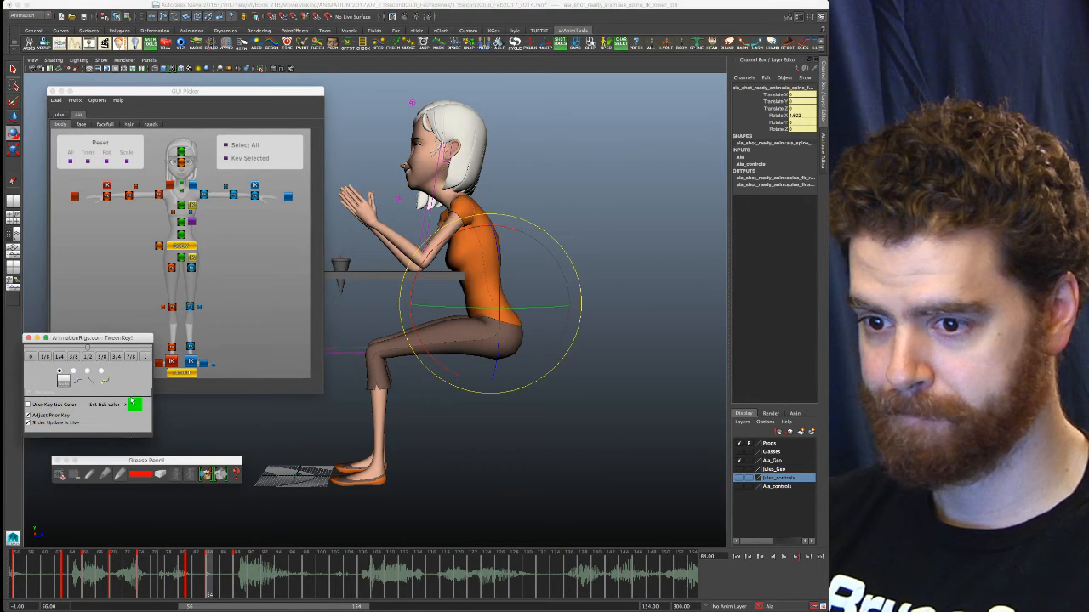
{"action": "left_click", "coordinate": [130, 358]}
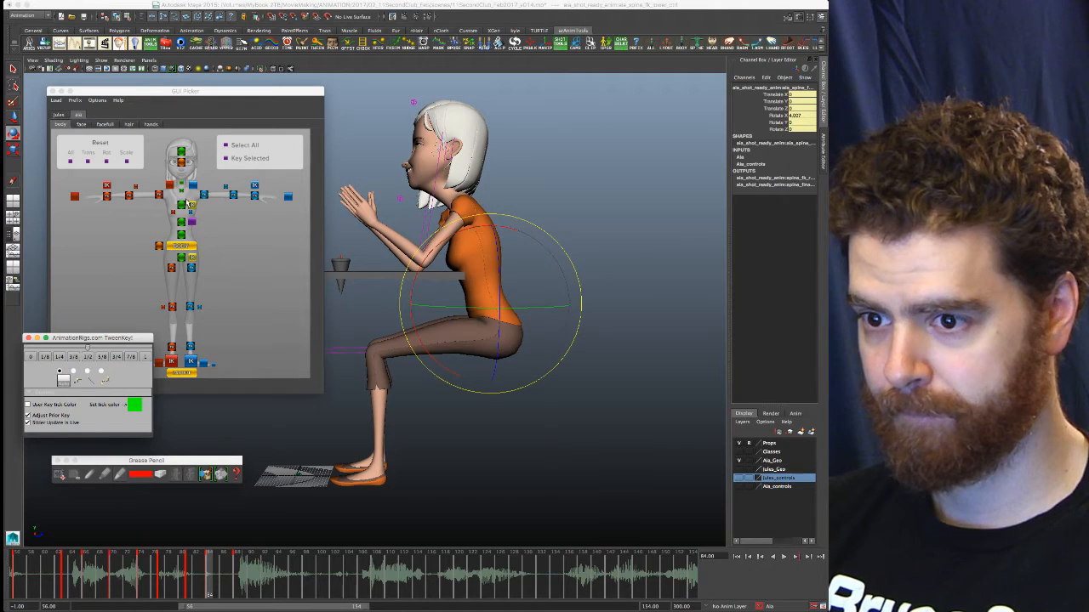
Try a 3/4 in-between on the shoulder spine FK control at frame 84 and compare it with the neighbouring key poses
{"action": "left_click", "coordinate": [181, 207]}
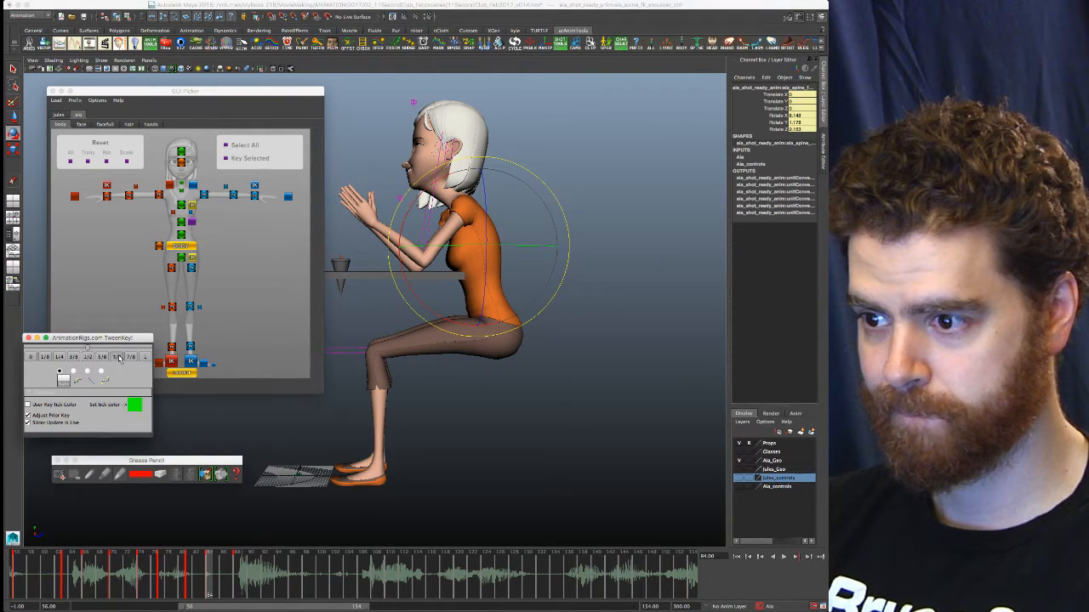
{"action": "left_click", "coordinate": [117, 357]}
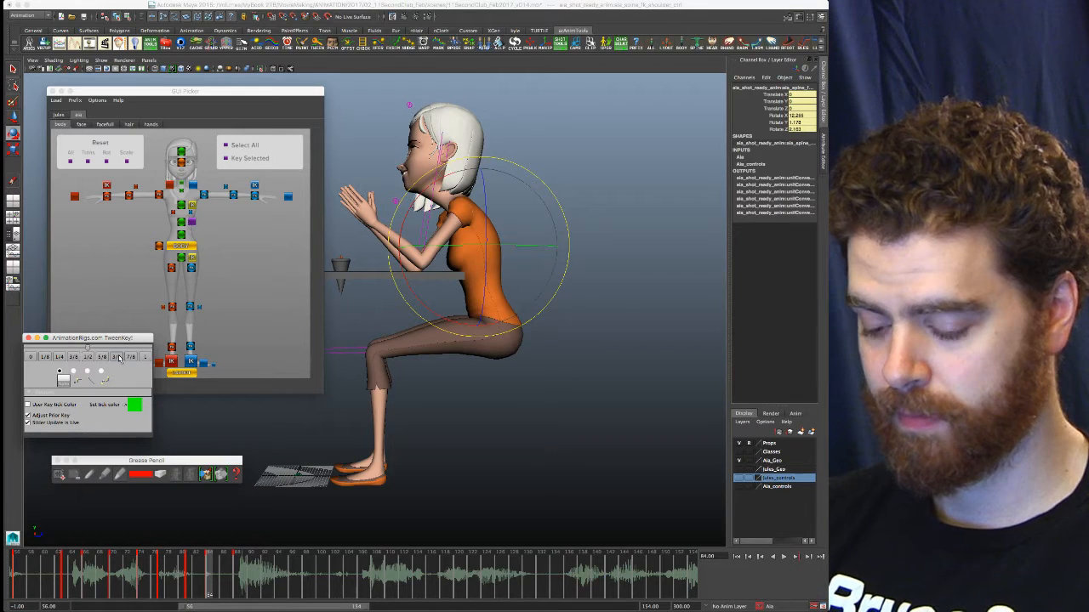
{"action": "key", "text": "comma"}
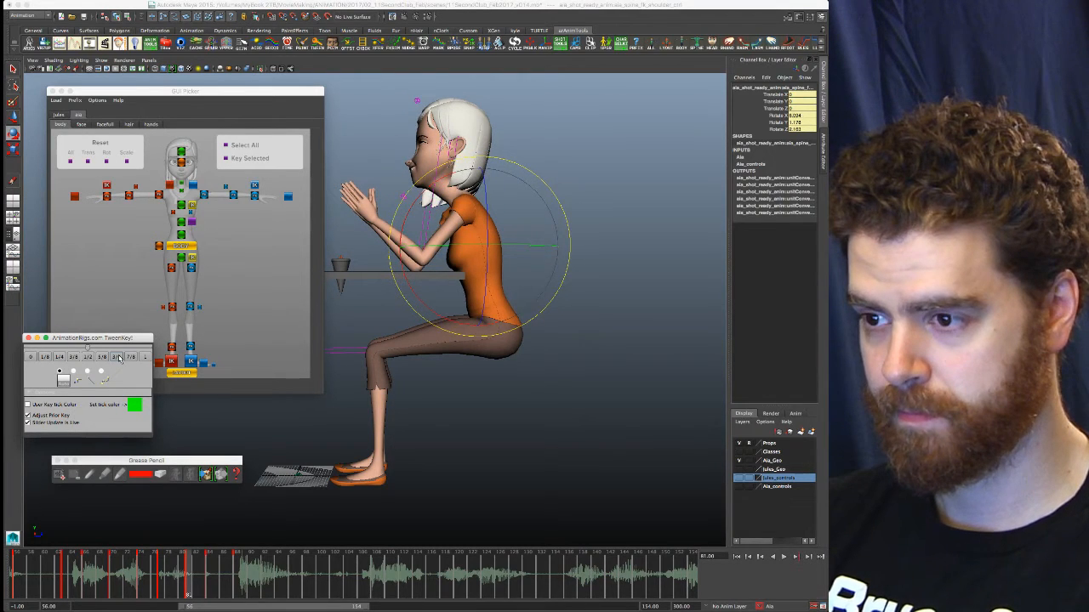
{"action": "key", "text": "comma"}
{"action": "key", "text": "period"}
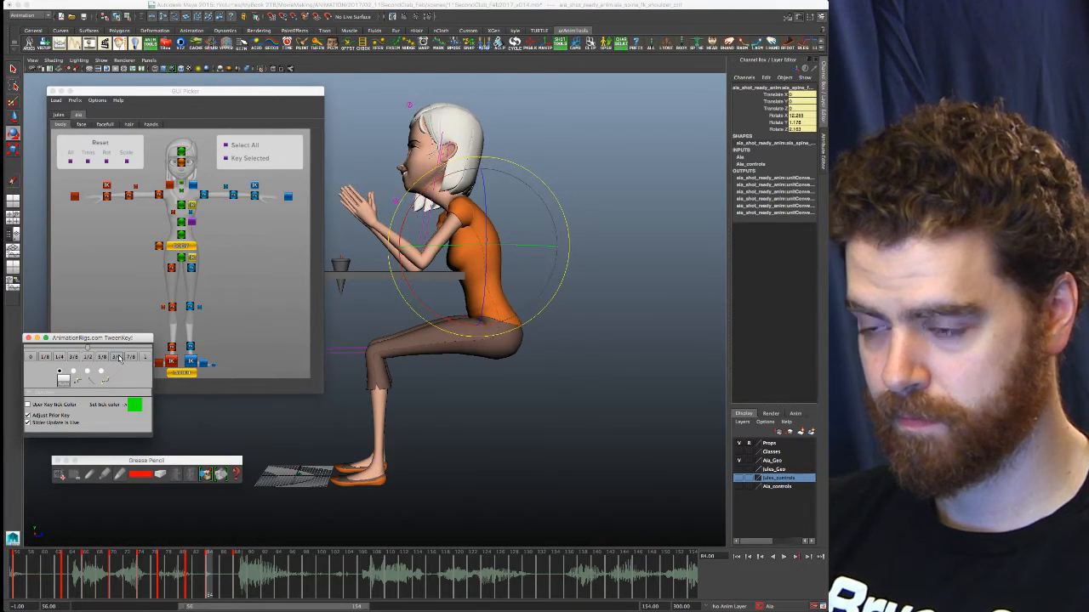
{"action": "key", "text": "comma"}
{"action": "key", "text": "period"}
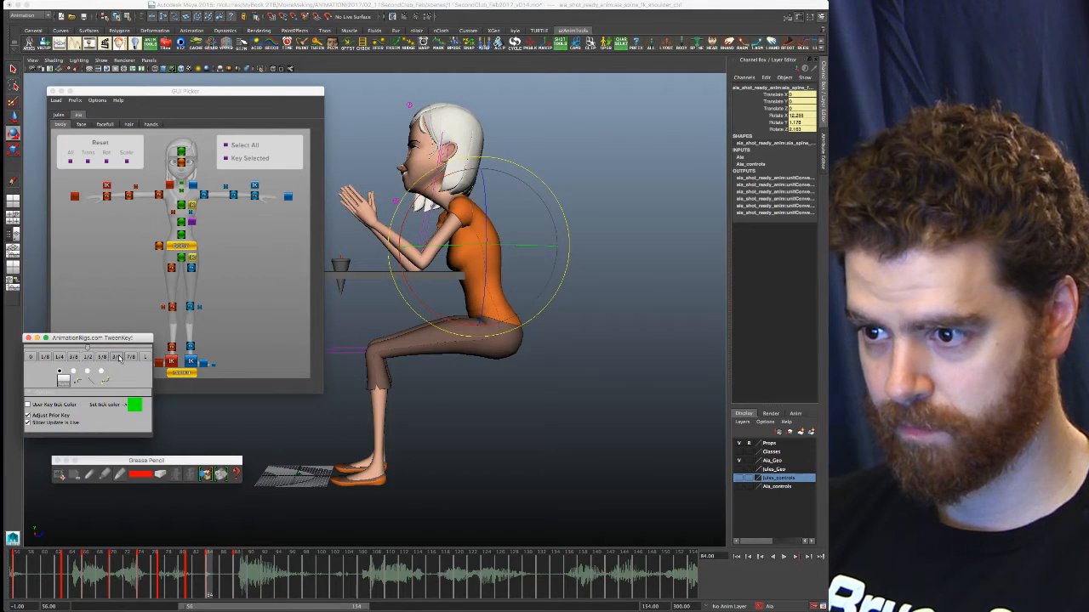
{"action": "key", "text": "period"}
{"action": "key", "text": "comma"}
{"action": "key", "text": "comma"}
{"action": "key", "text": "comma"}
{"action": "key", "text": "period"}
{"action": "key", "text": "period"}
{"action": "key", "text": "period"}
Set the shoulder spine FK control back to a 1/4 in-between at frame 84 and check it between frames 81 and 88
{"action": "key", "text": "comma"}
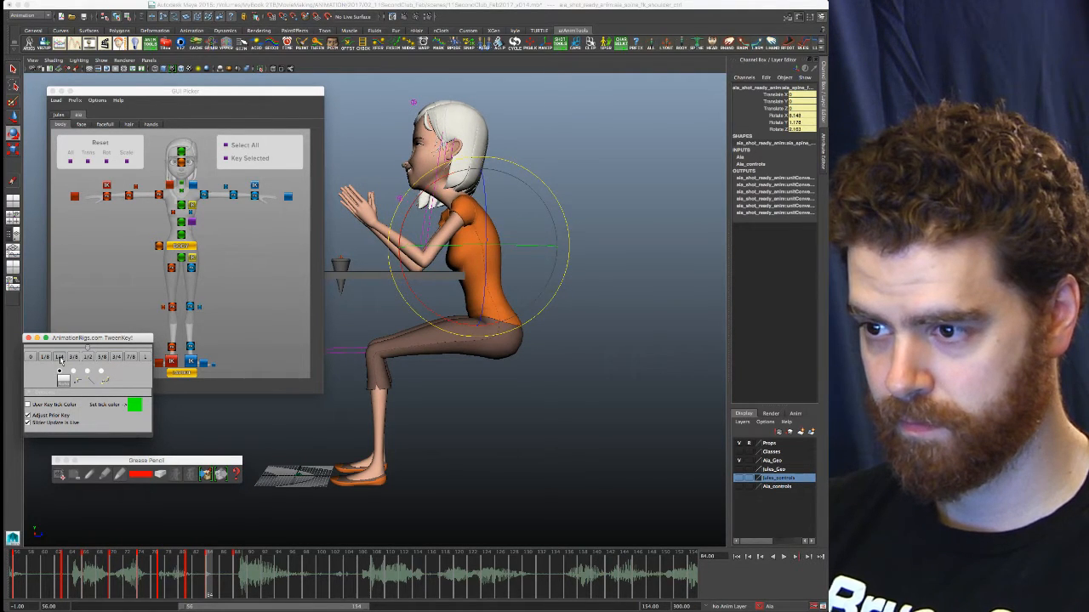
{"action": "key", "text": "comma"}
{"action": "key", "text": "period"}
{"action": "key", "text": "period"}
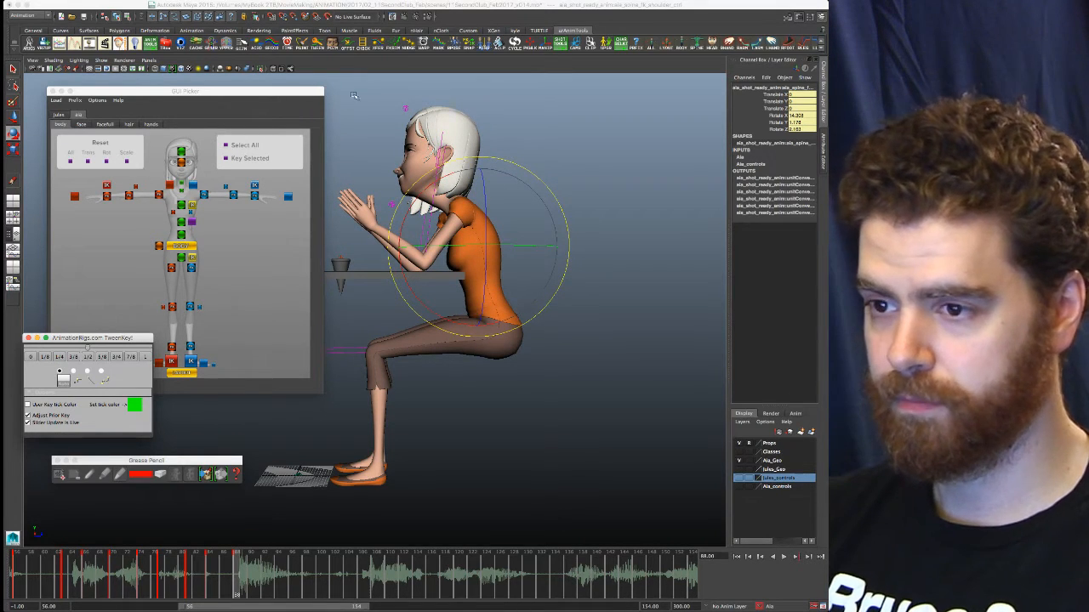
Show the shot camera view full size and move the GUI Picker away from the character
{"action": "key", "text": "space"}
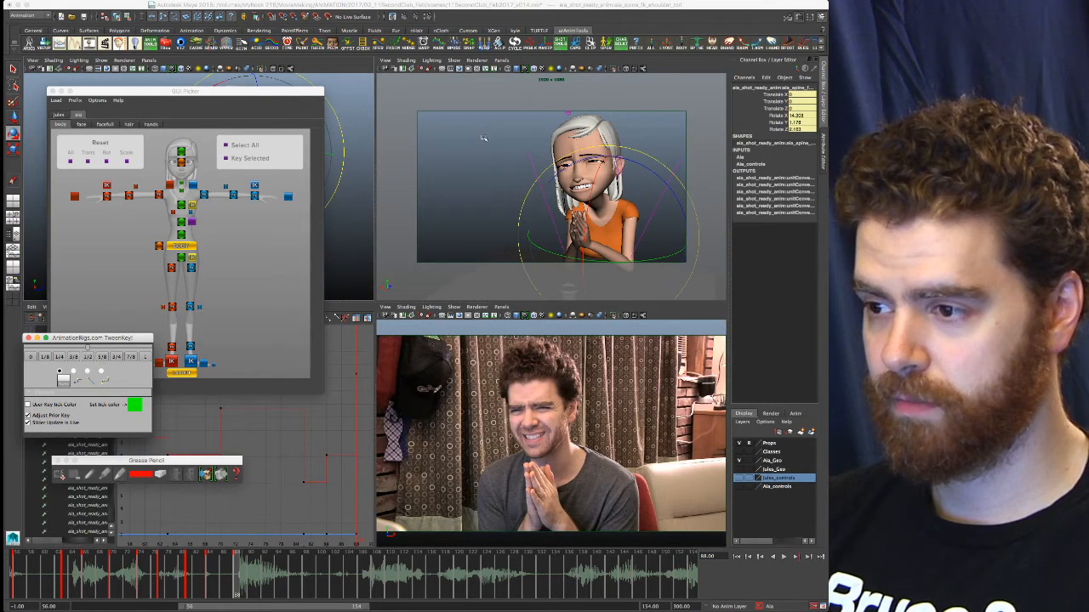
{"action": "key", "text": "space"}
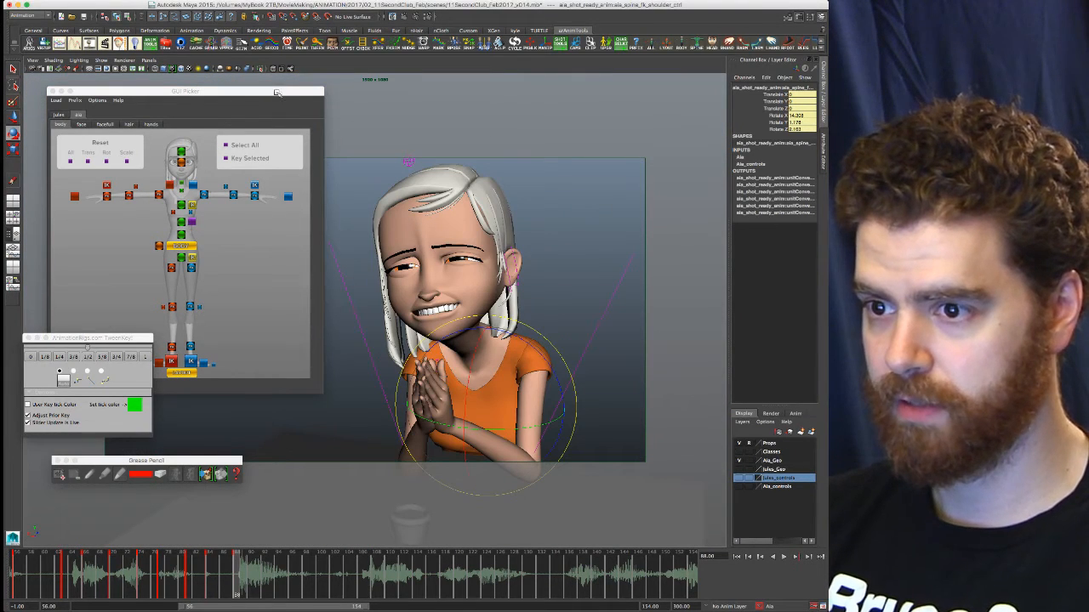
{"action": "left_click_drag", "start_coordinate": [276, 92], "coordinate": [262, 79]}
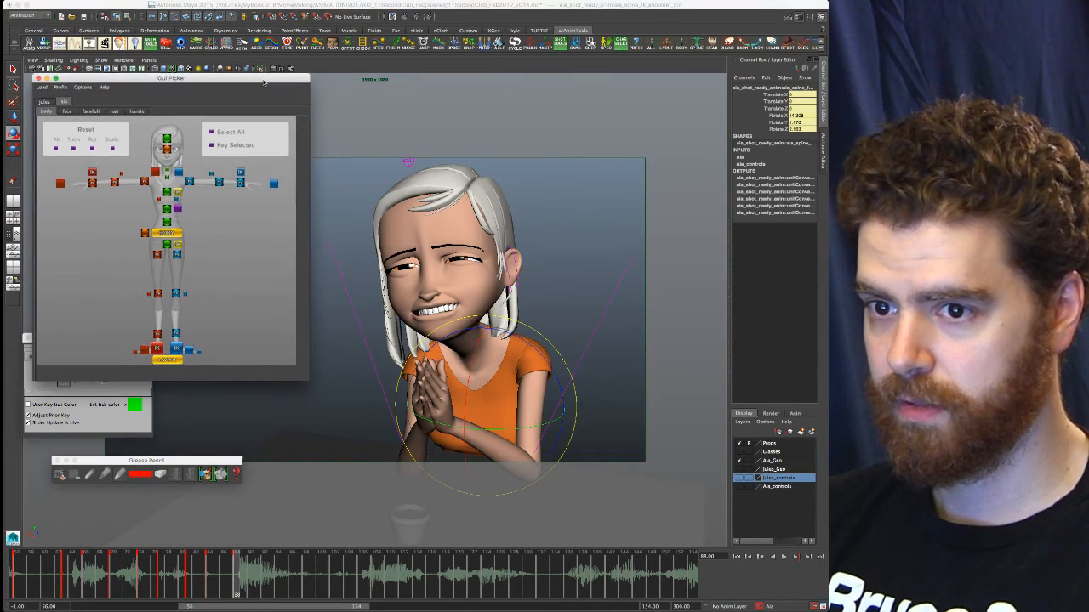
Start from frame 63 and flip through the key poses up to frame 84 to review the body and hand motion in camera view
{"action": "left_click", "coordinate": [319, 581]}
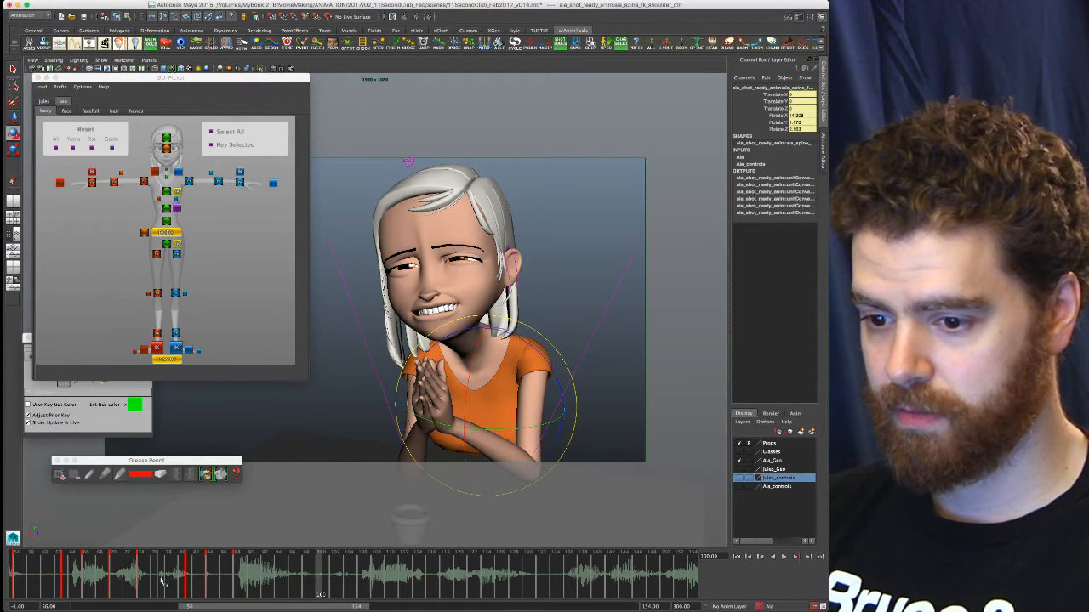
{"action": "left_click", "coordinate": [65, 576]}
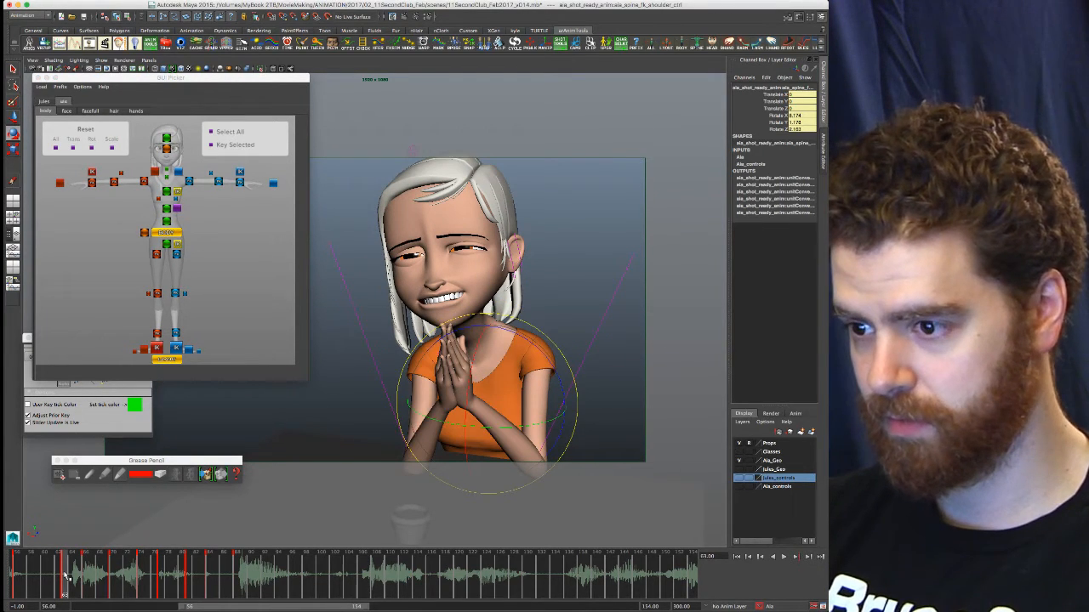
{"action": "key", "text": "period"}
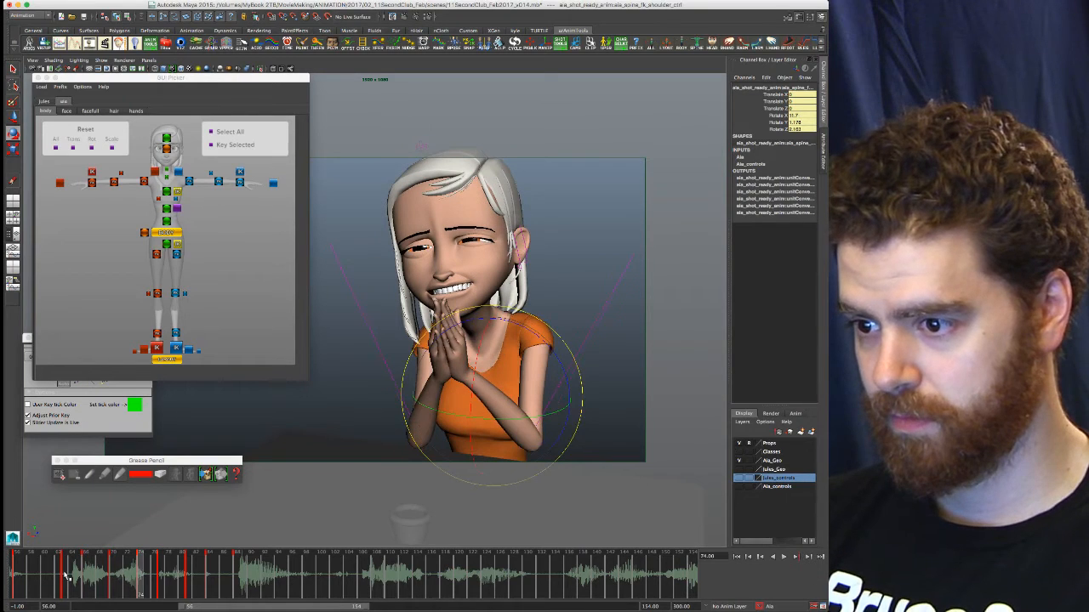
{"action": "key", "text": "period"}
{"action": "key", "text": "period"}
{"action": "key", "text": "period"}
{"action": "key", "text": "period"}
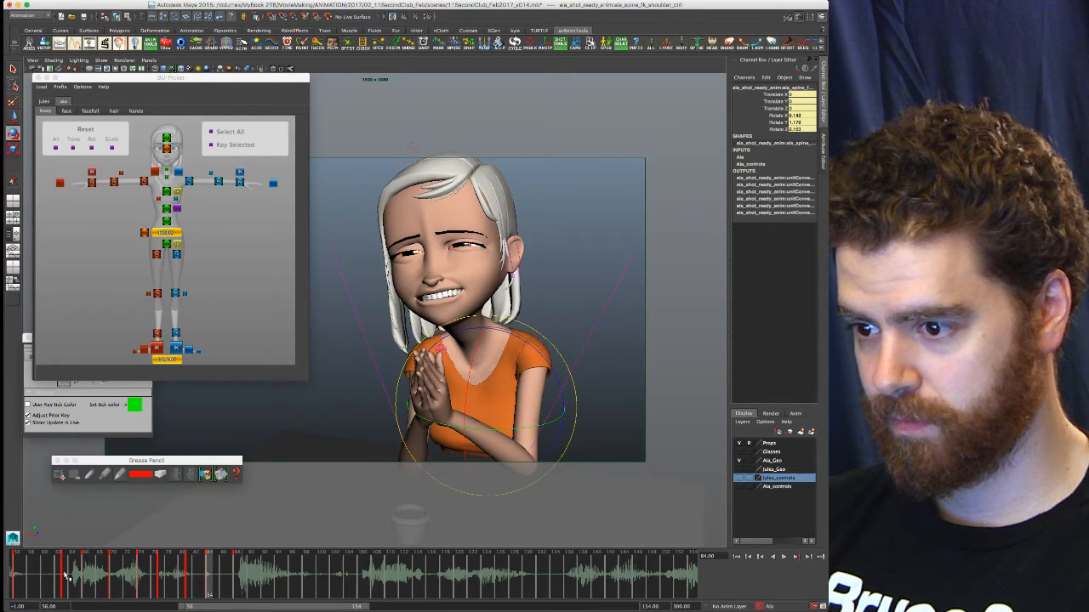
{"action": "key", "text": "comma"}
{"action": "key", "text": "comma"}
{"action": "key", "text": "comma"}
{"action": "key", "text": "comma"}
{"action": "key", "text": "comma"}
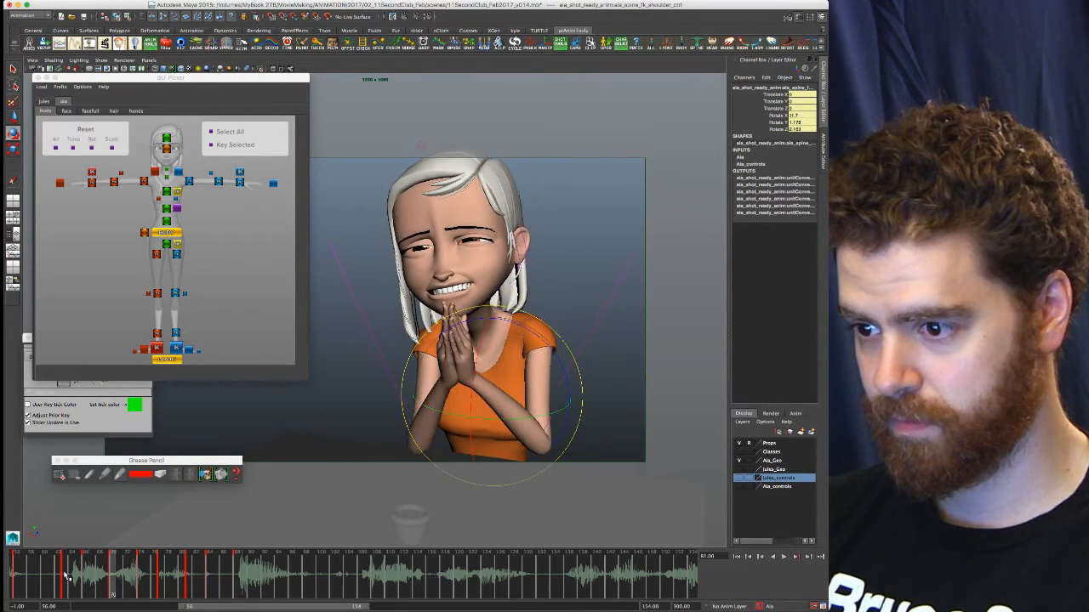
{"action": "key", "text": "period"}
{"action": "key", "text": "period"}
{"action": "key", "text": "period"}
{"action": "key", "text": "period"}
{"action": "key", "text": "period"}
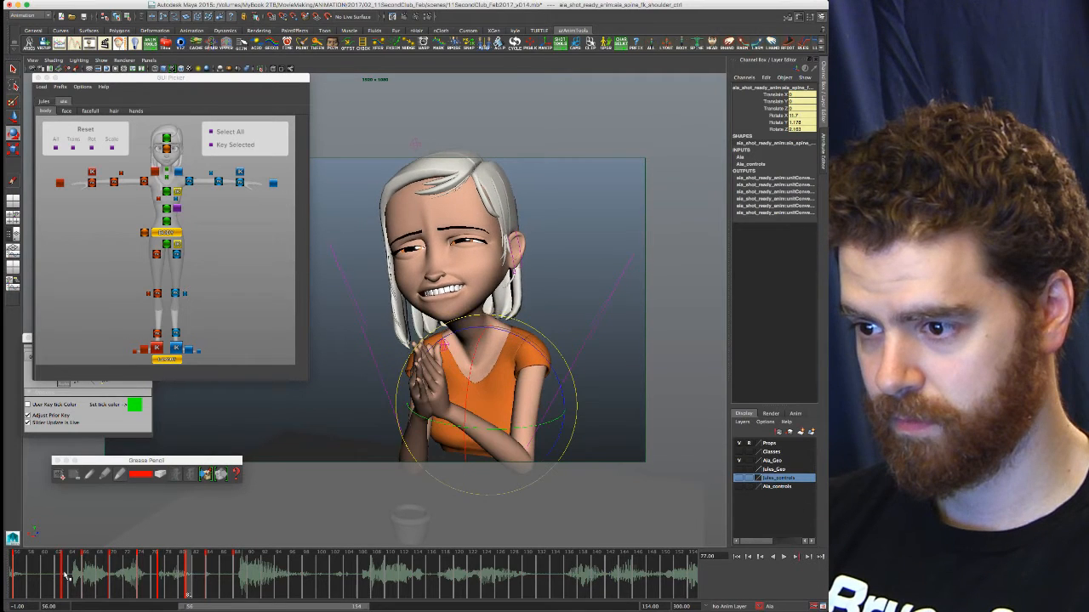
{"action": "key", "text": "comma"}
{"action": "key", "text": "comma"}
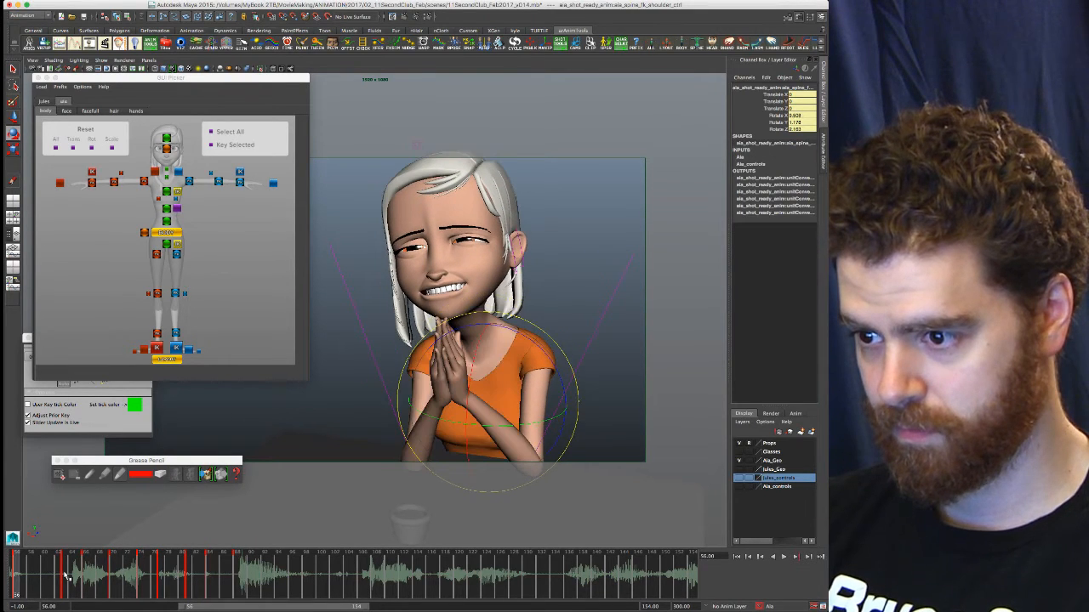
Step back through the earliest key poses around frame 56 and forward again to frame 84 to review the whole movement
{"action": "key", "text": "comma"}
{"action": "key", "text": "comma"}
{"action": "key", "text": "comma"}
{"action": "key", "text": "comma"}
{"action": "key", "text": "comma"}
{"action": "key", "text": "comma"}
{"action": "key", "text": "comma"}
{"action": "key", "text": "period"}
{"action": "key", "text": "period"}
{"action": "key", "text": "period"}
{"action": "key", "text": "period"}
{"action": "key", "text": "period"}
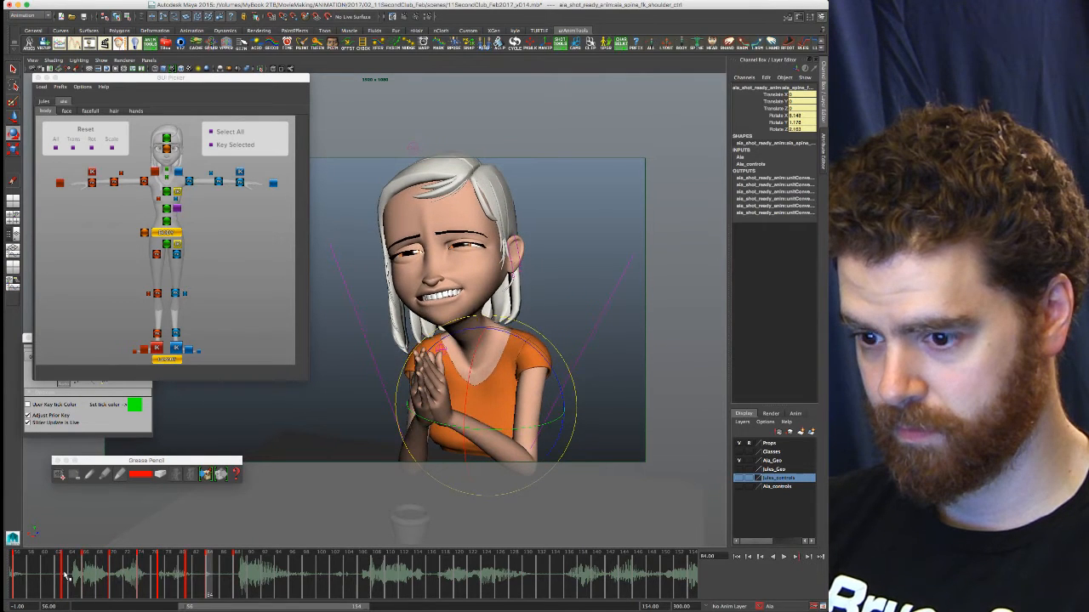
Flip repeatedly through the key poses around frames 81, 84 and 88 to compare the breakdown with its neighbours
{"action": "key", "text": "comma"}
{"action": "key", "text": "comma"}
{"action": "key", "text": "comma"}
{"action": "key", "text": "period"}
{"action": "key", "text": "period"}
{"action": "key", "text": "period"}
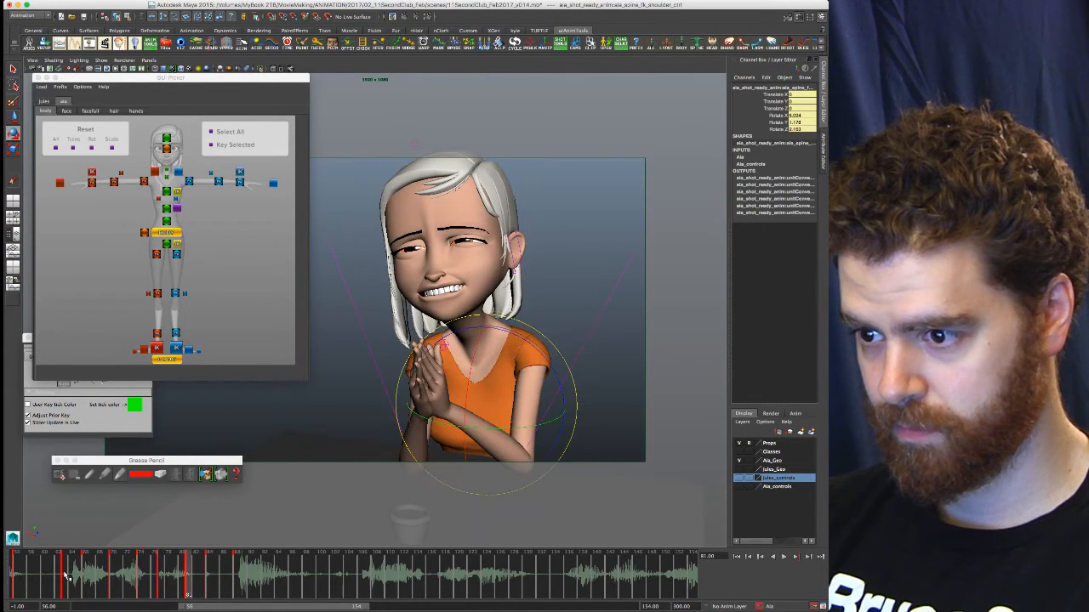
{"action": "key", "text": "comma"}
{"action": "key", "text": "comma"}
{"action": "key", "text": "comma"}
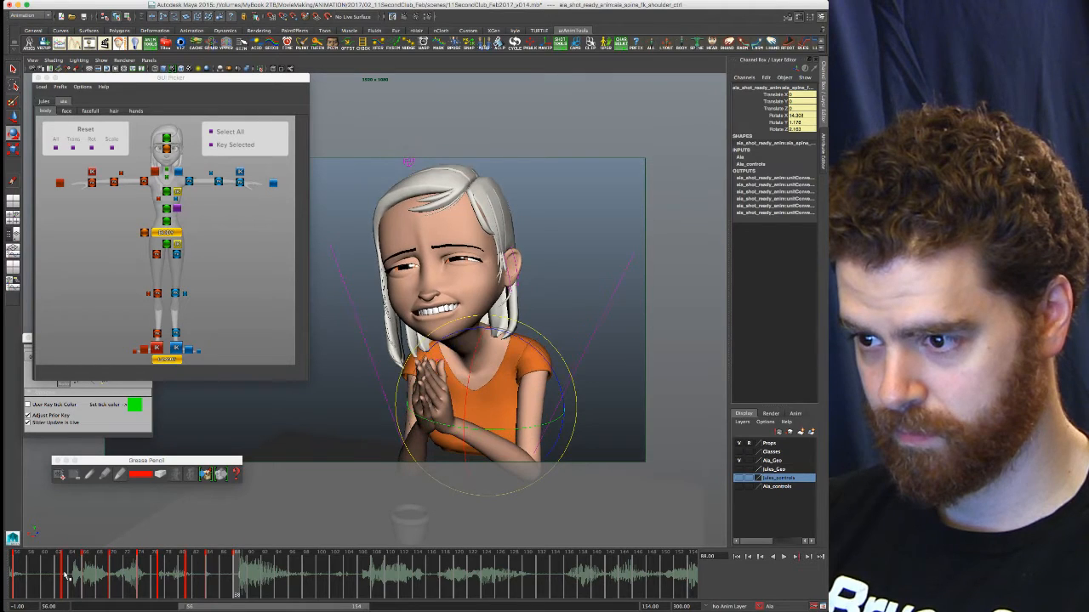
{"action": "key", "text": "period"}
{"action": "key", "text": "period"}
{"action": "key", "text": "period"}
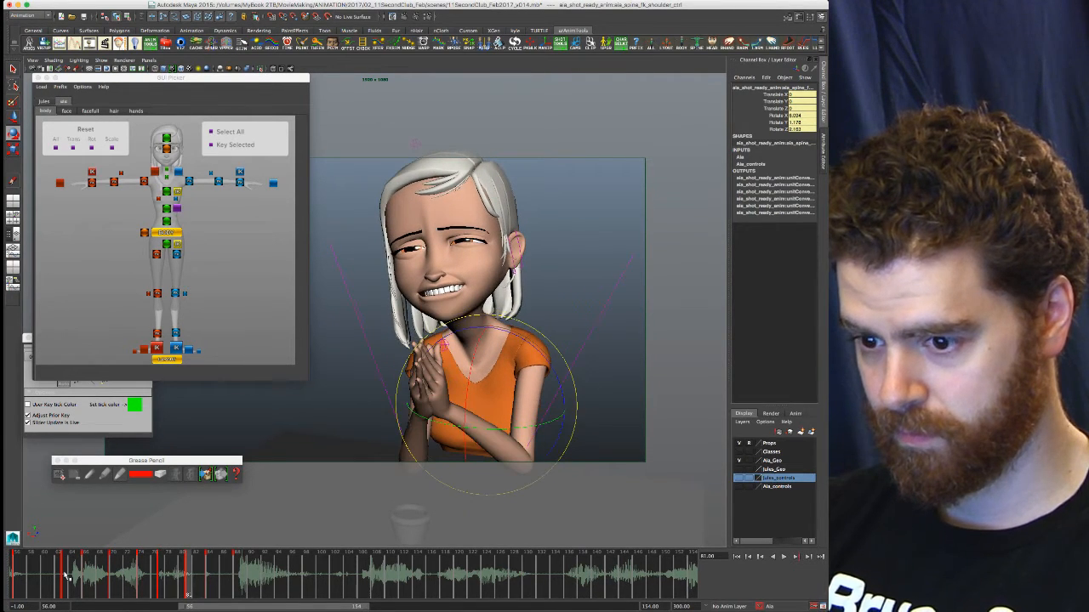
Try a 3/4 TweenKey in-between for the upper spine control at frame 84
{"action": "key", "text": "period"}
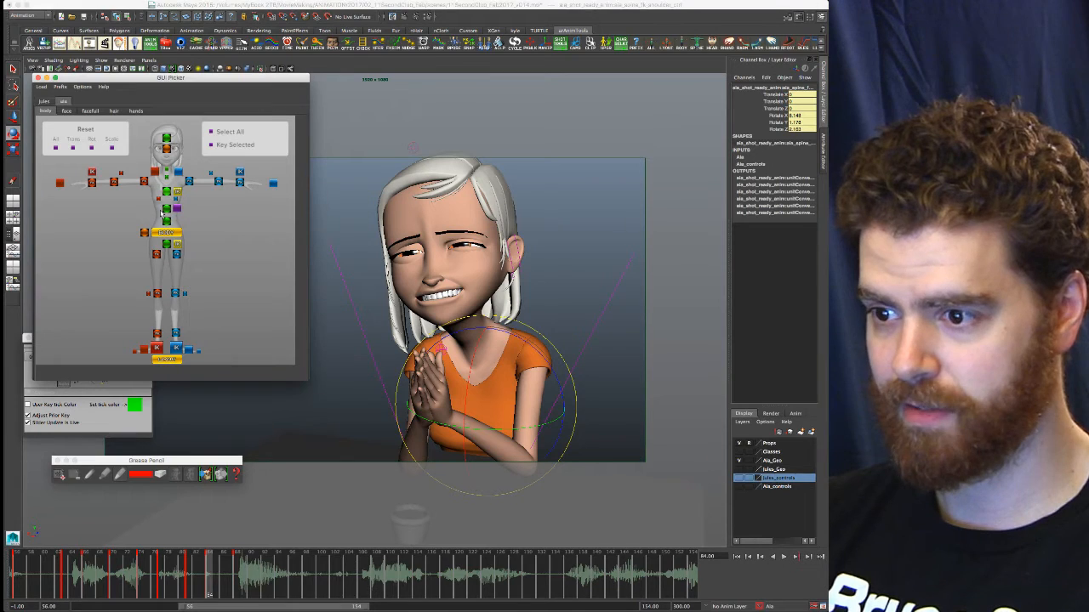
{"action": "mouse_move", "coordinate": [130, 338]}
{"action": "left_mouse_down"}
{"action": "mouse_move", "coordinate": [129, 367]}
{"action": "mouse_move", "coordinate": [129, 347]}
{"action": "left_mouse_up"}
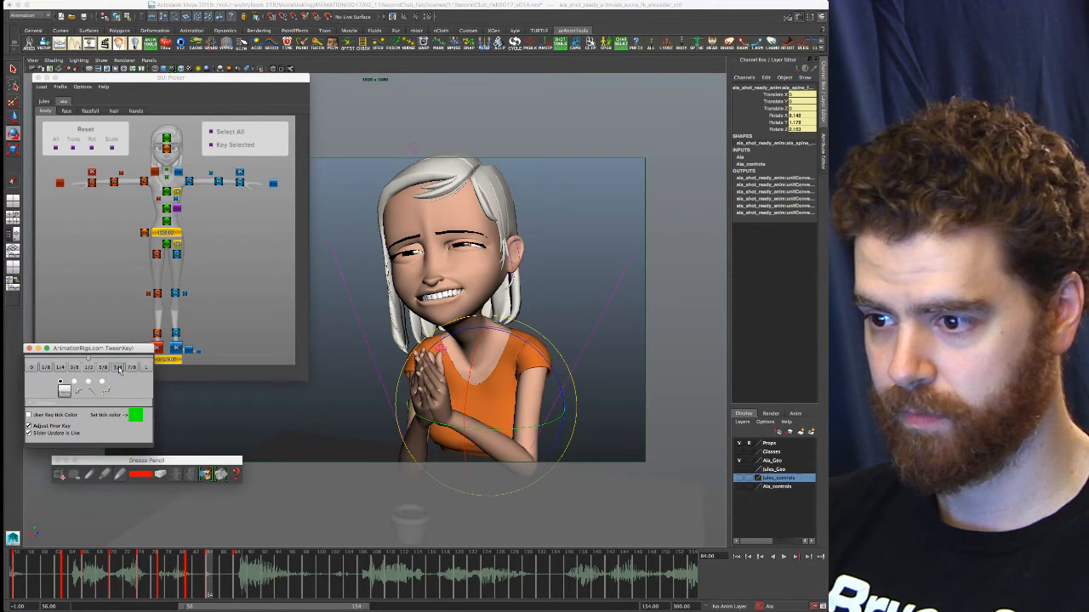
{"action": "left_click", "coordinate": [120, 367]}
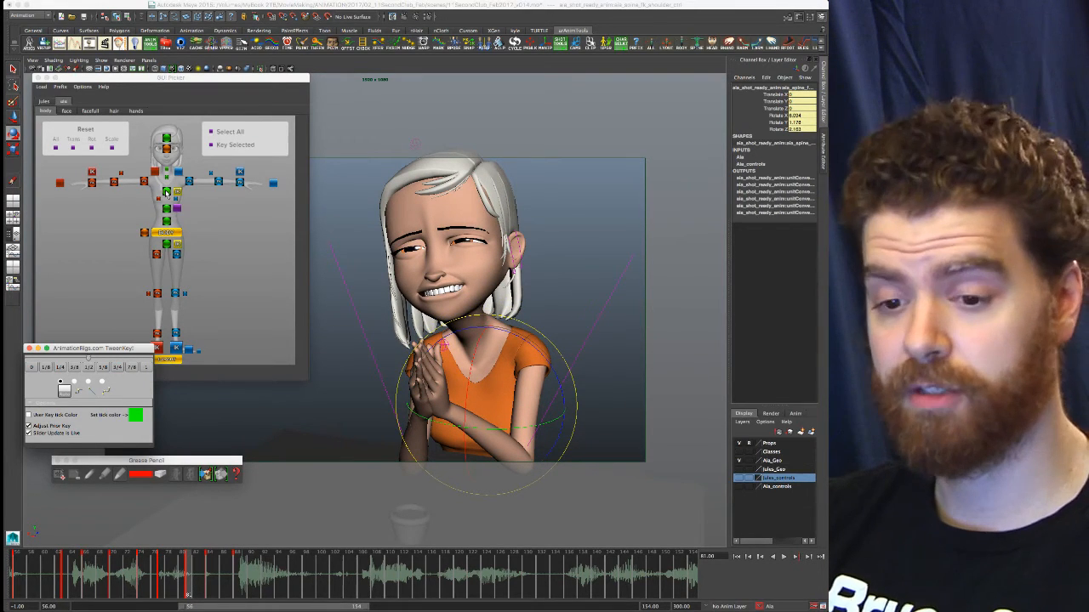
Select frames 56 to 98 on the timeline and generate a playblast of that range
{"action": "left_click", "coordinate": [336, 583]}
{"action": "left_click", "coordinate": [307, 581]}
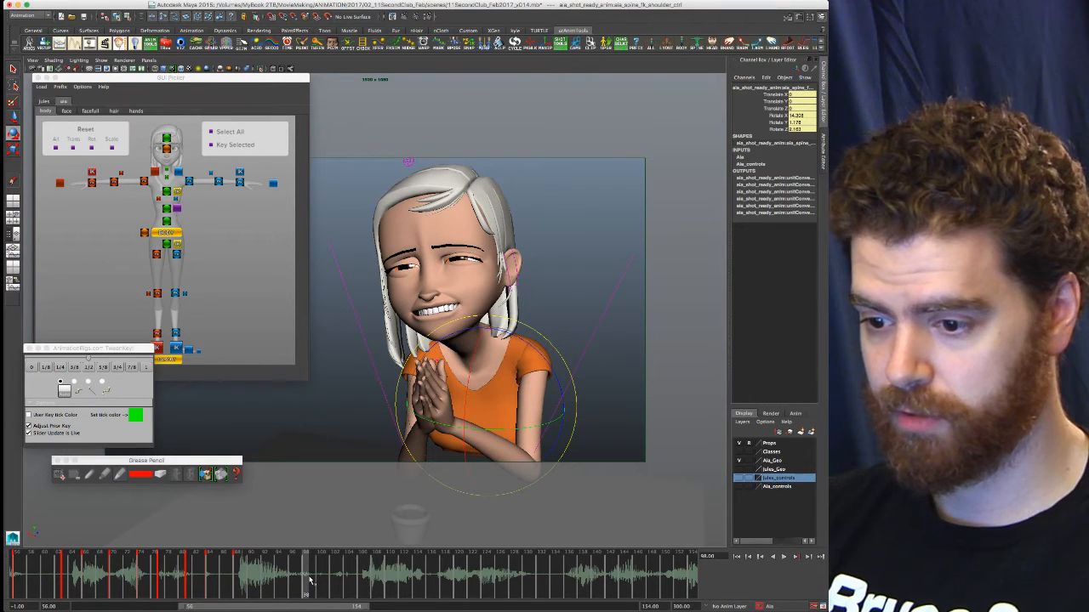
{"action": "left_click_drag", "start_coordinate": [308, 581], "coordinate": [23, 580], "text": "shift"}
{"action": "key", "text": "alt+v"}
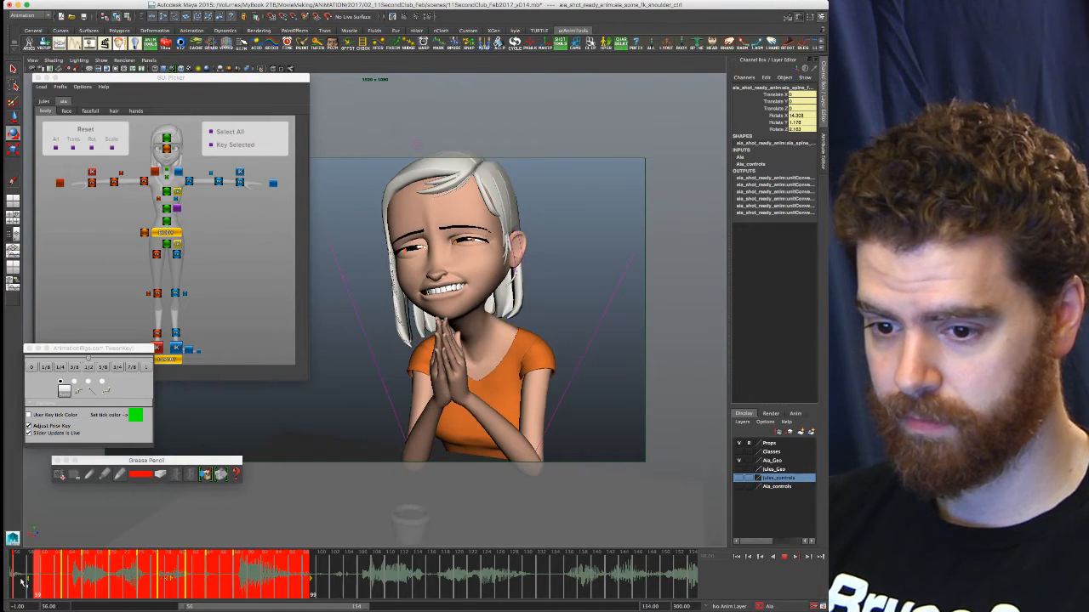
{"action": "key", "text": "alt+v"}
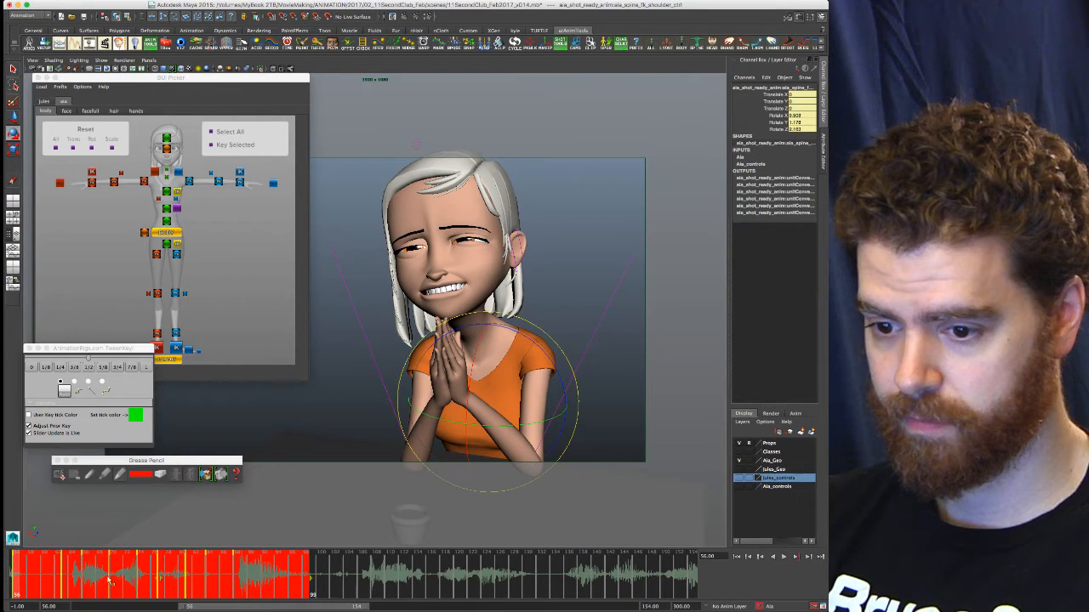
{"action": "right_click", "coordinate": [134, 574]}
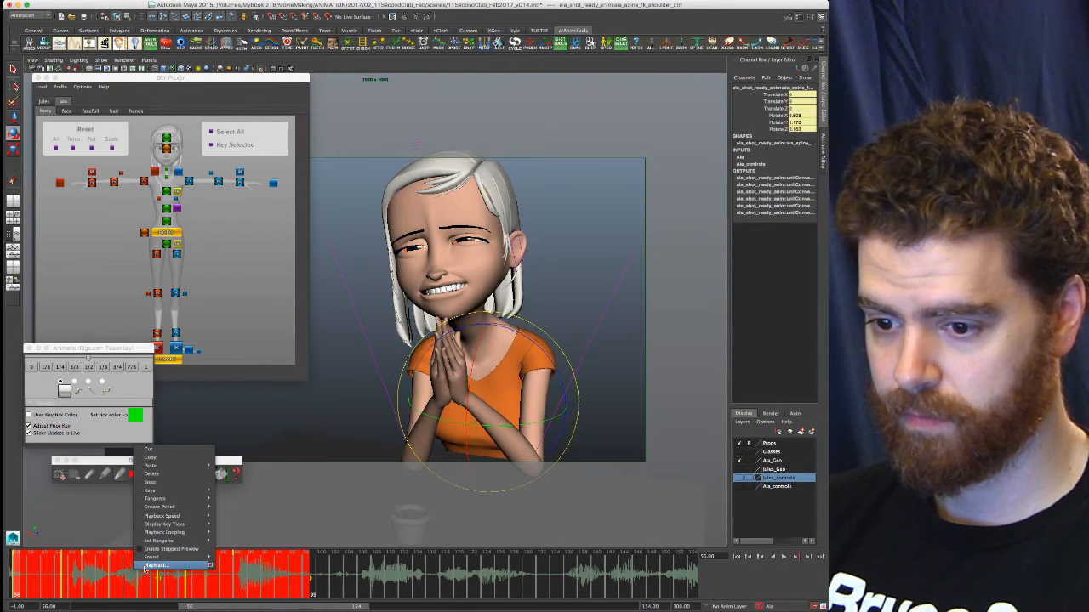
{"action": "left_click", "coordinate": [144, 569]}
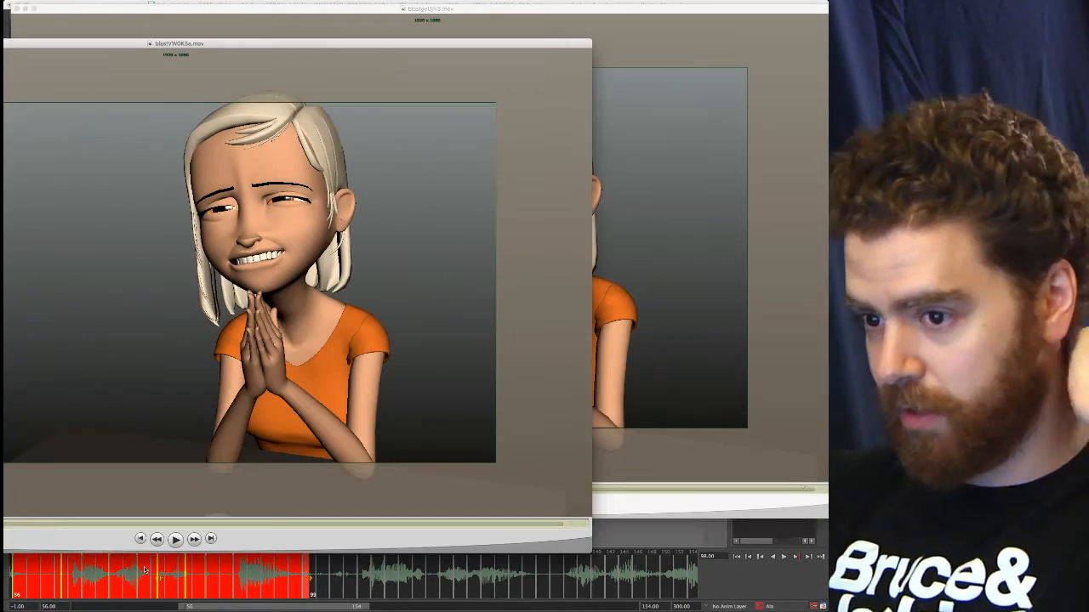
Align the playblast movie window to fill the screen and play it with sound to review the motion, then mute the audio
{"action": "left_click_drag", "start_coordinate": [4, 44], "coordinate": [180, 9]}
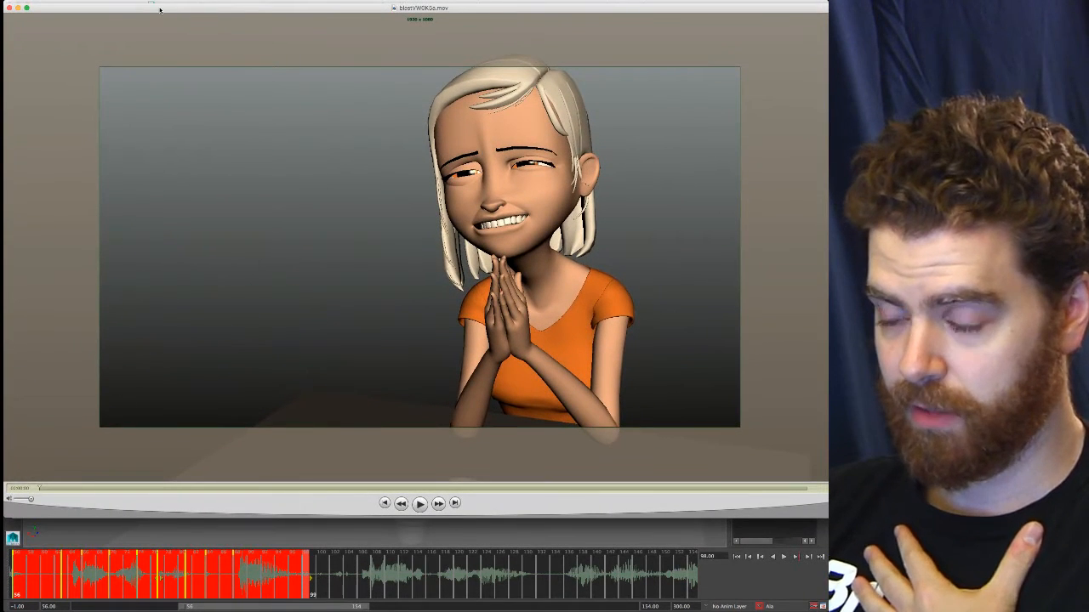
{"action": "left_click_drag", "start_coordinate": [96, 10], "coordinate": [97, 12]}
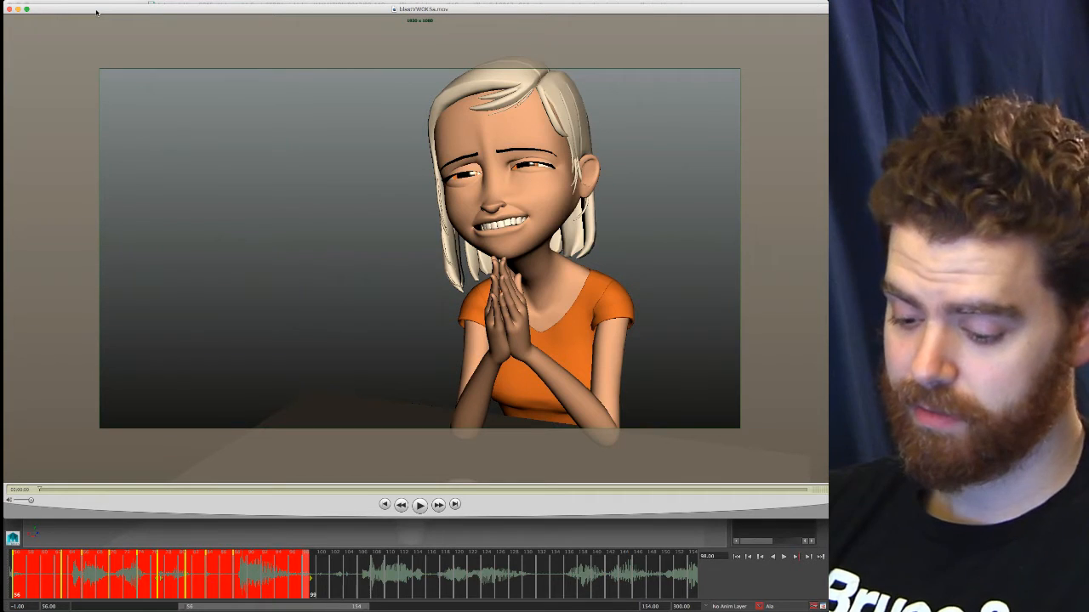
{"action": "key", "text": "space"}
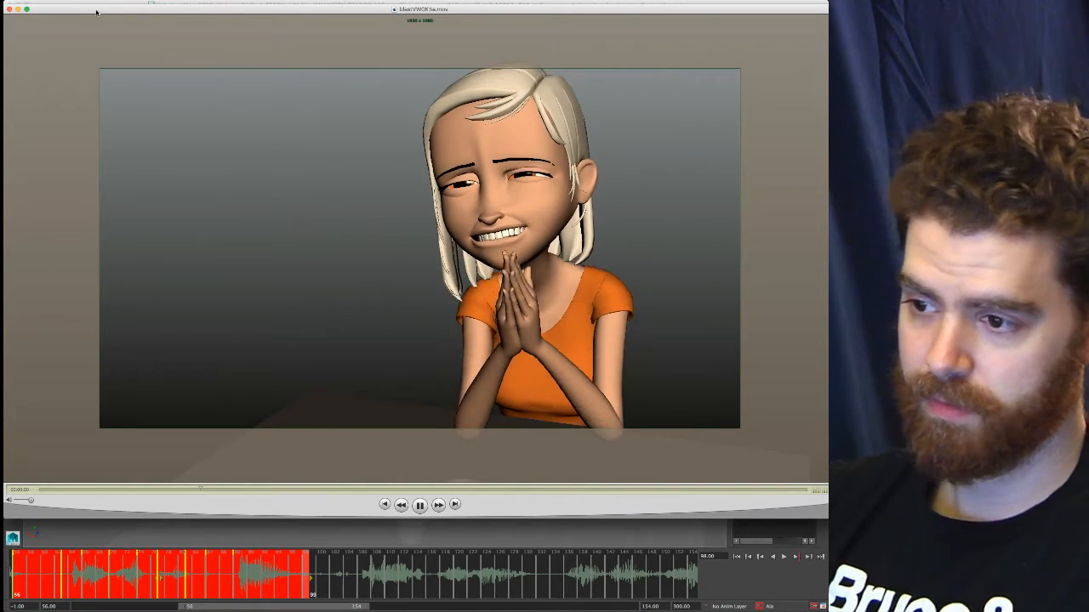
{"action": "key", "text": "XF86AudioRaiseVolume"}
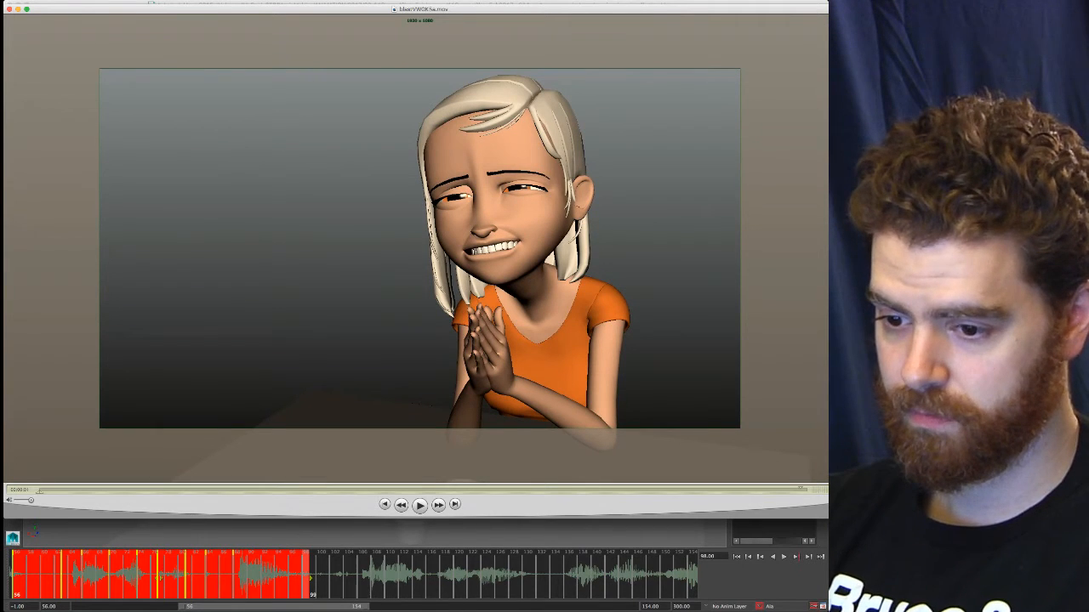
{"action": "key", "text": "XF86AudioMute"}
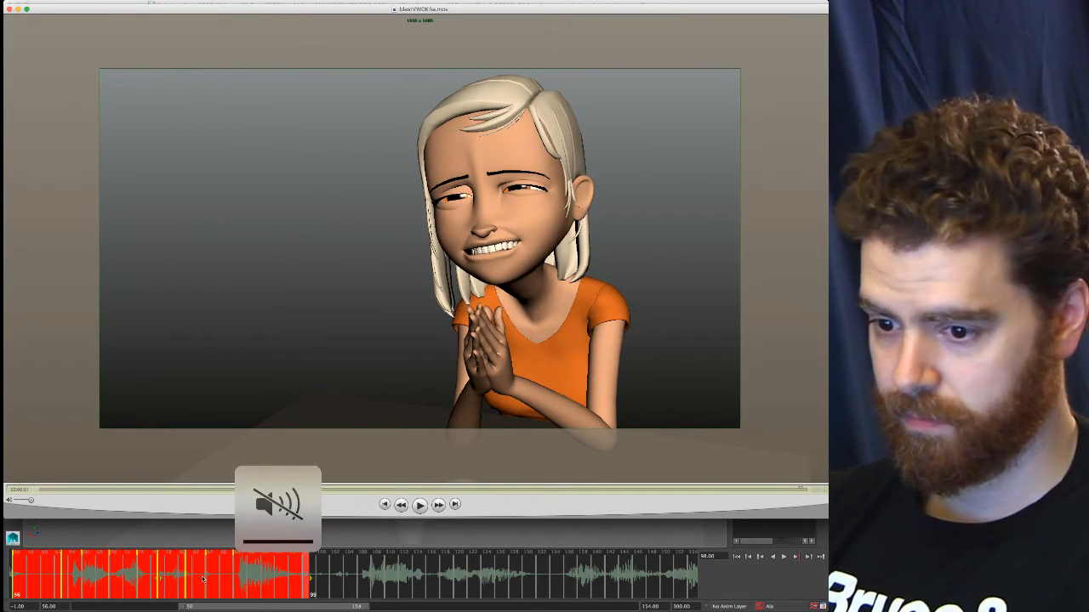
Return to frame 84 in the Maya scene and flip between its neighbouring key poses to judge the breakdown
{"action": "left_click", "coordinate": [205, 581]}
{"action": "left_click", "coordinate": [209, 581]}
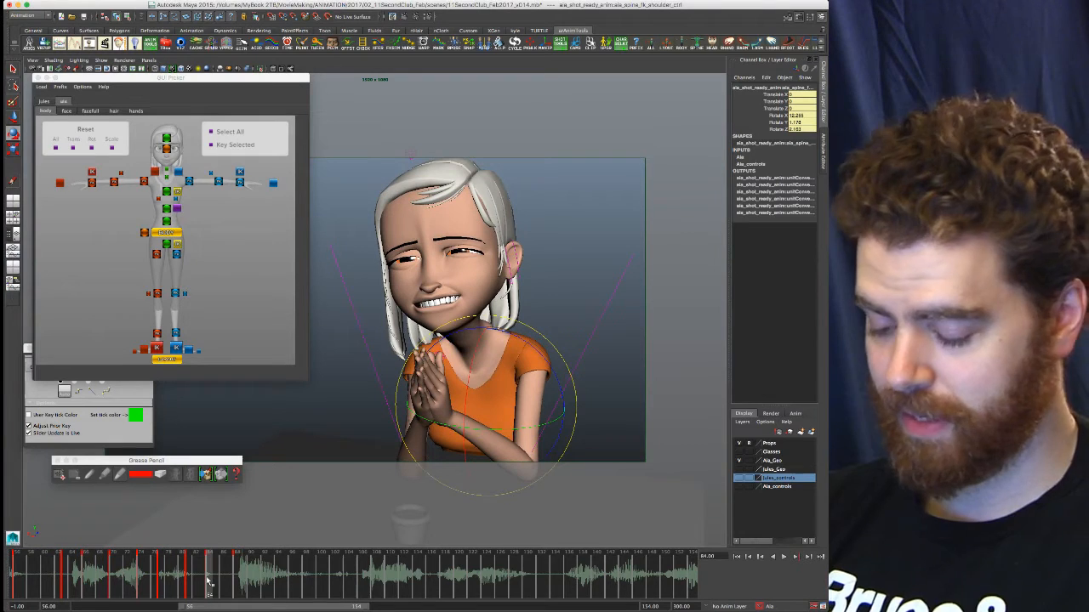
{"action": "key", "text": "comma"}
{"action": "key", "text": "comma"}
{"action": "key", "text": "period"}
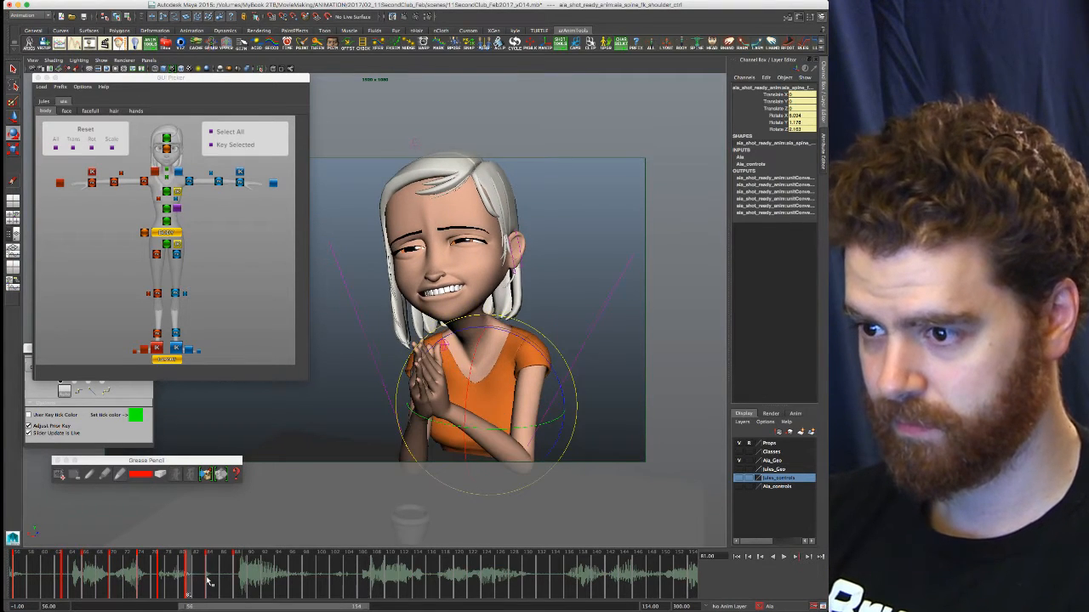
{"action": "left_click", "coordinate": [208, 581]}
{"action": "key", "text": "period"}
{"action": "key", "text": "comma"}
{"action": "key", "text": "comma"}
{"action": "key", "text": "period"}
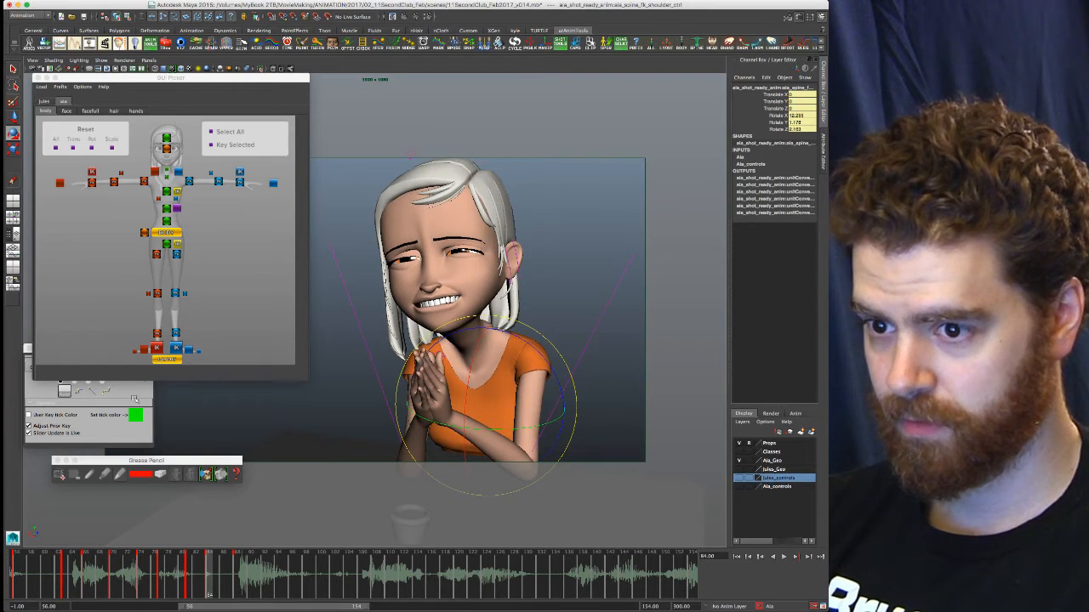
Set the upper spine control's frame 84 breakdown to a 1/4 TweenKey in-between and check it against frame 81
{"action": "left_click", "coordinate": [167, 193]}
{"action": "left_click", "coordinate": [128, 442]}
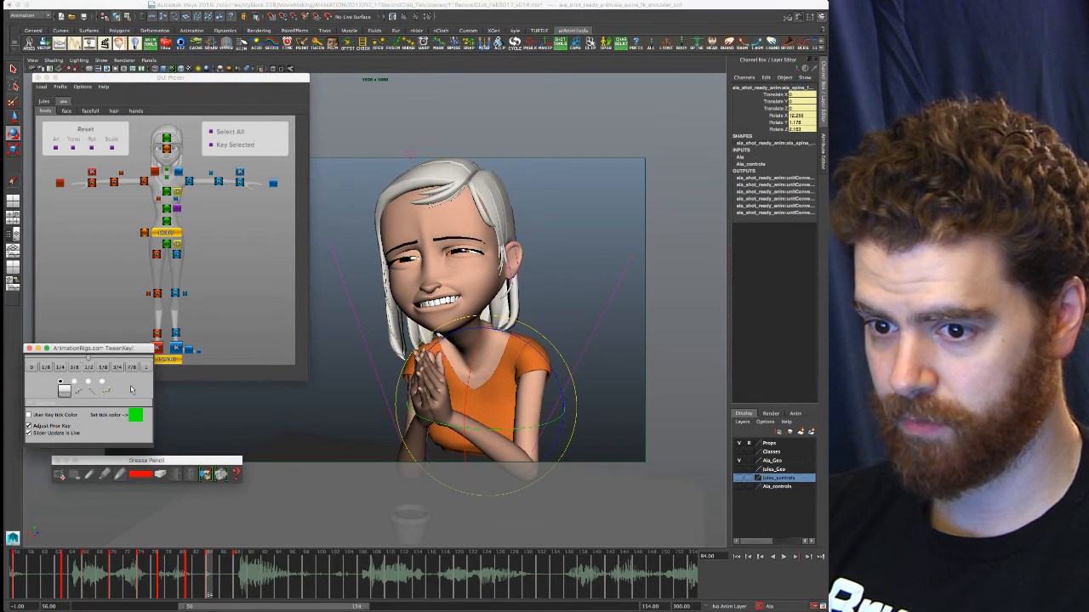
{"action": "left_click", "coordinate": [58, 367]}
{"action": "key", "text": "comma"}
{"action": "key", "text": "alt+v"}
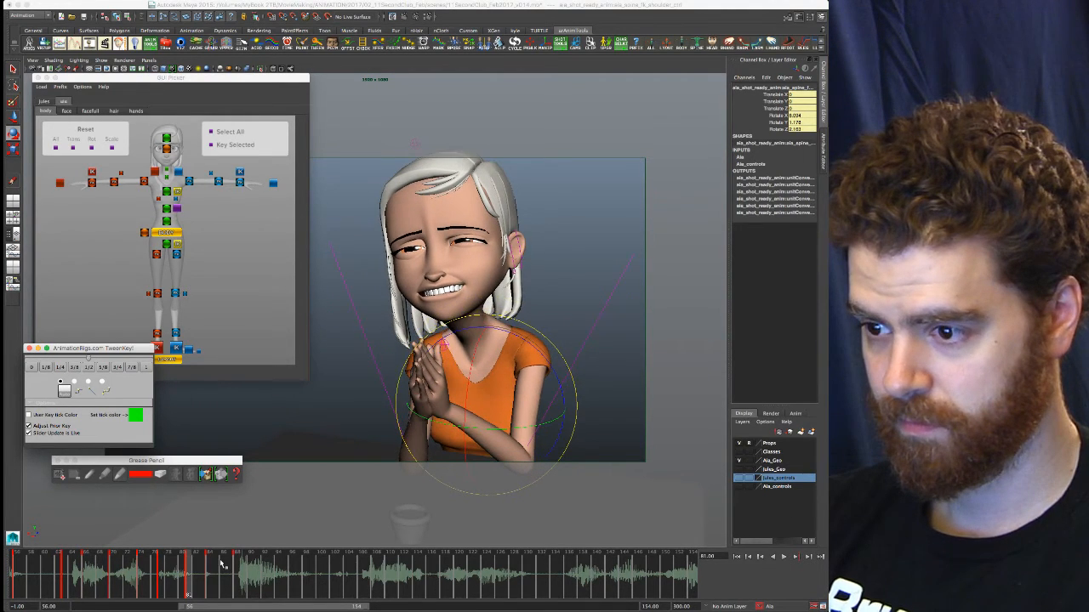
Select frames 56 to 99 on the timeline and generate a new playblast of the revised motion
{"action": "left_click", "coordinate": [313, 585]}
{"action": "left_click_drag", "start_coordinate": [313, 585], "coordinate": [18, 582], "text": "shift"}
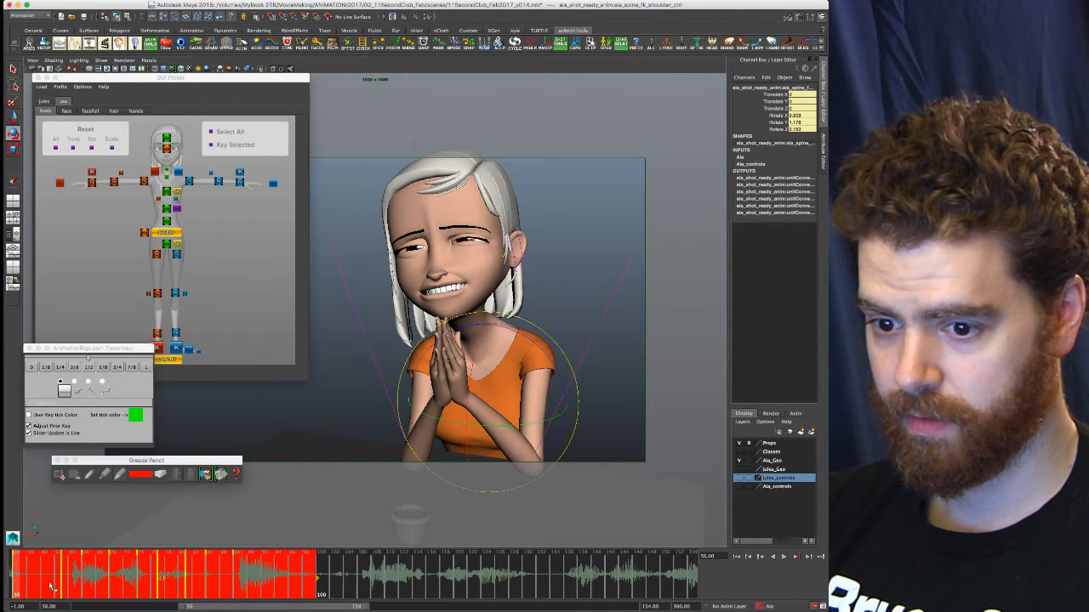
{"action": "right_click", "coordinate": [119, 570]}
{"action": "left_click", "coordinate": [162, 568]}
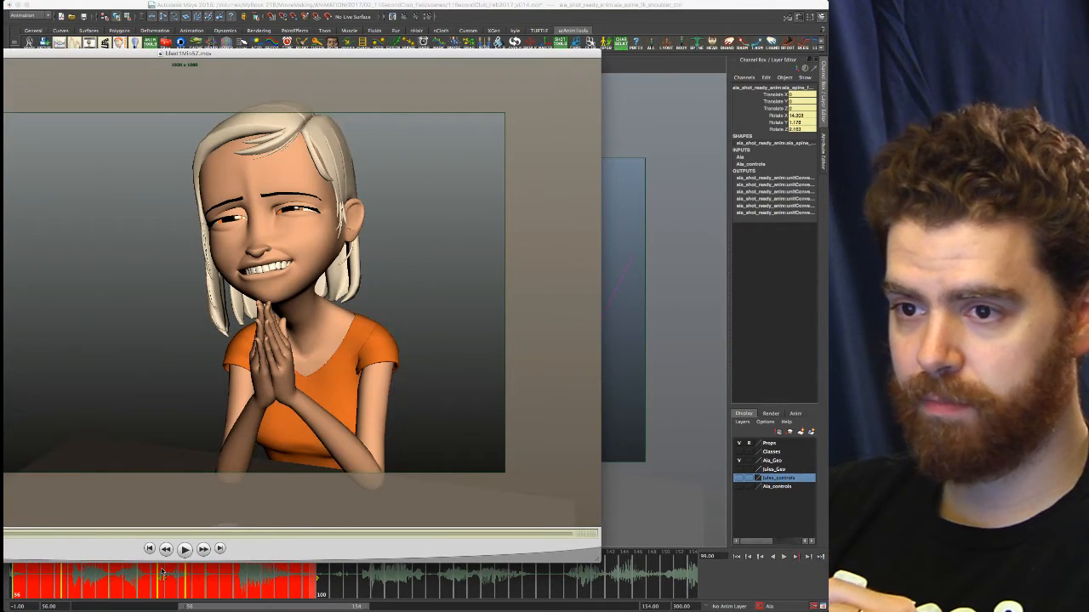
Move the new playblast movie into full view and watch it with the sound on, muting the audio at the end
{"action": "left_click_drag", "start_coordinate": [4, 53], "coordinate": [77, 17]}
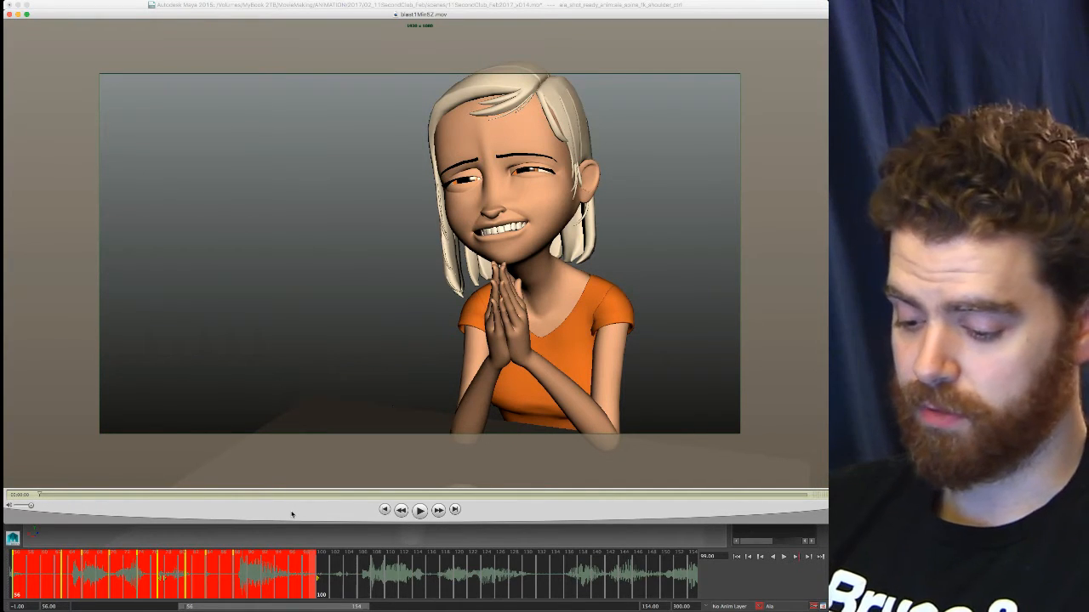
{"action": "key", "text": "XF86AudioMute"}
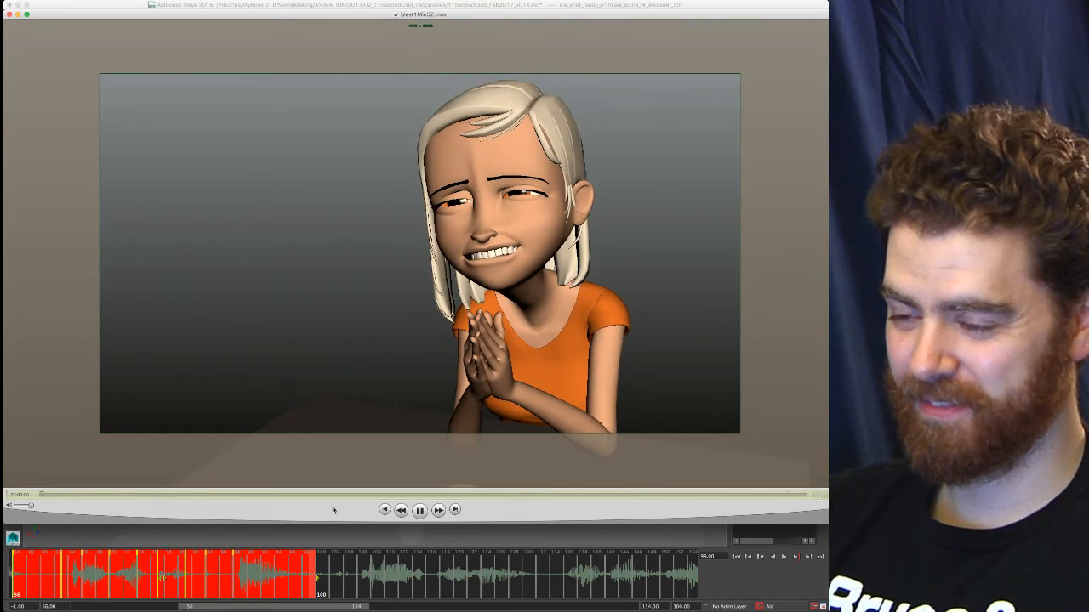
{"action": "key", "text": "XF86AudioMute"}
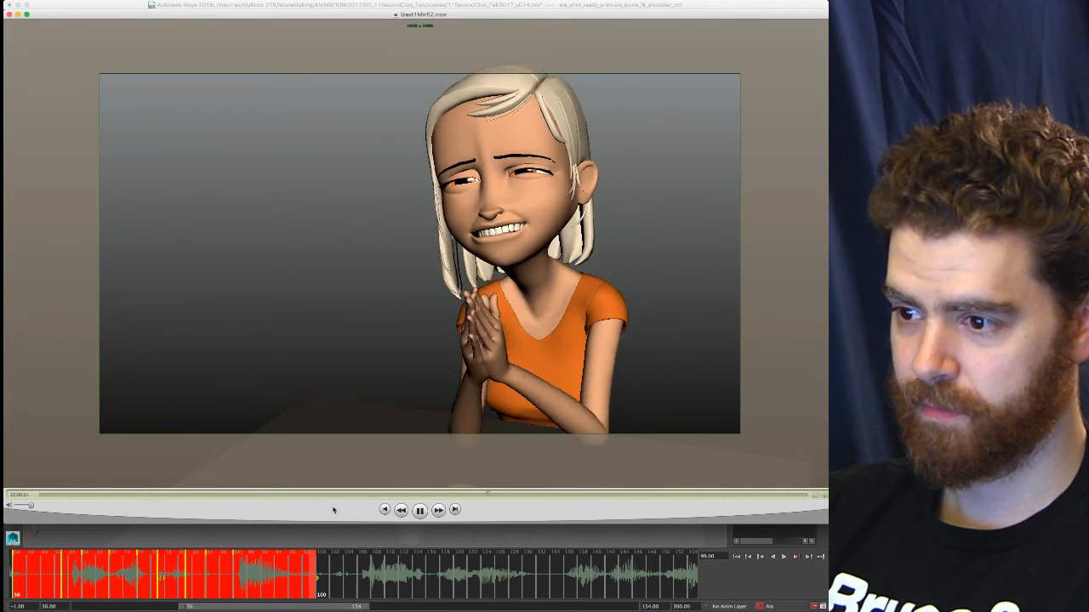
{"action": "key", "text": "XF86AudioMute"}
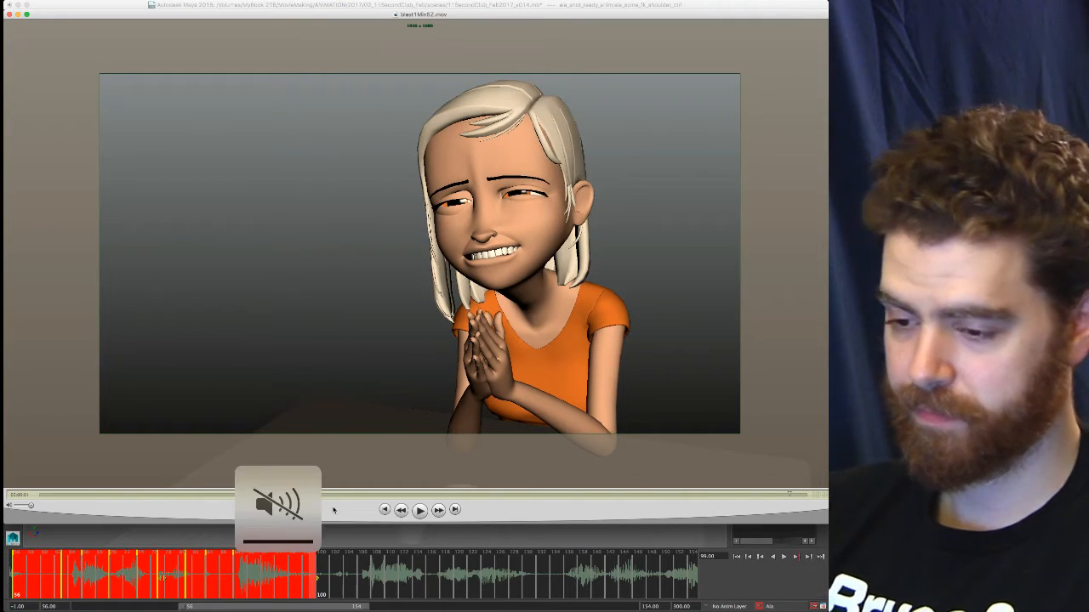
Go back to the Maya timeline and flip through the key poses at frames 77, 81 and 84 to compare head positions
{"action": "left_click", "coordinate": [323, 587]}
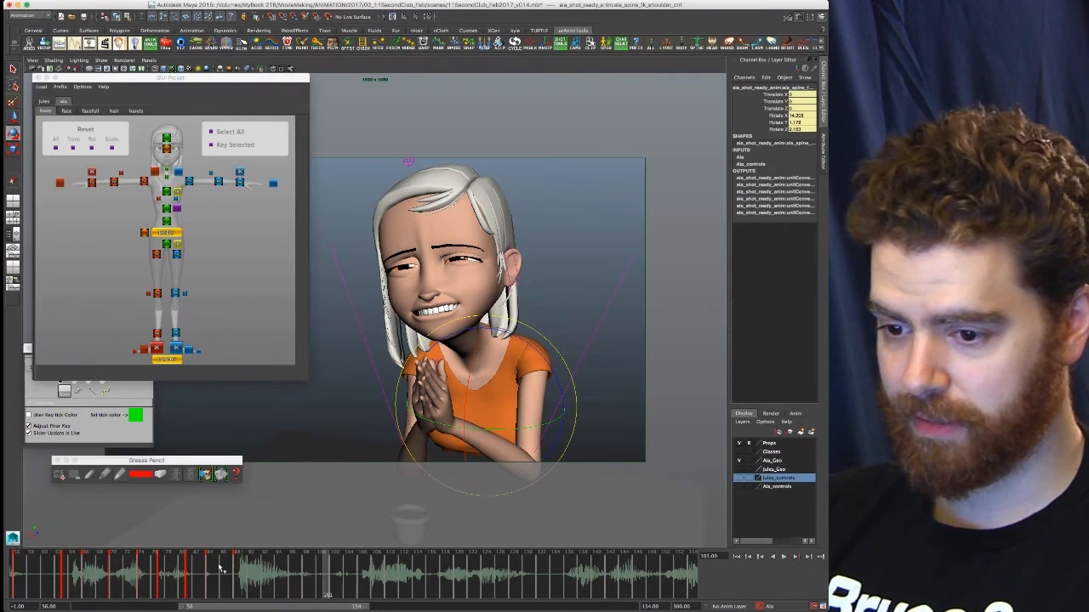
{"action": "left_click", "coordinate": [217, 577]}
{"action": "key", "text": "comma"}
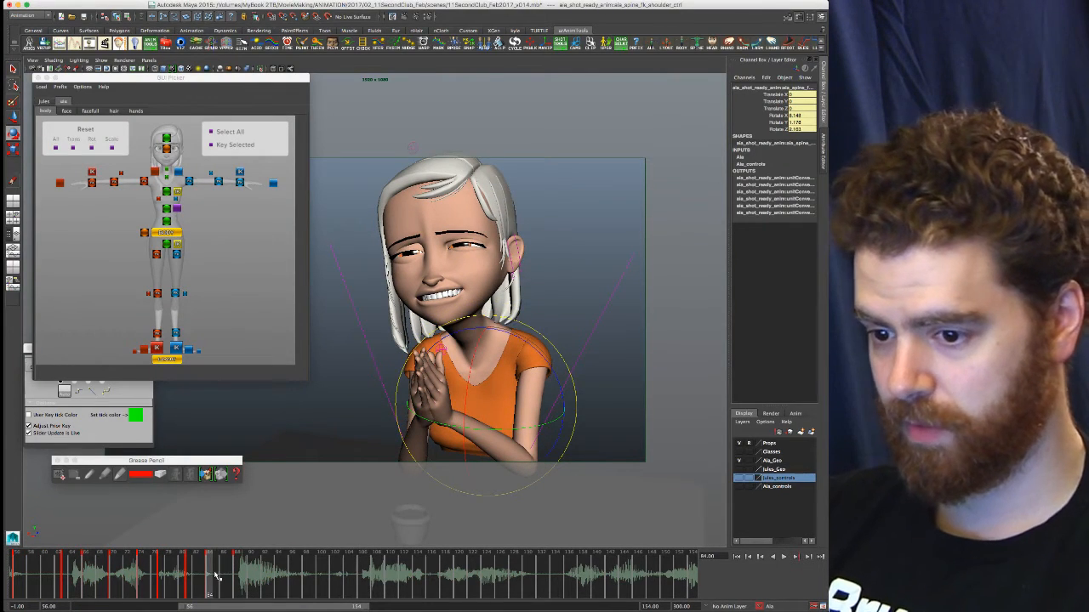
{"action": "key", "text": "comma"}
{"action": "key", "text": "period"}
{"action": "key", "text": "comma"}
{"action": "key", "text": "comma"}
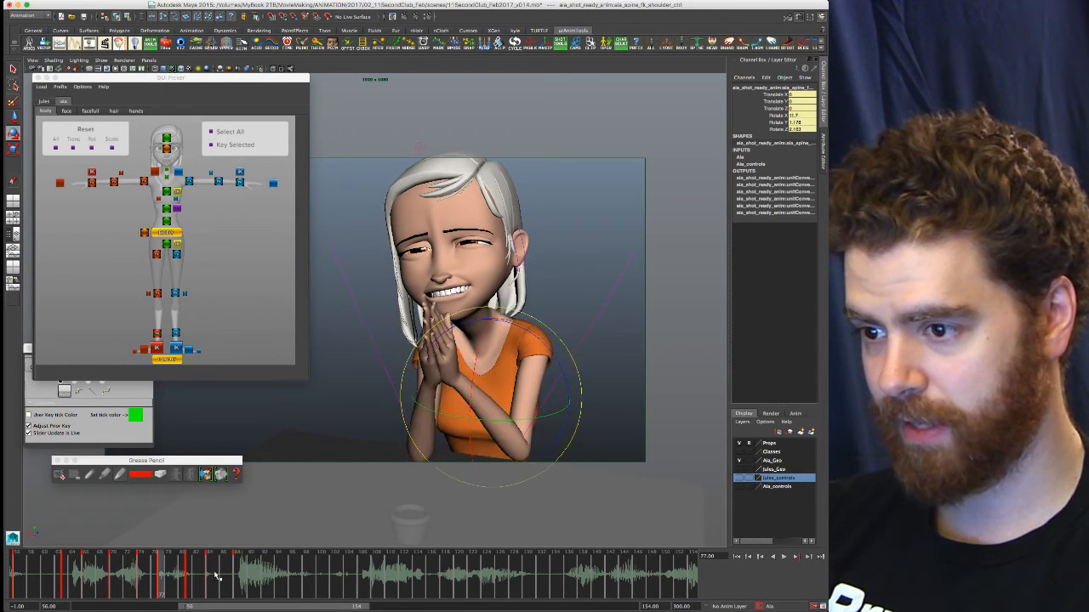
{"action": "key", "text": "period"}
{"action": "key", "text": "period"}
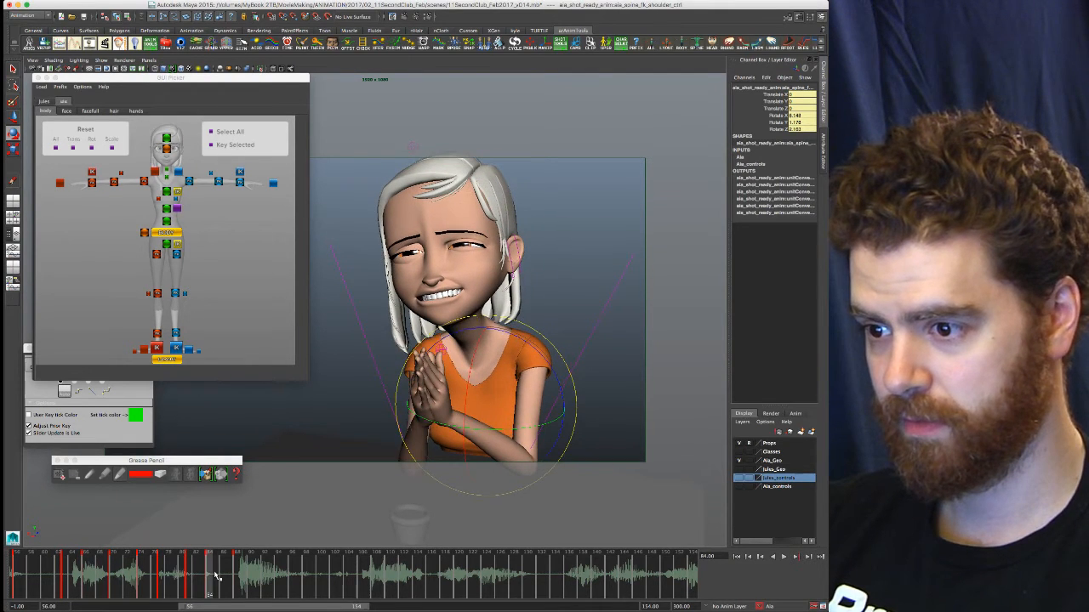
{"action": "key", "text": "comma"}
{"action": "key", "text": "period"}
{"action": "key", "text": "comma"}
{"action": "key", "text": "period"}
{"action": "key", "text": "comma"}
Select the head control and rotate it at frame 84 to about -15.3 on X
{"action": "left_click", "coordinate": [168, 139]}
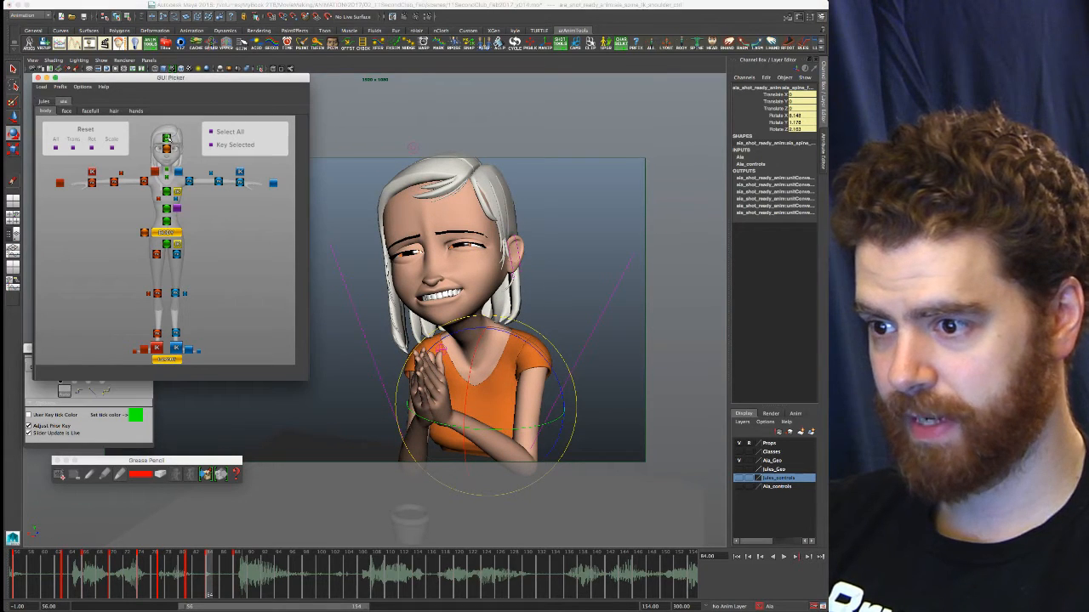
{"action": "key", "text": "comma"}
{"action": "key", "text": "period"}
{"action": "left_click_drag", "start_coordinate": [434, 336], "coordinate": [438, 325]}
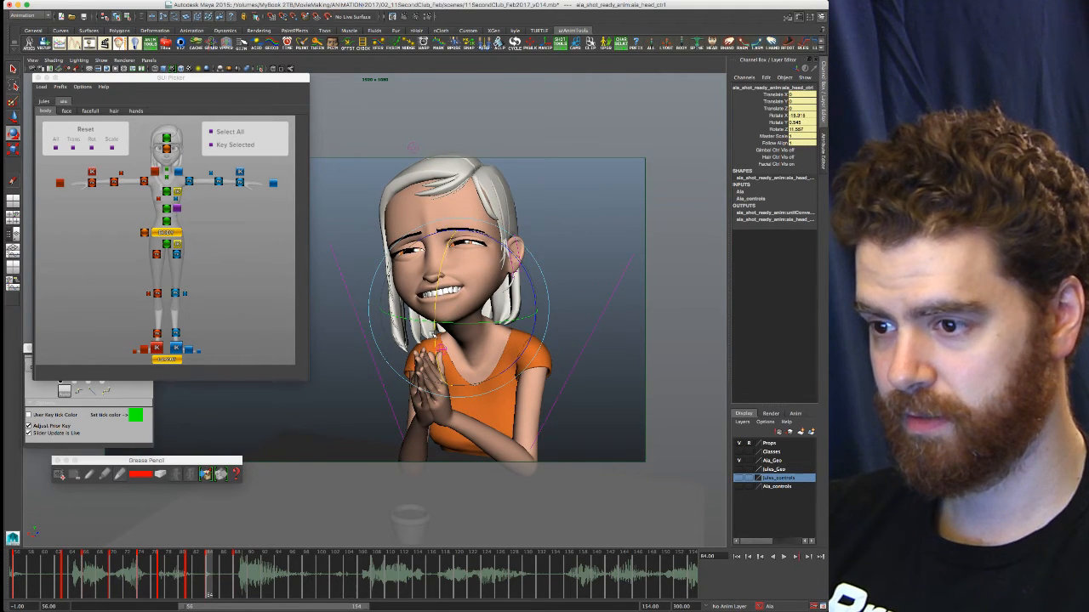
Flip through the keys between frames 81 and 88 to review the adjusted head rotation in the movement
{"action": "key", "text": "comma"}
{"action": "key", "text": "period"}
{"action": "key", "text": "period"}
{"action": "key", "text": "period"}
{"action": "key", "text": "period"}
{"action": "key", "text": "period"}
{"action": "key", "text": "period"}
{"action": "key", "text": "period"}
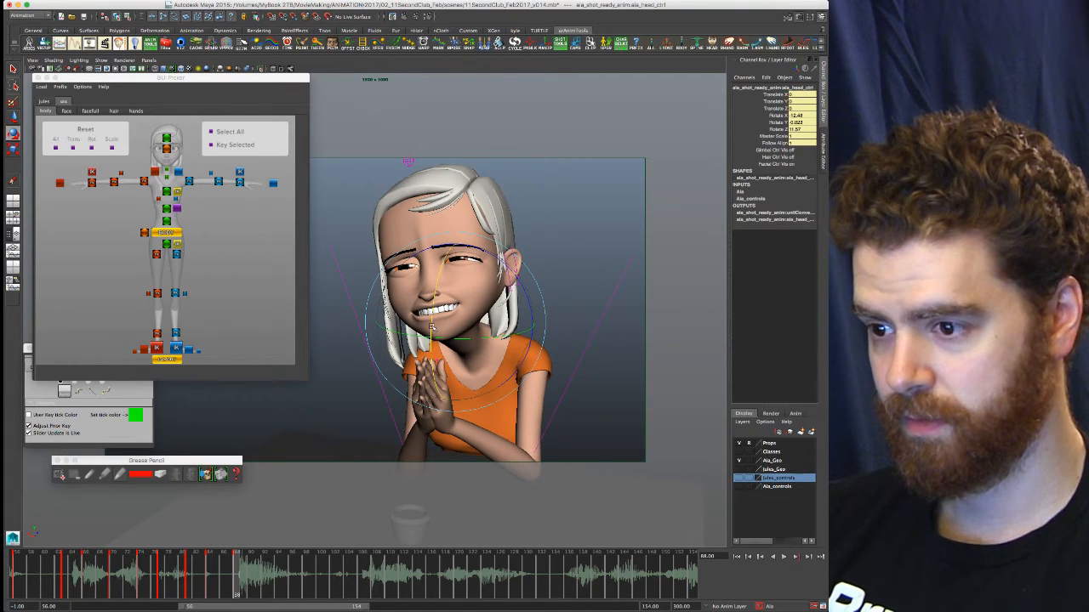
{"action": "key", "text": "comma"}
{"action": "key", "text": "comma"}
{"action": "key", "text": "comma"}
{"action": "key", "text": "comma"}
{"action": "key", "text": "comma"}
{"action": "key", "text": "comma"}
{"action": "key", "text": "comma"}
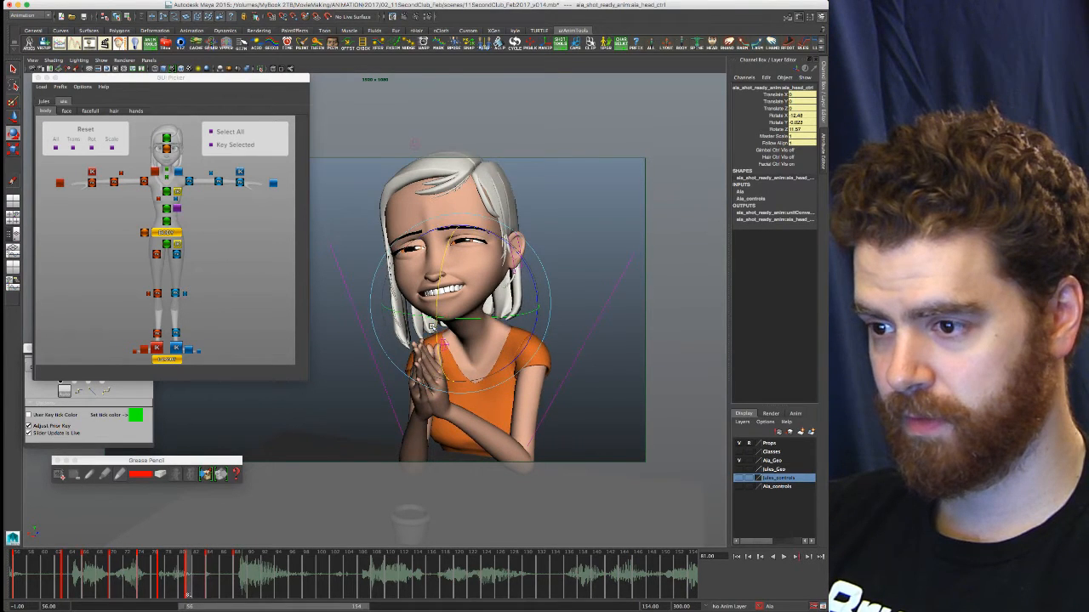
Flip repeatedly among the key poses at frames 77, 81 and 84 to check how the head leads into the breakdown
{"action": "key", "text": "comma"}
{"action": "key", "text": "comma"}
{"action": "key", "text": "comma"}
{"action": "key", "text": "comma"}
{"action": "key", "text": "period"}
{"action": "key", "text": "period"}
{"action": "key", "text": "period"}
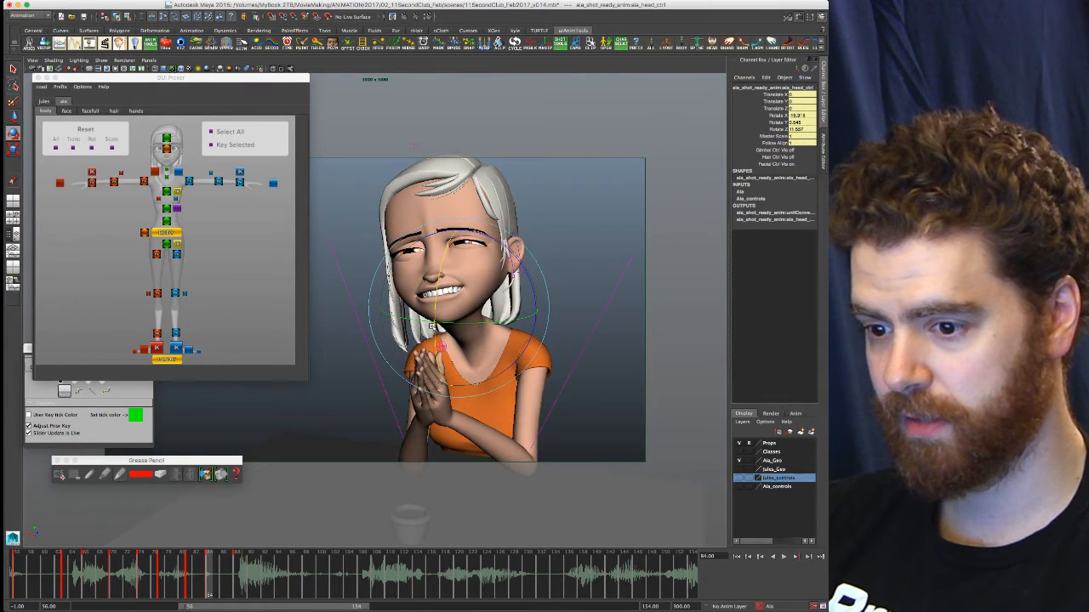
{"action": "key", "text": "comma"}
{"action": "key", "text": "period"}
{"action": "key", "text": "comma"}
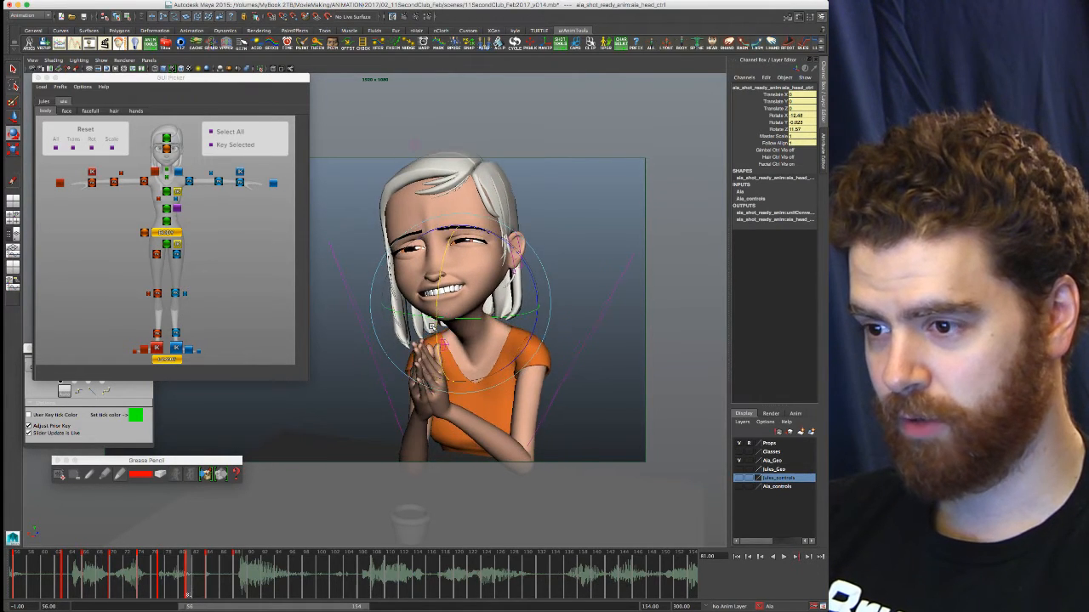
{"action": "key", "text": "comma"}
{"action": "key", "text": "period"}
{"action": "key", "text": "comma"}
{"action": "key", "text": "period"}
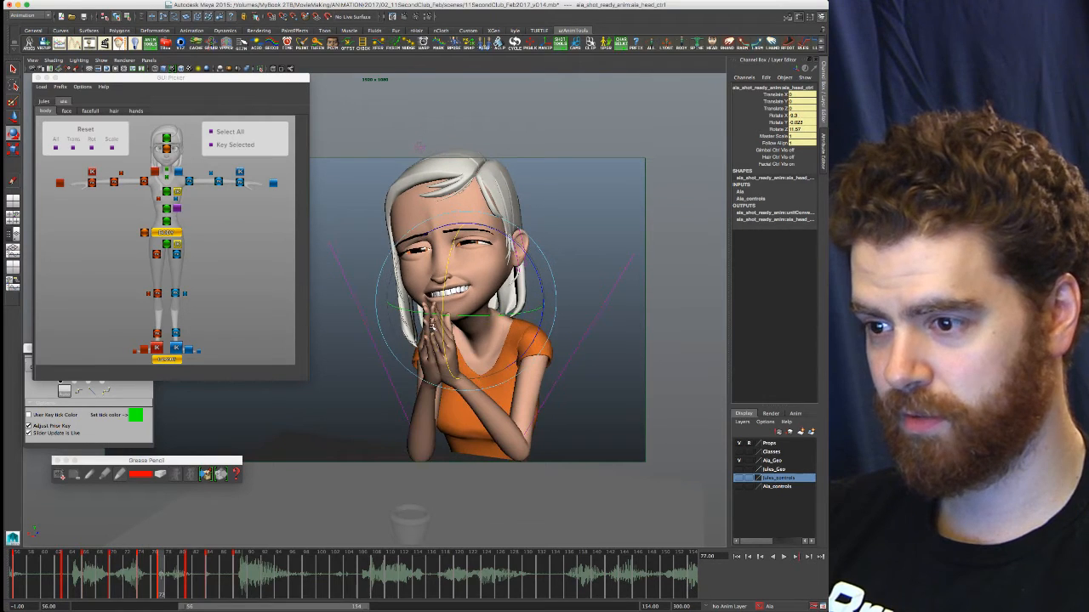
Flip through the key poses between frames 77 and 88 and step back through the shot to frame 56
{"action": "key", "text": "period"}
{"action": "key", "text": "period"}
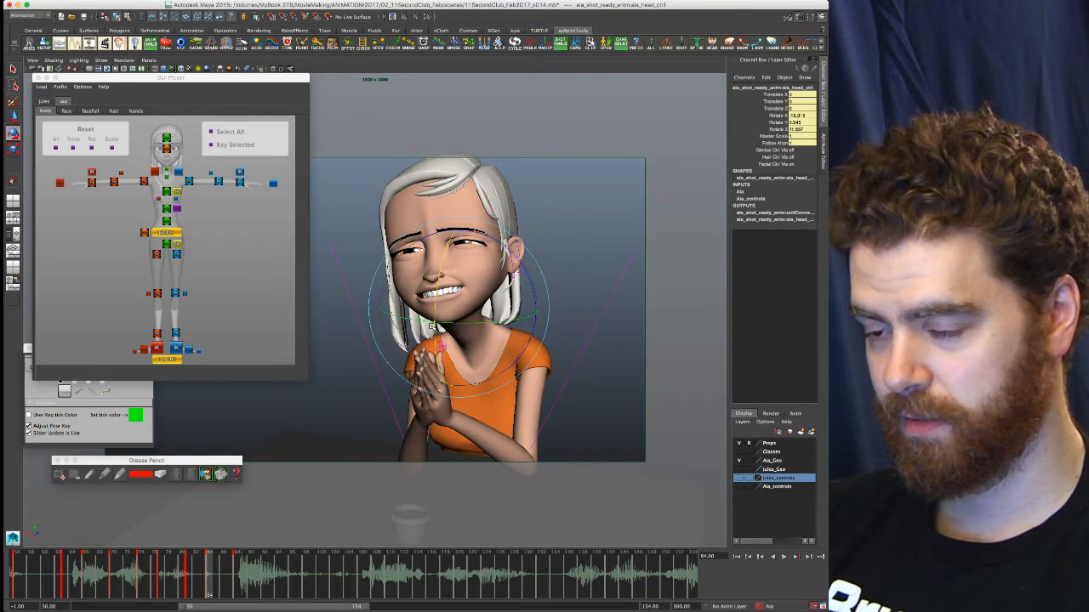
{"action": "key", "text": "period"}
{"action": "key", "text": "comma"}
{"action": "key", "text": "period"}
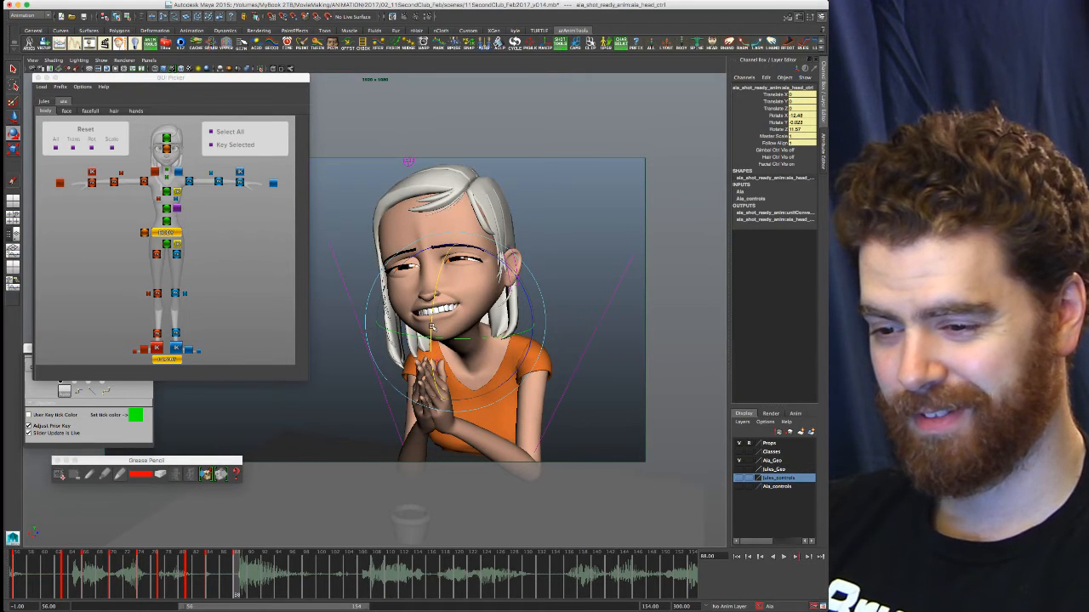
{"action": "key", "text": "alt+comma"}
{"action": "key", "text": "alt+comma"}
{"action": "key", "text": "alt+comma"}
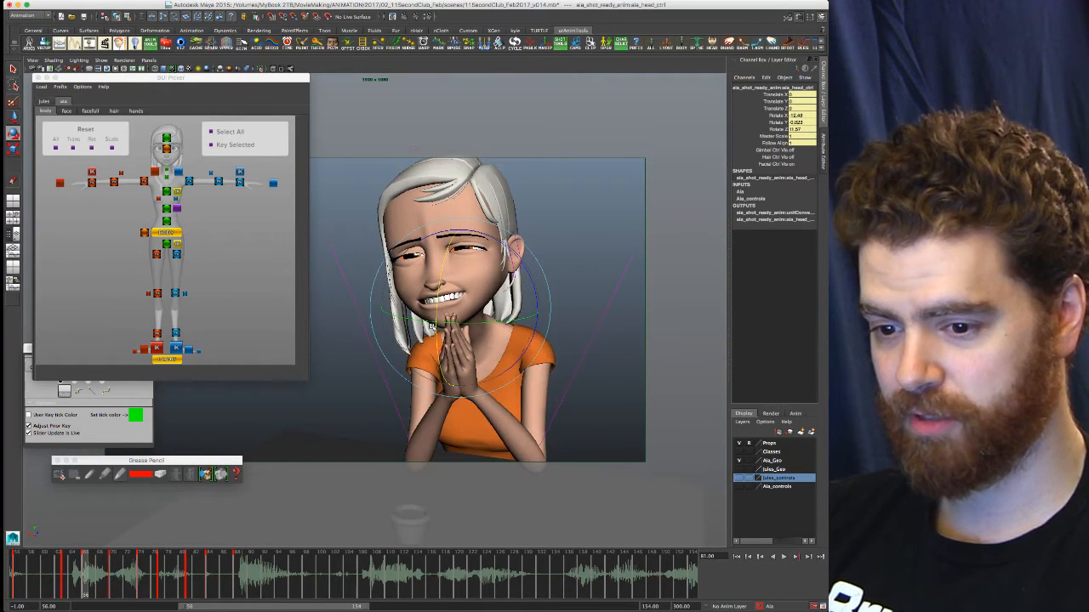
{"action": "key", "text": "alt+period"}
{"action": "key", "text": "alt+period"}
{"action": "key", "text": "alt+period"}
{"action": "key", "text": "alt+period"}
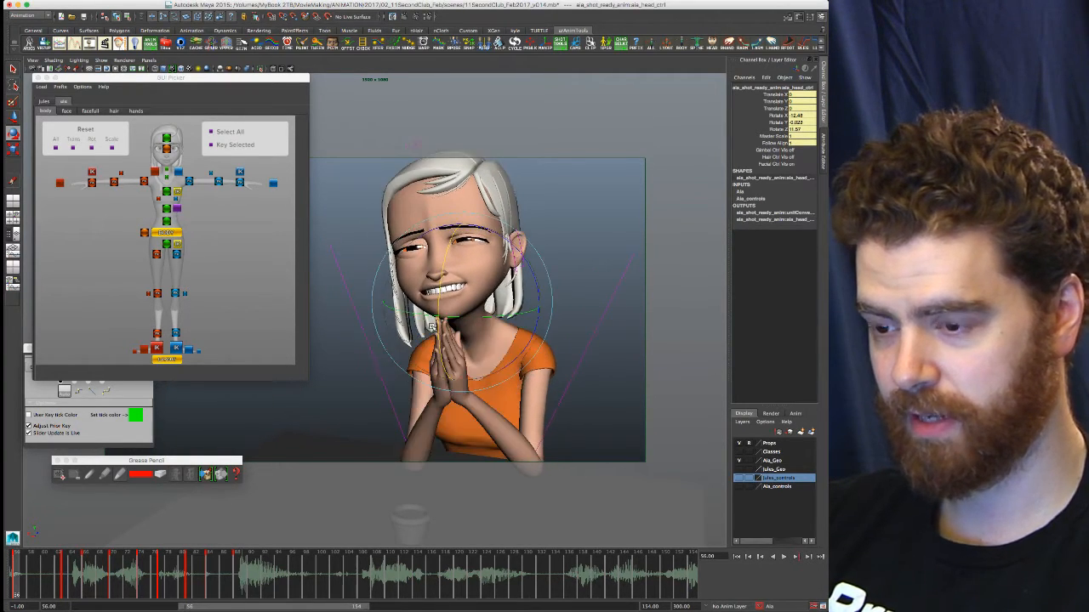
{"action": "key", "text": "alt+period"}
Hide the rotation manipulator with the Select tool and step through the poses from frame 56 to 84
{"action": "key", "text": "q"}
{"action": "left_click", "coordinate": [480, 238]}
{"action": "key", "text": "alt+period"}
{"action": "key", "text": "alt+period"}
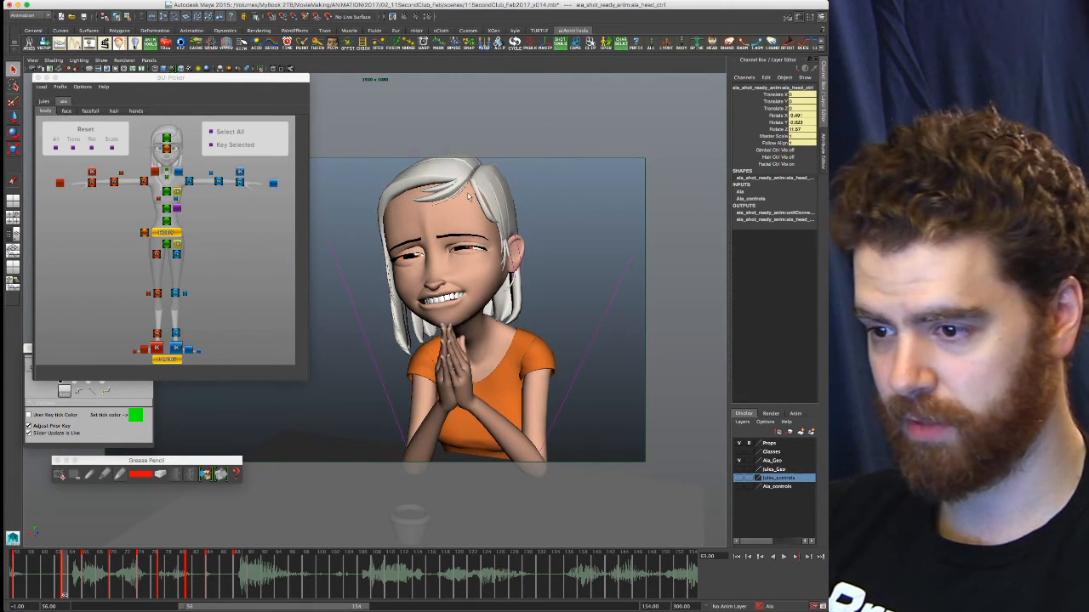
{"action": "key", "text": "alt+period"}
{"action": "key", "text": "alt+period"}
{"action": "key", "text": "alt+period"}
{"action": "key", "text": "alt+period"}
{"action": "key", "text": "alt+period"}
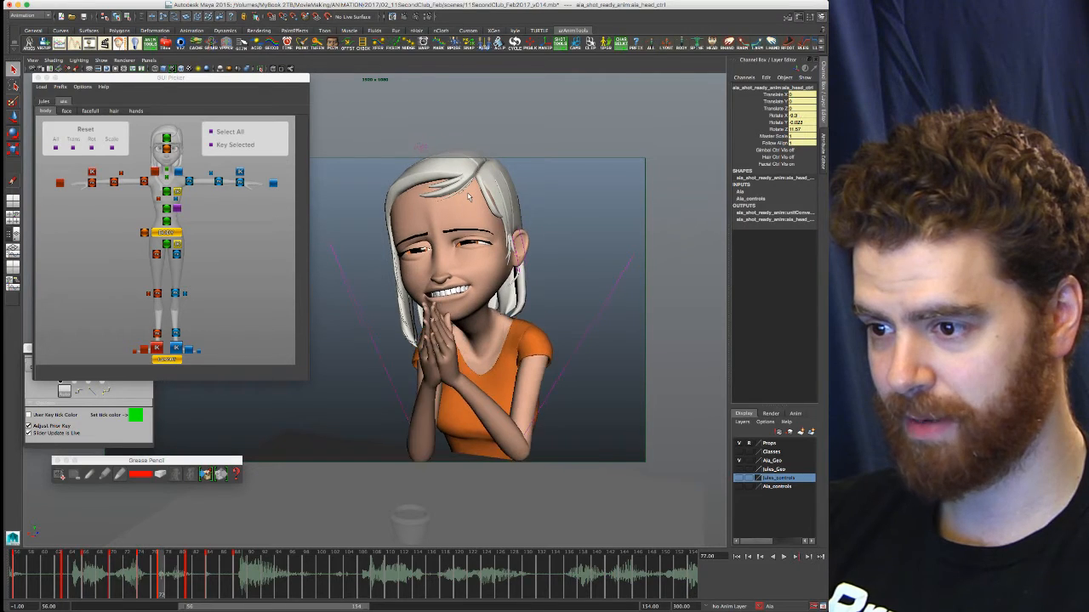
{"action": "key", "text": "alt+period"}
{"action": "key", "text": "alt+comma"}
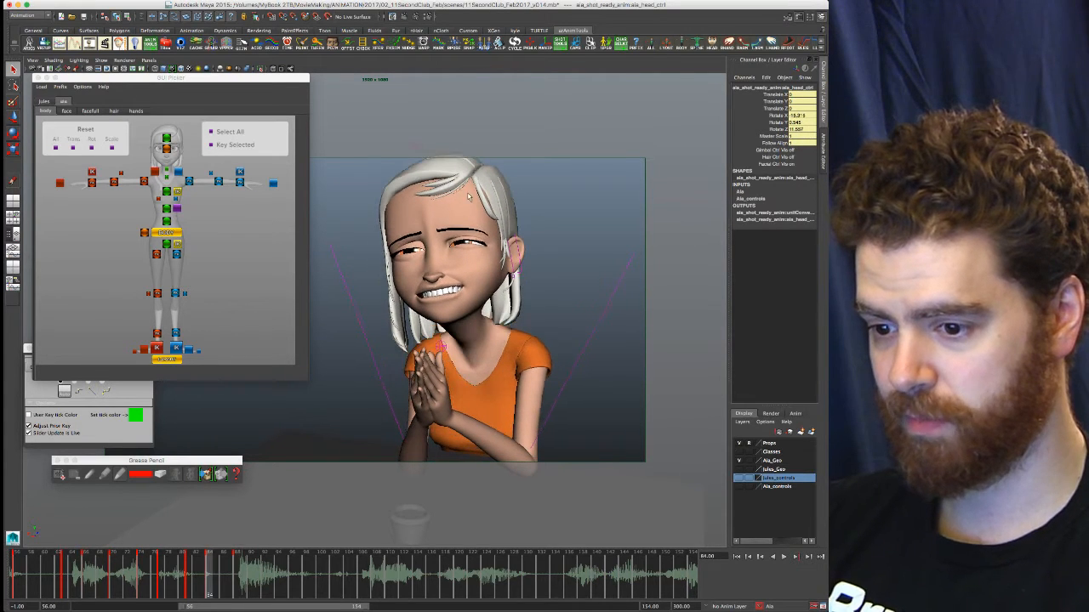
Flip back and forth among the key poses between frames 77 and 88 to examine the head and hand motion
{"action": "key", "text": "comma"}
{"action": "key", "text": "comma"}
{"action": "key", "text": "comma"}
{"action": "key", "text": "period"}
{"action": "key", "text": "period"}
{"action": "key", "text": "period"}
{"action": "key", "text": "period"}
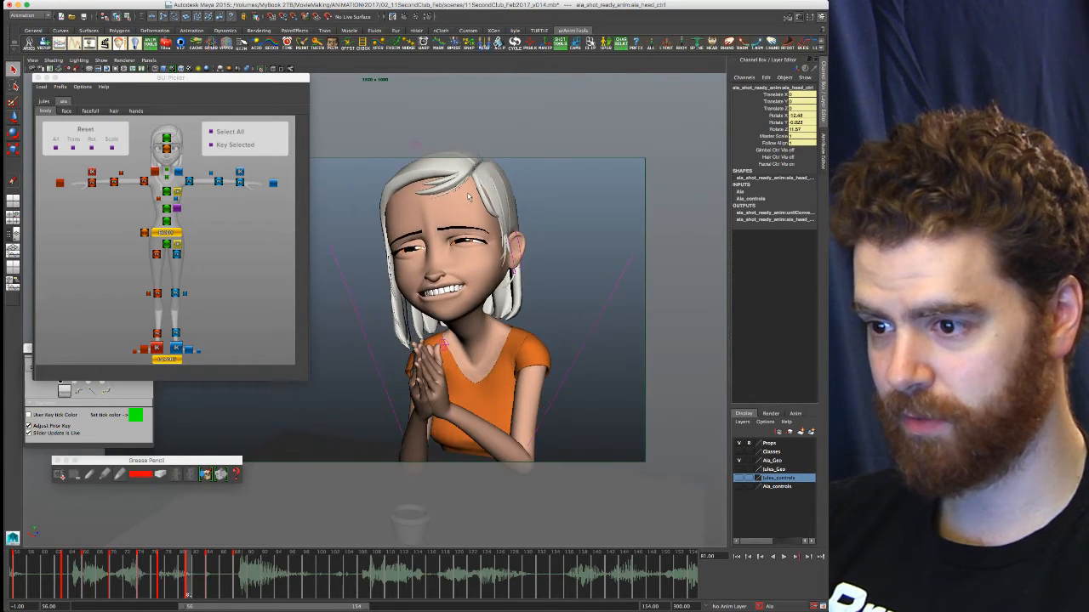
{"action": "key", "text": "comma"}
{"action": "key", "text": "comma"}
{"action": "key", "text": "comma"}
{"action": "key", "text": "comma"}
{"action": "key", "text": "comma"}
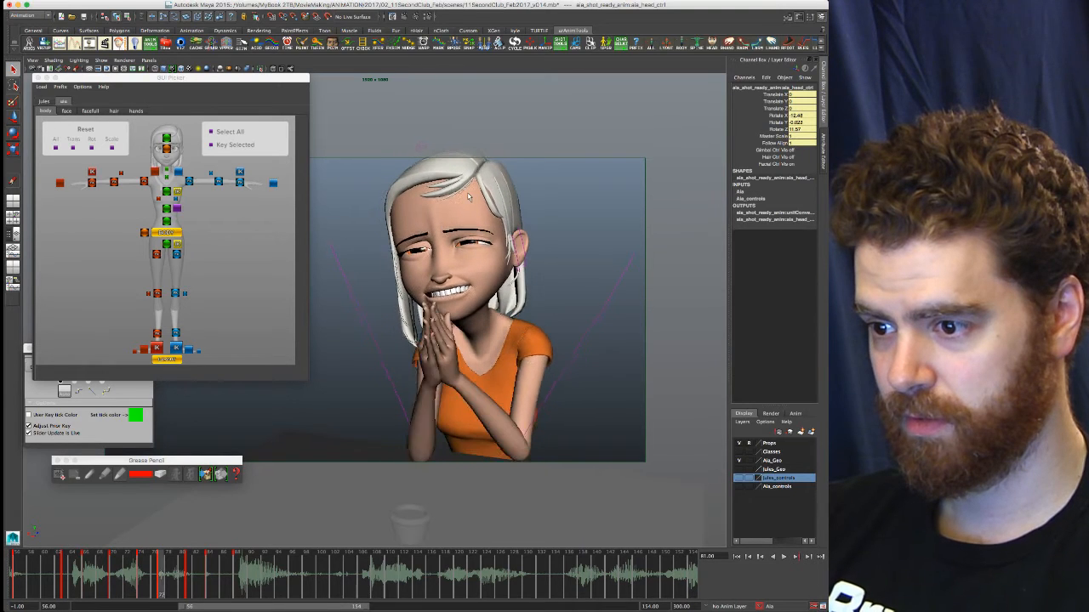
{"action": "key", "text": "period"}
{"action": "key", "text": "period"}
{"action": "key", "text": "period"}
{"action": "key", "text": "period"}
{"action": "key", "text": "period"}
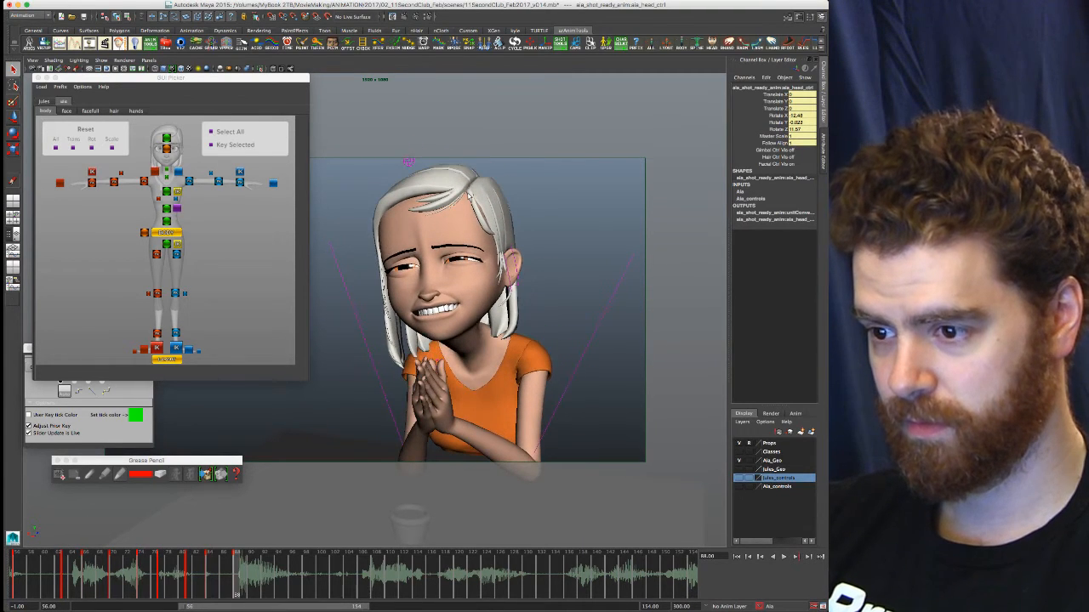
{"action": "key", "text": "comma"}
{"action": "key", "text": "period"}
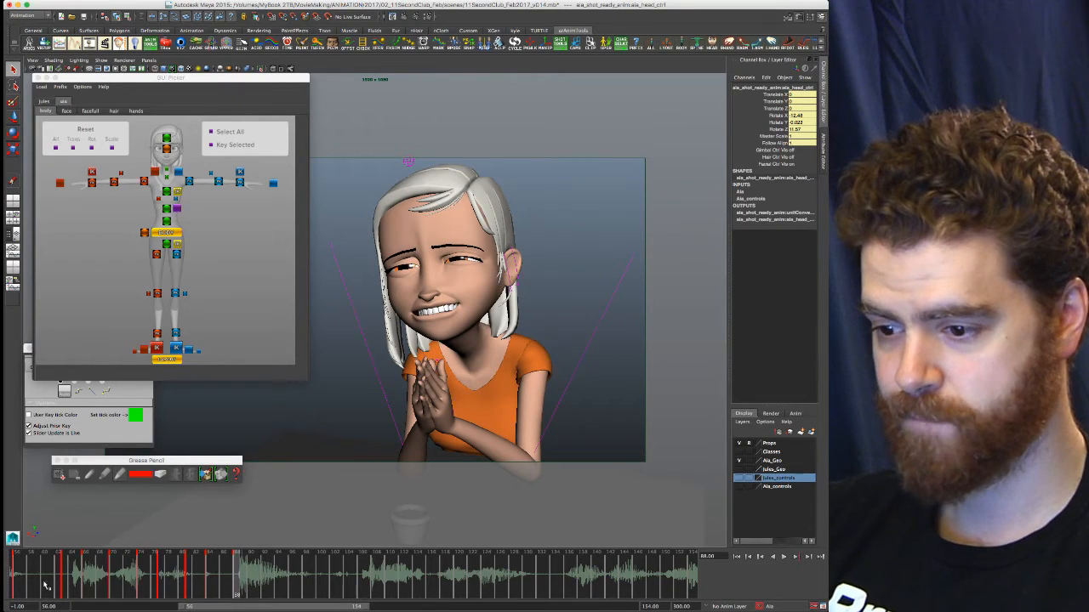
Extend the playback range to frame 157, activate the RENDER1 character set and check the camera cut at frame 155
{"action": "left_click_drag", "start_coordinate": [365, 607], "coordinate": [370, 608]}
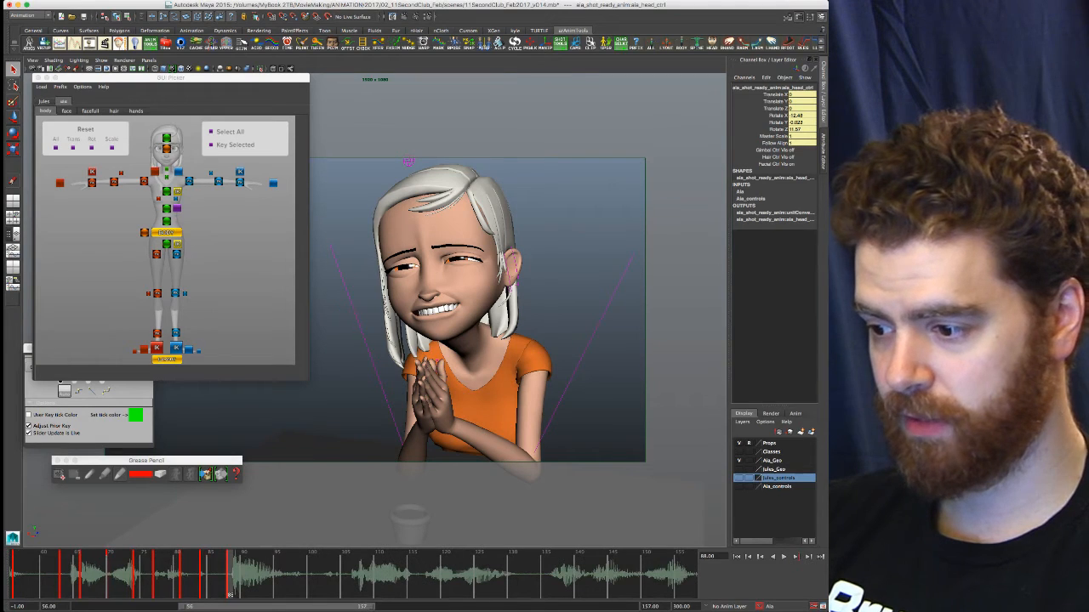
{"action": "left_click", "coordinate": [768, 606]}
{"action": "left_click", "coordinate": [775, 576]}
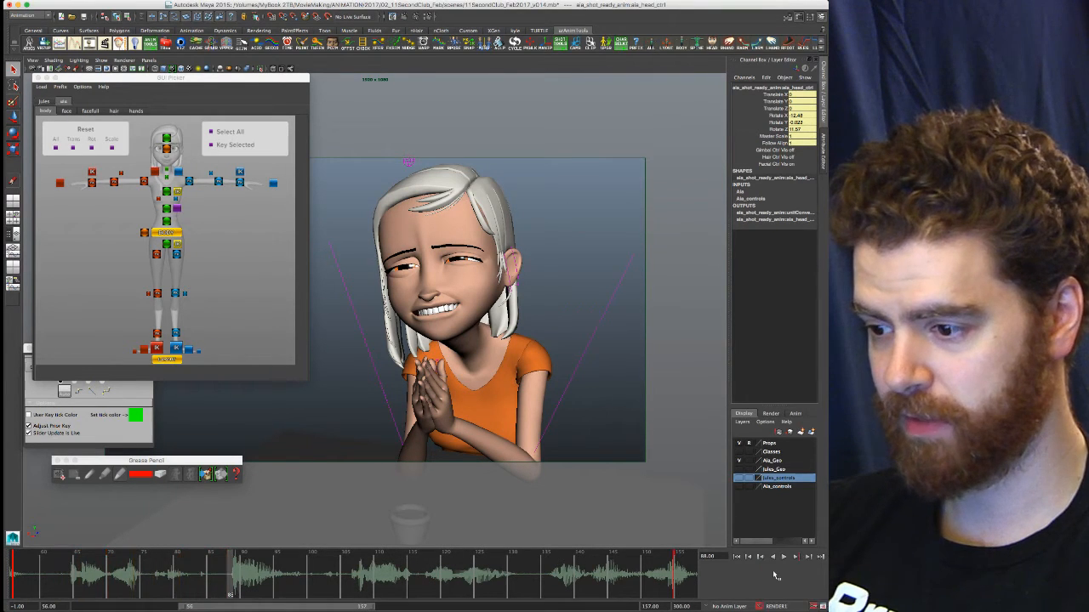
{"action": "left_click", "coordinate": [678, 579]}
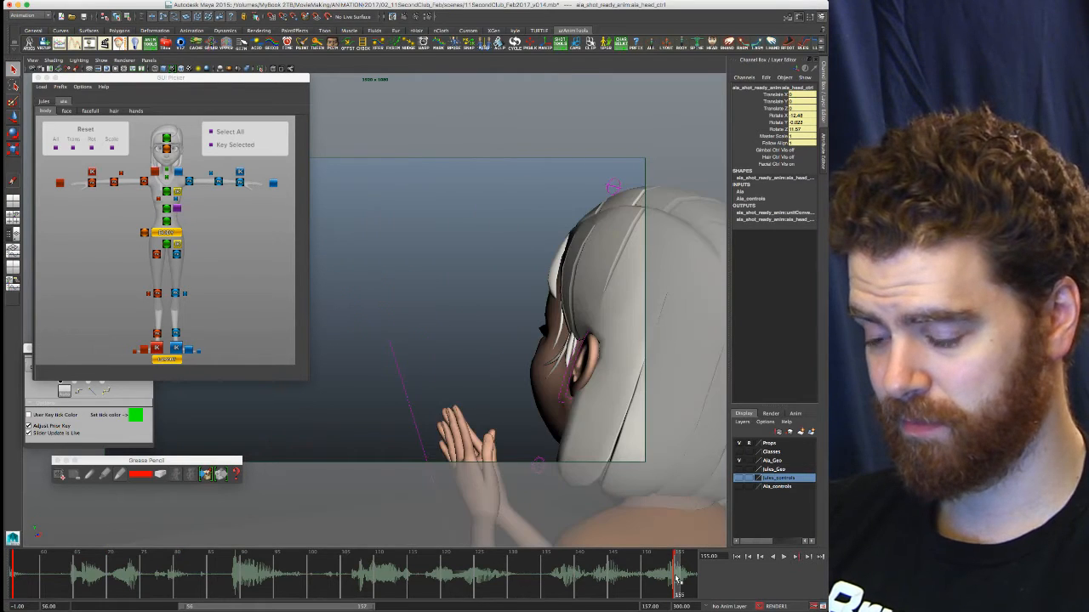
Set the playback range end to frame 154 and make Aia the active character set
{"action": "key", "text": "alt+comma"}
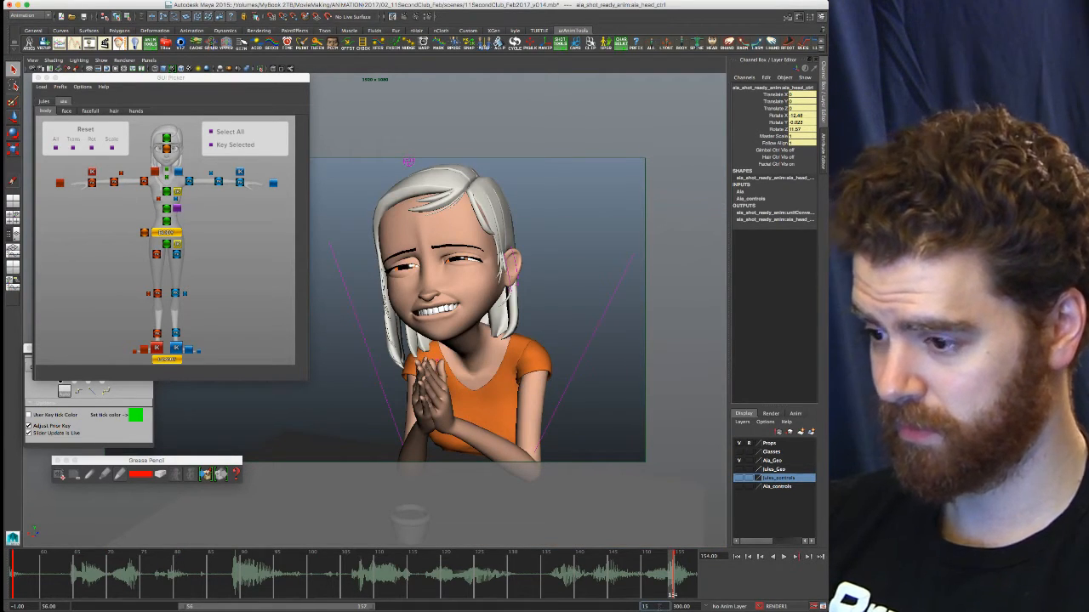
{"action": "key", "text": "Return"}
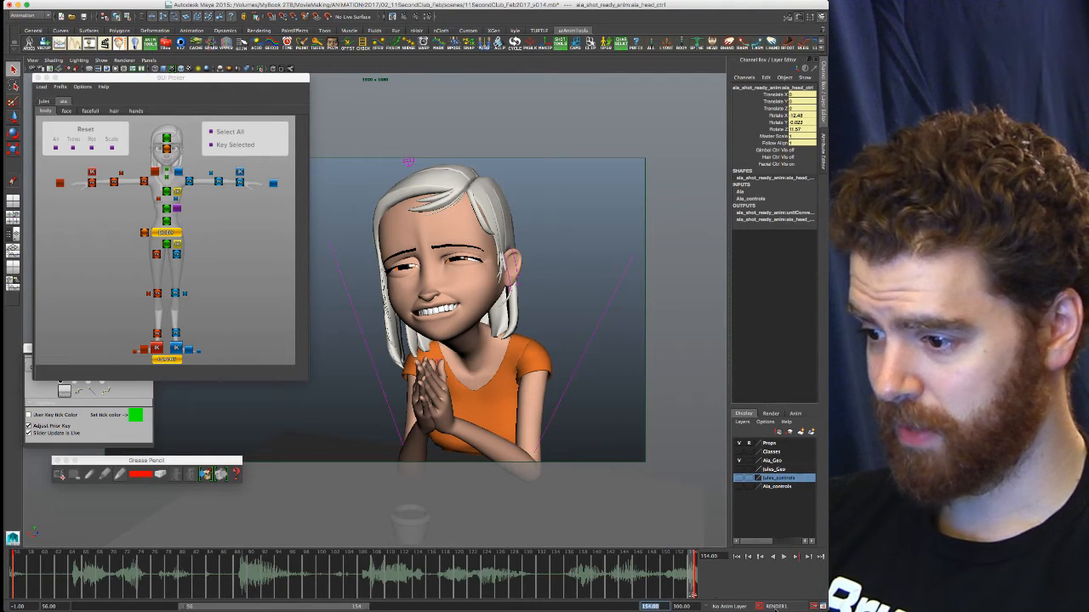
{"action": "left_click", "coordinate": [763, 606]}
{"action": "left_click", "coordinate": [776, 588]}
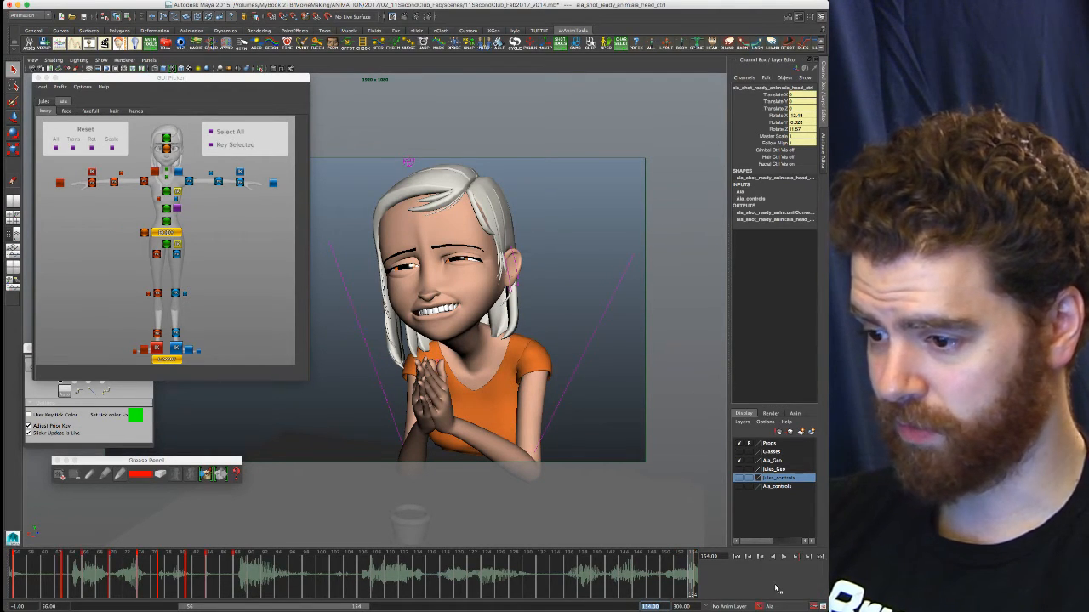
Play the shot from frame 56 to review the animation
{"action": "left_click", "coordinate": [238, 584]}
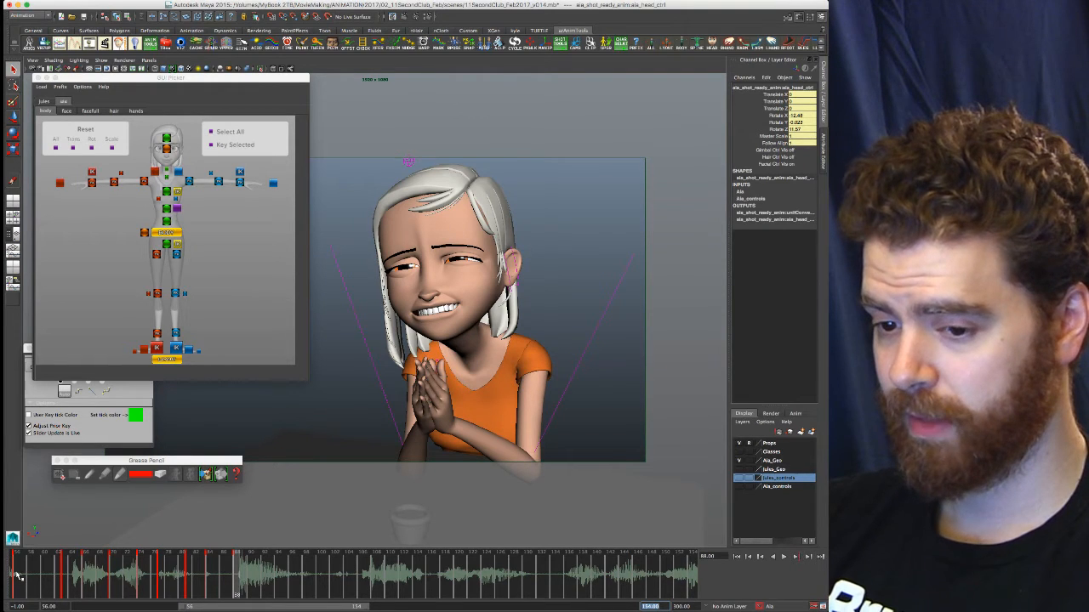
{"action": "left_click", "coordinate": [17, 577]}
{"action": "key", "text": "alt+v"}
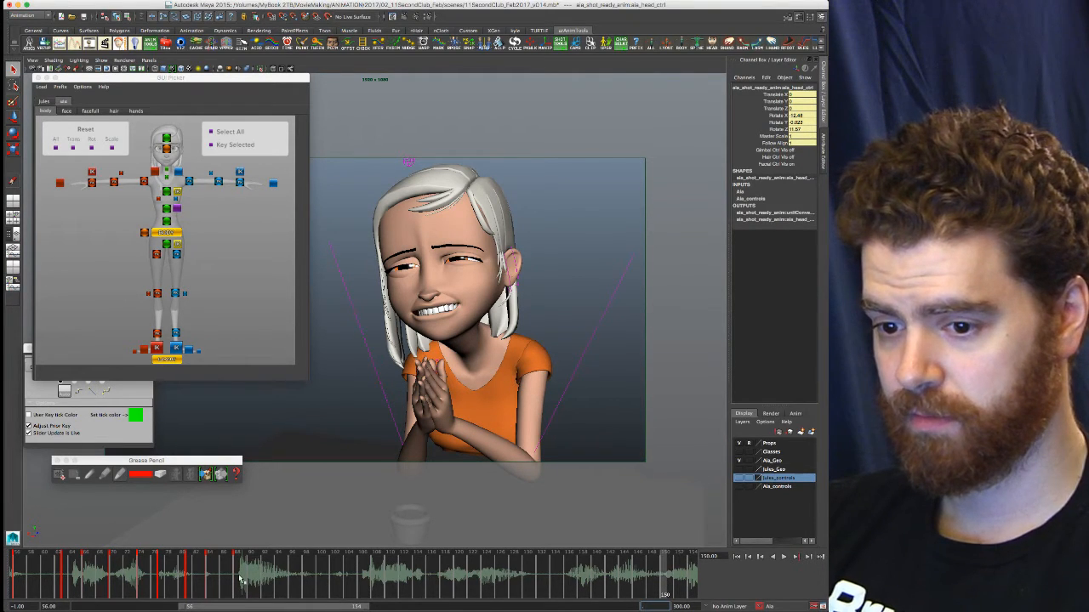
Deselect the head control at frame 73 and expand the playback range to the full timeline, frames -1 to 300
{"action": "left_click", "coordinate": [135, 576]}
{"action": "left_click", "coordinate": [211, 521]}
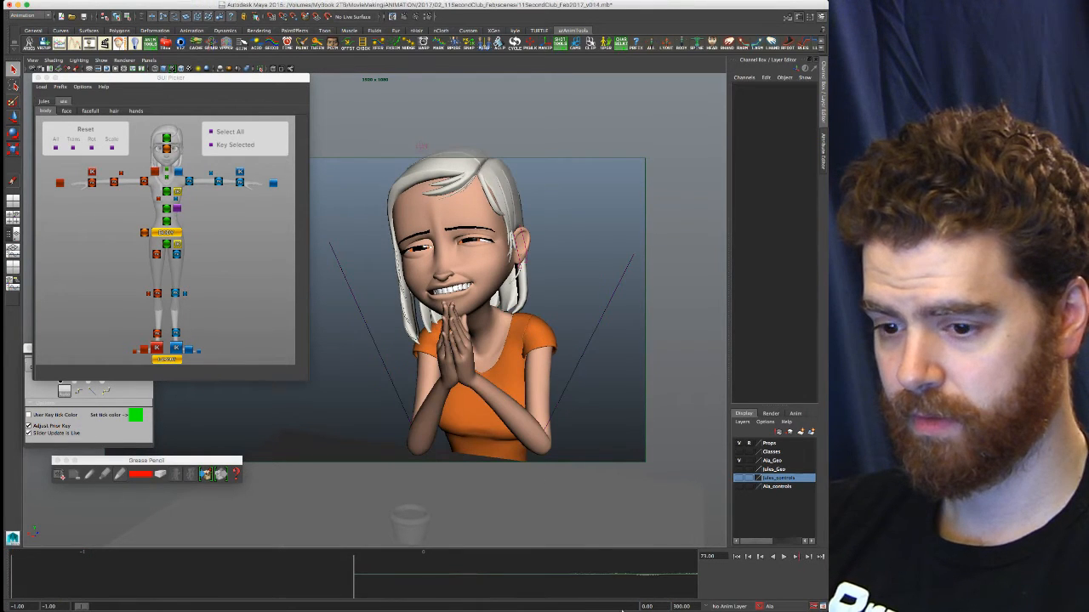
{"action": "left_click_drag", "start_coordinate": [44, 606], "coordinate": [108, 597]}
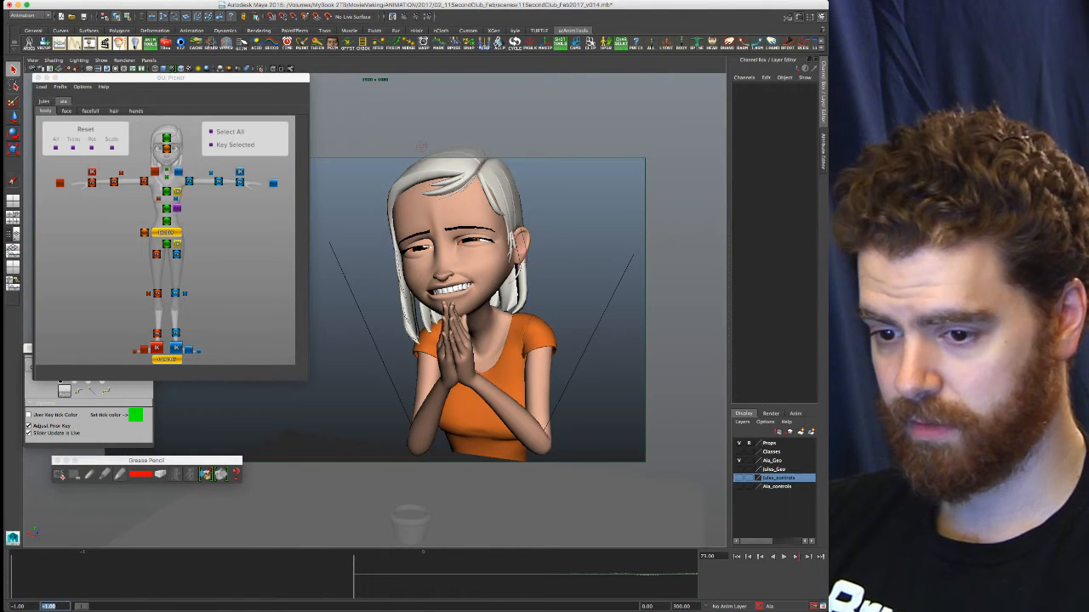
{"action": "left_click_drag", "start_coordinate": [84, 607], "coordinate": [142, 607]}
{"action": "double_click", "coordinate": [114, 606]}
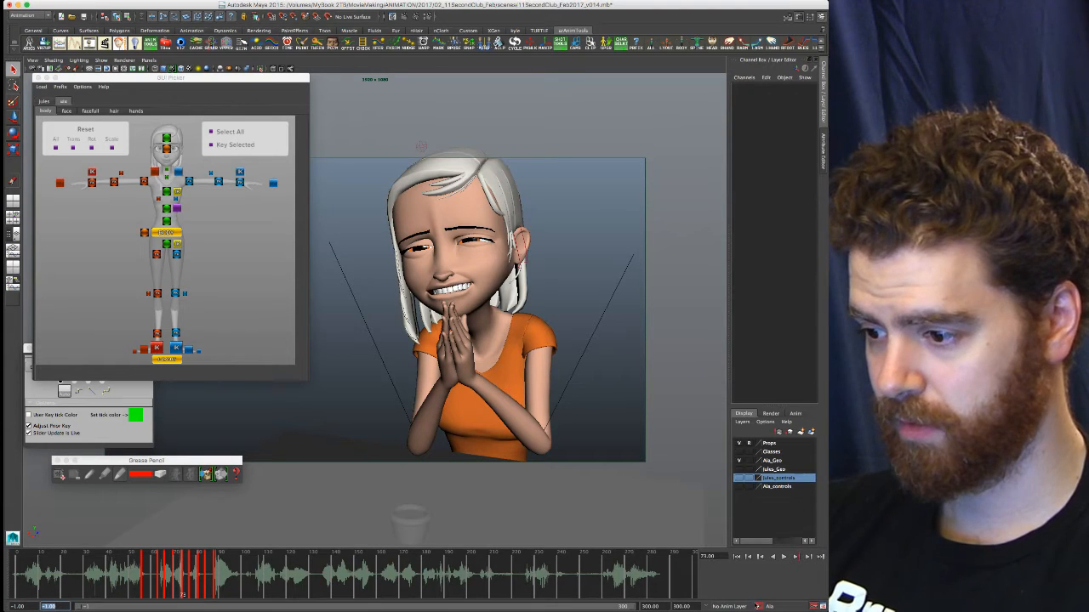
Cycle the active character set through Jules to RENDER1 and go to the camera-cut key at frame 56
{"action": "left_click", "coordinate": [758, 606]}
{"action": "left_click", "coordinate": [776, 576]}
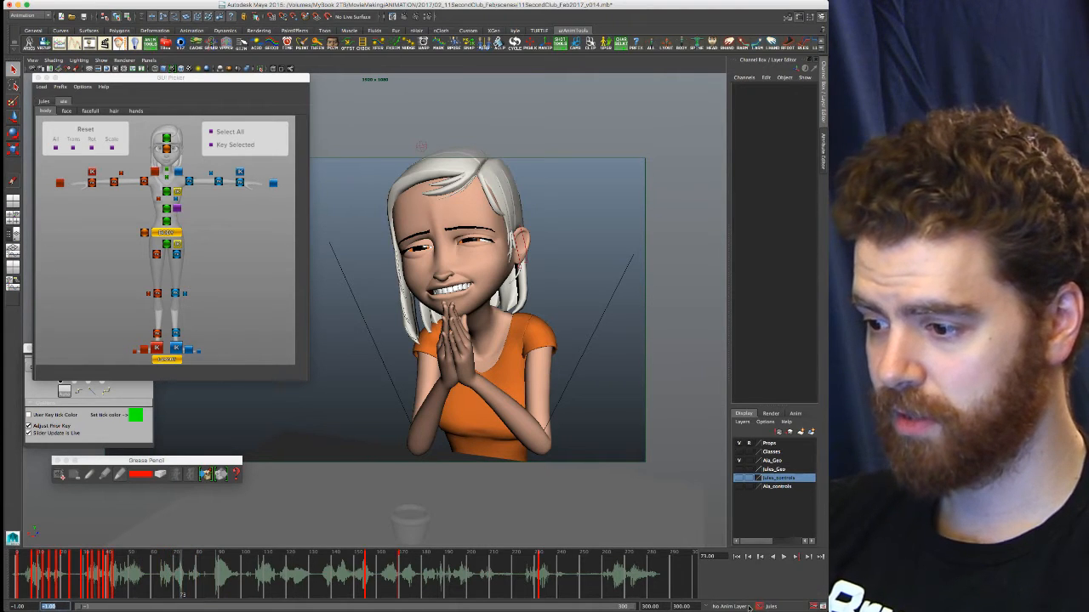
{"action": "left_click", "coordinate": [755, 607]}
{"action": "left_click", "coordinate": [774, 569]}
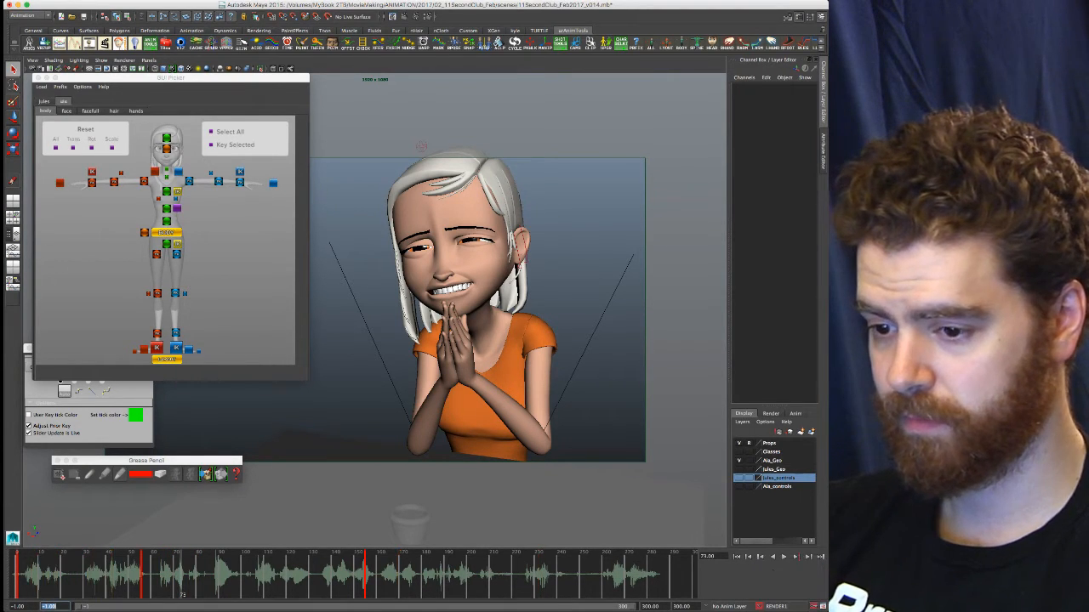
{"action": "left_click", "coordinate": [143, 585]}
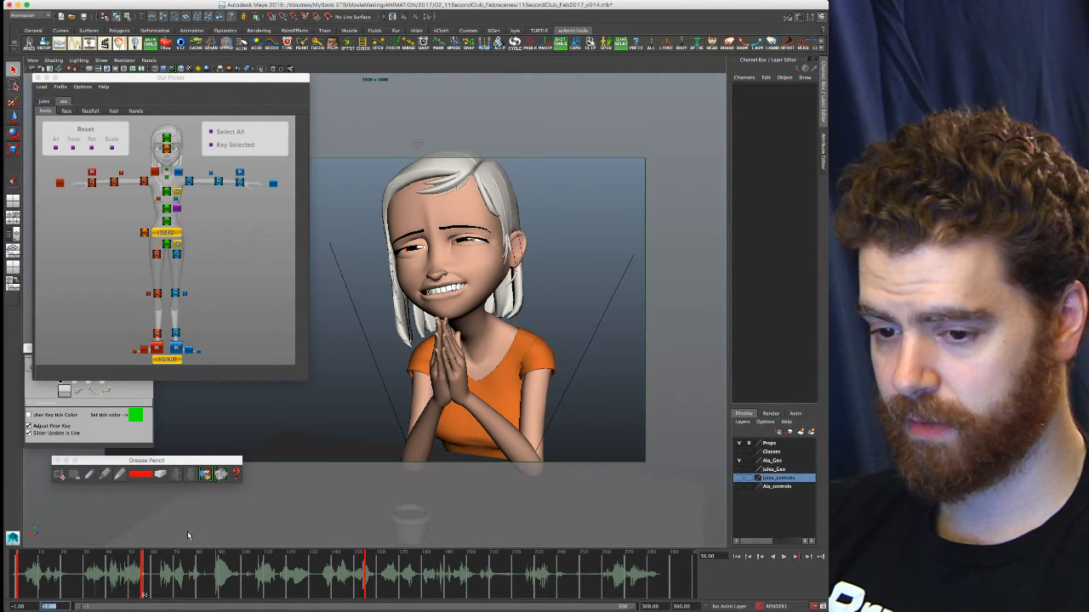
{"action": "key", "text": "period"}
{"action": "key", "text": "comma"}
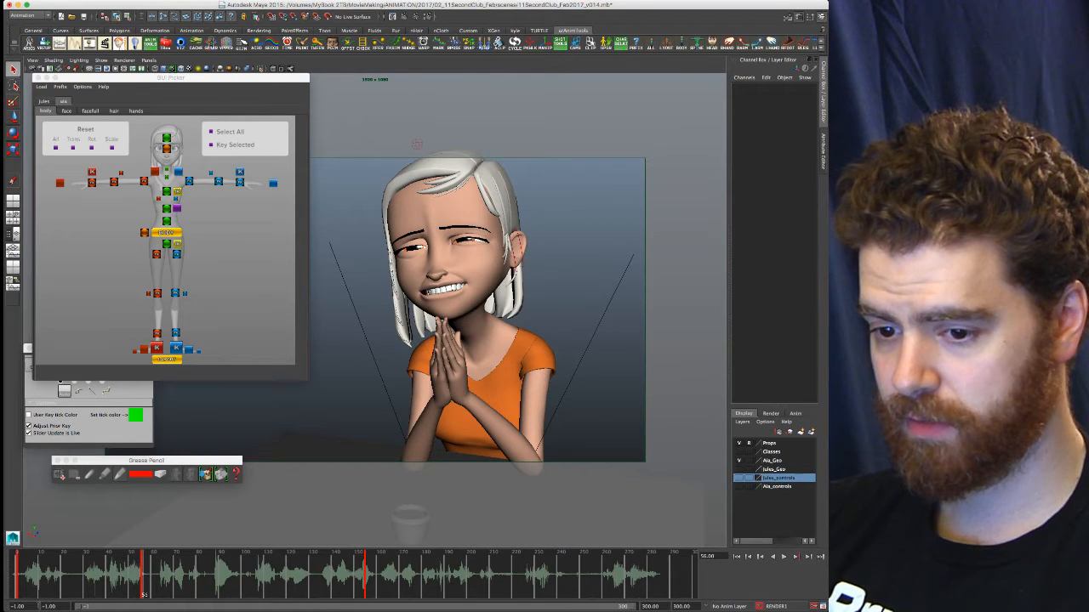
Set the playback range start to frame 56 and check the pose at frame 139
{"action": "double_click", "coordinate": [53, 607]}
{"action": "type", "text": "50"}
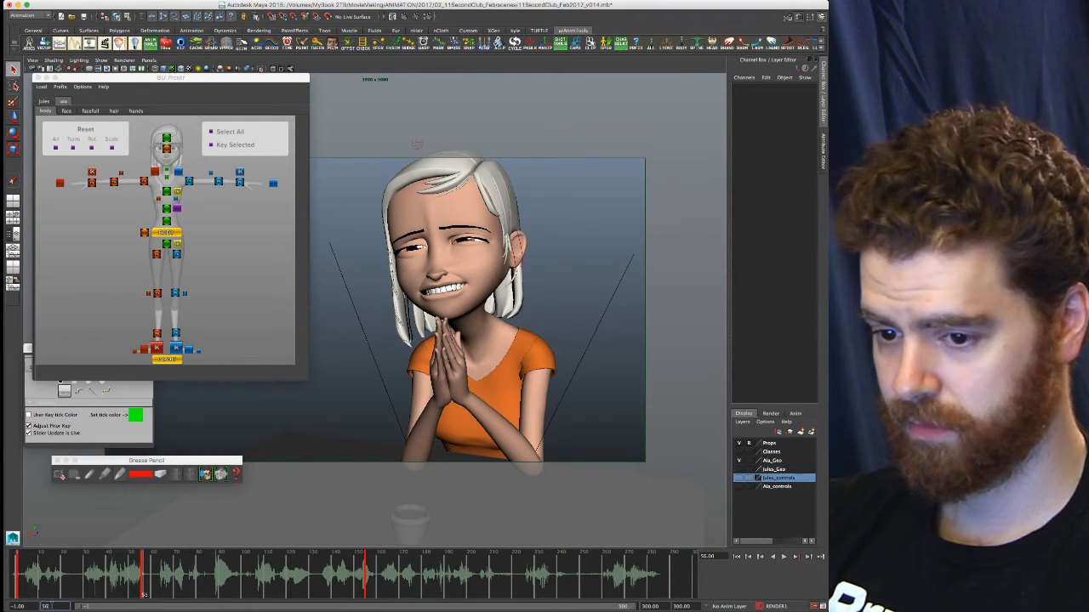
{"action": "key", "text": "Return"}
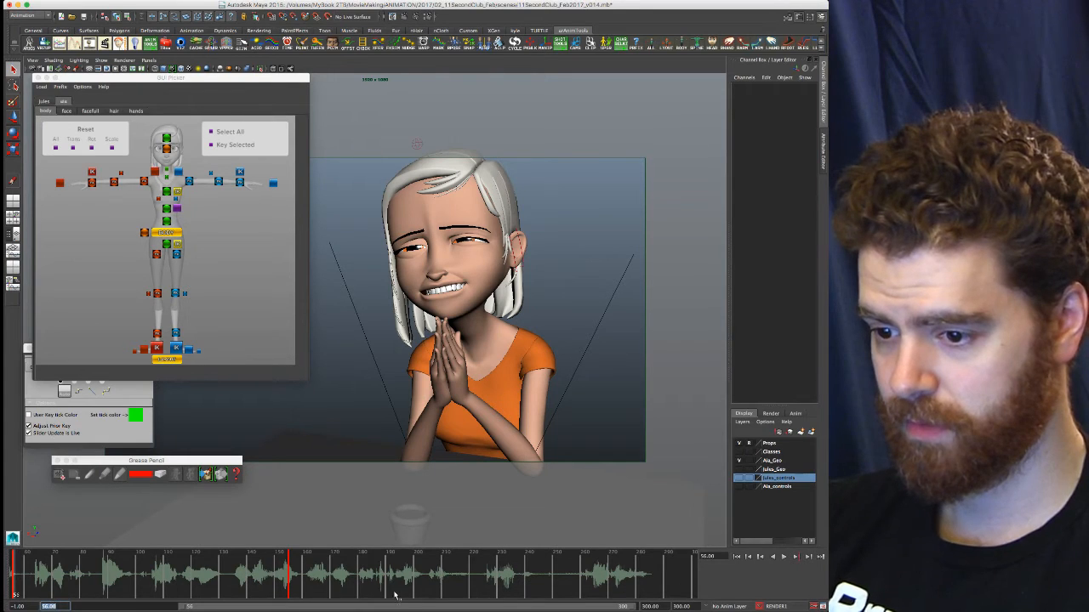
{"action": "left_click", "coordinate": [247, 578]}
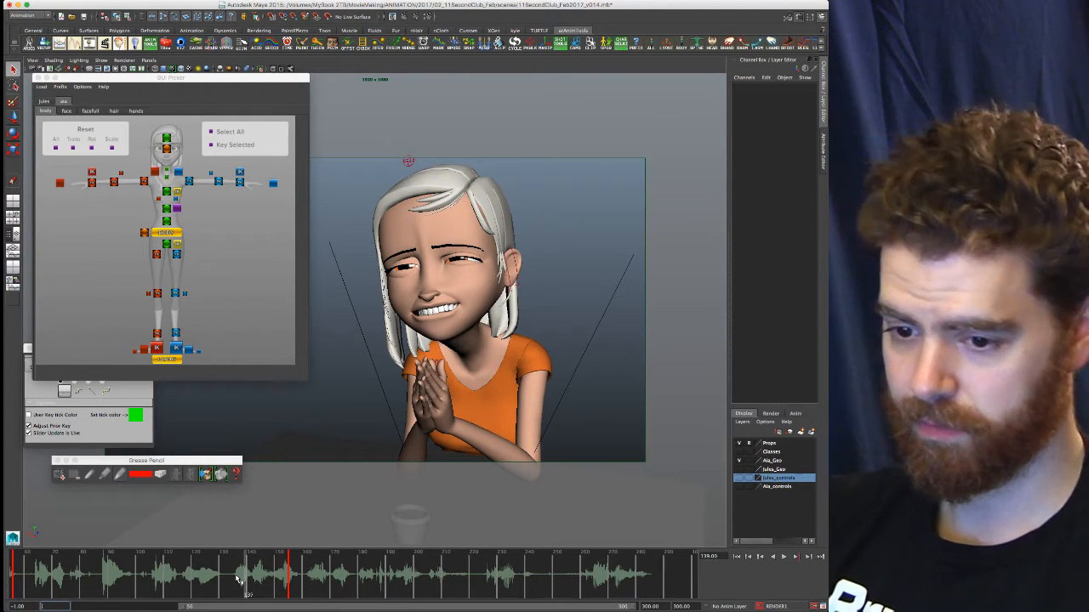
Reset the playback range start to frame 0 and return it to frame 56
{"action": "type", "text": "0"}
{"action": "key", "text": "Return"}
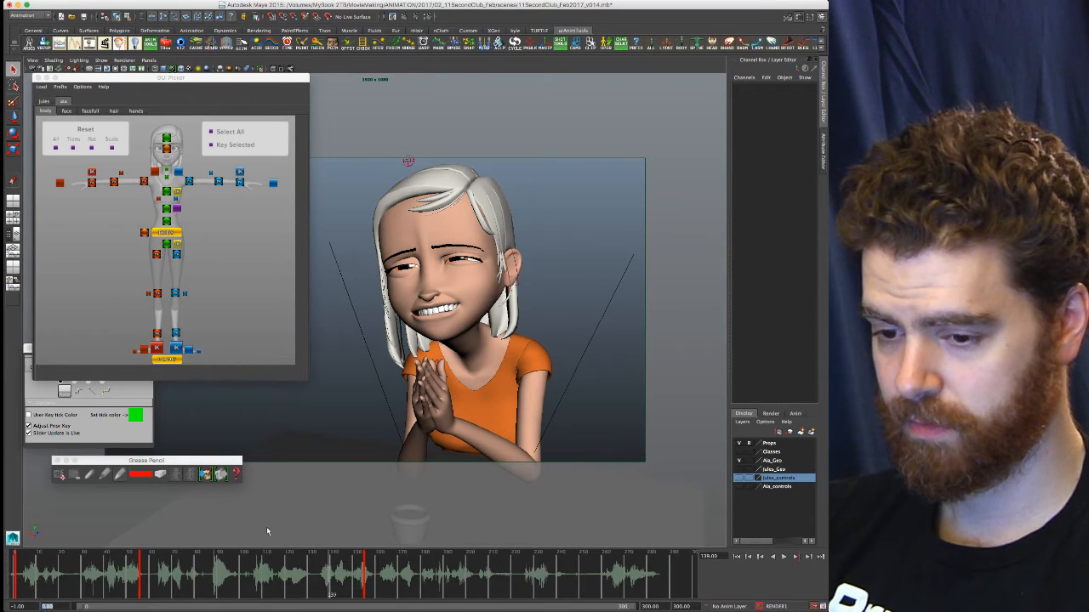
{"action": "left_click", "coordinate": [55, 606]}
{"action": "double_click", "coordinate": [55, 606]}
{"action": "type", "text": "50"}
{"action": "key", "text": "Return"}
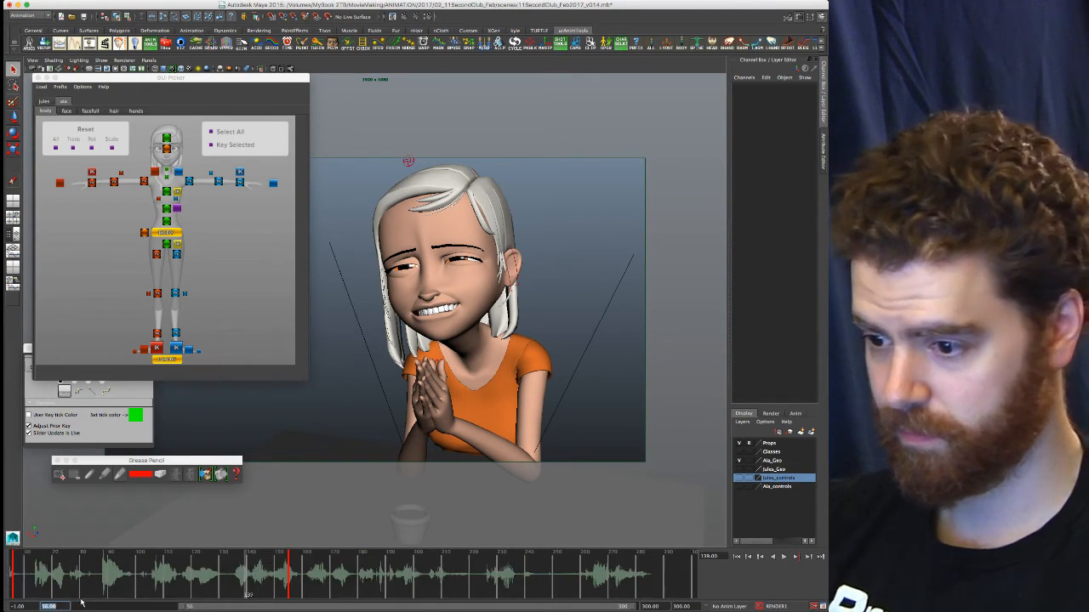
Check the view just past the camera cut, set the playback range end to 154 and activate the Aia character set
{"action": "left_click", "coordinate": [294, 584]}
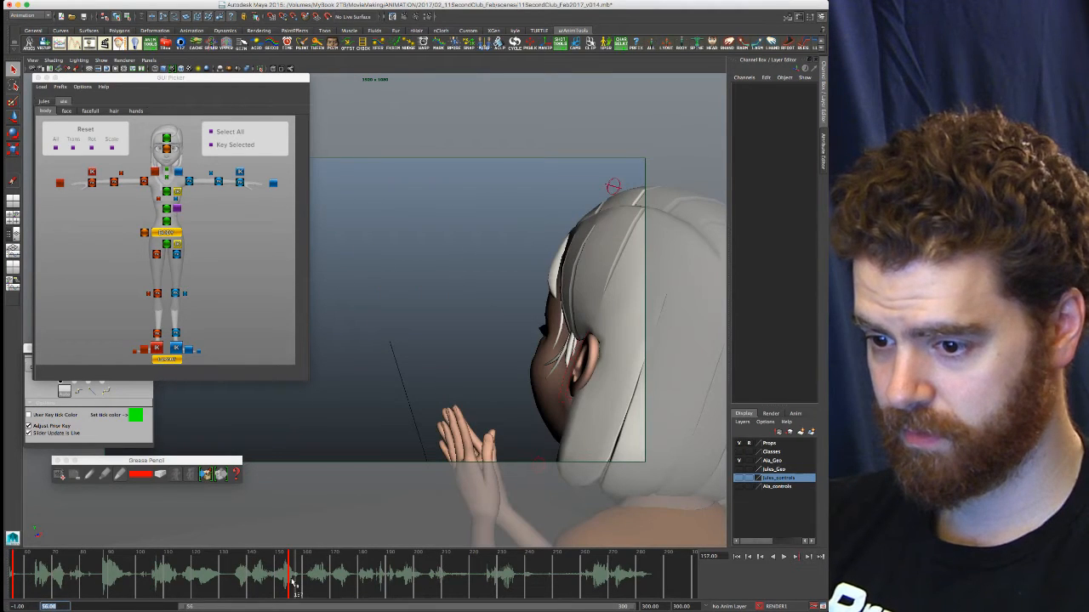
{"action": "double_click", "coordinate": [652, 606]}
{"action": "type", "text": "154"}
{"action": "key", "text": "Return"}
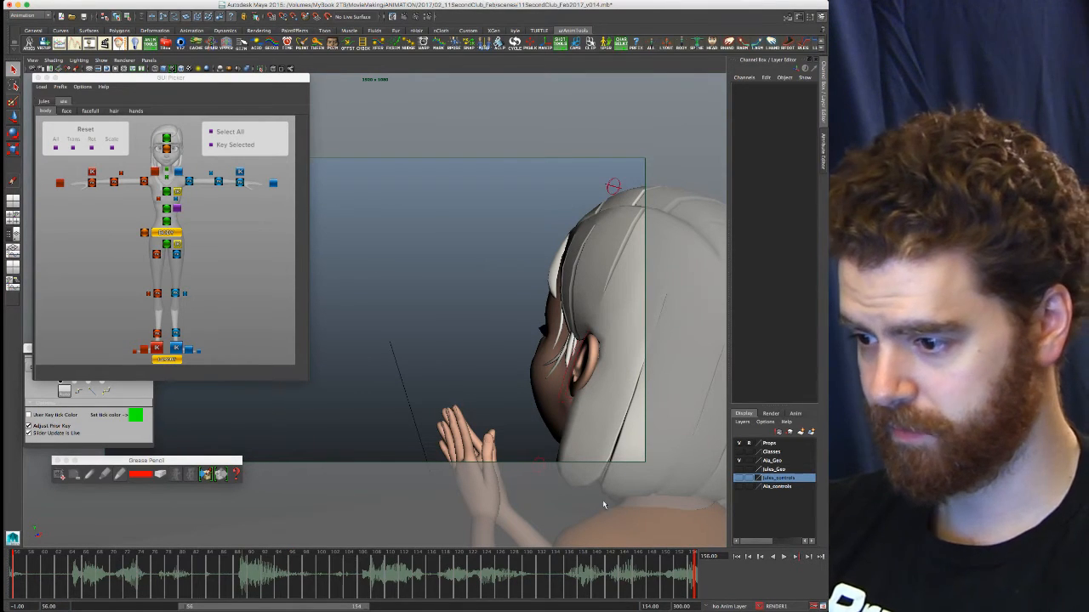
{"action": "left_click", "coordinate": [760, 606]}
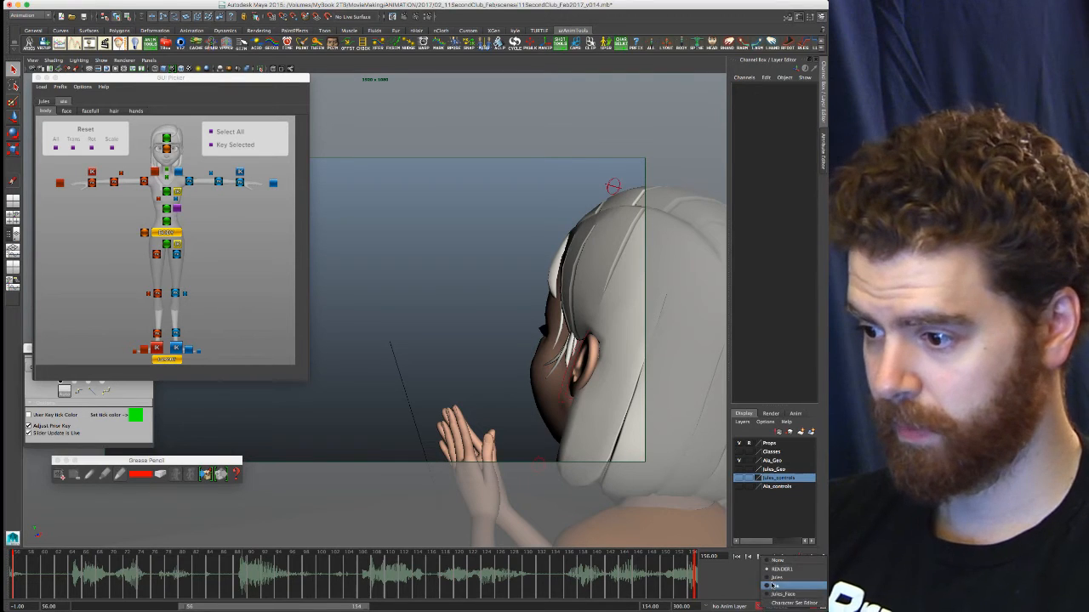
{"action": "left_click", "coordinate": [774, 586]}
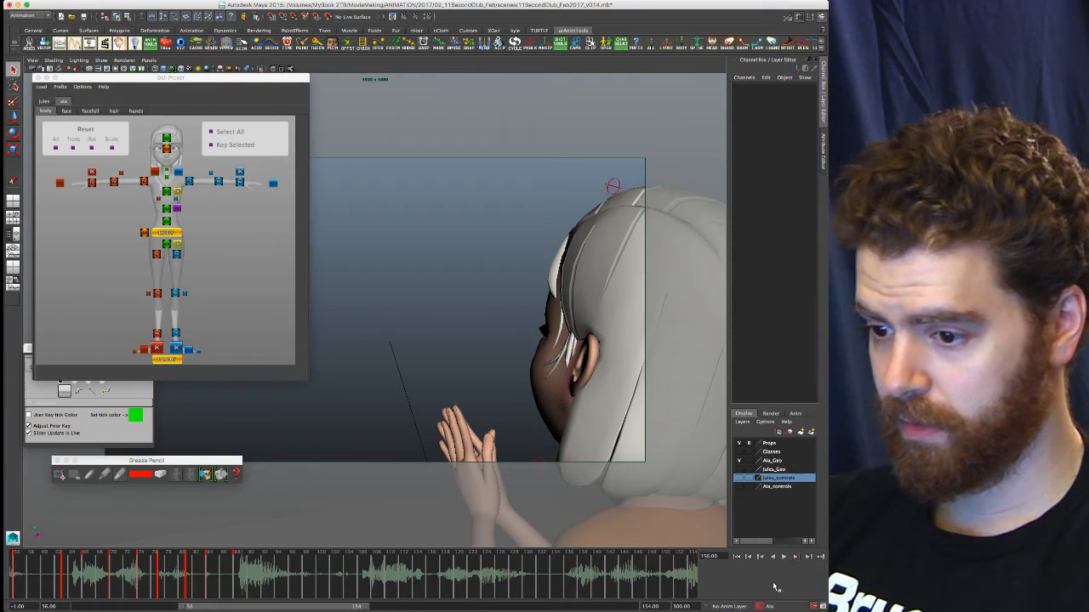
Go to frame 88 and play the shot beside the reference footage in the four-view layout
{"action": "left_click", "coordinate": [235, 583]}
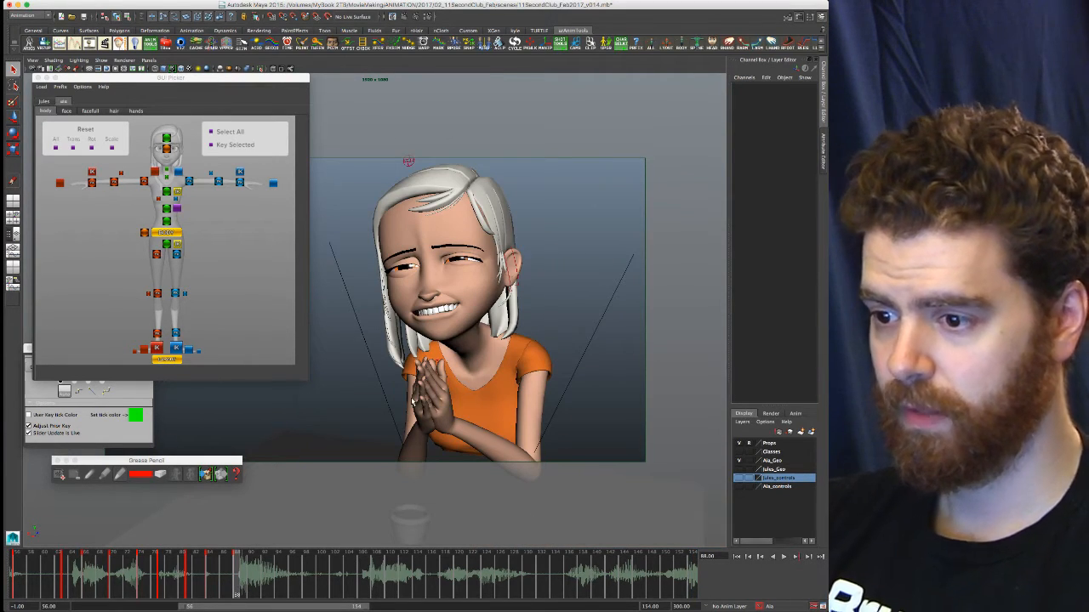
{"action": "key", "text": "space"}
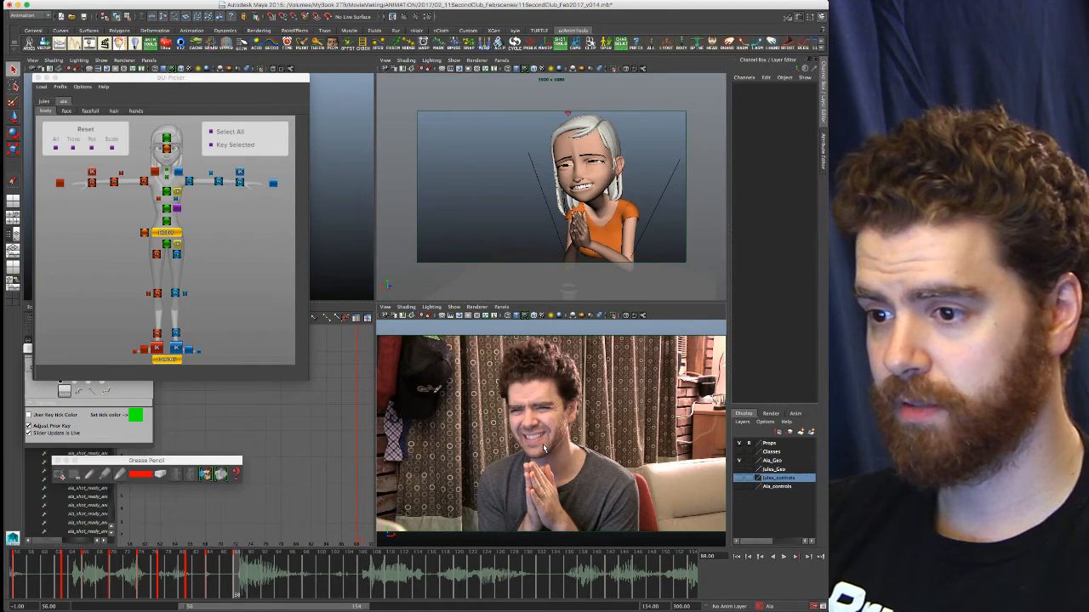
{"action": "key", "text": "alt+v"}
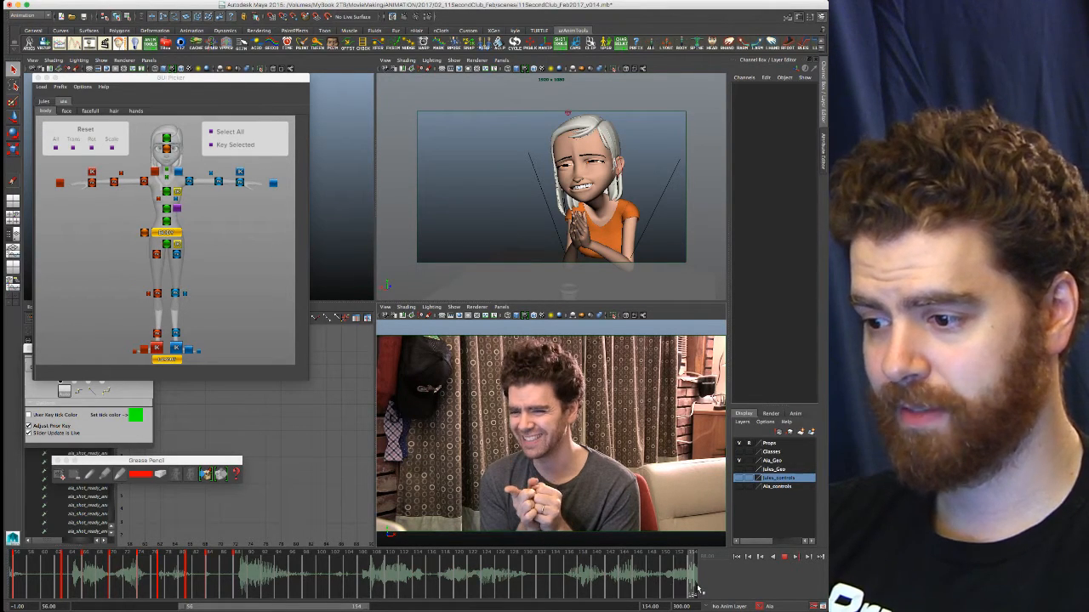
Scrub back and forth through the reference footage up to frame 150 to study the performance for the next pose
{"action": "left_click_drag", "start_coordinate": [697, 588], "coordinate": [575, 586]}
{"action": "left_click_drag", "start_coordinate": [565, 586], "coordinate": [244, 580]}
{"action": "left_click_drag", "start_coordinate": [331, 584], "coordinate": [283, 581]}
{"action": "key", "text": "alt+v"}
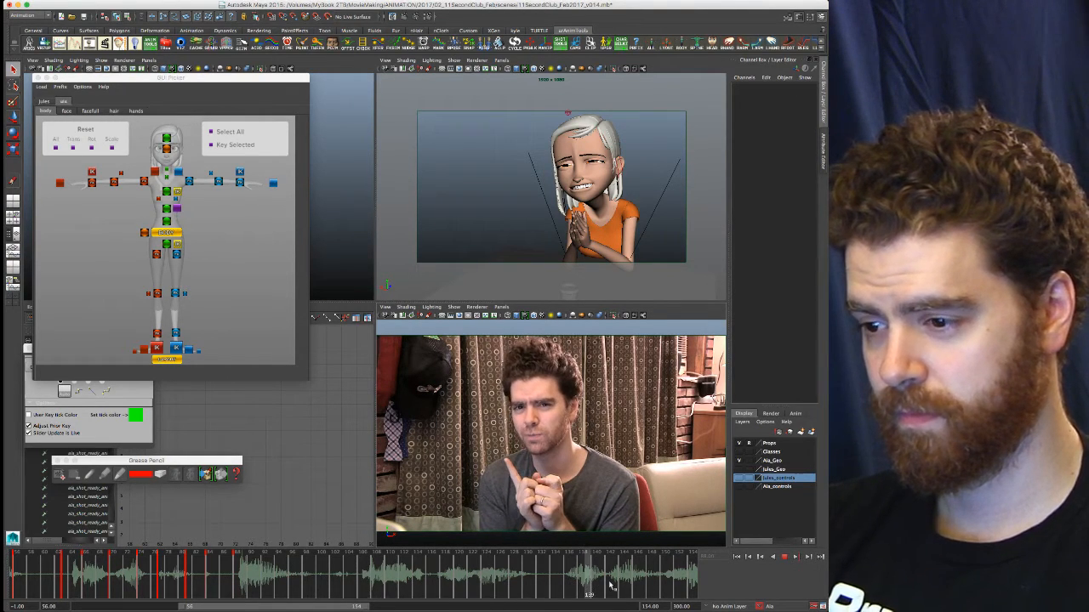
{"action": "mouse_move", "coordinate": [691, 587]}
{"action": "left_mouse_down"}
{"action": "mouse_move", "coordinate": [200, 580]}
{"action": "mouse_move", "coordinate": [336, 584]}
{"action": "left_mouse_up"}
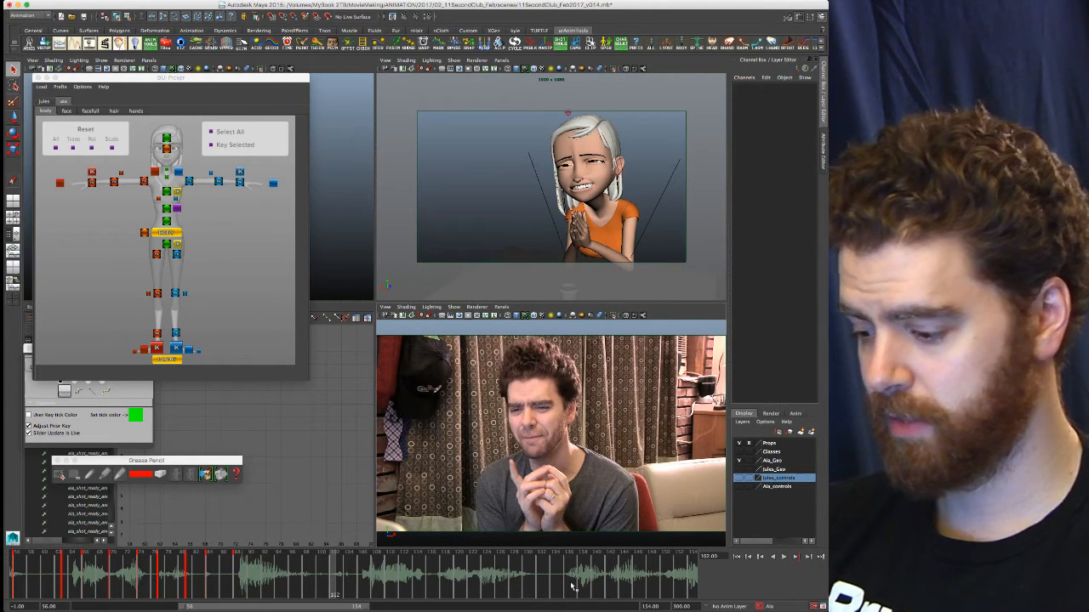
{"action": "key", "text": "XF86AudioRaiseVolume"}
{"action": "left_click_drag", "start_coordinate": [284, 583], "coordinate": [226, 581]}
{"action": "left_click_drag", "start_coordinate": [139, 580], "coordinate": [665, 575]}
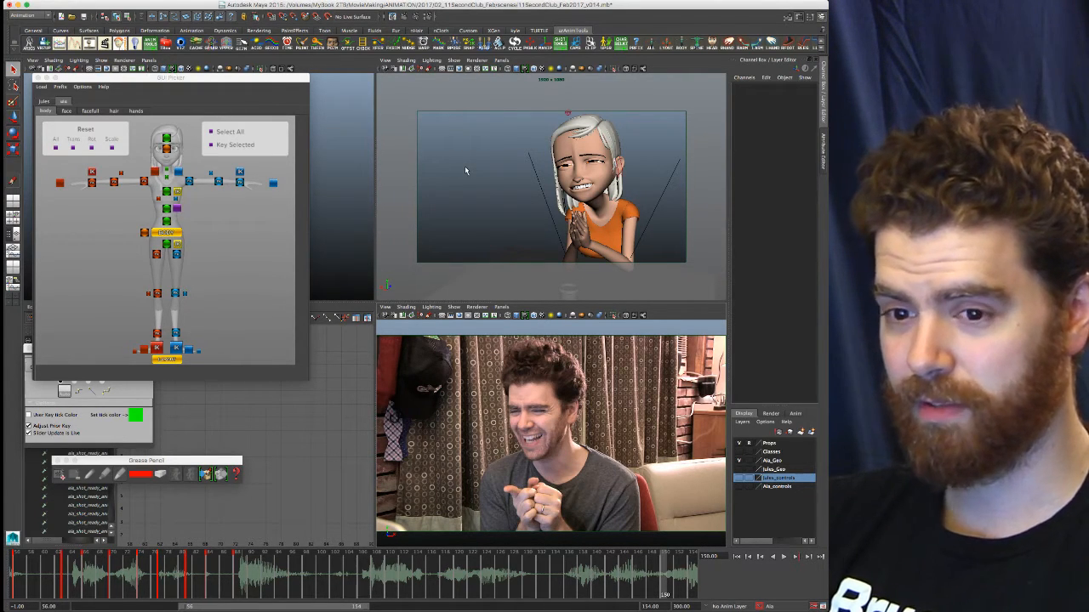
Clear the picker window away from the perspective view and key the Aia character set at frame 150
{"action": "left_click_drag", "start_coordinate": [262, 79], "coordinate": [0, 270]}
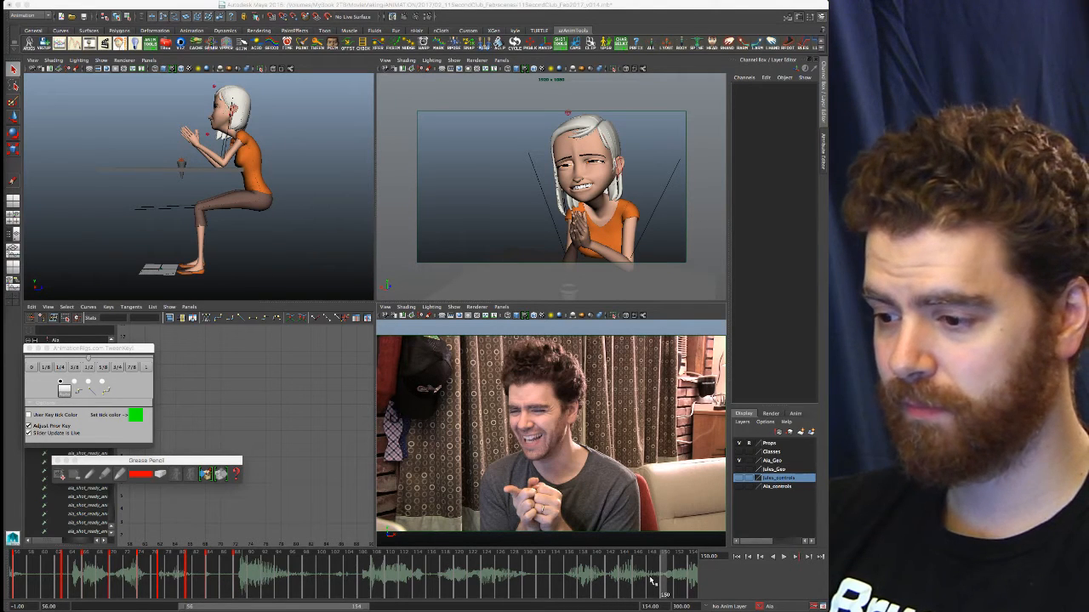
{"action": "mouse_move", "coordinate": [654, 578]}
{"action": "left_mouse_down"}
{"action": "mouse_move", "coordinate": [492, 584]}
{"action": "mouse_move", "coordinate": [663, 582]}
{"action": "left_mouse_up"}
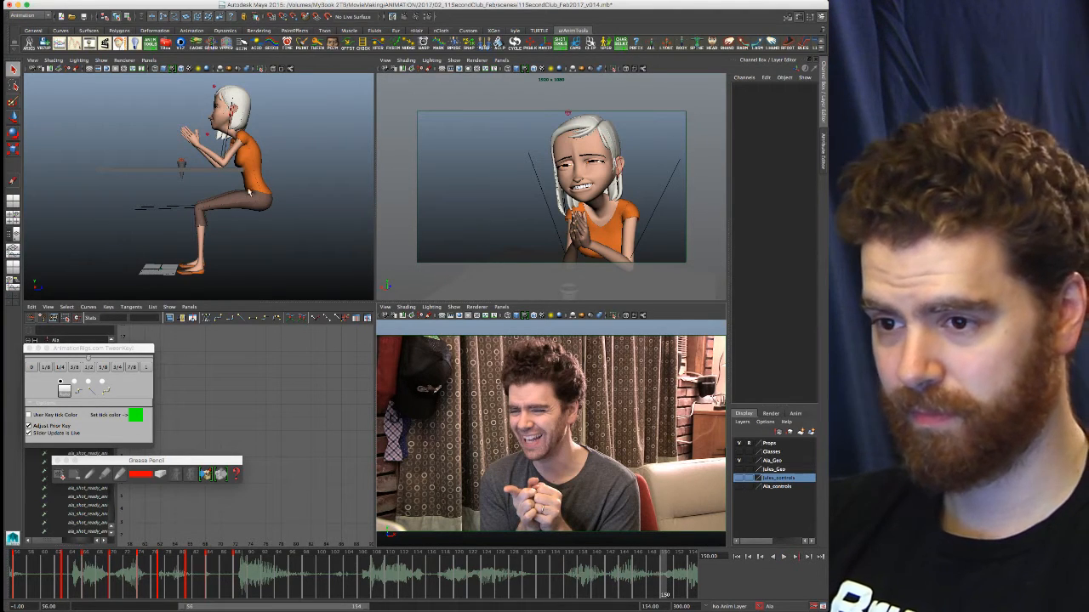
{"action": "key", "text": "space"}
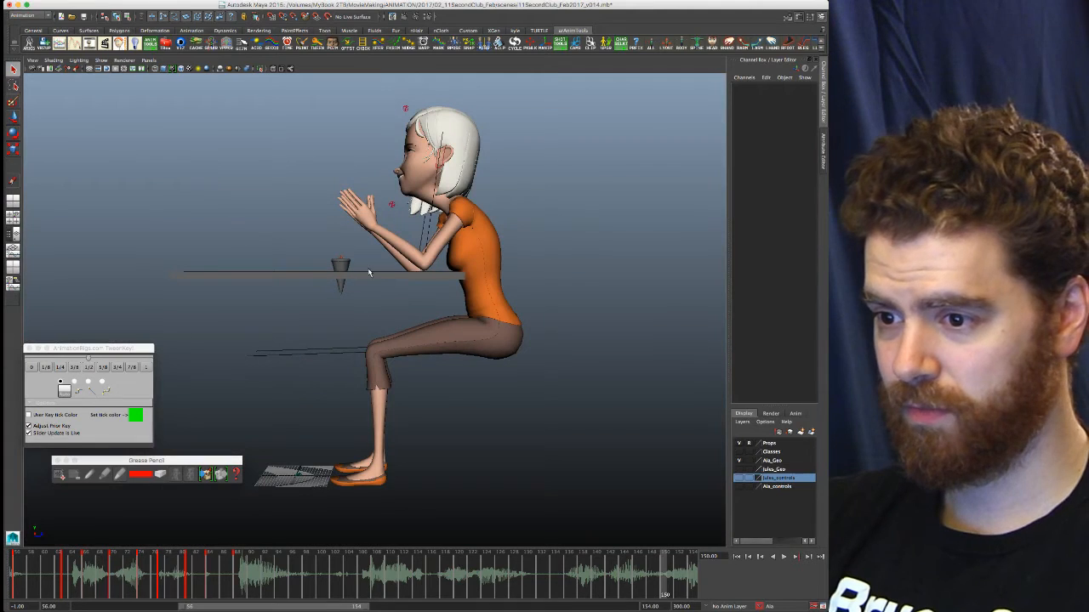
{"action": "scroll", "coordinate": [417, 278], "scroll_direction": "up", "scroll_amount": 3}
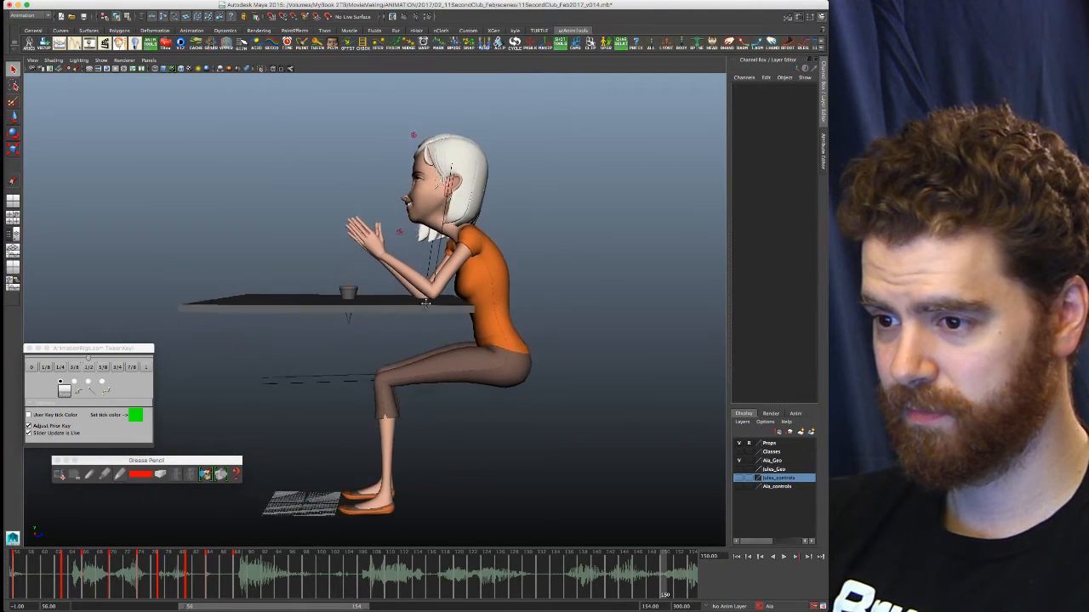
{"action": "left_click_drag", "start_coordinate": [426, 303], "coordinate": [455, 310], "text": "alt"}
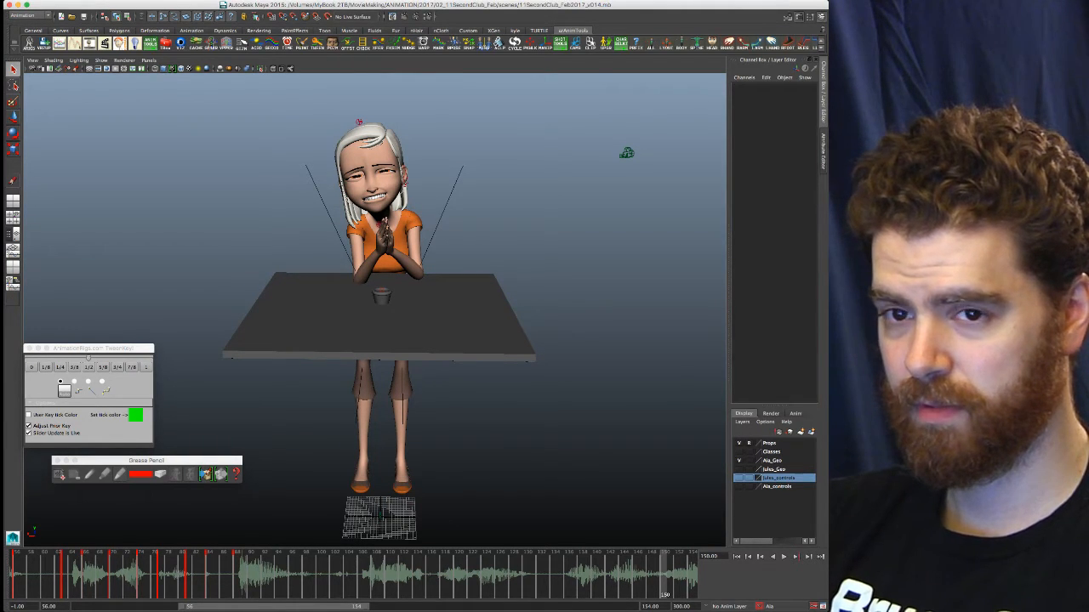
{"action": "left_click_drag", "start_coordinate": [541, 391], "coordinate": [438, 415], "text": "alt"}
{"action": "scroll", "coordinate": [564, 360], "scroll_direction": "up", "scroll_amount": 8}
{"action": "right_click_drag", "start_coordinate": [536, 345], "coordinate": [626, 324], "text": "alt"}
{"action": "middle_click_drag", "start_coordinate": [534, 295], "coordinate": [465, 384], "text": "alt"}
{"action": "left_click_drag", "start_coordinate": [464, 384], "coordinate": [532, 326], "text": "alt"}
{"action": "right_click_drag", "start_coordinate": [493, 357], "coordinate": [541, 369], "text": "alt"}
{"action": "left_click_drag", "start_coordinate": [540, 367], "coordinate": [520, 327], "text": "alt"}
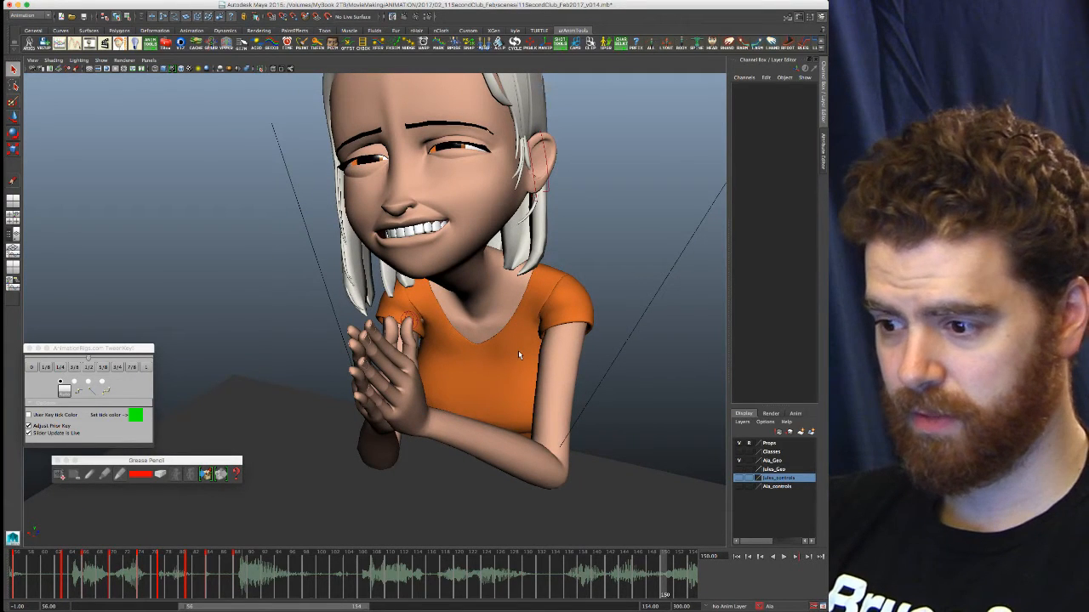
{"action": "key", "text": "s"}
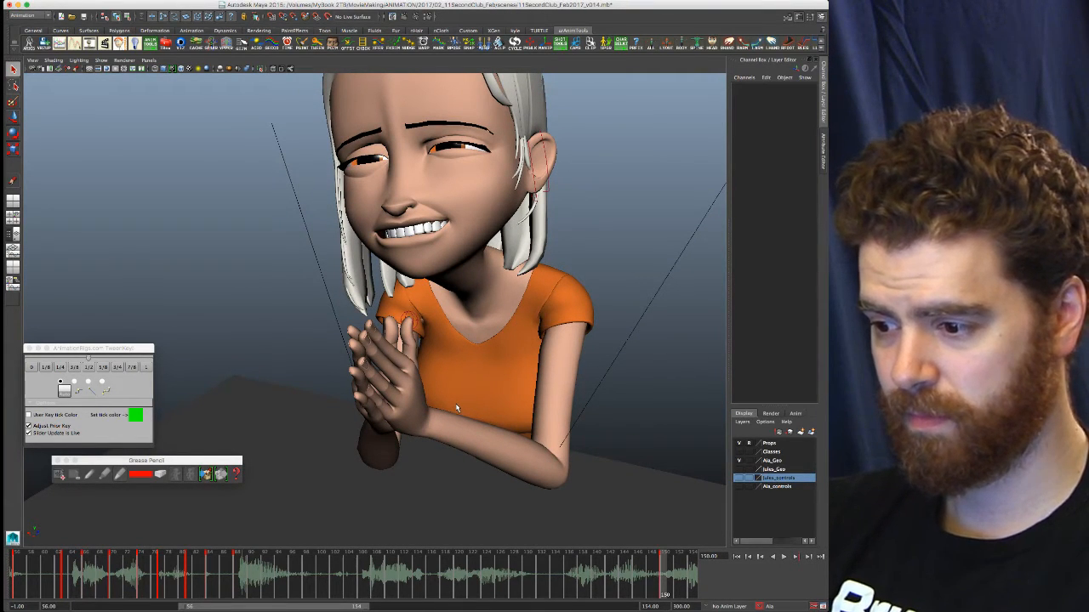
Bring the character picker back beside the seated character and move the tween tool window out of the way
{"action": "left_click_drag", "start_coordinate": [469, 308], "coordinate": [455, 326], "text": "alt"}
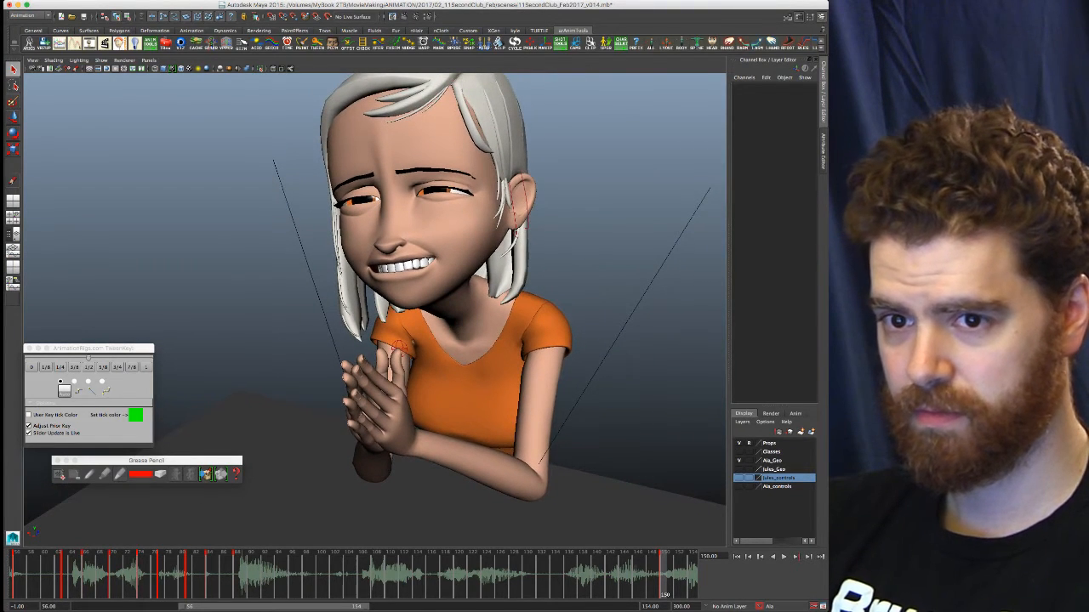
{"action": "left_click_drag", "start_coordinate": [0, 136], "coordinate": [158, 64]}
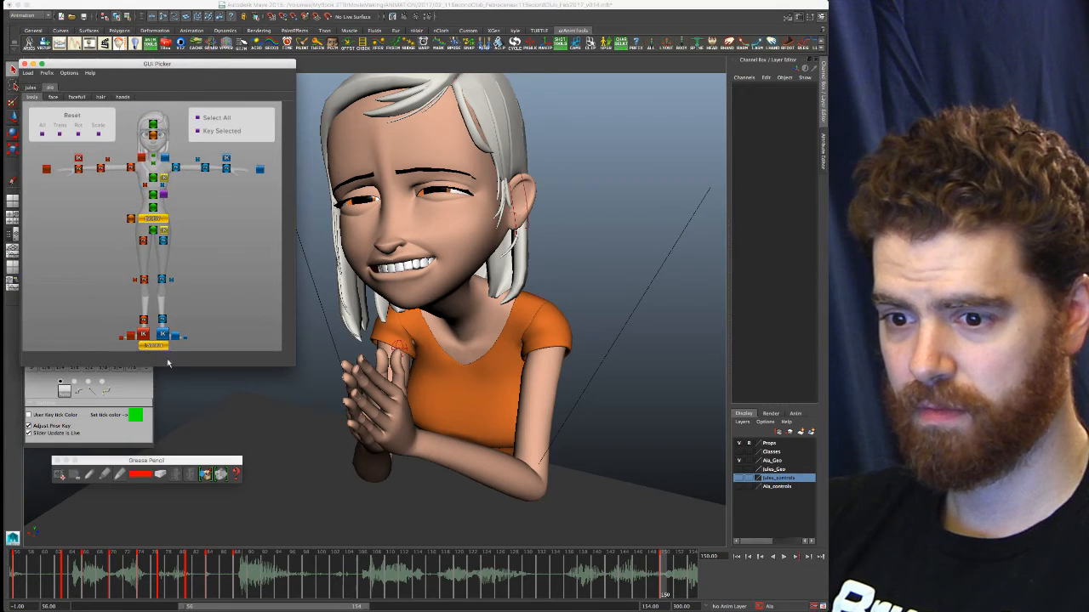
{"action": "left_click", "coordinate": [134, 391]}
{"action": "left_click_drag", "start_coordinate": [135, 348], "coordinate": [2, 391]}
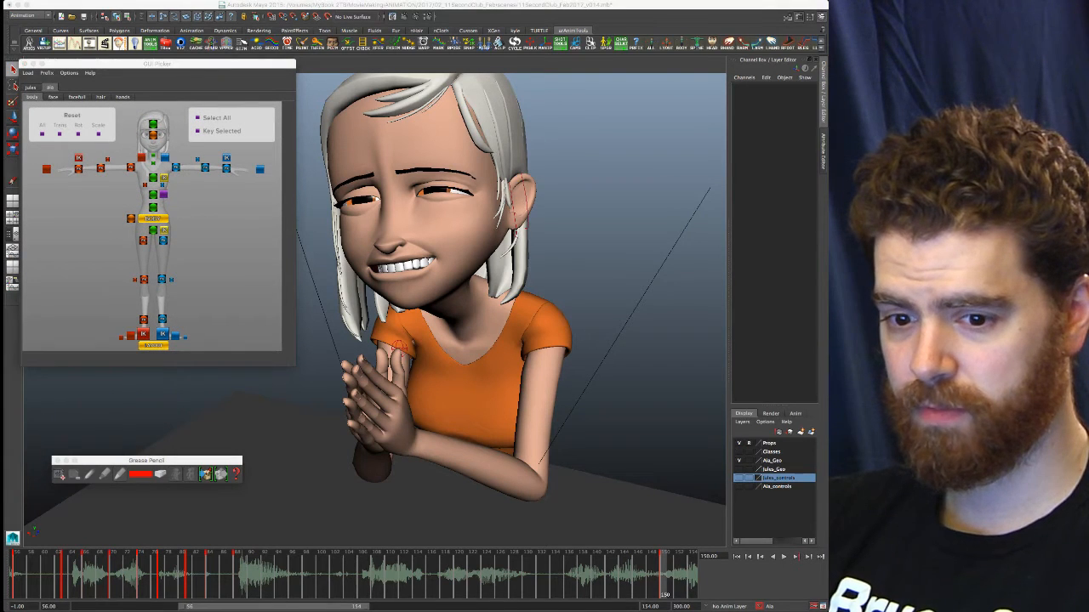
{"action": "left_click_drag", "start_coordinate": [168, 74], "coordinate": [154, 111]}
{"action": "left_click_drag", "start_coordinate": [412, 308], "coordinate": [416, 307], "text": "alt"}
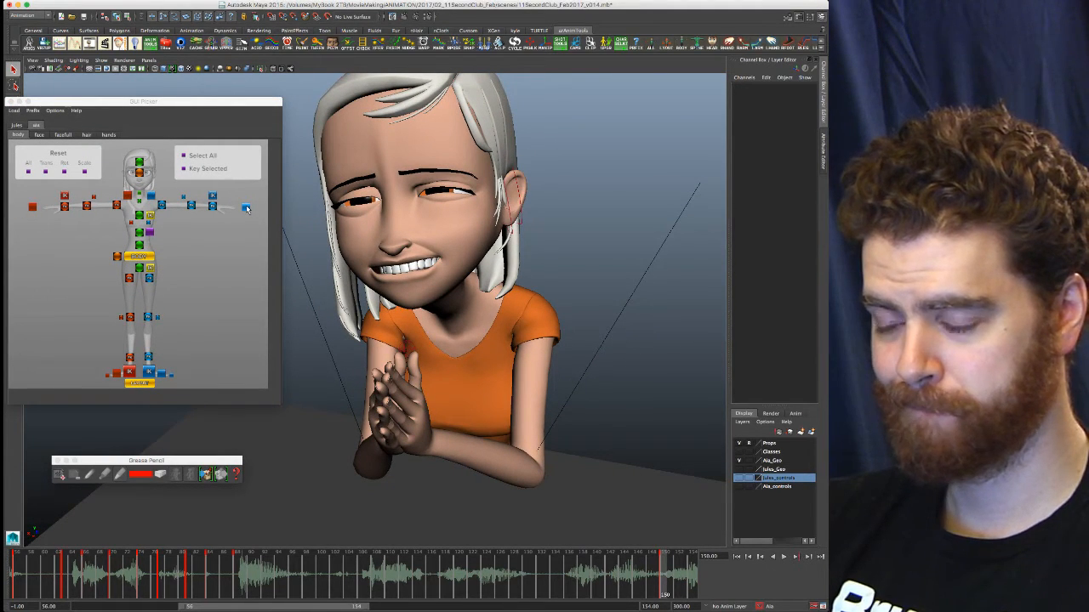
Try reshaping the left hand's fingers with the arm control's Master Cup and Master Fist attributes
{"action": "left_click", "coordinate": [247, 209]}
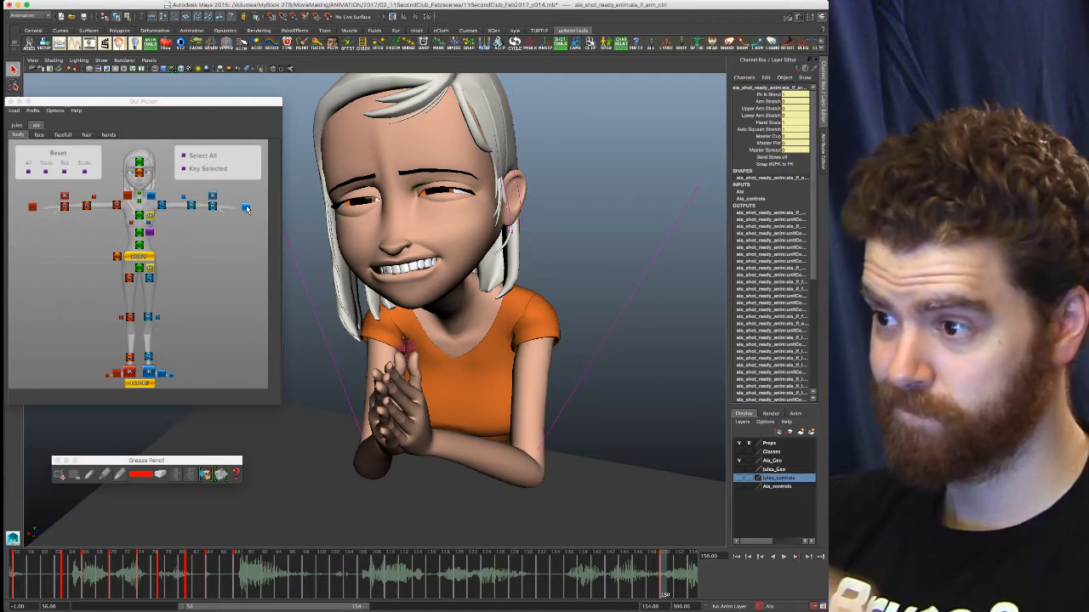
{"action": "left_click", "coordinate": [770, 136]}
{"action": "middle_click_drag", "start_coordinate": [530, 326], "coordinate": [603, 338]}
{"action": "key", "text": "super+z"}
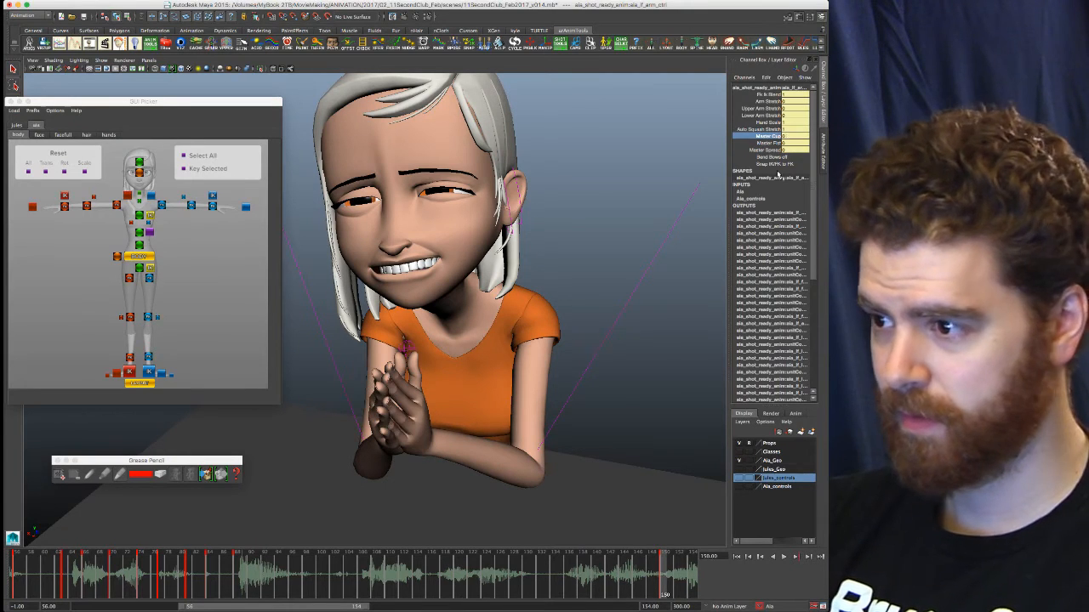
{"action": "left_click", "coordinate": [770, 142]}
{"action": "mouse_move", "coordinate": [348, 288]}
{"action": "middle_mouse_down"}
{"action": "mouse_move", "coordinate": [433, 295]}
{"action": "mouse_move", "coordinate": [354, 286]}
{"action": "middle_mouse_up"}
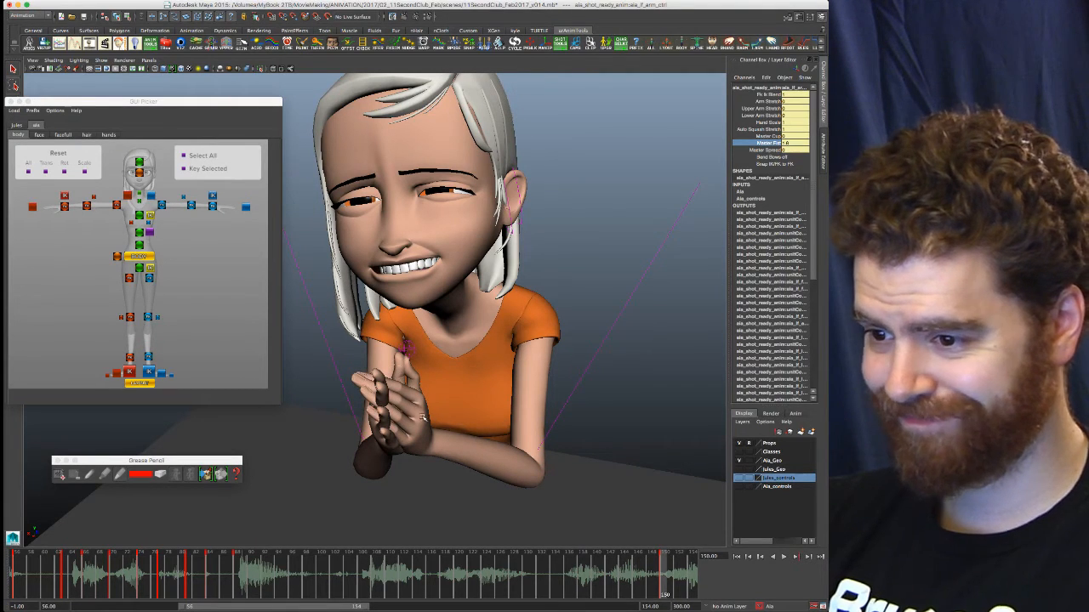
Move the left arm's IK control sideways to separate the left hand from the right hand
{"action": "left_click_drag", "start_coordinate": [422, 417], "coordinate": [434, 415], "text": "alt"}
{"action": "middle_click_drag", "start_coordinate": [456, 377], "coordinate": [466, 291], "text": "alt"}
{"action": "right_click_drag", "start_coordinate": [425, 316], "coordinate": [493, 322], "text": "alt"}
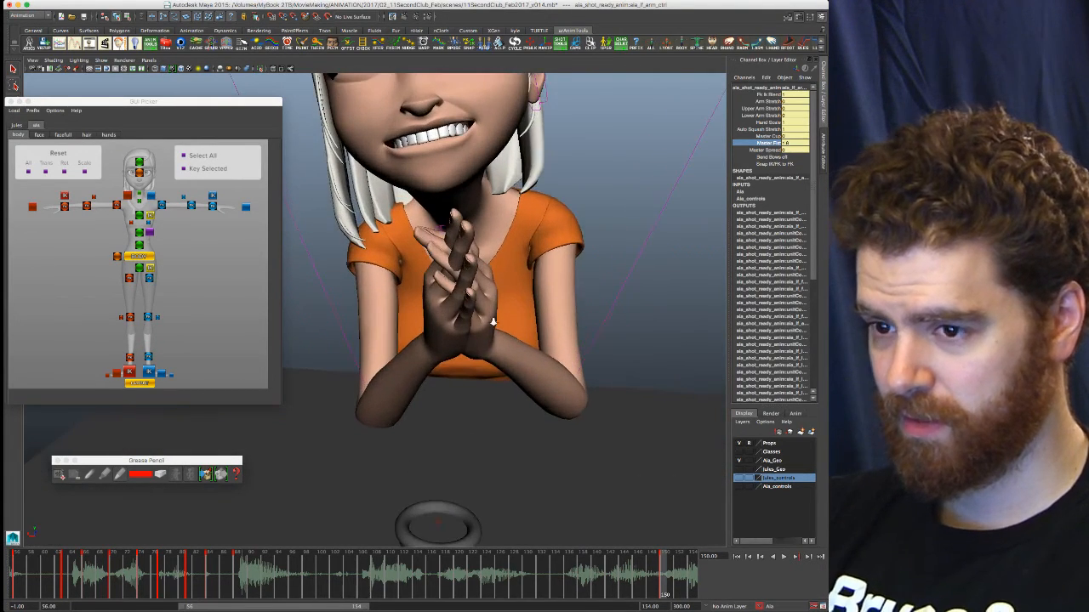
{"action": "left_click", "coordinate": [213, 196]}
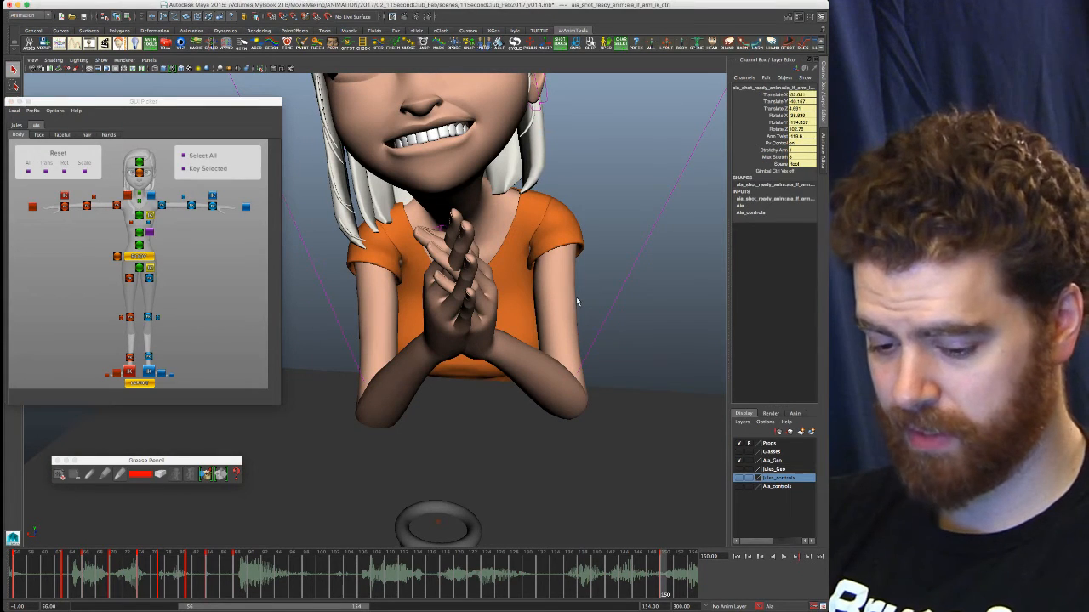
{"action": "key", "text": "w"}
{"action": "left_click_drag", "start_coordinate": [559, 347], "coordinate": [573, 366]}
{"action": "left_click_drag", "start_coordinate": [574, 307], "coordinate": [574, 311], "text": "alt"}
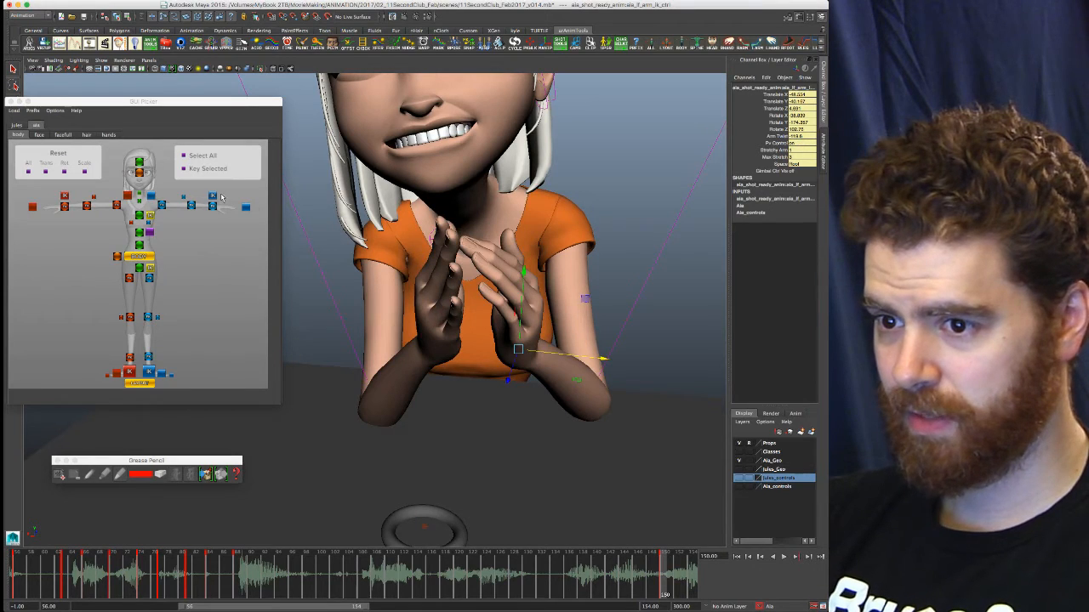
Set the left arm control's Master Fist to 0 and show Aia's hand controls in the picker
{"action": "left_click", "coordinate": [246, 207]}
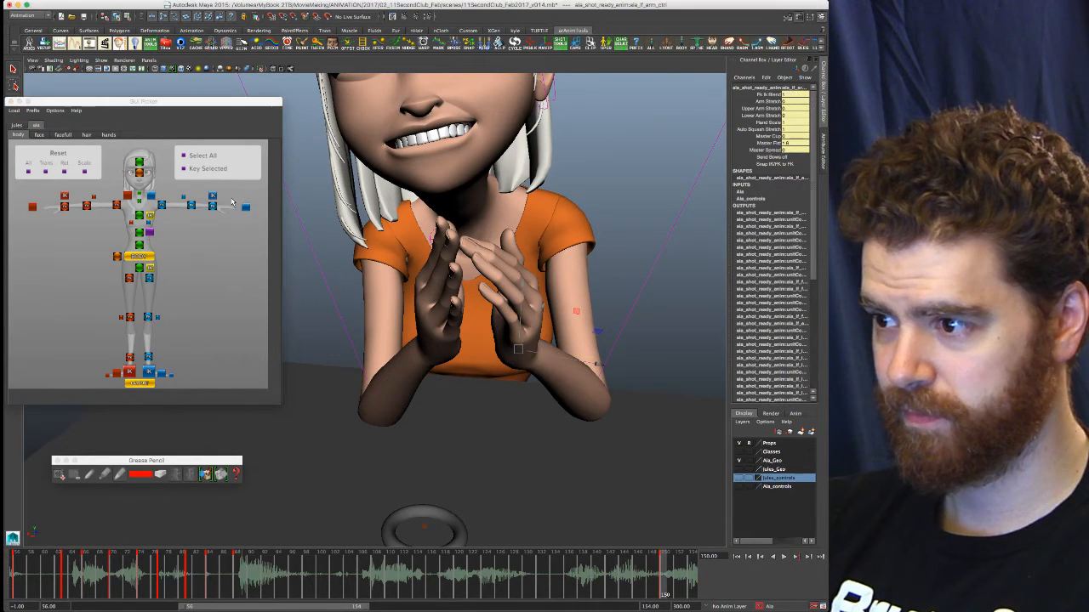
{"action": "double_click", "coordinate": [796, 143]}
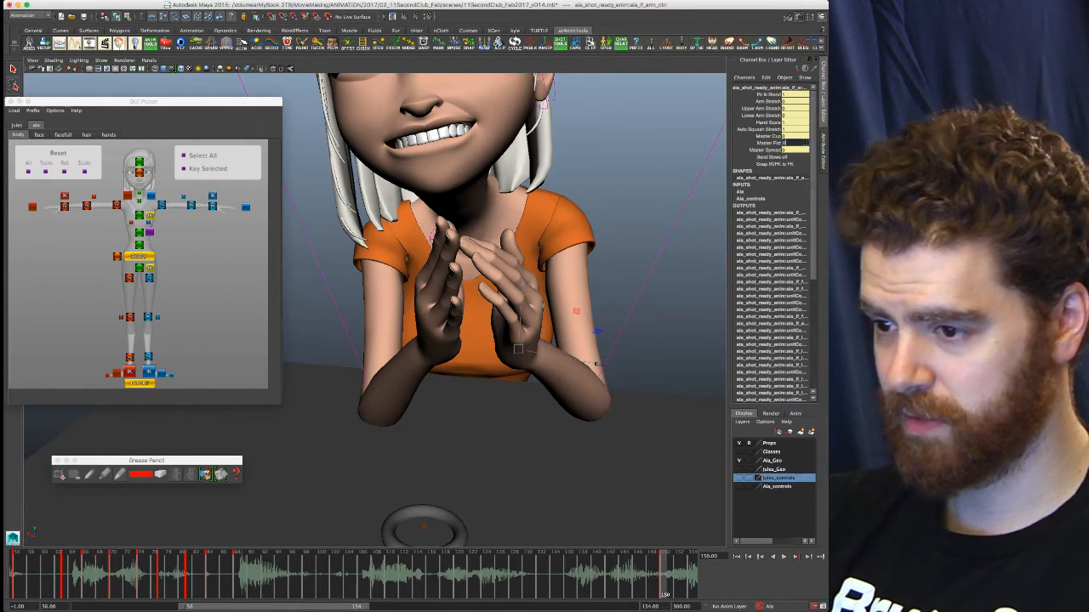
{"action": "type", "text": "0"}
{"action": "key", "text": "Return"}
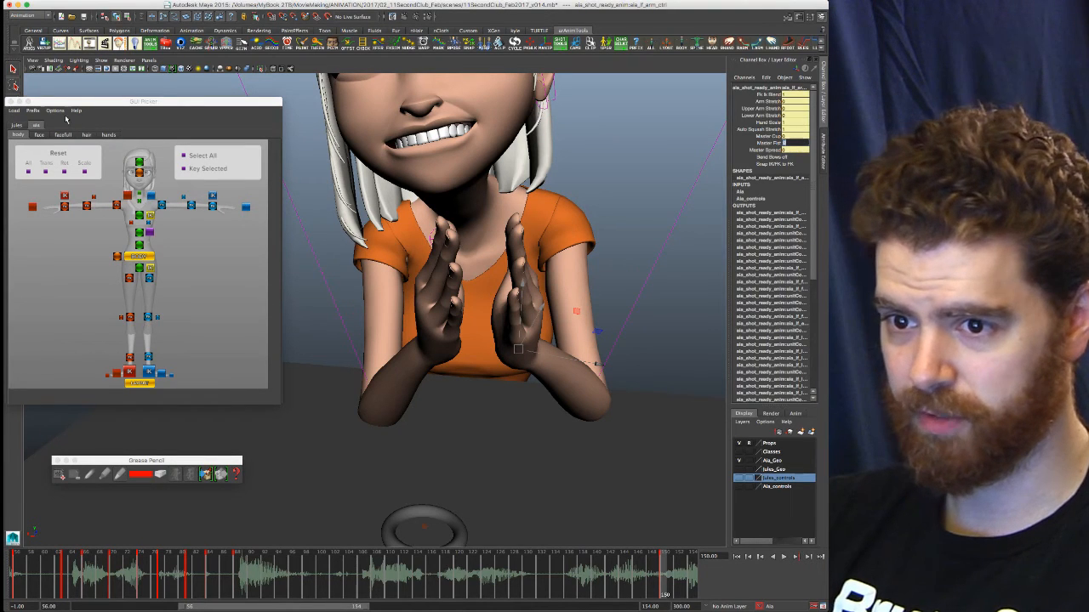
{"action": "left_click", "coordinate": [108, 135]}
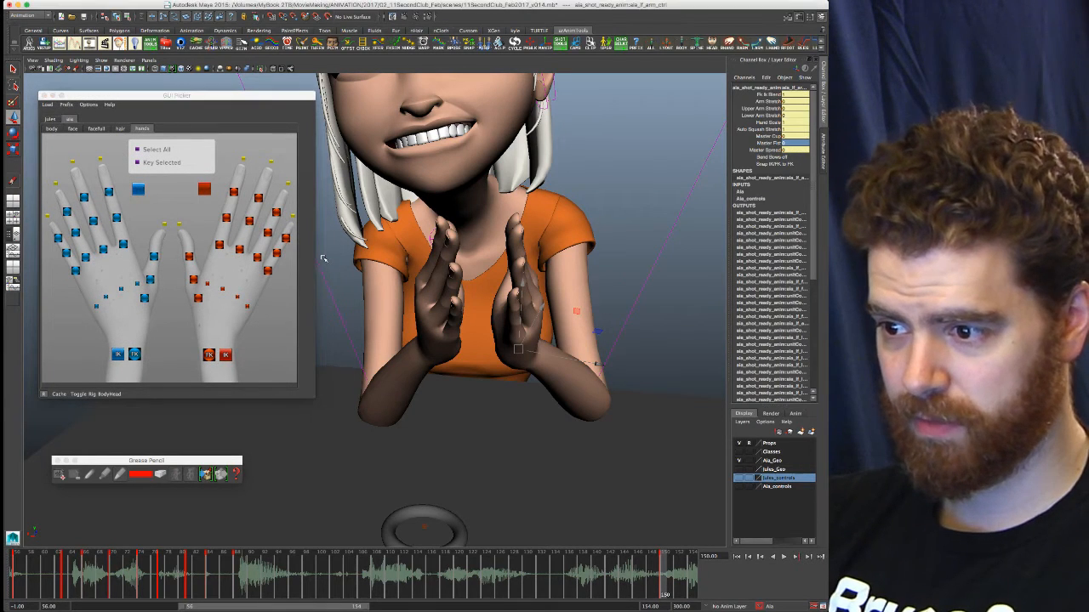
Try rotating the left index fingertip control around Y, and undo the rotation
{"action": "left_click", "coordinate": [109, 192]}
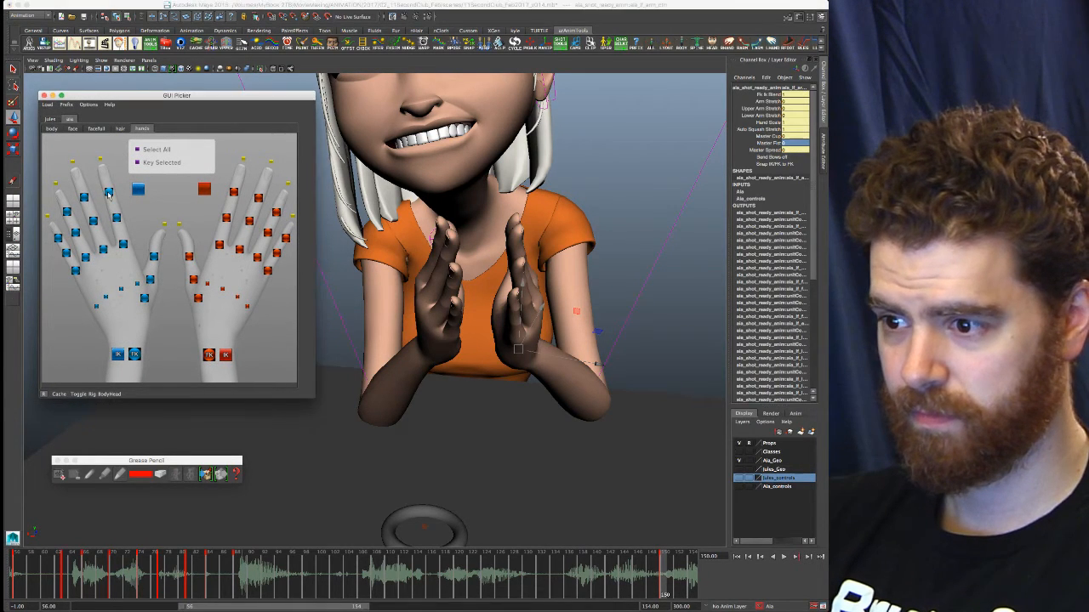
{"action": "left_click", "coordinate": [787, 123]}
{"action": "key", "text": "e"}
{"action": "middle_click_drag", "start_coordinate": [605, 223], "coordinate": [611, 217]}
{"action": "key", "text": "ctrl+z"}
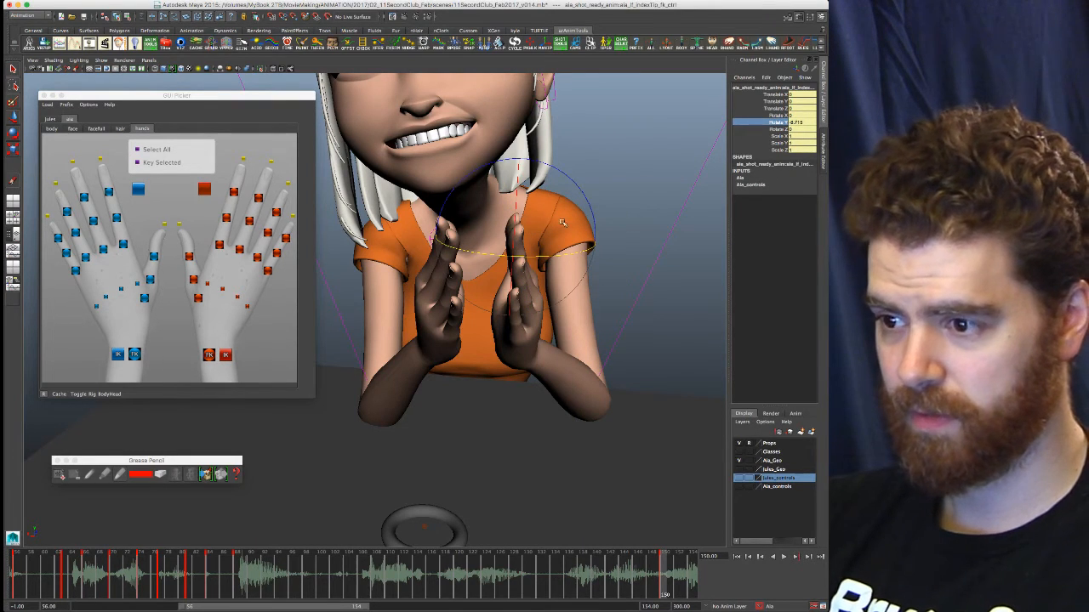
Switch the current character set from Aia to none, with the left pinky cup control selected
{"action": "left_click_drag", "start_coordinate": [511, 266], "coordinate": [491, 253], "text": "alt"}
{"action": "left_click_drag", "start_coordinate": [417, 319], "coordinate": [426, 318], "text": "alt"}
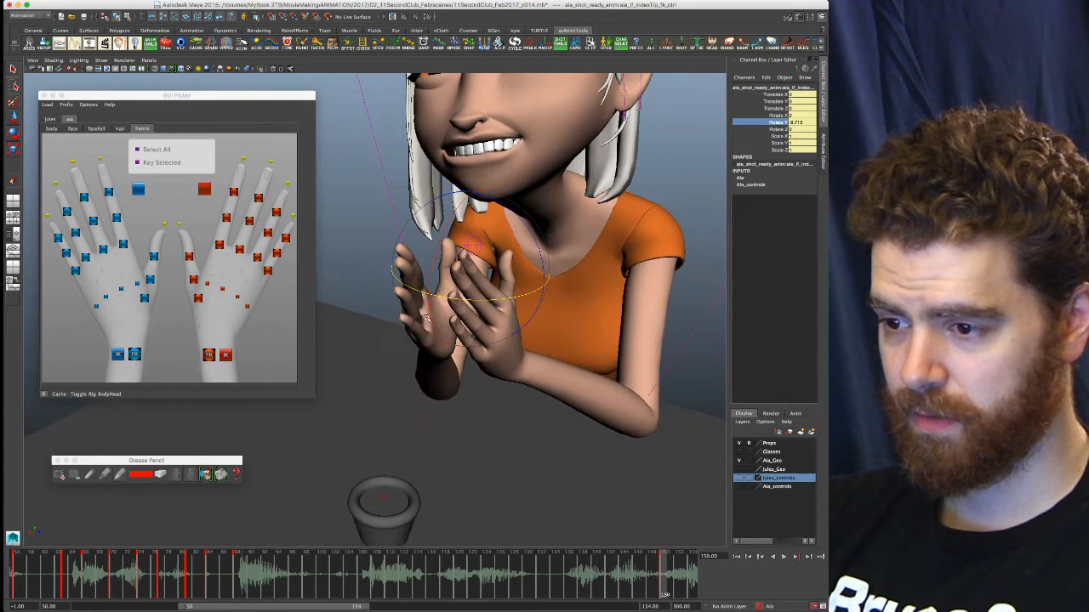
{"action": "left_click", "coordinate": [75, 270]}
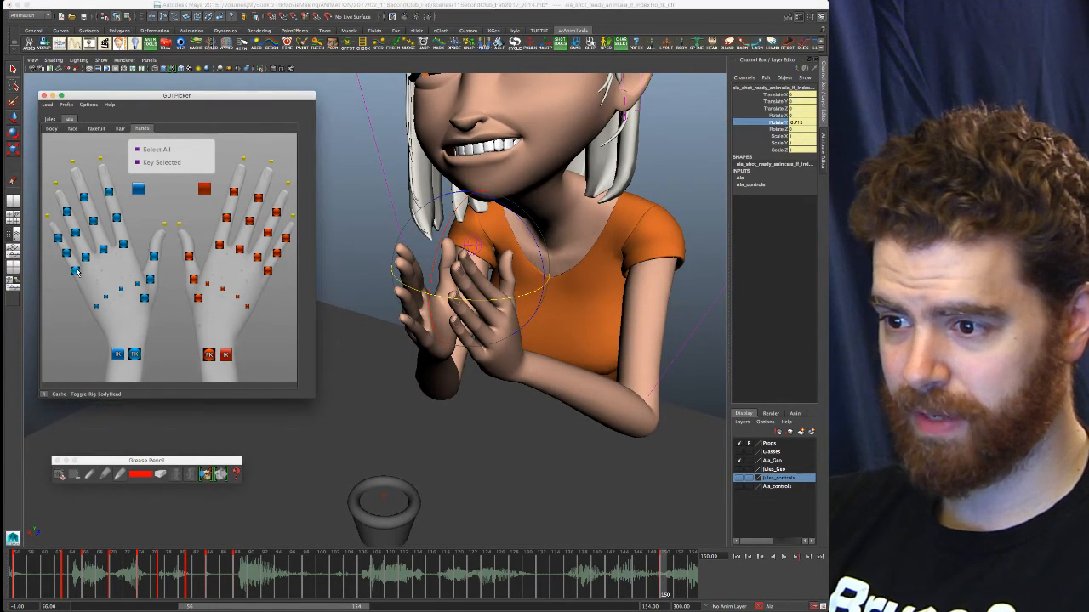
{"action": "left_click", "coordinate": [105, 299]}
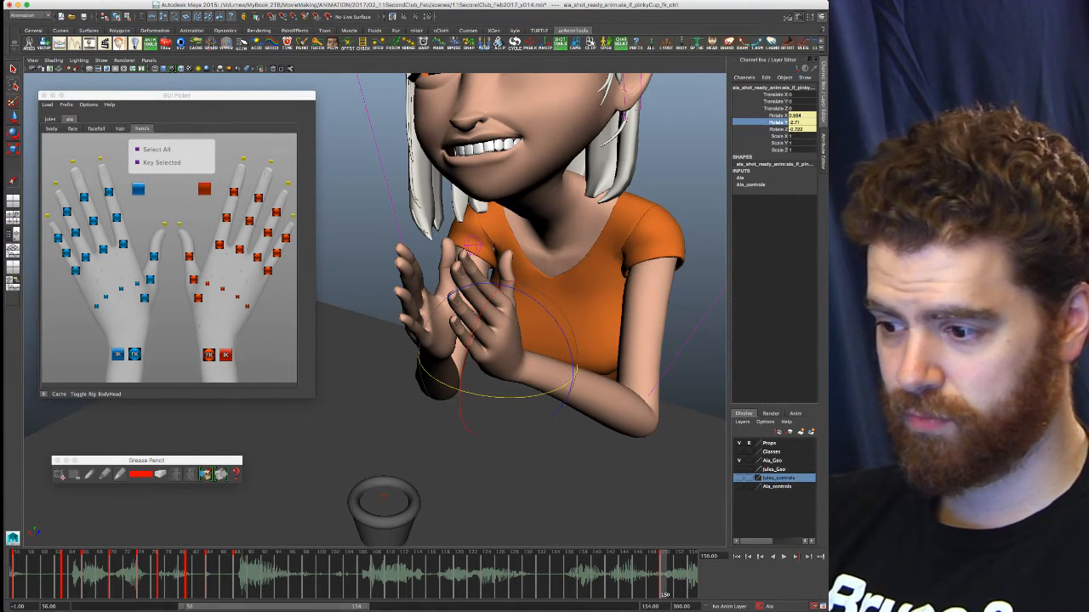
{"action": "left_click", "coordinate": [760, 607]}
{"action": "left_click", "coordinate": [781, 559]}
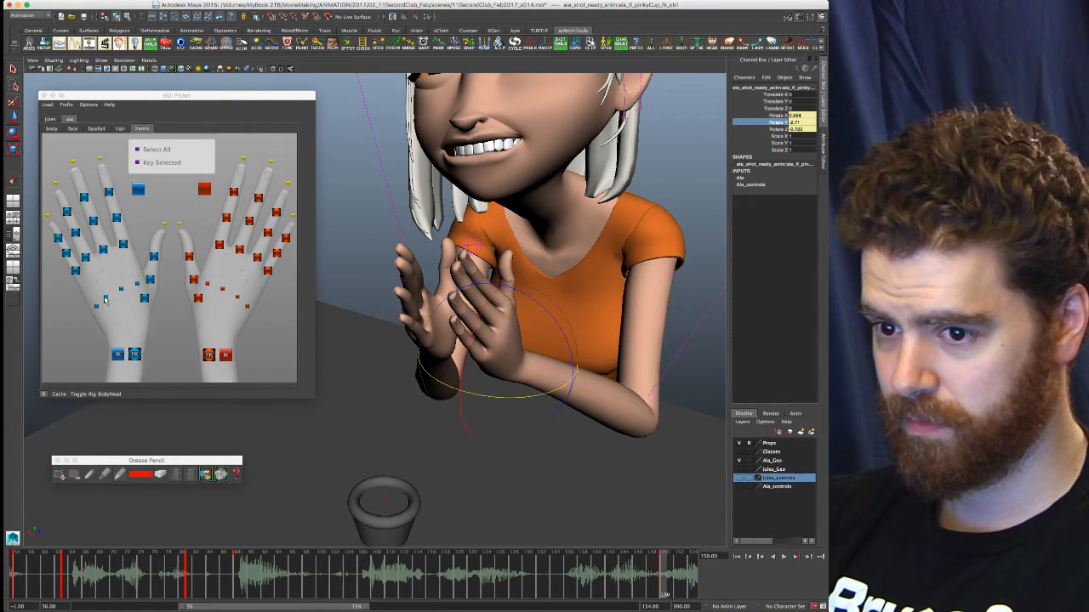
Go through the left hand's cup, thumb and finger controls in the picker, selecting them together
{"action": "left_click", "coordinate": [102, 249]}
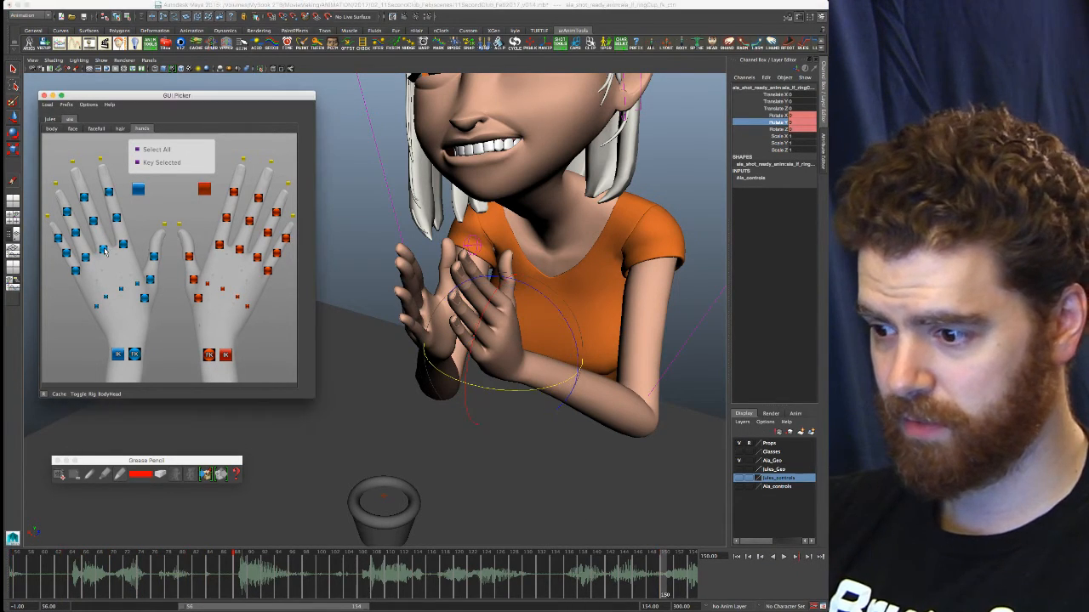
{"action": "left_click", "coordinate": [86, 258]}
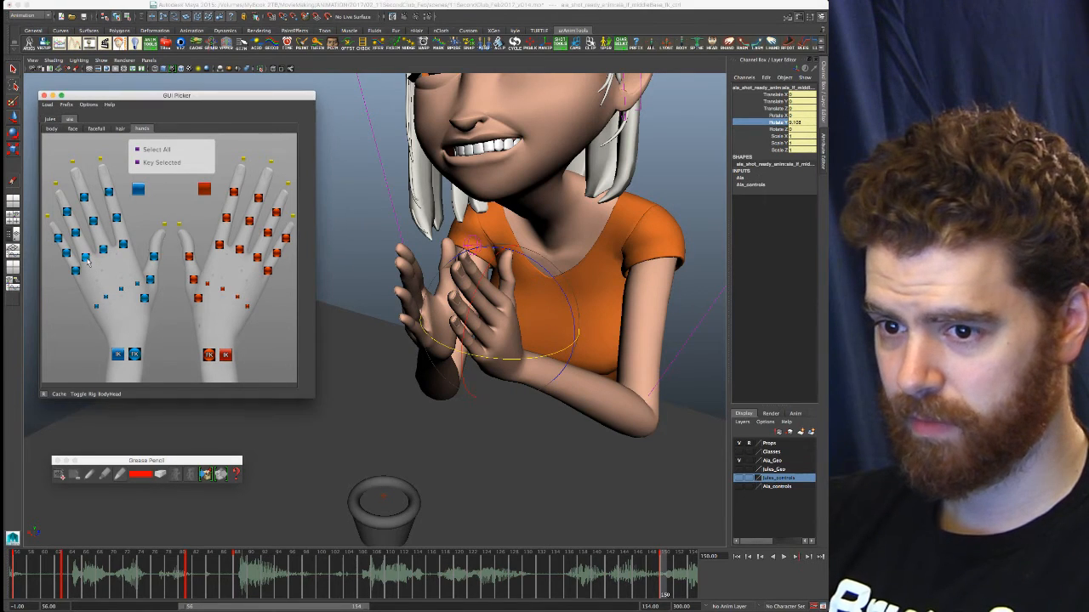
{"action": "left_click", "coordinate": [86, 261]}
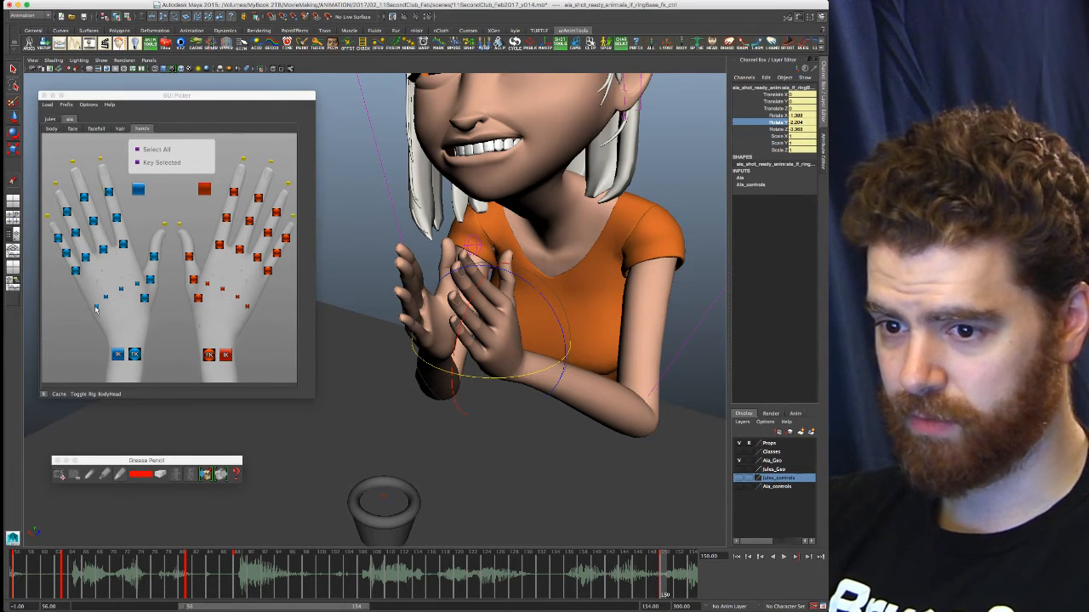
{"action": "left_click", "coordinate": [96, 307]}
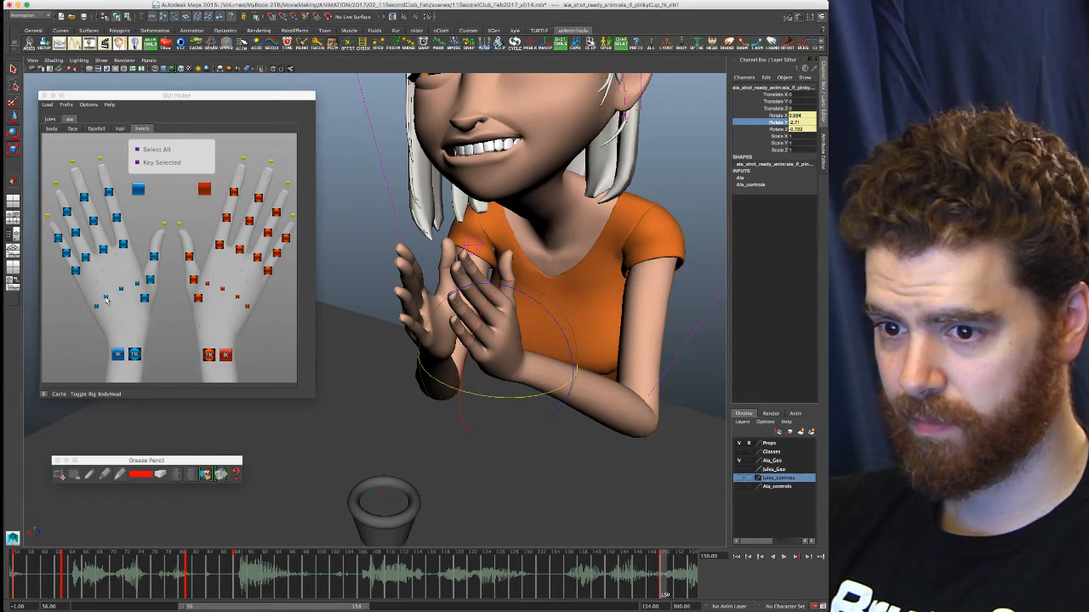
{"action": "left_click", "coordinate": [136, 285]}
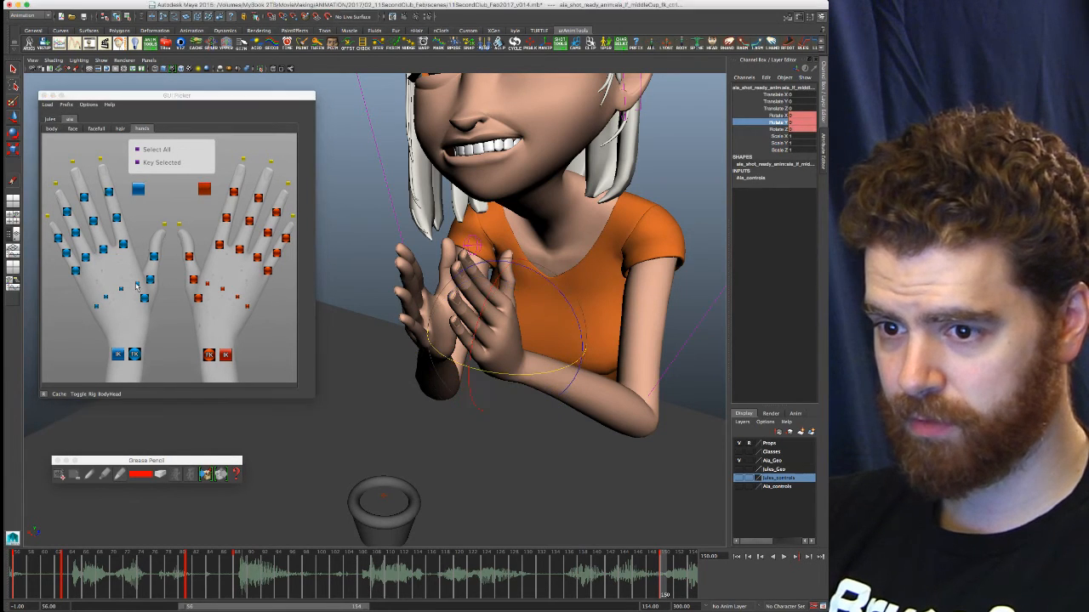
{"action": "left_click", "coordinate": [153, 257]}
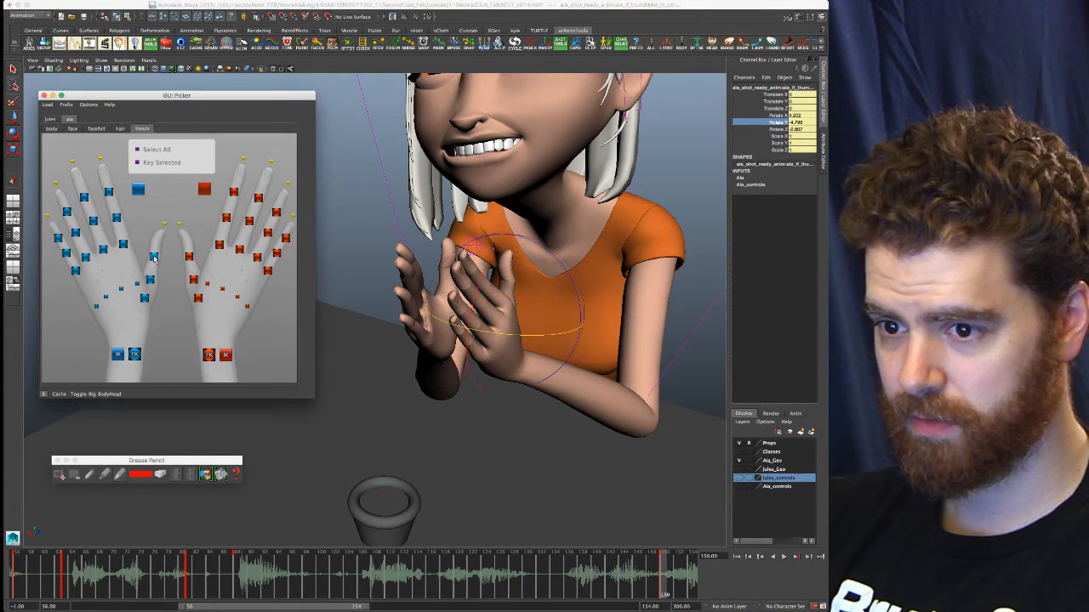
{"action": "left_click", "coordinate": [123, 245]}
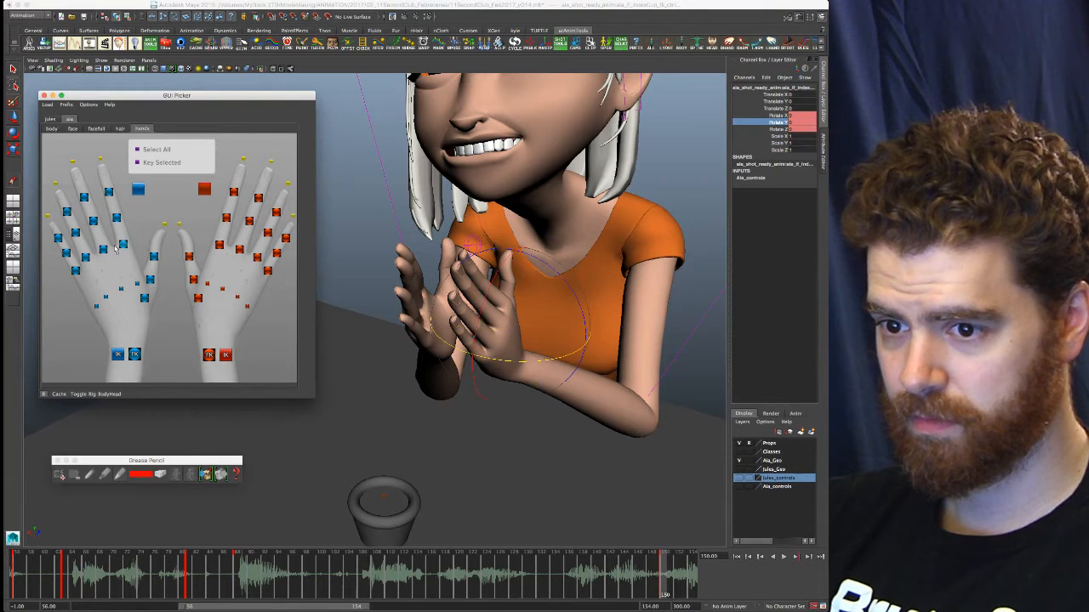
{"action": "left_click", "coordinate": [66, 254]}
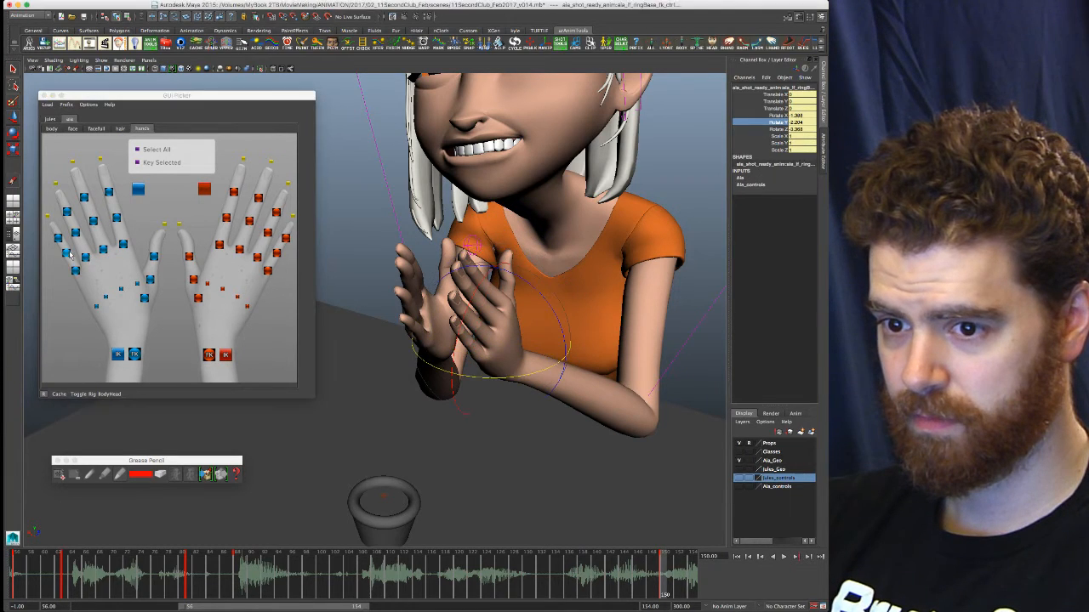
{"action": "left_click", "coordinate": [58, 238]}
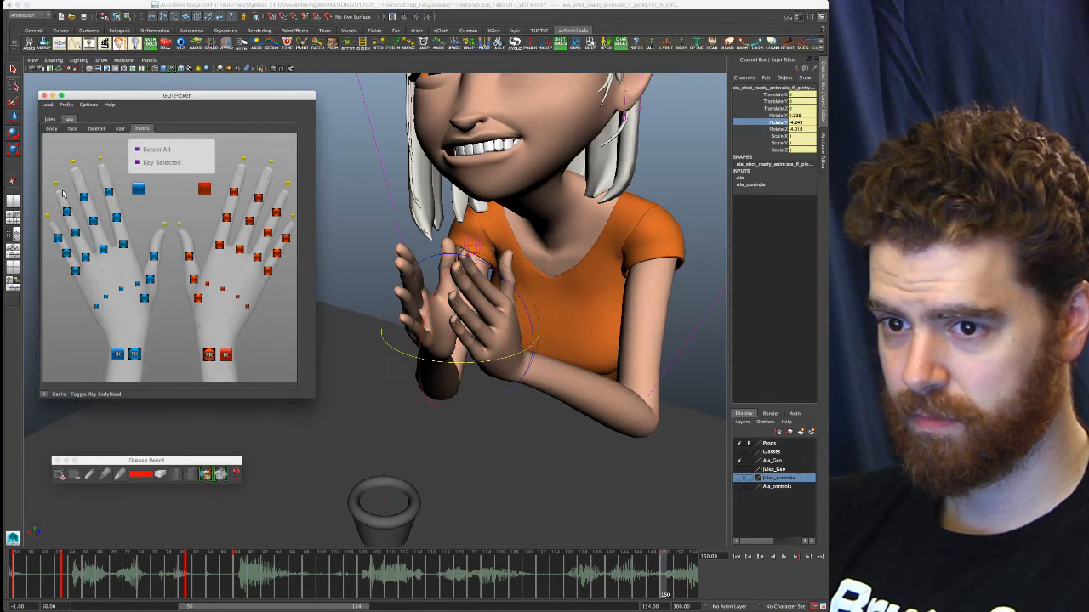
{"action": "left_click", "coordinate": [66, 211]}
{"action": "left_click", "coordinate": [75, 233]}
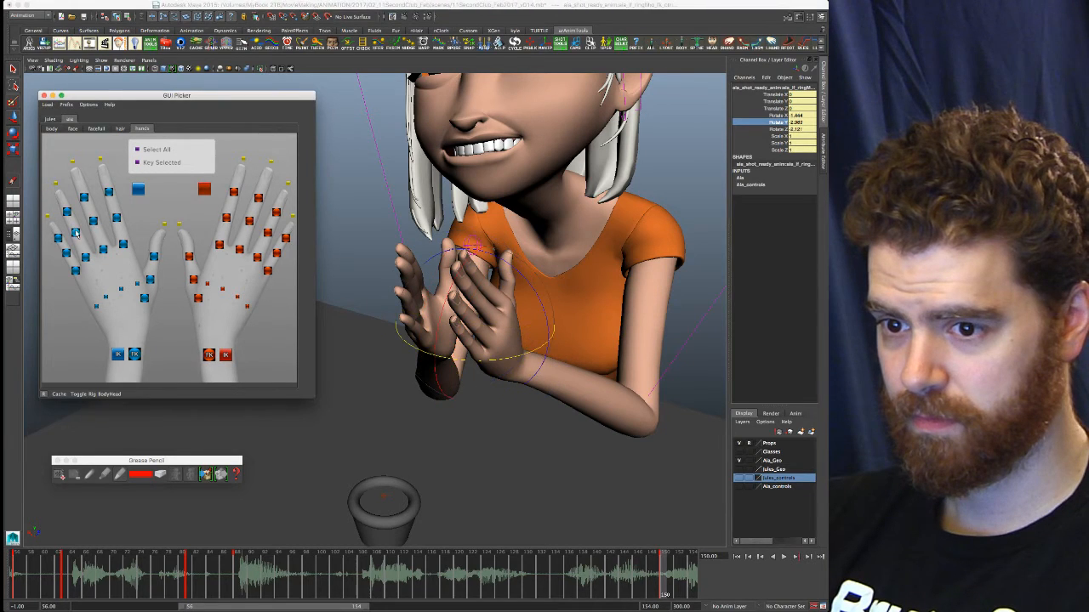
{"action": "left_click", "coordinate": [82, 194]}
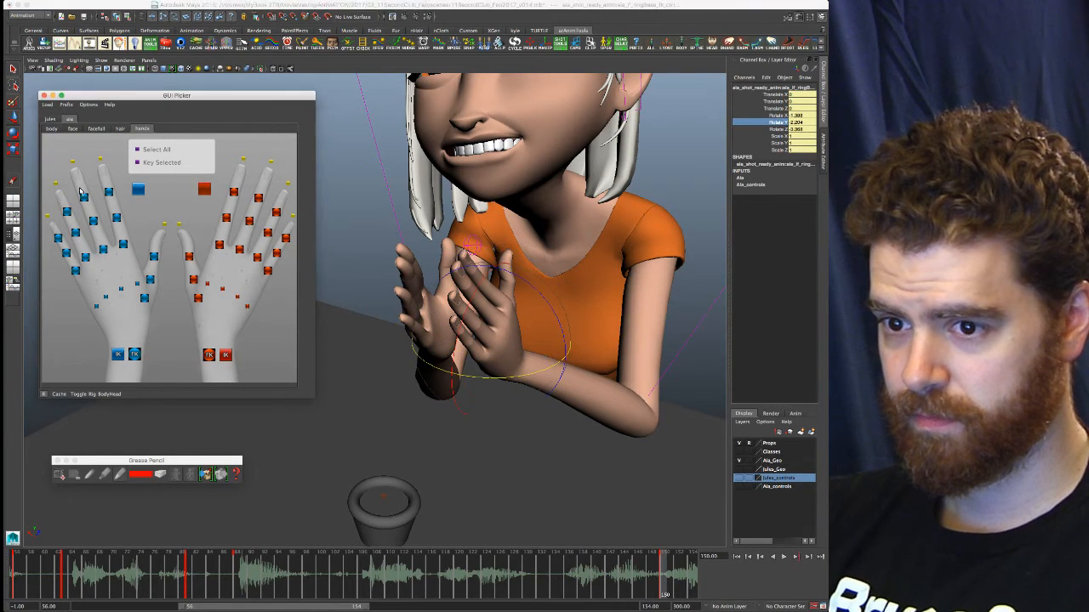
{"action": "left_click", "coordinate": [73, 161]}
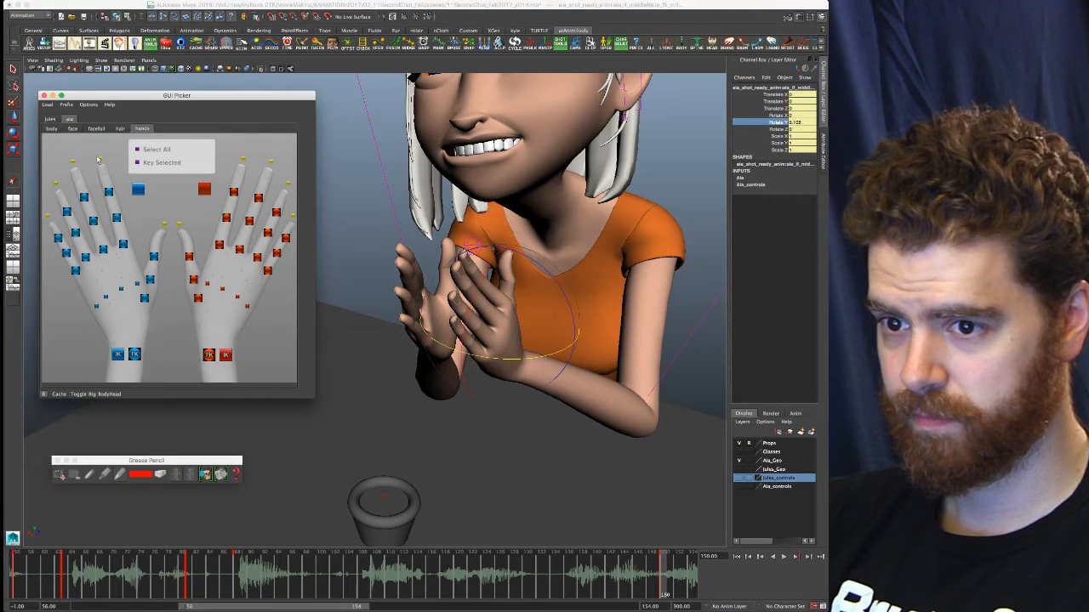
{"action": "left_click", "coordinate": [108, 192]}
{"action": "left_click", "coordinate": [117, 220]}
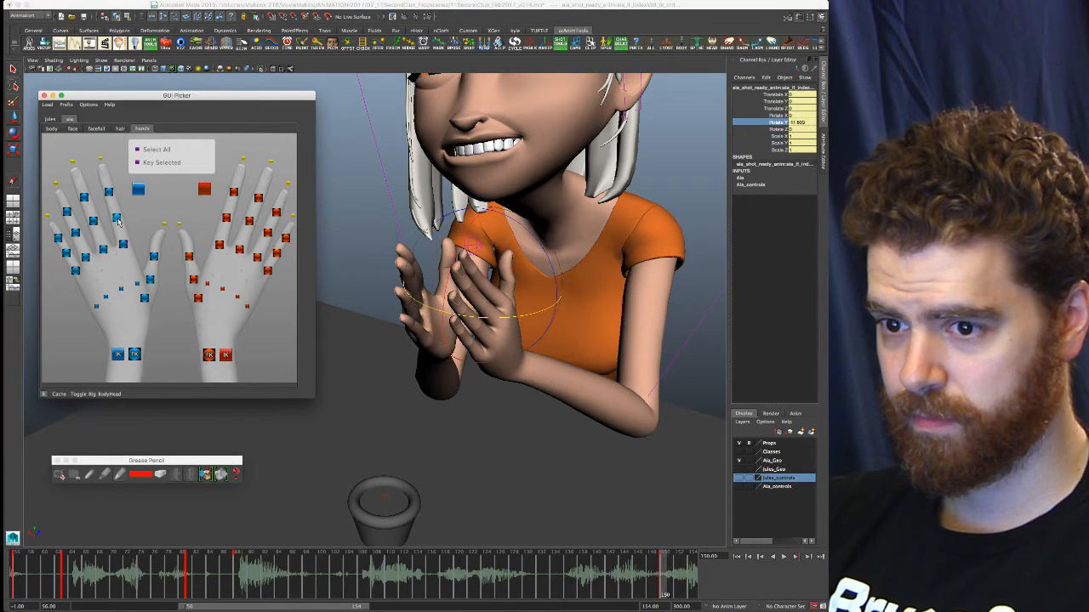
{"action": "left_click", "coordinate": [122, 244]}
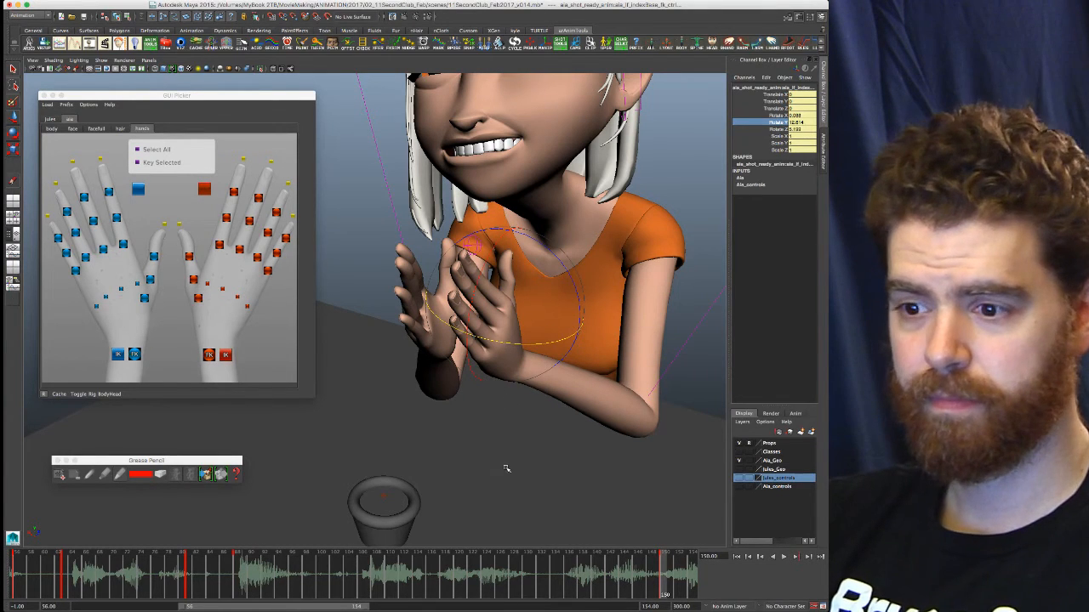
Examine the selected left finger controls' animation curves in the Graph Editor, framing them and moving the picker aside
{"action": "key", "text": "space"}
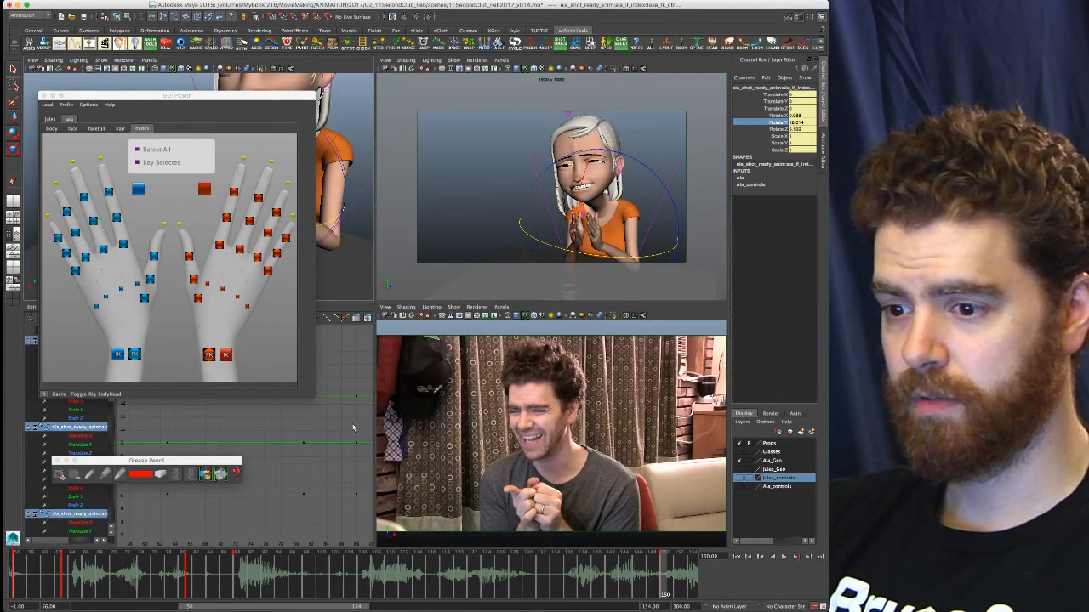
{"action": "key", "text": "space"}
{"action": "key", "text": "f"}
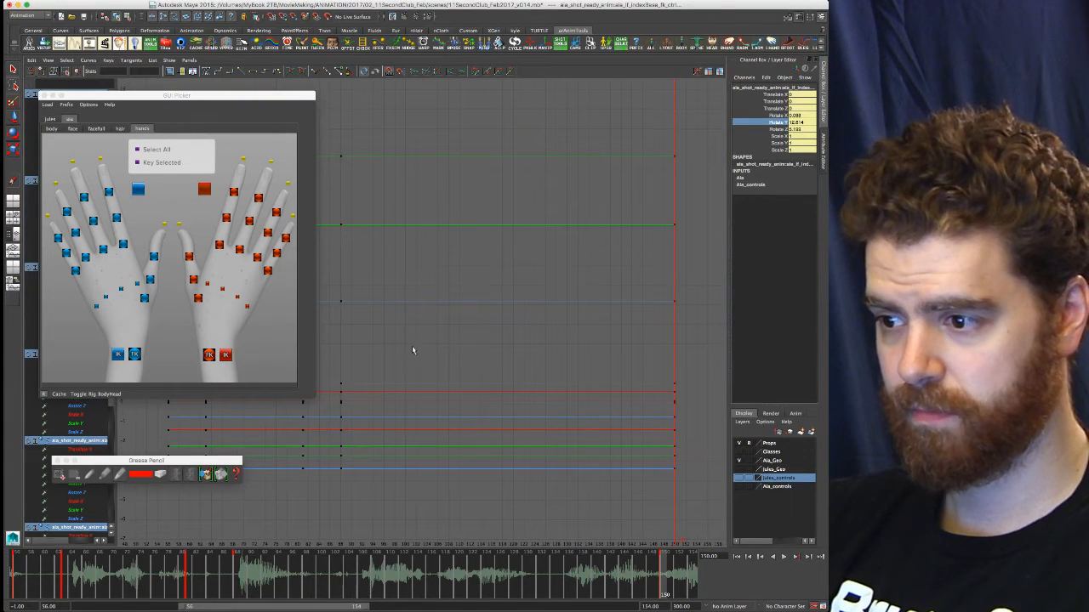
{"action": "left_click_drag", "start_coordinate": [280, 97], "coordinate": [377, 75]}
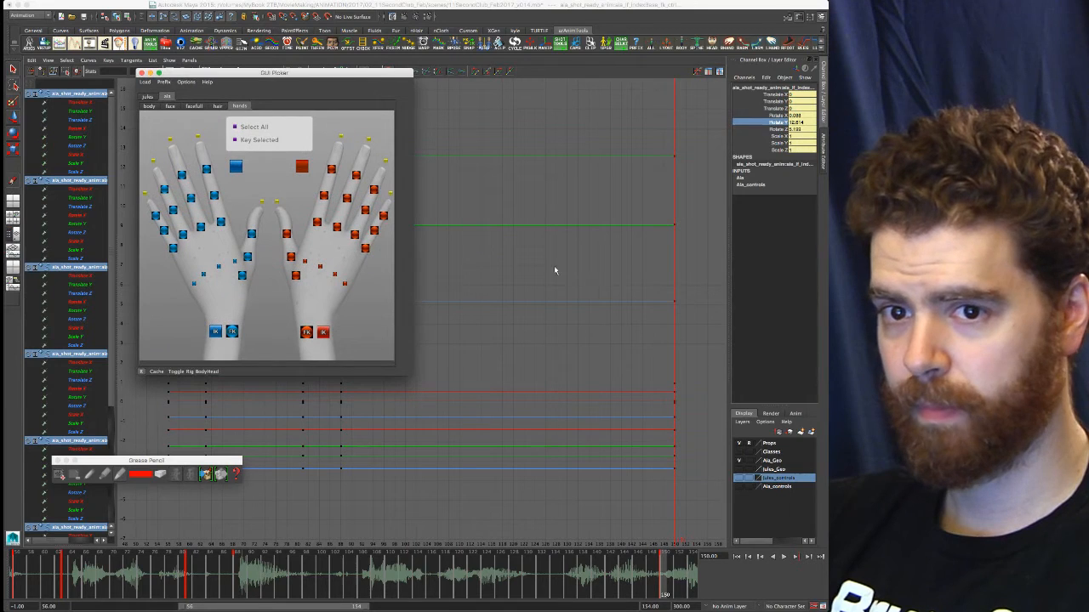
{"action": "key", "text": "space"}
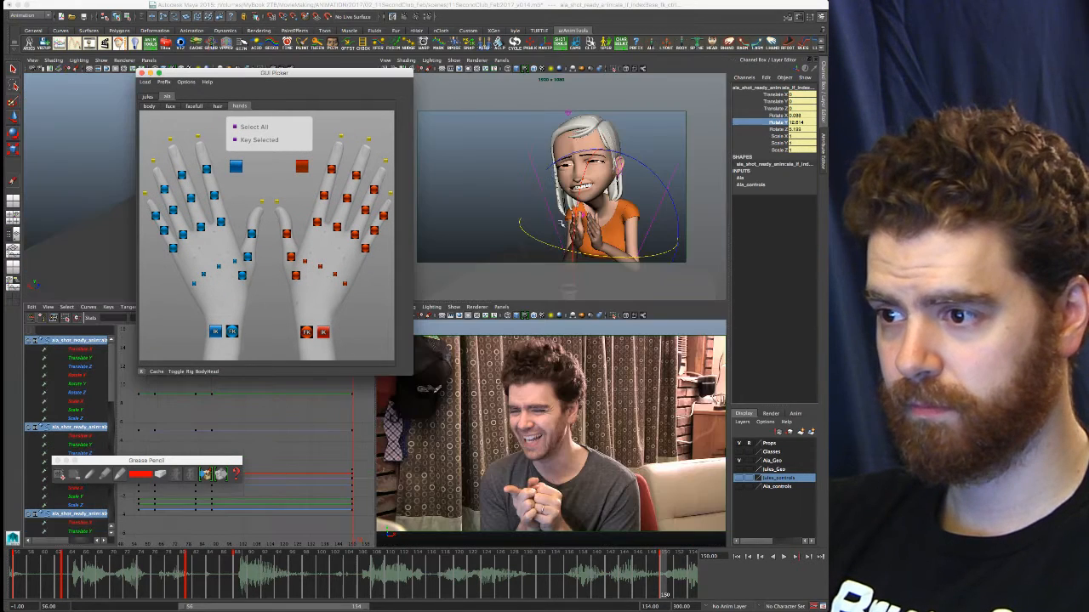
{"action": "key", "text": "space"}
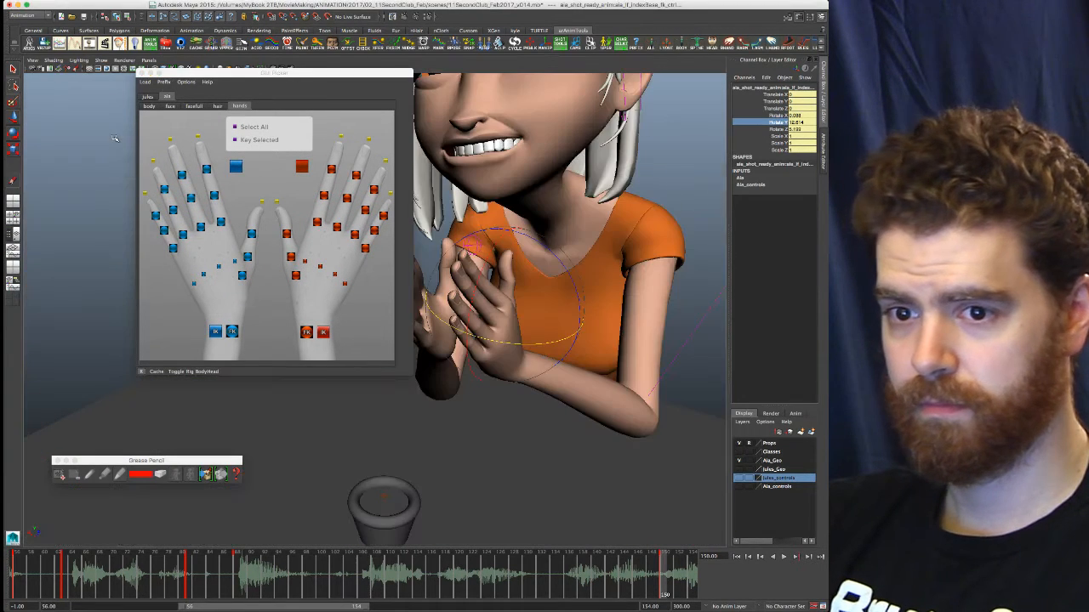
{"action": "left_click_drag", "start_coordinate": [322, 69], "coordinate": [220, 86]}
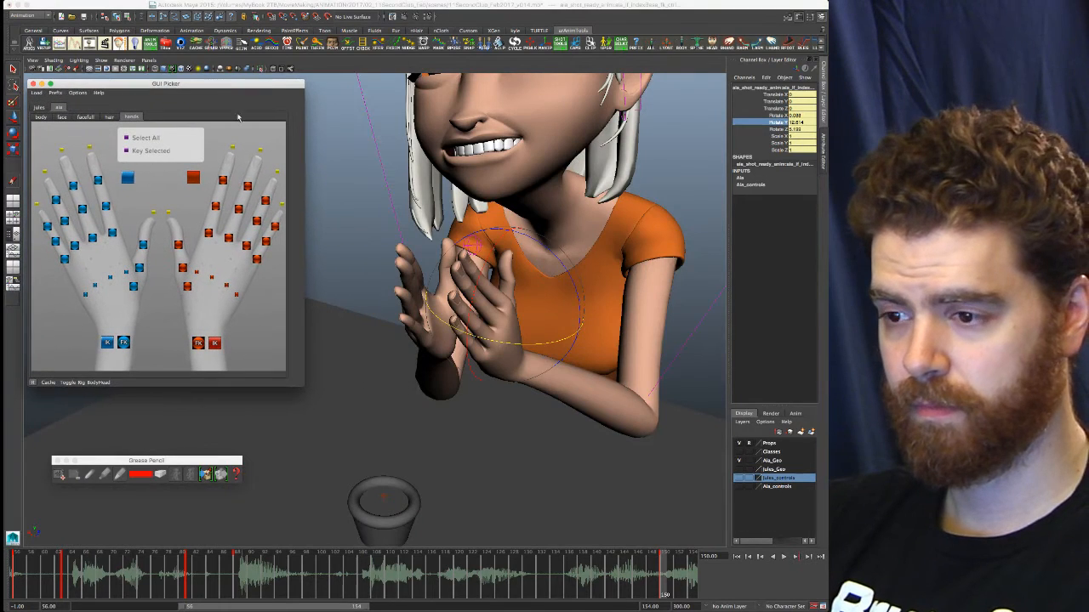
Rotate the left hand's pinky cup control to about 6.7 in X and 0.7 in Y
{"action": "left_click_drag", "start_coordinate": [444, 328], "coordinate": [450, 334], "text": "alt"}
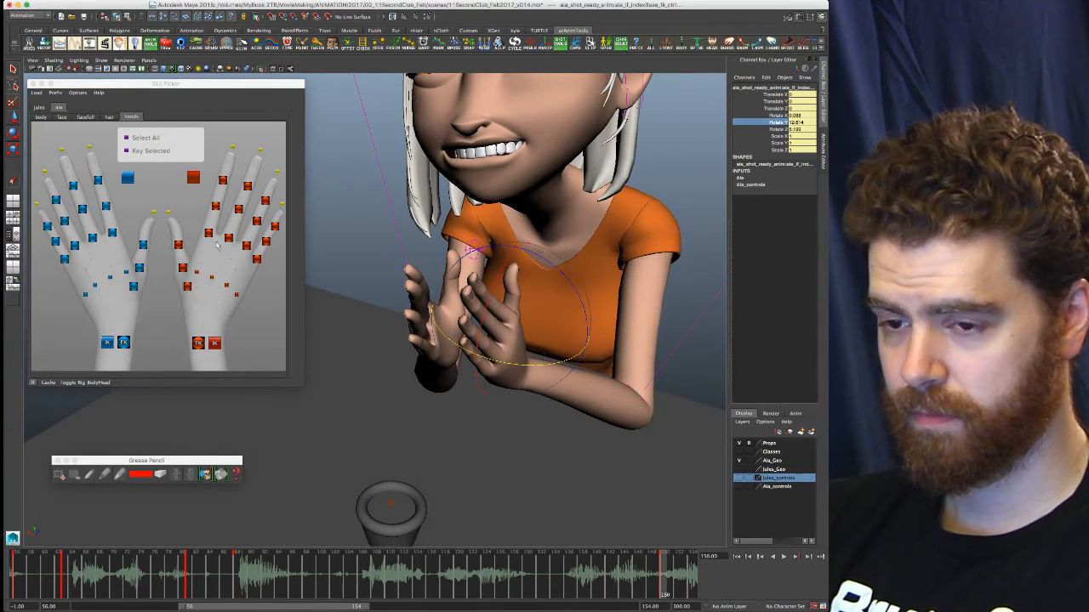
{"action": "left_click", "coordinate": [85, 295]}
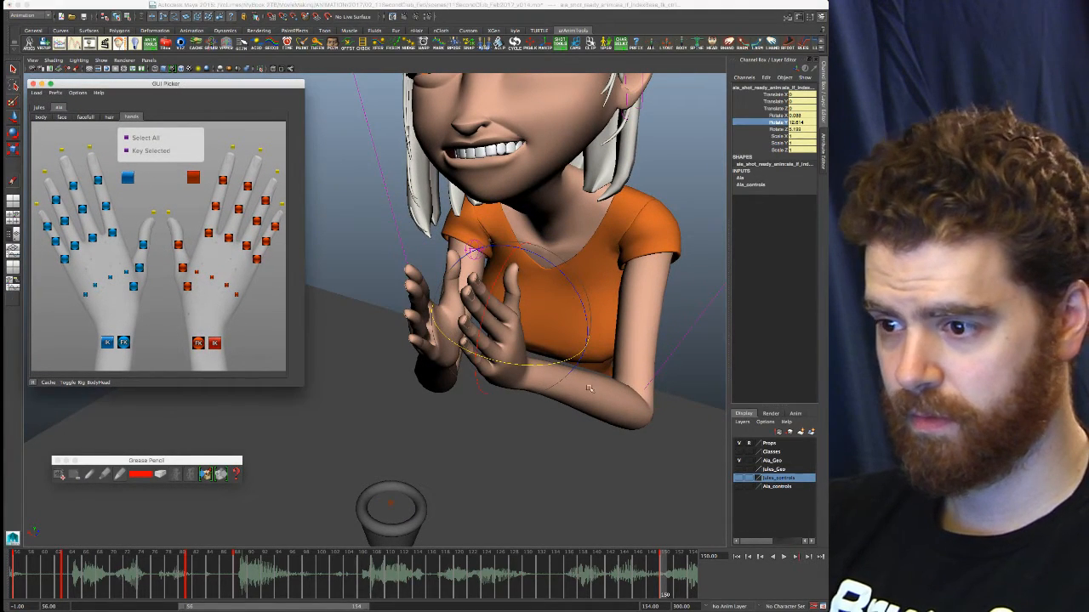
{"action": "key", "text": "e"}
{"action": "left_click_drag", "start_coordinate": [578, 374], "coordinate": [567, 357]}
{"action": "left_click_drag", "start_coordinate": [554, 413], "coordinate": [556, 383], "text": "alt"}
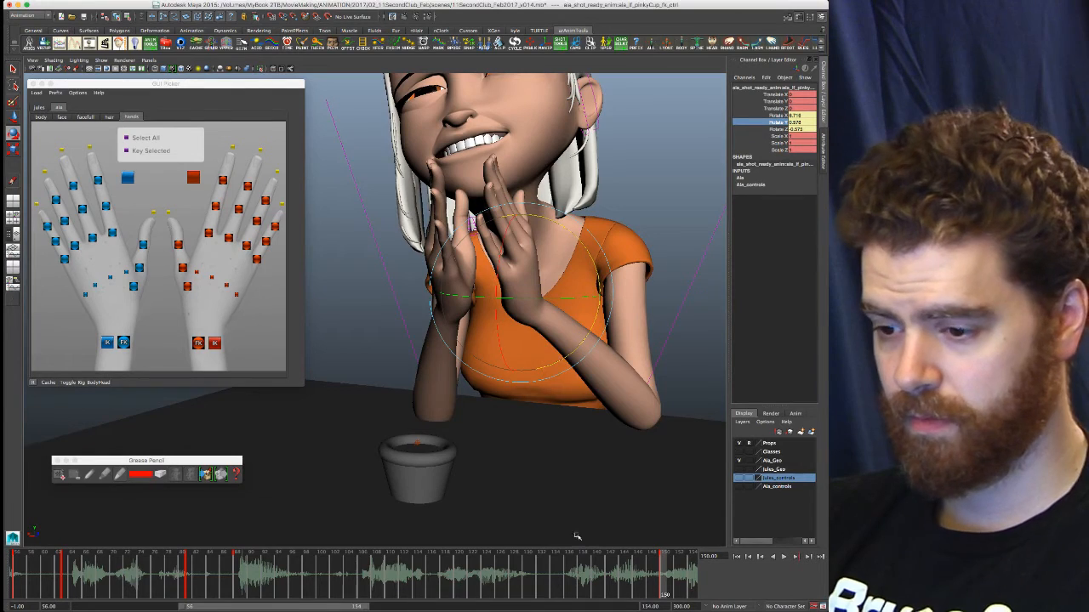
Check the clasped hands in the reference footage and move the left arm's IK control along Z toward Aia's chest
{"action": "key", "text": "space"}
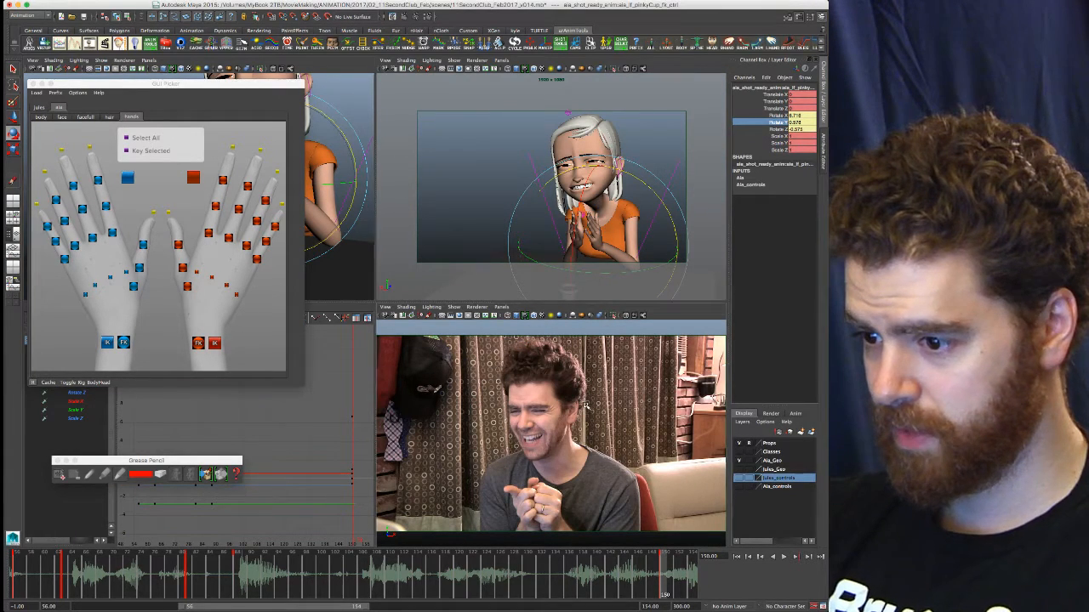
{"action": "key", "text": "space"}
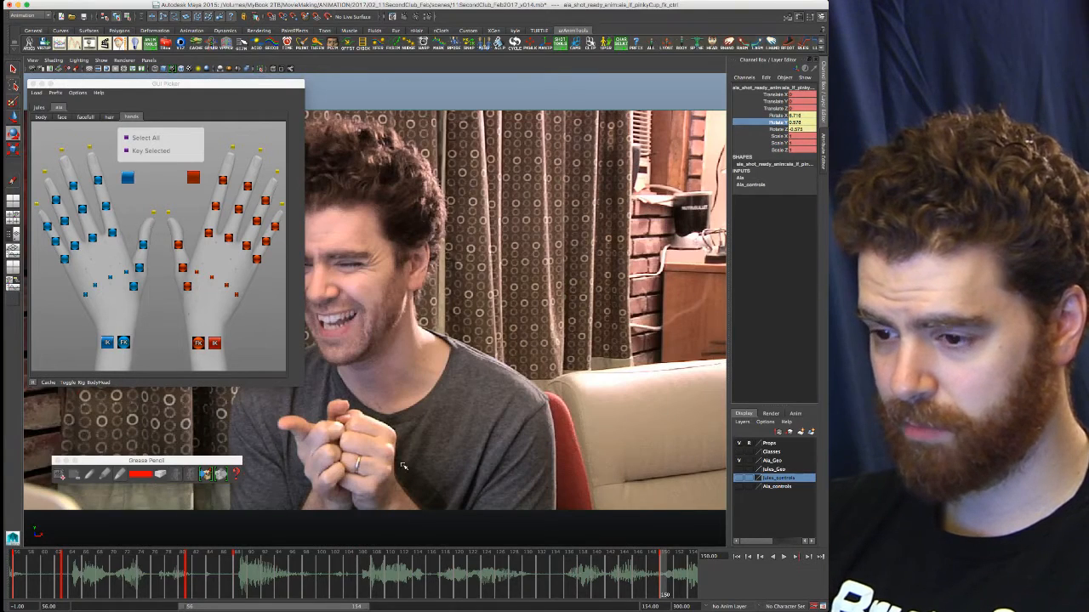
{"action": "key", "text": "space"}
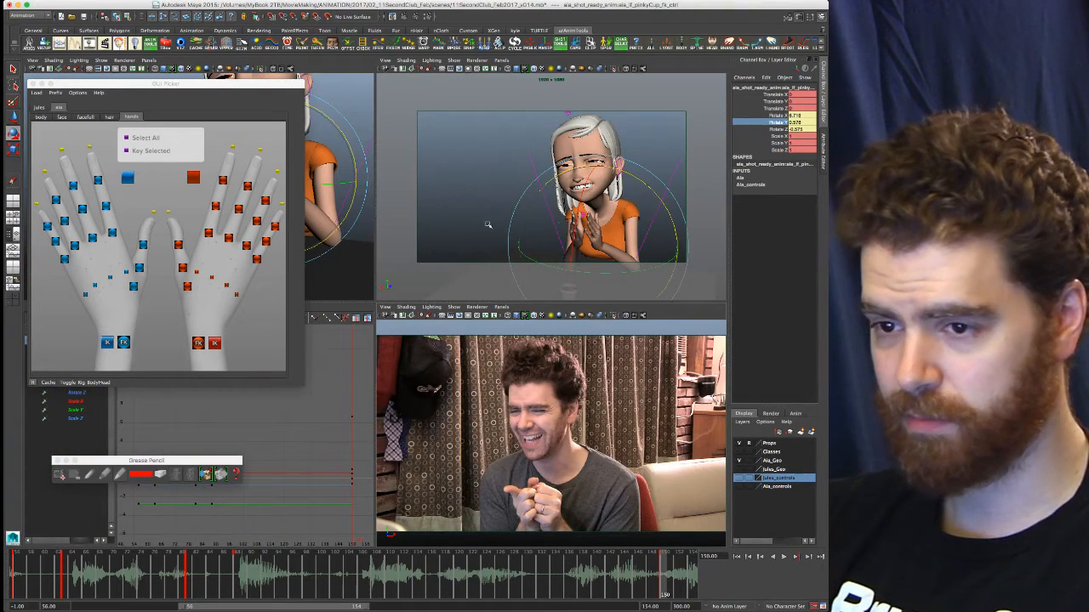
{"action": "left_click", "coordinate": [107, 342]}
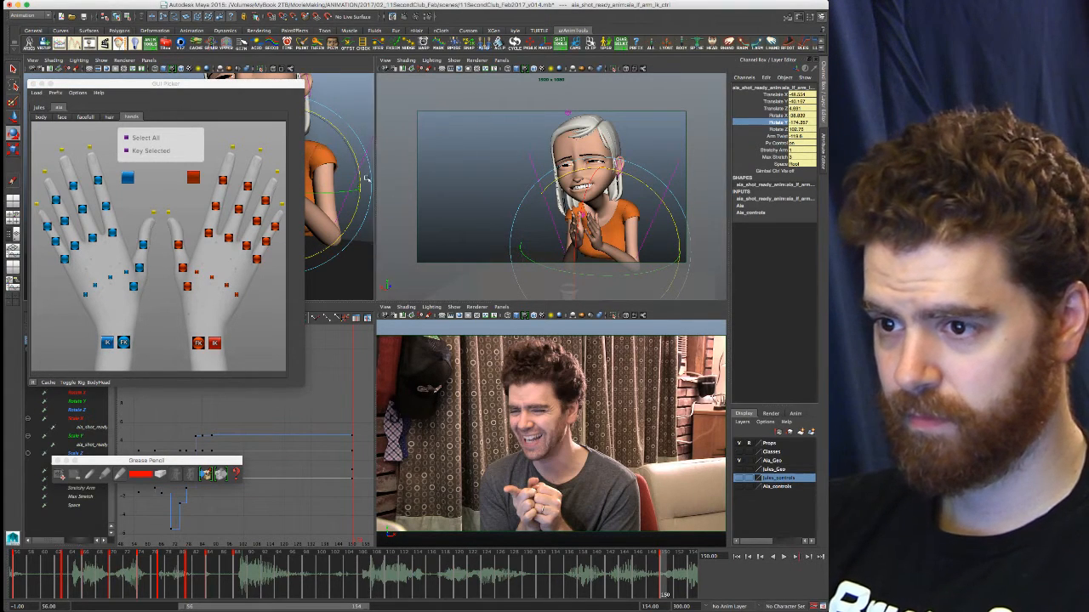
{"action": "key", "text": "space"}
{"action": "left_click_drag", "start_coordinate": [550, 328], "coordinate": [441, 306], "text": "alt"}
{"action": "middle_click_drag", "start_coordinate": [441, 306], "coordinate": [476, 273], "text": "alt"}
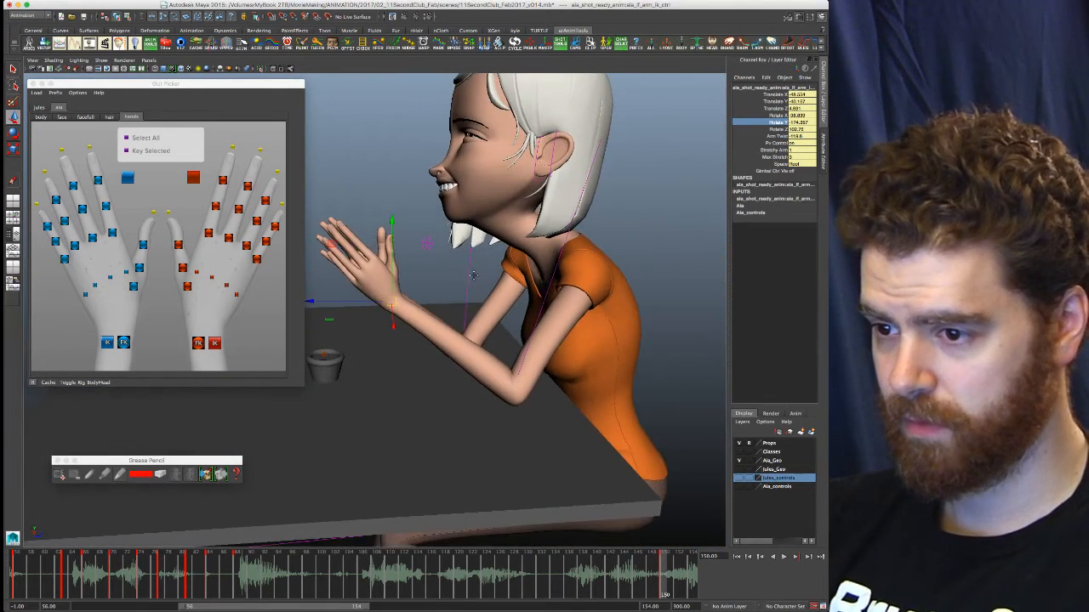
{"action": "left_click_drag", "start_coordinate": [361, 301], "coordinate": [487, 313]}
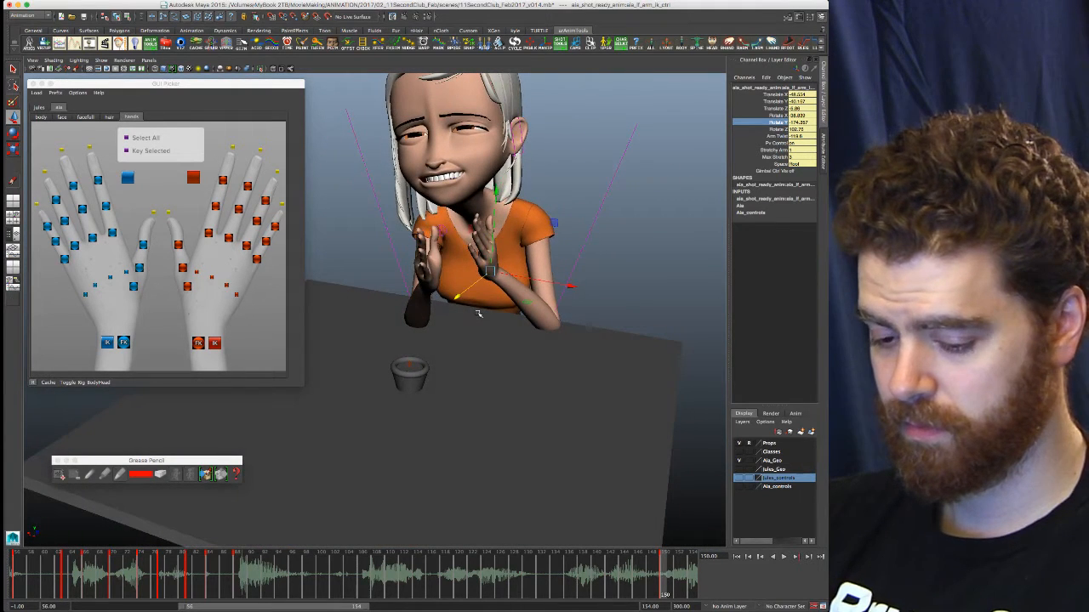
Rotate the left arm's IK control to tilt the hand inward, and clear the selection
{"action": "key", "text": "e"}
{"action": "left_click_drag", "start_coordinate": [511, 244], "coordinate": [511, 245]}
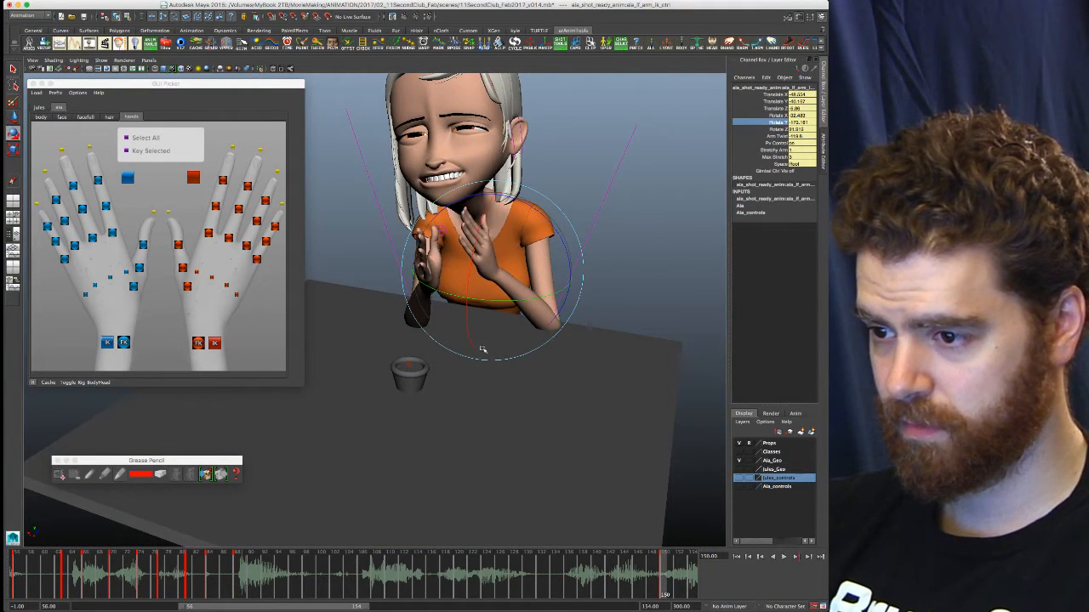
{"action": "left_click", "coordinate": [510, 346]}
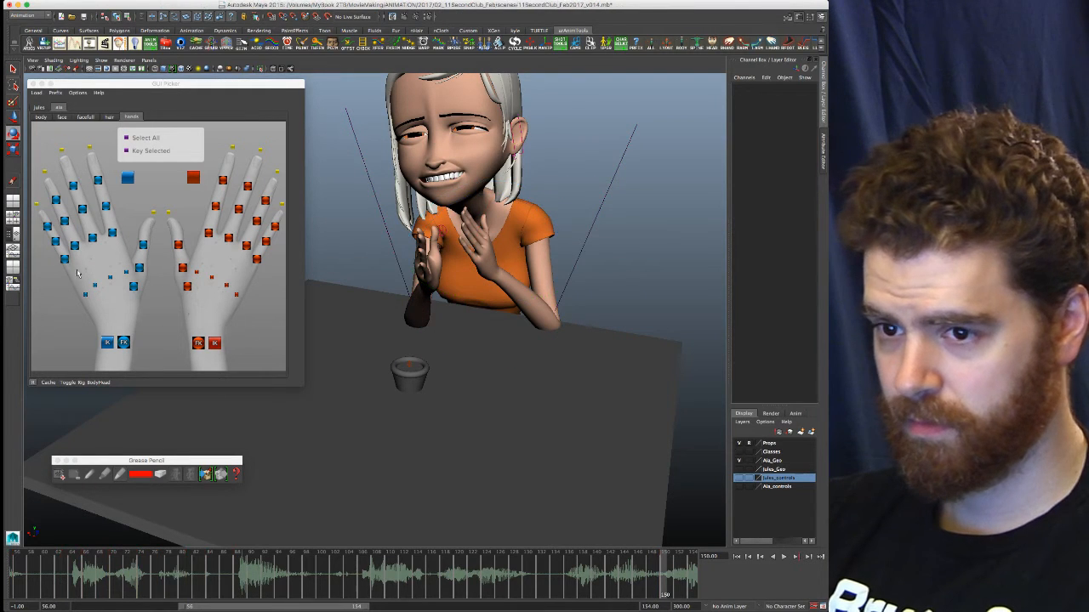
Rotate the left arm's IK control to about -40 in X, -171 in Y and 84 in Z
{"action": "left_click", "coordinate": [108, 343]}
{"action": "left_click", "coordinate": [458, 281]}
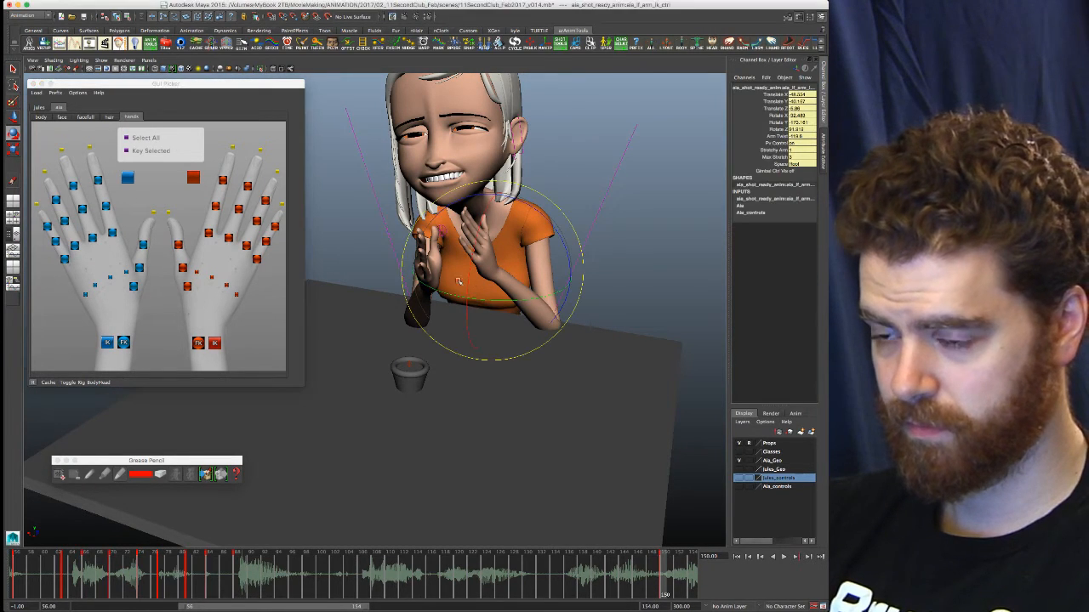
{"action": "left_click_drag", "start_coordinate": [458, 231], "coordinate": [449, 241]}
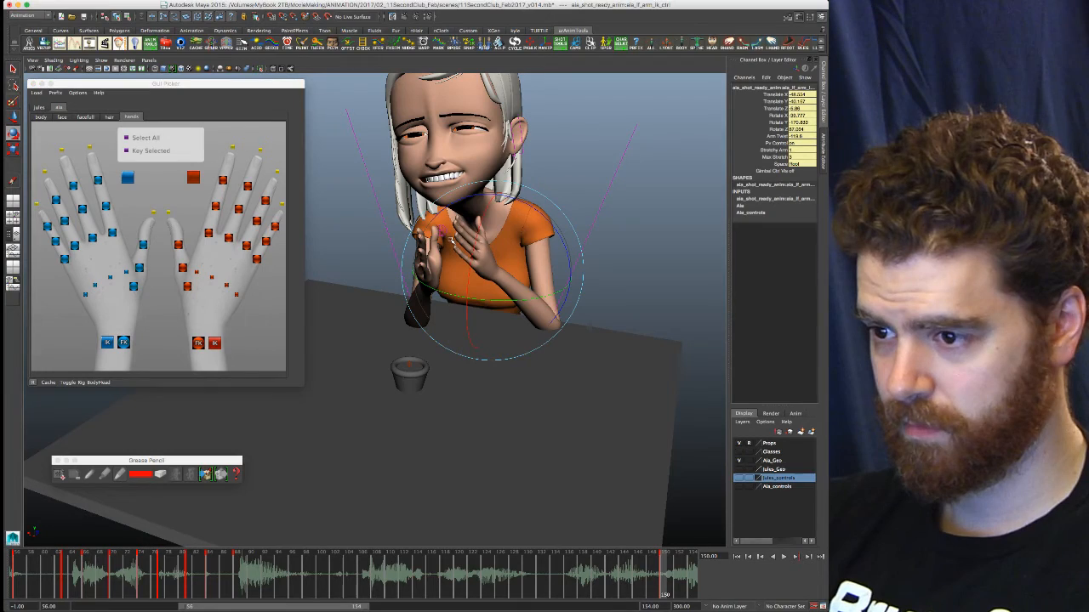
{"action": "left_click_drag", "start_coordinate": [476, 257], "coordinate": [412, 251], "text": "alt"}
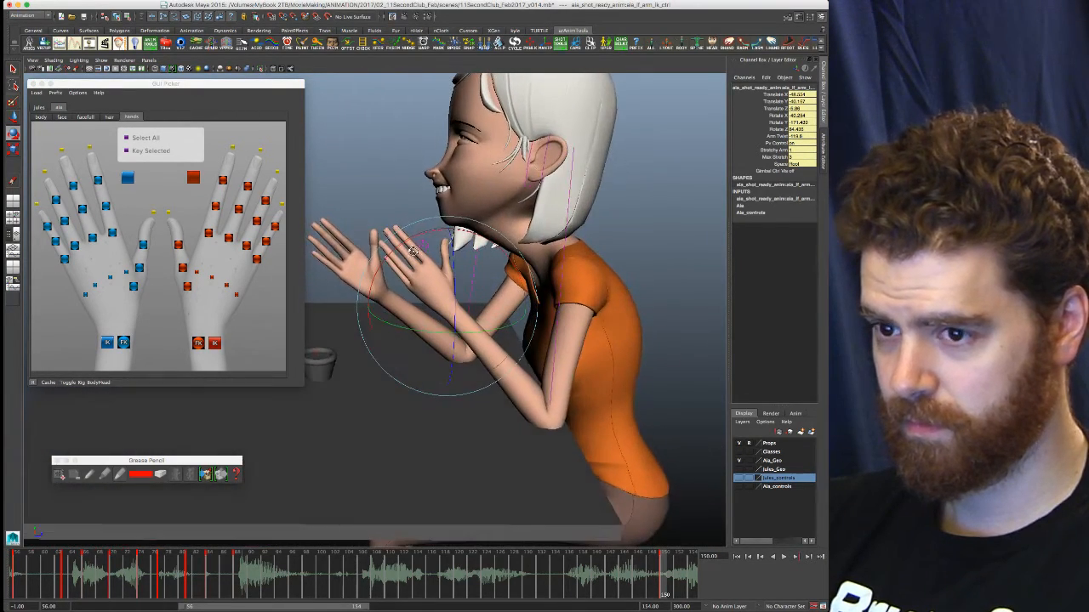
Rotate the left clavicle control to about -7.9 in X, 0.8 in Y and 7 in Z, comparing the shoulder with the reference footage
{"action": "left_click", "coordinate": [39, 118]}
{"action": "left_click", "coordinate": [541, 292]}
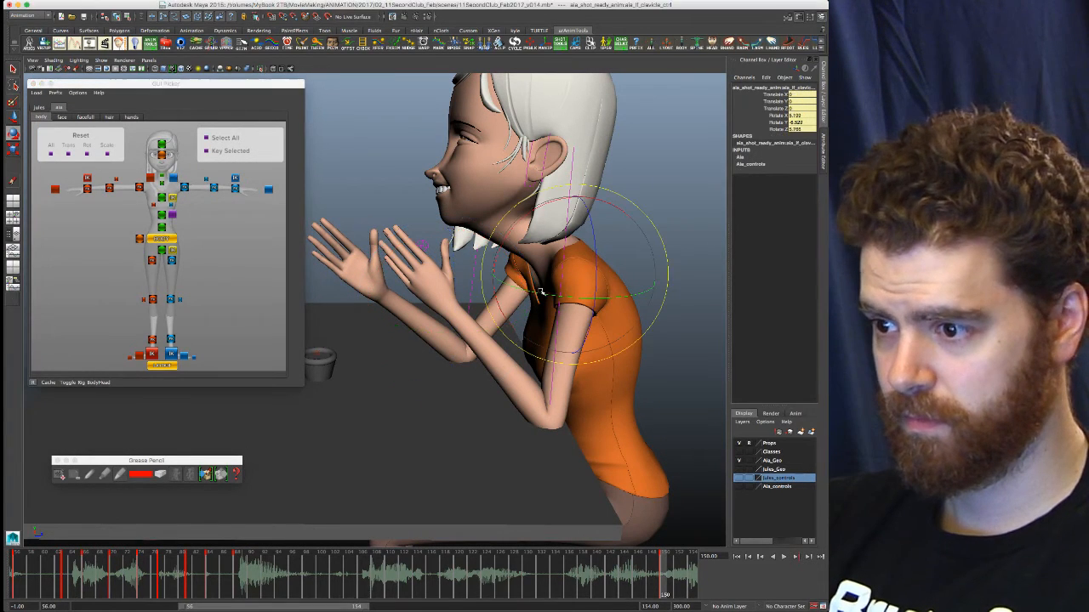
{"action": "left_click_drag", "start_coordinate": [541, 291], "coordinate": [575, 246]}
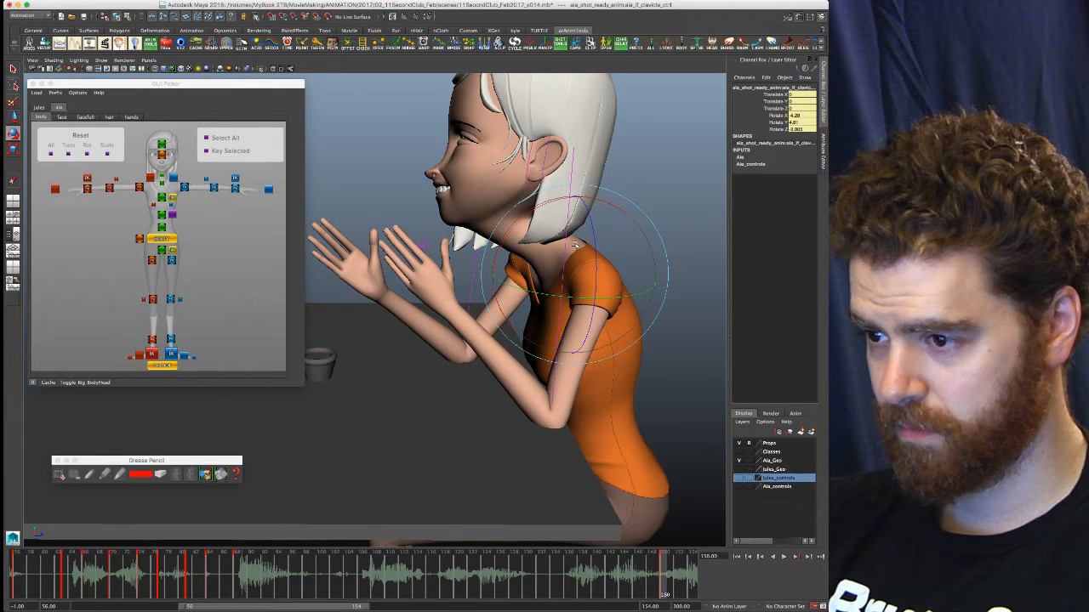
{"action": "key", "text": "space"}
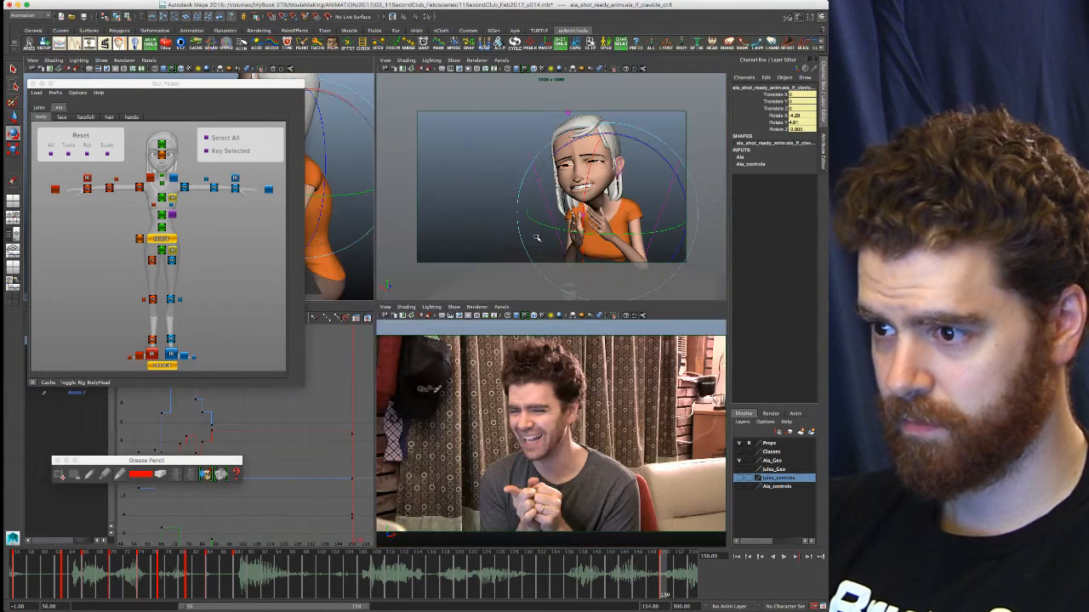
{"action": "mouse_move", "coordinate": [676, 208]}
{"action": "left_mouse_down"}
{"action": "mouse_move", "coordinate": [670, 188]}
{"action": "mouse_move", "coordinate": [675, 218]}
{"action": "left_mouse_up"}
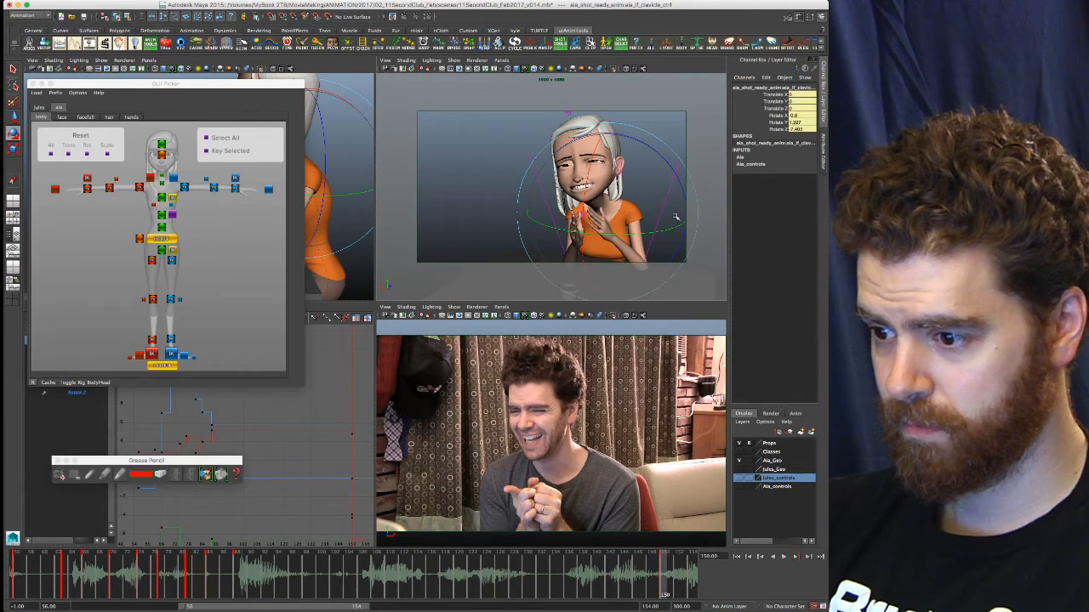
{"action": "left_click_drag", "start_coordinate": [674, 216], "coordinate": [664, 195]}
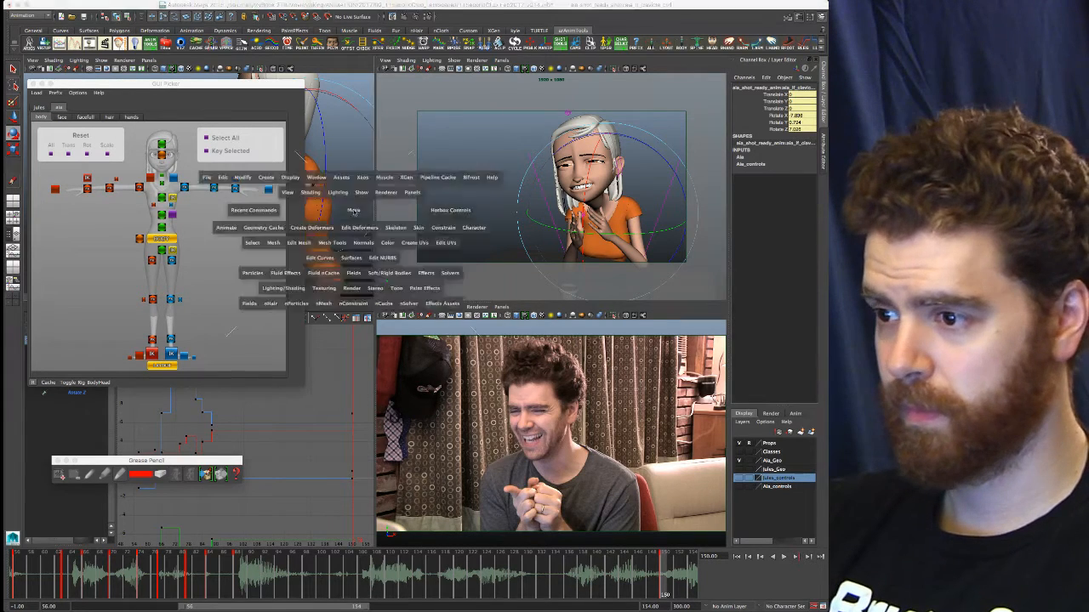
{"action": "key", "text": "space"}
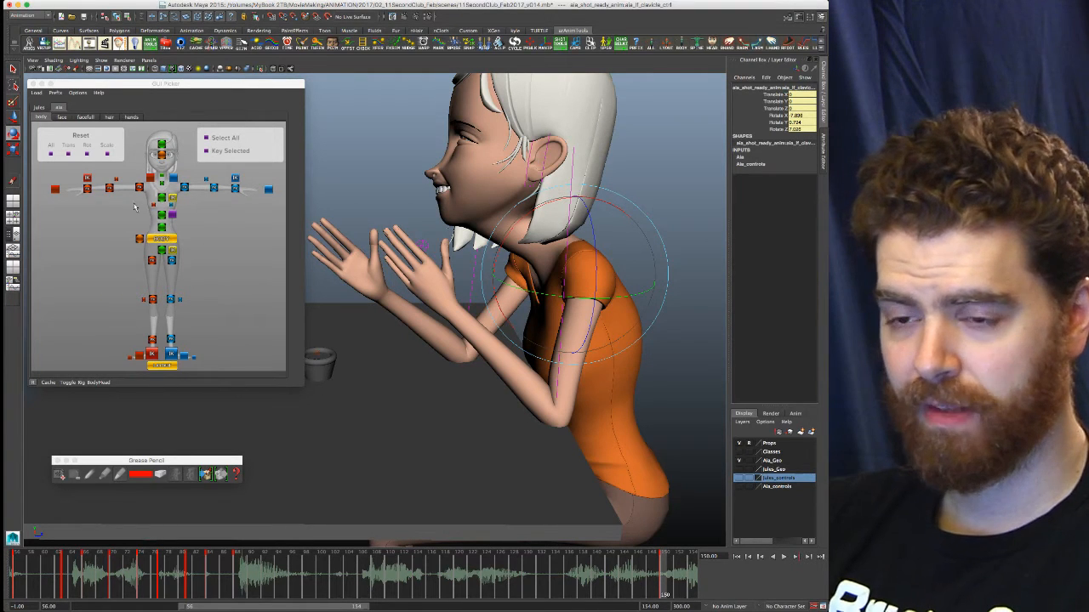
Rotate the left hand's pinky cup control to about 2.6 in Y and its ring cup control to about 2.9 in Y
{"action": "left_click", "coordinate": [132, 118]}
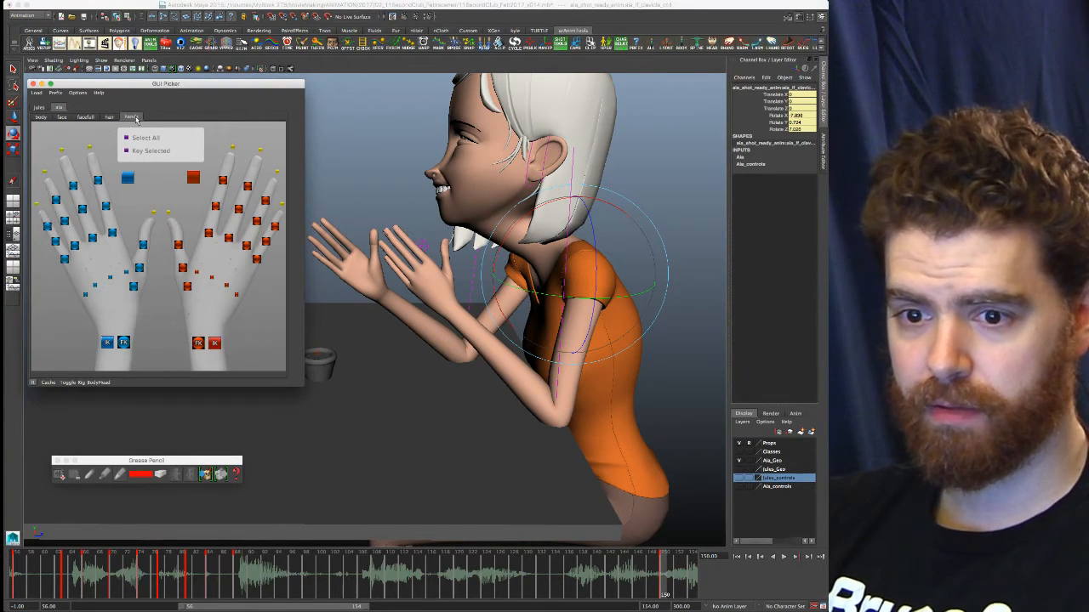
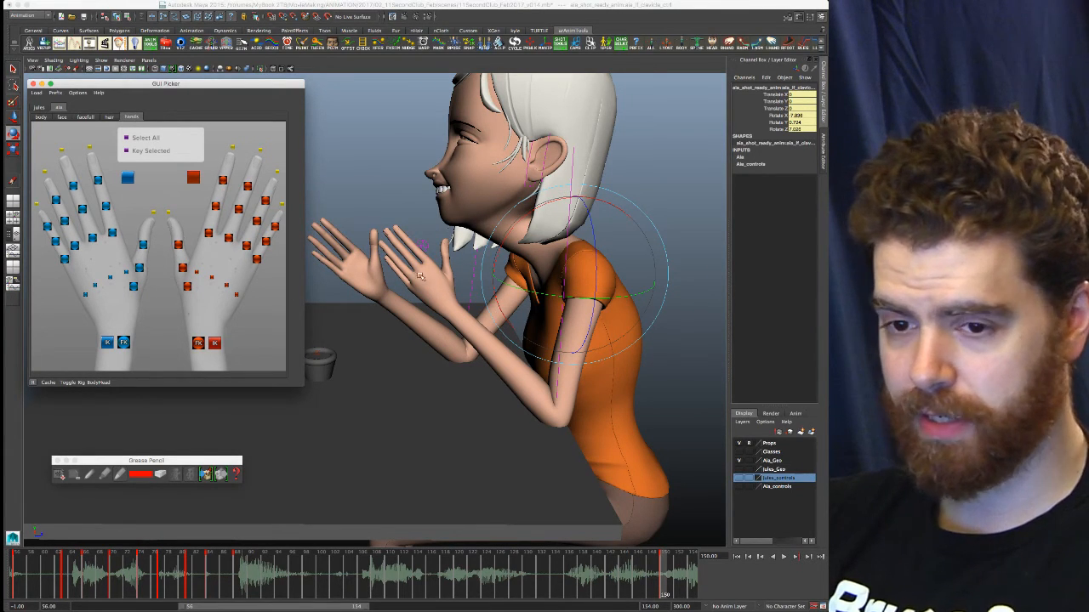
{"action": "left_click_drag", "start_coordinate": [467, 303], "coordinate": [577, 289], "text": "alt"}
{"action": "middle_click_drag", "start_coordinate": [577, 289], "coordinate": [486, 318], "text": "alt"}
{"action": "left_click_drag", "start_coordinate": [486, 318], "coordinate": [526, 316], "text": "alt"}
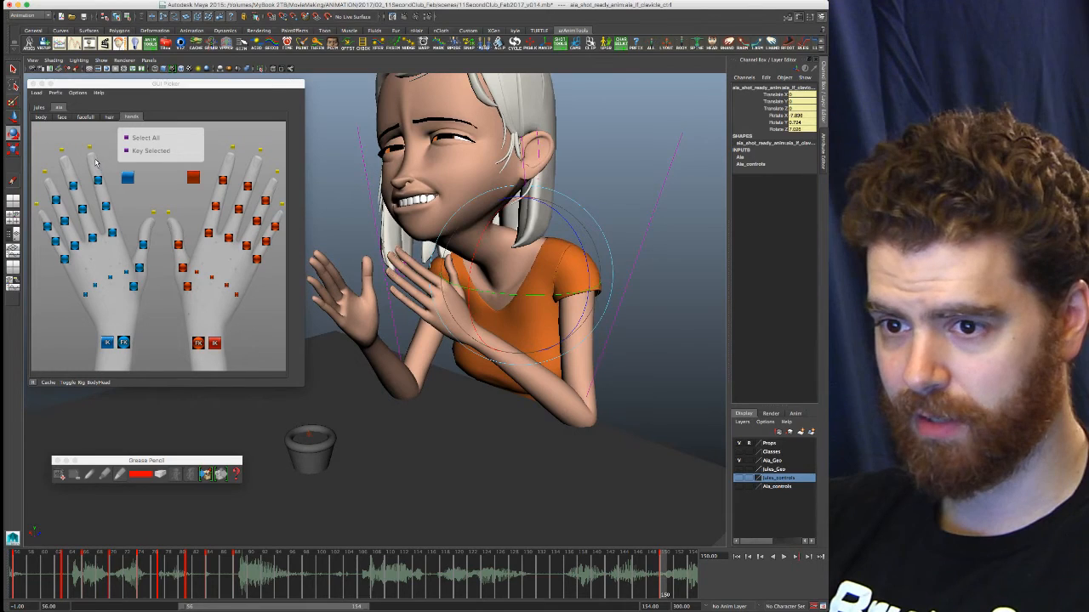
{"action": "left_click_drag", "start_coordinate": [459, 299], "coordinate": [523, 298], "text": "alt"}
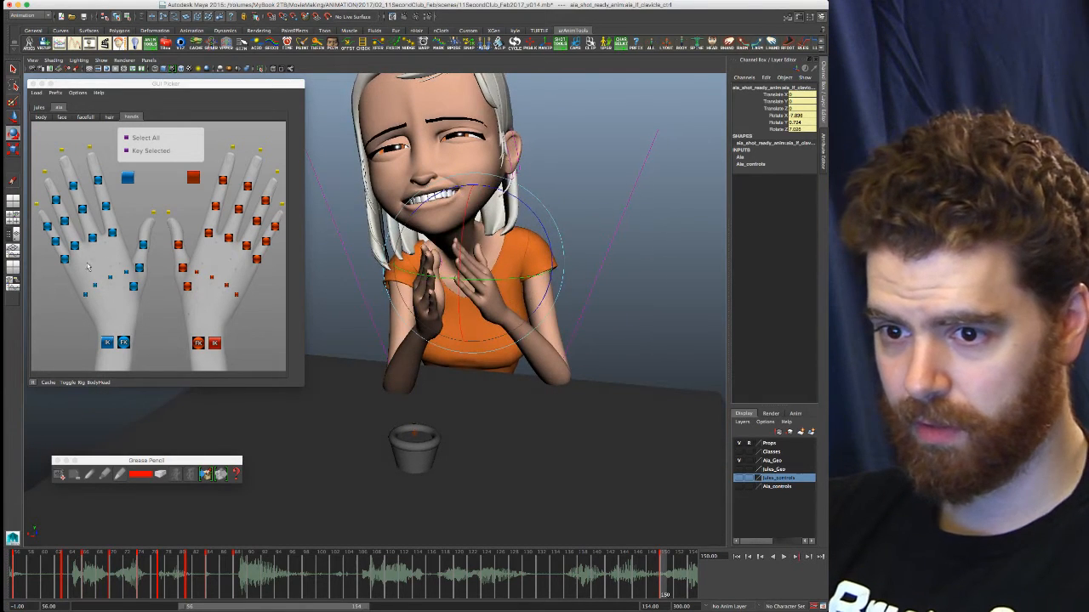
{"action": "left_click", "coordinate": [86, 295]}
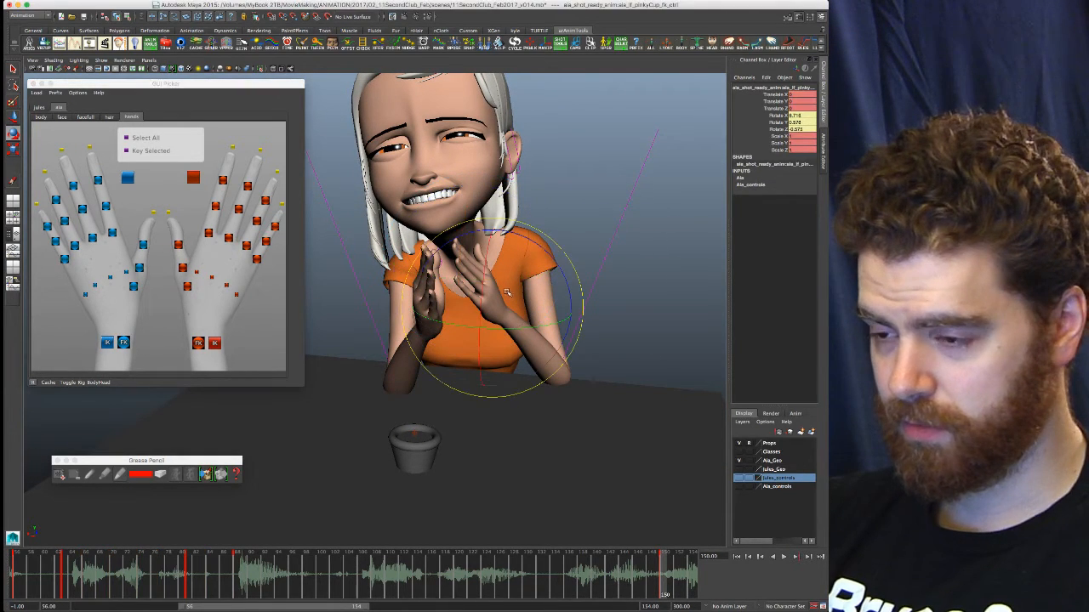
{"action": "left_click_drag", "start_coordinate": [509, 286], "coordinate": [507, 287]}
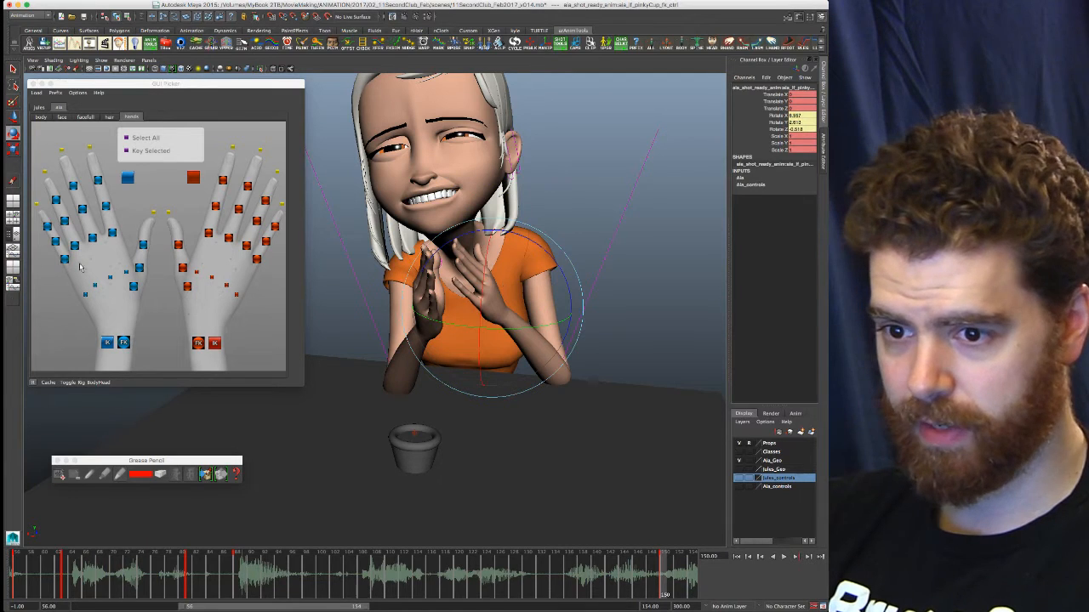
{"action": "left_click", "coordinate": [94, 285]}
{"action": "left_click_drag", "start_coordinate": [521, 283], "coordinate": [517, 285]}
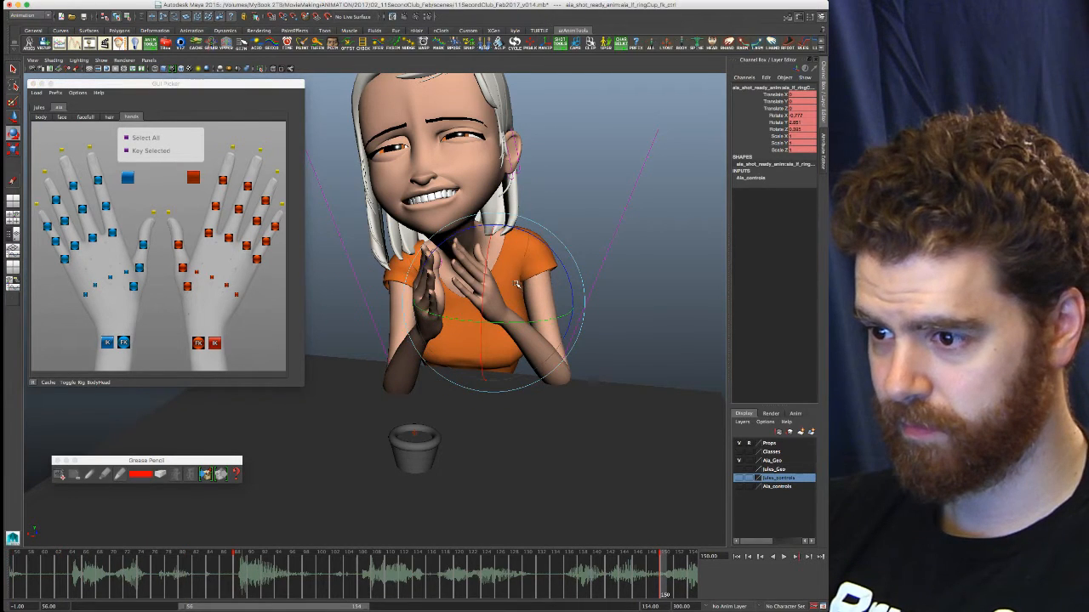
Set the Rotate tool to Local mode and turn the left pinky's base control around Y to about -1
{"action": "left_click", "coordinate": [54, 239]}
{"action": "key", "text": "Up"}
{"action": "left_click_drag", "start_coordinate": [515, 278], "coordinate": [331, 270], "text": "alt"}
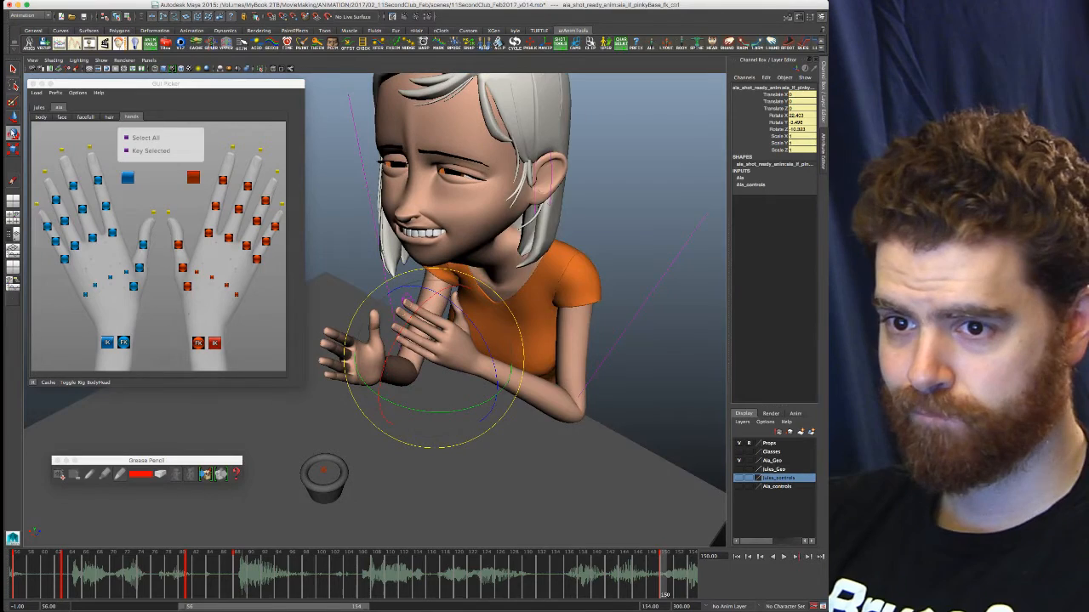
{"action": "double_click", "coordinate": [13, 133]}
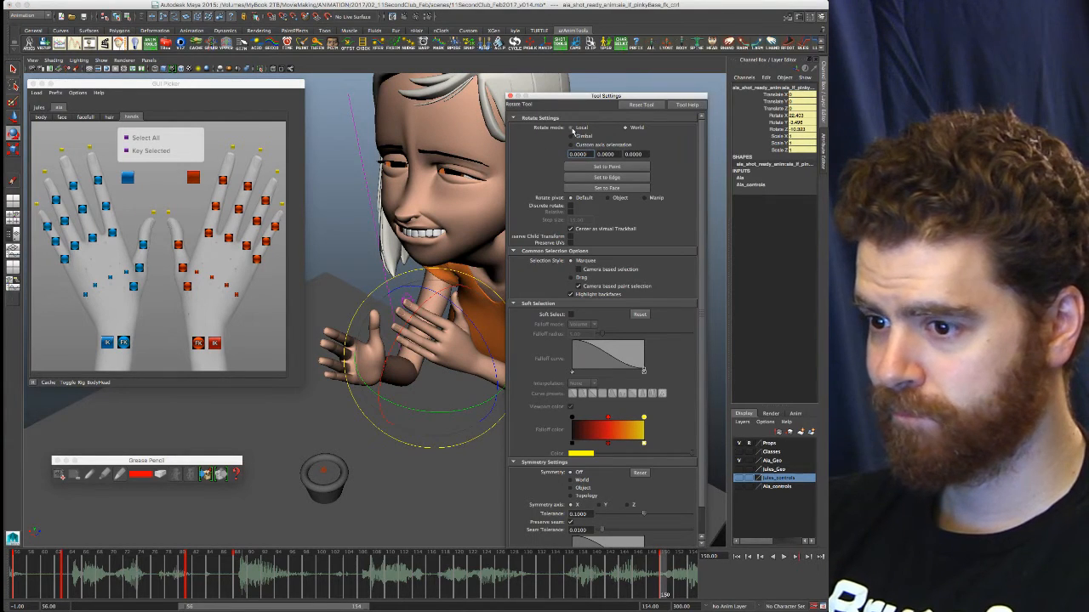
{"action": "left_click", "coordinate": [573, 129]}
{"action": "left_click", "coordinate": [508, 96]}
{"action": "left_click_drag", "start_coordinate": [557, 395], "coordinate": [541, 381], "text": "alt"}
{"action": "left_click_drag", "start_coordinate": [534, 289], "coordinate": [515, 308]}
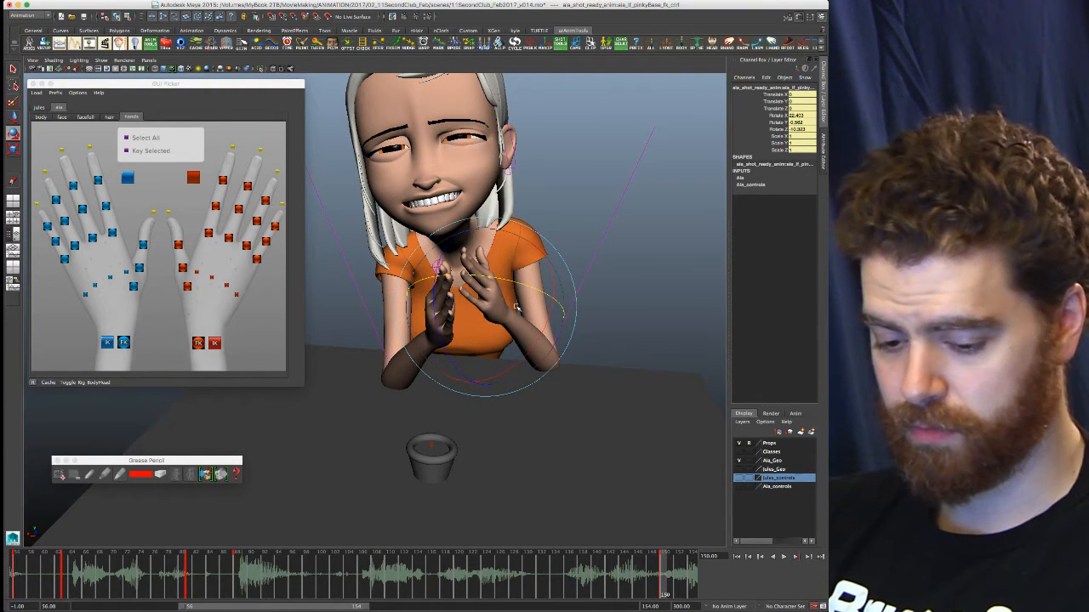
Curl the left pinky by rotating its middle control to about 64 and its base control to about 71 in Y
{"action": "left_click", "coordinate": [46, 226]}
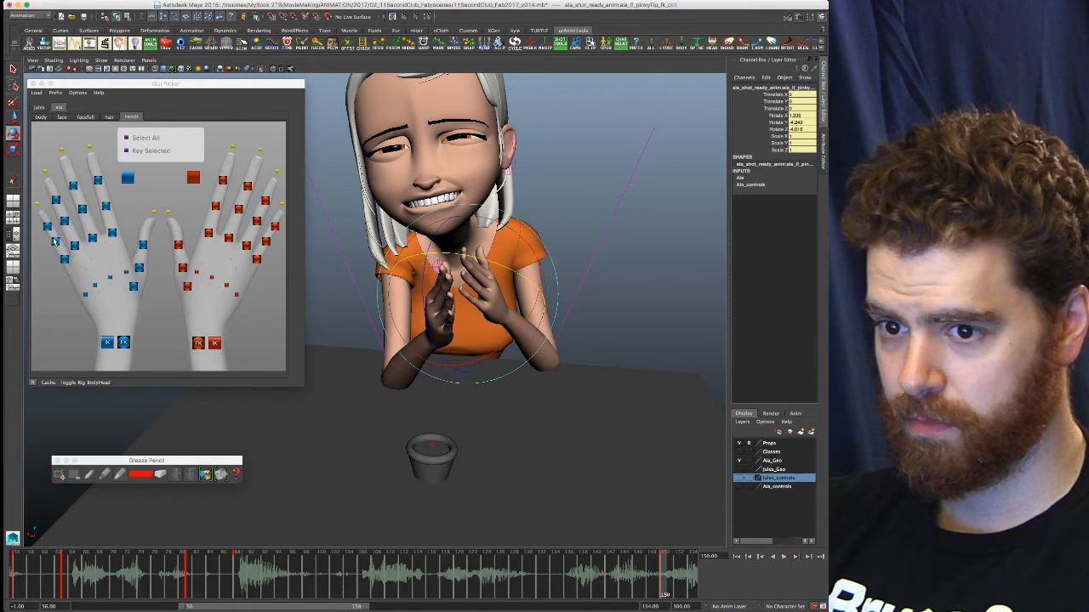
{"action": "left_click", "coordinate": [54, 241]}
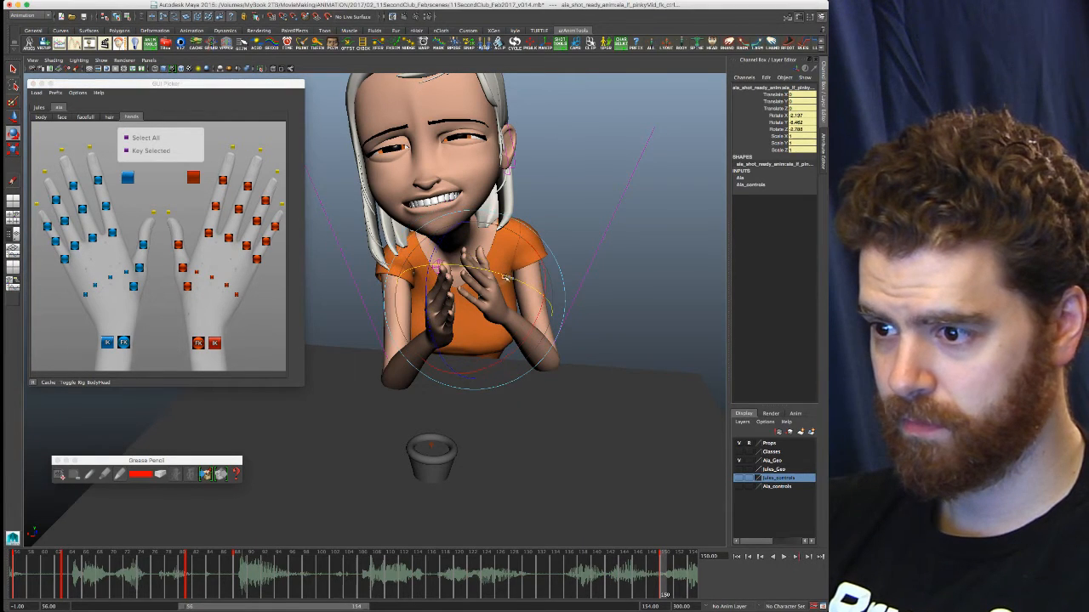
{"action": "left_click_drag", "start_coordinate": [393, 257], "coordinate": [422, 270]}
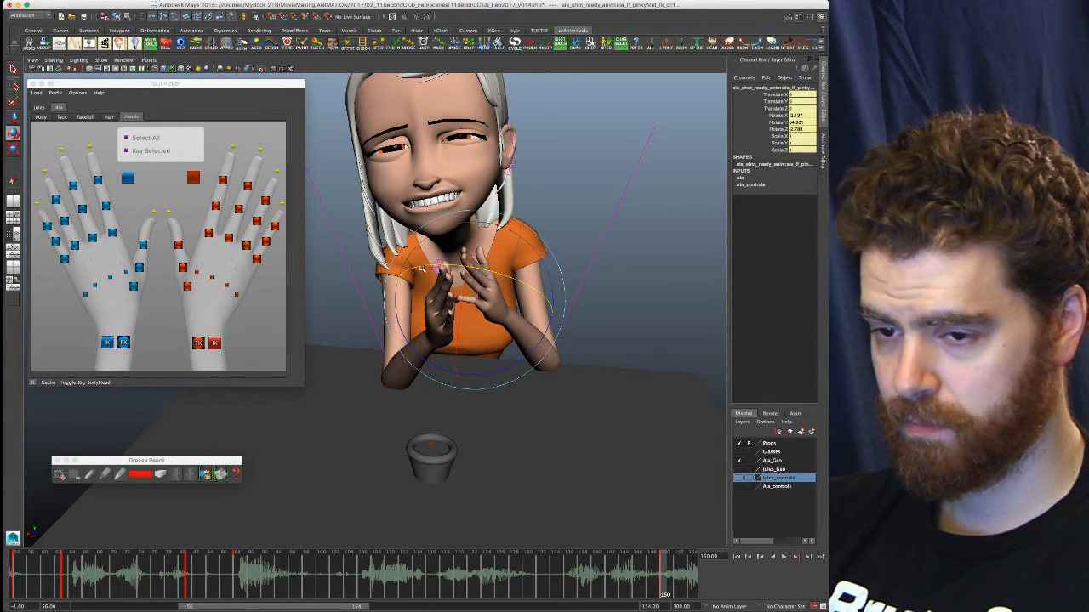
{"action": "left_click", "coordinate": [64, 260]}
{"action": "left_click_drag", "start_coordinate": [480, 273], "coordinate": [558, 346]}
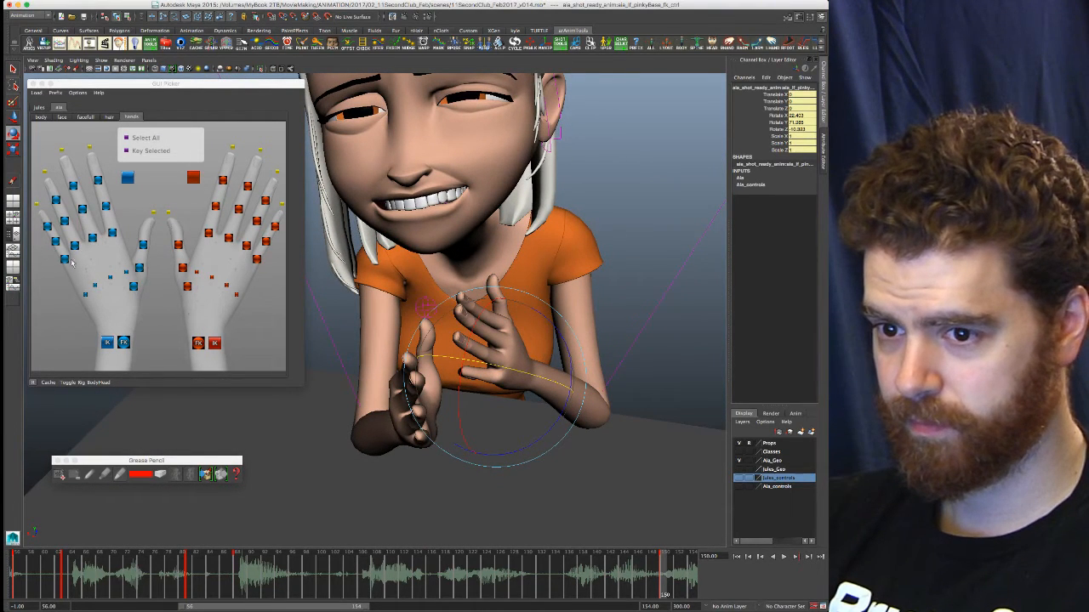
Adjust the left hand's pinky cup control so the curled pinky sits closer to the palm
{"action": "left_click", "coordinate": [84, 297]}
{"action": "left_click_drag", "start_coordinate": [586, 362], "coordinate": [546, 405]}
{"action": "left_click_drag", "start_coordinate": [453, 366], "coordinate": [452, 358]}
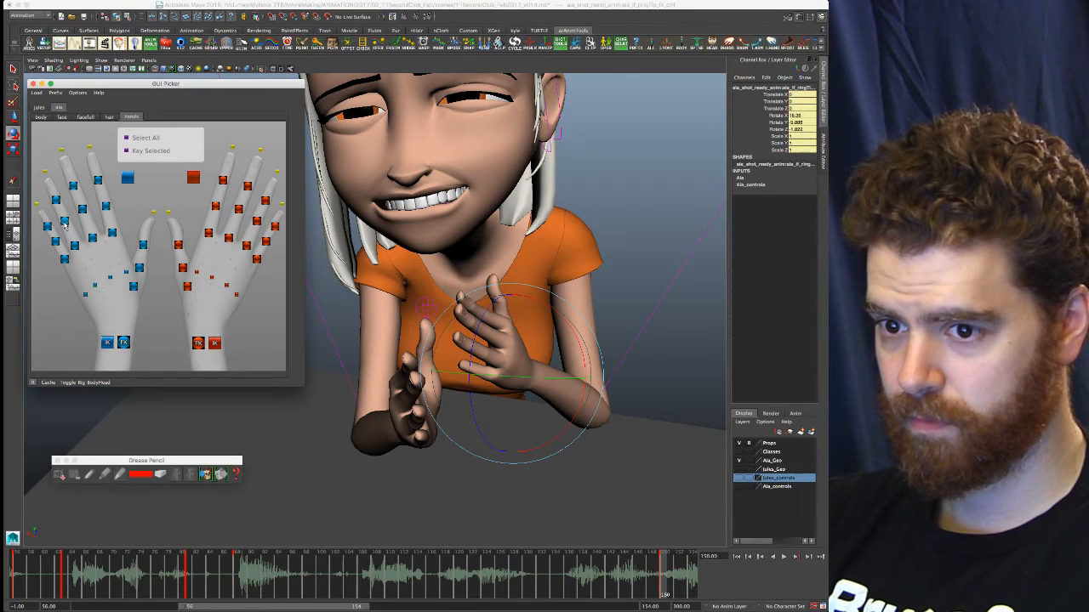
Zero the left ring finger's X and Z rotations and curl it to about 74 in Y, with less bend at the tip
{"action": "left_click", "coordinate": [75, 244]}
{"action": "left_click", "coordinate": [75, 245]}
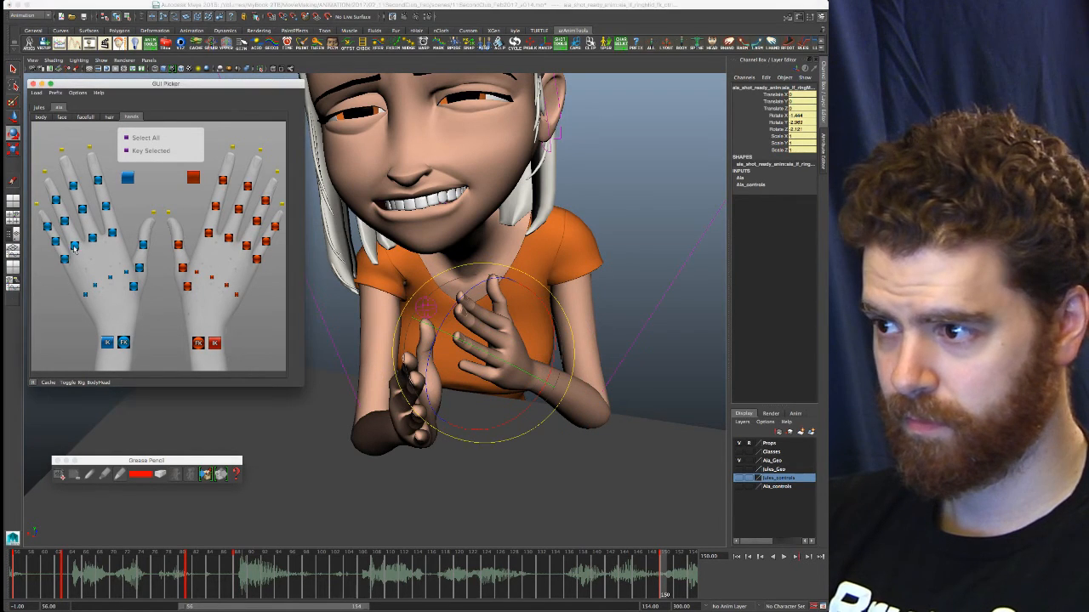
{"action": "left_click_drag", "start_coordinate": [802, 114], "coordinate": [813, 132]}
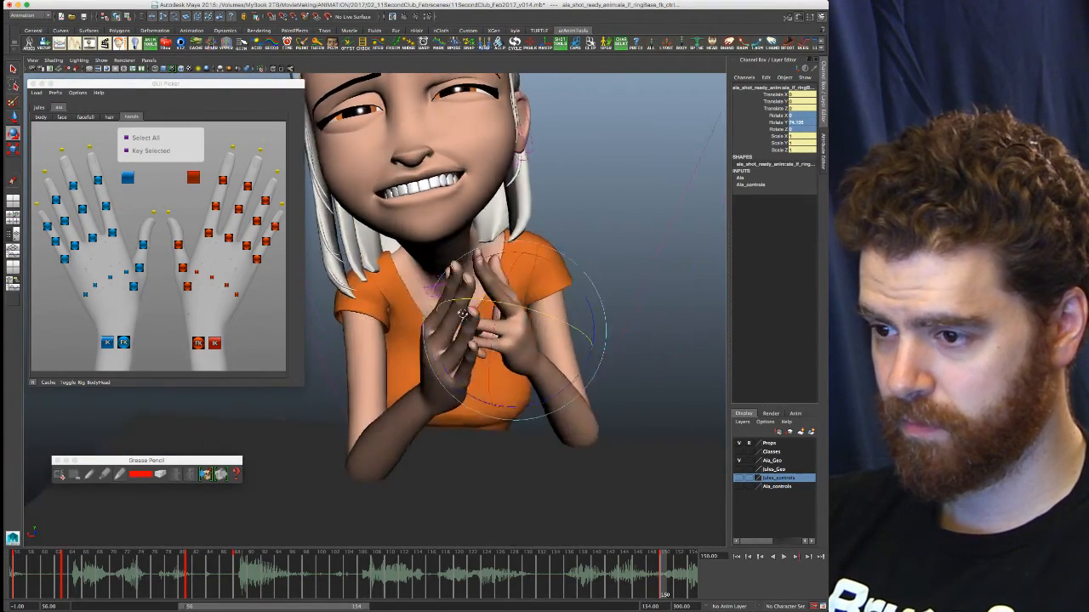
{"action": "left_click_drag", "start_coordinate": [462, 313], "coordinate": [537, 312], "text": "alt"}
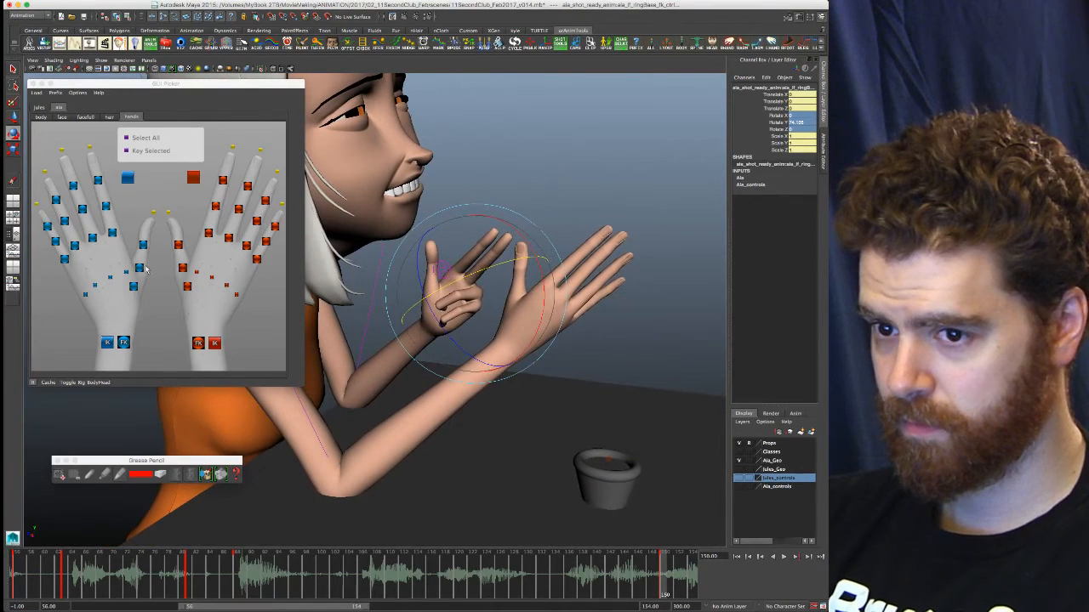
{"action": "left_click", "coordinate": [54, 200]}
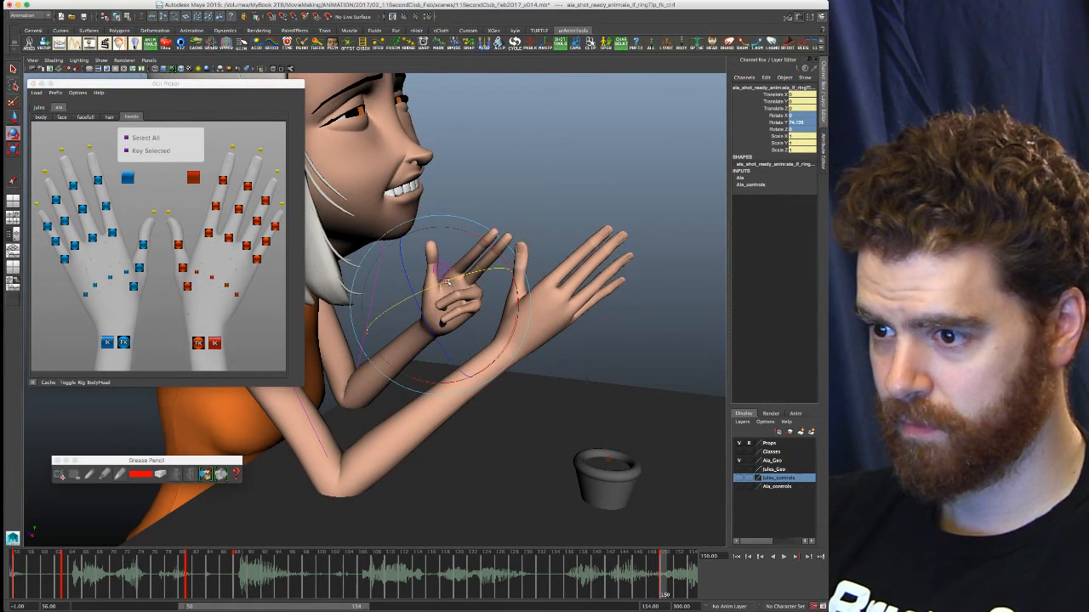
{"action": "left_click_drag", "start_coordinate": [453, 278], "coordinate": [357, 294]}
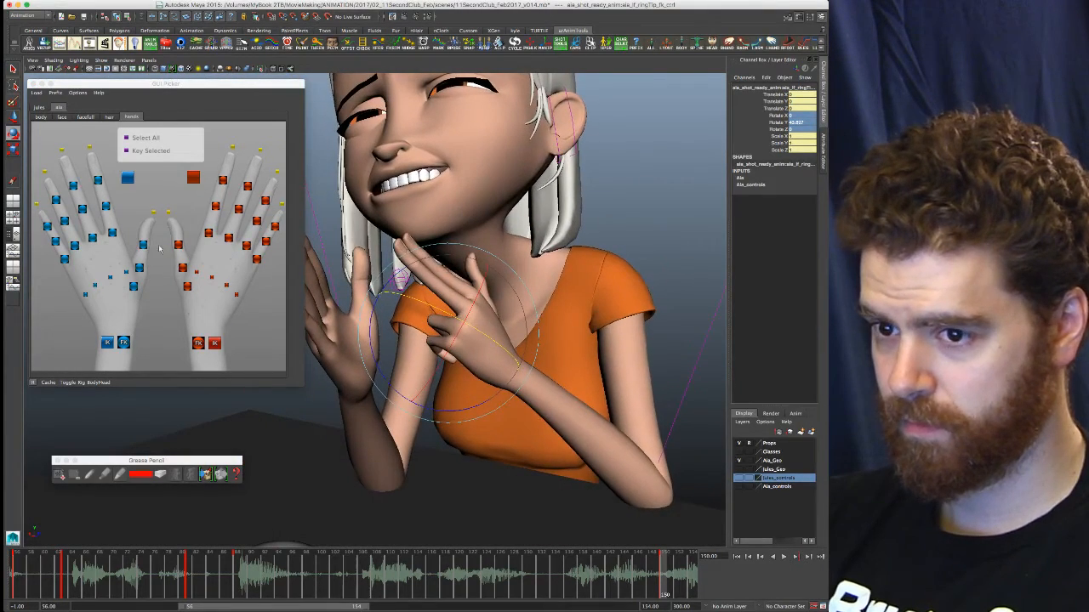
Rotate the left hand's ring cup control to tuck the ring finger's knuckle in beside the pinky
{"action": "left_click", "coordinate": [501, 342]}
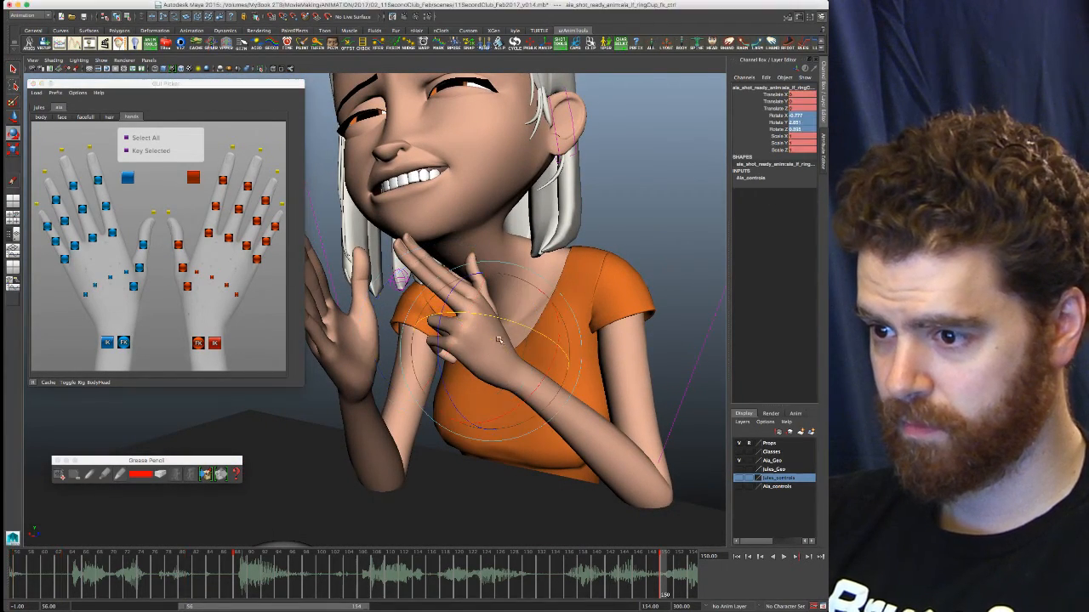
{"action": "left_click_drag", "start_coordinate": [522, 367], "coordinate": [519, 369]}
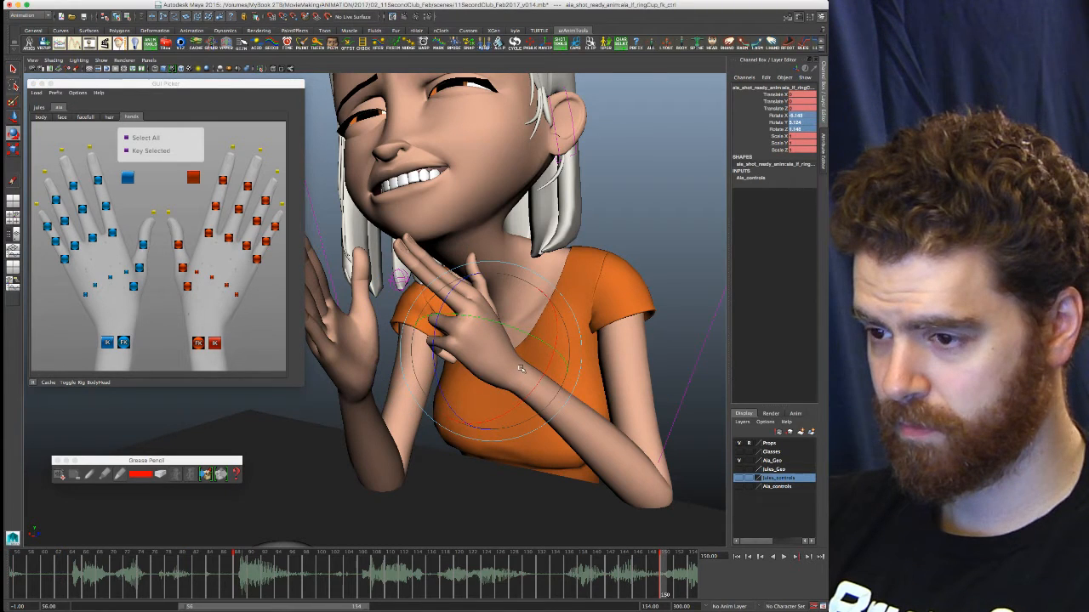
{"action": "left_click_drag", "start_coordinate": [424, 310], "coordinate": [476, 305]}
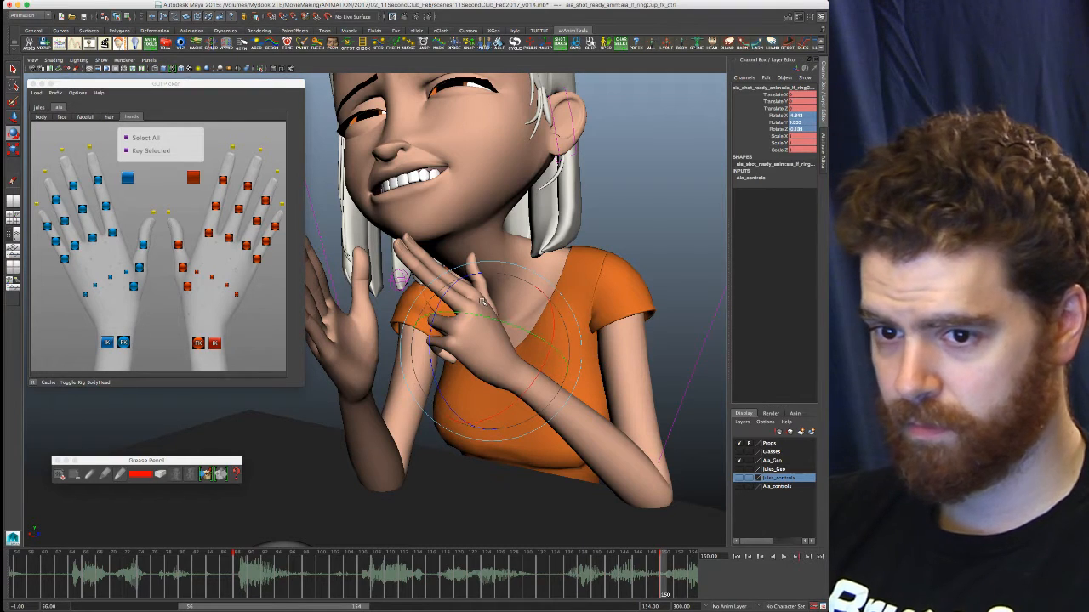
Reset the X, Y and Z rotations of the left middle finger's controls to 0
{"action": "left_click", "coordinate": [92, 238]}
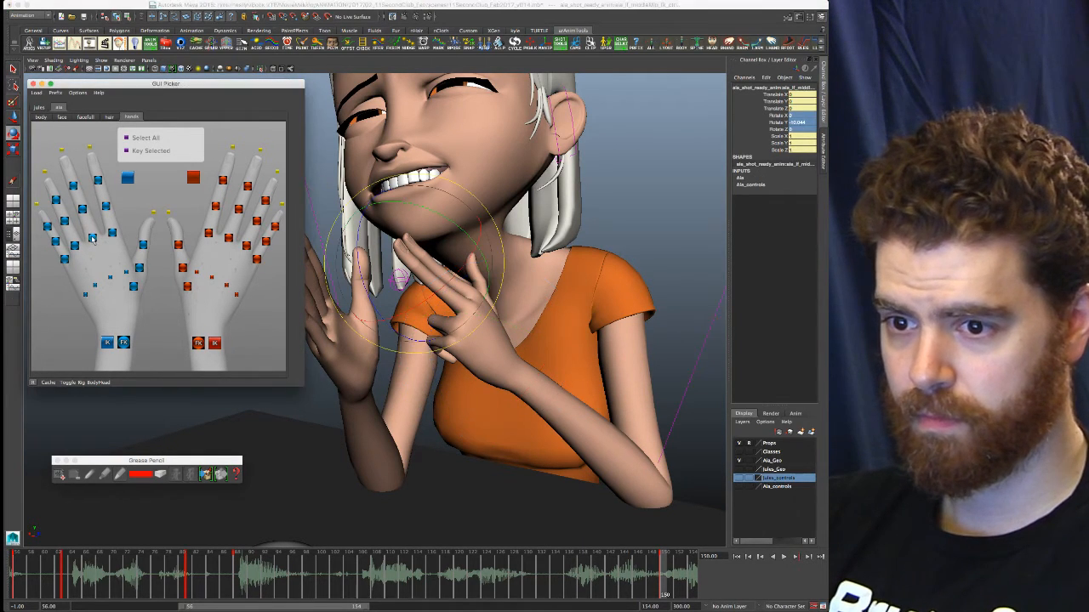
{"action": "middle_click_drag", "start_coordinate": [476, 204], "coordinate": [765, 145]}
{"action": "left_click_drag", "start_coordinate": [811, 116], "coordinate": [804, 128]}
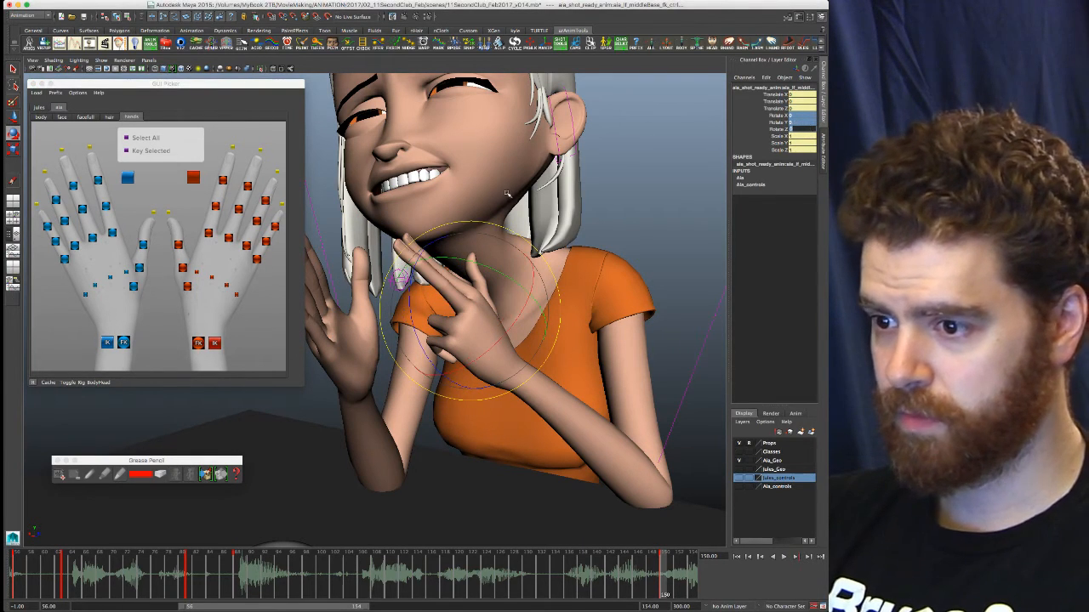
{"action": "left_click_drag", "start_coordinate": [430, 303], "coordinate": [450, 321], "text": "alt"}
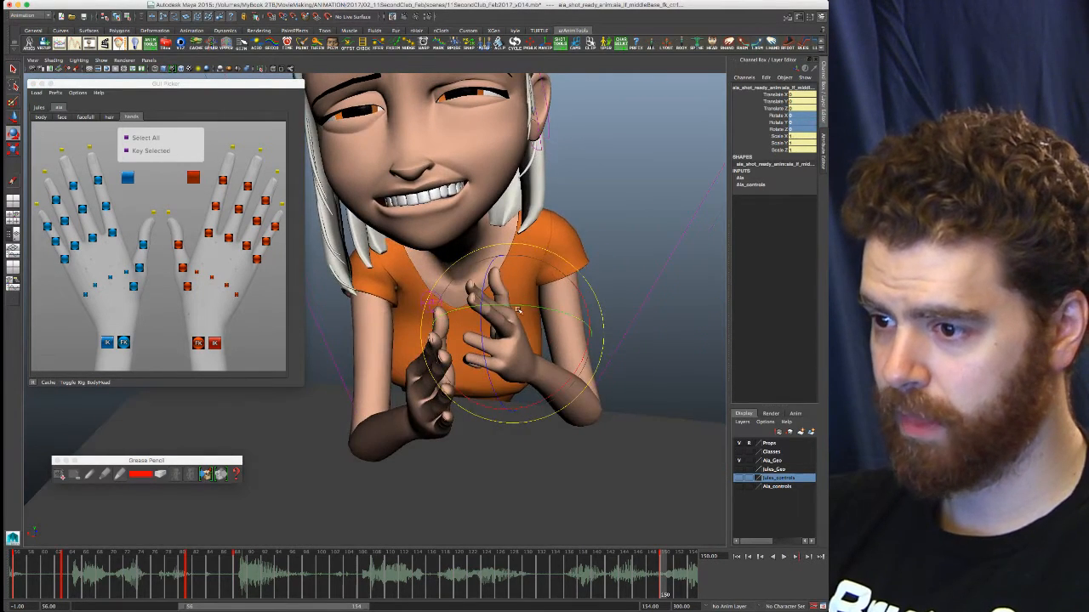
Rotate the left middle finger's controls together so the whole finger curls in toward the palm
{"action": "middle_click_drag", "start_coordinate": [527, 306], "coordinate": [502, 310]}
{"action": "left_click_drag", "start_coordinate": [501, 311], "coordinate": [553, 313], "text": "alt"}
{"action": "middle_click_drag", "start_coordinate": [451, 308], "coordinate": [431, 320]}
{"action": "middle_click_drag", "start_coordinate": [456, 279], "coordinate": [457, 284]}
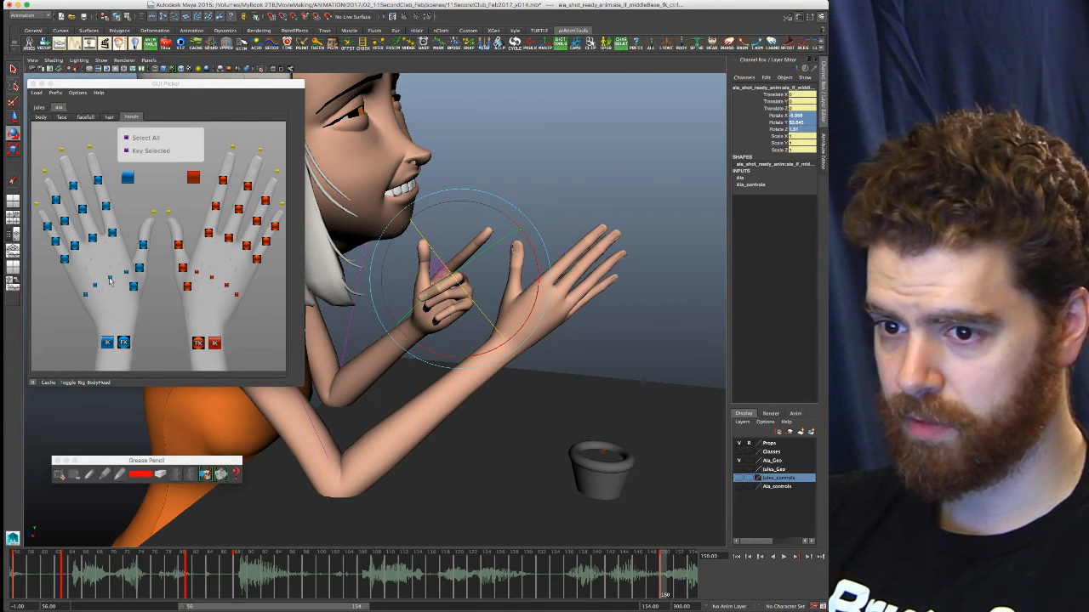
Adjust the left hand's middle cup control and curl the middle finger's base joint to about 82 in Y
{"action": "left_click", "coordinate": [110, 280]}
{"action": "left_click_drag", "start_coordinate": [503, 307], "coordinate": [422, 282]}
{"action": "left_click", "coordinate": [93, 239]}
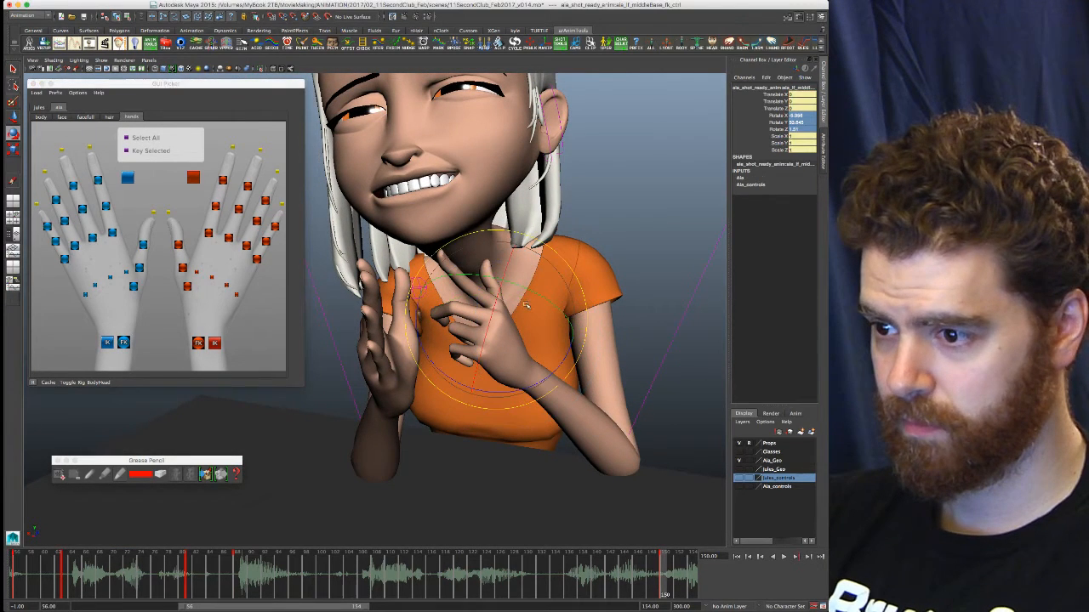
{"action": "left_click_drag", "start_coordinate": [541, 297], "coordinate": [486, 286]}
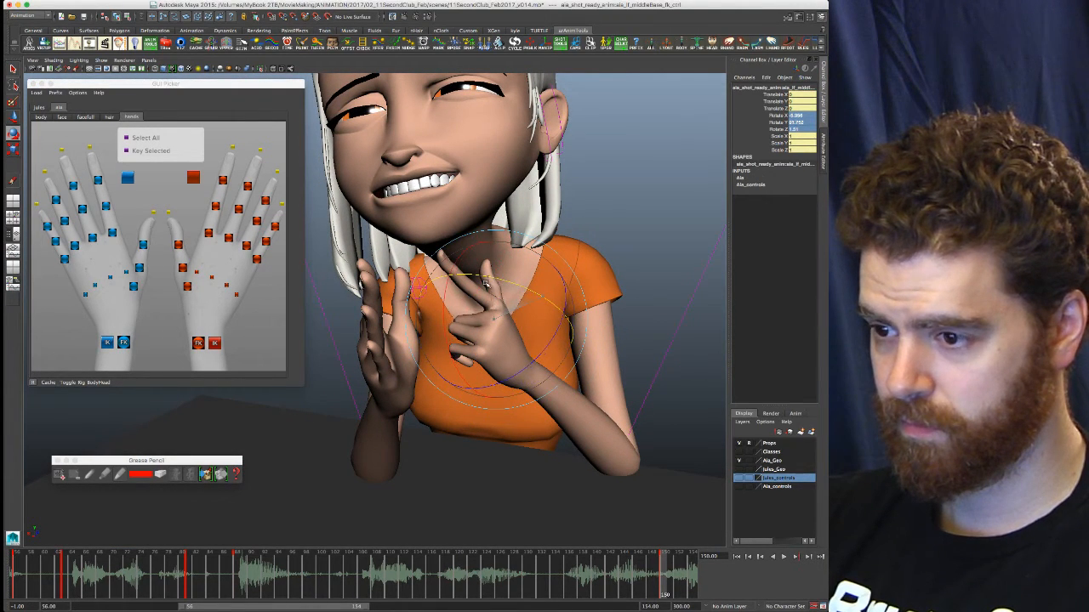
Curl the left ring finger's base joint to about 84 in Y and the pinky's base joint to about 75
{"action": "left_click", "coordinate": [75, 246]}
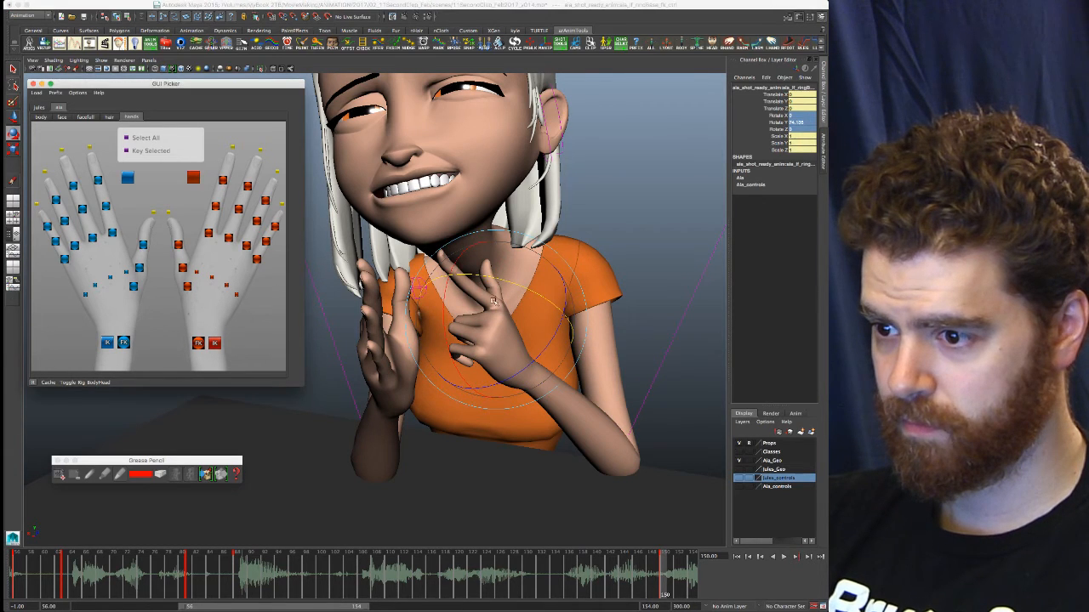
{"action": "left_click_drag", "start_coordinate": [491, 294], "coordinate": [477, 291]}
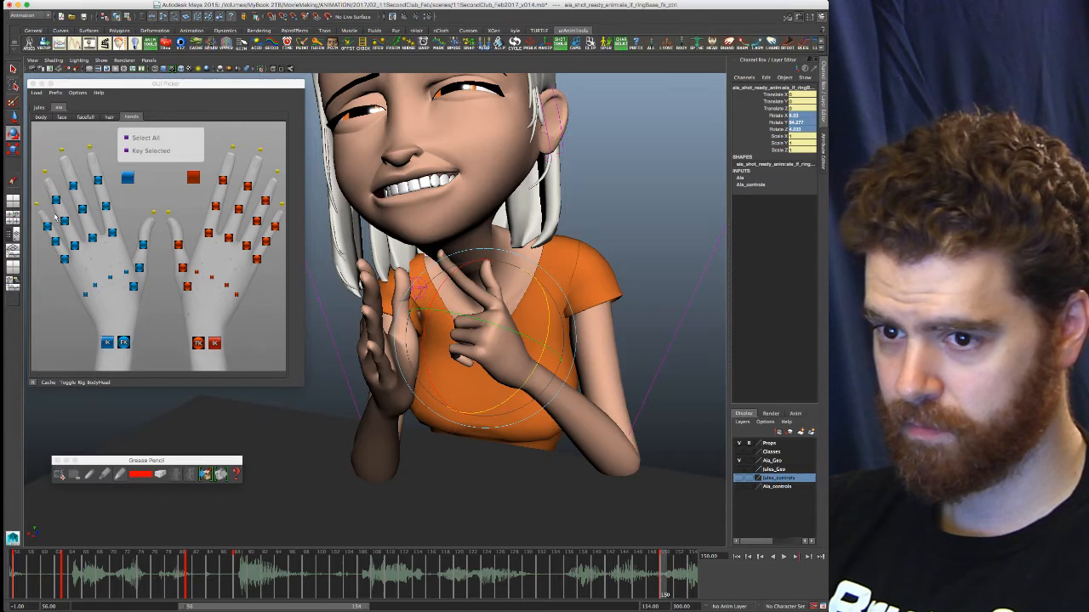
{"action": "left_click", "coordinate": [64, 258]}
{"action": "left_click_drag", "start_coordinate": [493, 295], "coordinate": [539, 359]}
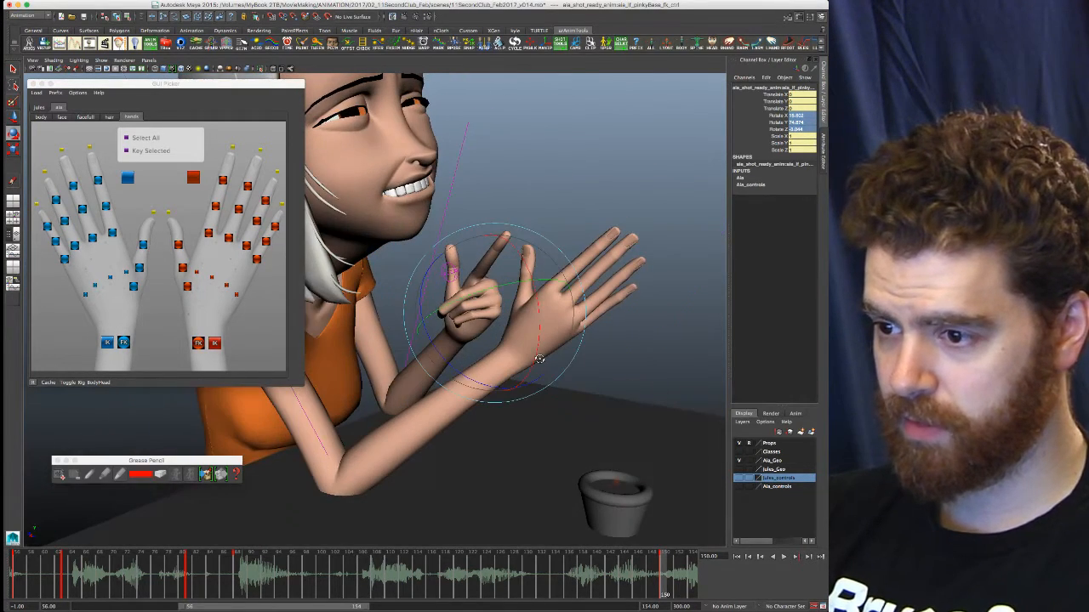
Reset the rotation of the left index finger's middle joint to 0
{"action": "left_click", "coordinate": [112, 233]}
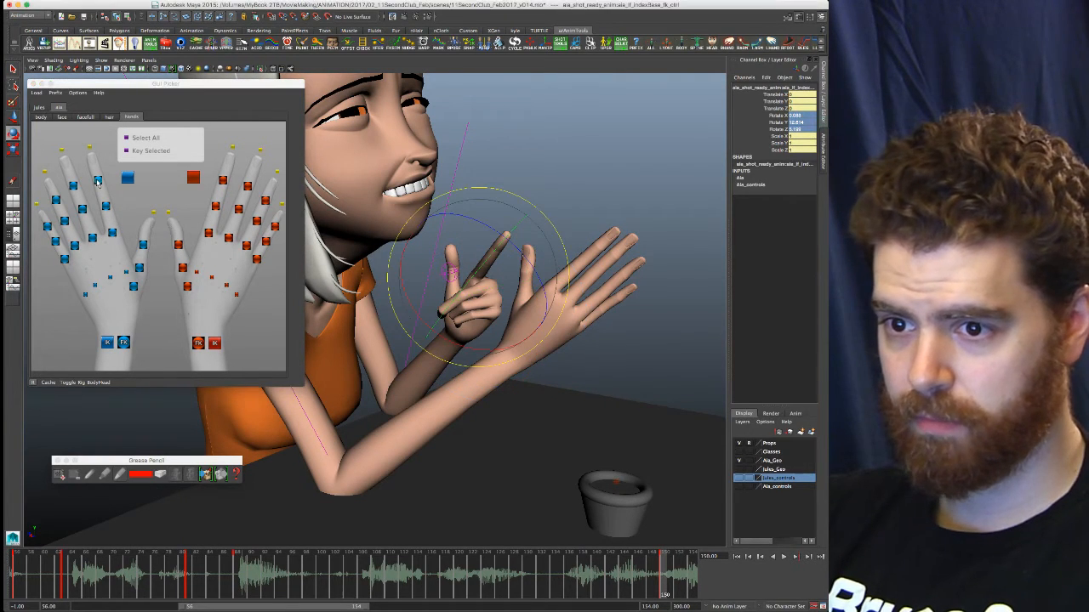
{"action": "left_click", "coordinate": [105, 206]}
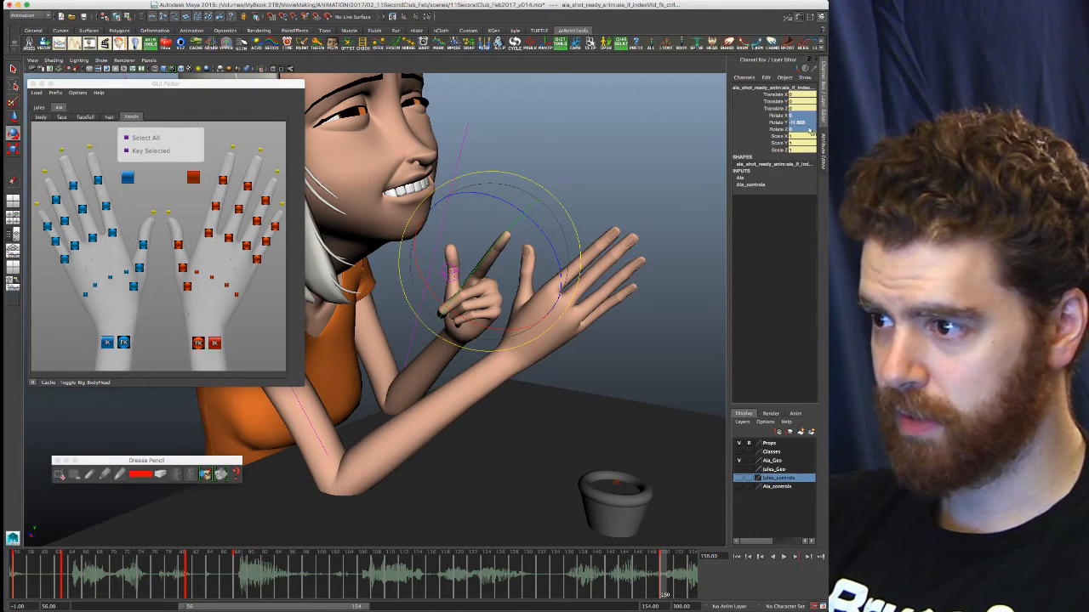
{"action": "key", "text": "Return"}
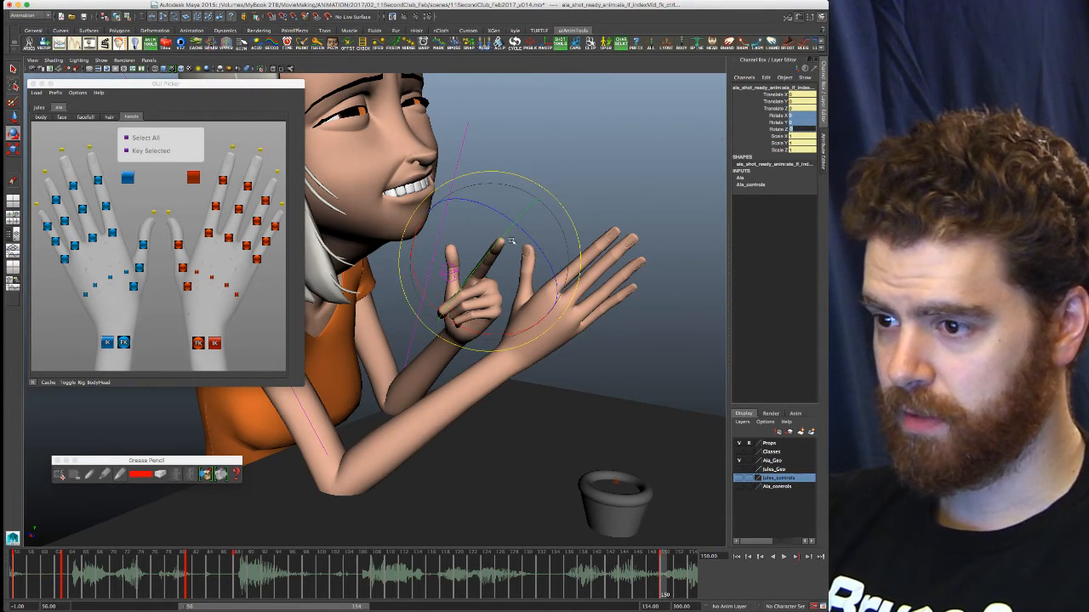
Try curling the left index finger from its middle joint, and zero that joint's X, Y and Z rotations
{"action": "left_click_drag", "start_coordinate": [503, 236], "coordinate": [433, 287]}
{"action": "left_click_drag", "start_coordinate": [626, 291], "coordinate": [403, 278], "text": "alt"}
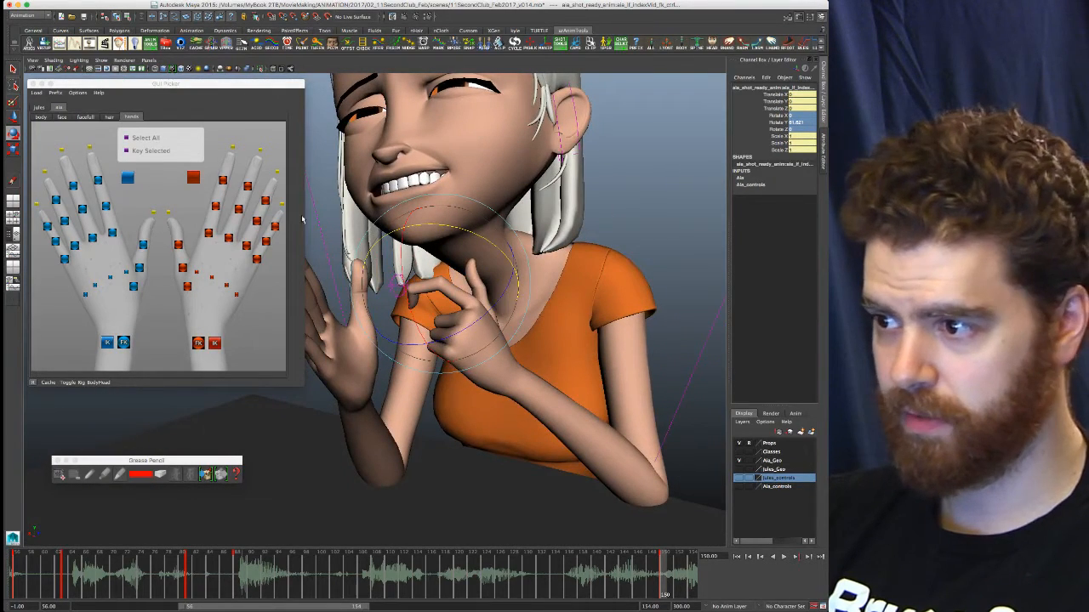
{"action": "left_click_drag", "start_coordinate": [468, 294], "coordinate": [460, 297]}
{"action": "left_click_drag", "start_coordinate": [480, 236], "coordinate": [468, 231]}
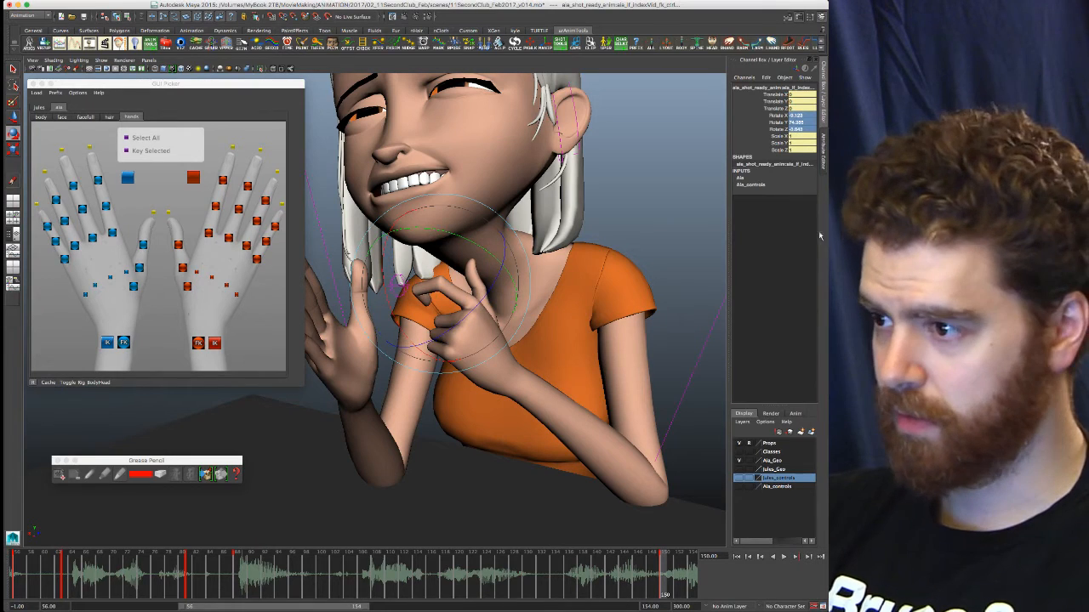
{"action": "type", "text": "0"}
{"action": "key", "text": "Return"}
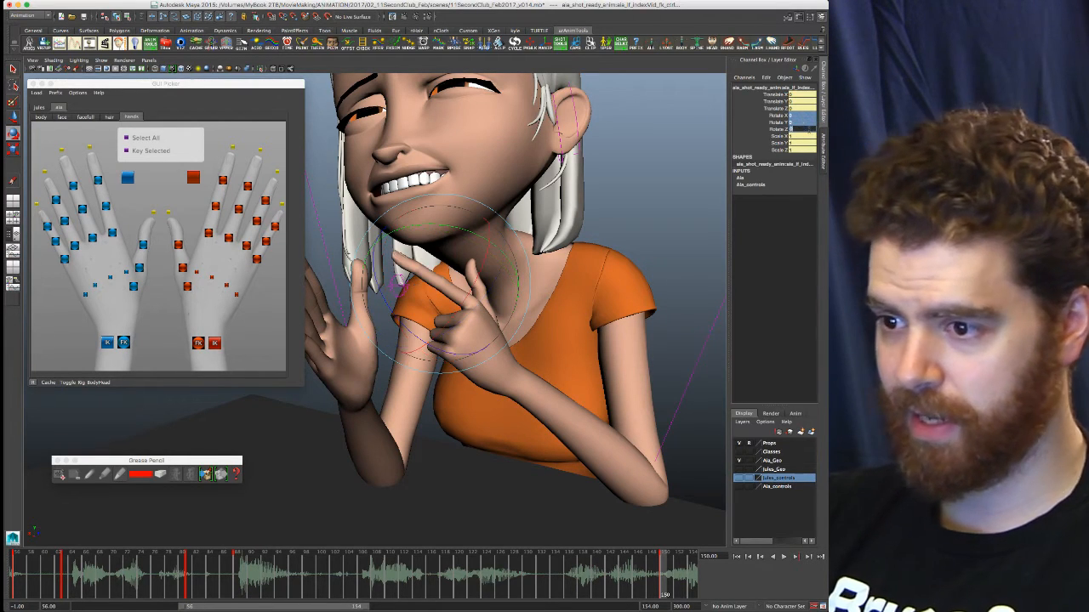
Curl the left index finger's base joint to about 76 in Y, with about -16 in X
{"action": "left_click_drag", "start_coordinate": [443, 283], "coordinate": [192, 228], "text": "alt"}
{"action": "left_click", "coordinate": [111, 233]}
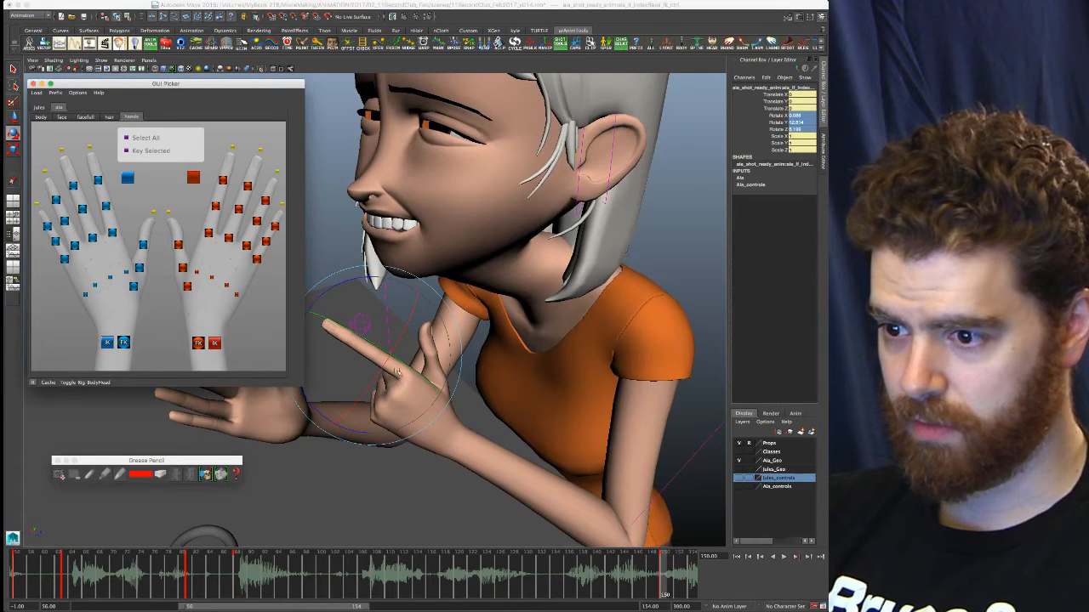
{"action": "left_click", "coordinate": [391, 368]}
{"action": "left_click_drag", "start_coordinate": [425, 374], "coordinate": [499, 304]}
{"action": "left_click_drag", "start_coordinate": [496, 259], "coordinate": [483, 268]}
{"action": "left_click_drag", "start_coordinate": [580, 336], "coordinate": [572, 342]}
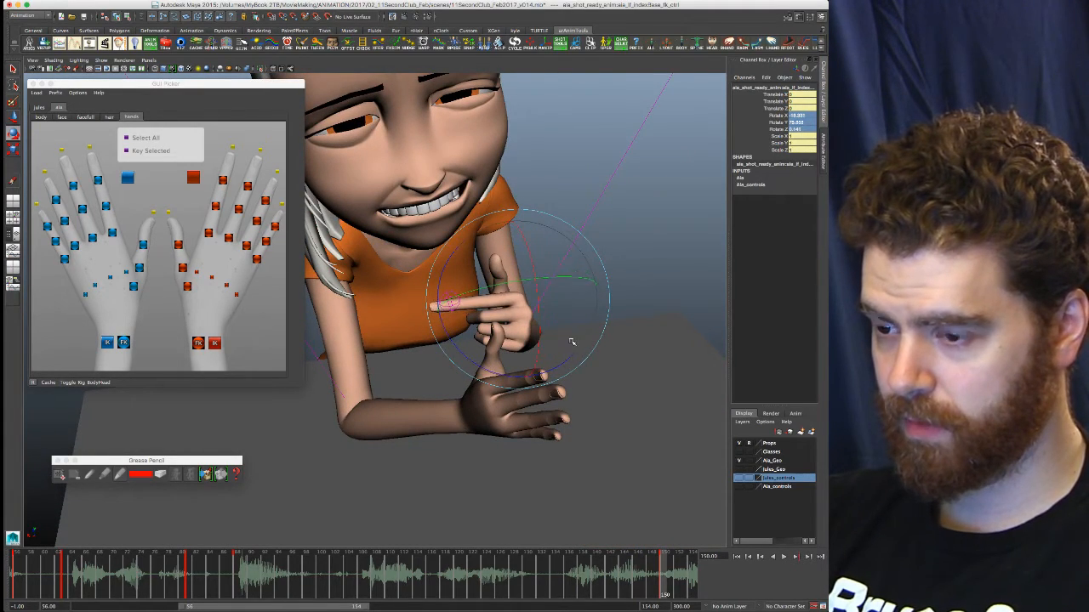
Increase the curl of the left index finger's base joint to about 81 in Y
{"action": "left_click_drag", "start_coordinate": [493, 338], "coordinate": [539, 316], "text": "alt"}
{"action": "right_click_drag", "start_coordinate": [437, 280], "coordinate": [730, 283], "text": "alt"}
{"action": "middle_click_drag", "start_coordinate": [543, 333], "coordinate": [461, 315], "text": "alt"}
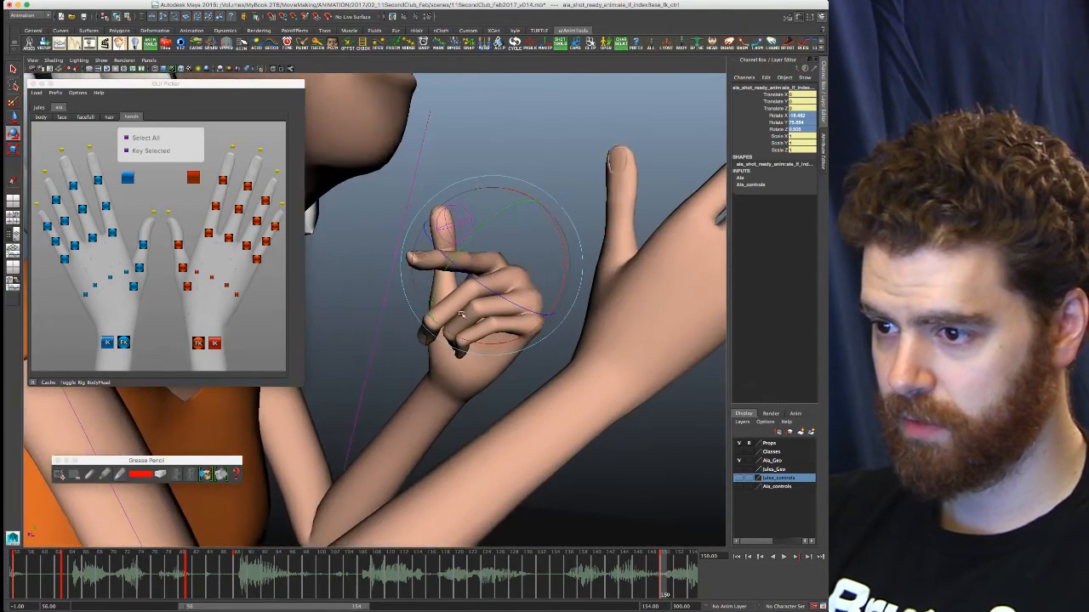
{"action": "right_click_drag", "start_coordinate": [461, 315], "coordinate": [619, 294], "text": "alt"}
{"action": "left_click_drag", "start_coordinate": [618, 295], "coordinate": [524, 340], "text": "alt"}
{"action": "left_click_drag", "start_coordinate": [540, 198], "coordinate": [513, 191]}
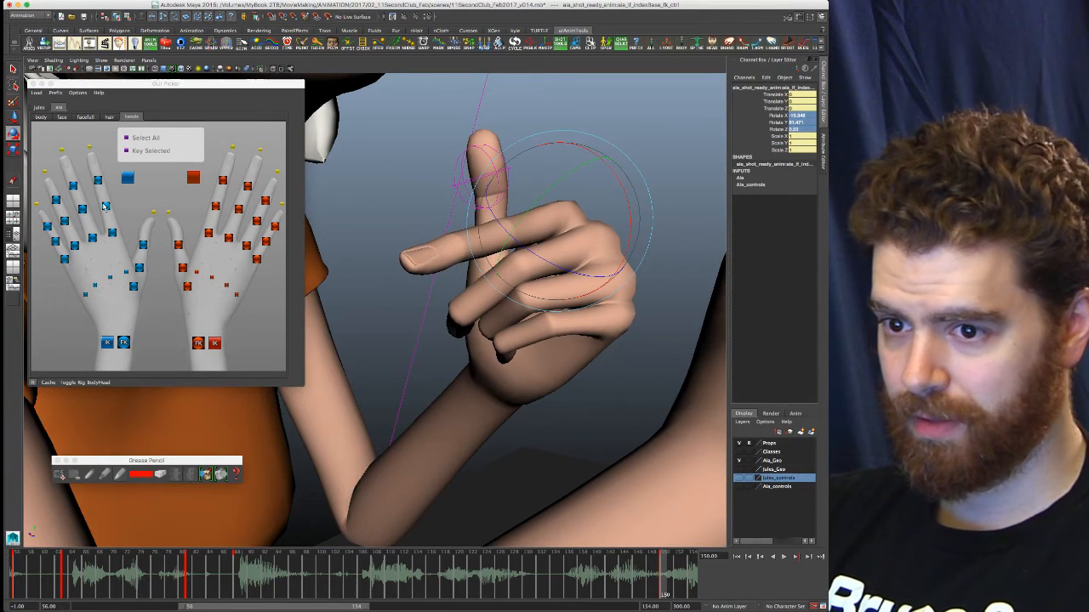
Bend the left index finger's middle joint to about 58 in Y and curl its tip inward
{"action": "left_click", "coordinate": [105, 206]}
{"action": "left_click_drag", "start_coordinate": [511, 189], "coordinate": [574, 262]}
{"action": "left_click", "coordinate": [98, 179]}
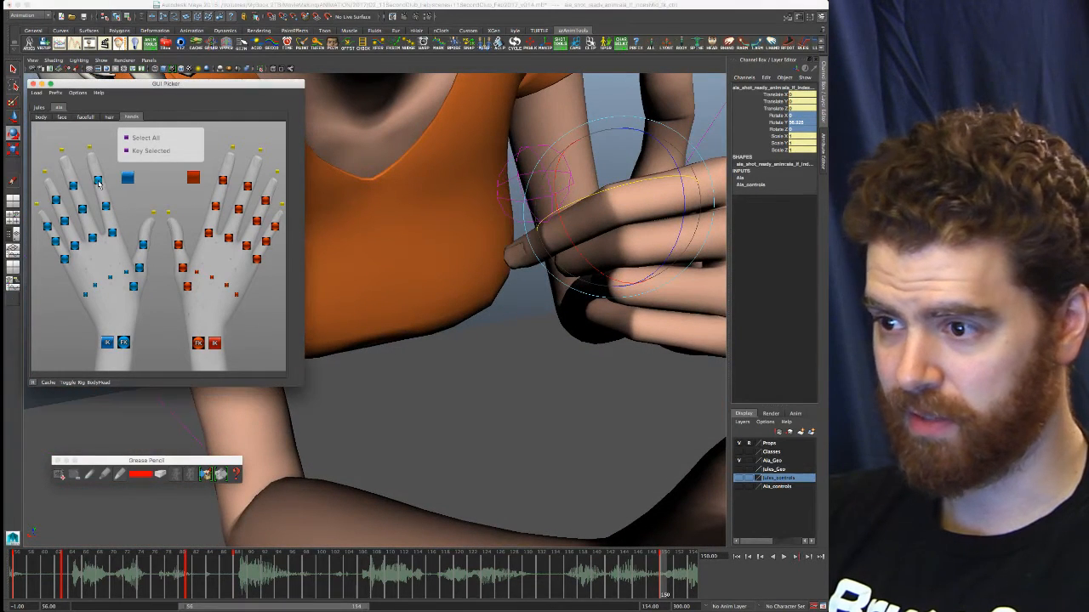
{"action": "left_click_drag", "start_coordinate": [584, 212], "coordinate": [559, 215]}
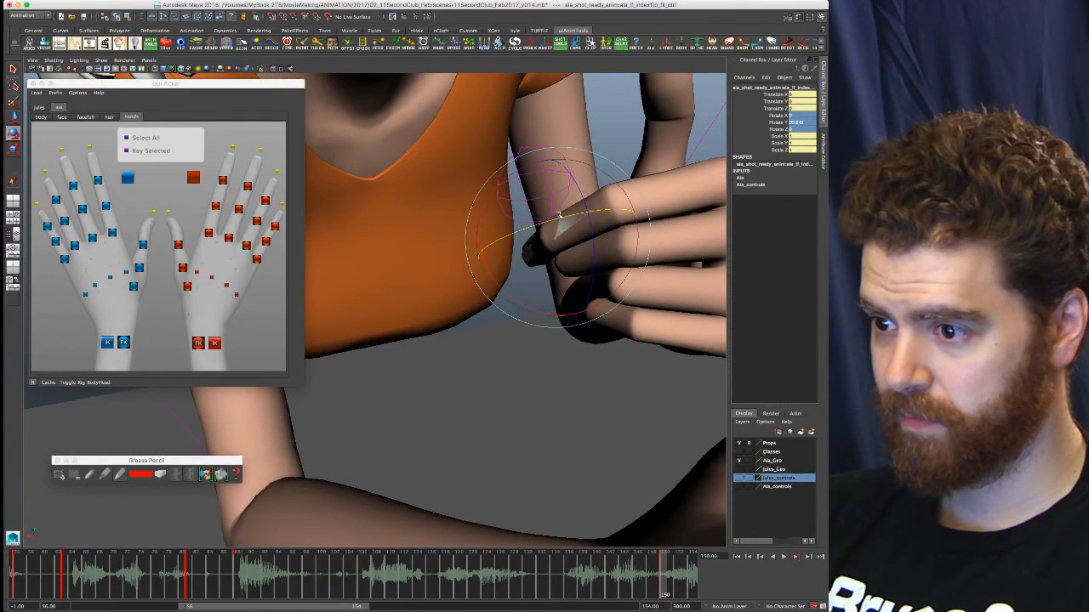
Rotate the left index finger's base joint to about -21 in X so it lies alongside the middle finger
{"action": "left_click_drag", "start_coordinate": [592, 253], "coordinate": [256, 262], "text": "alt"}
{"action": "left_click", "coordinate": [112, 233]}
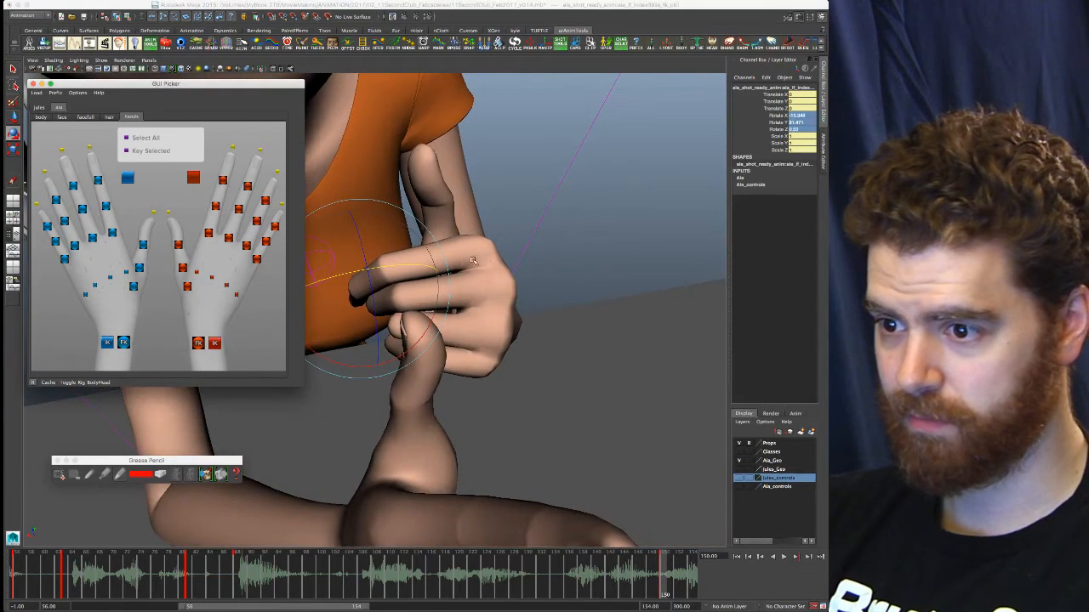
{"action": "left_click_drag", "start_coordinate": [434, 292], "coordinate": [354, 267]}
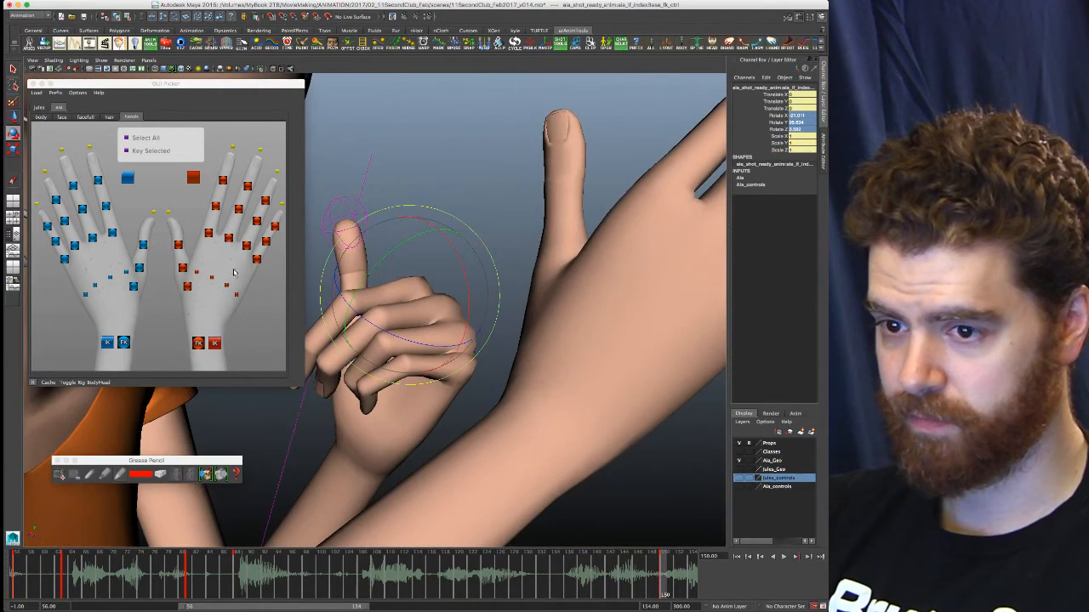
Reduce the bend of the left pinky's tip to about 44 in Y and move the control picker window clear of the hand
{"action": "left_click", "coordinate": [48, 227]}
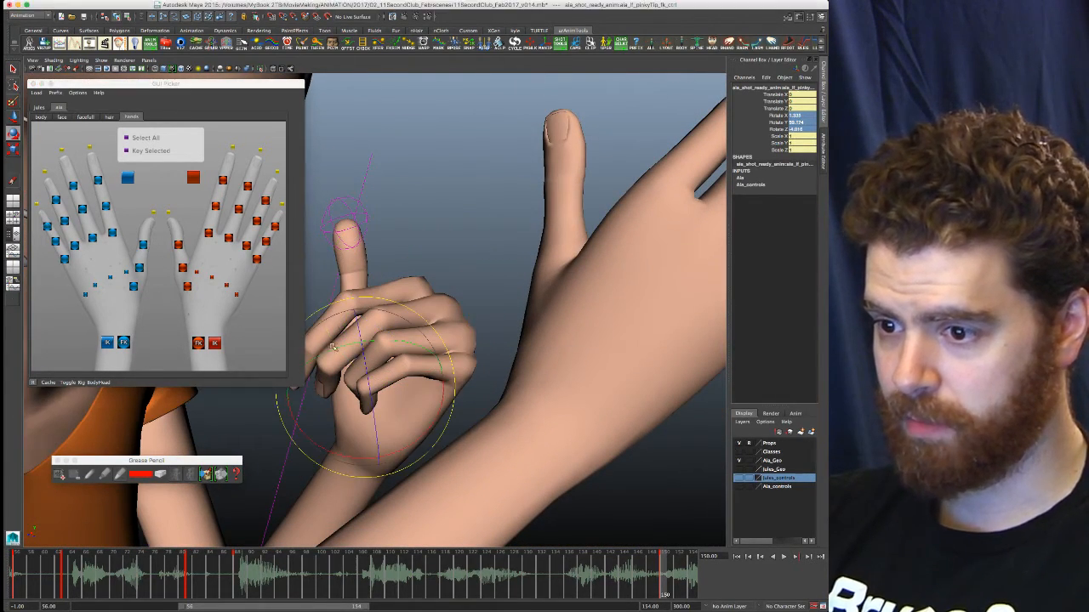
{"action": "left_click_drag", "start_coordinate": [336, 351], "coordinate": [358, 349]}
{"action": "left_click_drag", "start_coordinate": [349, 394], "coordinate": [367, 401], "text": "alt"}
{"action": "right_click_drag", "start_coordinate": [367, 401], "coordinate": [303, 383], "text": "alt"}
{"action": "mouse_move", "coordinate": [303, 383]}
{"action": "left_mouse_down", "text": "alt"}
{"action": "mouse_move", "coordinate": [343, 389]}
{"action": "mouse_move", "coordinate": [296, 377]}
{"action": "left_mouse_up", "text": "alt"}
{"action": "left_click_drag", "start_coordinate": [193, 83], "coordinate": [179, 52]}
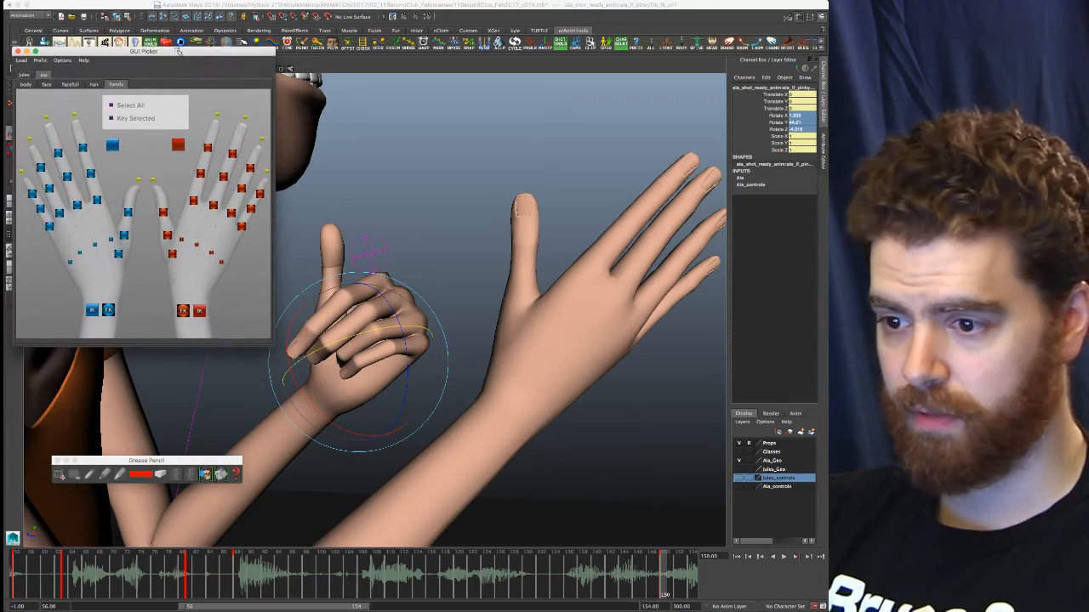
{"action": "middle_click_drag", "start_coordinate": [423, 286], "coordinate": [537, 204], "text": "alt"}
{"action": "right_click_drag", "start_coordinate": [536, 212], "coordinate": [624, 247], "text": "alt"}
{"action": "left_click_drag", "start_coordinate": [395, 296], "coordinate": [497, 271], "text": "alt"}
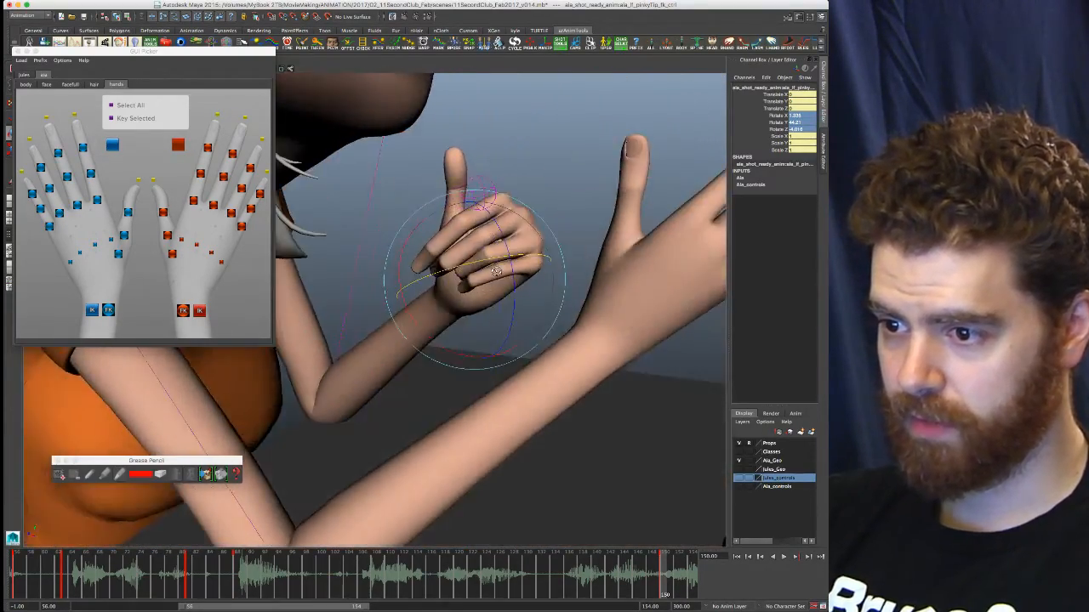
Bend the left index finger's middle joint to about 75 in Y and adjust the ring fingertip to about 24 in Y
{"action": "left_click", "coordinate": [90, 174]}
{"action": "left_click_drag", "start_coordinate": [465, 255], "coordinate": [446, 192]}
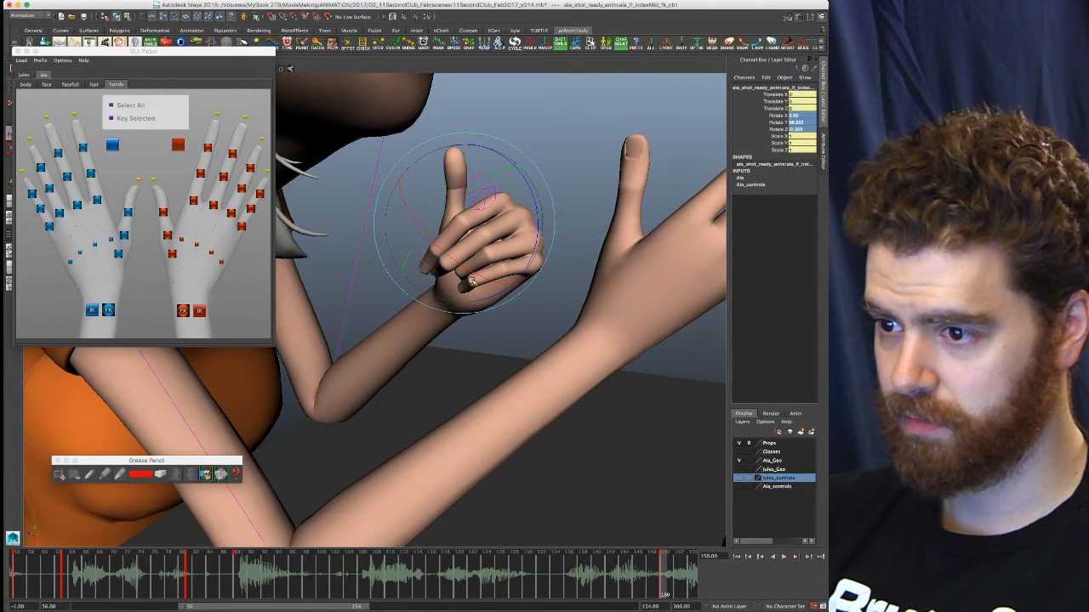
{"action": "left_click_drag", "start_coordinate": [432, 287], "coordinate": [435, 279]}
{"action": "left_click_drag", "start_coordinate": [442, 266], "coordinate": [463, 235], "text": "alt"}
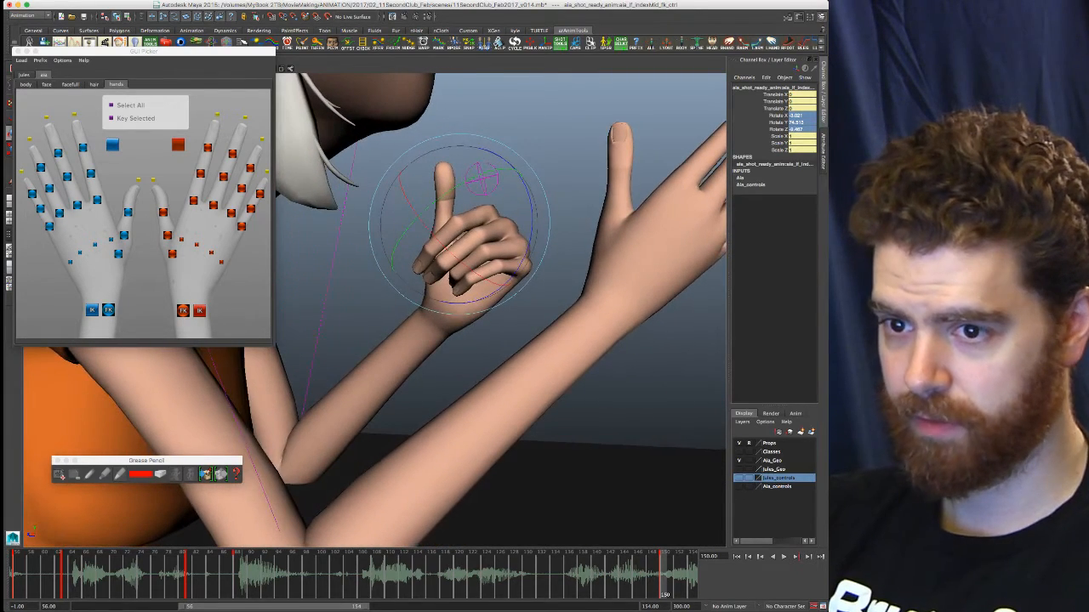
{"action": "left_click", "coordinate": [57, 155]}
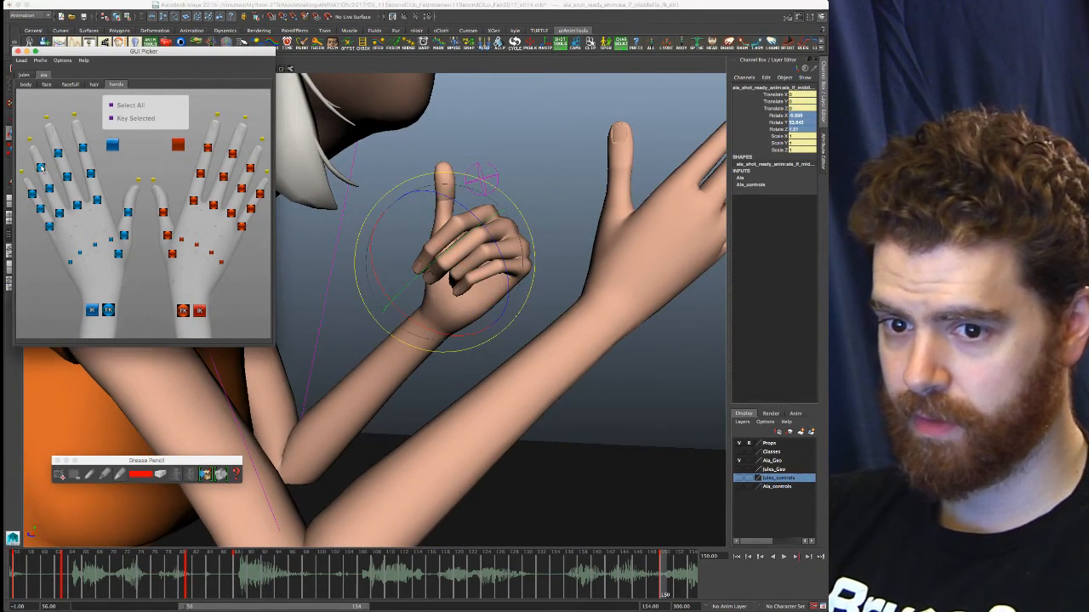
{"action": "left_click_drag", "start_coordinate": [376, 250], "coordinate": [344, 288]}
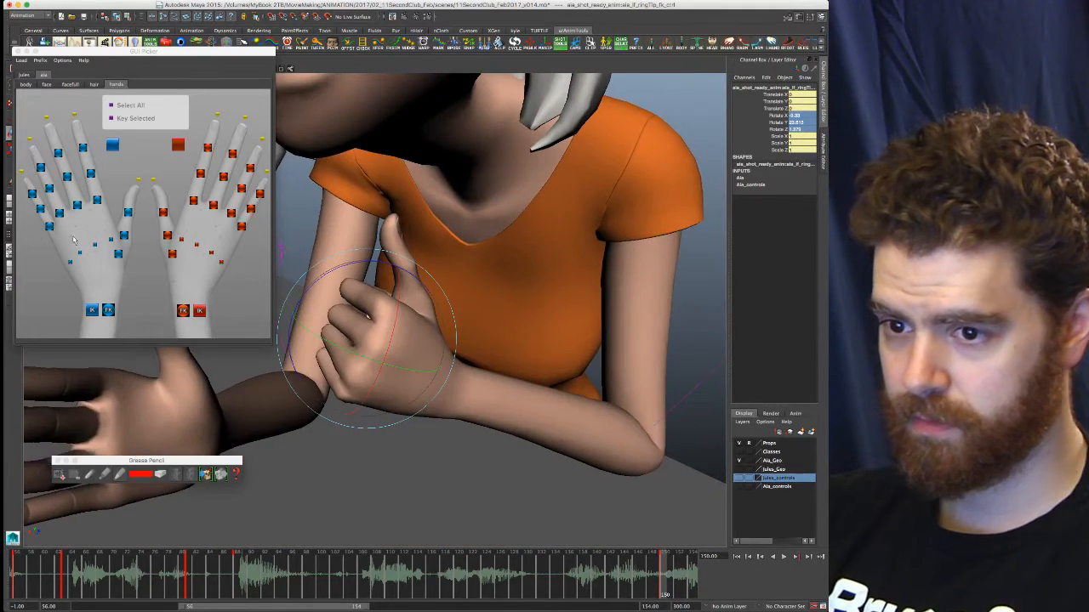
Reset the left thumb base control's X, Y and Z rotations to 0
{"action": "left_click", "coordinate": [124, 234]}
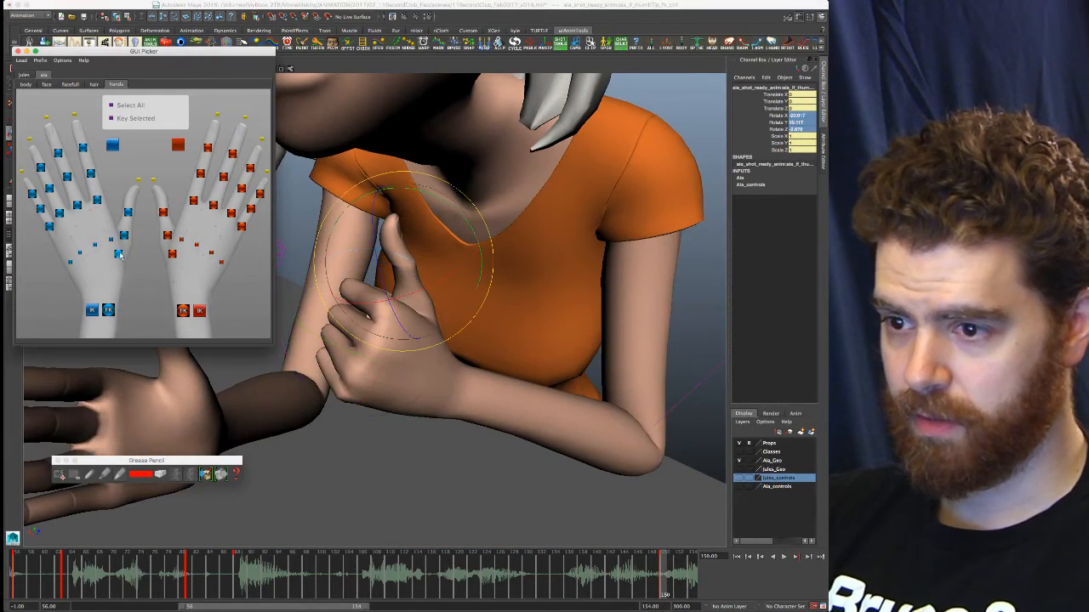
{"action": "key", "text": "Up"}
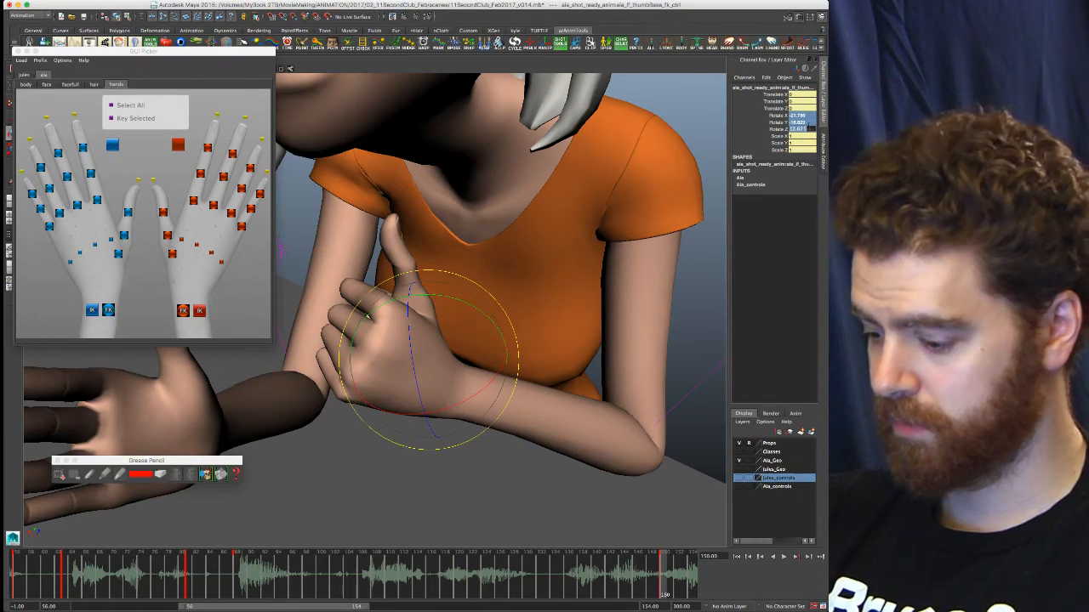
{"action": "type", "text": "0"}
{"action": "key", "text": "Return"}
Move the control picker out of the way and rotate the left thumb's base in toward the curled index finger
{"action": "mouse_move", "coordinate": [566, 315]}
{"action": "left_mouse_down", "text": "alt"}
{"action": "mouse_move", "coordinate": [406, 162]}
{"action": "mouse_move", "coordinate": [460, 303]}
{"action": "mouse_move", "coordinate": [493, 287]}
{"action": "left_mouse_up", "text": "alt"}
{"action": "left_click_drag", "start_coordinate": [391, 265], "coordinate": [325, 148], "text": "alt"}
{"action": "left_click_drag", "start_coordinate": [195, 53], "coordinate": [0, 91]}
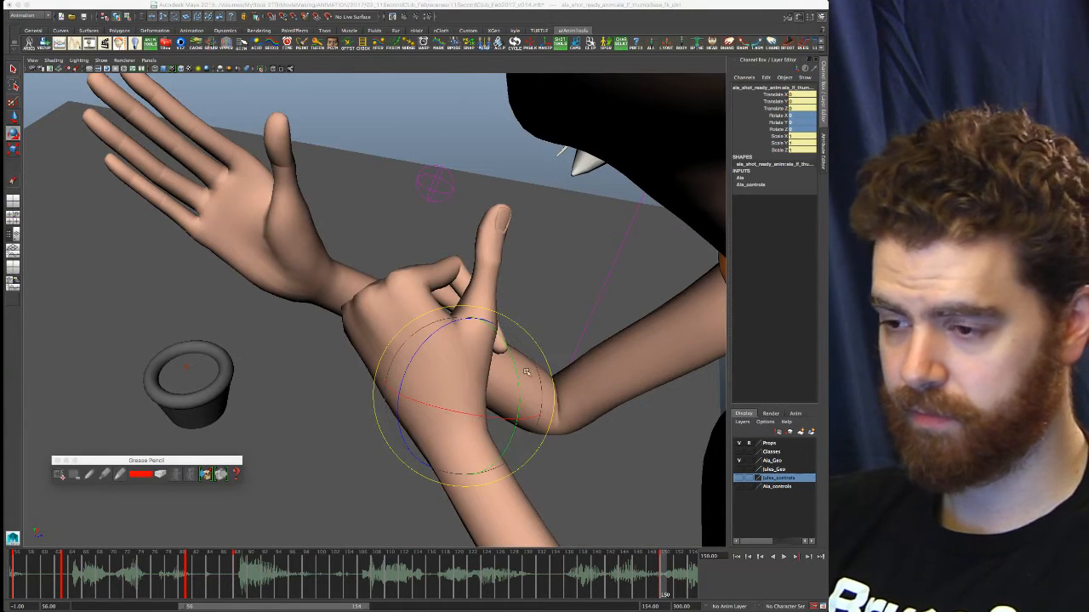
{"action": "left_click_drag", "start_coordinate": [504, 380], "coordinate": [387, 253]}
{"action": "left_click_drag", "start_coordinate": [324, 167], "coordinate": [318, 162]}
{"action": "left_click_drag", "start_coordinate": [396, 214], "coordinate": [358, 212]}
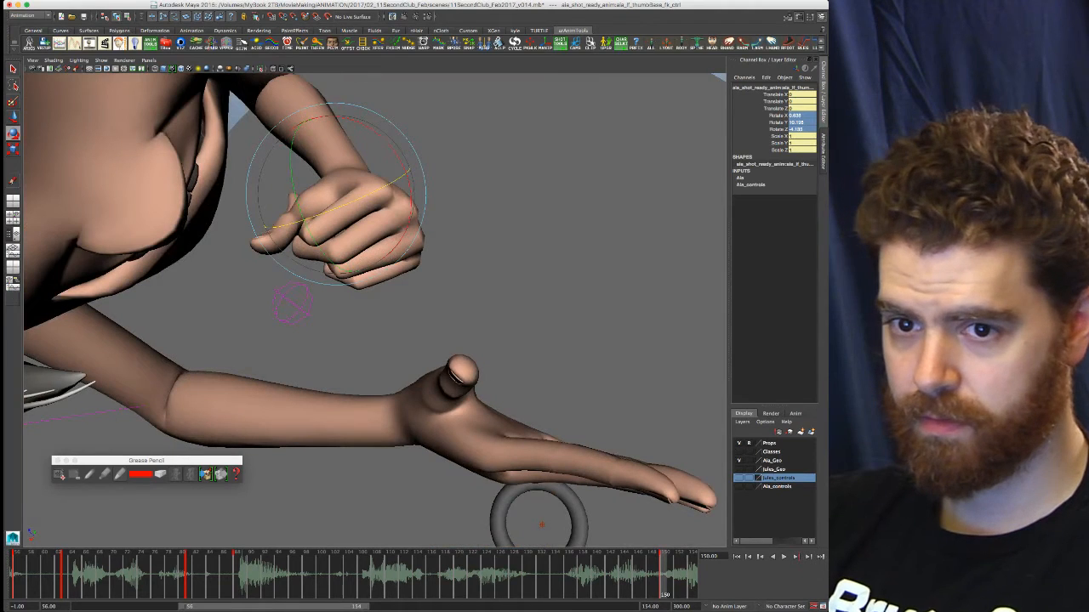
Rotate the left thumb's middle and tip joints and refine its base so the thumb bends over the curled index finger
{"action": "left_click_drag", "start_coordinate": [340, 209], "coordinate": [245, 208]}
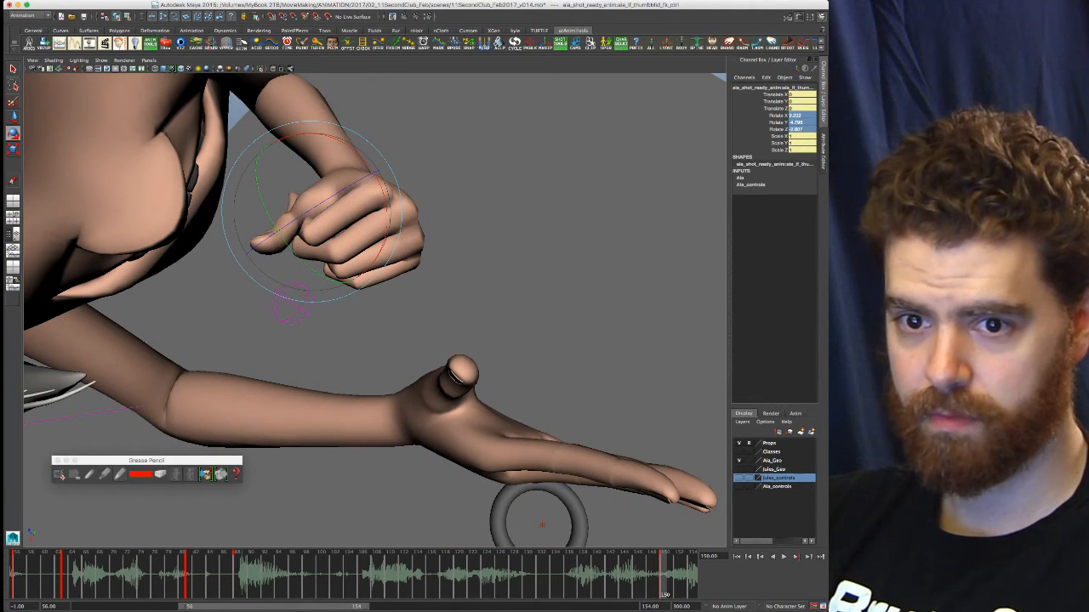
{"action": "left_click_drag", "start_coordinate": [262, 203], "coordinate": [389, 333]}
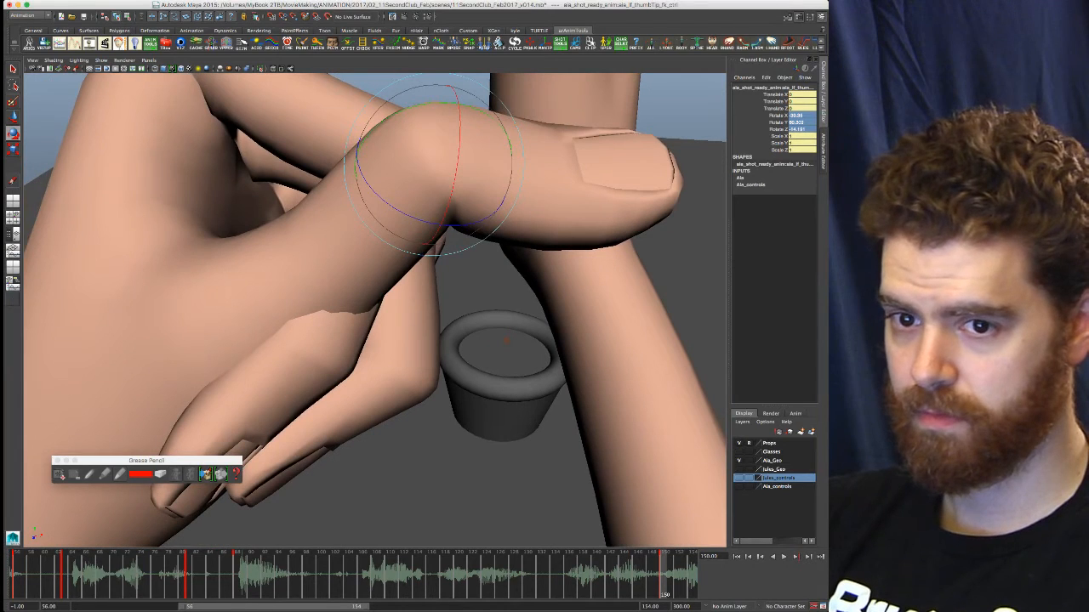
{"action": "left_click_drag", "start_coordinate": [130, 434], "coordinate": [134, 421]}
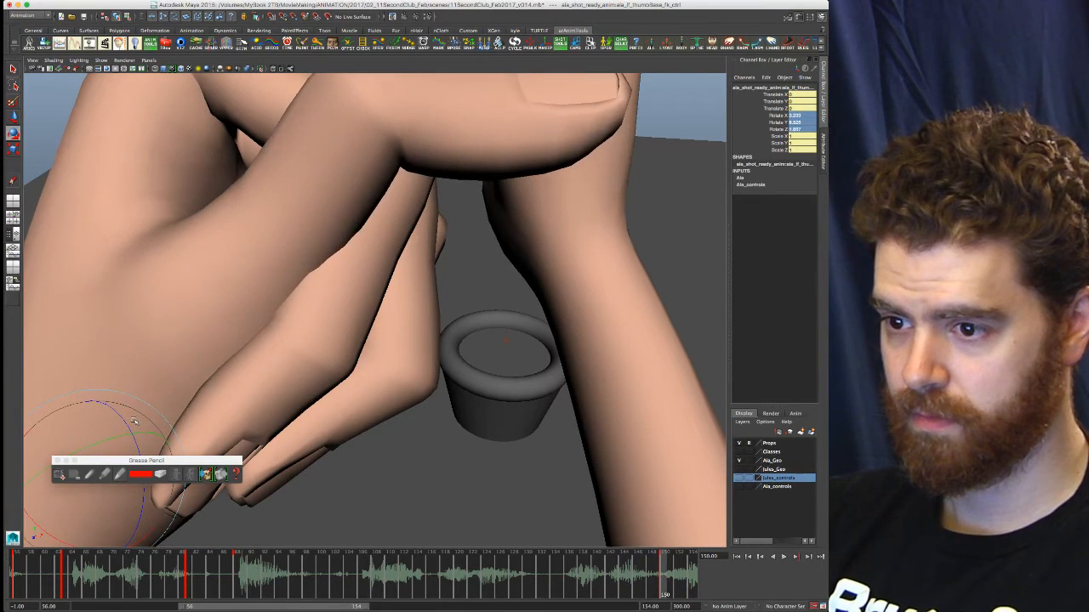
{"action": "key", "text": "Down"}
{"action": "left_click_drag", "start_coordinate": [262, 249], "coordinate": [478, 239]}
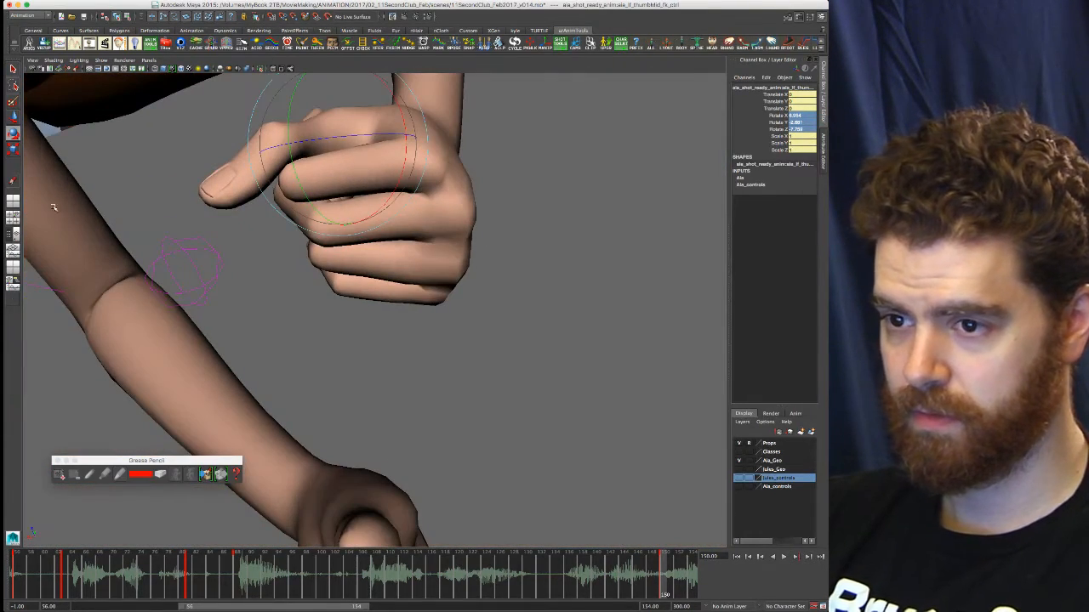
Rotate the left thumb's base to about 14 in Z, refining how the thumb sits against the curled index finger
{"action": "left_click", "coordinate": [284, 156]}
{"action": "left_click_drag", "start_coordinate": [243, 144], "coordinate": [229, 169]}
{"action": "left_click_drag", "start_coordinate": [293, 119], "coordinate": [365, 183]}
{"action": "left_click_drag", "start_coordinate": [438, 185], "coordinate": [379, 348], "text": "alt"}
{"action": "left_click_drag", "start_coordinate": [357, 389], "coordinate": [536, 316]}
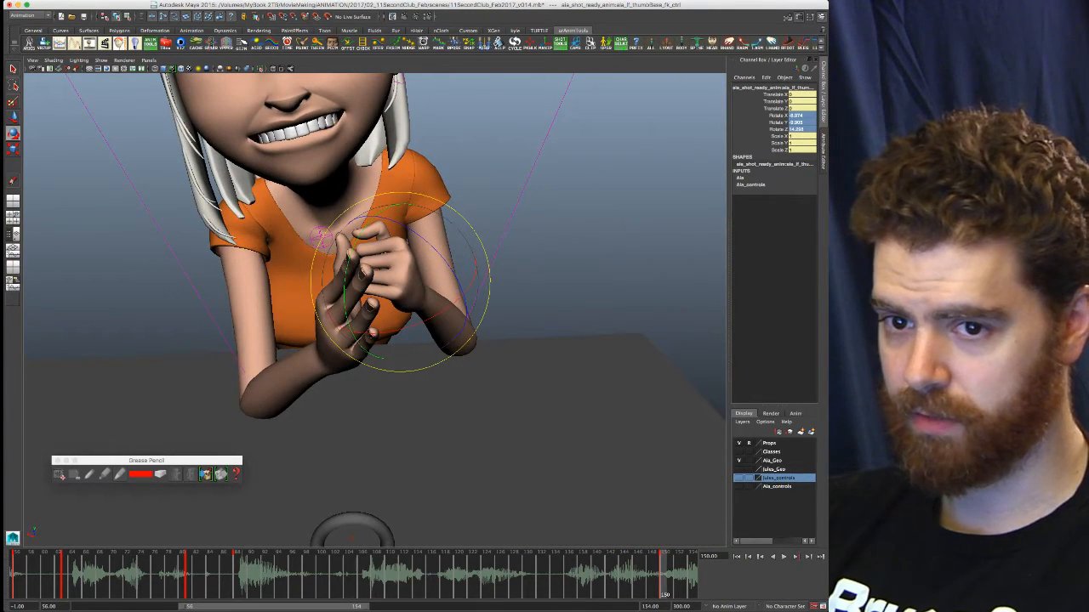
Reset the X, Y and Z rotations of the left thumb's tip and middle joints to 0
{"action": "key", "text": "Down"}
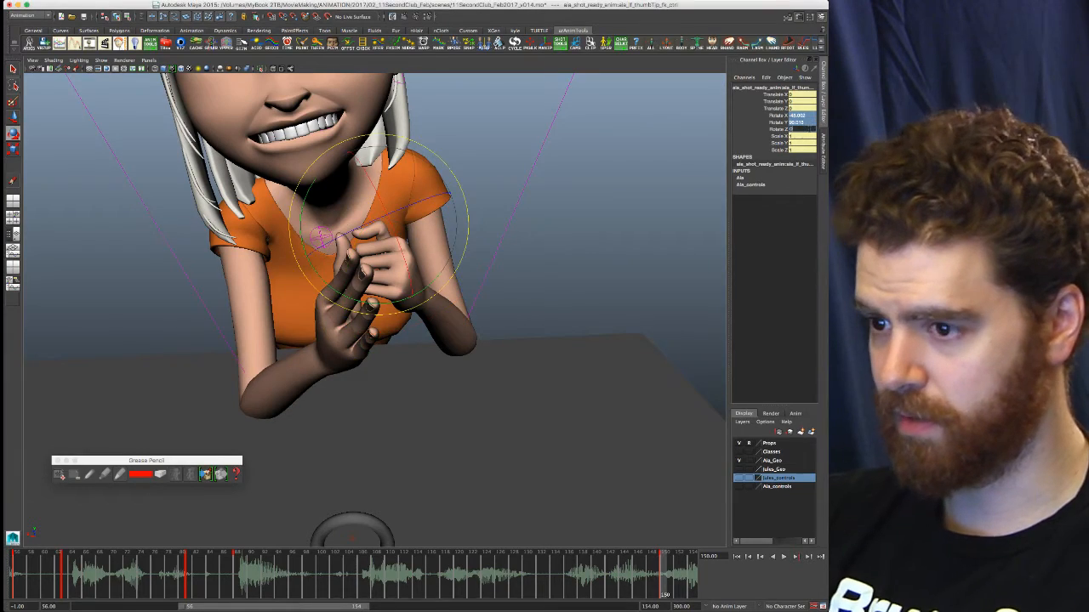
{"action": "left_click_drag", "start_coordinate": [357, 212], "coordinate": [329, 258], "text": "alt"}
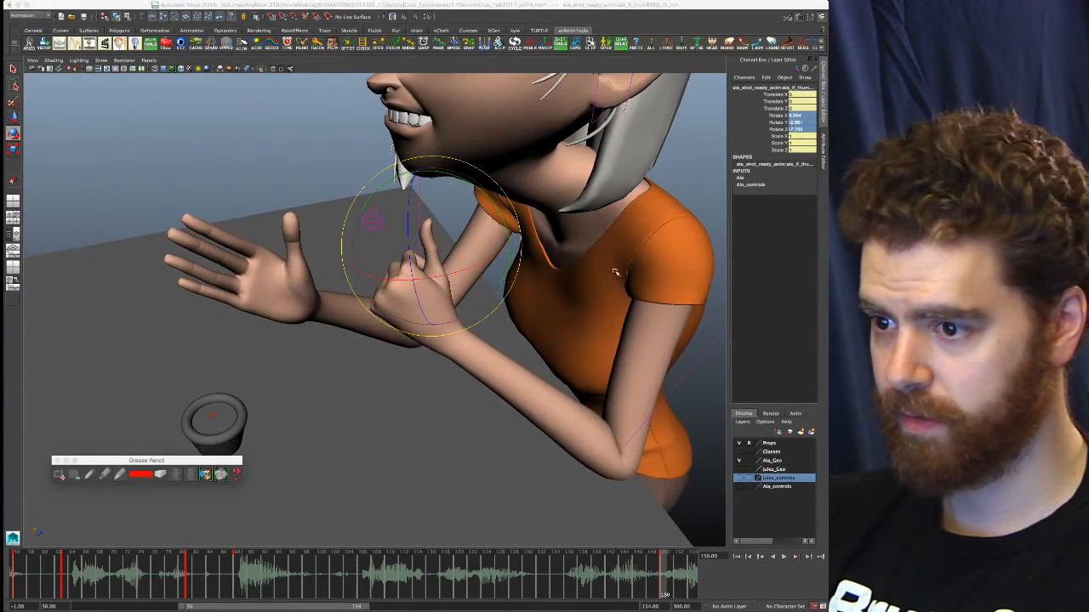
{"action": "key", "text": "Up"}
{"action": "left_click", "coordinate": [809, 129]}
{"action": "type", "text": "0"}
{"action": "key", "text": "Return"}
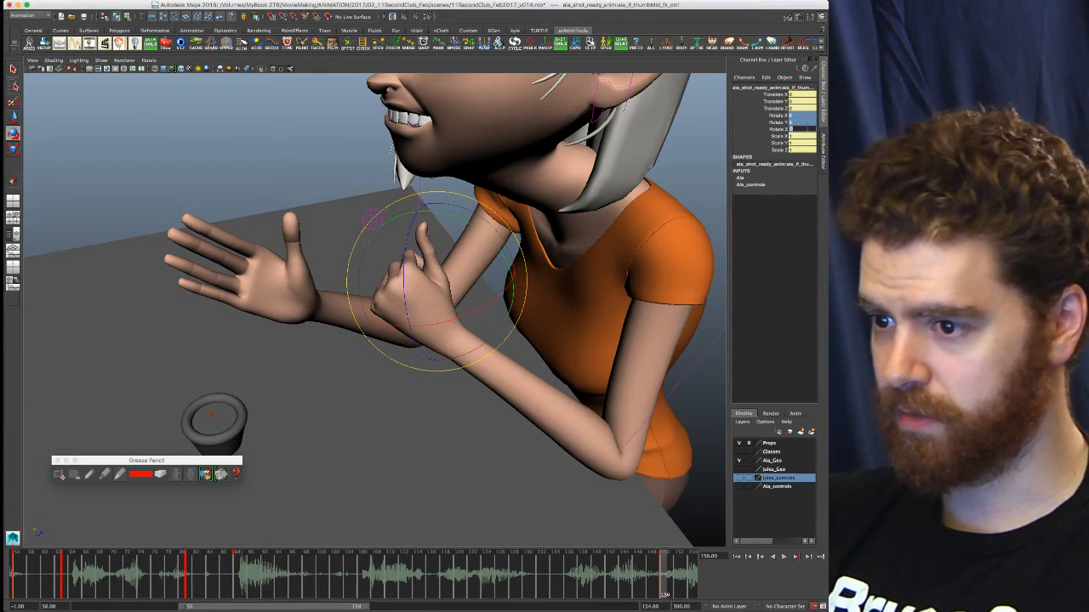
Bend the left thumb's tip joint in Y so it folds over toward the curled fingers
{"action": "left_click_drag", "start_coordinate": [572, 294], "coordinate": [152, 234], "text": "alt"}
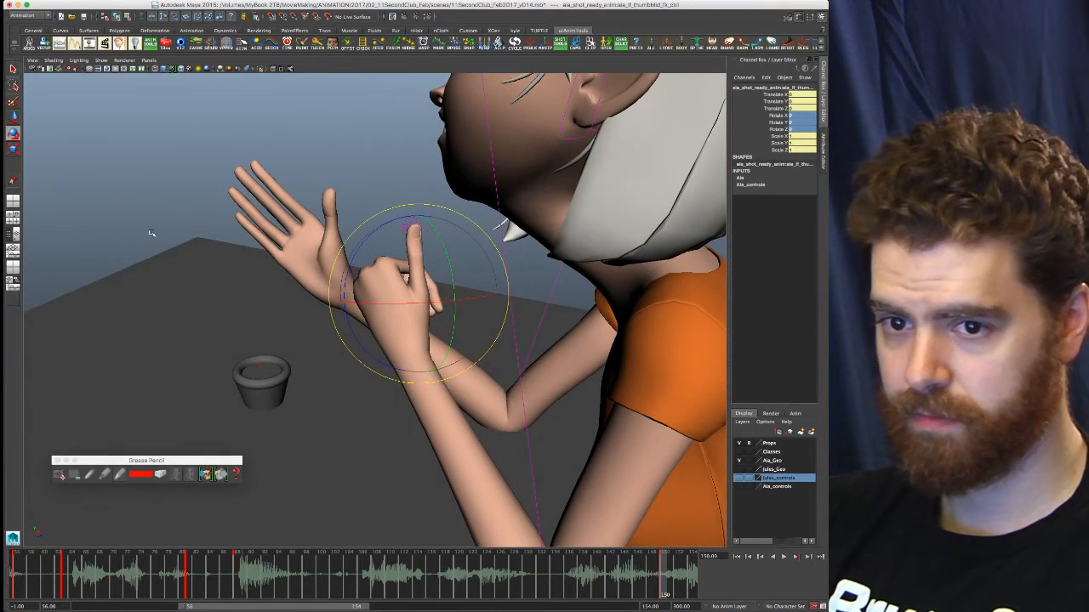
{"action": "key", "text": "Down"}
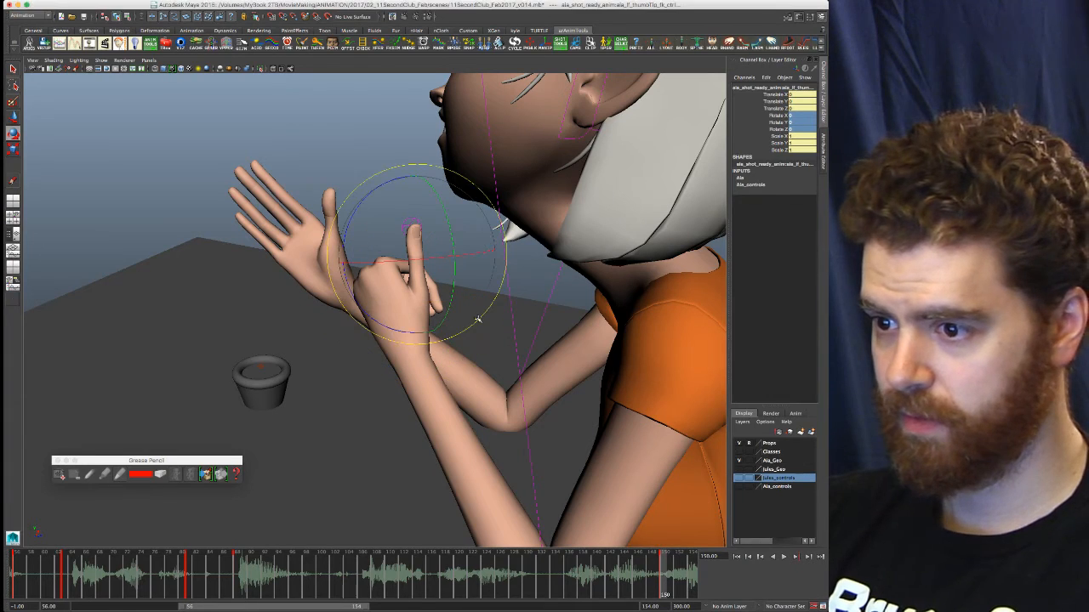
{"action": "left_click_drag", "start_coordinate": [454, 291], "coordinate": [440, 194]}
{"action": "left_click_drag", "start_coordinate": [366, 255], "coordinate": [385, 275], "text": "alt"}
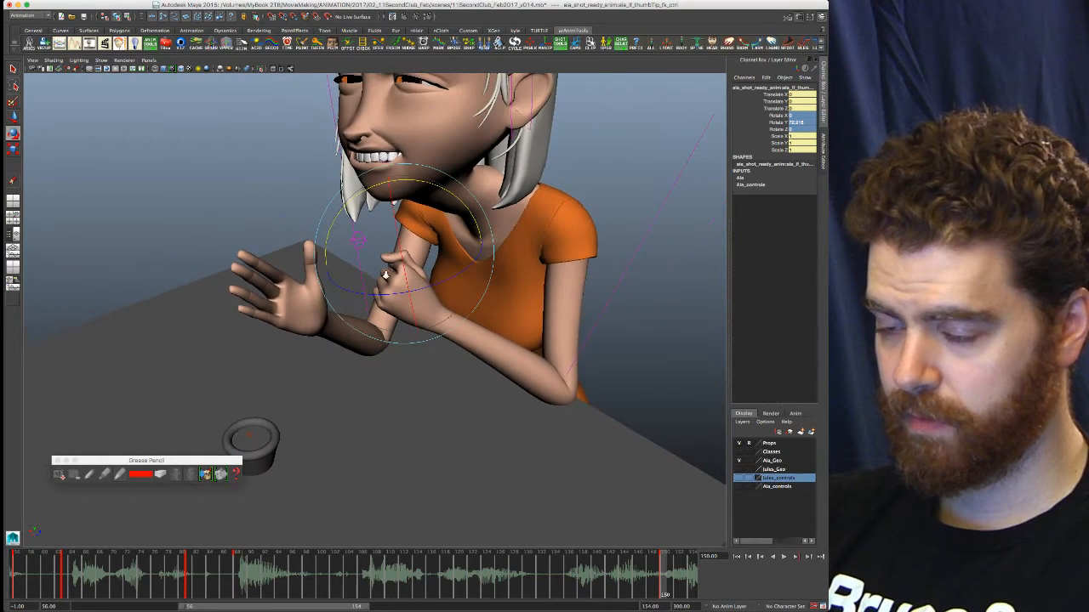
Check the clasped hands in the reference footage and rotate the left thumb's base to about 18 in Z in the shot camera view
{"action": "key", "text": "space"}
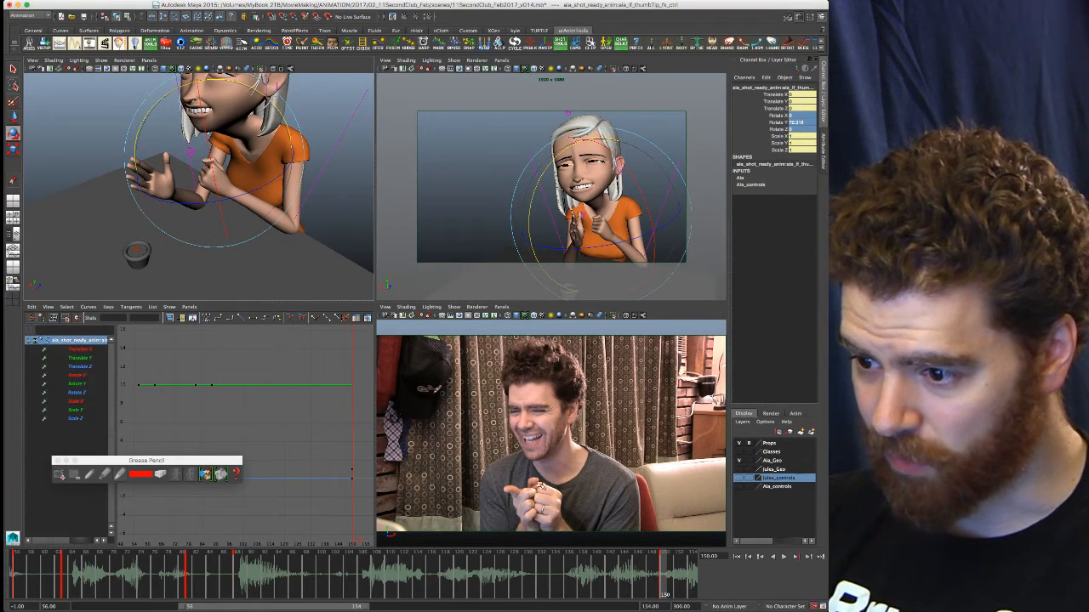
{"action": "key", "text": "space"}
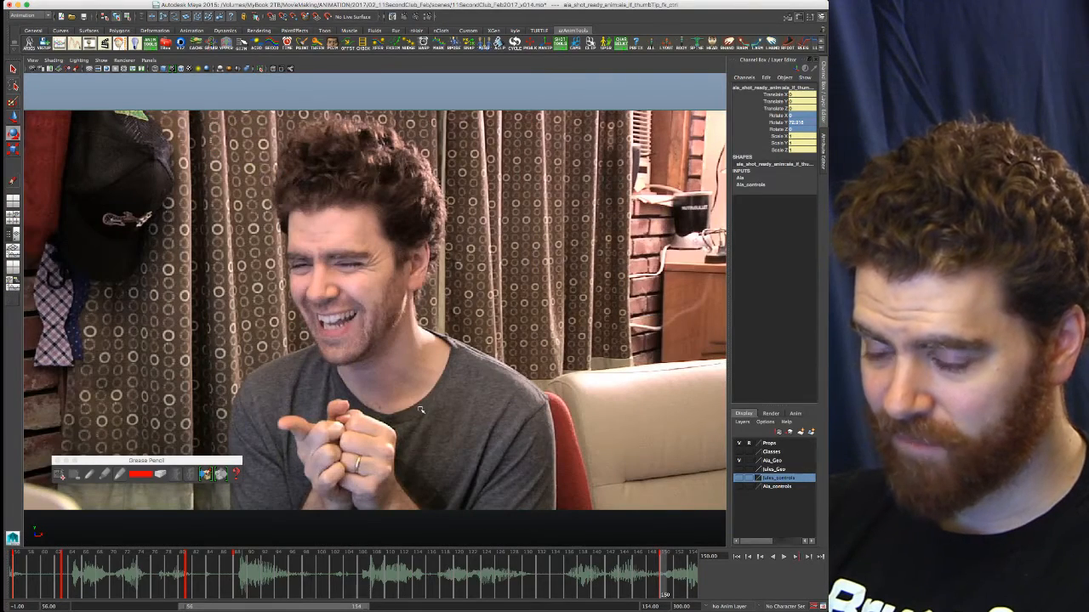
{"action": "key", "text": "space"}
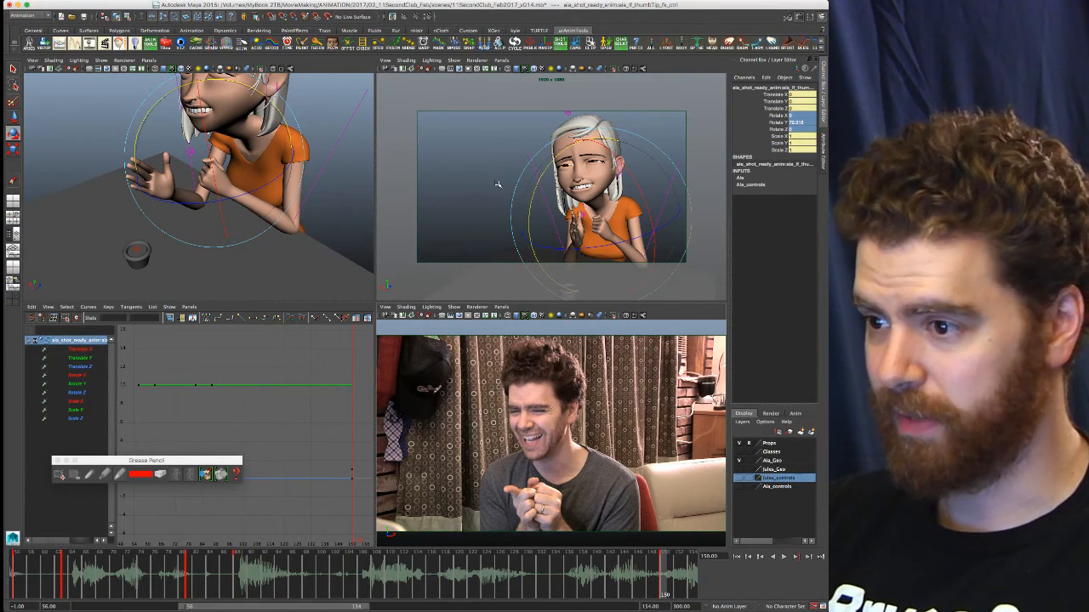
{"action": "key", "text": "space"}
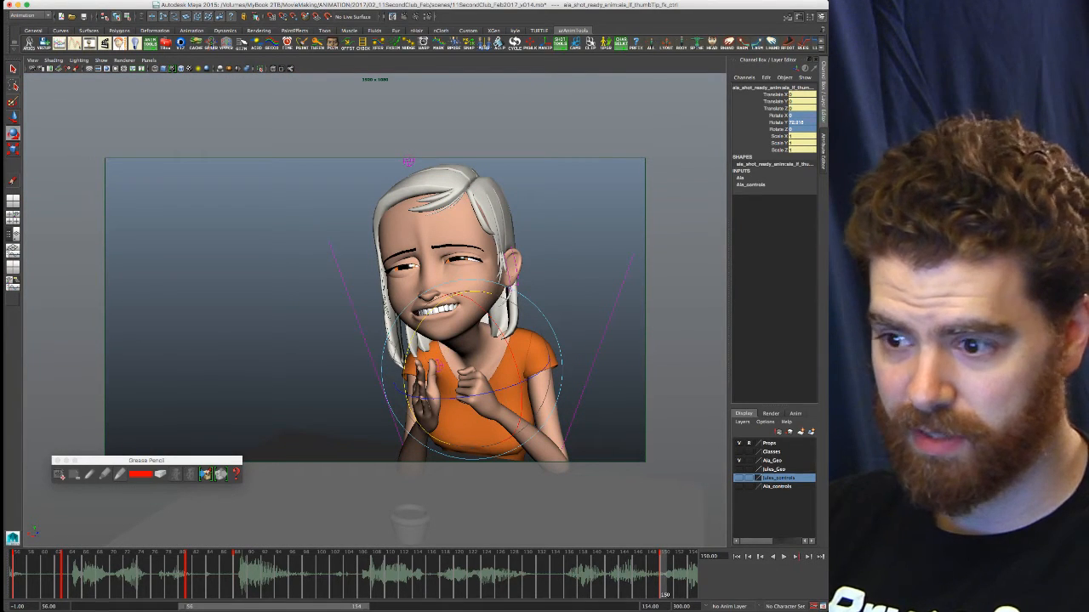
{"action": "left_click_drag", "start_coordinate": [459, 376], "coordinate": [456, 377]}
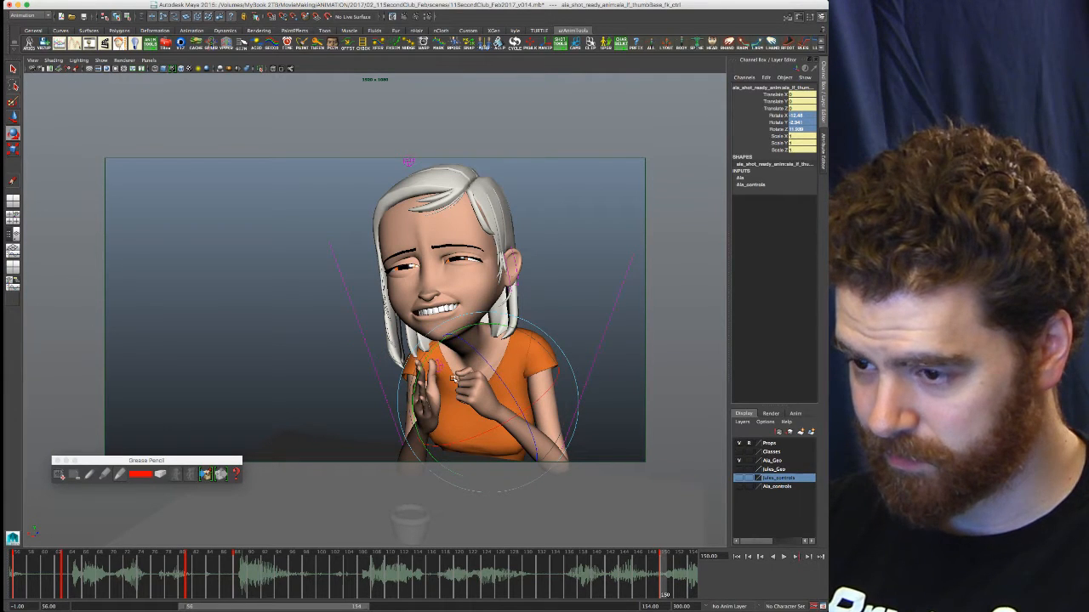
{"action": "left_click_drag", "start_coordinate": [486, 409], "coordinate": [505, 405]}
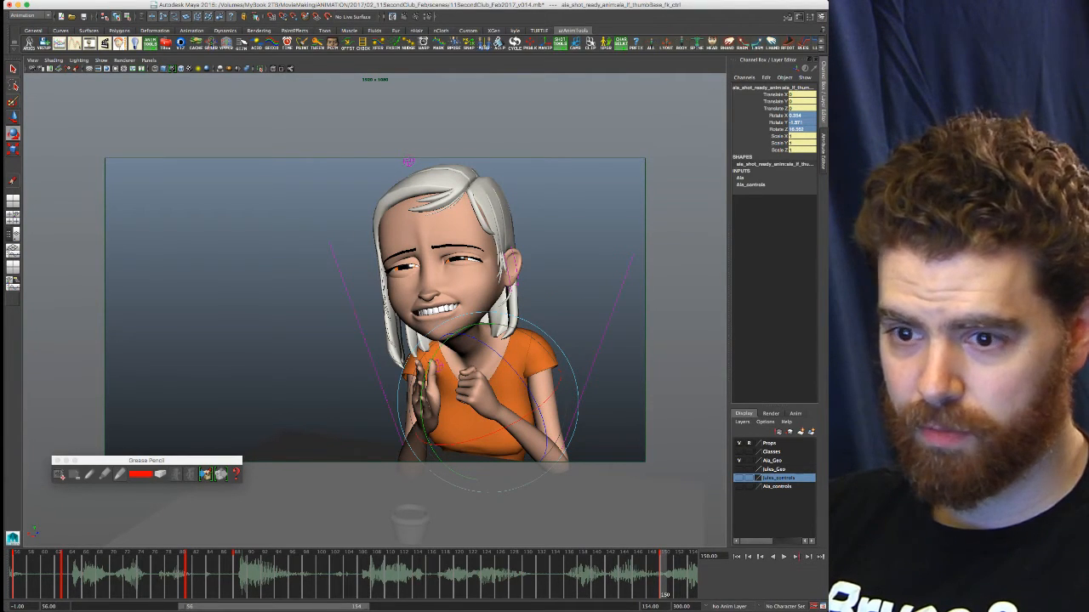
Fine-tune the base rotation of the left ring finger beside the pinky to refine the fist's silhouette in the shot camera view
{"action": "left_click", "coordinate": [478, 423]}
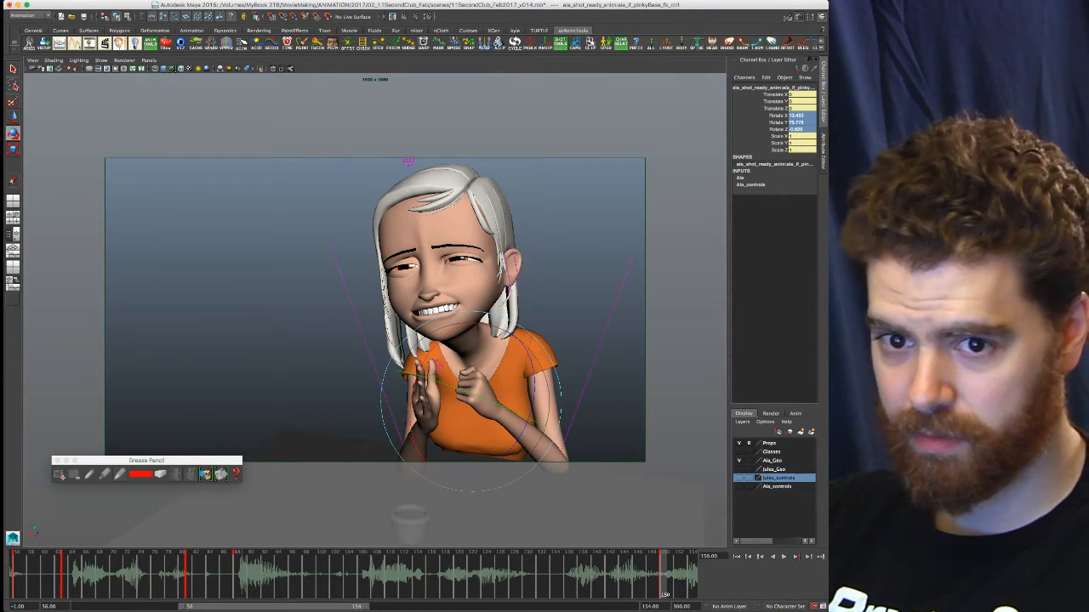
{"action": "left_click", "coordinate": [432, 415]}
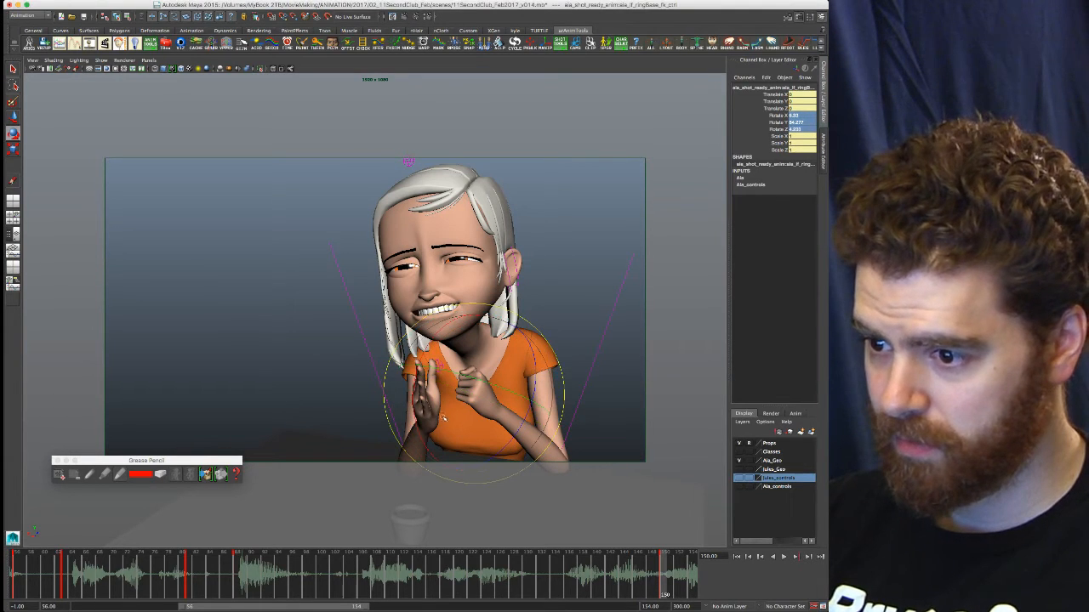
{"action": "left_click_drag", "start_coordinate": [432, 414], "coordinate": [429, 414]}
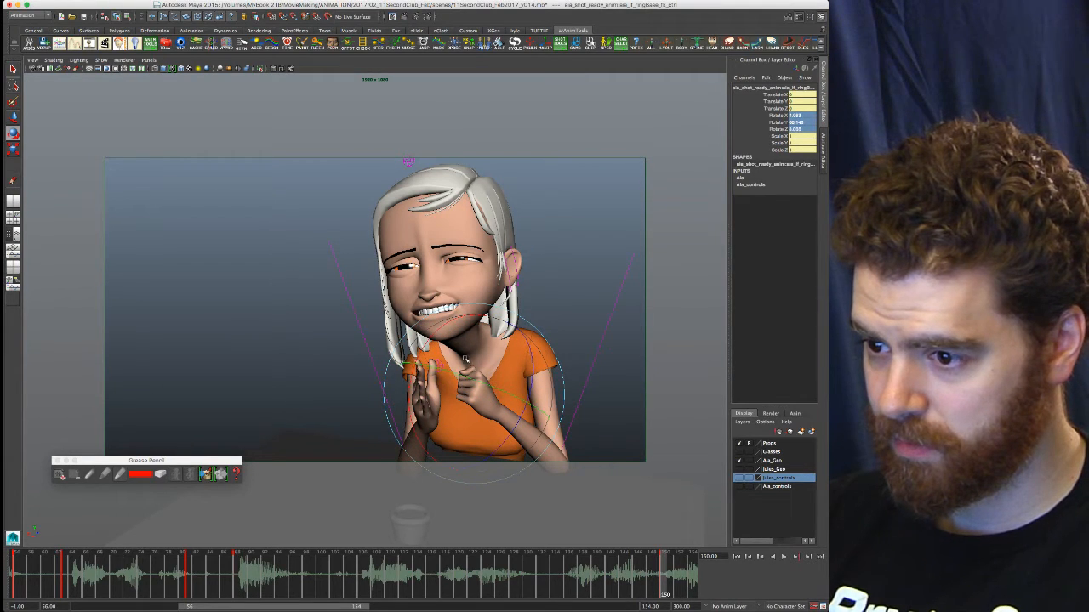
{"action": "left_click_drag", "start_coordinate": [464, 354], "coordinate": [467, 353]}
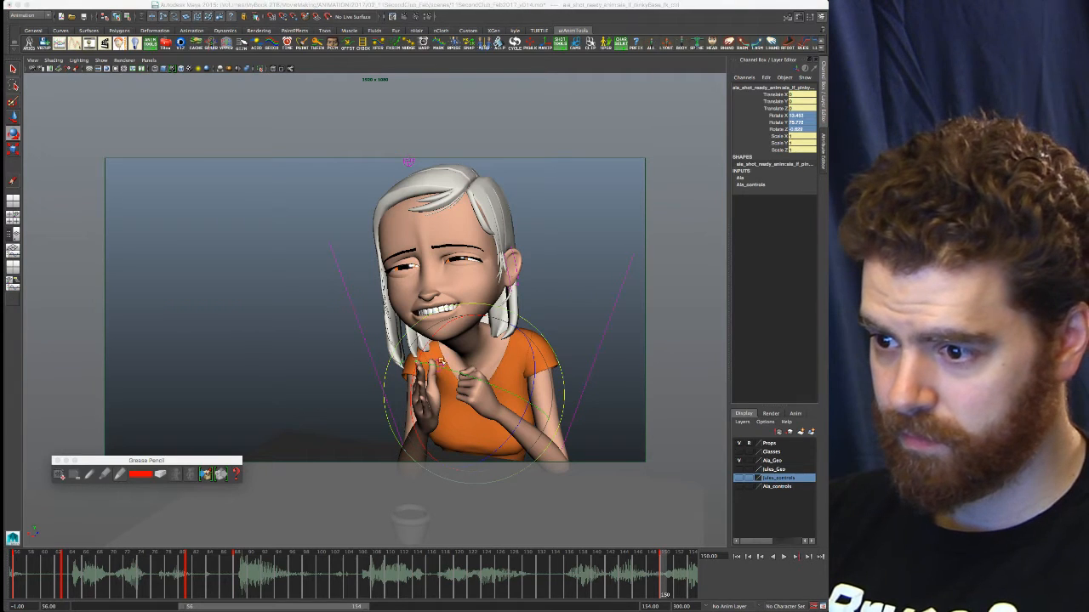
Try rotating the base joints of Ala's left pinky, ring, index and middle fingers at frame 150
{"action": "left_click_drag", "start_coordinate": [474, 366], "coordinate": [464, 364]}
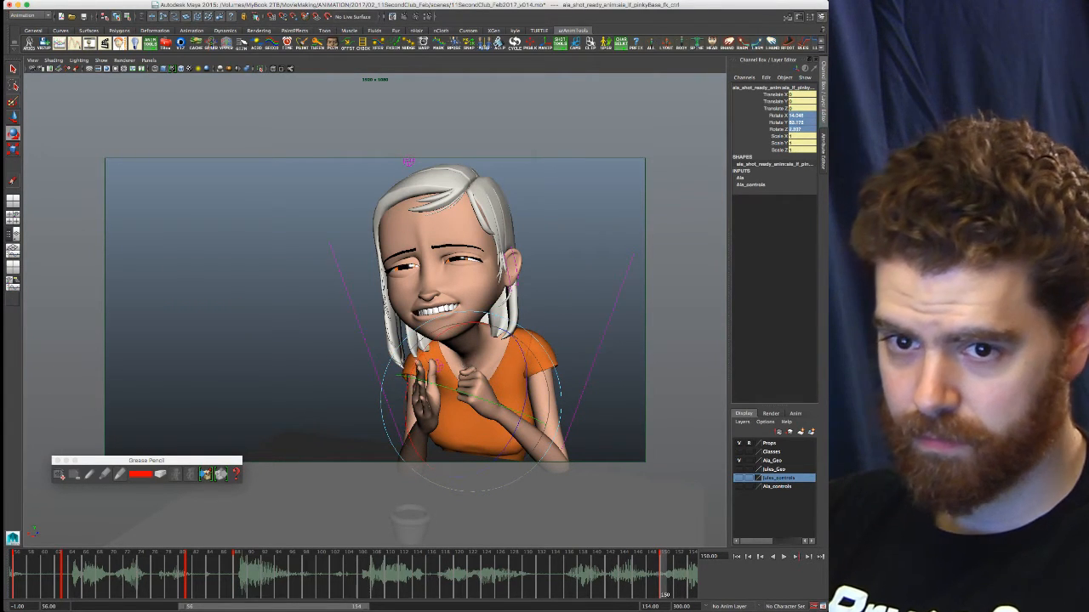
{"action": "left_click_drag", "start_coordinate": [469, 366], "coordinate": [463, 366]}
{"action": "left_click_drag", "start_coordinate": [485, 409], "coordinate": [487, 403]}
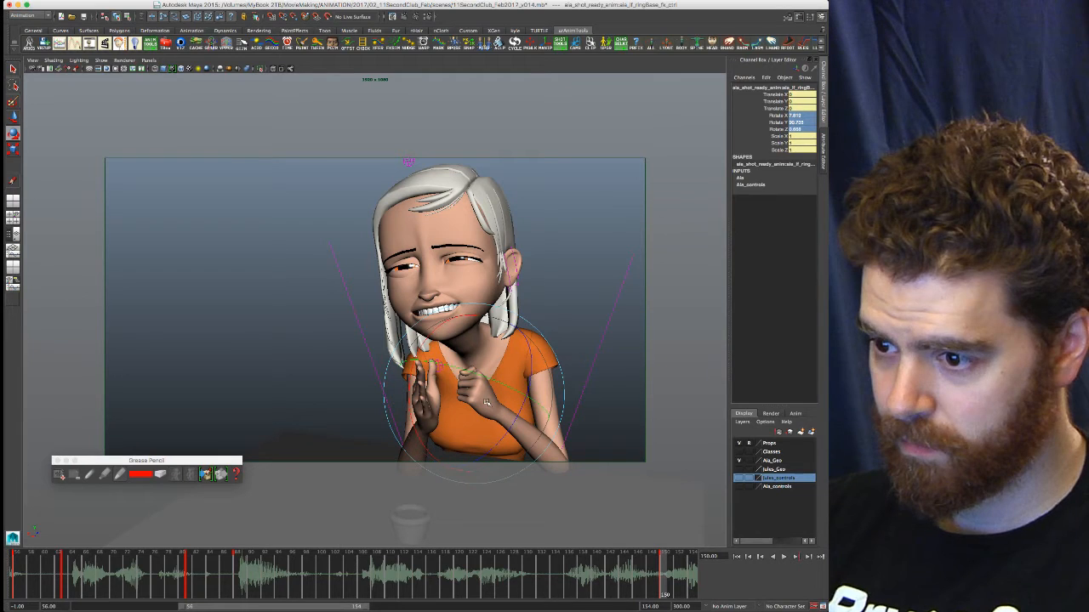
{"action": "left_click_drag", "start_coordinate": [488, 404], "coordinate": [491, 405]}
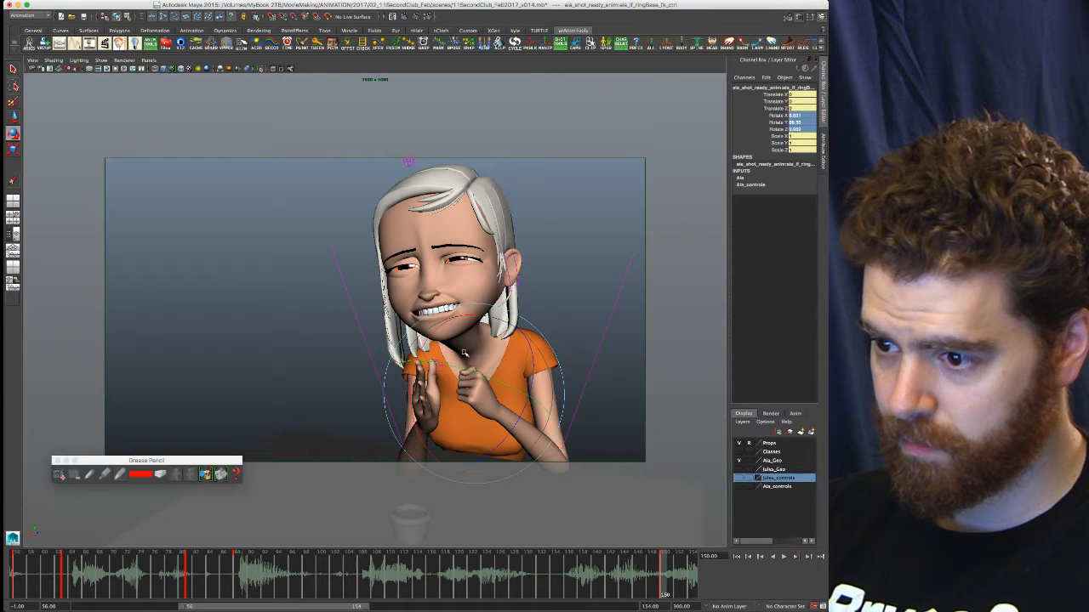
{"action": "left_click_drag", "start_coordinate": [404, 387], "coordinate": [402, 386]}
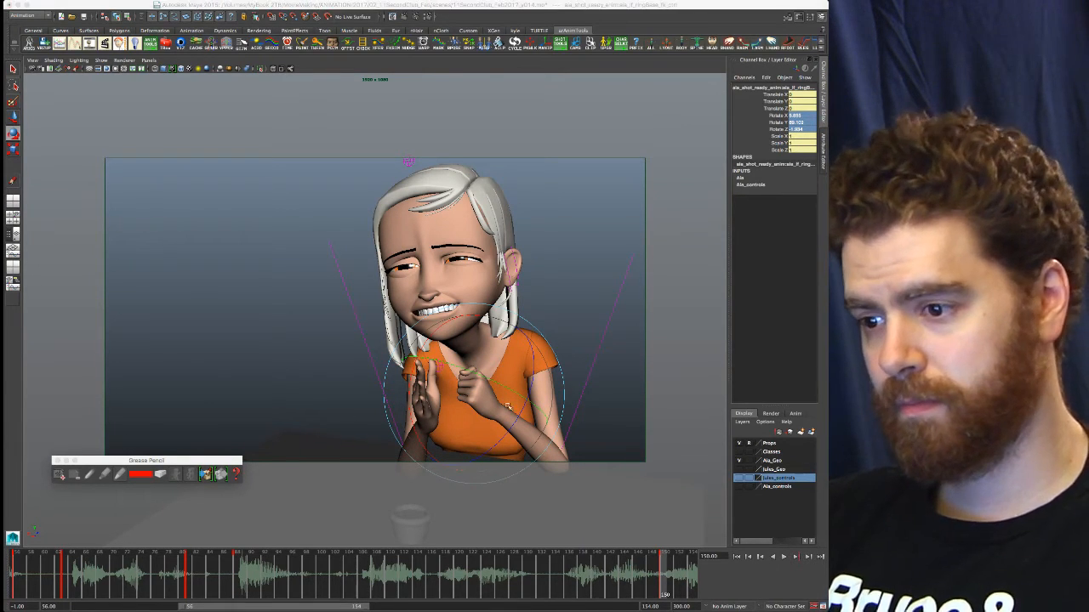
{"action": "left_click_drag", "start_coordinate": [485, 321], "coordinate": [488, 317]}
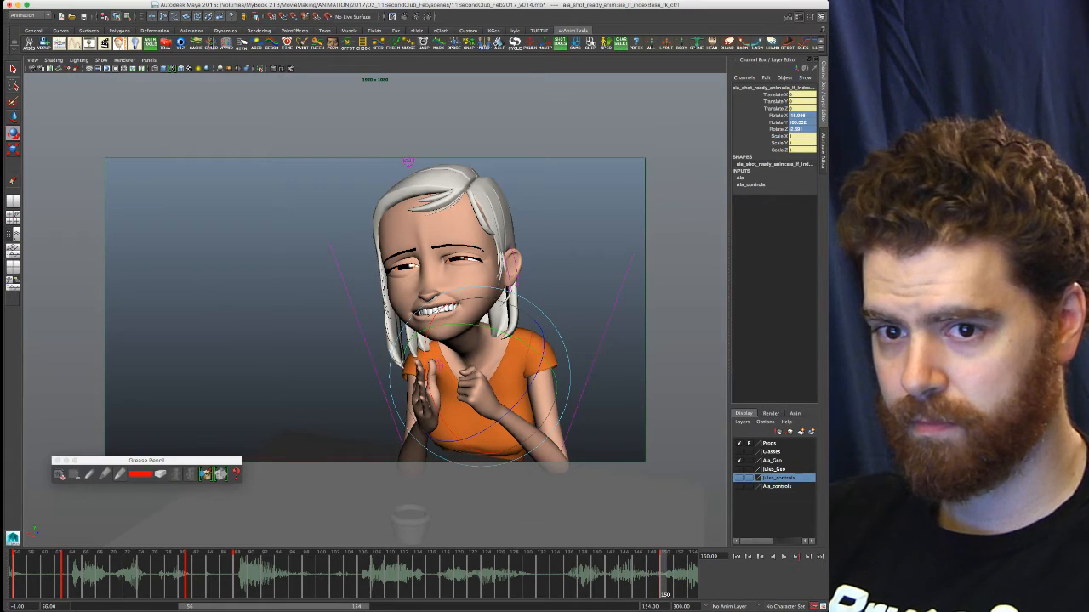
{"action": "left_click", "coordinate": [510, 367]}
{"action": "left_click_drag", "start_coordinate": [510, 368], "coordinate": [513, 367]}
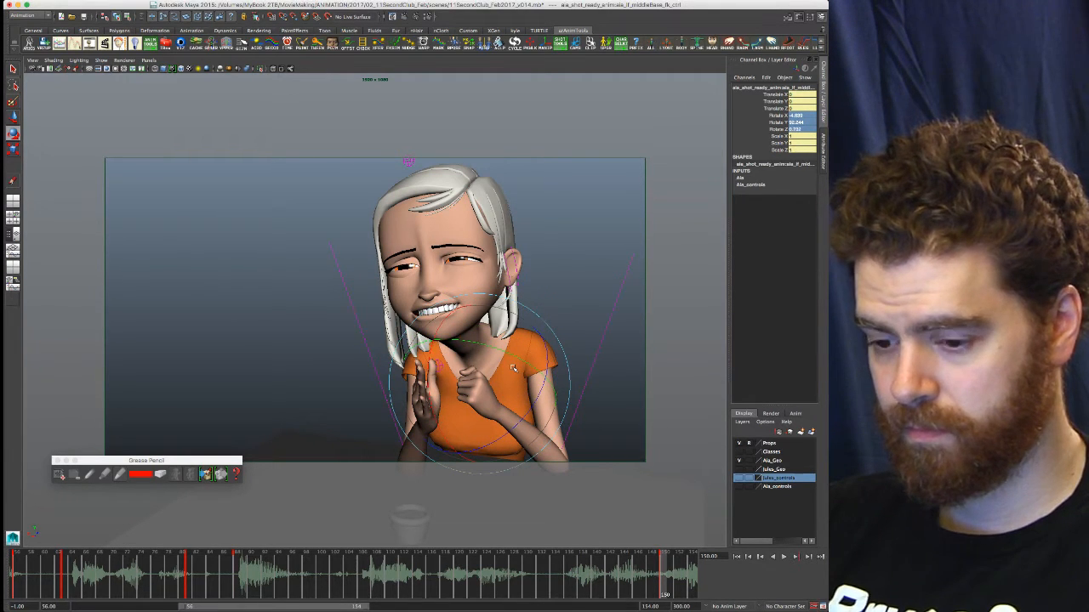
Undo the latest rotations of the left fingers' base joints
{"action": "left_click", "coordinate": [513, 368]}
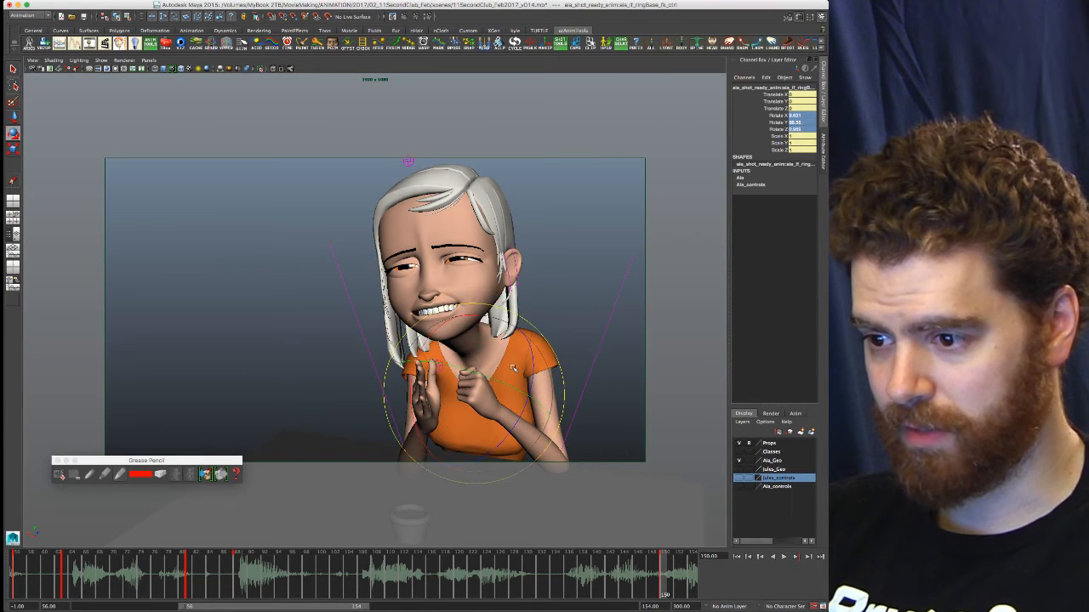
{"action": "left_click", "coordinate": [512, 368]}
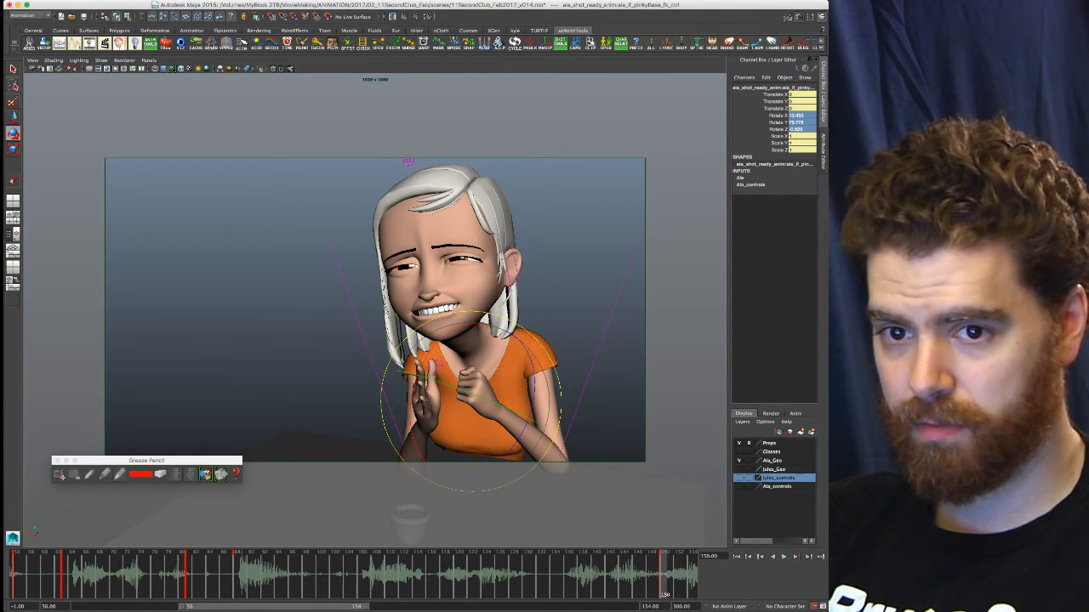
{"action": "left_click", "coordinate": [489, 368]}
Rotate the middle joints of the left index, middle and pinky fingers to refine the curled fist
{"action": "left_click_drag", "start_coordinate": [500, 347], "coordinate": [530, 365]}
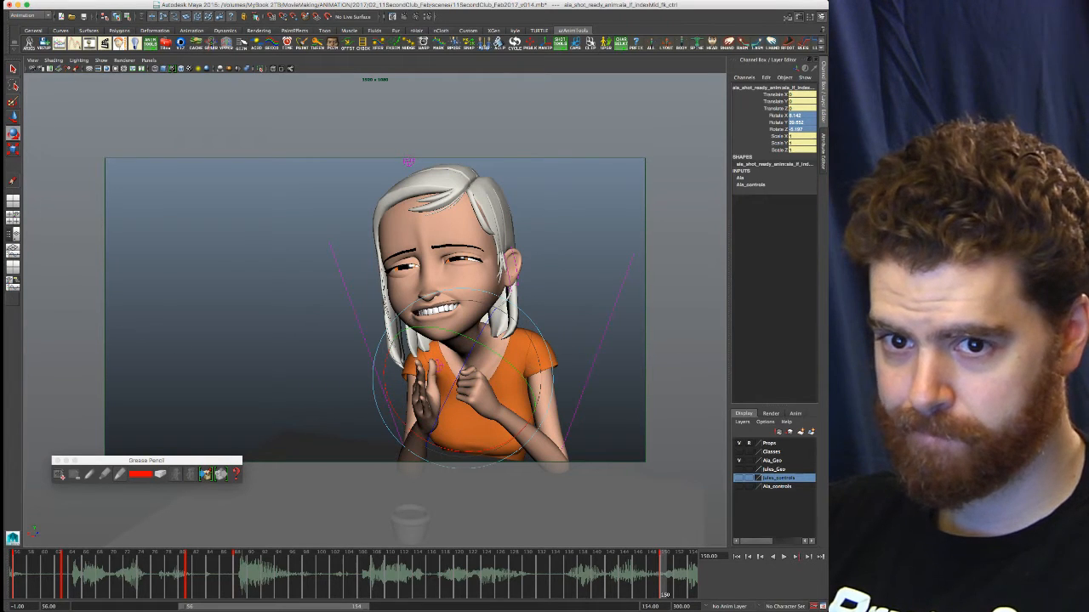
{"action": "left_click_drag", "start_coordinate": [505, 391], "coordinate": [519, 391]}
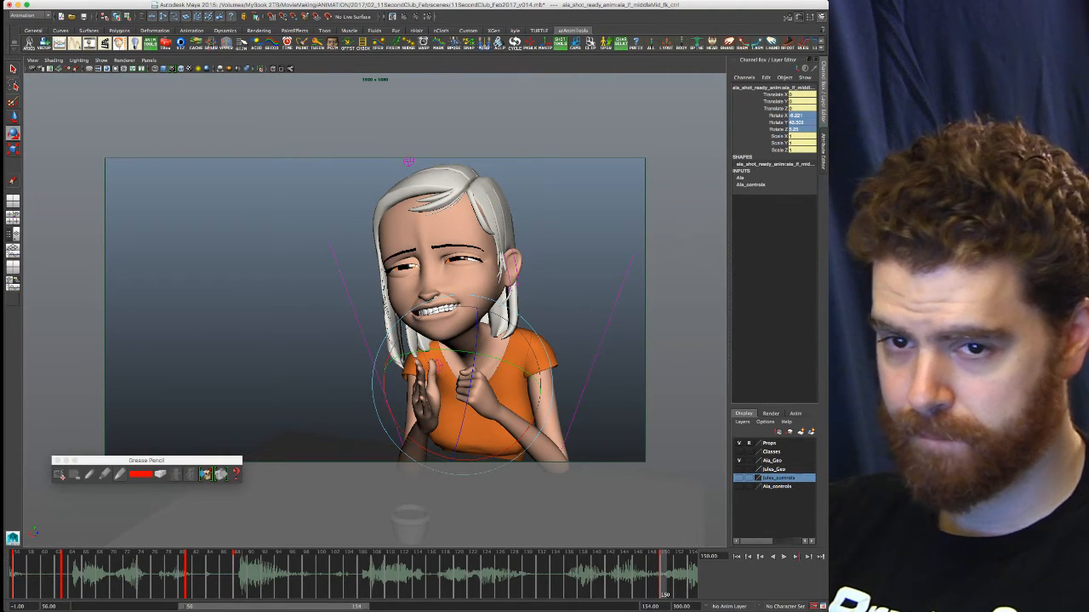
{"action": "left_click_drag", "start_coordinate": [497, 383], "coordinate": [509, 384]}
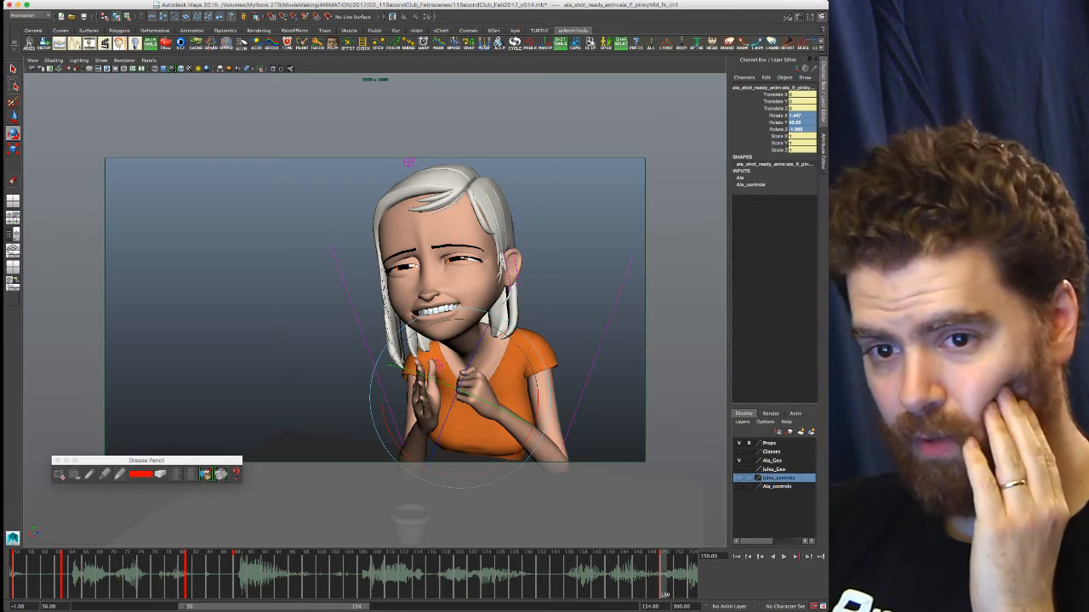
{"action": "left_click_drag", "start_coordinate": [497, 400], "coordinate": [553, 422]}
Adjust the left index finger's cup control and rotate the left arm IK control to angle the fist
{"action": "left_click_drag", "start_coordinate": [528, 386], "coordinate": [532, 385]}
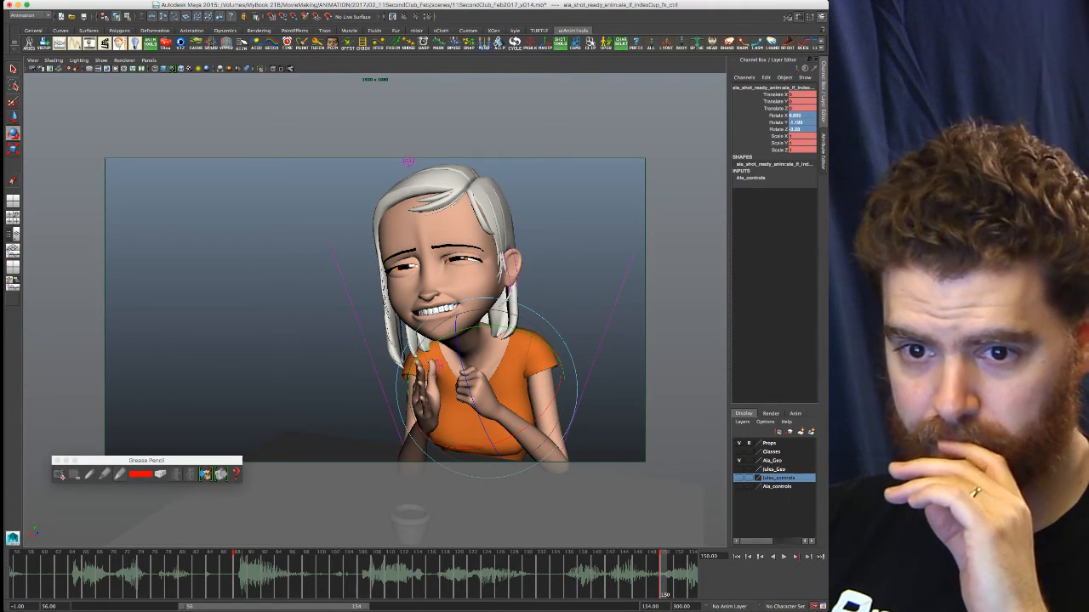
{"action": "left_click", "coordinate": [405, 399]}
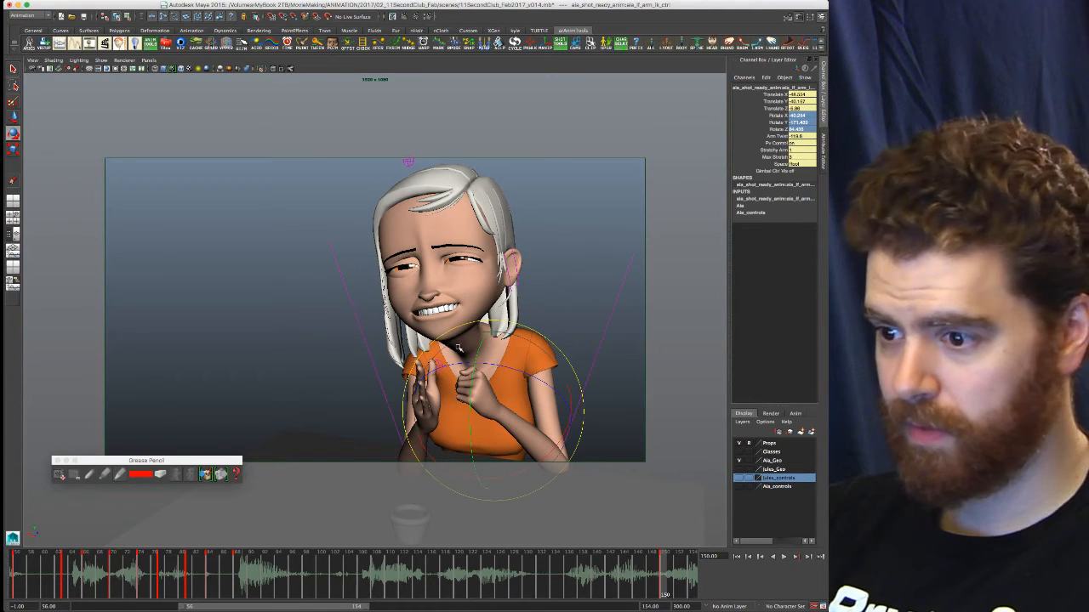
{"action": "left_click_drag", "start_coordinate": [515, 393], "coordinate": [503, 442]}
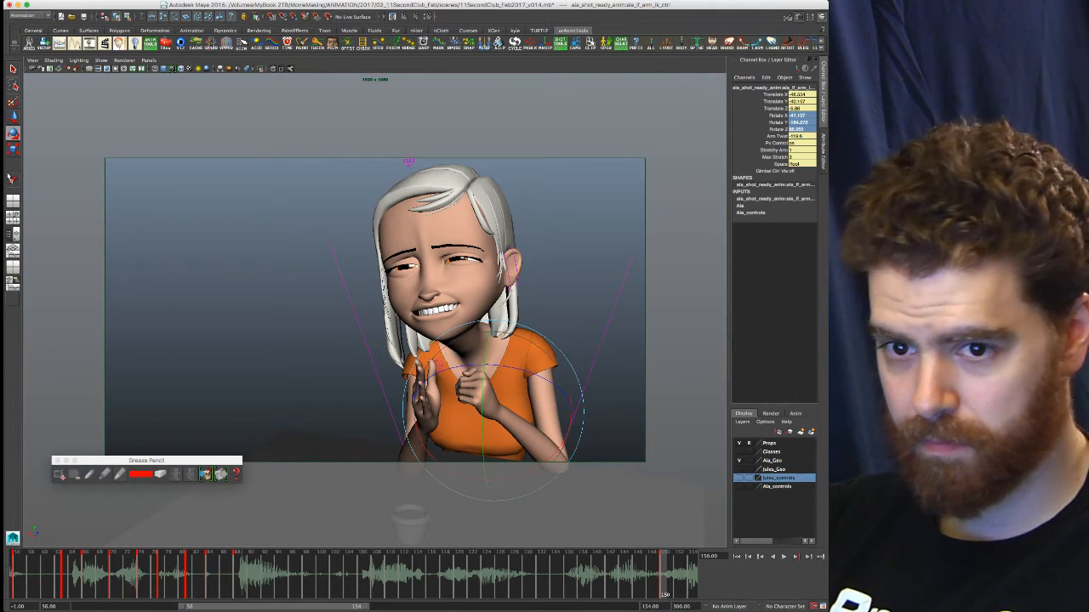
Refine the fist by rotating the middle joints of the left middle and index fingers and the left pinky's base joint
{"action": "left_click", "coordinate": [458, 340]}
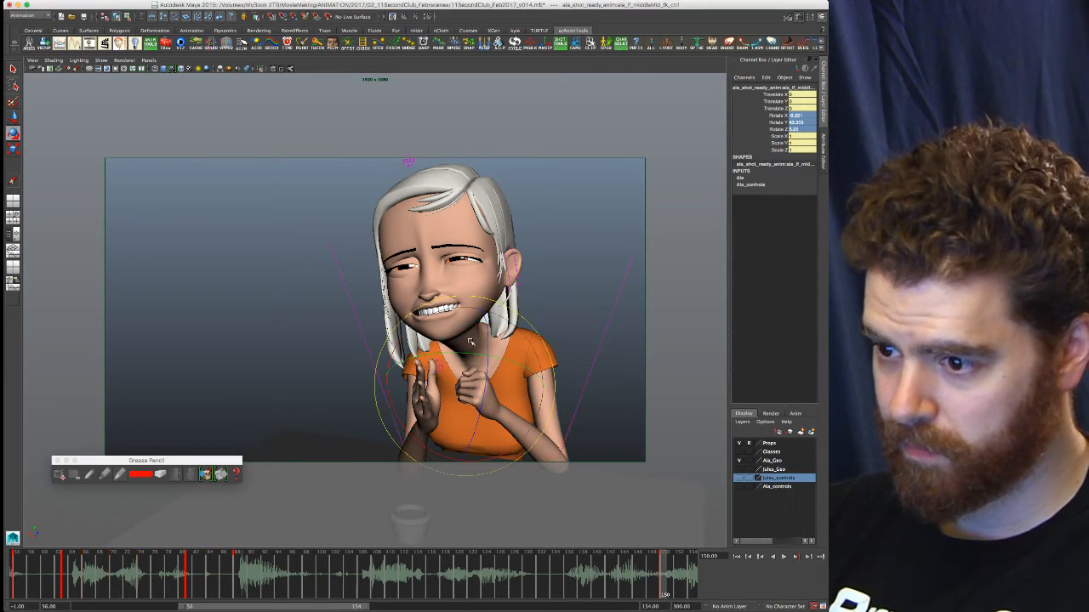
{"action": "left_click_drag", "start_coordinate": [458, 341], "coordinate": [461, 342]}
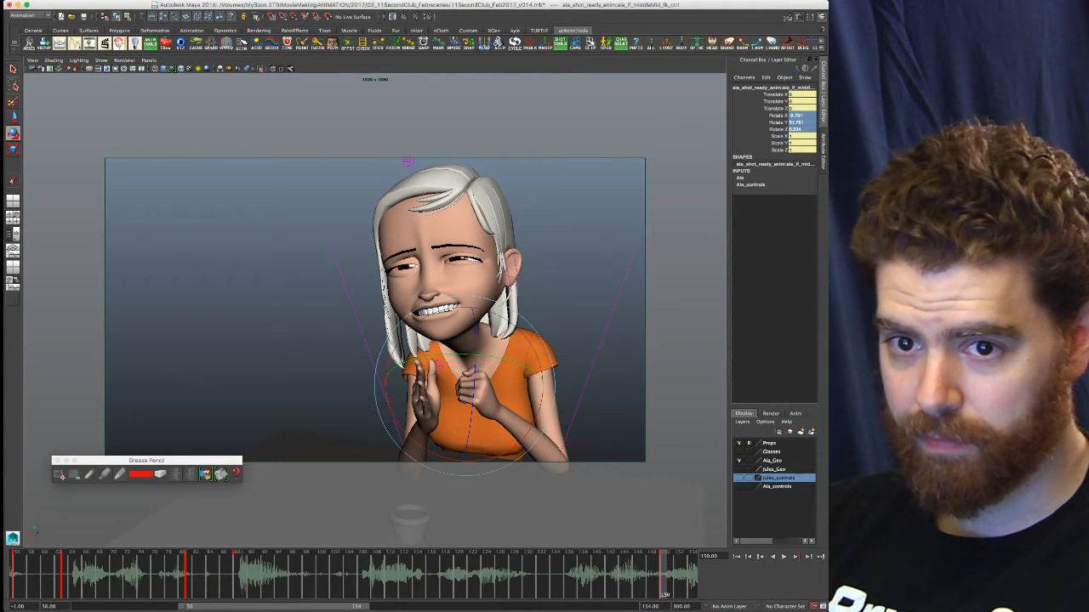
{"action": "left_click", "coordinate": [459, 321]}
{"action": "left_click_drag", "start_coordinate": [457, 320], "coordinate": [452, 321]}
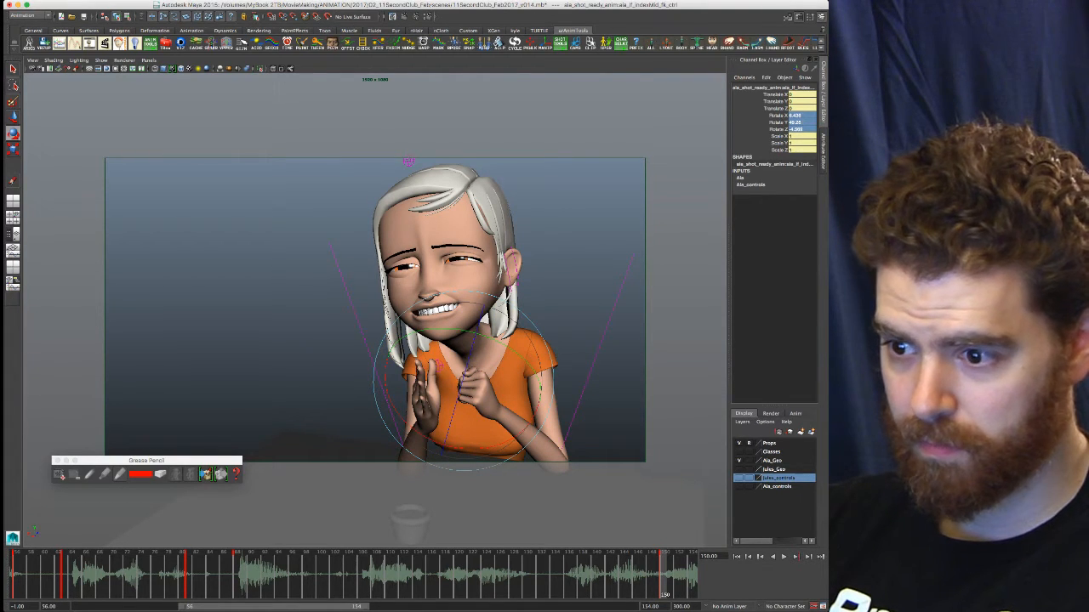
{"action": "left_click", "coordinate": [475, 342]}
{"action": "left_click_drag", "start_coordinate": [493, 358], "coordinate": [480, 360]}
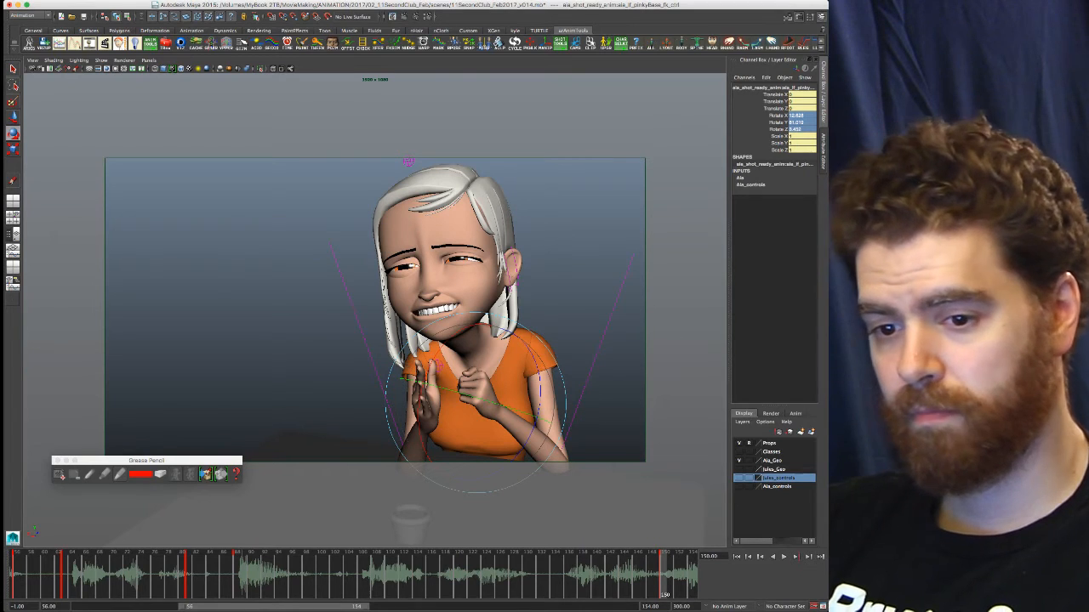
Move the right arm IK control inward so the open right hand meets the left fist
{"action": "key", "text": "space"}
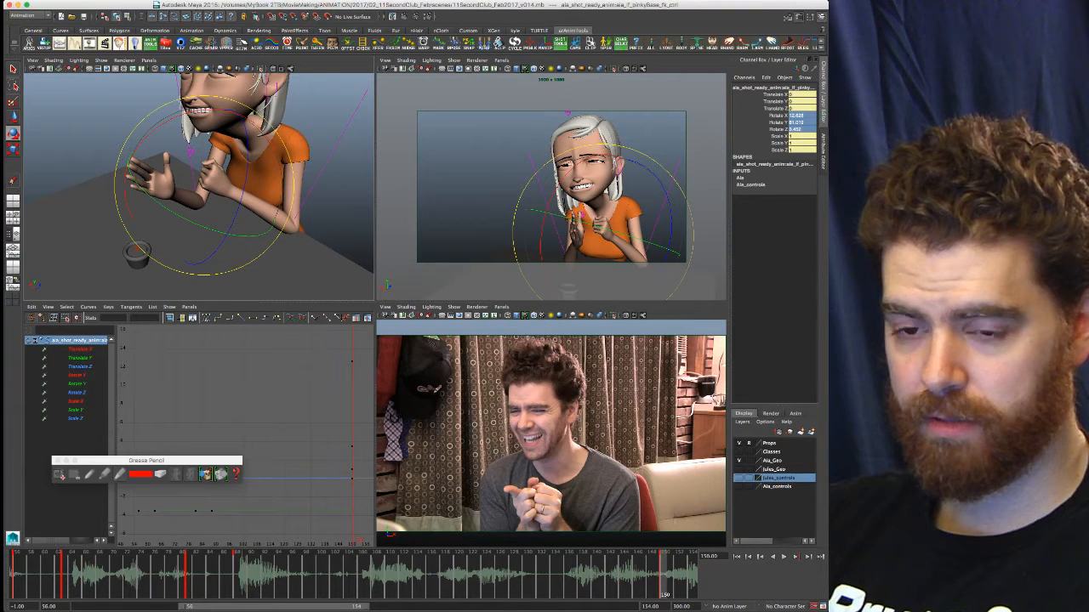
{"action": "left_click", "coordinate": [592, 244]}
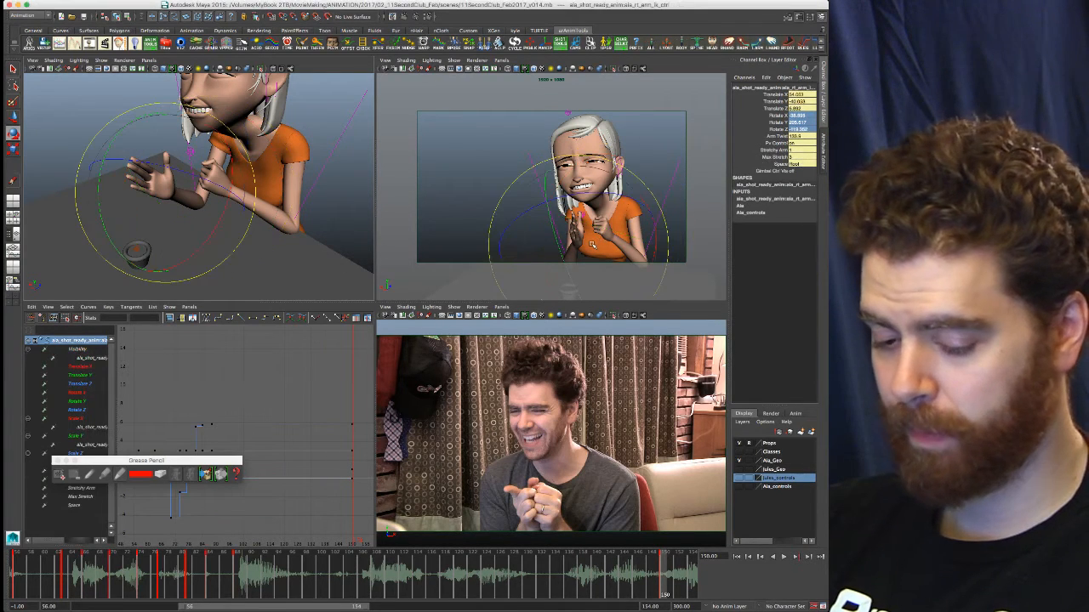
{"action": "key", "text": "q"}
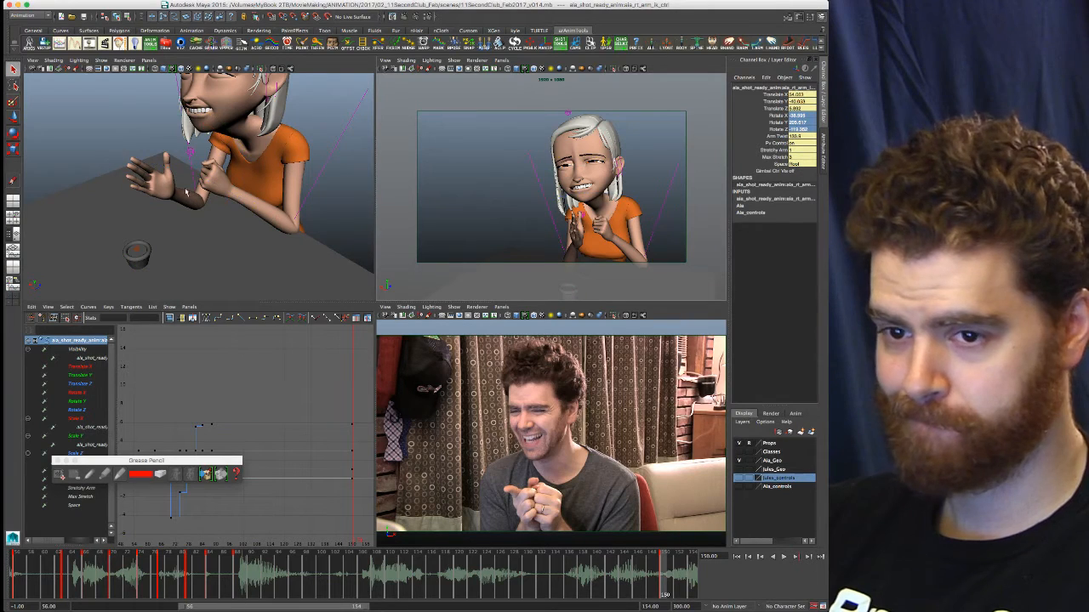
{"action": "key", "text": "e"}
{"action": "key", "text": "w"}
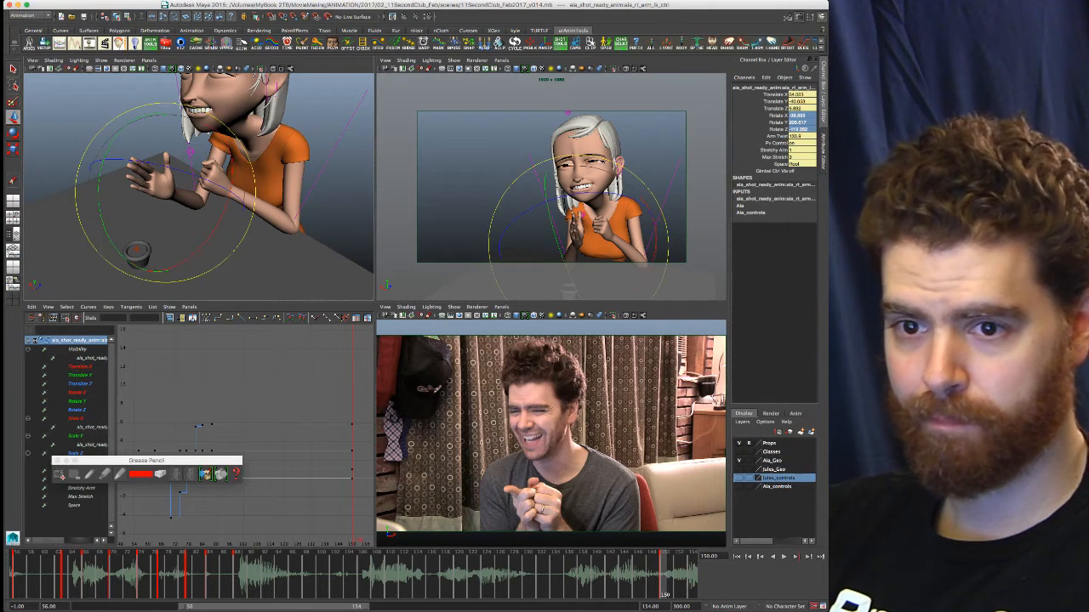
{"action": "left_click", "coordinate": [578, 225]}
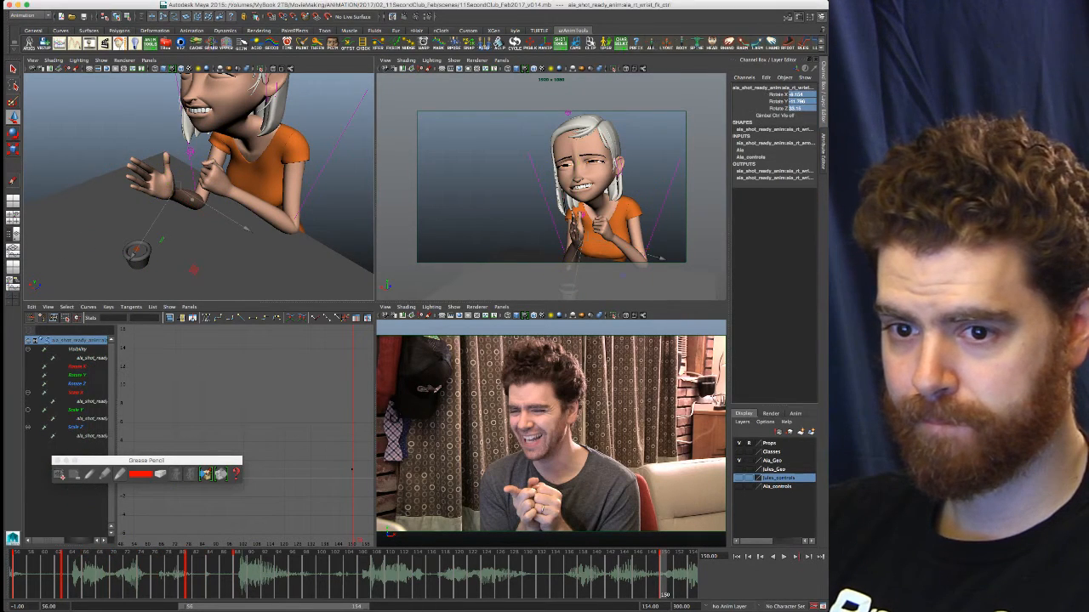
{"action": "key", "text": "ctrl+z"}
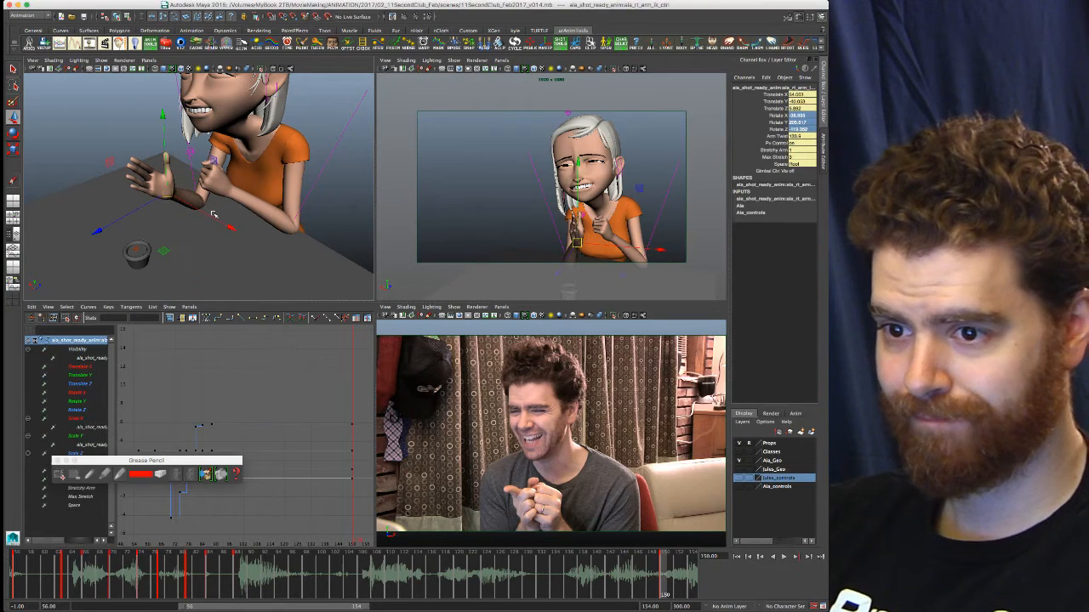
{"action": "left_click_drag", "start_coordinate": [99, 234], "coordinate": [279, 186]}
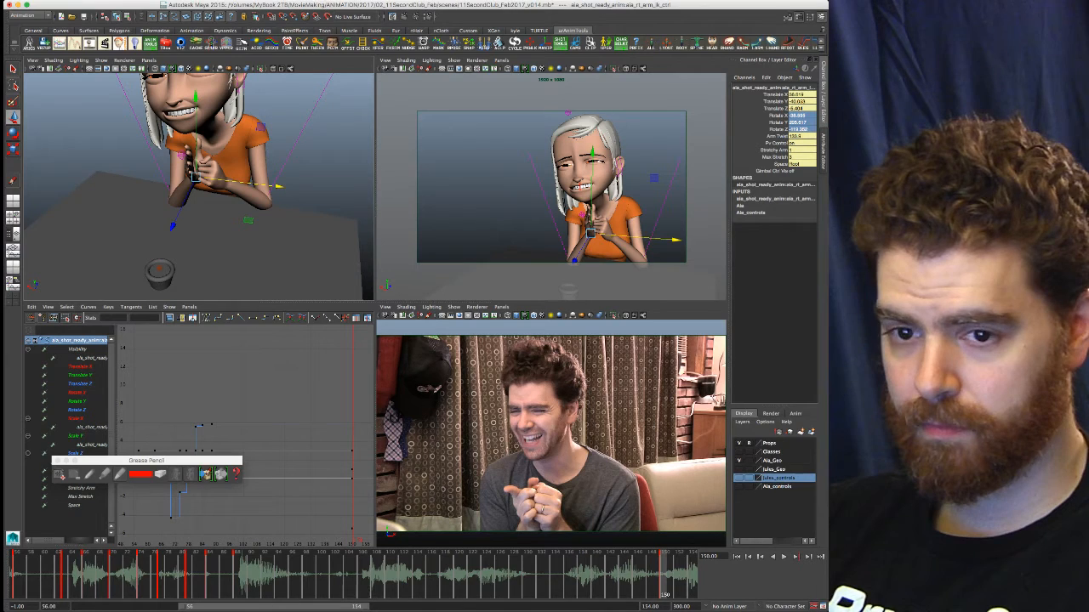
Reposition the left and right arm IK controls, moving the hands closer to the chest and slightly higher
{"action": "left_click", "coordinate": [223, 182], "text": "shift"}
{"action": "left_click_drag", "start_coordinate": [223, 182], "coordinate": [221, 193]}
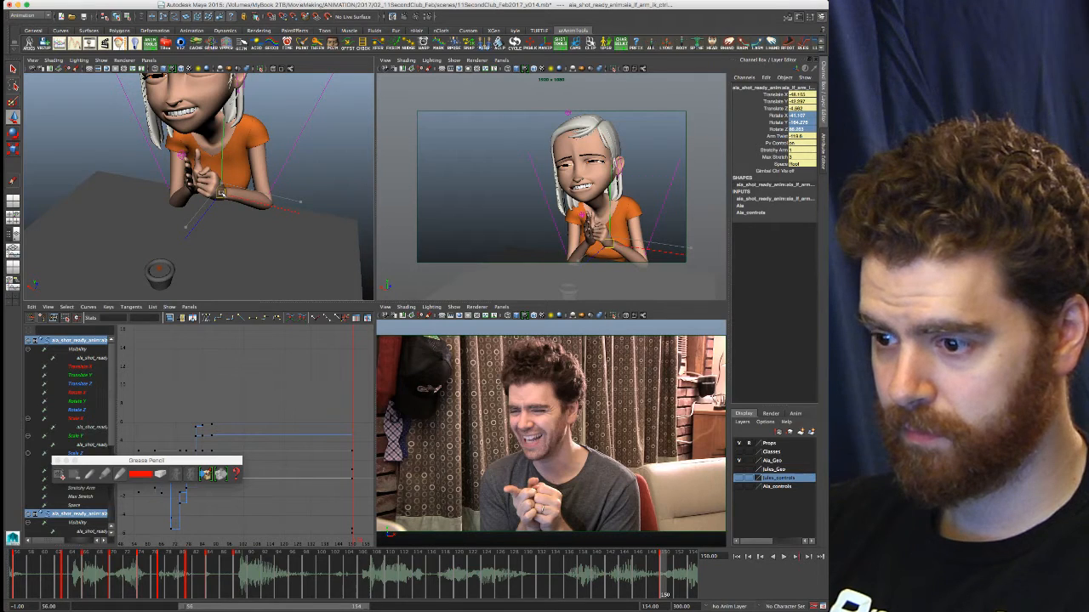
{"action": "left_click_drag", "start_coordinate": [184, 241], "coordinate": [190, 228]}
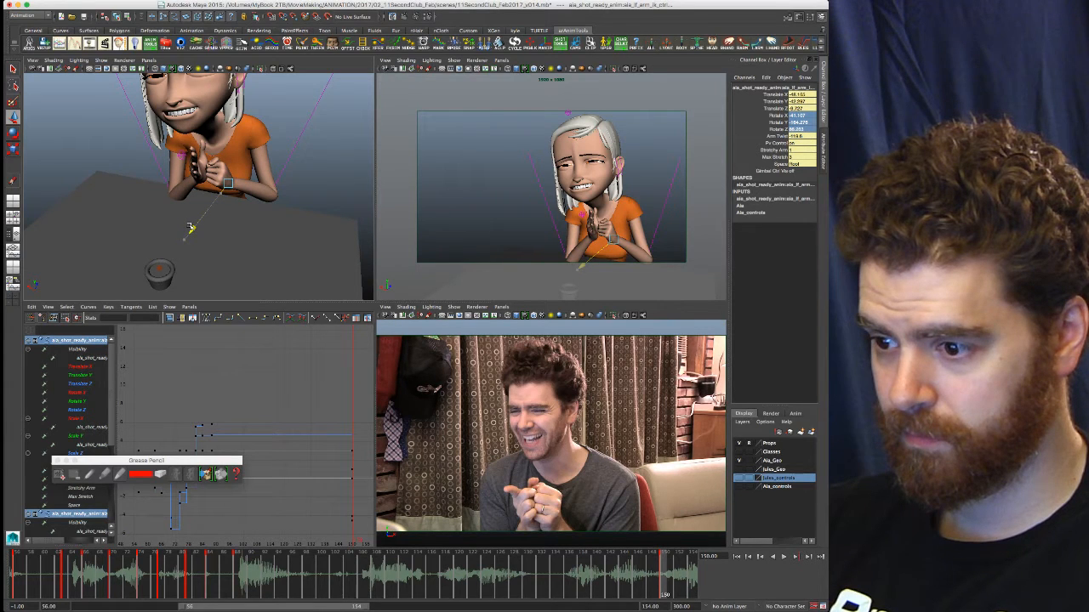
{"action": "left_click_drag", "start_coordinate": [191, 228], "coordinate": [186, 229]}
{"action": "left_click_drag", "start_coordinate": [231, 109], "coordinate": [230, 96]}
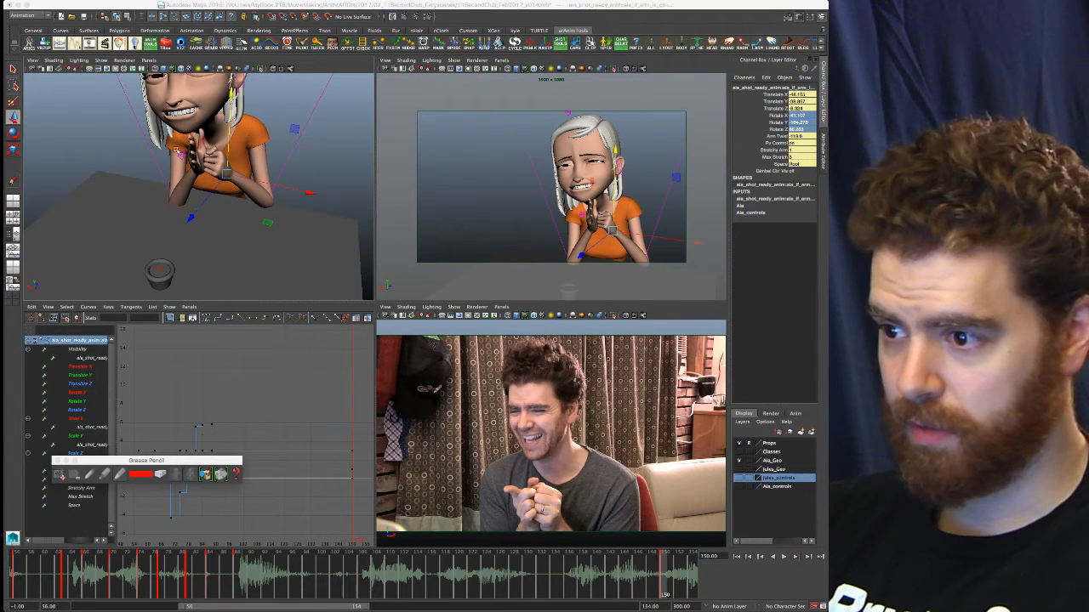
Fine-tune the right hand's height and shift the left fist up and inward against the right palm
{"action": "left_click_drag", "start_coordinate": [594, 144], "coordinate": [593, 148]}
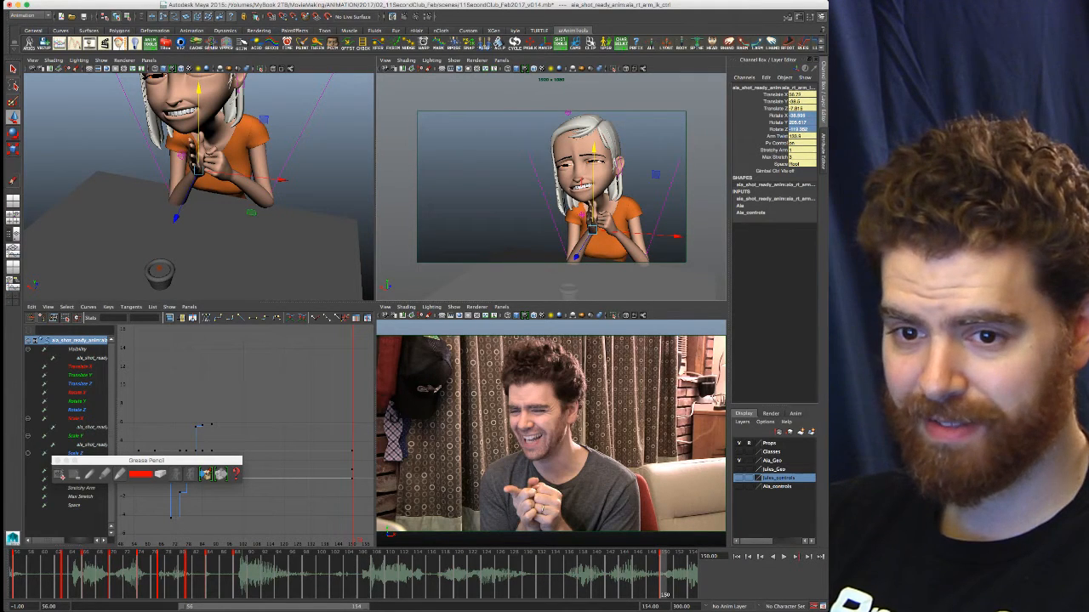
{"action": "left_click", "coordinate": [59, 213]}
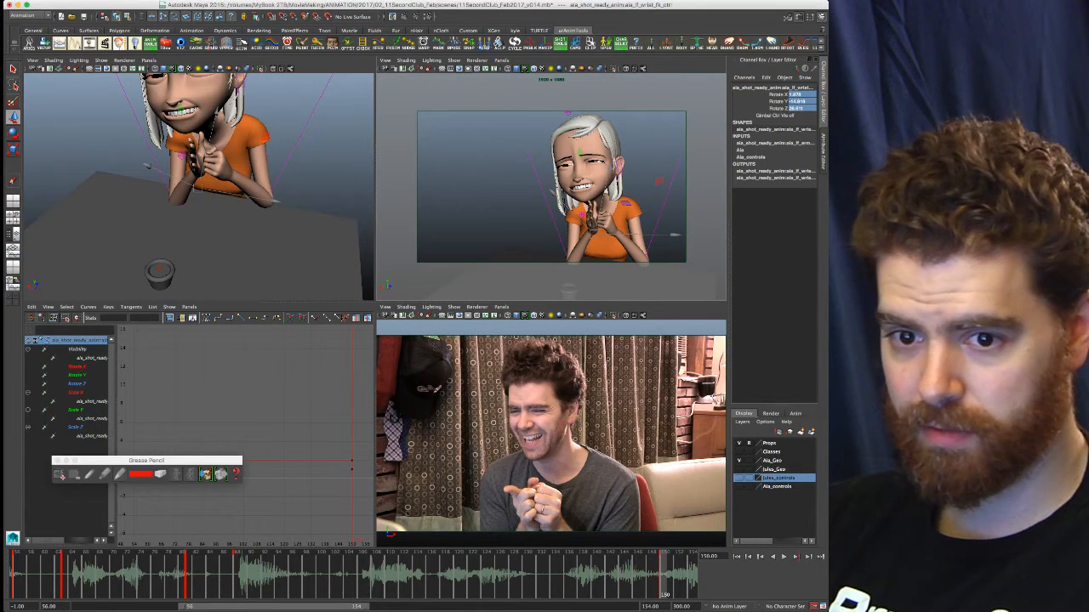
{"action": "left_click_drag", "start_coordinate": [616, 155], "coordinate": [615, 149]}
{"action": "left_click_drag", "start_coordinate": [613, 227], "coordinate": [608, 227]}
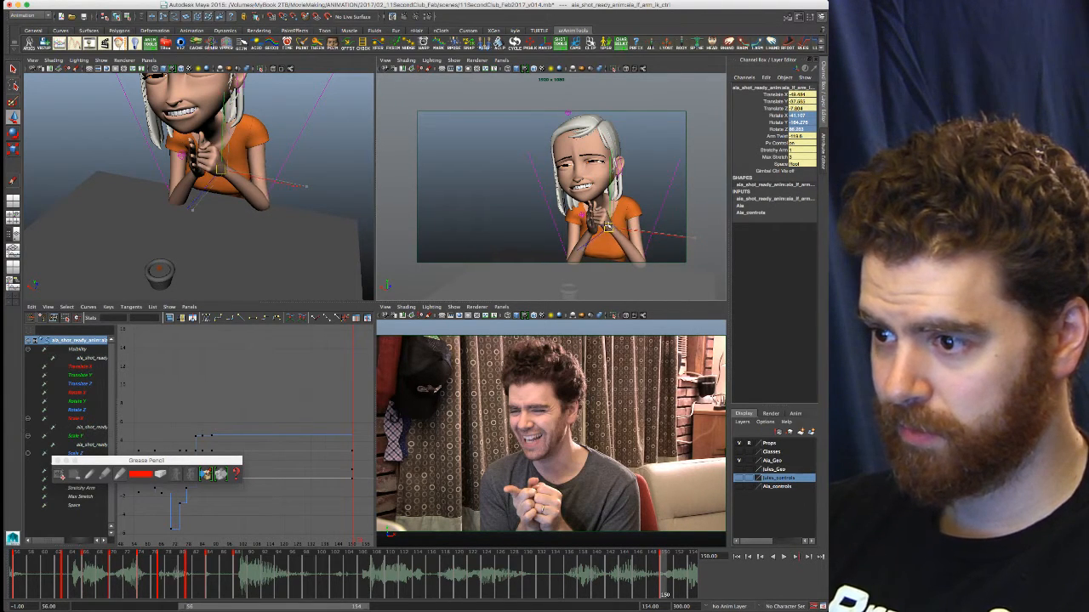
Adjust the left arm IK control's Arm Twist to bring the left elbow inward
{"action": "left_click", "coordinate": [774, 137]}
{"action": "middle_click_drag", "start_coordinate": [547, 248], "coordinate": [522, 235]}
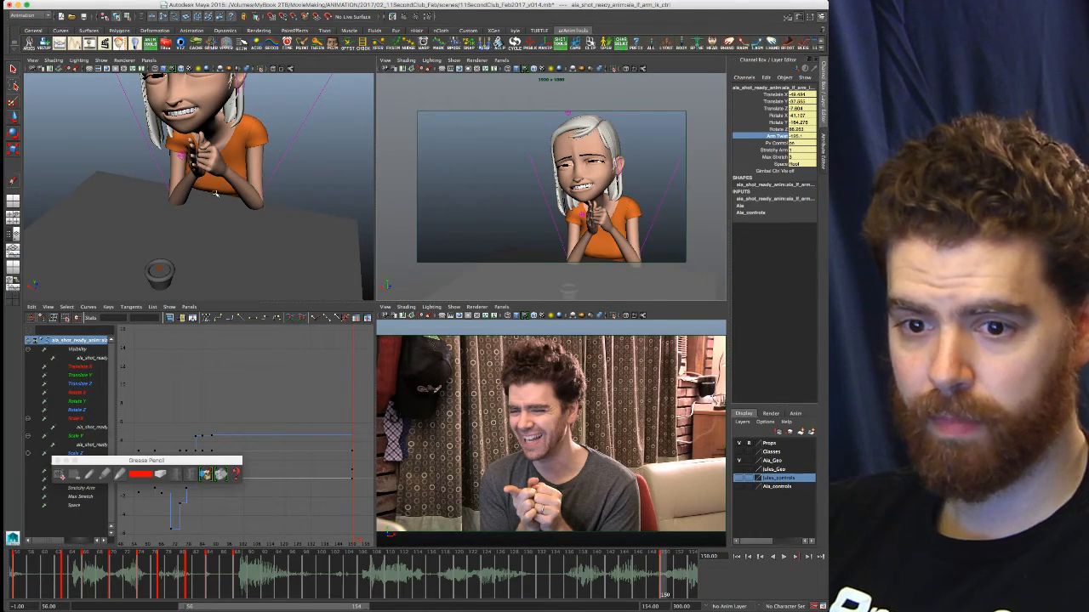
Rotate Ala's right clavicle control to bring the right shoulder inward toward the chest
{"action": "key", "text": "space"}
{"action": "left_click_drag", "start_coordinate": [271, 267], "coordinate": [291, 259], "text": "alt"}
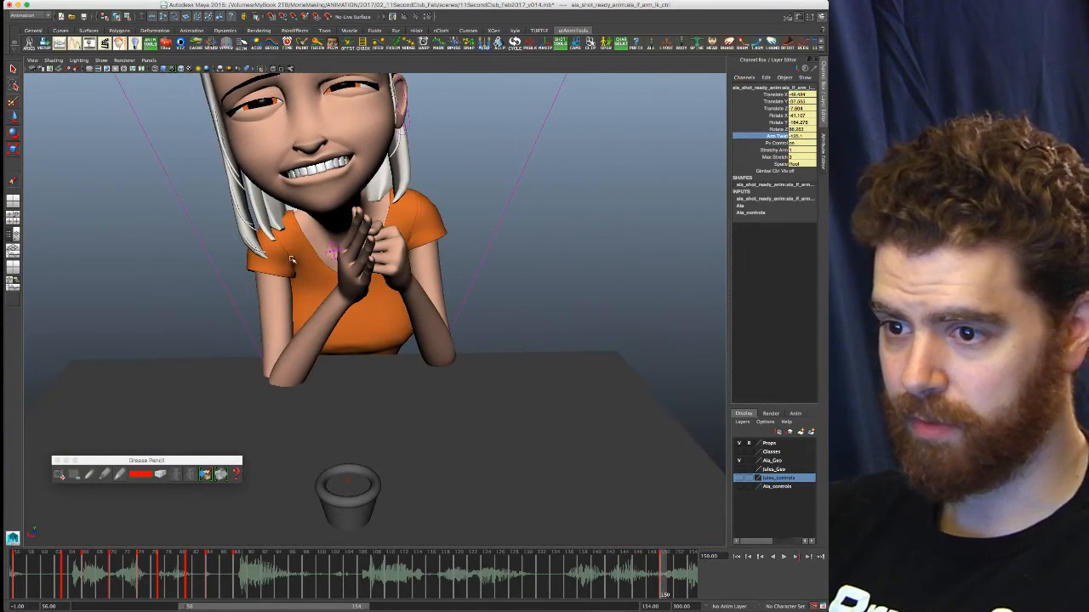
{"action": "left_click_drag", "start_coordinate": [4, 213], "coordinate": [518, 236]}
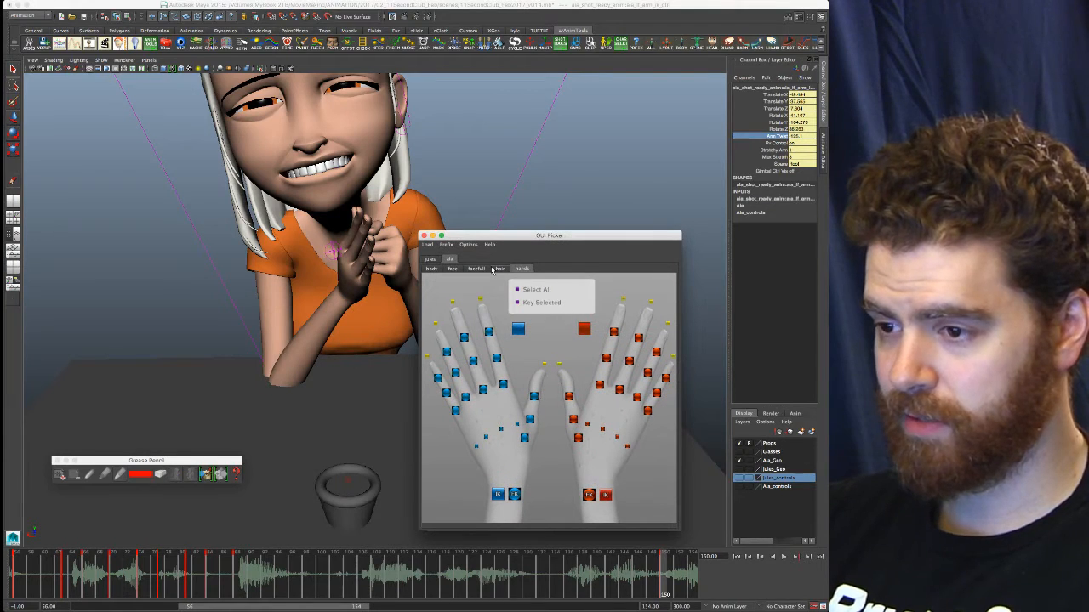
{"action": "left_click", "coordinate": [431, 269]}
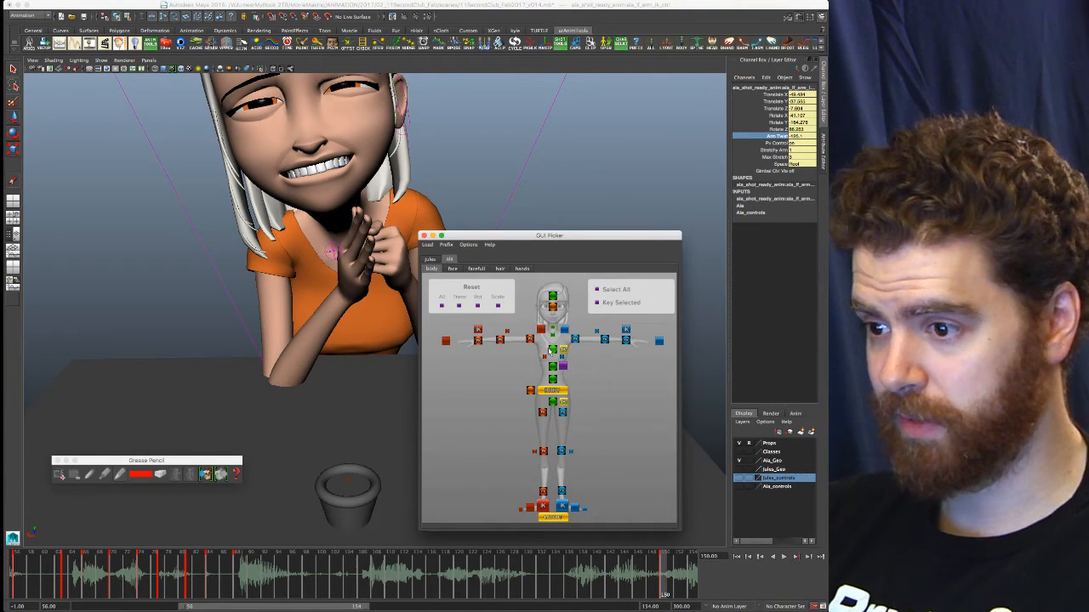
{"action": "left_click", "coordinate": [541, 330]}
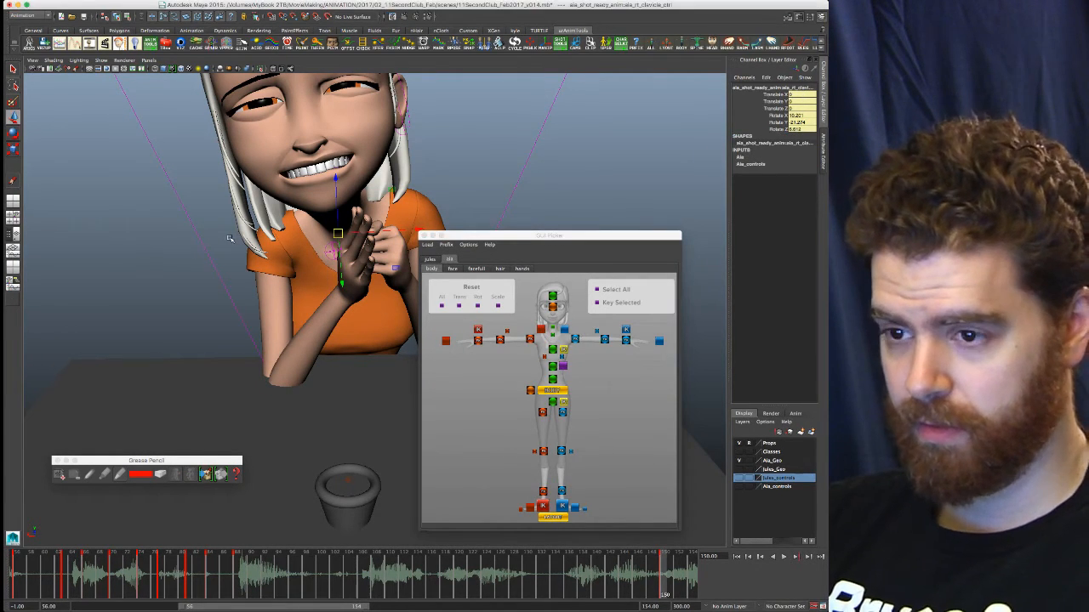
{"action": "key", "text": "e"}
{"action": "left_click_drag", "start_coordinate": [279, 247], "coordinate": [304, 240]}
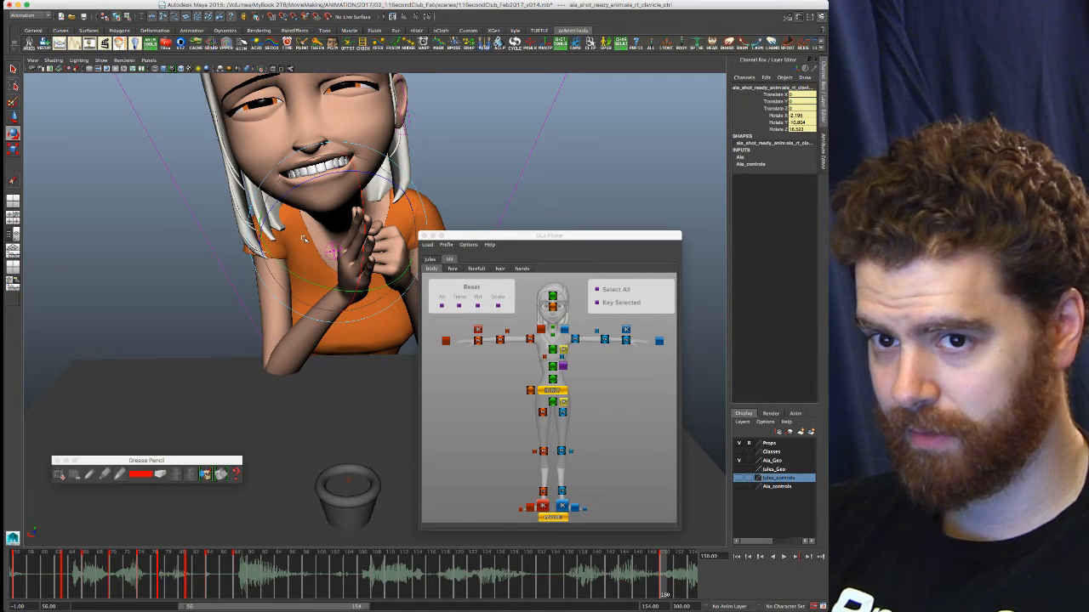
{"action": "left_click_drag", "start_coordinate": [306, 240], "coordinate": [333, 240]}
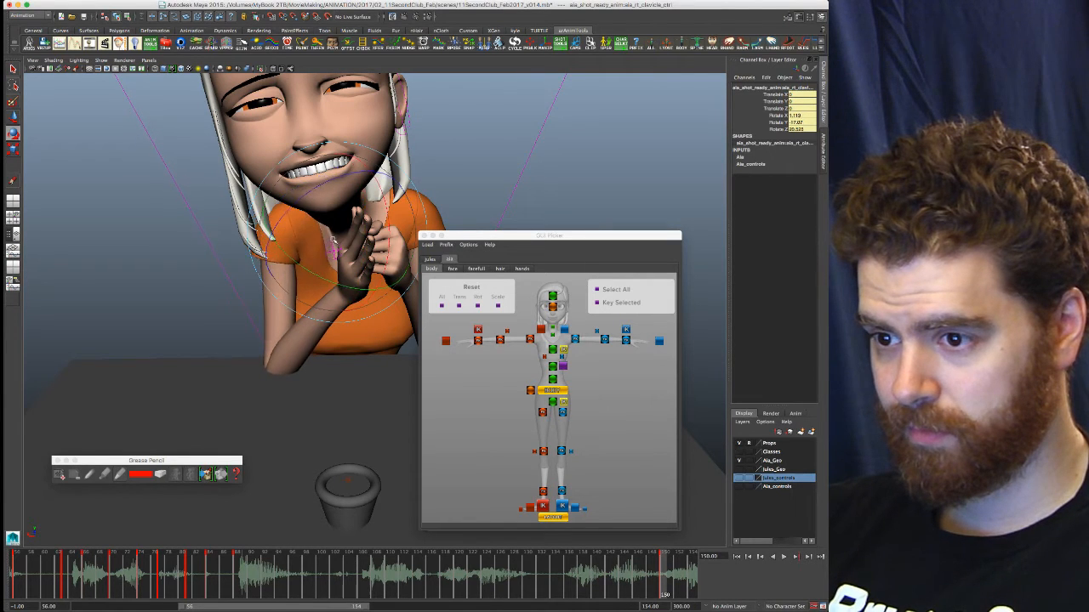
{"action": "left_click_drag", "start_coordinate": [333, 242], "coordinate": [330, 244]}
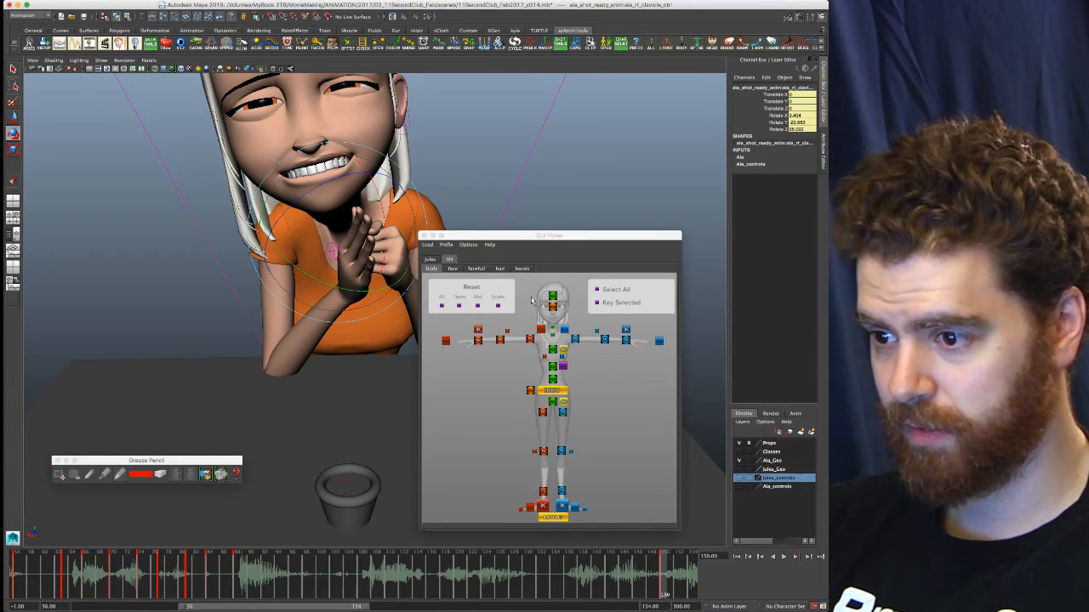
Set the right arm IK control's Arm Twist to about 144 to bring the right elbow inward
{"action": "left_click", "coordinate": [445, 340]}
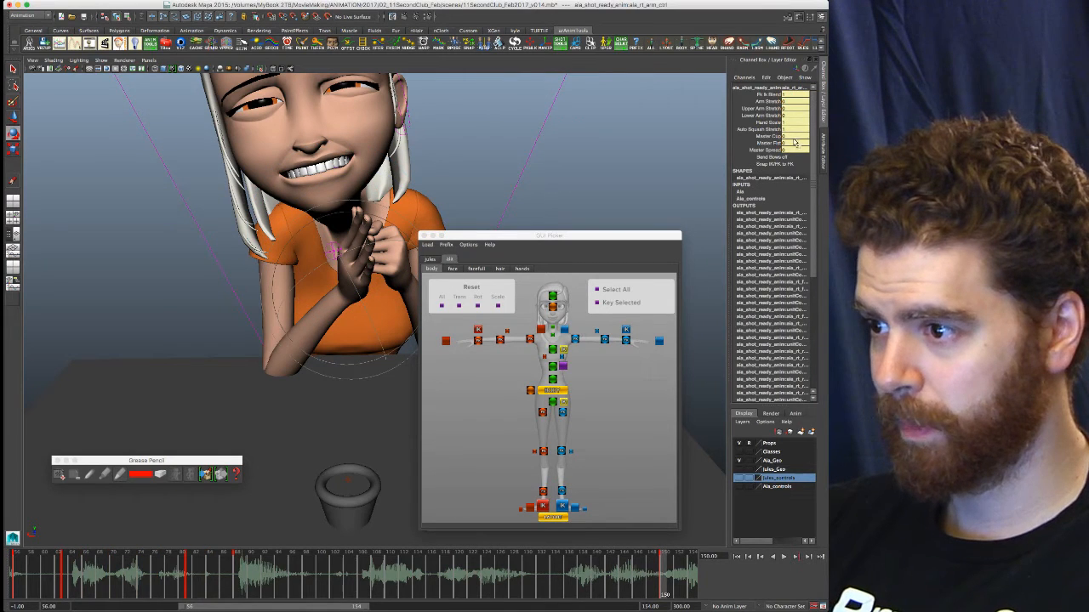
{"action": "left_click", "coordinate": [478, 330]}
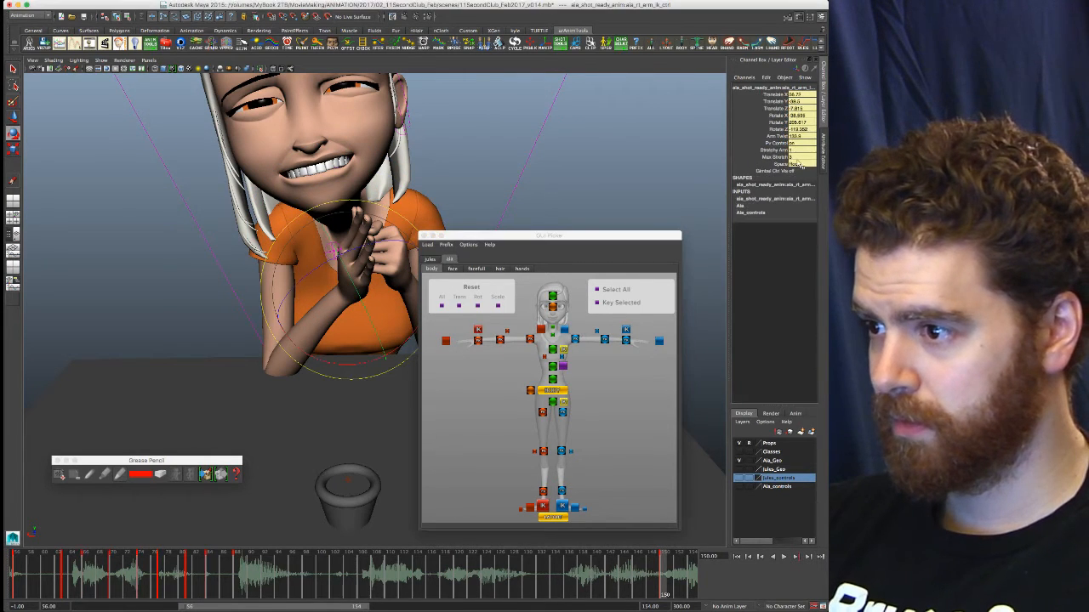
{"action": "left_click", "coordinate": [775, 136]}
{"action": "middle_click_drag", "start_coordinate": [391, 396], "coordinate": [269, 385]}
{"action": "left_click_drag", "start_coordinate": [270, 386], "coordinate": [374, 385], "text": "alt"}
{"action": "right_click_drag", "start_coordinate": [374, 384], "coordinate": [227, 373], "text": "alt"}
{"action": "left_click_drag", "start_coordinate": [362, 415], "coordinate": [318, 414], "text": "alt"}
{"action": "middle_click_drag", "start_coordinate": [394, 425], "coordinate": [647, 384]}
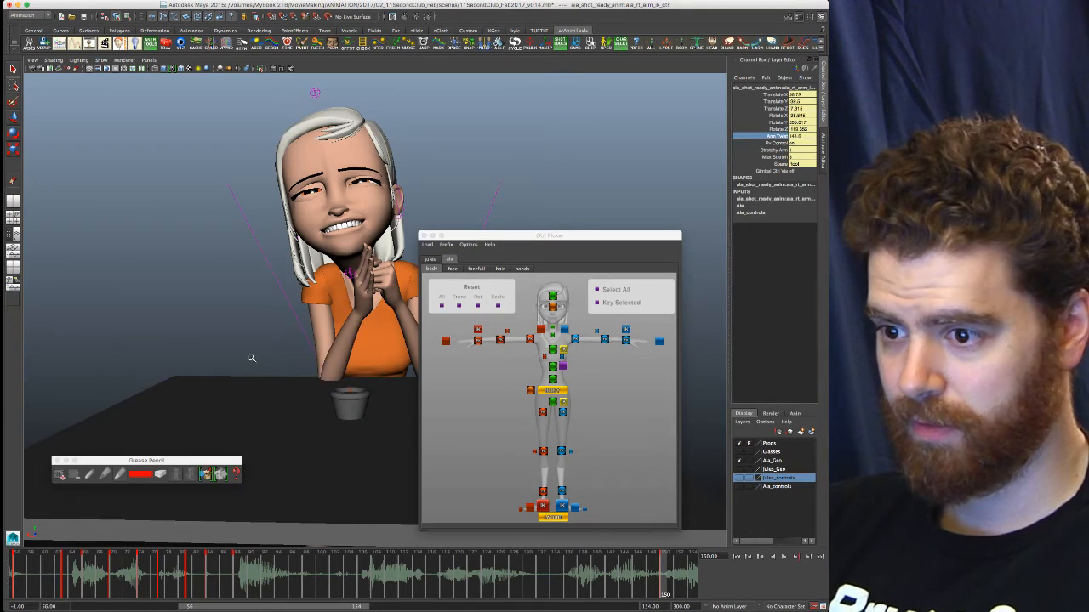
Nudge the right arm IK control slightly outward and up in the shot camera view
{"action": "key", "text": "space"}
{"action": "left_click_drag", "start_coordinate": [601, 238], "coordinate": [277, 238]}
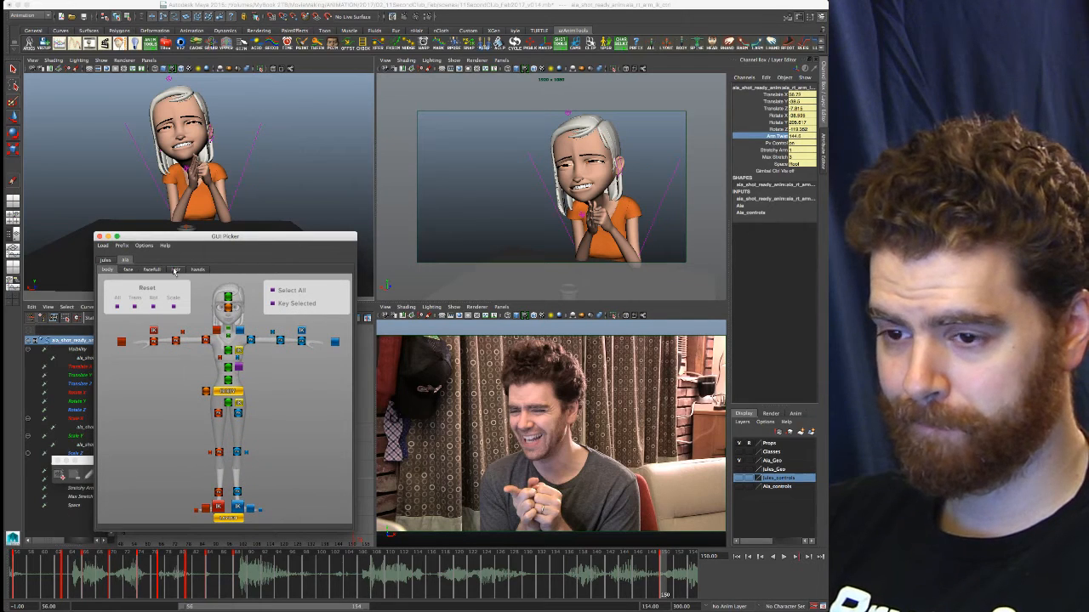
{"action": "left_click", "coordinate": [558, 257]}
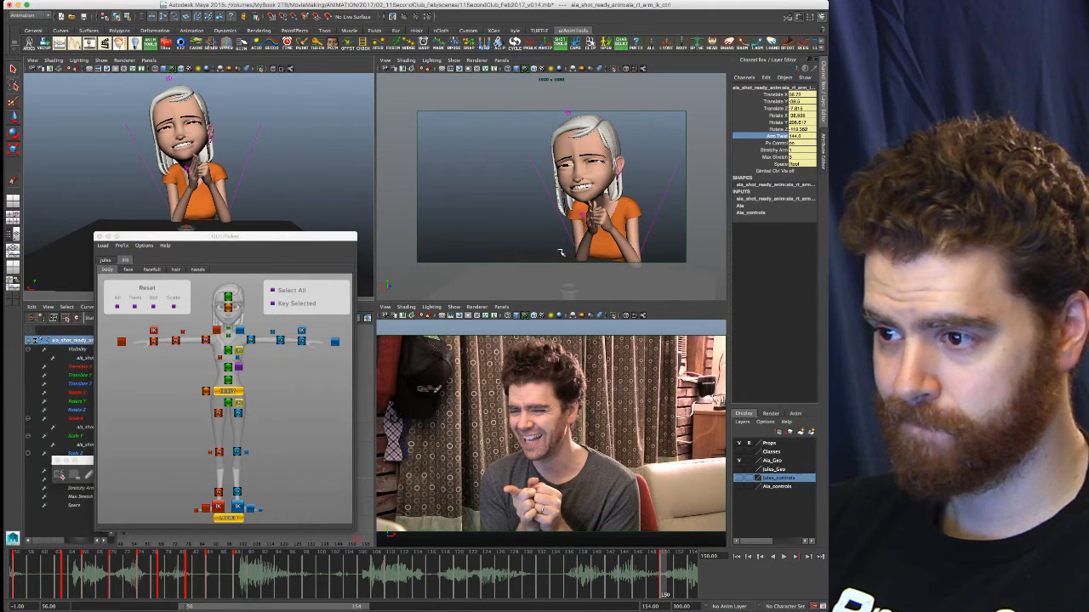
{"action": "key", "text": "w"}
{"action": "left_click_drag", "start_coordinate": [593, 229], "coordinate": [591, 227]}
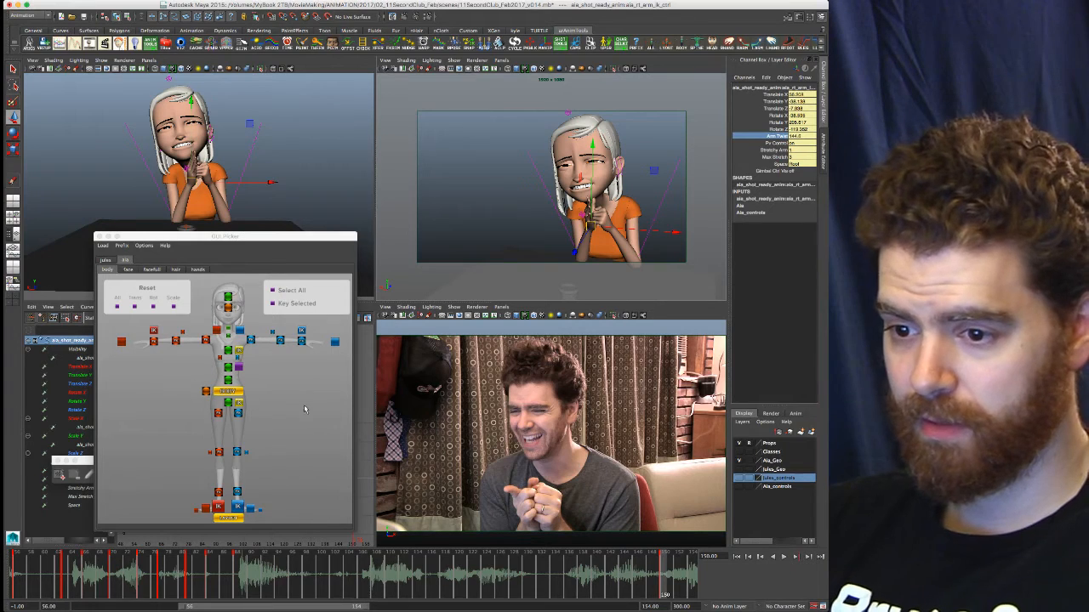
Rotate the COG control backward to about 2 on Rotate X so Ala's torso leans less over the table
{"action": "left_click", "coordinate": [229, 391]}
{"action": "middle_click", "coordinate": [274, 199]}
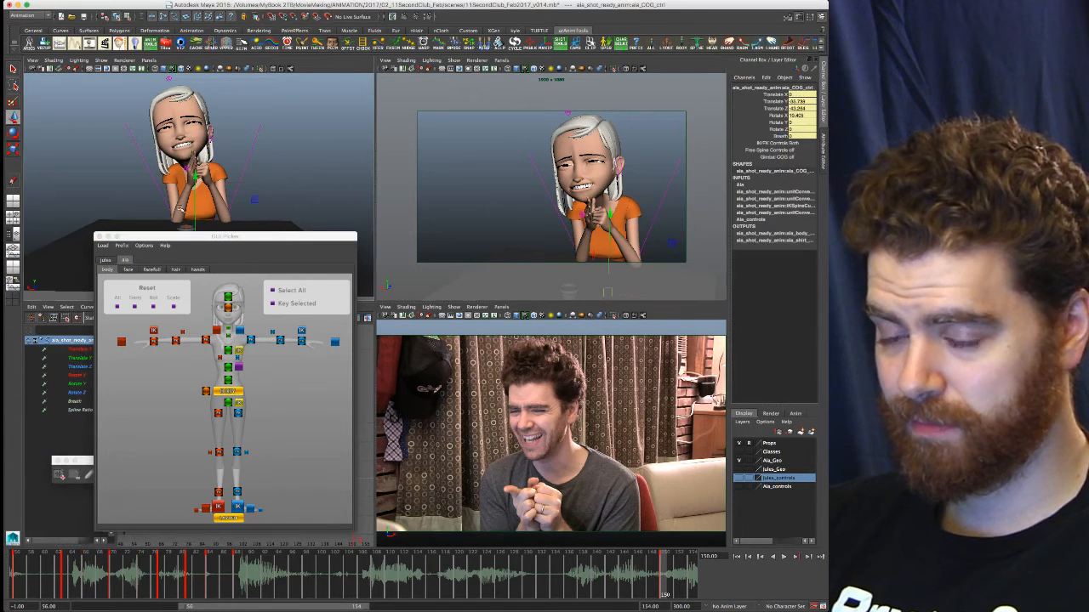
{"action": "left_click_drag", "start_coordinate": [175, 193], "coordinate": [255, 195], "text": "alt"}
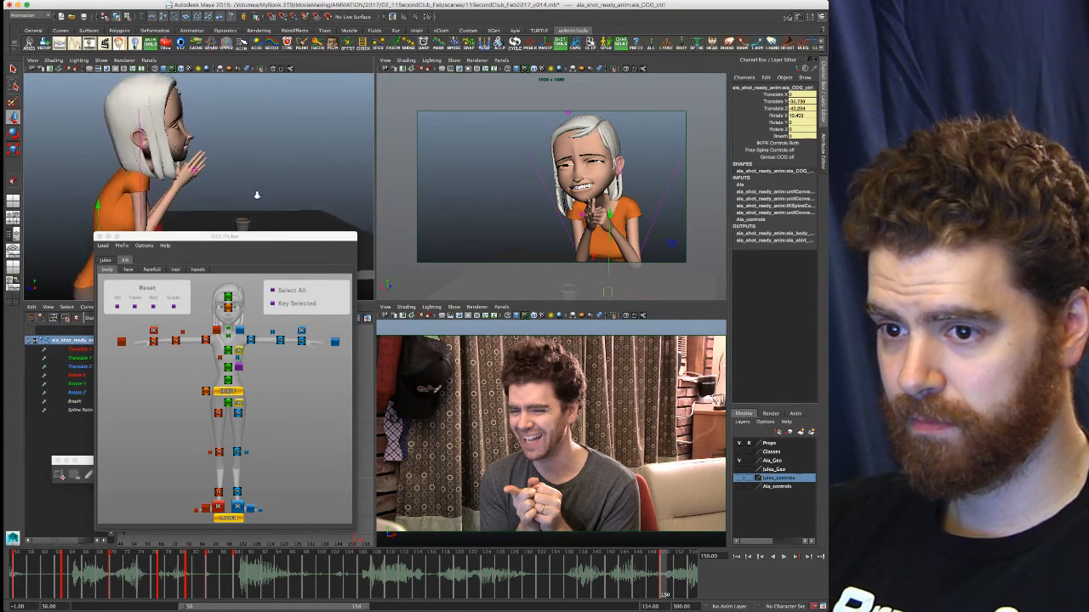
{"action": "right_click_drag", "start_coordinate": [255, 195], "coordinate": [216, 204], "text": "alt"}
{"action": "middle_click_drag", "start_coordinate": [205, 205], "coordinate": [217, 177], "text": "alt"}
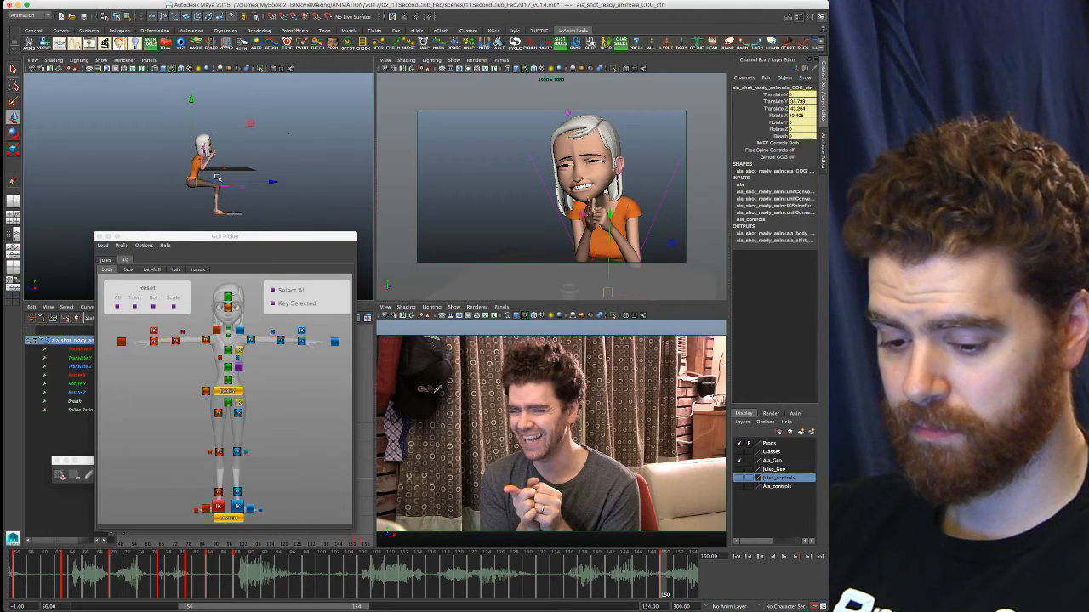
{"action": "key", "text": "e"}
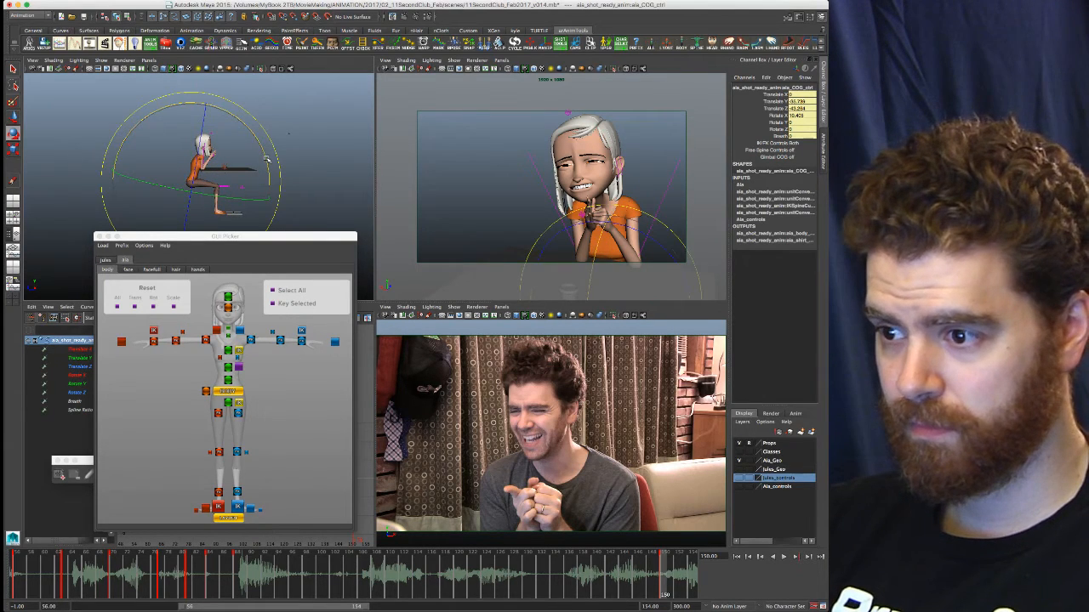
{"action": "left_click_drag", "start_coordinate": [265, 158], "coordinate": [256, 152]}
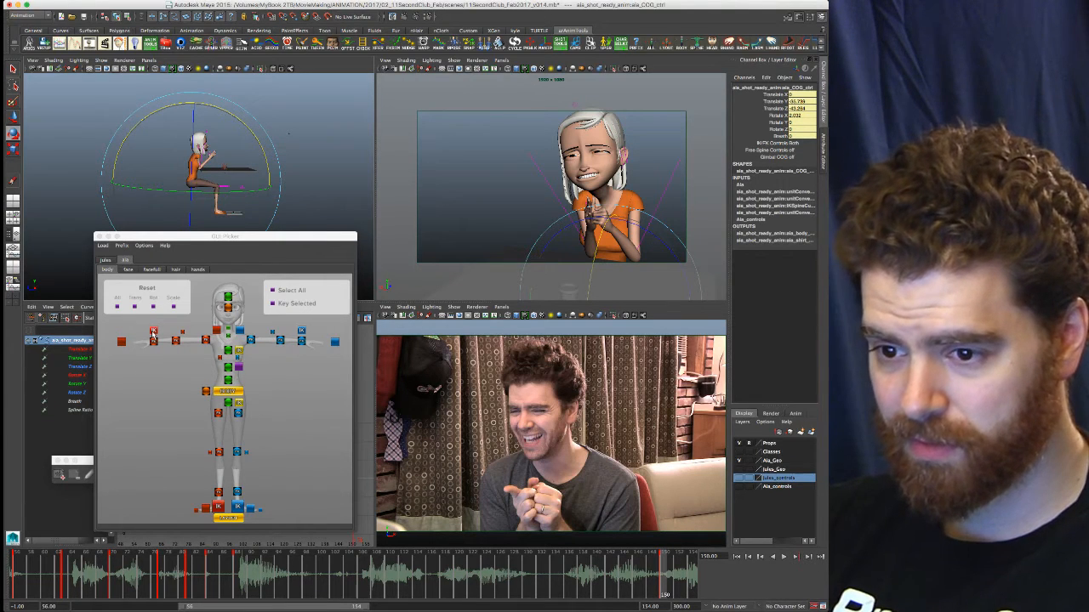
Pull the arm IK controls back along Z toward the chest and reduce the right arm's Arm Twist to swing its elbow outward
{"action": "left_click", "coordinate": [153, 335]}
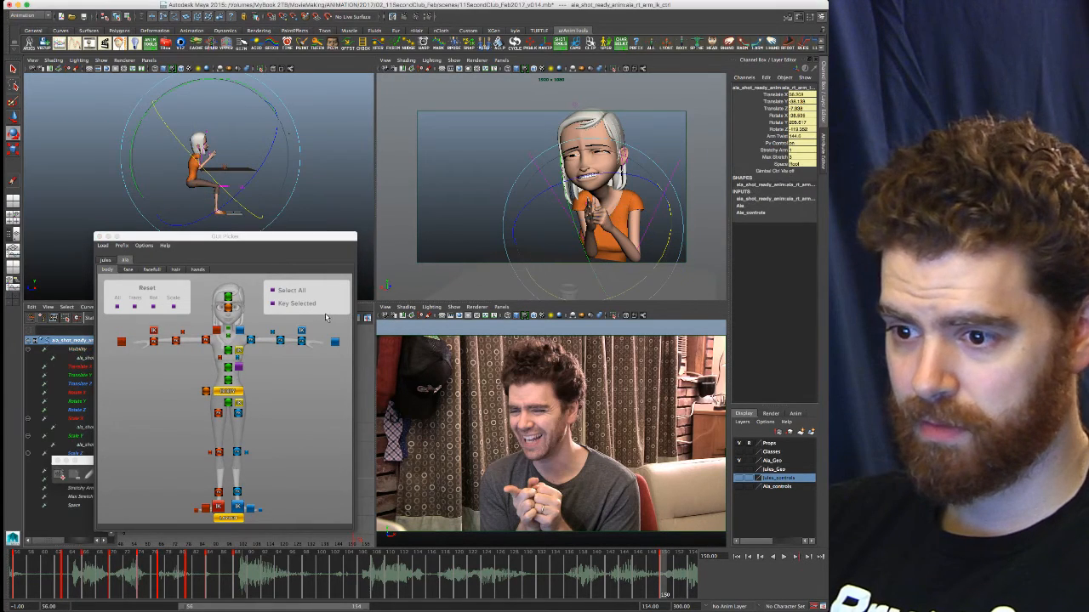
{"action": "left_click", "coordinate": [301, 332]}
{"action": "key", "text": "w"}
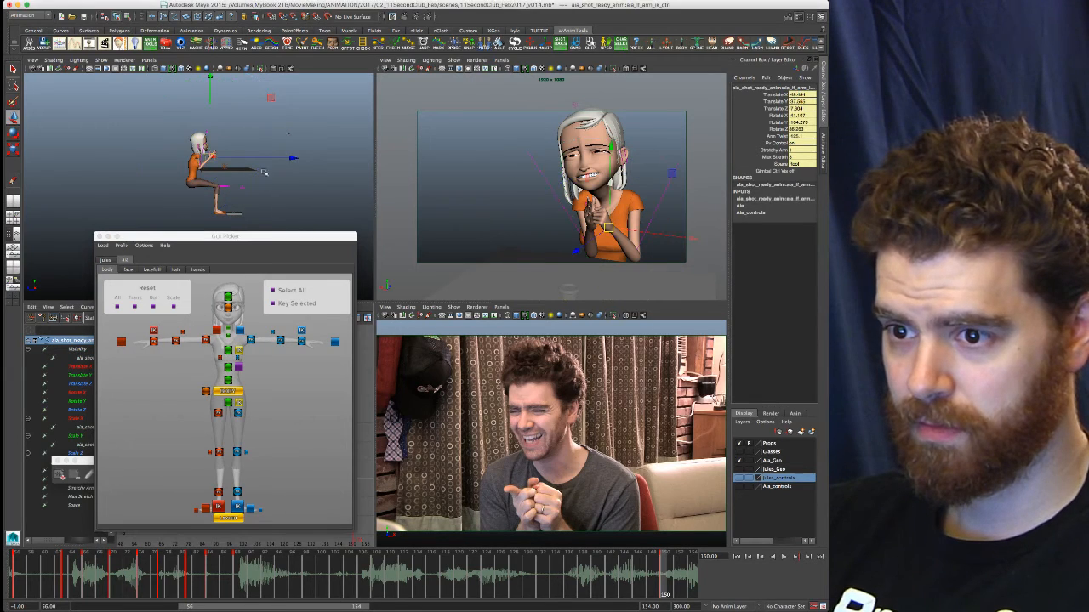
{"action": "left_click_drag", "start_coordinate": [298, 158], "coordinate": [286, 158]}
{"action": "left_click", "coordinate": [775, 136]}
{"action": "middle_click_drag", "start_coordinate": [474, 204], "coordinate": [438, 179]}
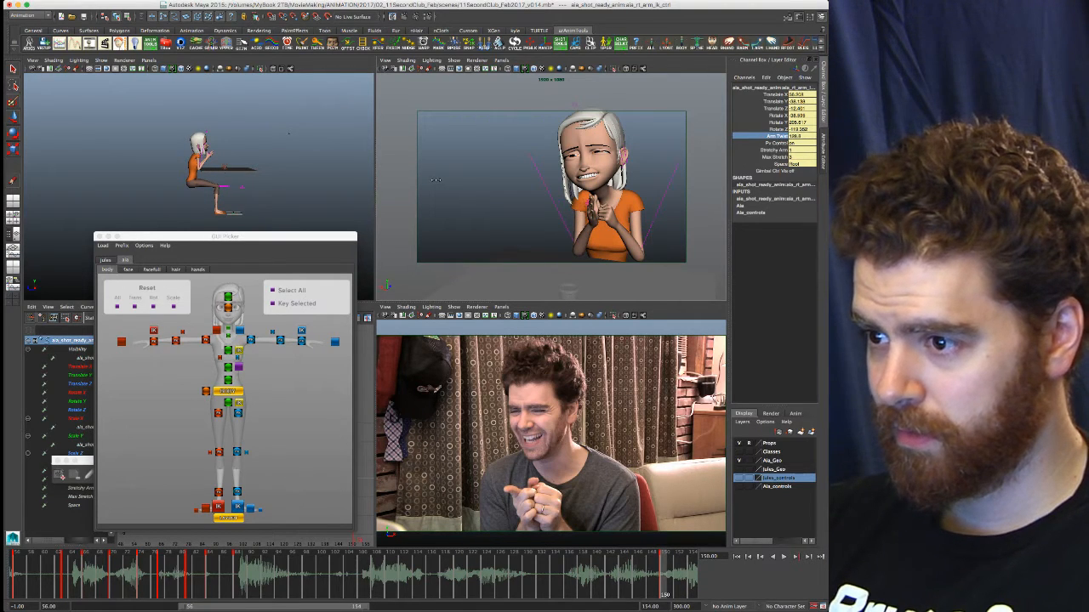
Rotate the selected spine FK controls forward to hunch the upper body, with the upper spine's Rotate X at about 7.8
{"action": "scroll", "coordinate": [255, 174], "scroll_direction": "up", "scroll_amount": 5}
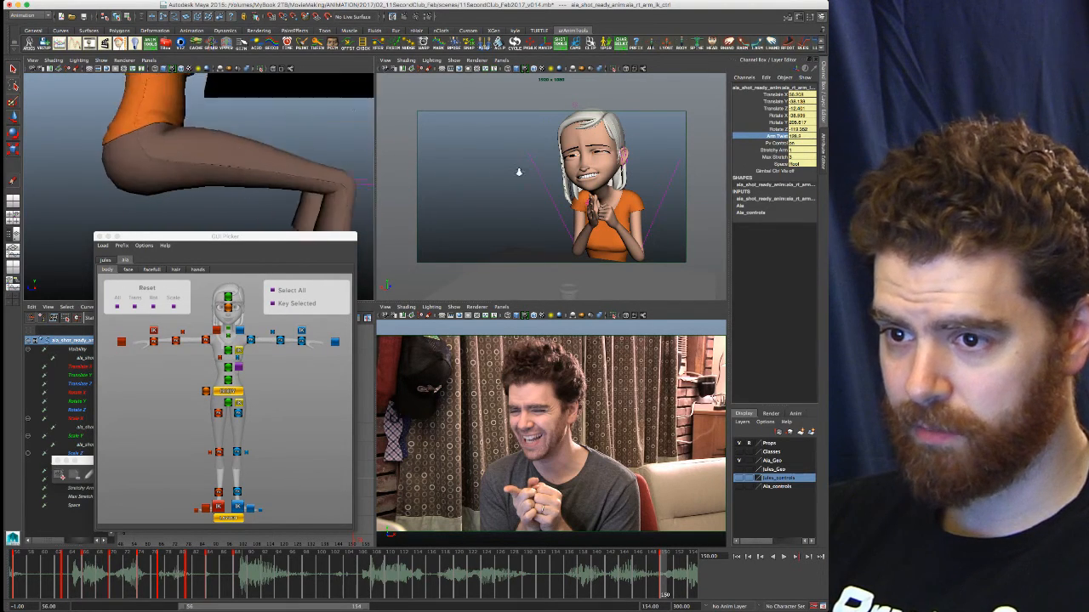
{"action": "left_click_drag", "start_coordinate": [273, 142], "coordinate": [305, 170], "text": "alt"}
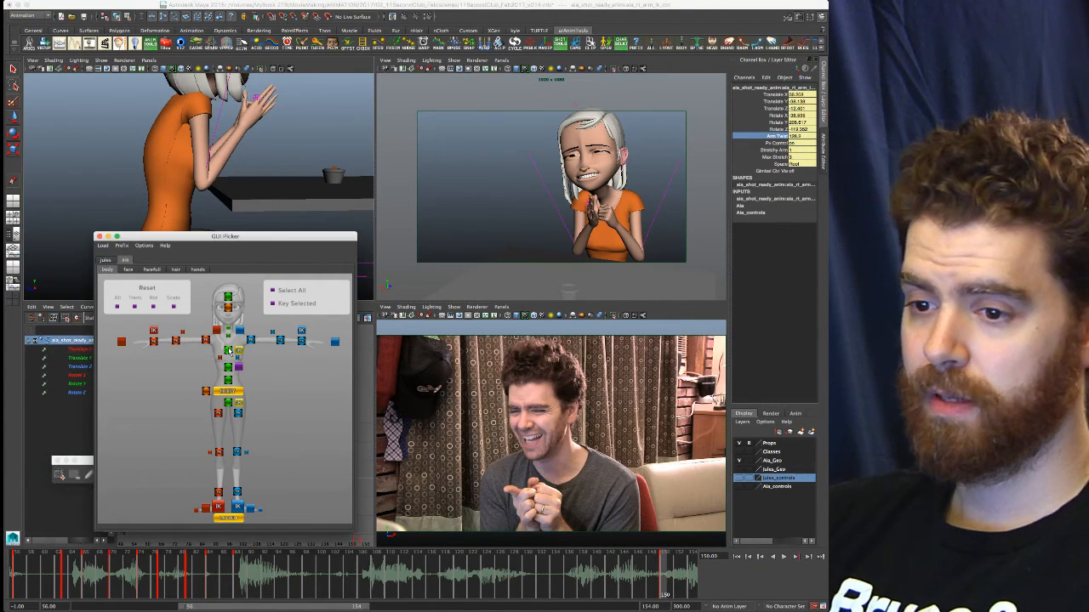
{"action": "left_click", "coordinate": [228, 350]}
{"action": "left_click", "coordinate": [236, 341], "text": "shift"}
{"action": "left_click", "coordinate": [211, 157]}
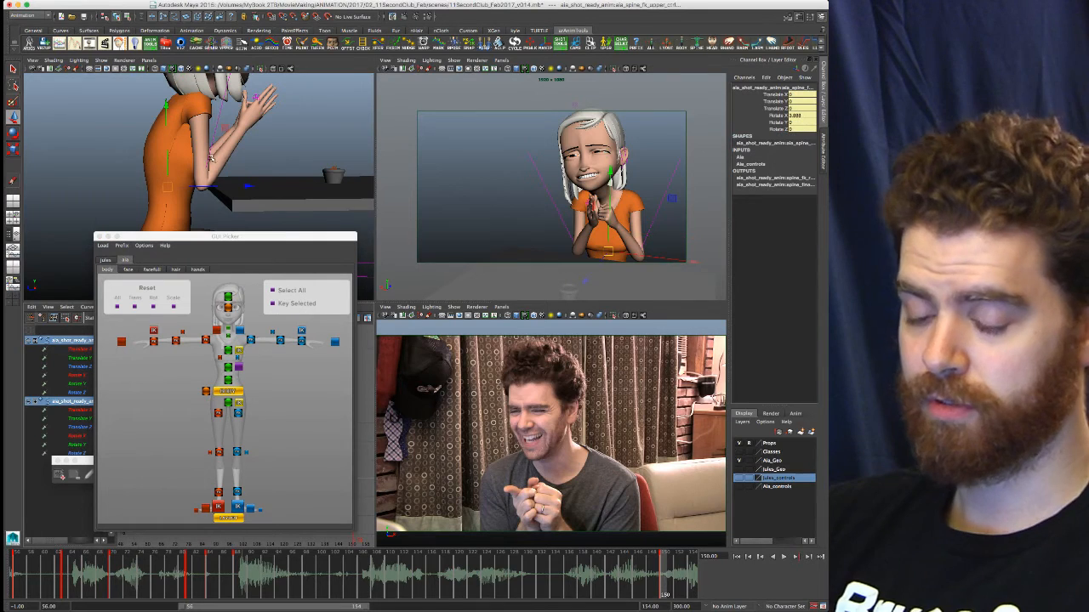
{"action": "key", "text": "e"}
{"action": "left_click_drag", "start_coordinate": [221, 129], "coordinate": [223, 134]}
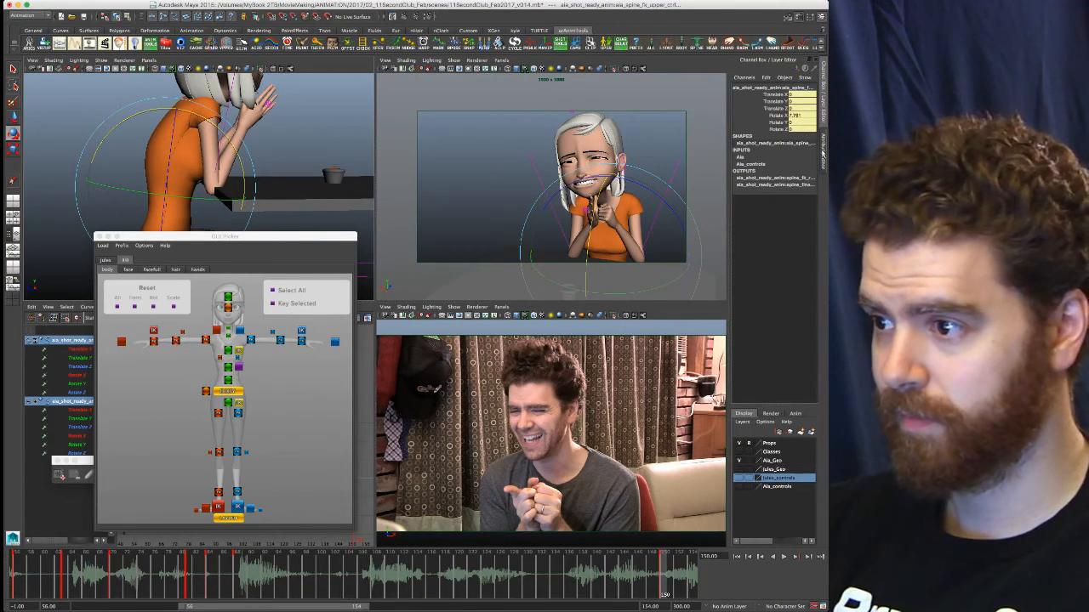
Increase the right arm IK control's Arm Twist to bring the elbow inward, and slightly rotate the right clavicle control
{"action": "left_click", "coordinate": [154, 333]}
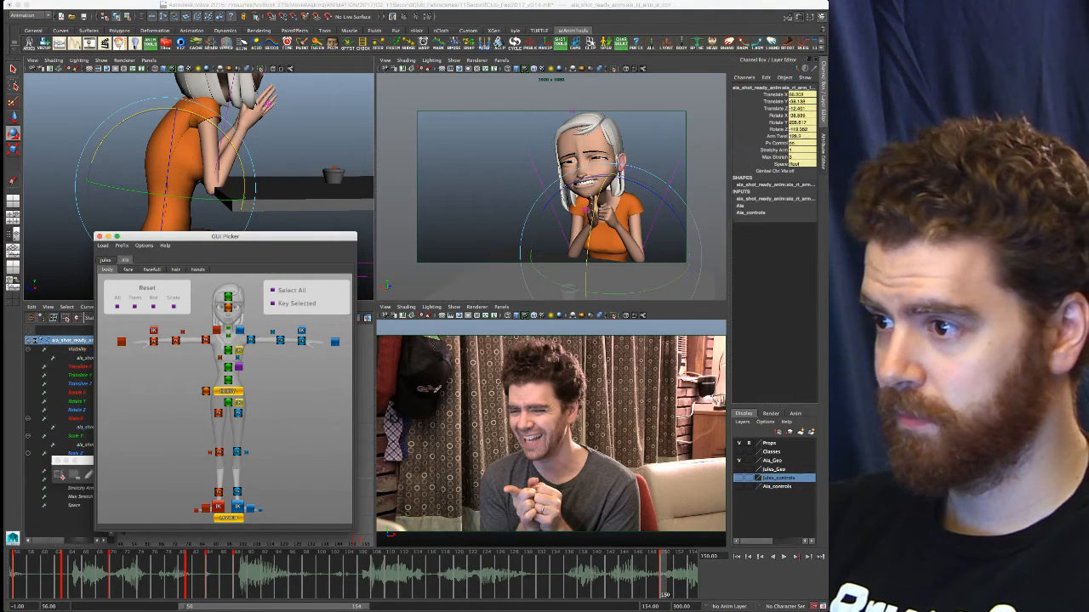
{"action": "middle_click_drag", "start_coordinate": [286, 182], "coordinate": [311, 177]}
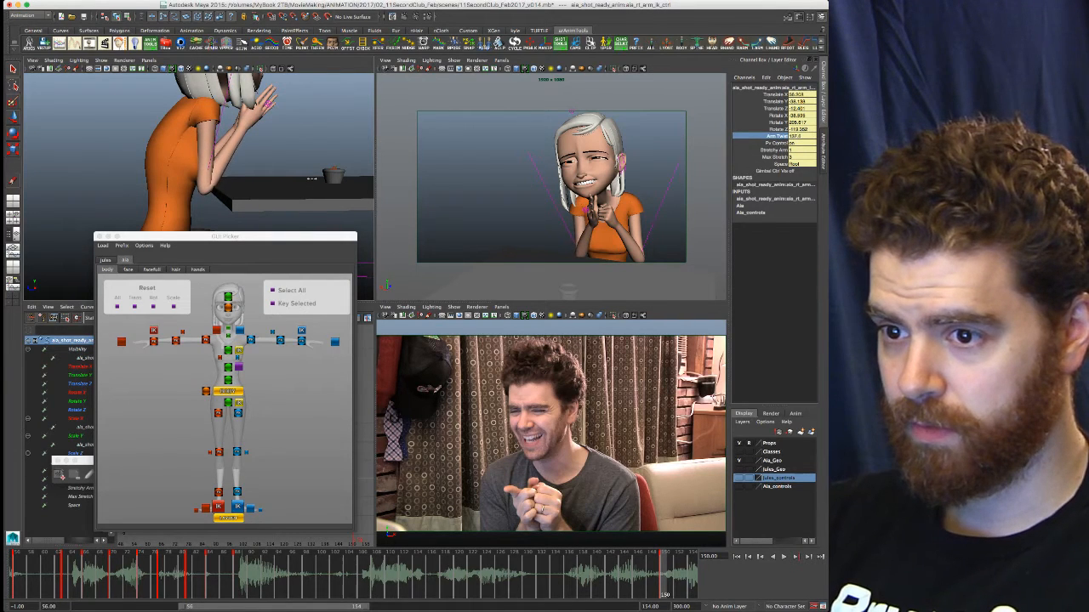
{"action": "left_click_drag", "start_coordinate": [292, 189], "coordinate": [192, 194], "text": "alt"}
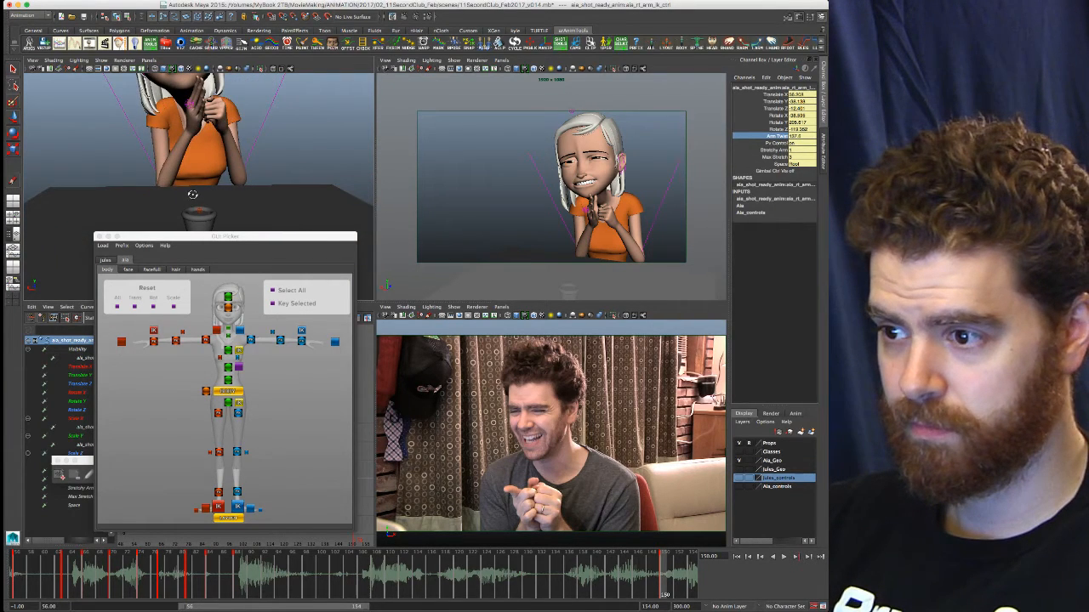
{"action": "left_click", "coordinate": [205, 339]}
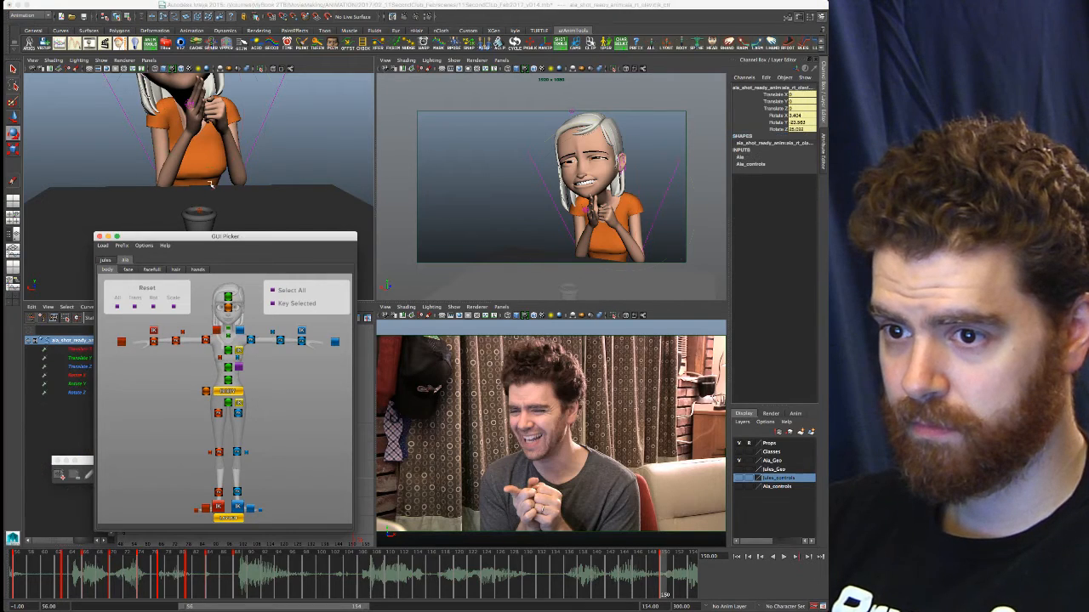
{"action": "left_click_drag", "start_coordinate": [631, 198], "coordinate": [564, 207]}
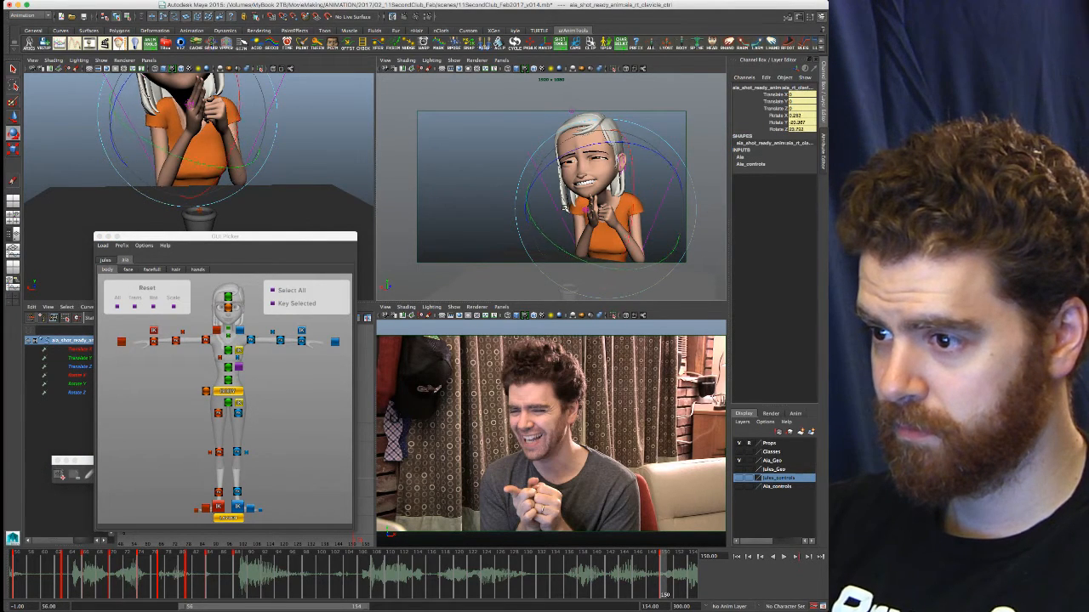
Lower the right arm IK control so the open hand sits below the left fist, and reduce its Arm Twist to swing the elbow outward
{"action": "left_click", "coordinate": [153, 331]}
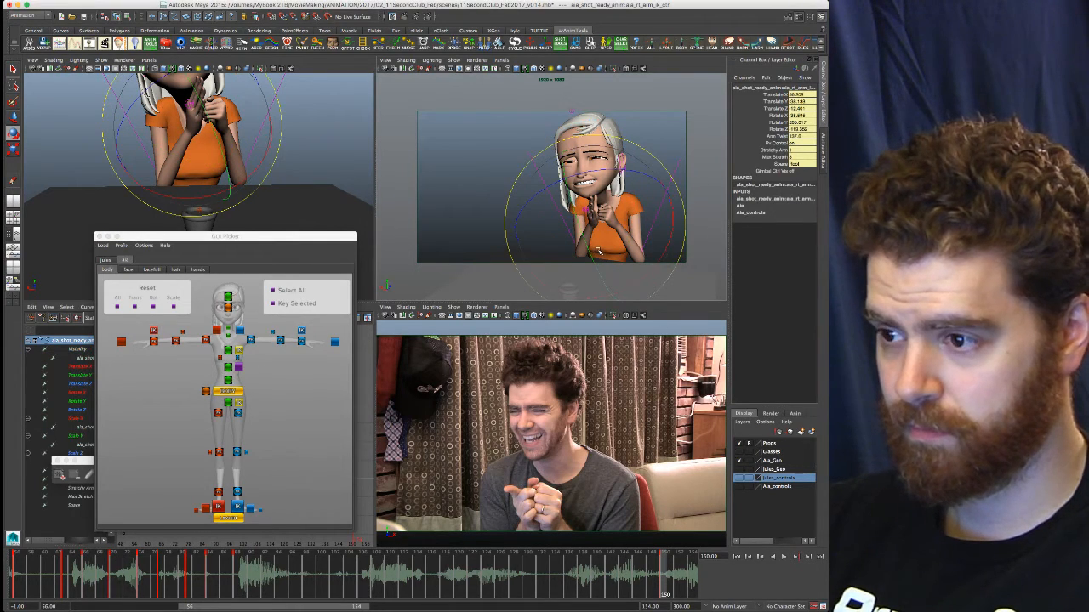
{"action": "key", "text": "w"}
{"action": "left_click_drag", "start_coordinate": [594, 166], "coordinate": [596, 151]}
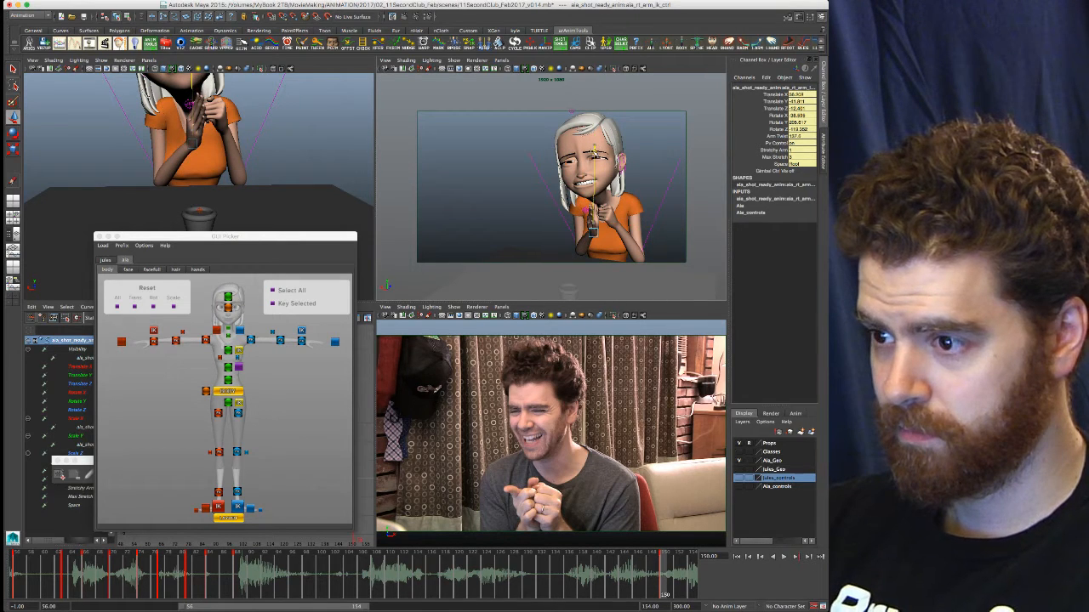
{"action": "left_click_drag", "start_coordinate": [618, 235], "coordinate": [596, 239]}
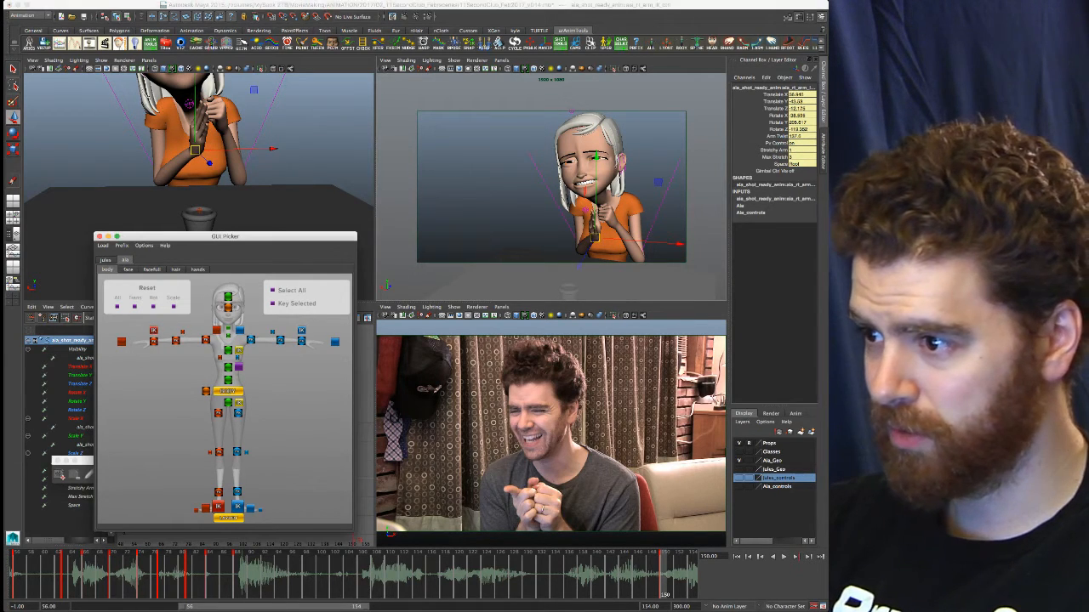
{"action": "left_click", "coordinate": [775, 136]}
{"action": "middle_click_drag", "start_coordinate": [526, 249], "coordinate": [476, 239]}
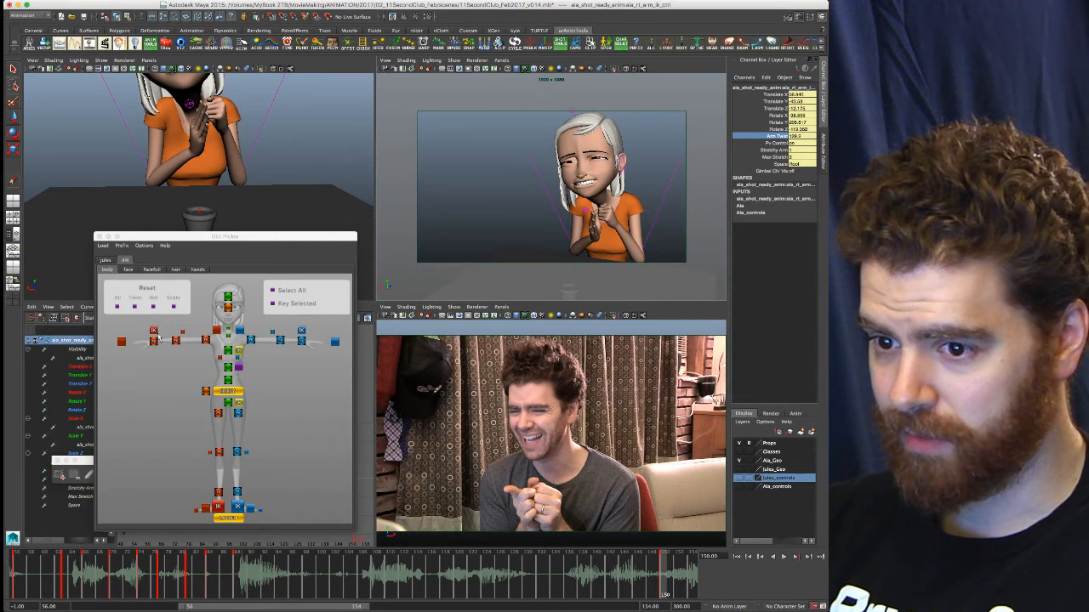
{"action": "key", "text": "w"}
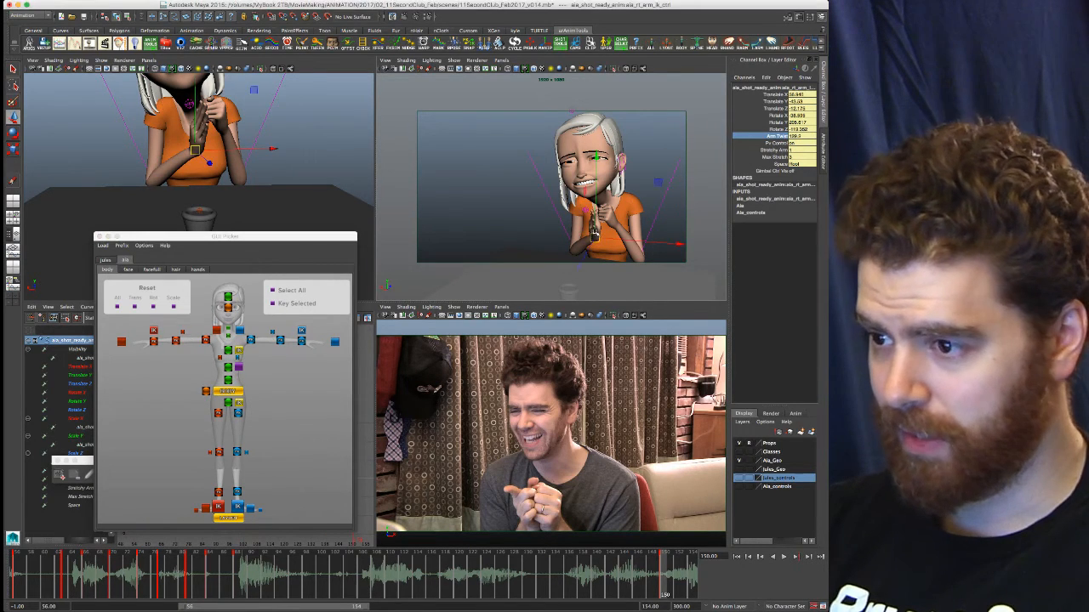
Raise the right arm IK control slightly and shift the left arm IK control to bring the fist closer to the open palm
{"action": "left_click_drag", "start_coordinate": [196, 151], "coordinate": [191, 138]}
{"action": "left_click", "coordinate": [302, 330]}
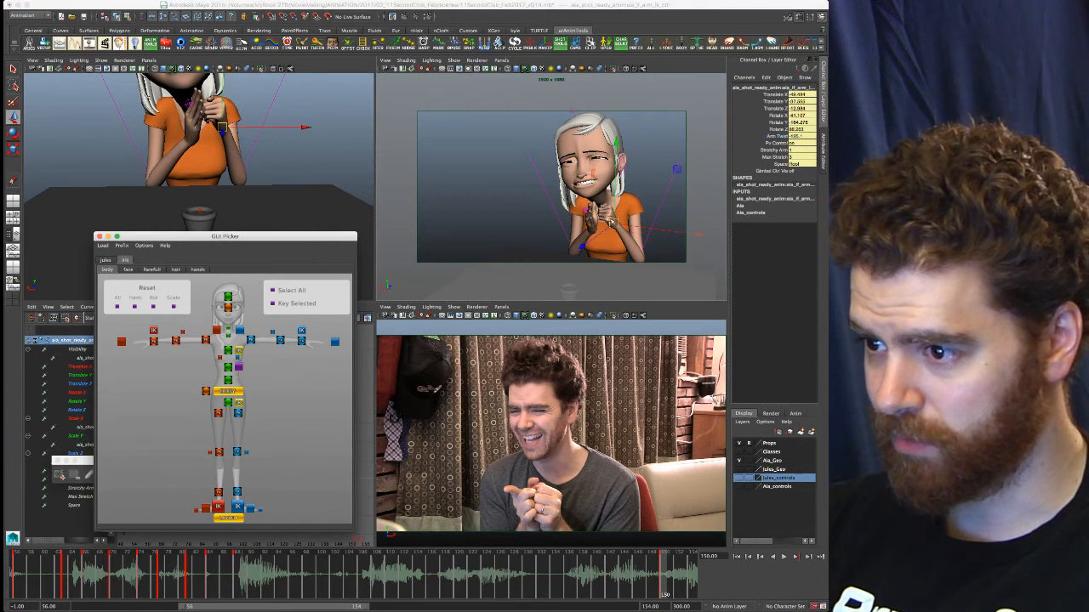
{"action": "left_click_drag", "start_coordinate": [609, 228], "coordinate": [608, 228]}
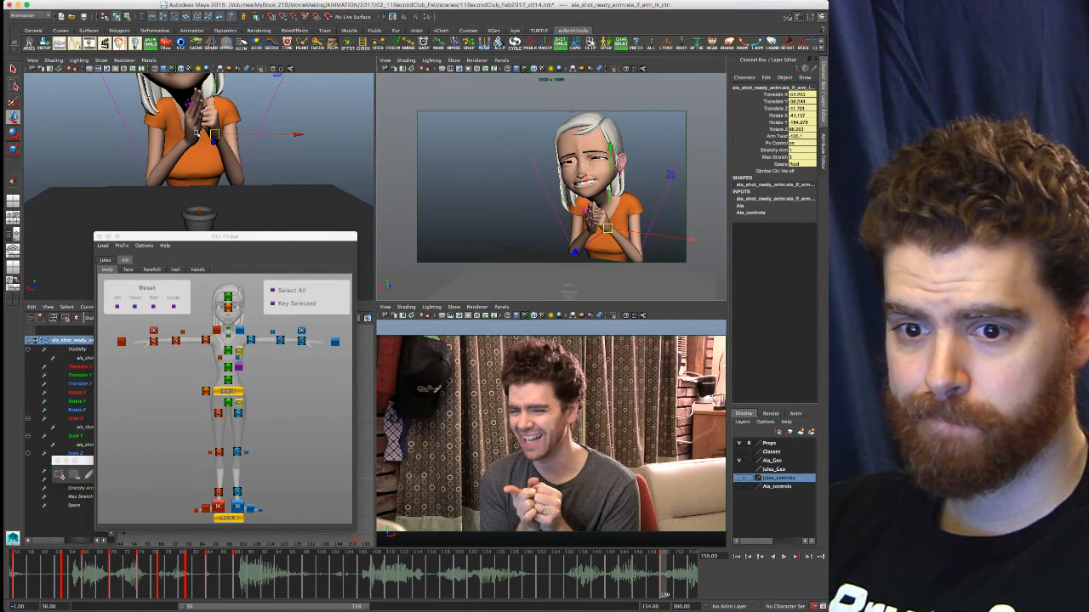
Show Ala's hand controls in the GUI Picker, then move and minimise the picker to uncover the character
{"action": "key", "text": "space"}
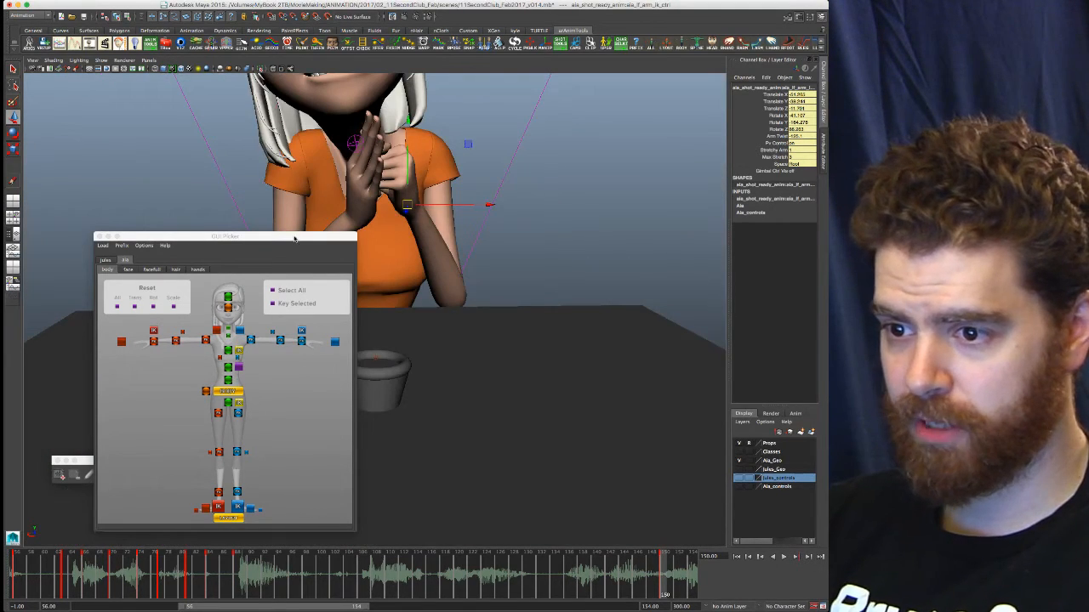
{"action": "right_click_drag", "start_coordinate": [516, 240], "coordinate": [535, 233], "text": "alt"}
{"action": "middle_click_drag", "start_coordinate": [535, 234], "coordinate": [592, 301], "text": "alt"}
{"action": "left_click_drag", "start_coordinate": [569, 324], "coordinate": [498, 323], "text": "alt"}
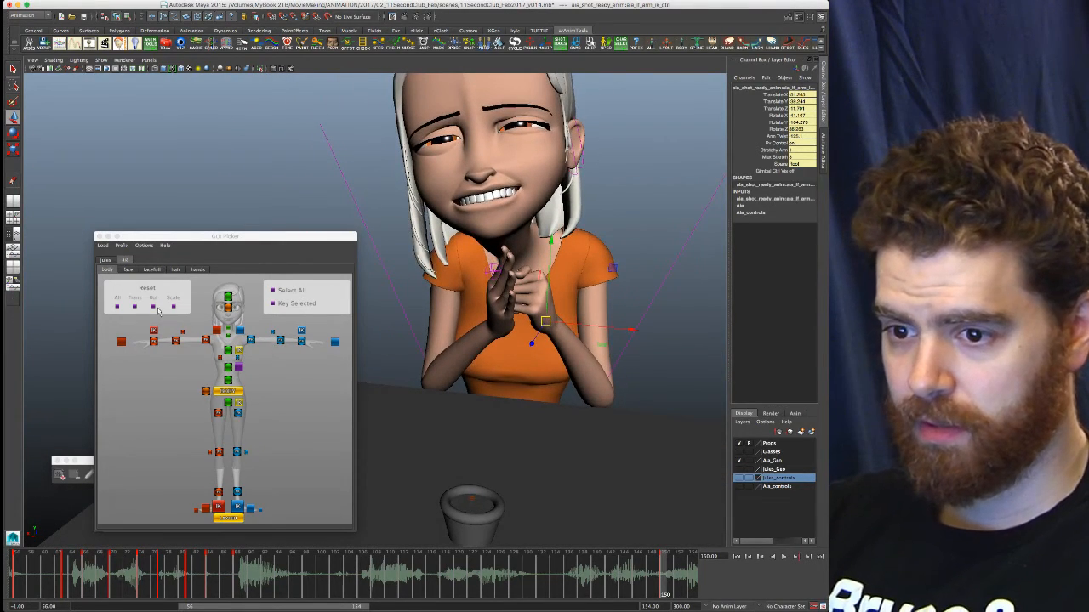
{"action": "left_click", "coordinate": [197, 269]}
{"action": "left_click_drag", "start_coordinate": [230, 240], "coordinate": [178, 100]}
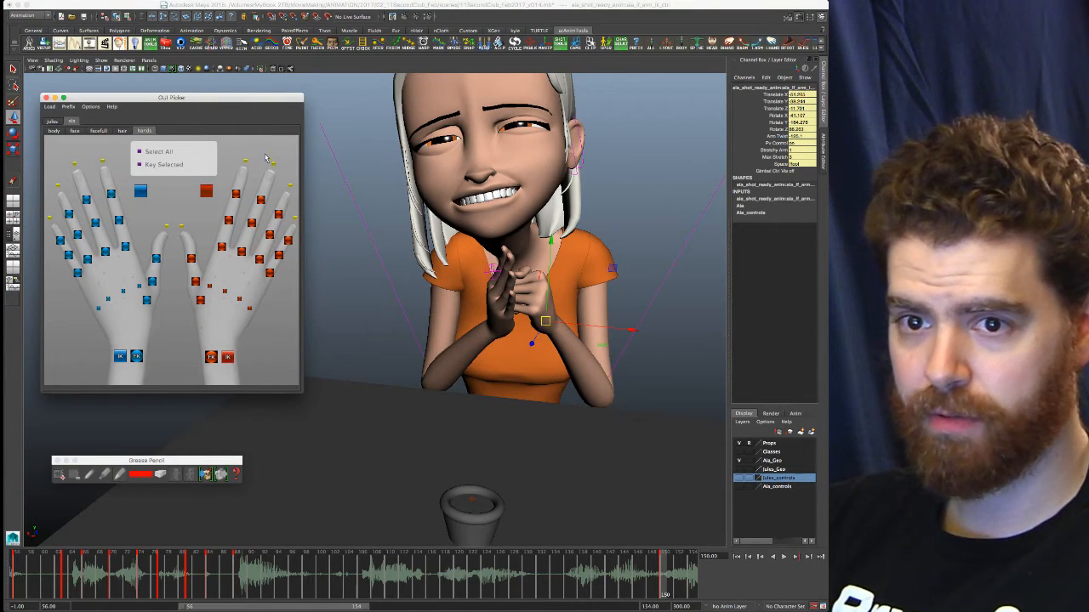
{"action": "double_click", "coordinate": [265, 100]}
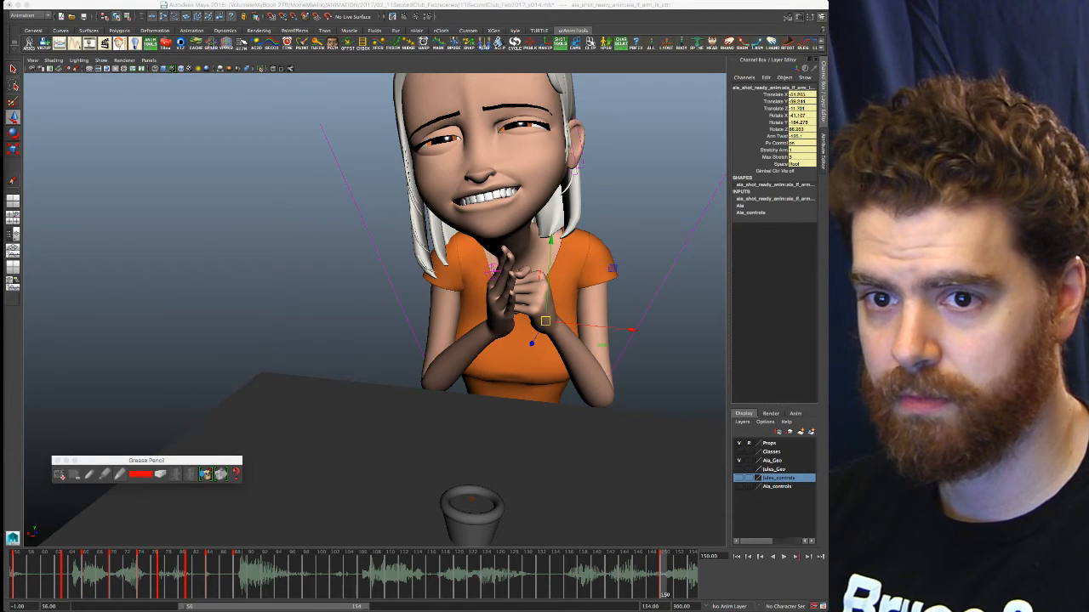
Look for the hidden GUI Picker among the open windows and return to the Maya scene
{"action": "left_click", "coordinate": [164, 6]}
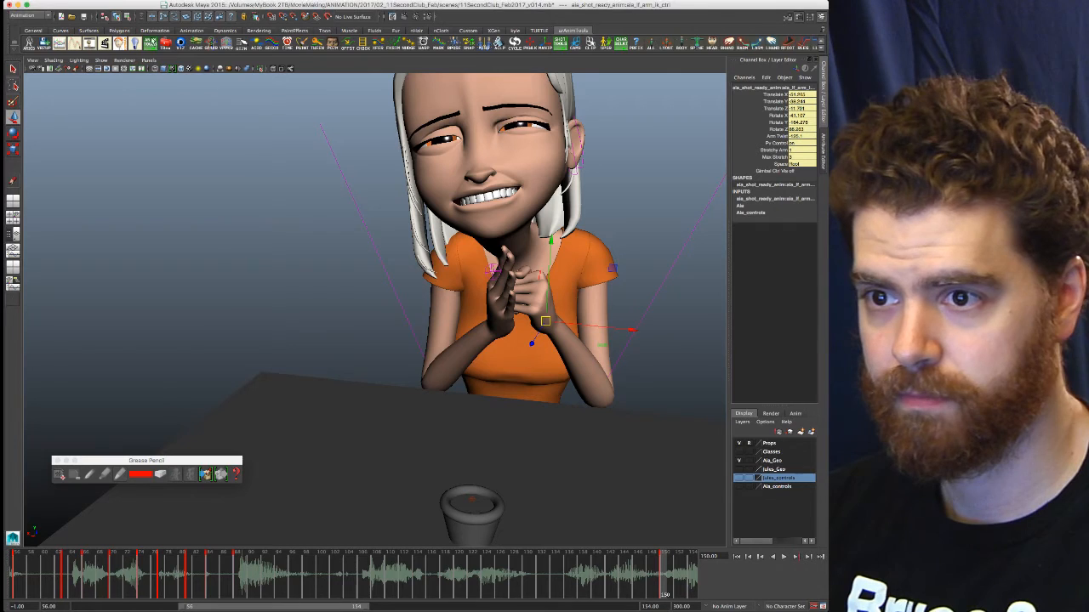
{"action": "key", "text": "super+Tab"}
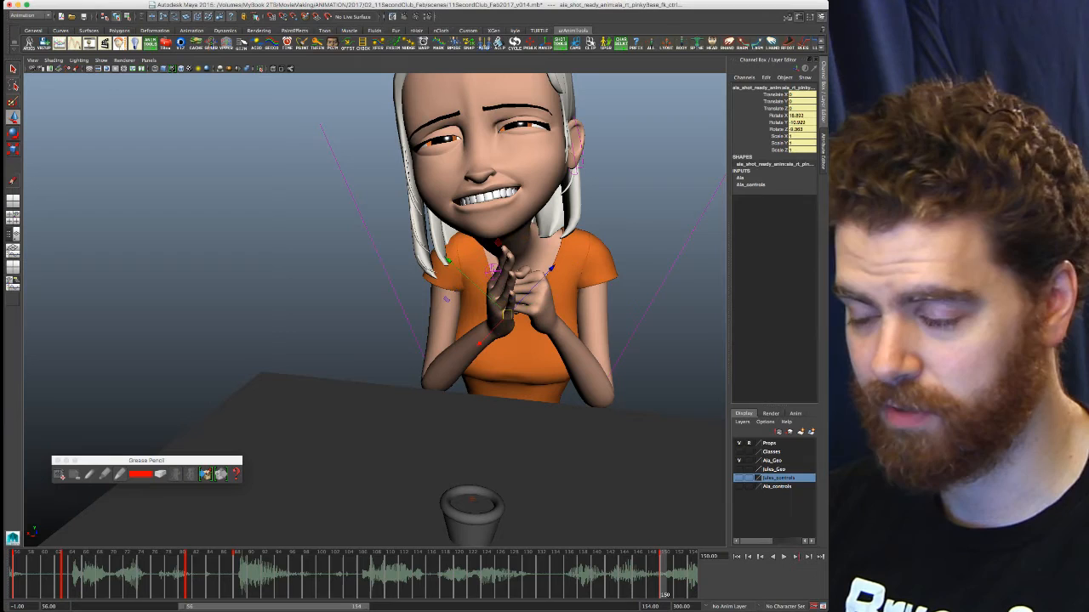
{"action": "left_click_drag", "start_coordinate": [0, 51], "coordinate": [0, 43]}
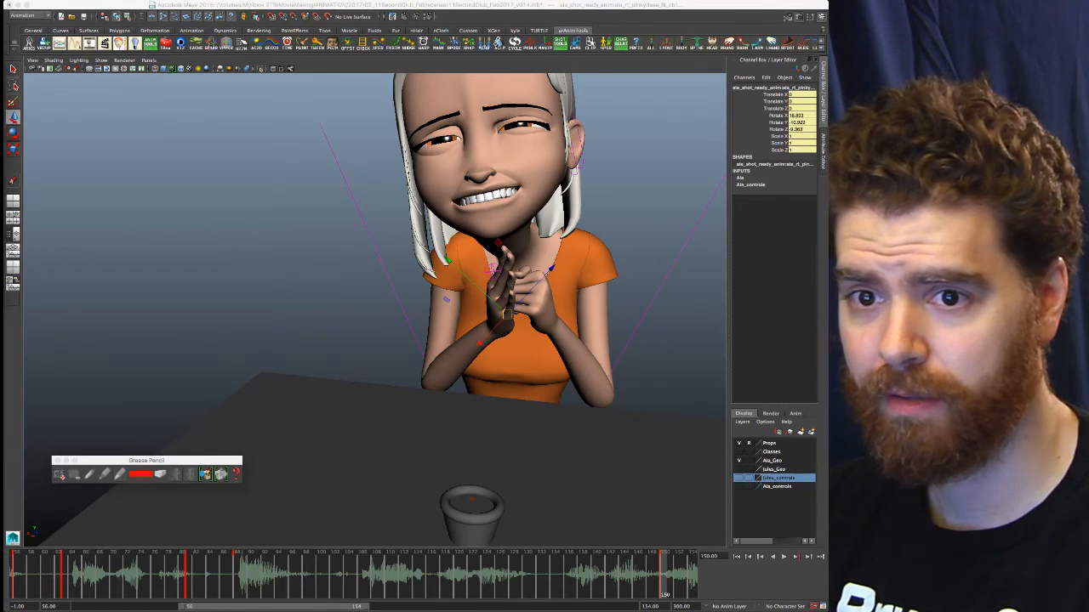
{"action": "key", "text": "ctrl+Up"}
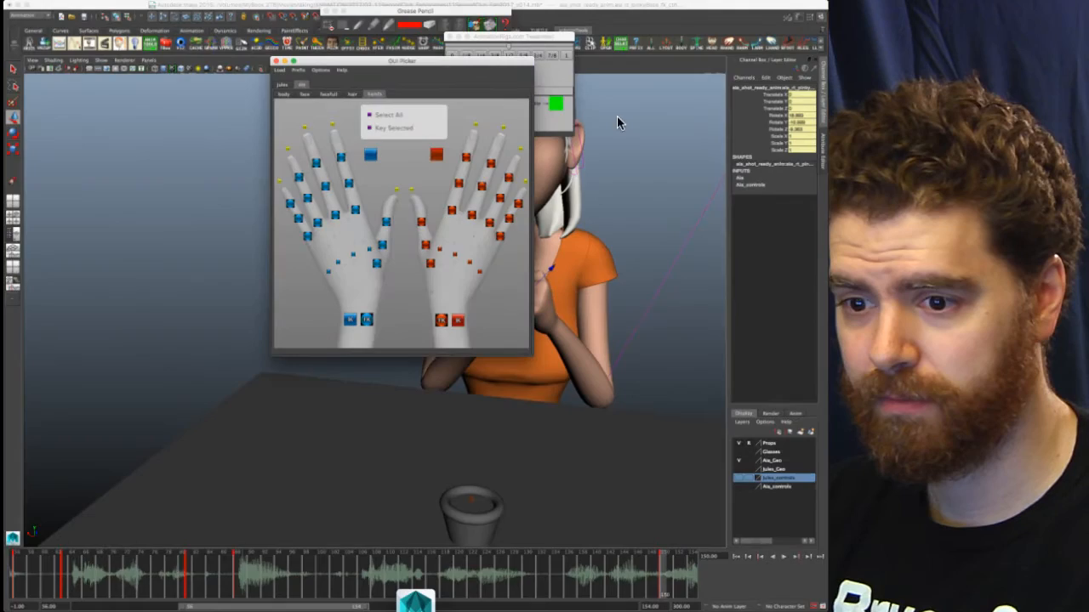
{"action": "left_click", "coordinate": [185, 331]}
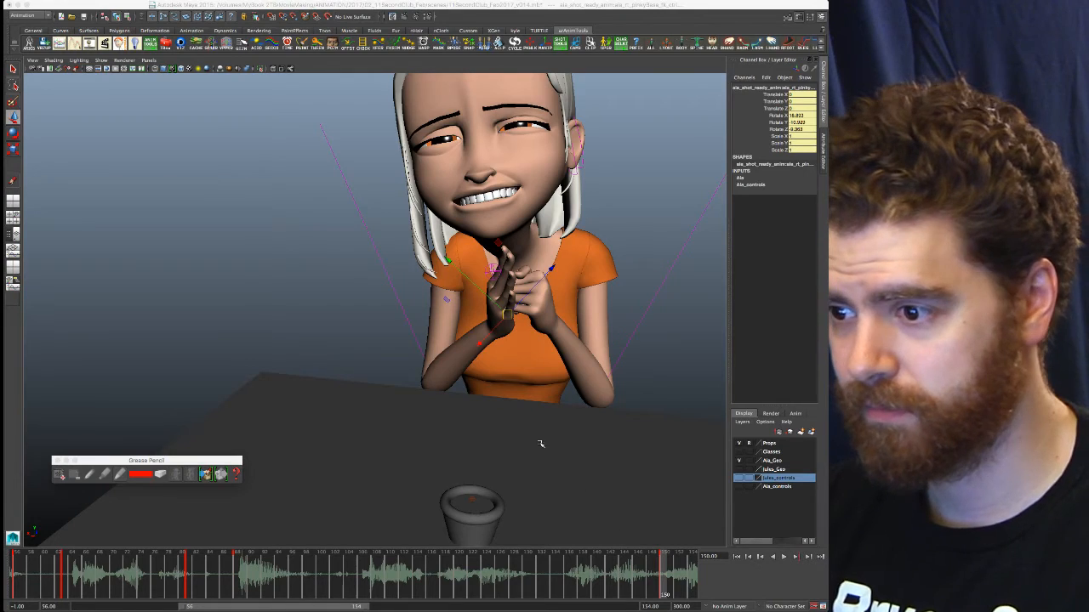
Examine Ala's hands from several angles and compare the pose with the video reference and the shot camera view
{"action": "mouse_move", "coordinate": [502, 333]}
{"action": "left_mouse_down", "text": "alt"}
{"action": "mouse_move", "coordinate": [447, 340]}
{"action": "mouse_move", "coordinate": [499, 337]}
{"action": "left_mouse_up", "text": "alt"}
{"action": "right_click_drag", "start_coordinate": [499, 337], "coordinate": [589, 333], "text": "alt"}
{"action": "middle_click_drag", "start_coordinate": [589, 333], "coordinate": [481, 372], "text": "alt"}
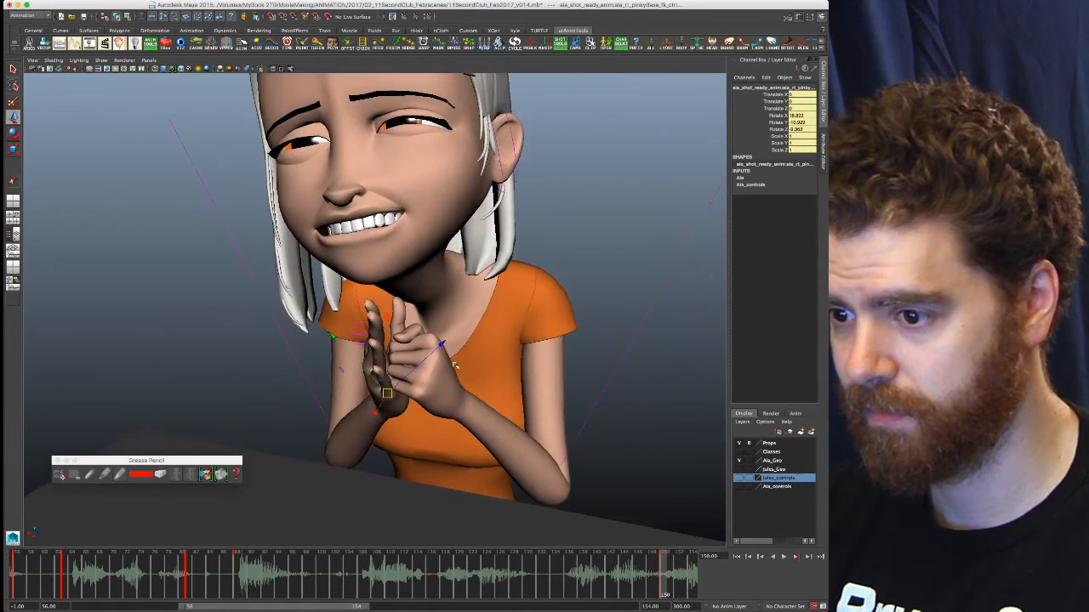
{"action": "right_click_drag", "start_coordinate": [482, 372], "coordinate": [510, 365], "text": "alt"}
{"action": "left_click_drag", "start_coordinate": [467, 380], "coordinate": [404, 380], "text": "alt"}
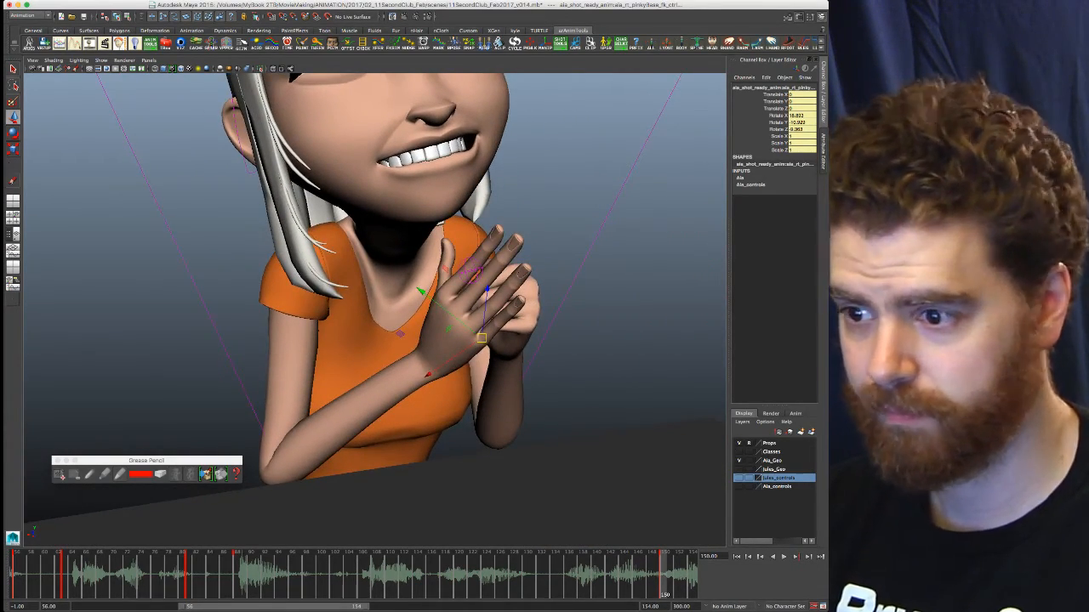
{"action": "key", "text": "space"}
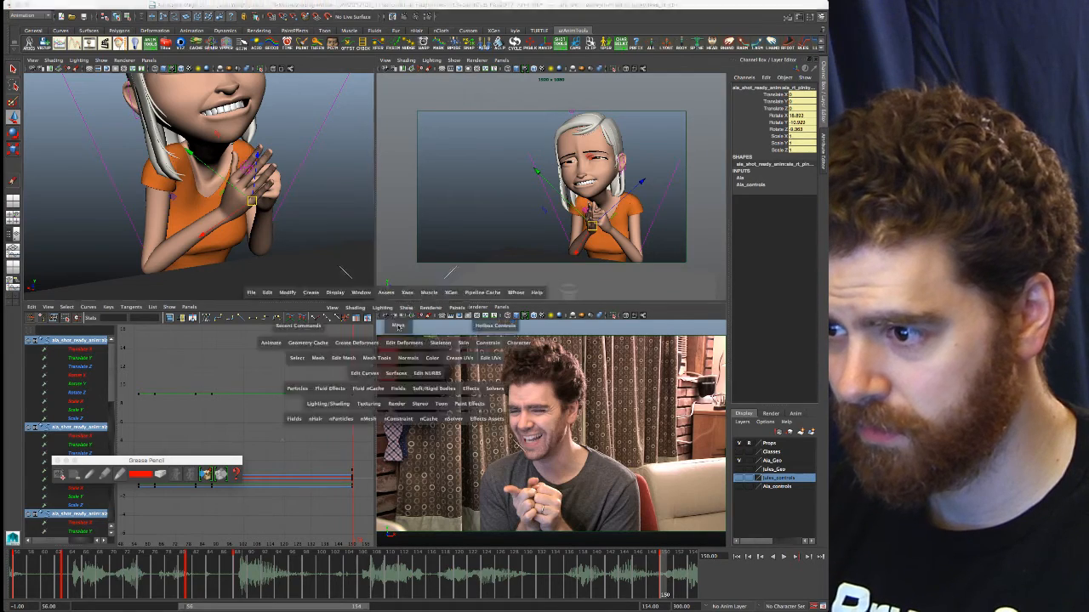
{"action": "key", "text": "space"}
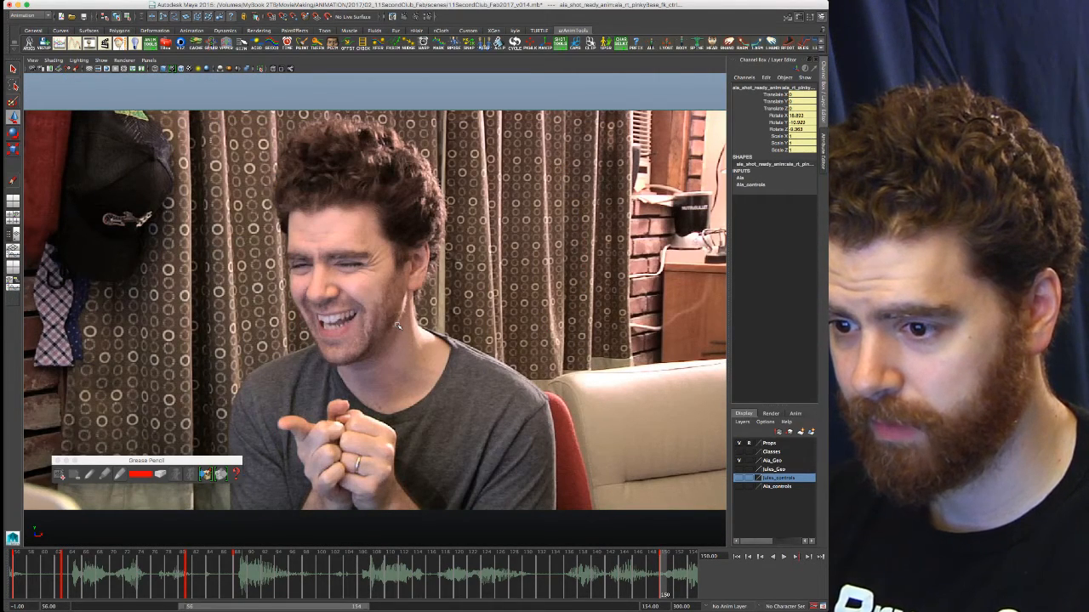
{"action": "key", "text": "space"}
{"action": "key", "text": "space"}
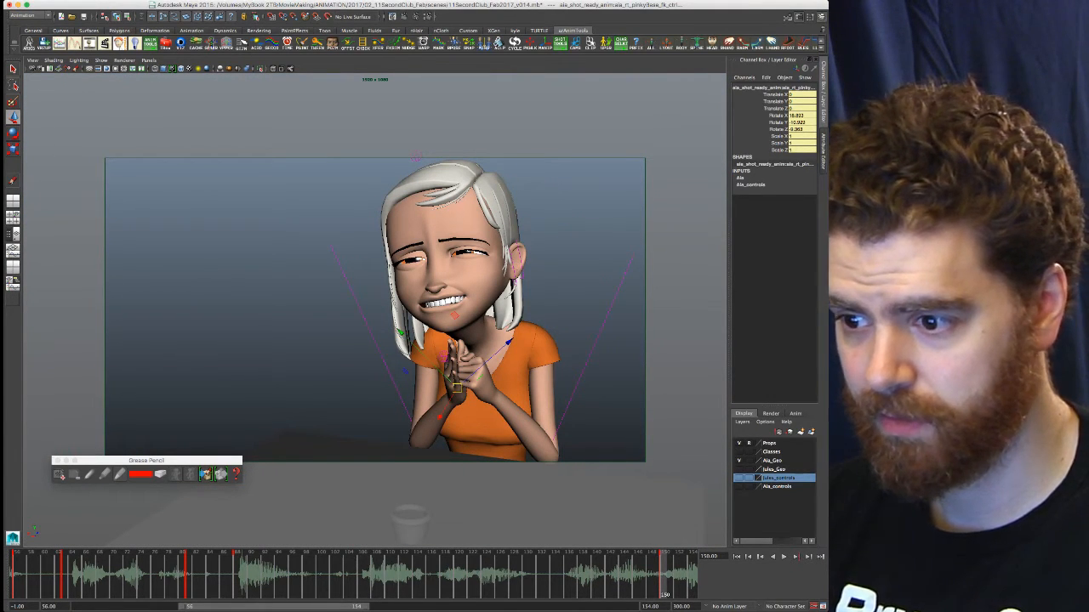
Straighten the right index finger by setting Rotate Y to 0 on its tip and middle FK controls
{"action": "left_click", "coordinate": [451, 347]}
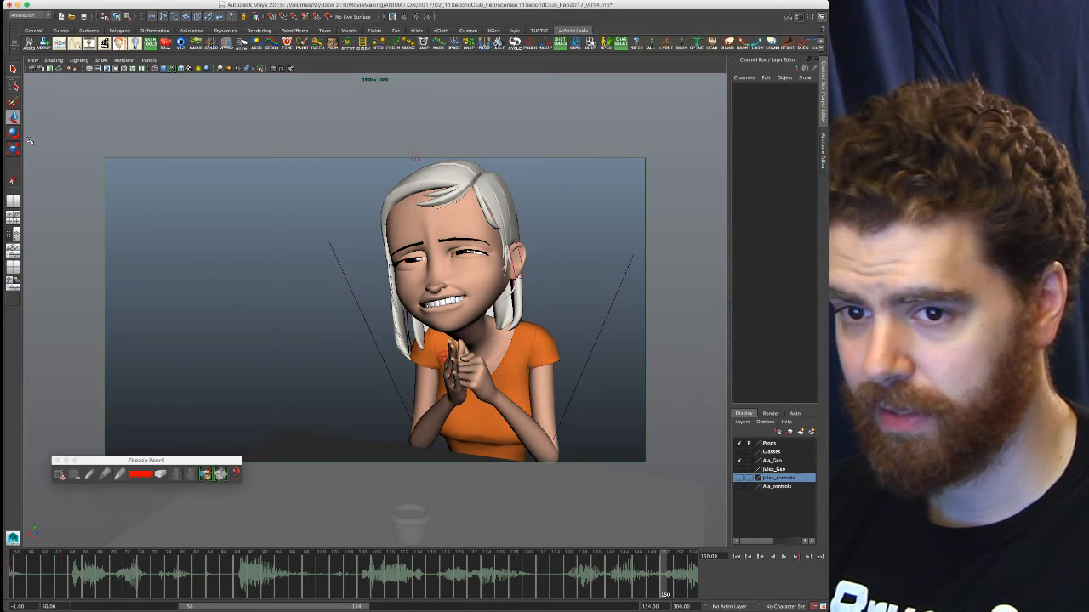
{"action": "left_click", "coordinate": [449, 367]}
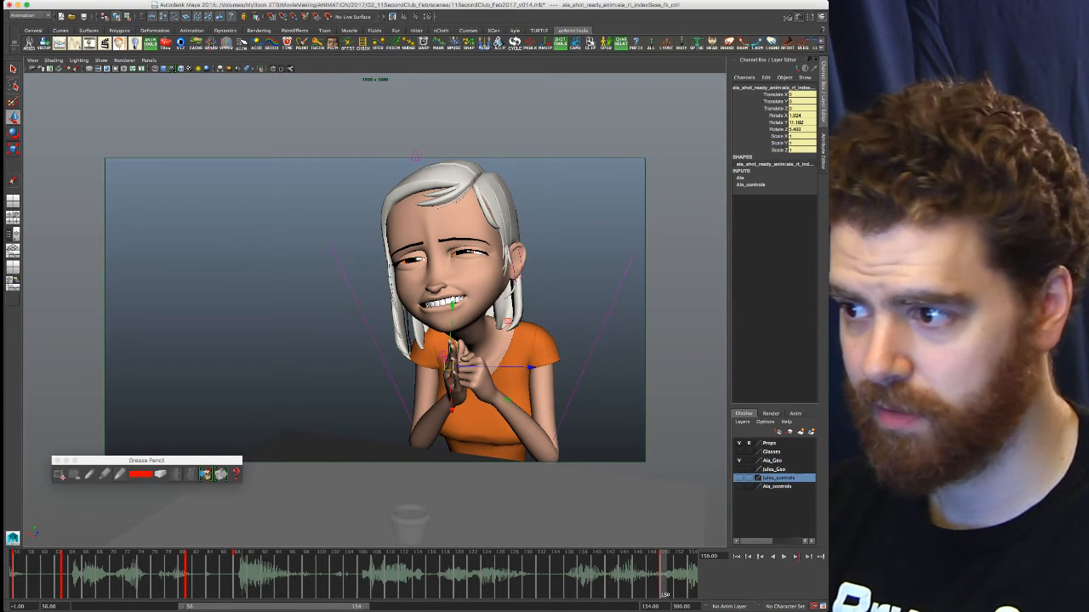
{"action": "left_click", "coordinate": [450, 356]}
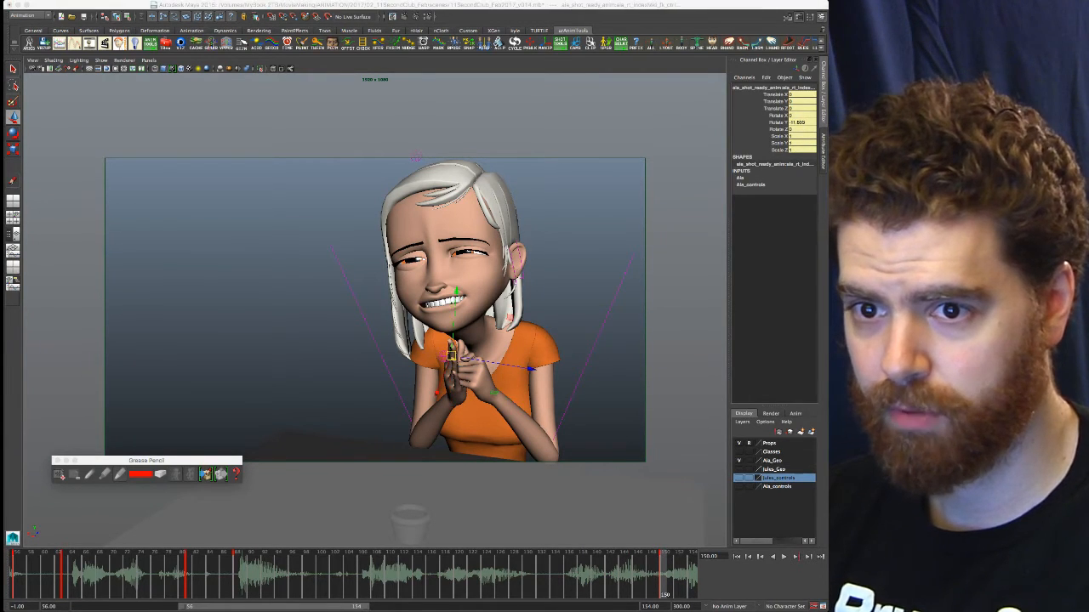
{"action": "left_click", "coordinate": [590, 105]}
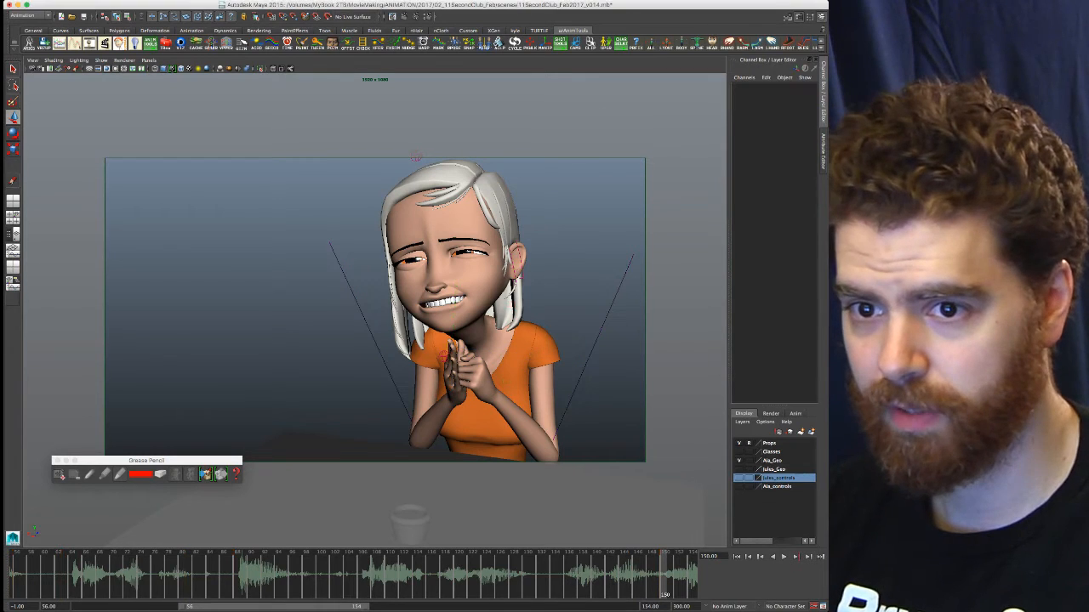
{"action": "left_click", "coordinate": [452, 347]}
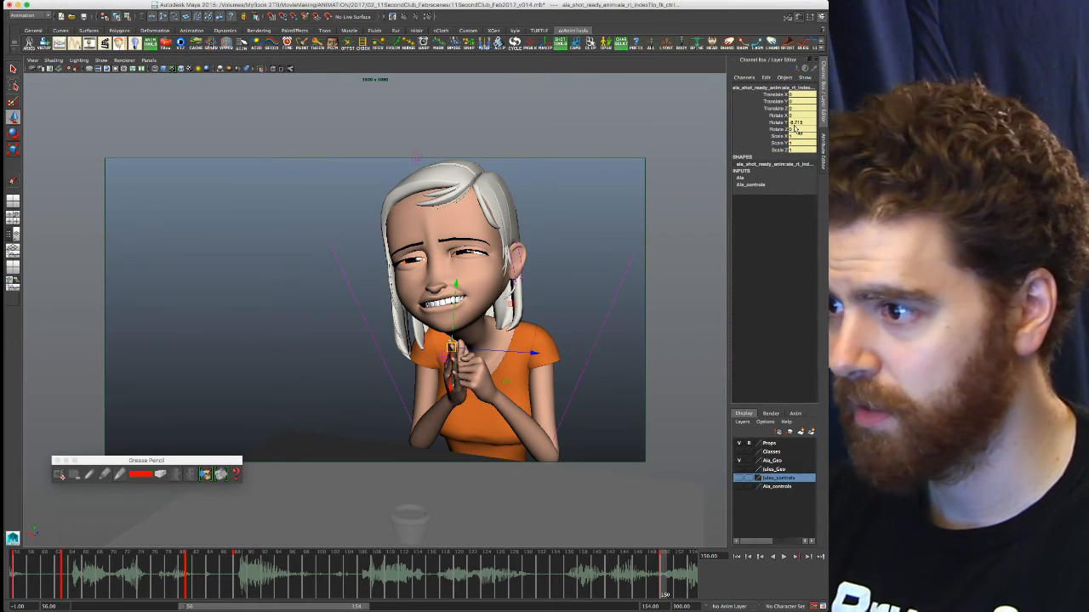
{"action": "key", "text": "Return"}
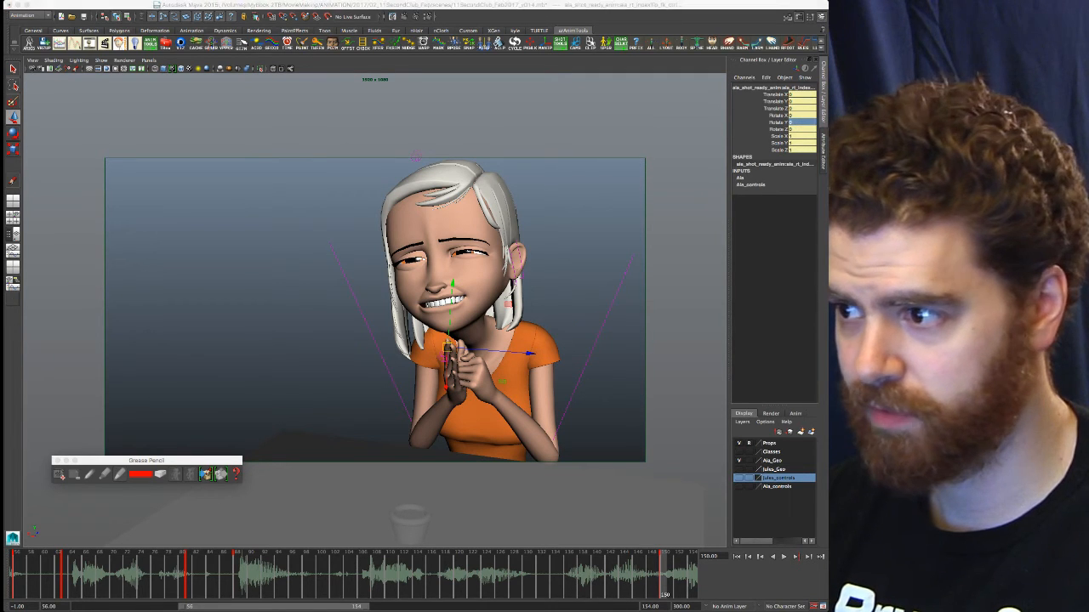
{"action": "key", "text": "Up"}
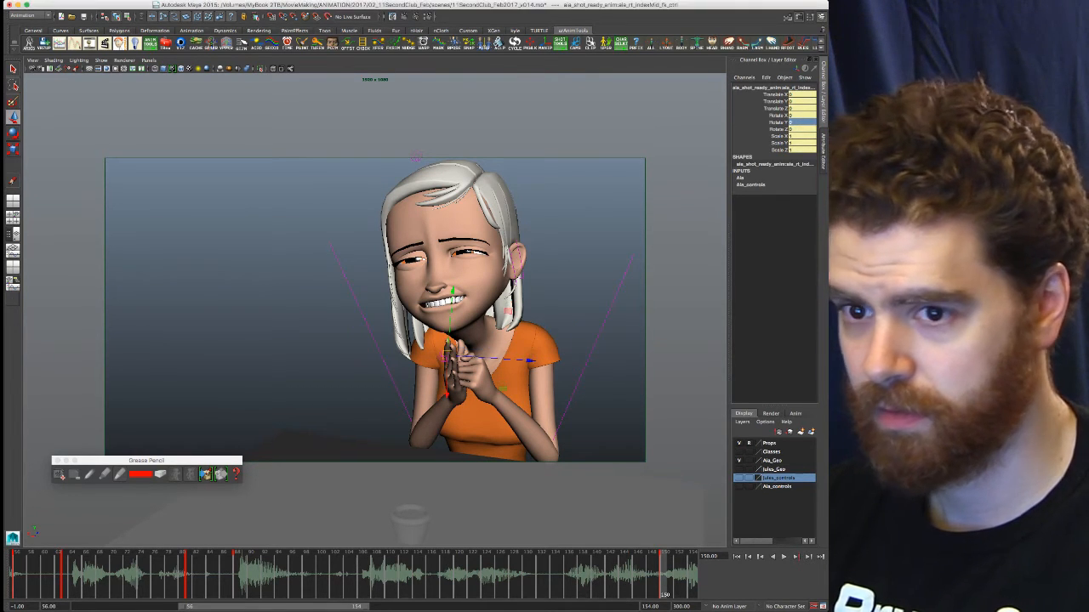
Set Rotate X, Y and Z to 0 on the right index finger's base FK control
{"action": "key", "text": "Up"}
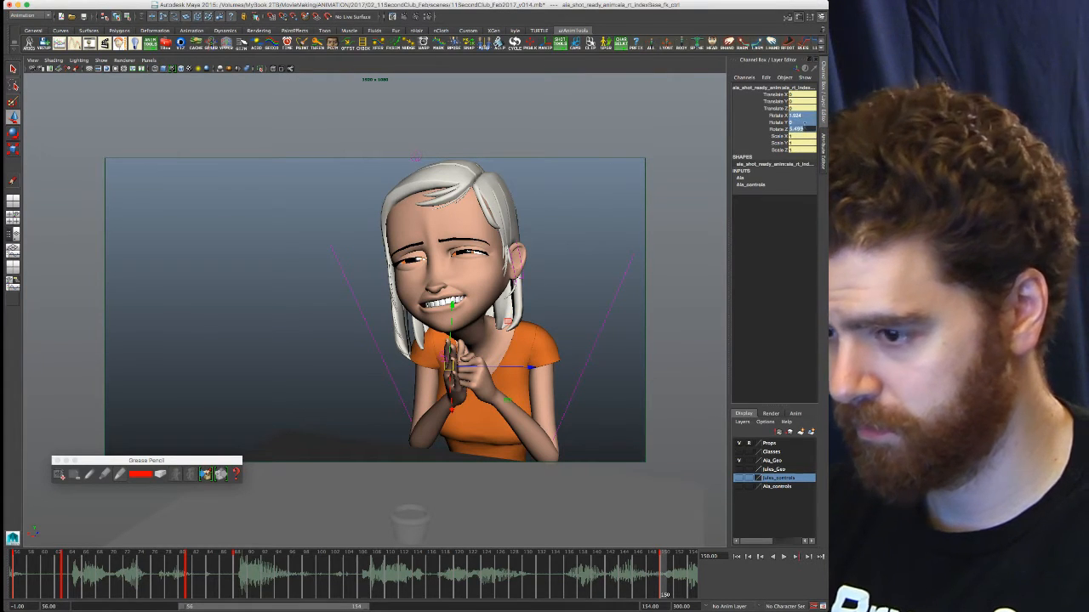
{"action": "type", "text": "0"}
{"action": "key", "text": "Return"}
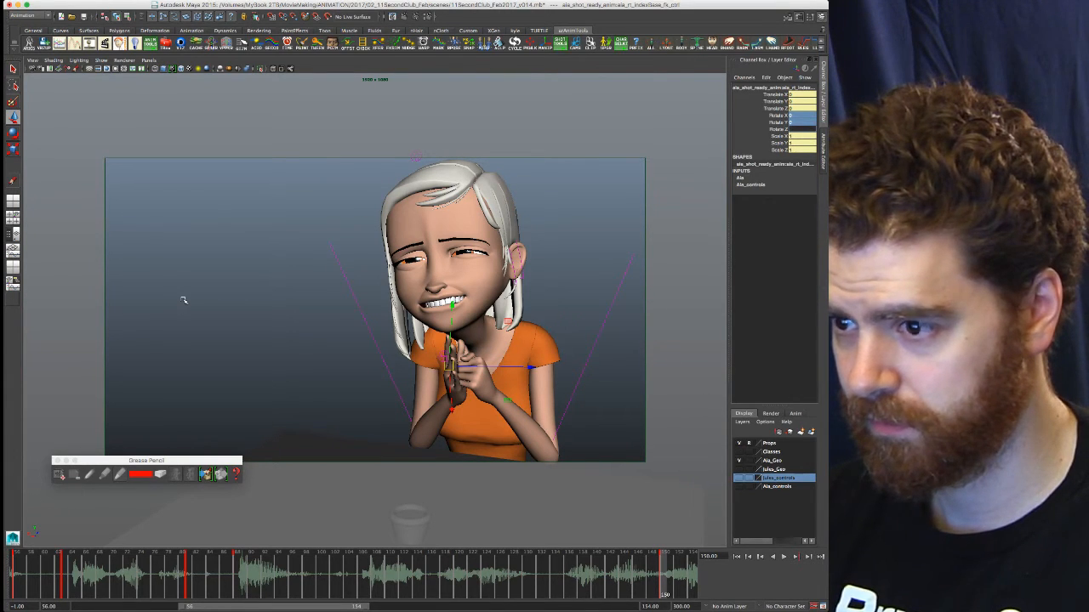
Rotate the right arm IK control to tilt the open hand away from the left fist
{"action": "key", "text": "space"}
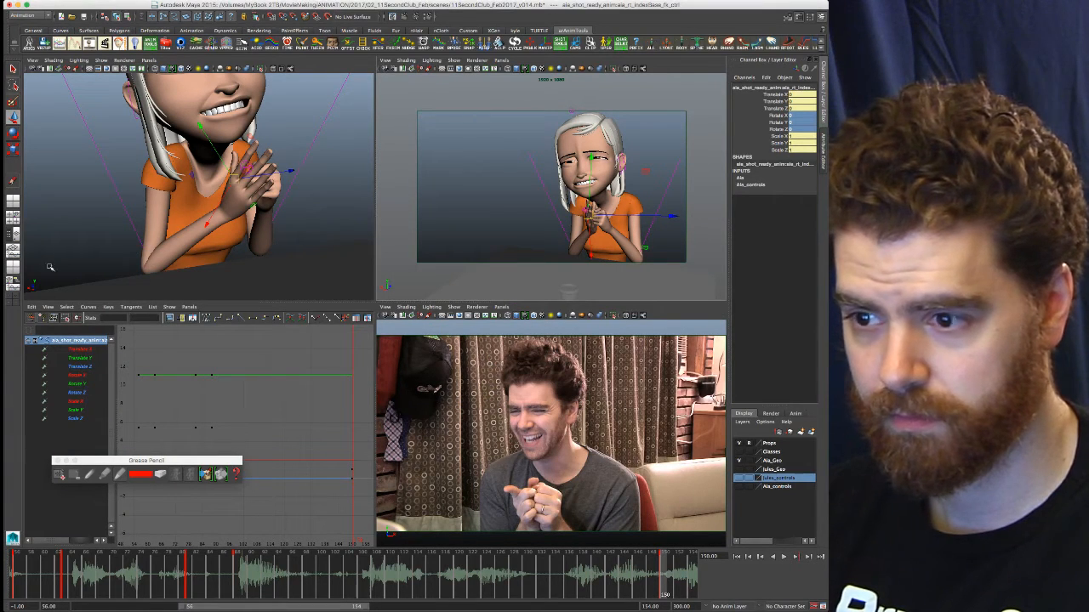
{"action": "left_click", "coordinate": [270, 175]}
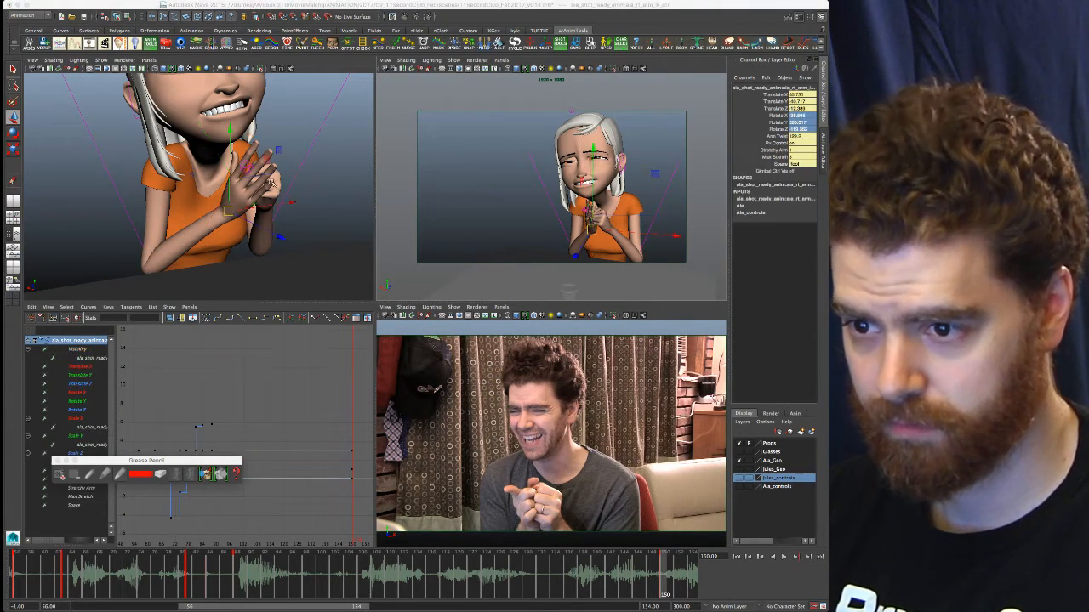
{"action": "left_click_drag", "start_coordinate": [311, 194], "coordinate": [285, 194], "text": "alt"}
{"action": "left_click_drag", "start_coordinate": [196, 164], "coordinate": [204, 179]}
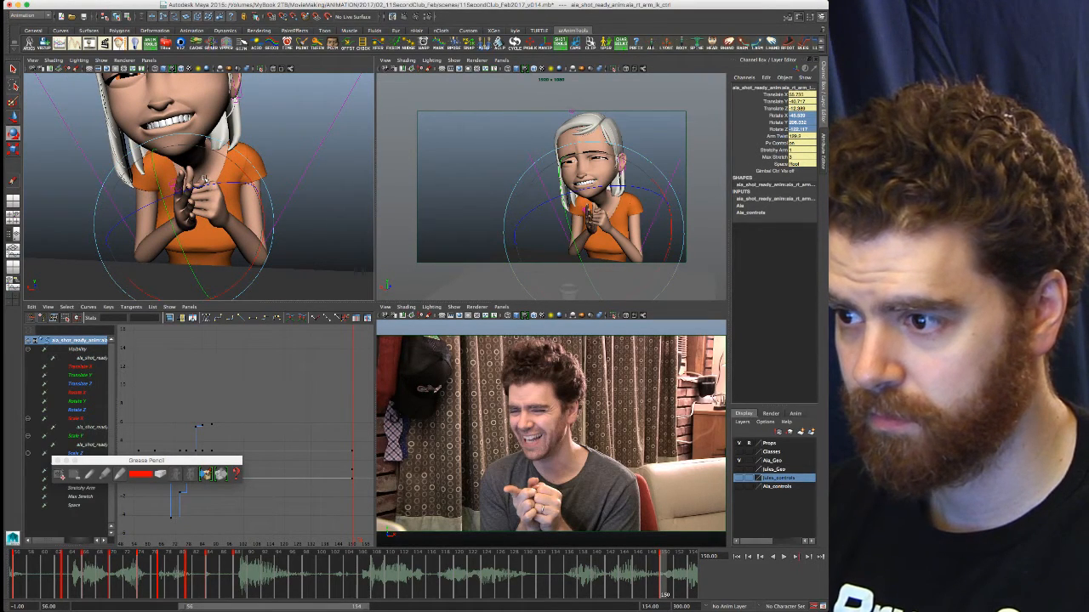
{"action": "left_click_drag", "start_coordinate": [204, 178], "coordinate": [191, 177]}
{"action": "left_click_drag", "start_coordinate": [202, 271], "coordinate": [194, 271]}
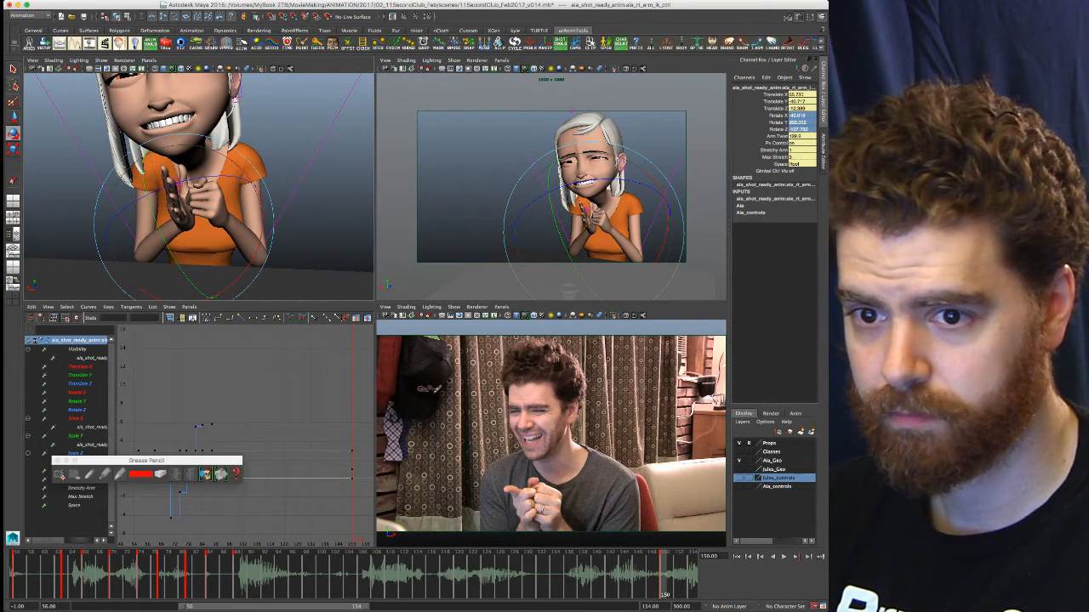
Rotate the right index finger's base, middle and tip FK controls to bend the finger outward from the palm
{"action": "left_click", "coordinate": [265, 188]}
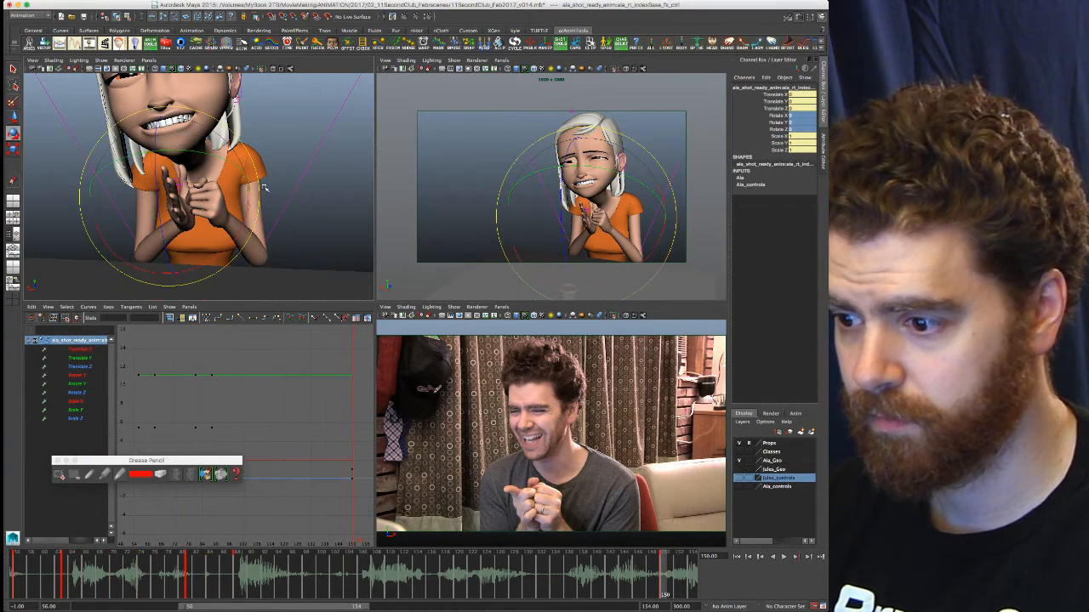
{"action": "left_click_drag", "start_coordinate": [216, 139], "coordinate": [202, 154]}
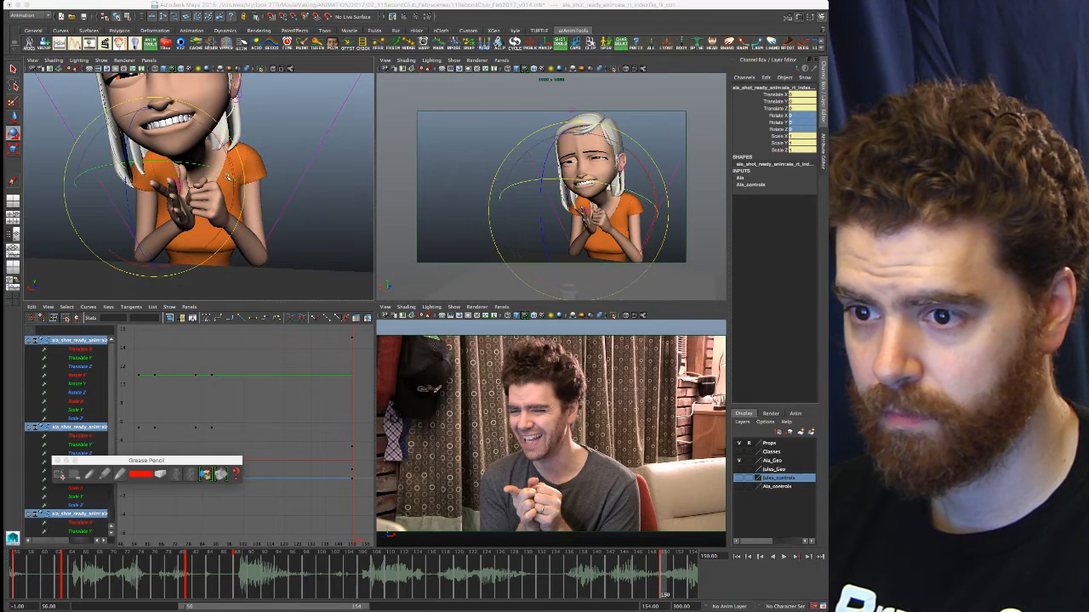
{"action": "left_click_drag", "start_coordinate": [223, 170], "coordinate": [199, 166]}
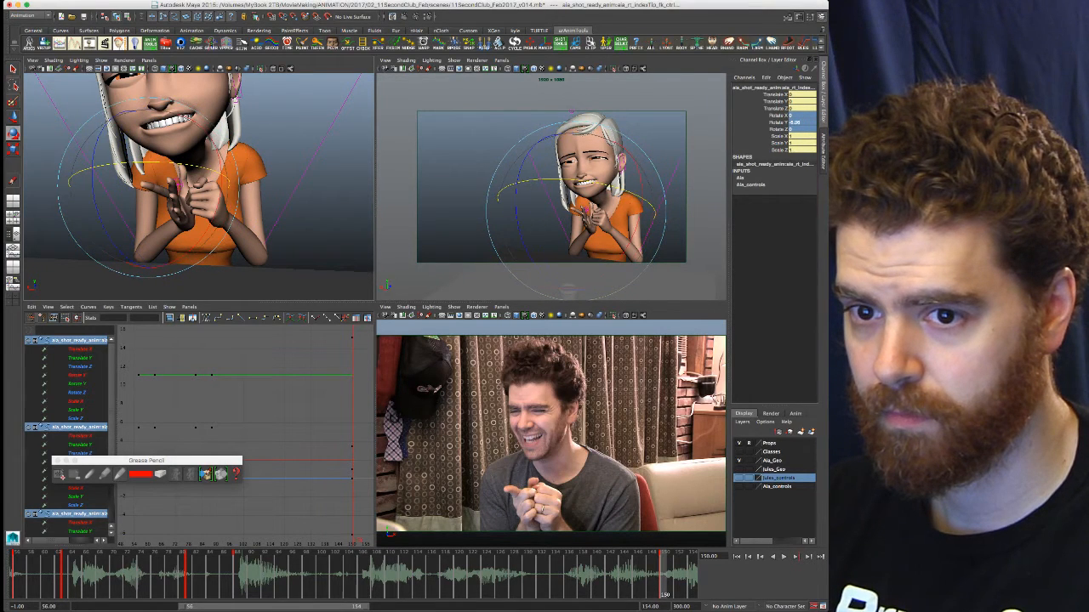
Zero the right index base control's rotations and rotate it outward again, with Rotate Y at about -7.9
{"action": "left_click_drag", "start_coordinate": [810, 116], "coordinate": [810, 128]}
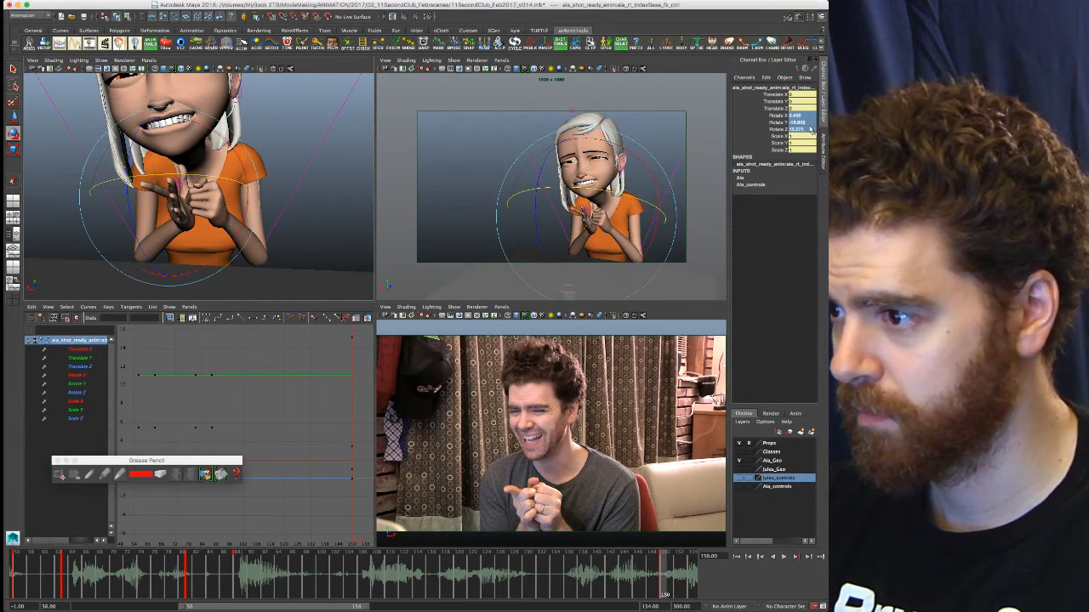
{"action": "type", "text": "0"}
{"action": "key", "text": "Return"}
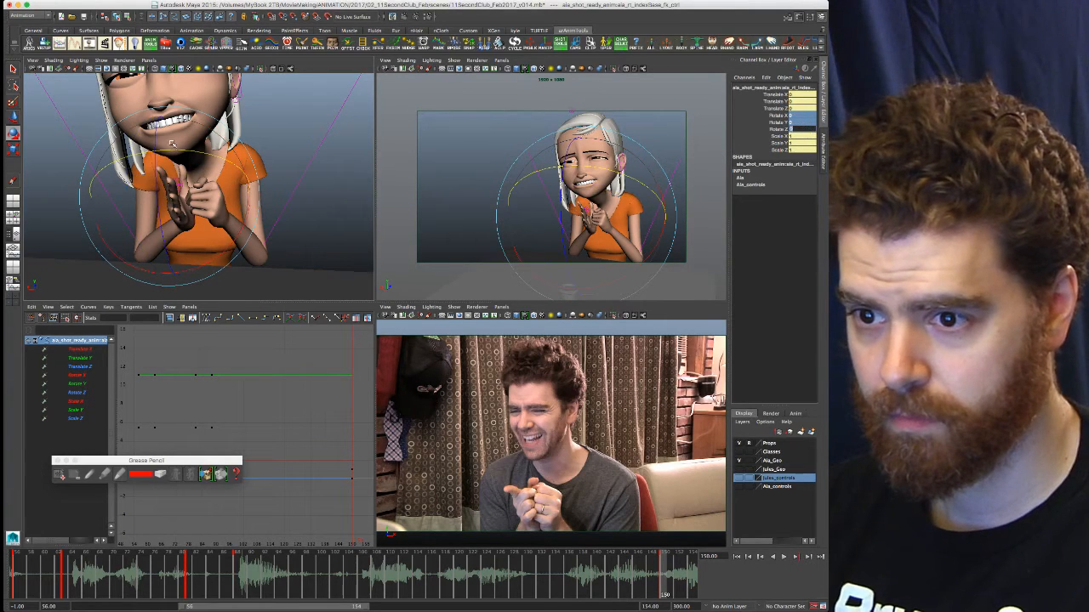
{"action": "left_click_drag", "start_coordinate": [168, 133], "coordinate": [157, 152]}
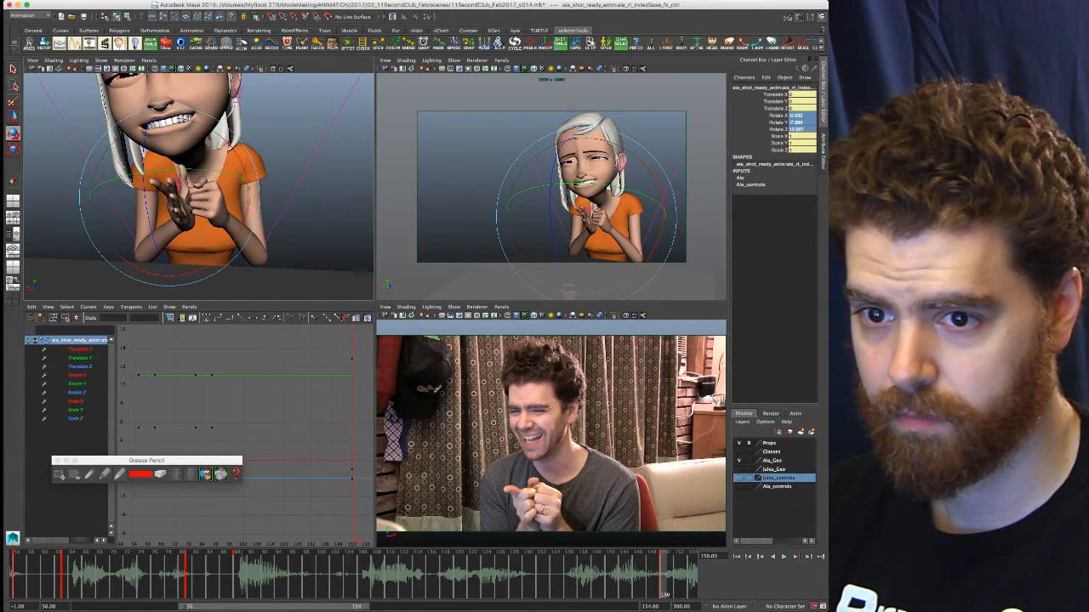
Rotate the right middle finger's base FK control to bend the finger in toward the left fist
{"action": "left_click_drag", "start_coordinate": [130, 156], "coordinate": [210, 146]}
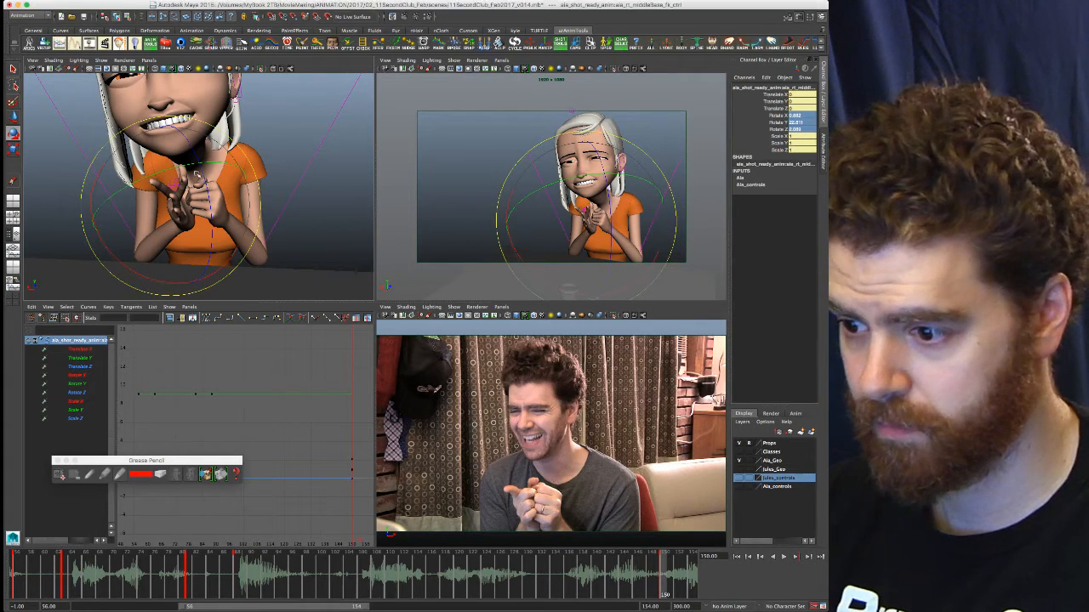
{"action": "left_click_drag", "start_coordinate": [182, 184], "coordinate": [179, 175]}
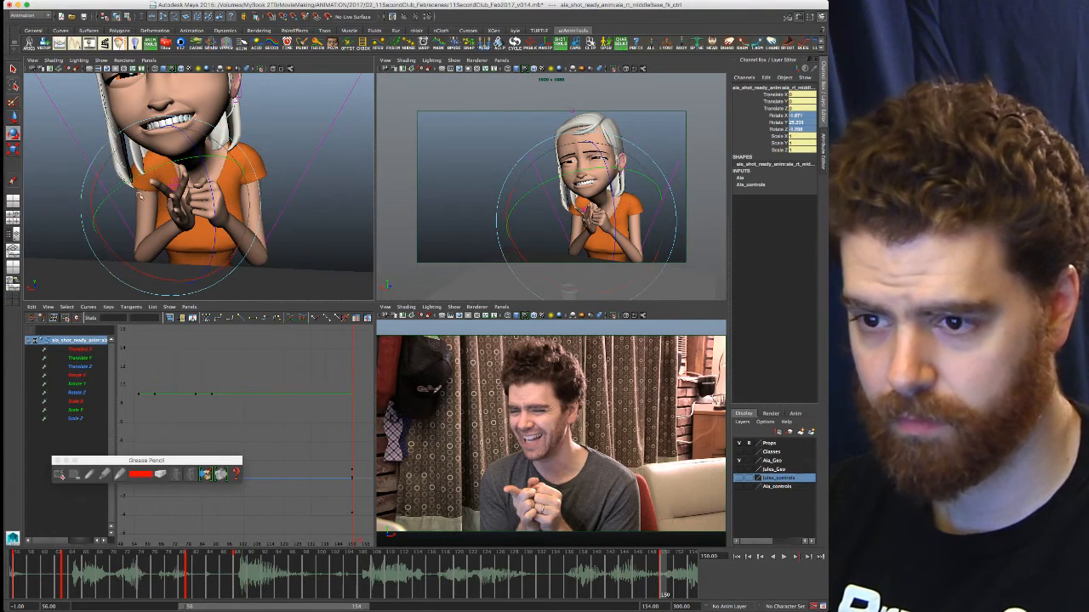
{"action": "key", "text": "super+grave"}
{"action": "left_click_drag", "start_coordinate": [533, 215], "coordinate": [485, 156]}
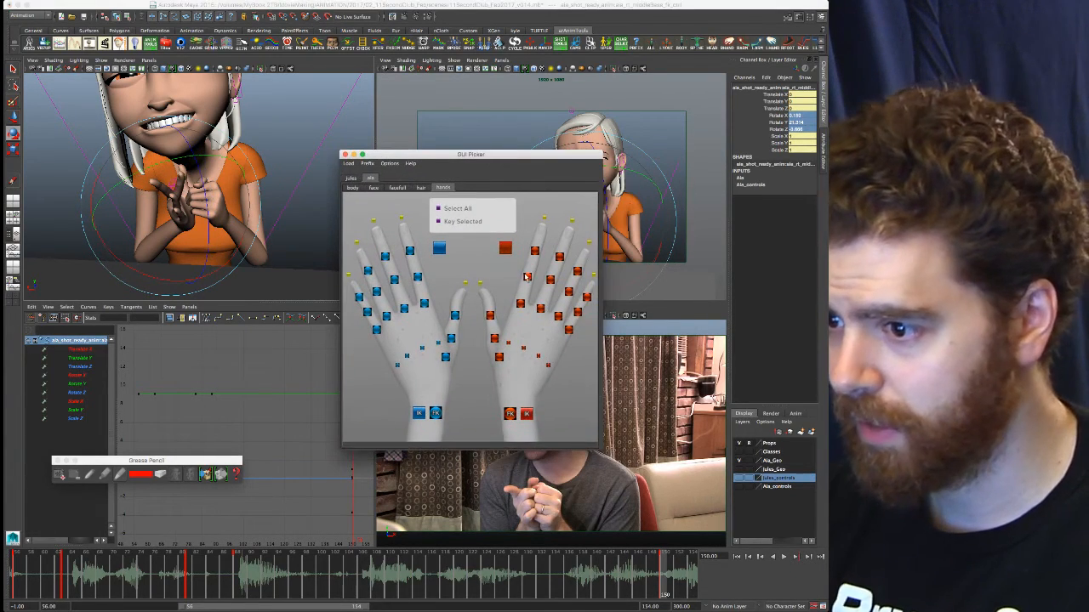
{"action": "left_click", "coordinate": [540, 312]}
{"action": "left_click", "coordinate": [541, 312]}
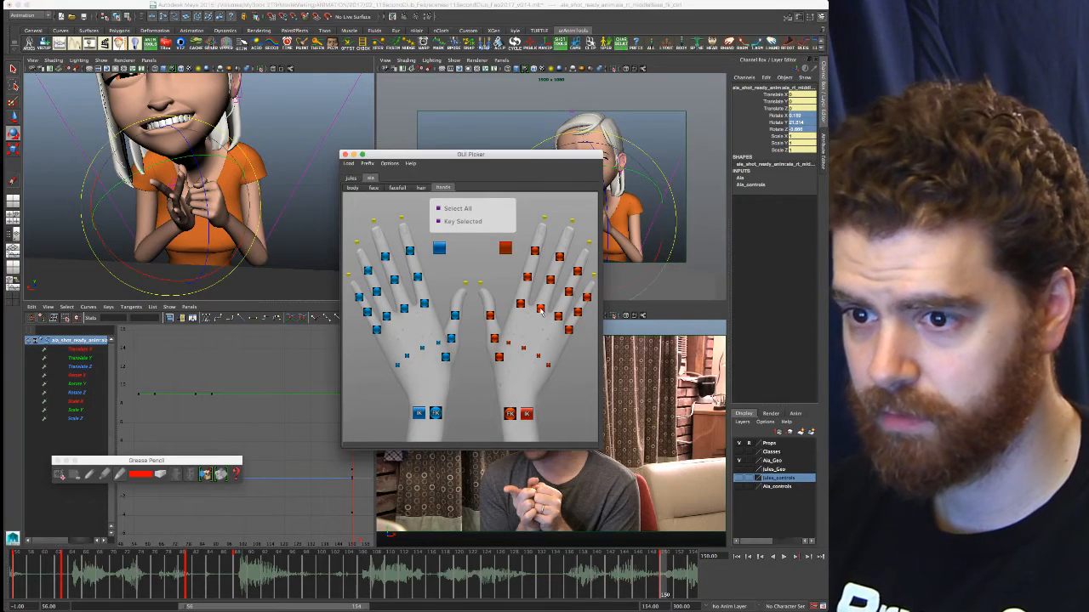
{"action": "left_click_drag", "start_coordinate": [125, 198], "coordinate": [132, 196]}
Rotate the right ring finger's and pinky's base FK controls to fan both fingers in toward the left hand
{"action": "left_click", "coordinate": [559, 316]}
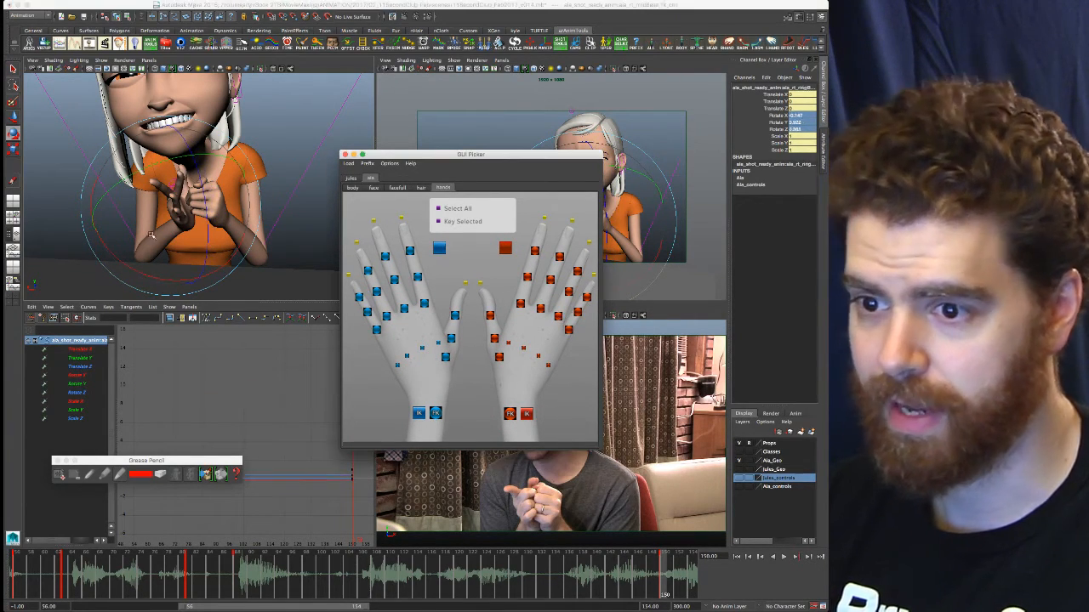
{"action": "left_click_drag", "start_coordinate": [148, 185], "coordinate": [151, 158]}
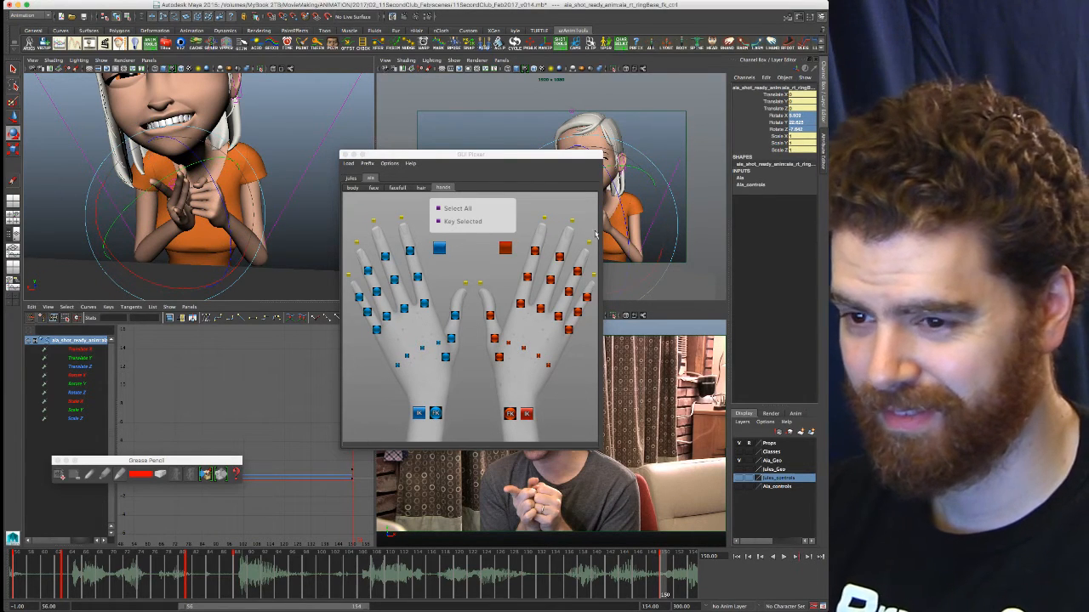
{"action": "left_click", "coordinate": [568, 330]}
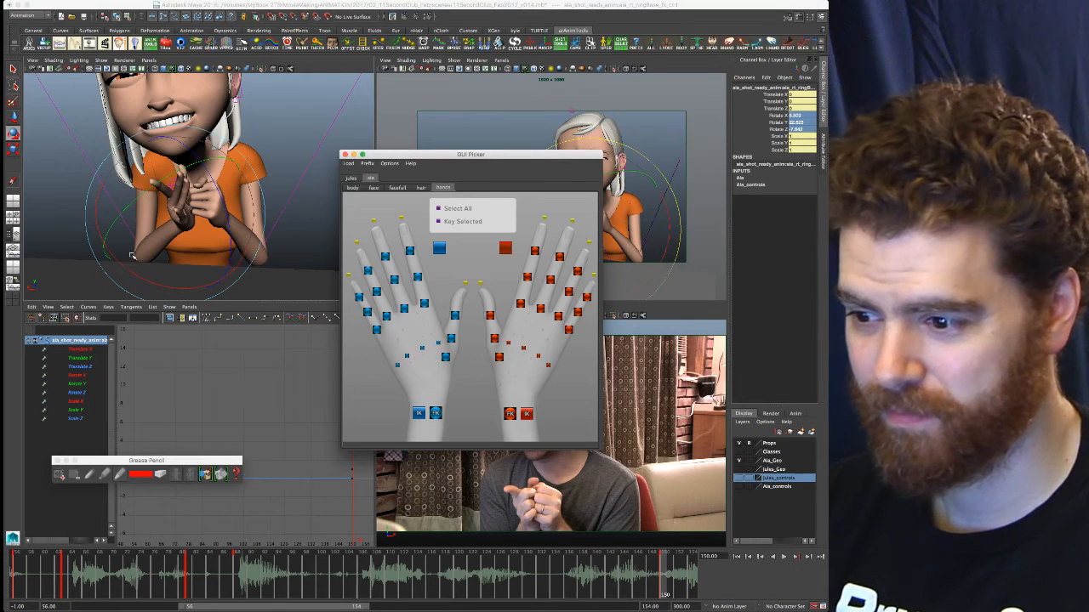
{"action": "left_click", "coordinate": [568, 330]}
{"action": "left_click_drag", "start_coordinate": [152, 190], "coordinate": [159, 177]}
{"action": "left_click_drag", "start_coordinate": [180, 295], "coordinate": [168, 278]}
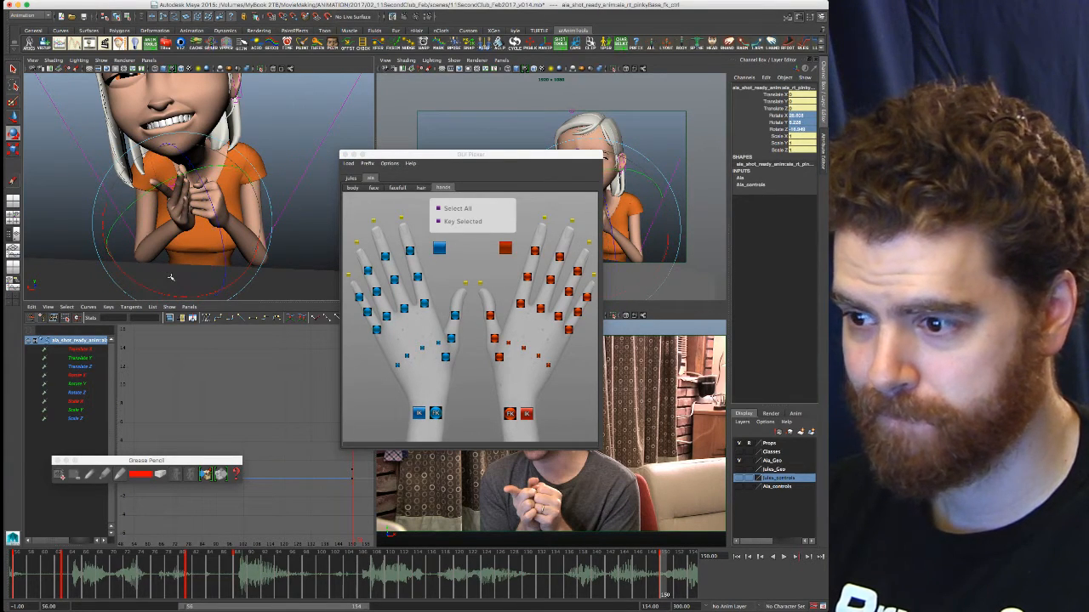
Rotate the right pinky and ring cup FK controls to cup the outer edge of the palm
{"action": "left_click", "coordinate": [548, 365]}
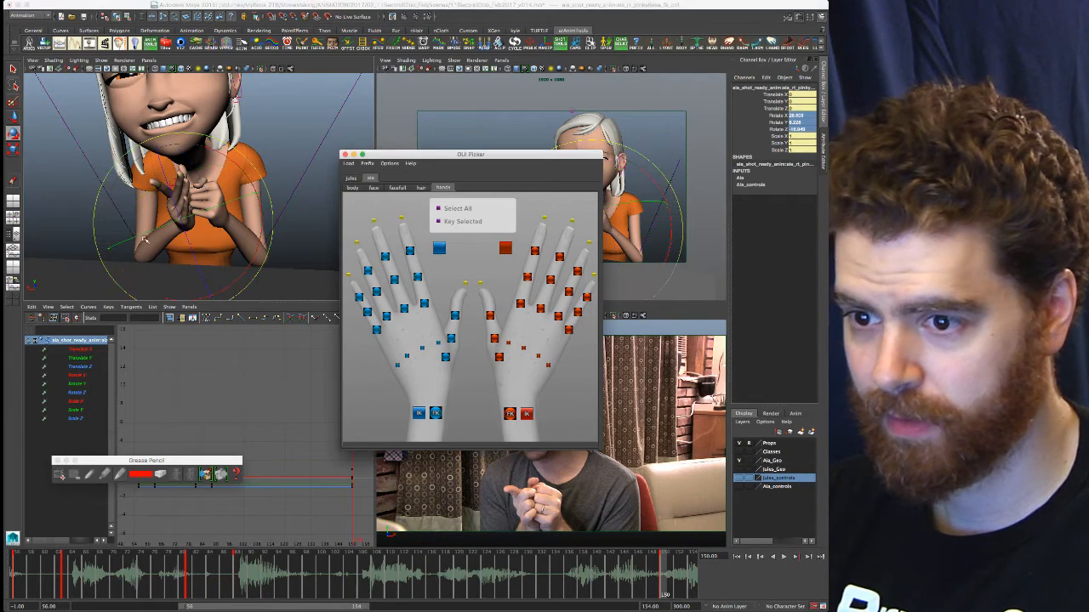
{"action": "left_click_drag", "start_coordinate": [228, 243], "coordinate": [228, 235]}
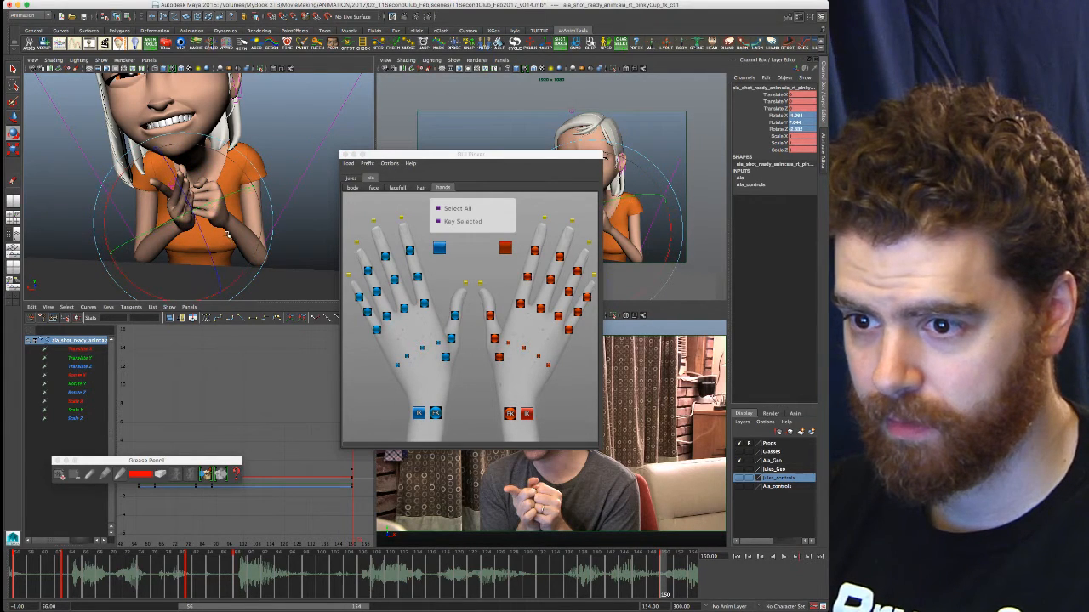
{"action": "left_click", "coordinate": [539, 356]}
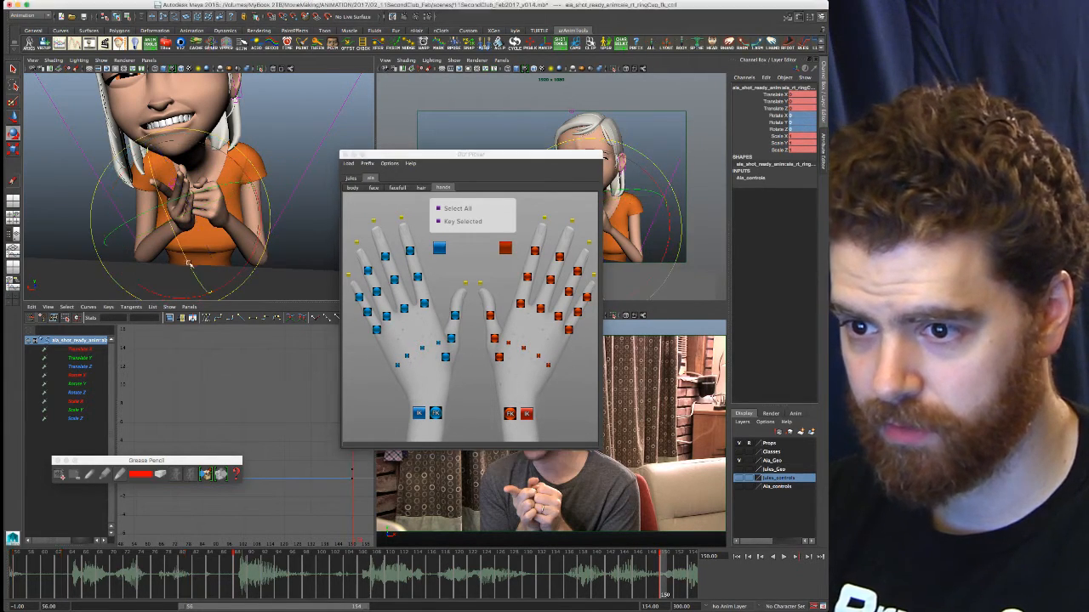
{"action": "left_click_drag", "start_coordinate": [217, 262], "coordinate": [222, 262]}
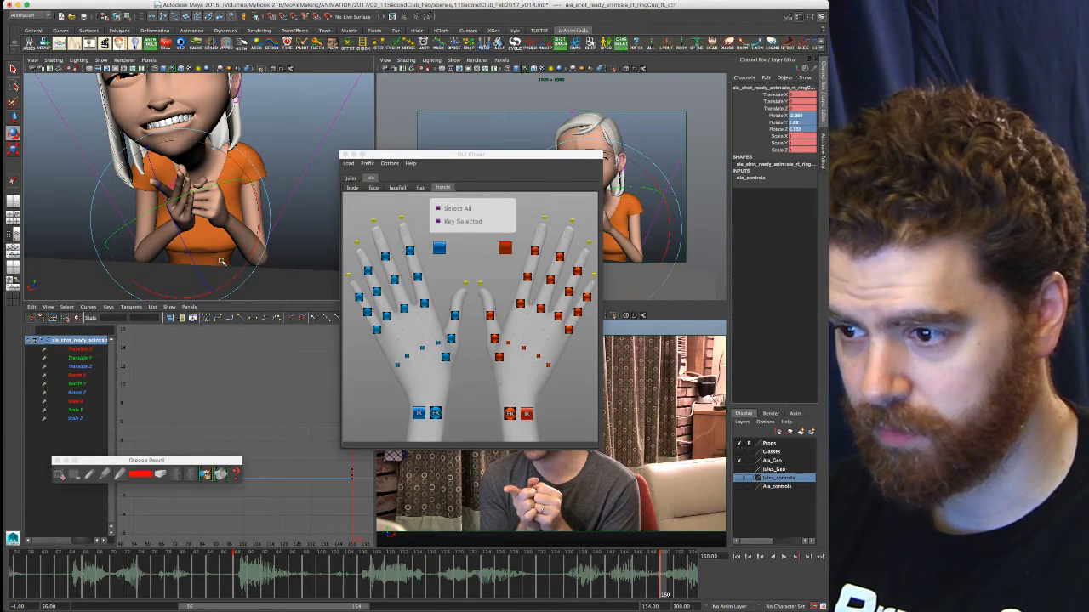
{"action": "left_click", "coordinate": [550, 366]}
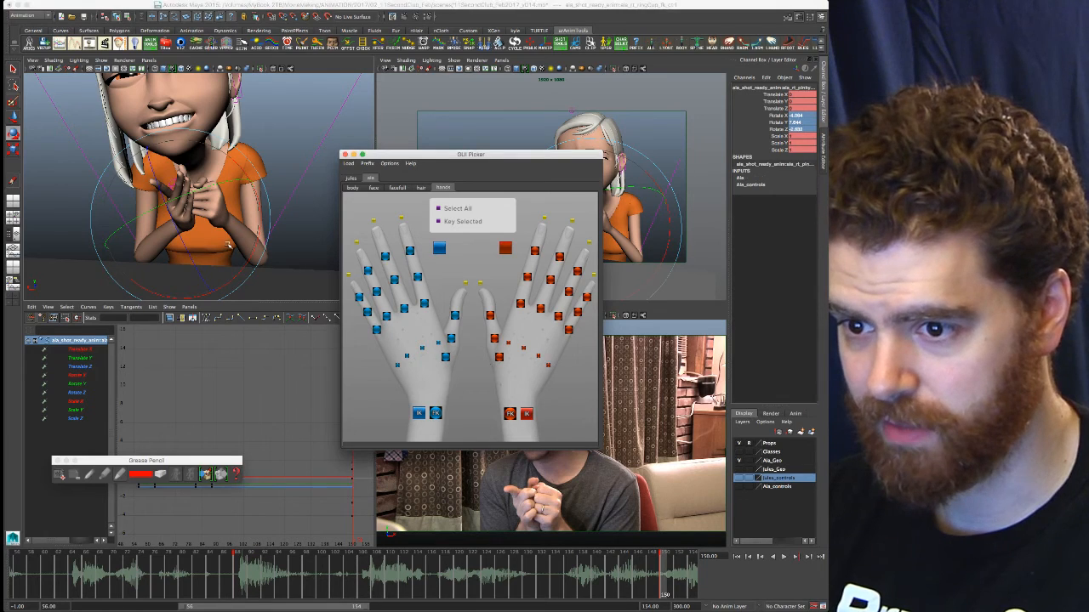
{"action": "left_click", "coordinate": [229, 249]}
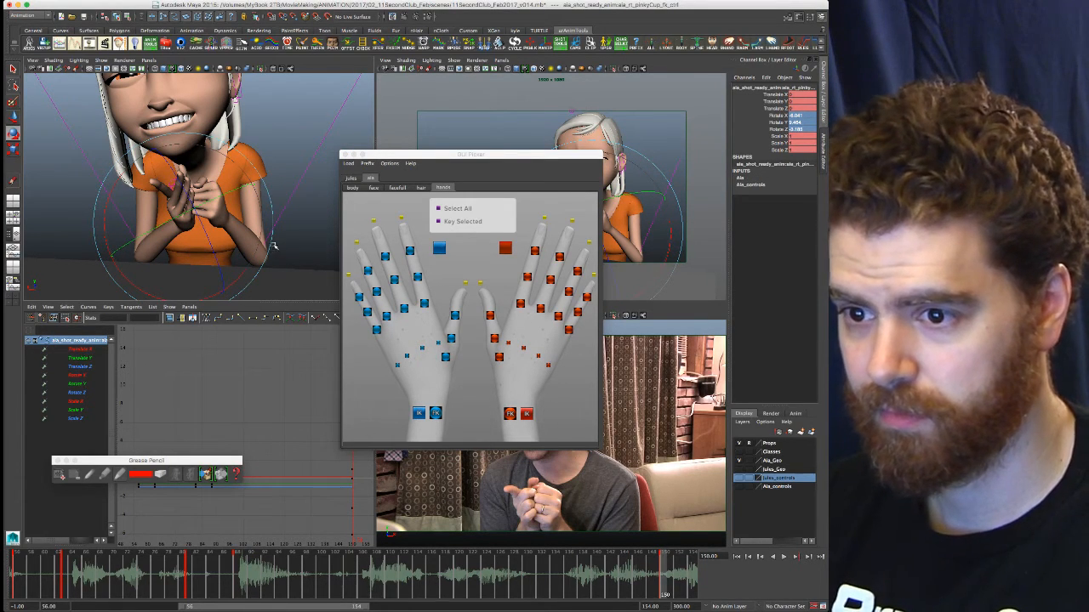
Curl the right pinky by rotating its middle and tip FK controls, dismissing the calendar reminder along the way
{"action": "left_click", "coordinate": [577, 312]}
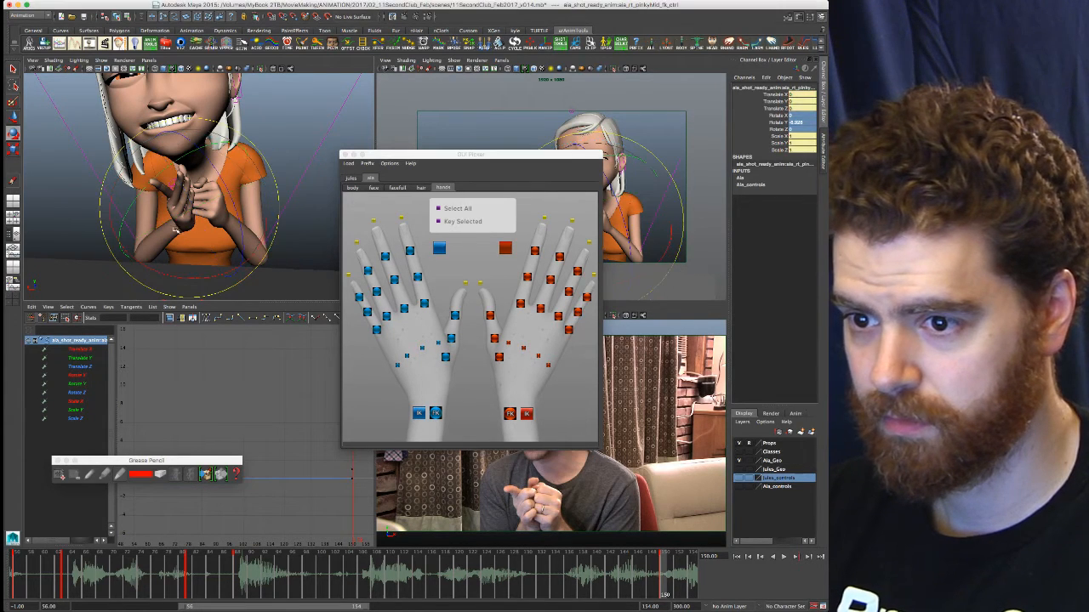
{"action": "left_click_drag", "start_coordinate": [127, 209], "coordinate": [168, 130]}
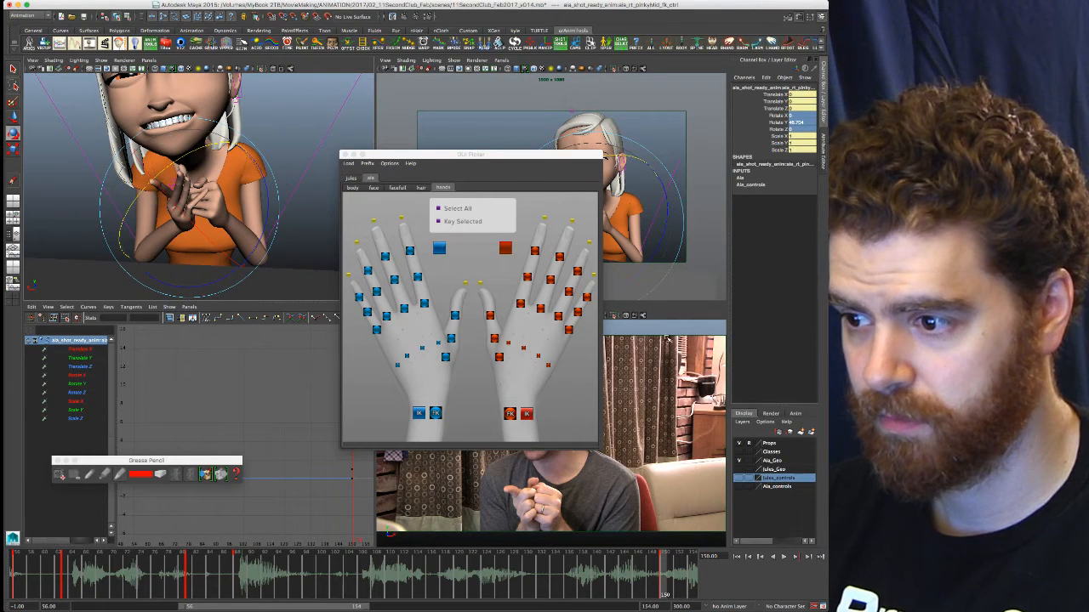
{"action": "left_click", "coordinate": [147, 198]}
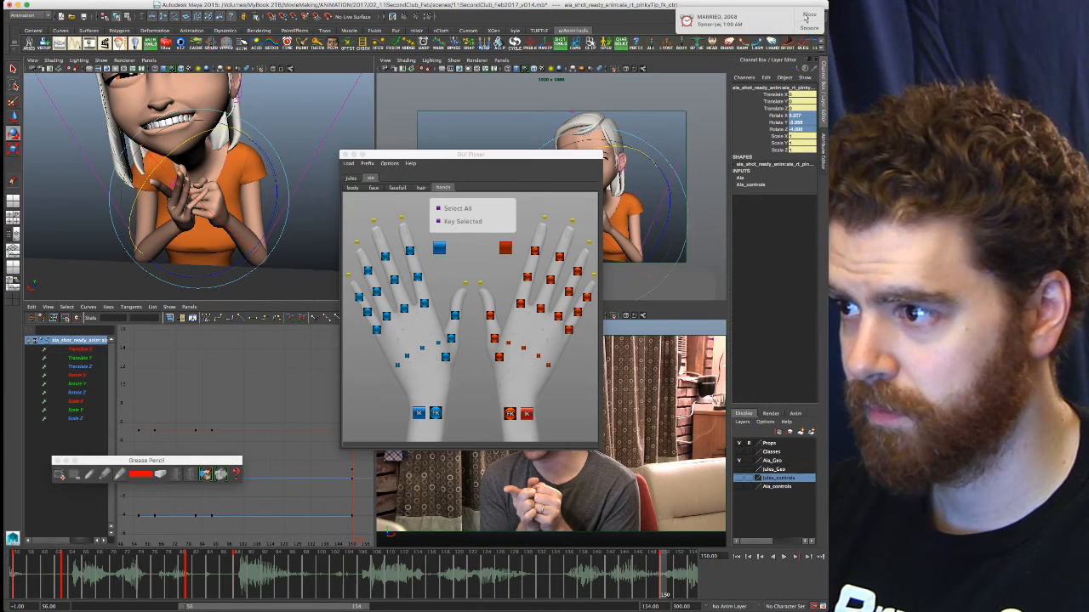
{"action": "left_click", "coordinate": [808, 15]}
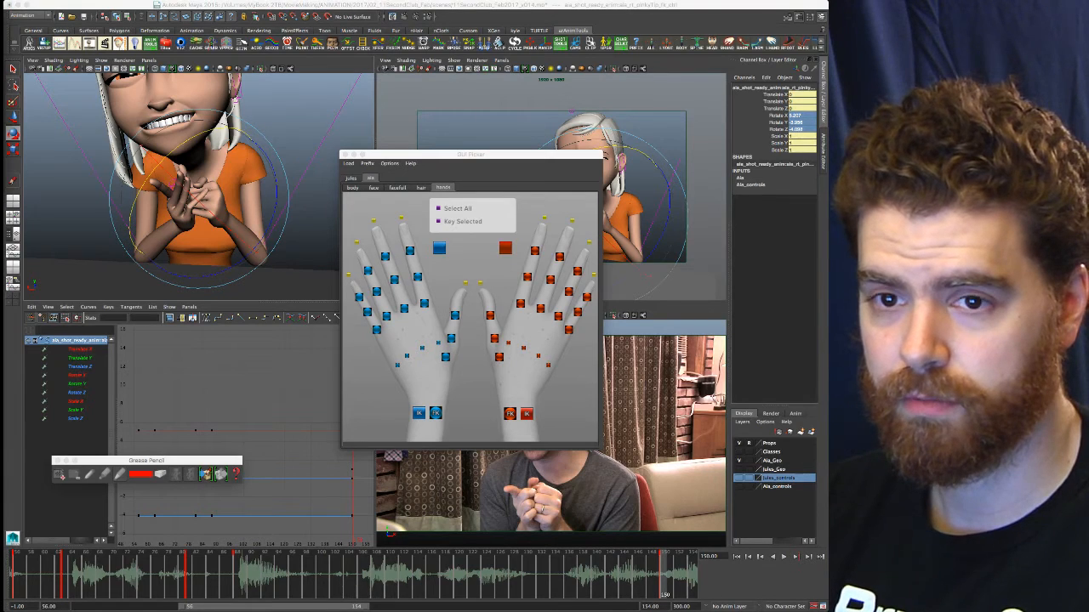
{"action": "left_click", "coordinate": [525, 5]}
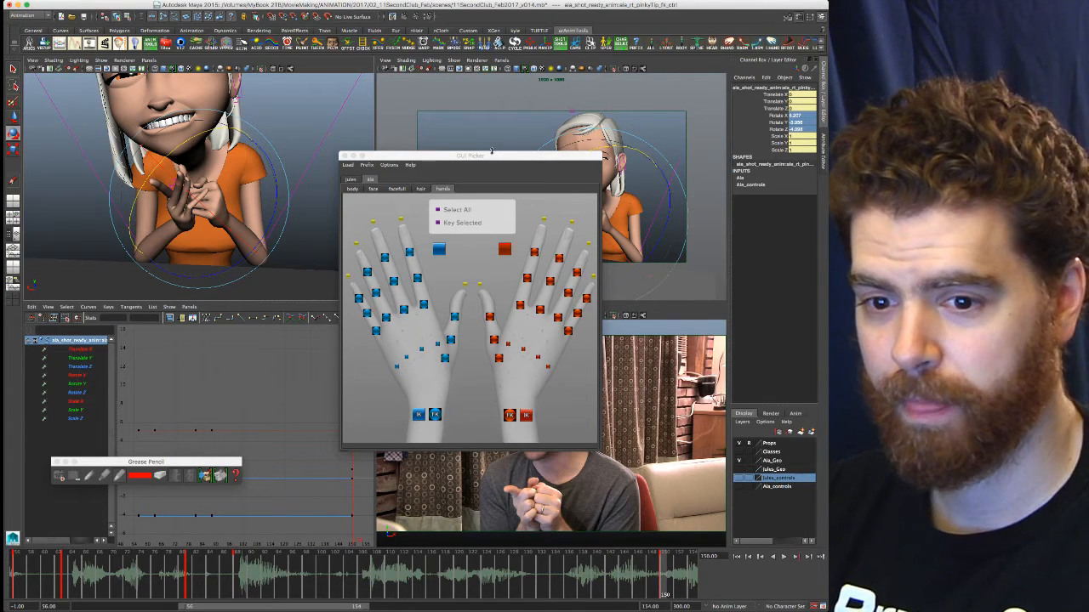
{"action": "key", "text": "super+Tab"}
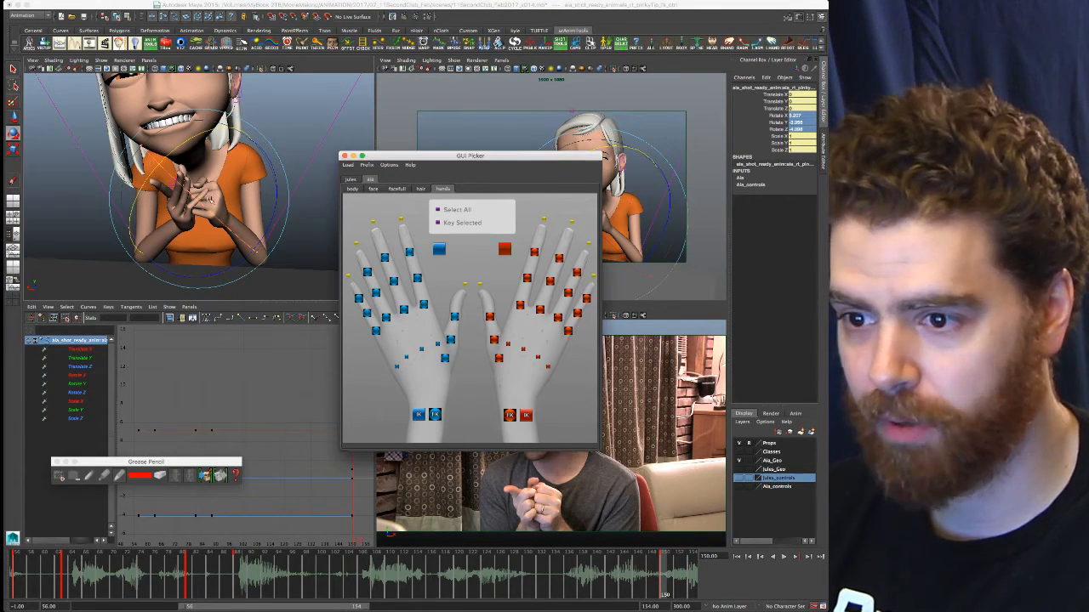
{"action": "left_click", "coordinate": [150, 195]}
{"action": "left_click_drag", "start_coordinate": [150, 169], "coordinate": [216, 108]}
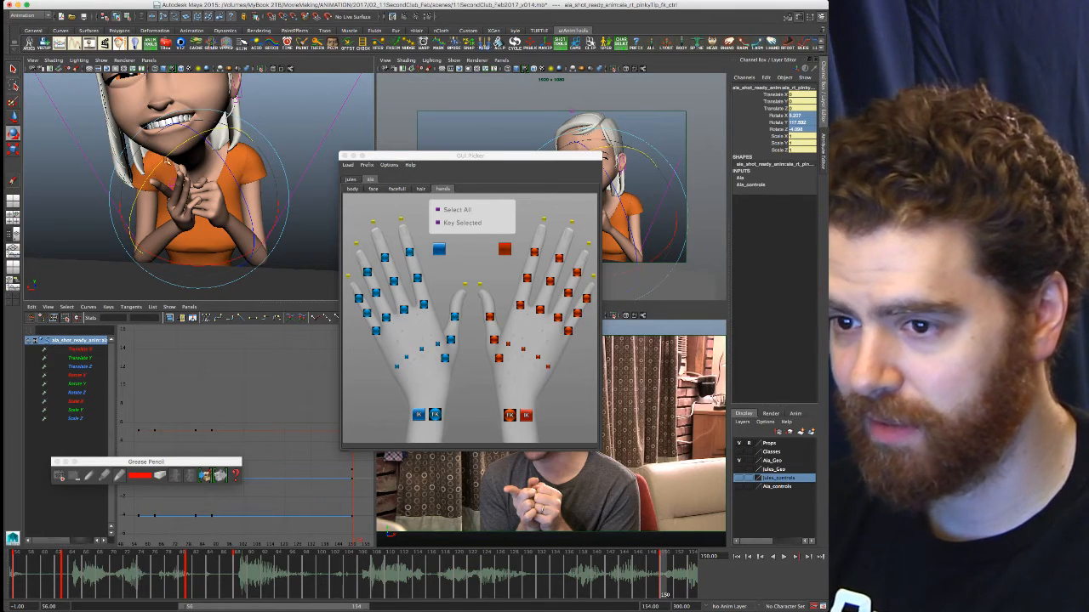
Move the hand picker window clear of the character and maximize the perspective view
{"action": "key", "text": "space"}
{"action": "left_click_drag", "start_coordinate": [508, 158], "coordinate": [12, 123]}
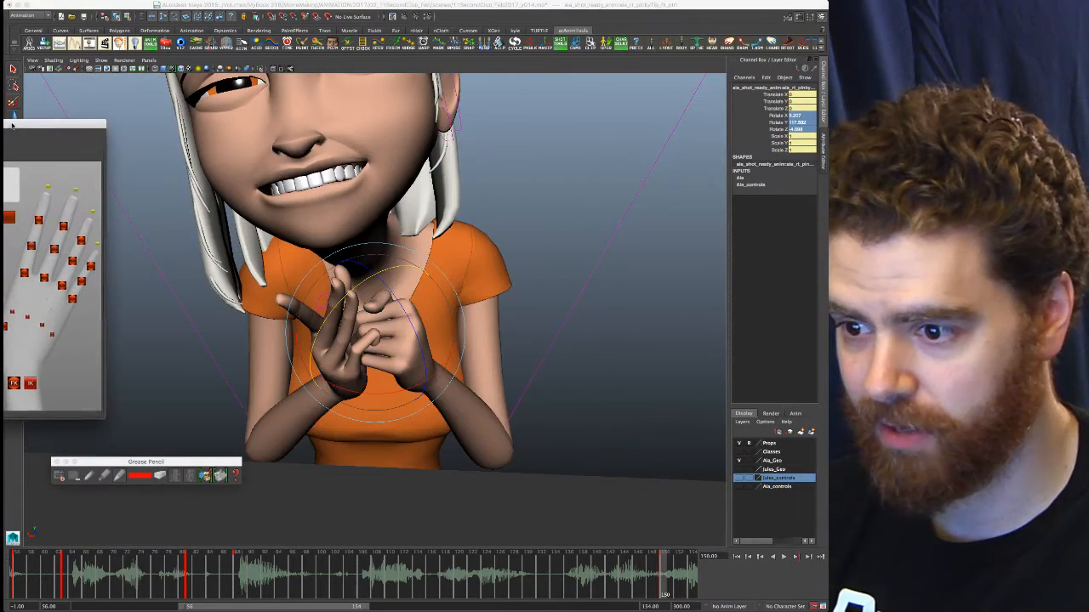
{"action": "key", "text": "space"}
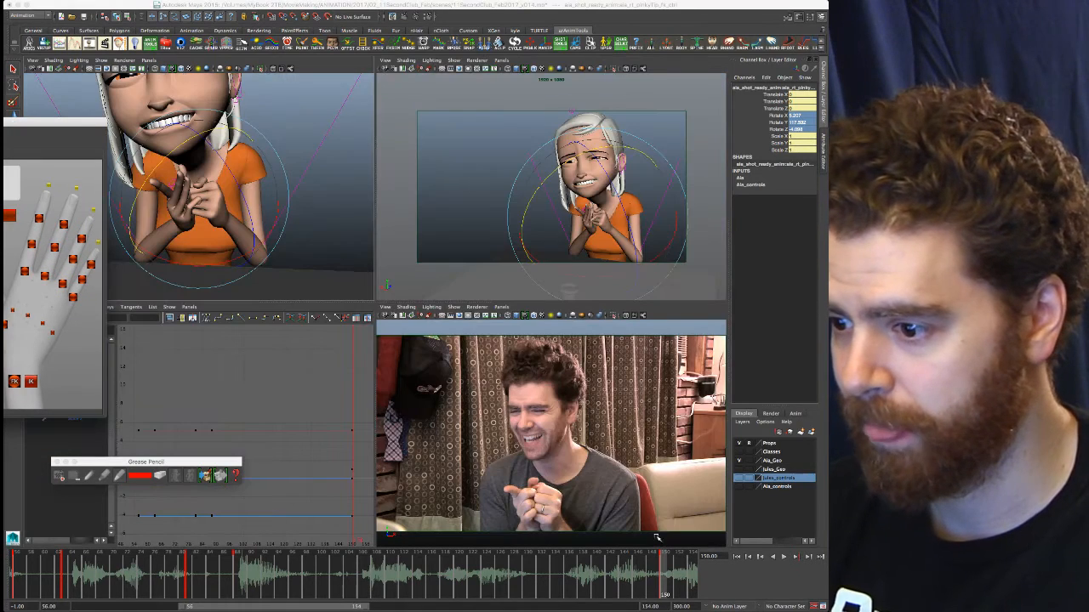
{"action": "key", "text": "space"}
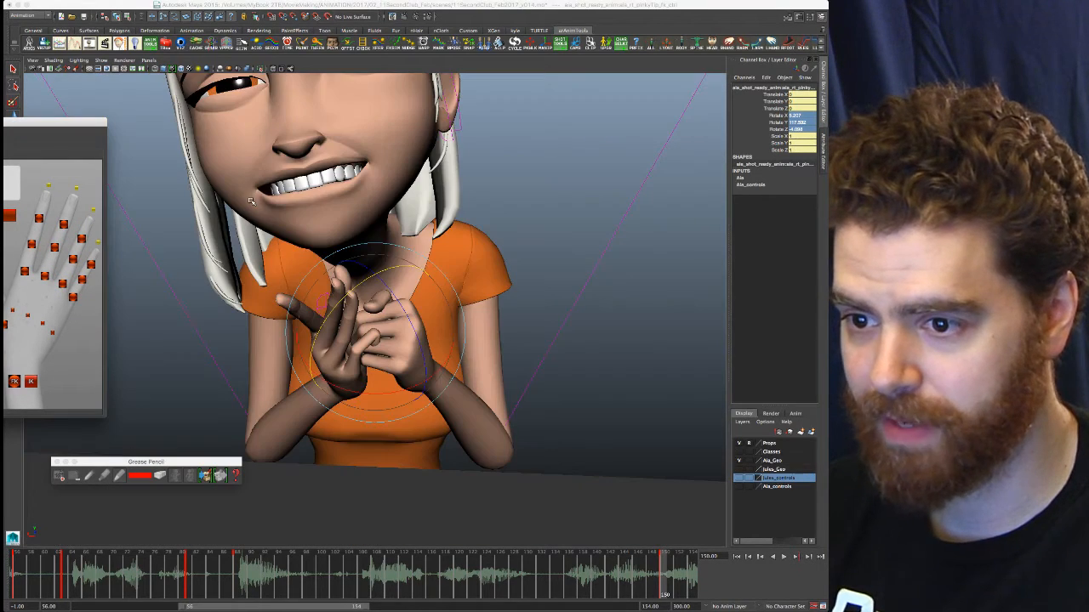
Rotate the right pinky's base and middle FK controls further around Y to wrap it over the left hand
{"action": "left_click", "coordinate": [73, 297]}
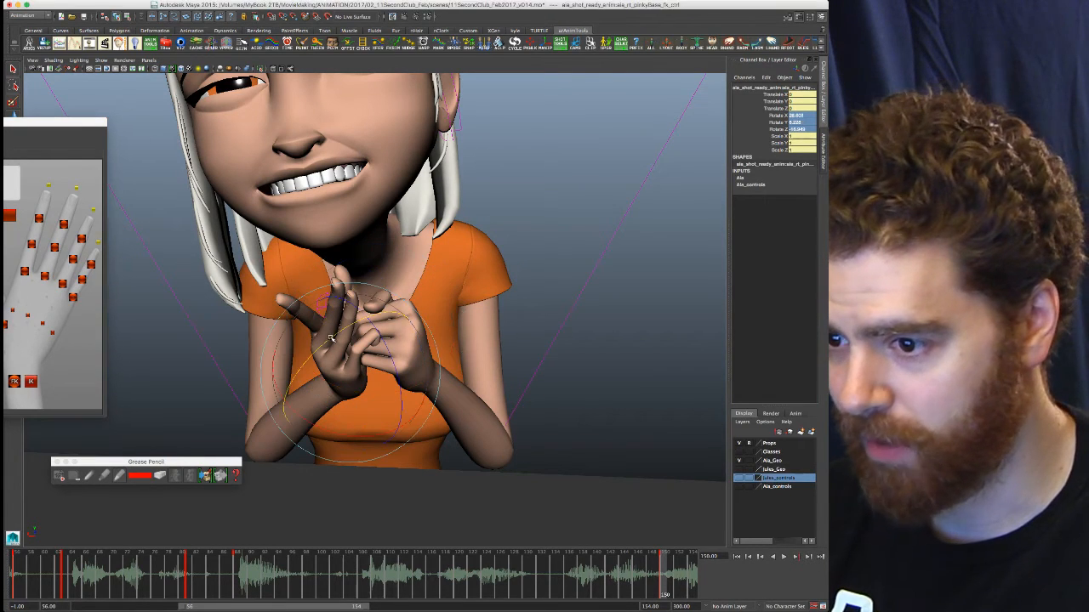
{"action": "left_click_drag", "start_coordinate": [345, 329], "coordinate": [365, 315]}
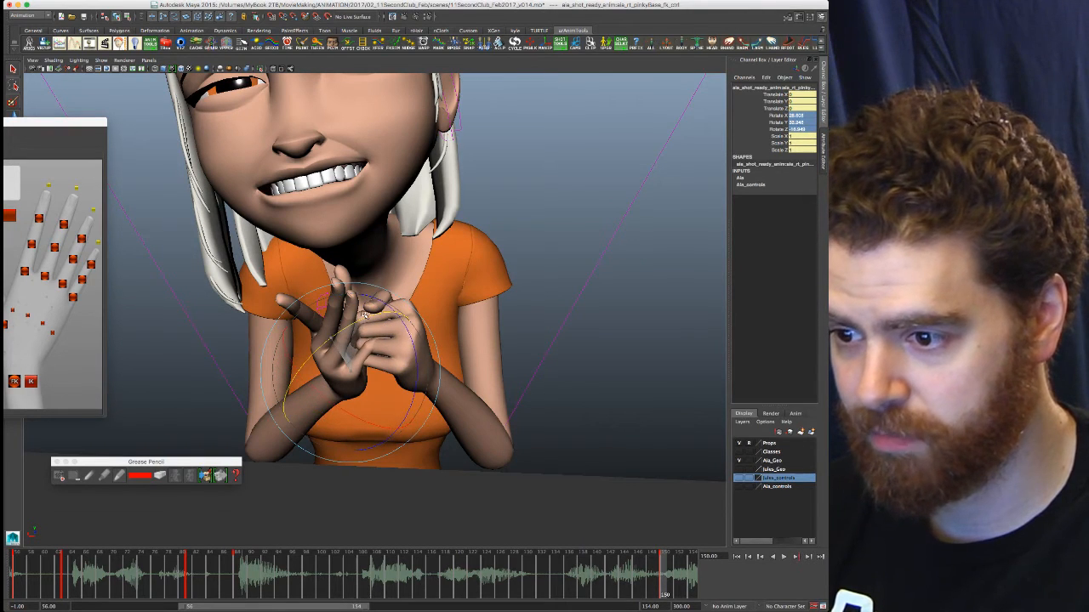
{"action": "left_click", "coordinate": [81, 281]}
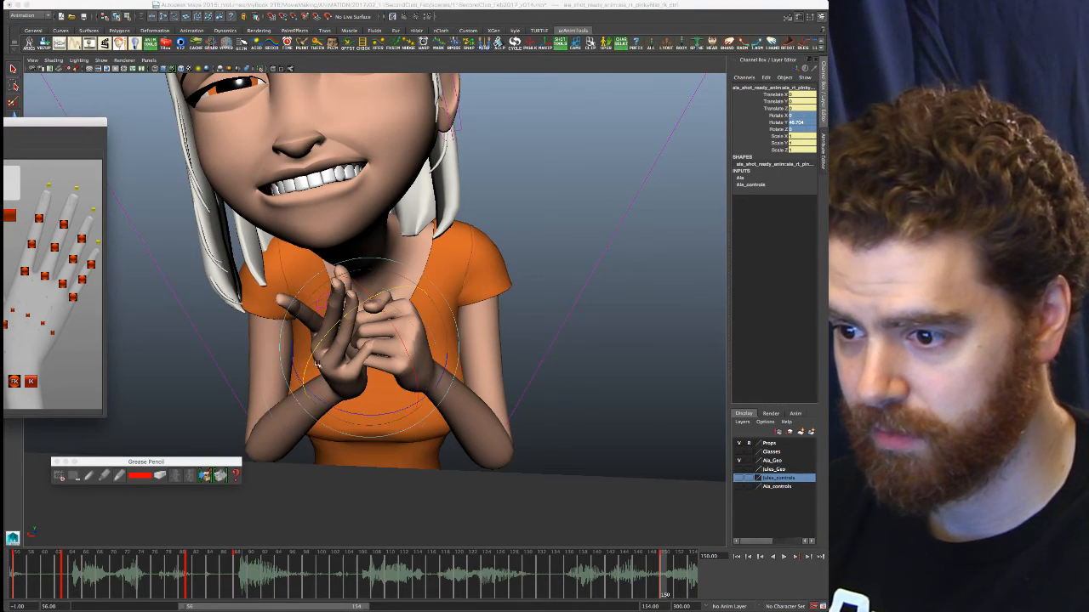
{"action": "left_click_drag", "start_coordinate": [309, 361], "coordinate": [366, 304]}
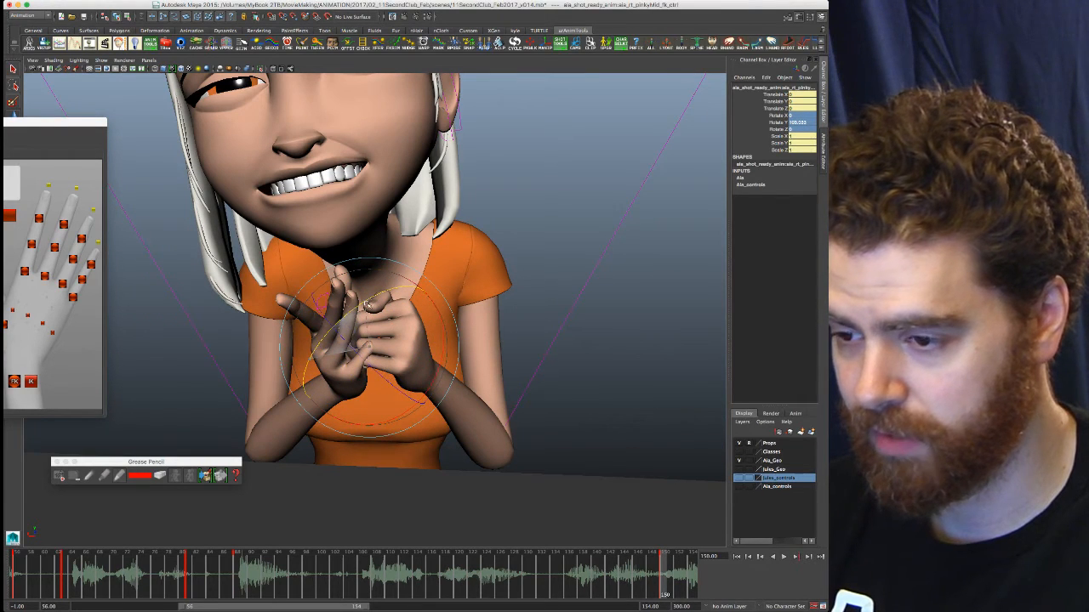
Refine the right pinky's base FK rotation on several axes and readjust its cup control against the left hand
{"action": "left_click", "coordinate": [73, 296]}
{"action": "left_click_drag", "start_coordinate": [396, 364], "coordinate": [396, 351]}
{"action": "mouse_move", "coordinate": [364, 402]}
{"action": "left_mouse_down"}
{"action": "mouse_move", "coordinate": [408, 422]}
{"action": "mouse_move", "coordinate": [394, 416]}
{"action": "mouse_move", "coordinate": [414, 413]}
{"action": "mouse_move", "coordinate": [374, 410]}
{"action": "left_mouse_up"}
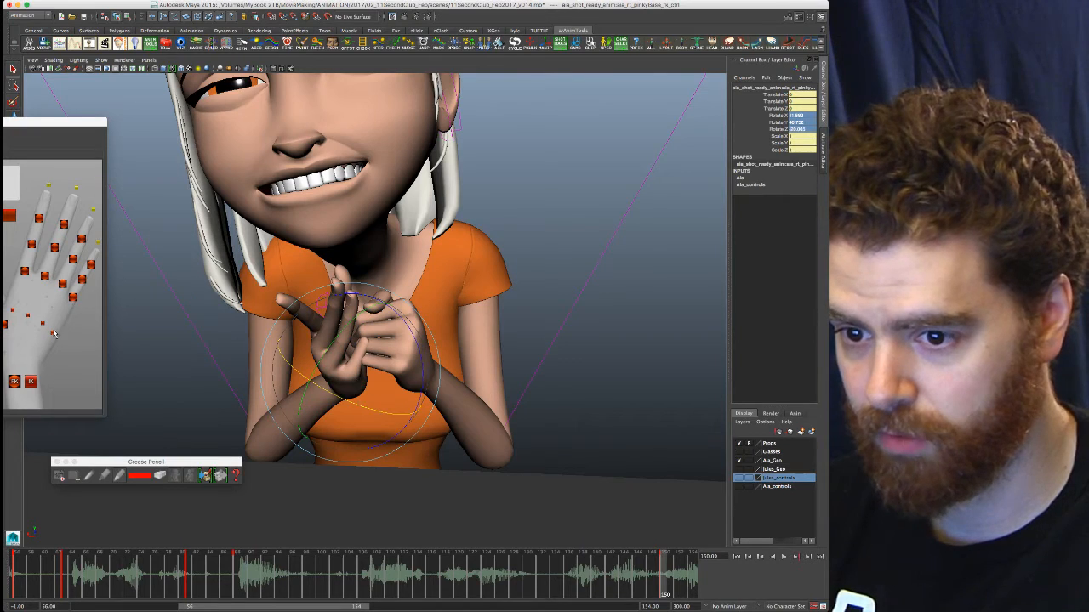
{"action": "left_click", "coordinate": [52, 334]}
{"action": "left_click_drag", "start_coordinate": [390, 400], "coordinate": [387, 399]}
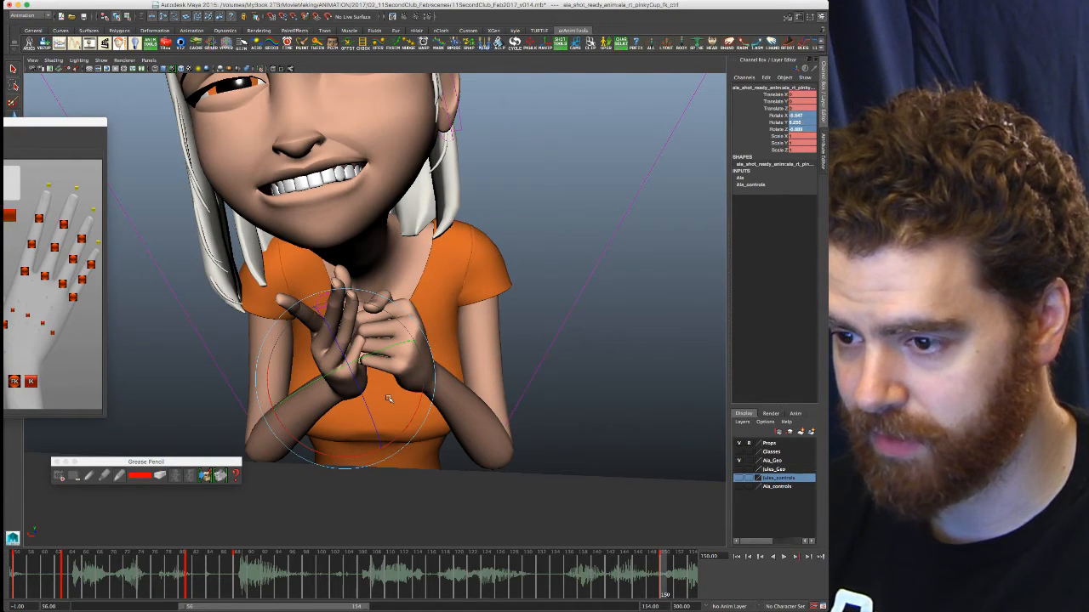
Bend the right ring finger's middle FK control sharply and rotate its base control to curl the finger against the left hand
{"action": "left_click", "coordinate": [72, 261]}
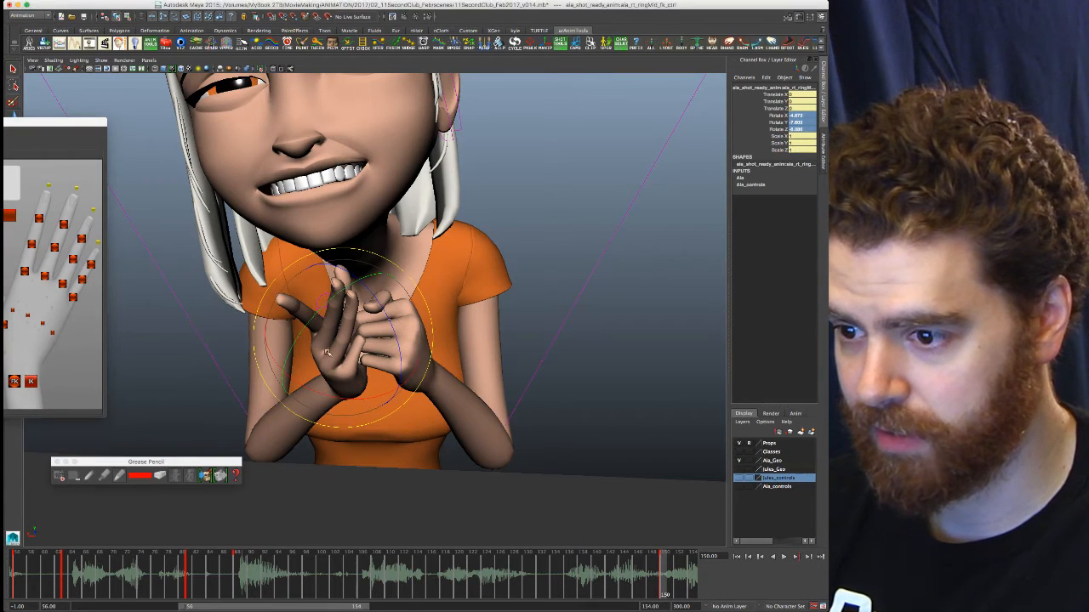
{"action": "left_click_drag", "start_coordinate": [296, 343], "coordinate": [343, 337]}
{"action": "left_click", "coordinate": [62, 285]}
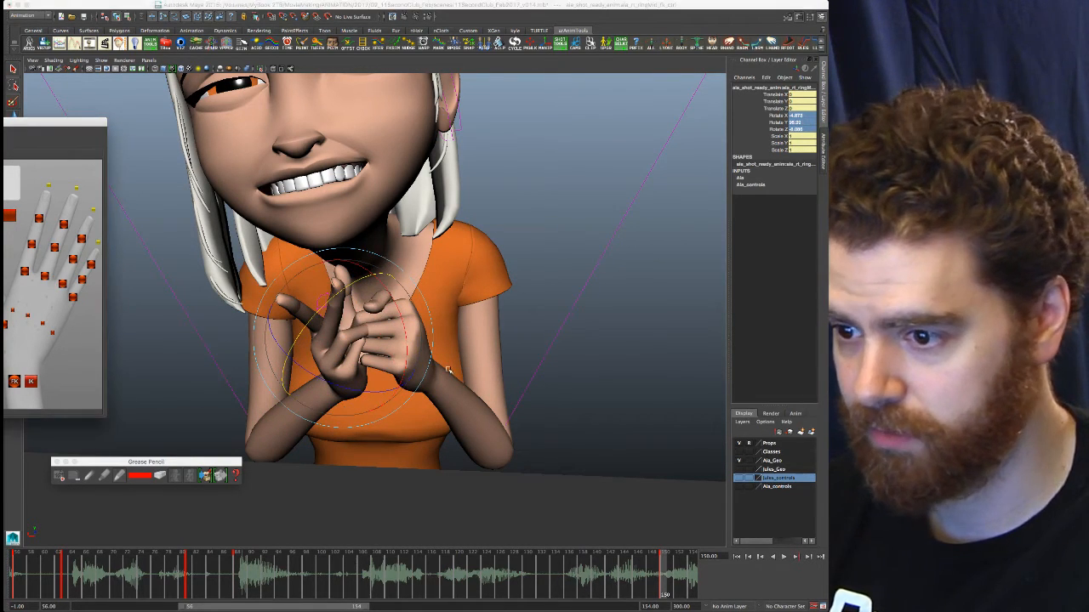
{"action": "left_click_drag", "start_coordinate": [397, 361], "coordinate": [398, 351]}
{"action": "left_click_drag", "start_coordinate": [345, 415], "coordinate": [331, 360]}
{"action": "left_click_drag", "start_coordinate": [309, 320], "coordinate": [324, 306]}
{"action": "left_click_drag", "start_coordinate": [372, 354], "coordinate": [331, 336]}
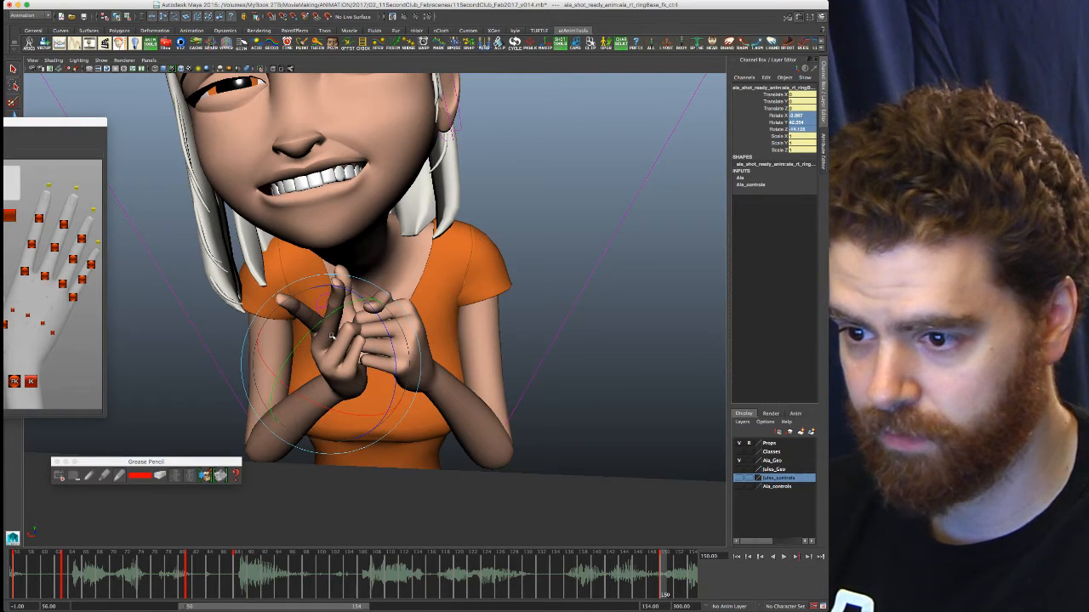
Bend the right middle finger's middle FK control to about 59 degrees around Y so the finger crosses the left hand
{"action": "left_click", "coordinate": [32, 246]}
{"action": "left_click_drag", "start_coordinate": [321, 296], "coordinate": [315, 291]}
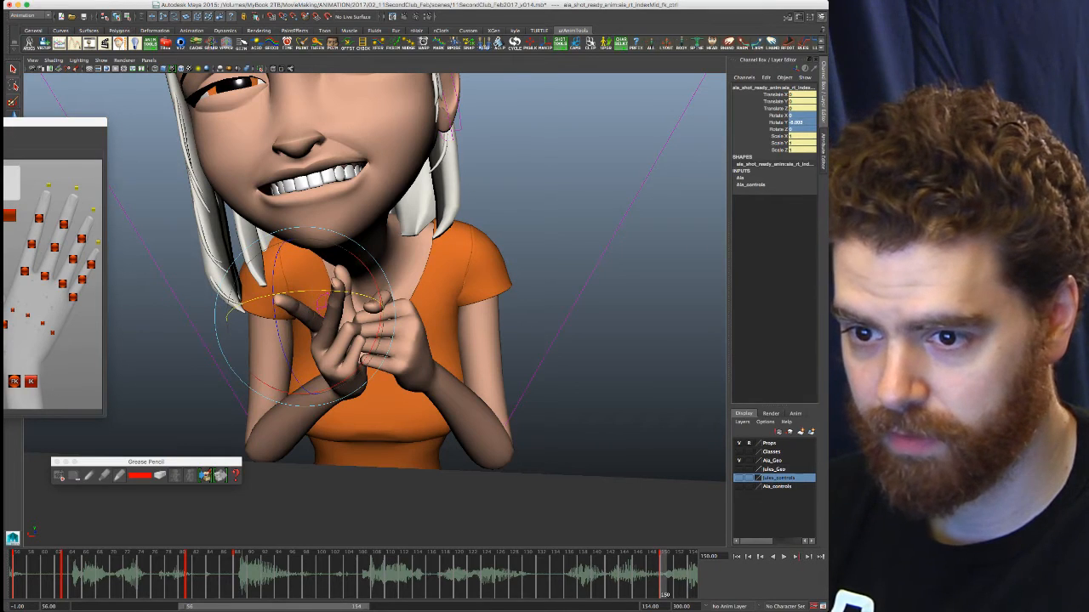
{"action": "left_click", "coordinate": [54, 247]}
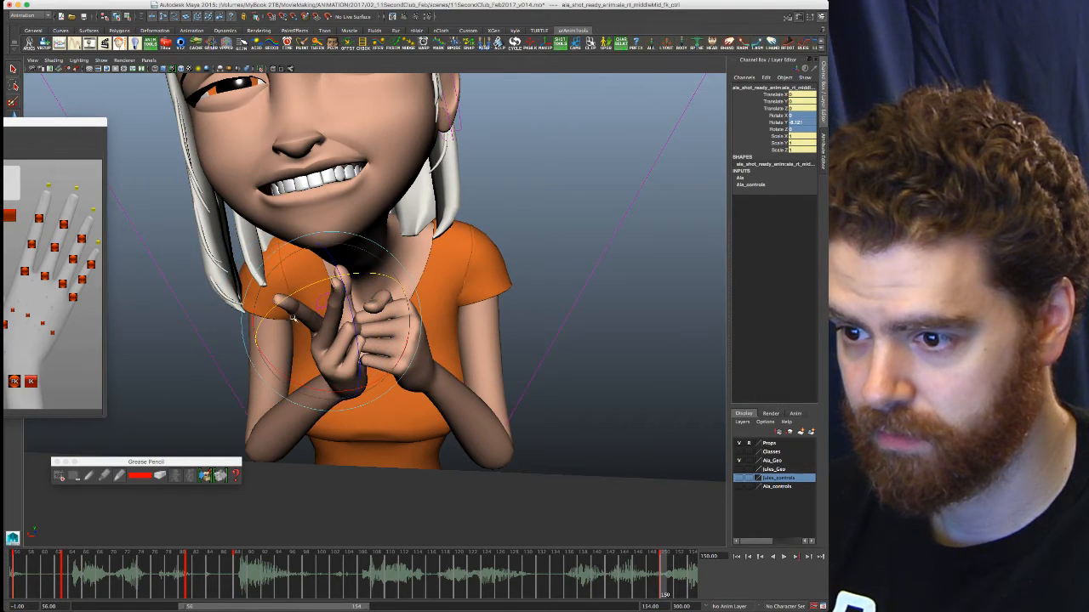
{"action": "left_click_drag", "start_coordinate": [279, 302], "coordinate": [301, 375]}
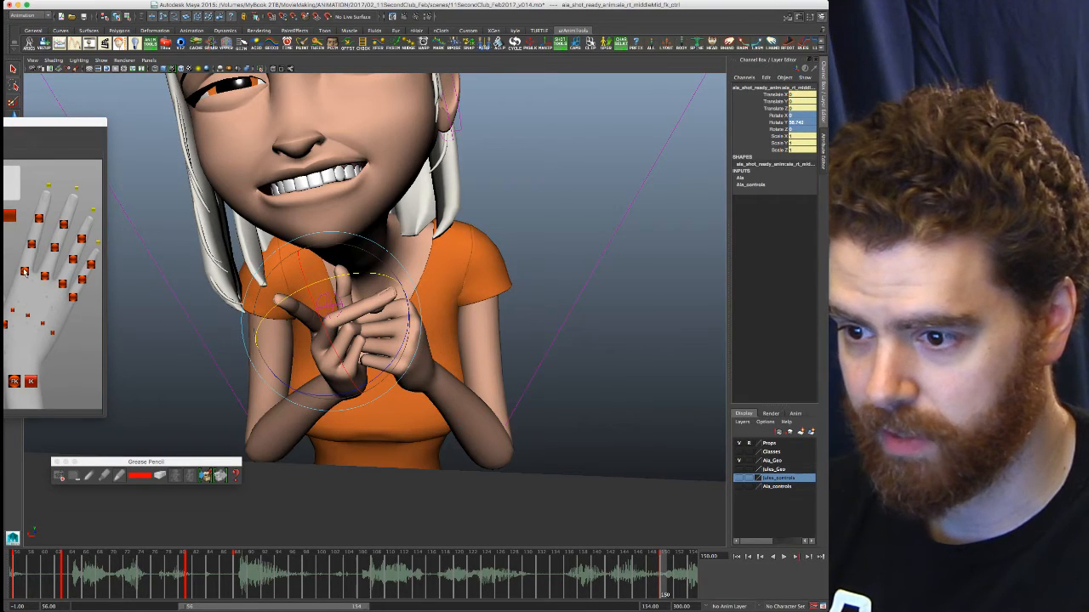
Rotate the right index and middle fingers' cup FK controls slightly on several axes to adjust the knuckles
{"action": "left_click", "coordinate": [13, 311]}
{"action": "left_click", "coordinate": [332, 372]}
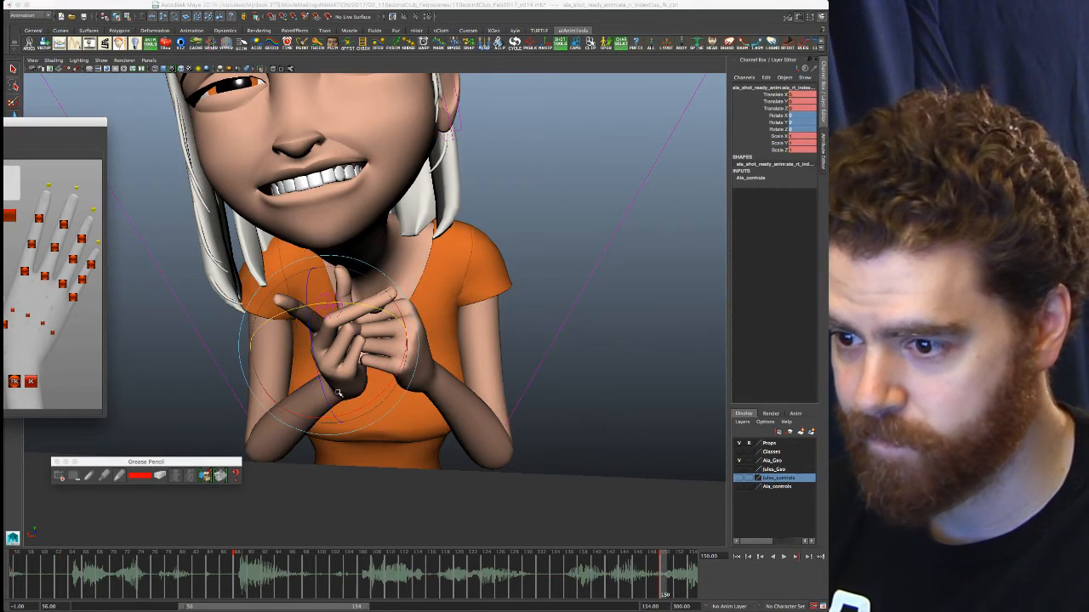
{"action": "left_click_drag", "start_coordinate": [350, 390], "coordinate": [364, 287]}
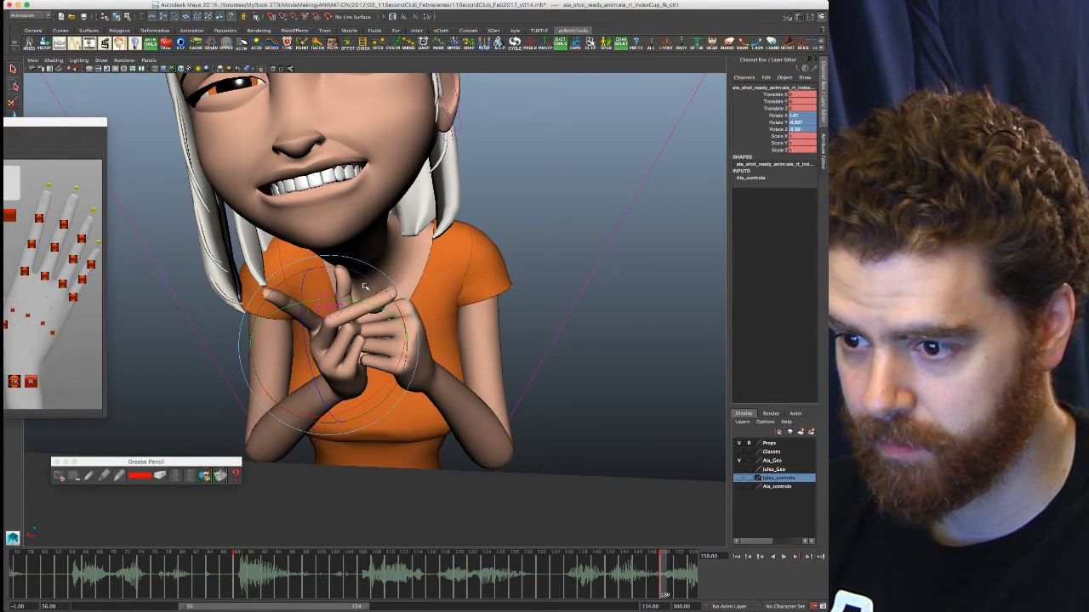
{"action": "left_click", "coordinate": [27, 317]}
{"action": "left_click_drag", "start_coordinate": [352, 383], "coordinate": [331, 390]}
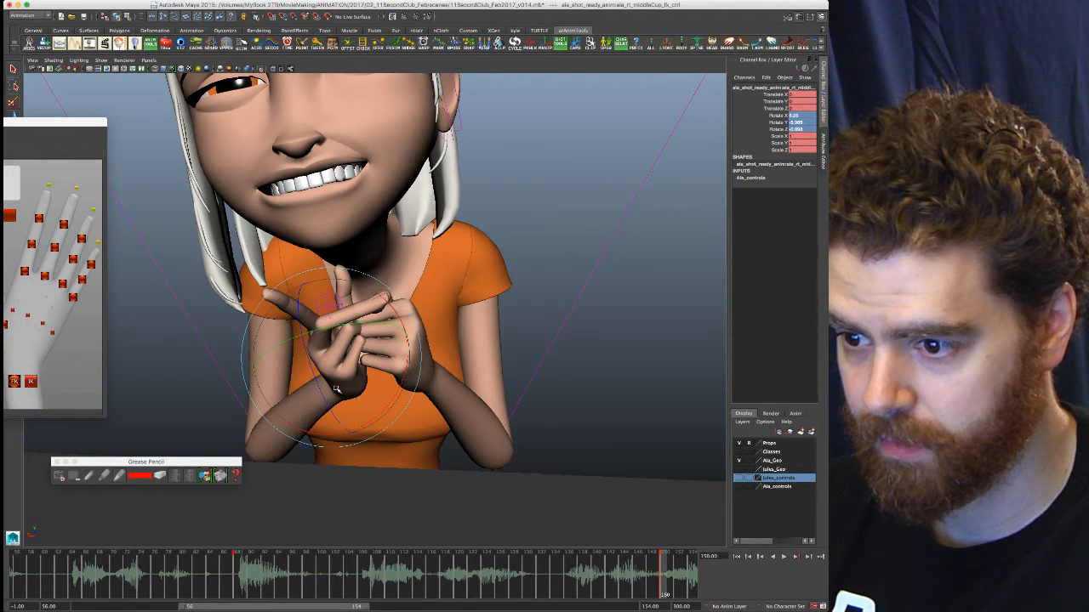
Rotate the right middle finger's base FK control on several axes, to about 50 degrees around Y, folding it toward the left hand
{"action": "left_click", "coordinate": [45, 277]}
{"action": "left_click_drag", "start_coordinate": [368, 395], "coordinate": [303, 388]}
{"action": "left_click_drag", "start_coordinate": [292, 308], "coordinate": [347, 328]}
{"action": "left_click_drag", "start_coordinate": [329, 407], "coordinate": [317, 340]}
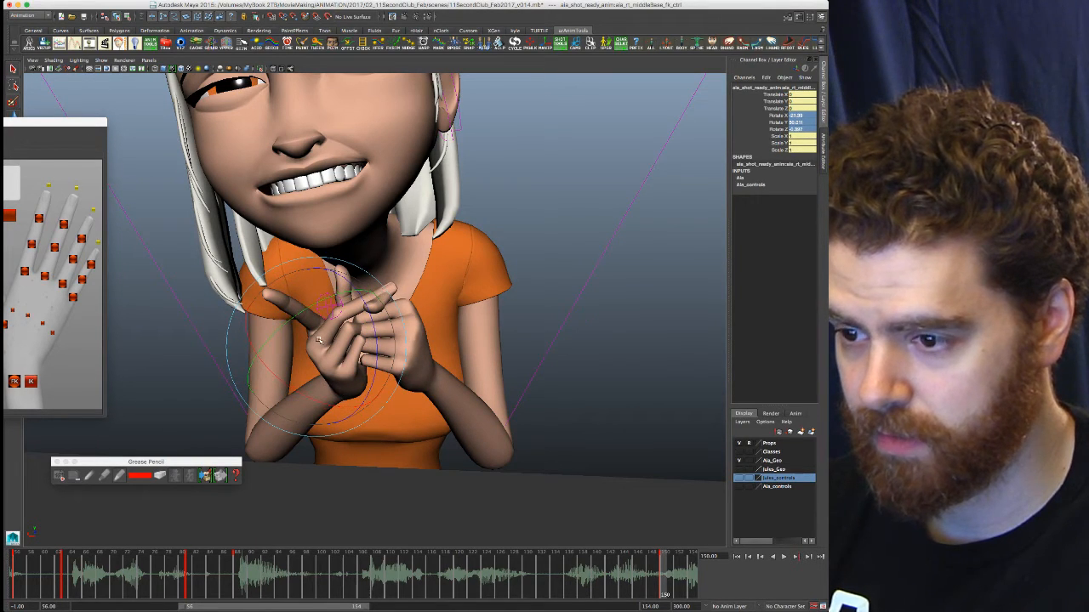
Curl the right middle finger's middle FK control to about 125 degrees around Y and refine its base rotation against the left hand
{"action": "left_click", "coordinate": [55, 248]}
{"action": "left_click_drag", "start_coordinate": [292, 310], "coordinate": [365, 259]}
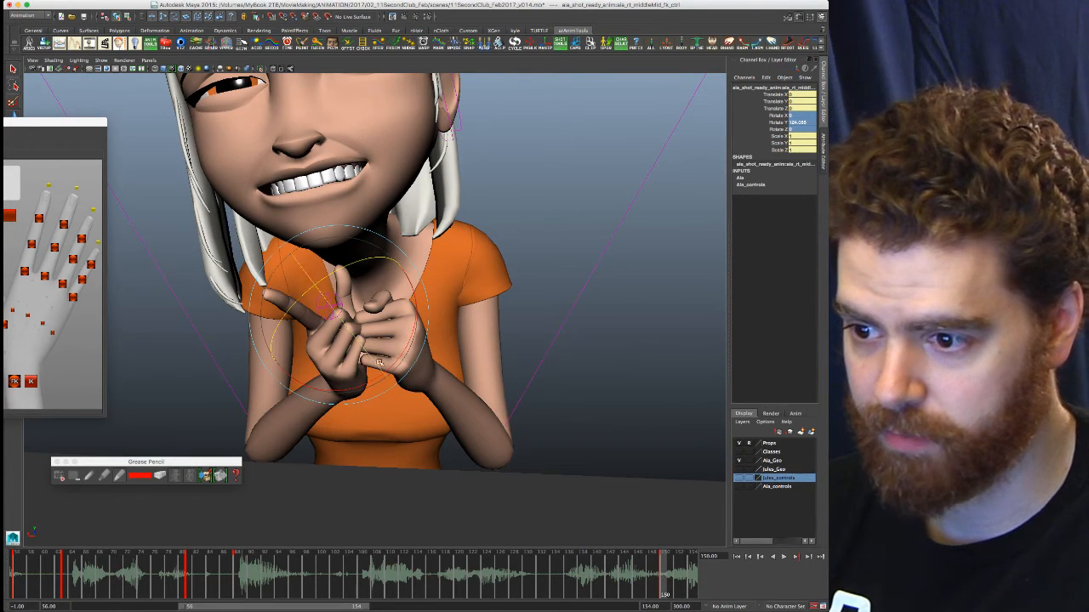
{"action": "left_click_drag", "start_coordinate": [393, 340], "coordinate": [391, 339]}
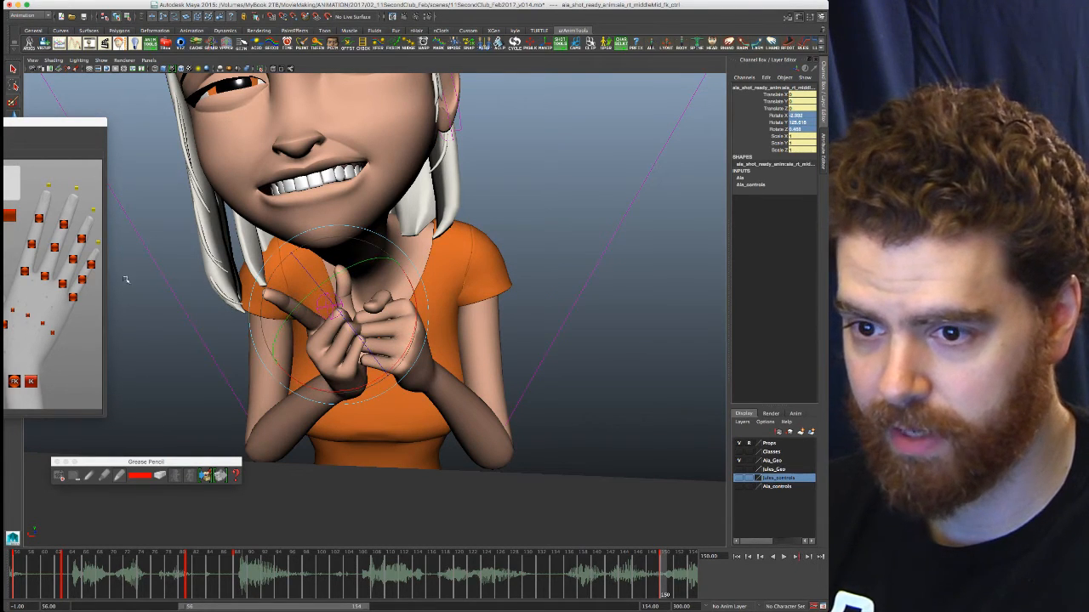
{"action": "left_click", "coordinate": [42, 274]}
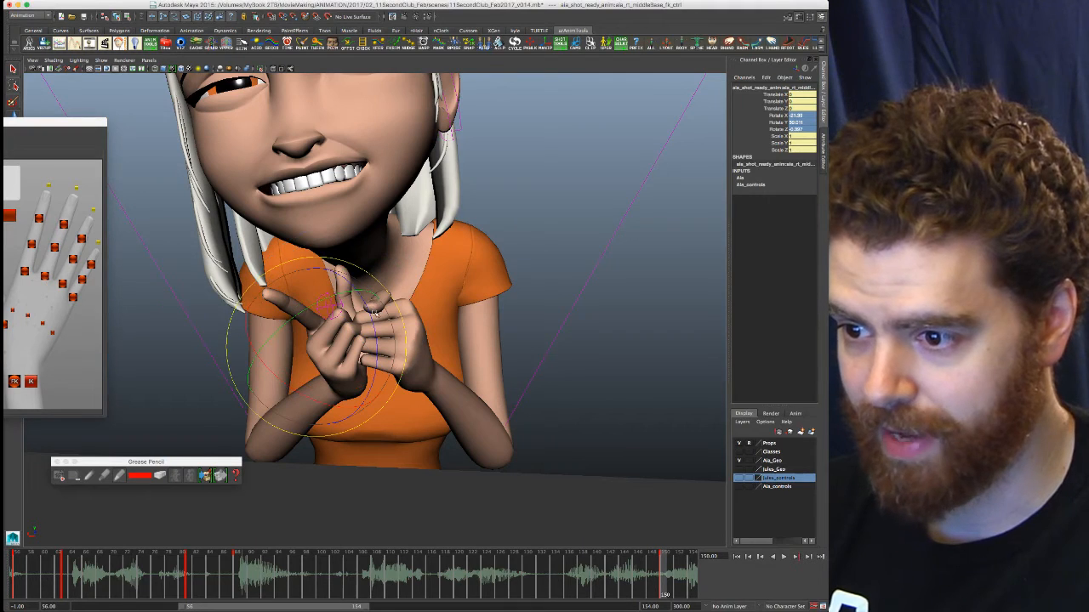
{"action": "left_click_drag", "start_coordinate": [372, 309], "coordinate": [378, 304]}
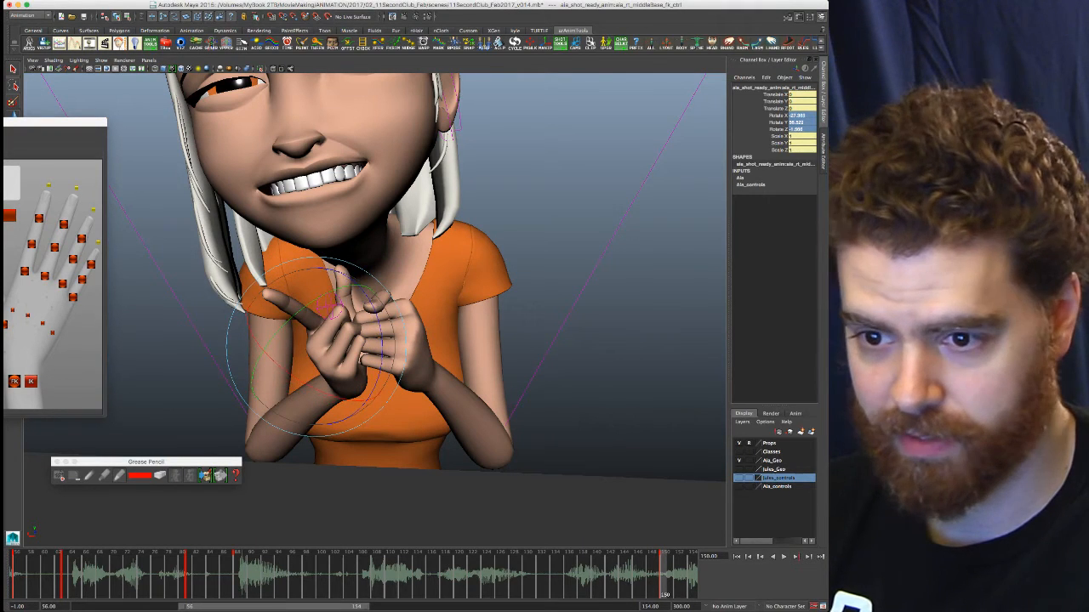
Fine-tune the right ring finger's base FK rotation and the right middle finger's middle joint bend
{"action": "left_click", "coordinate": [63, 284]}
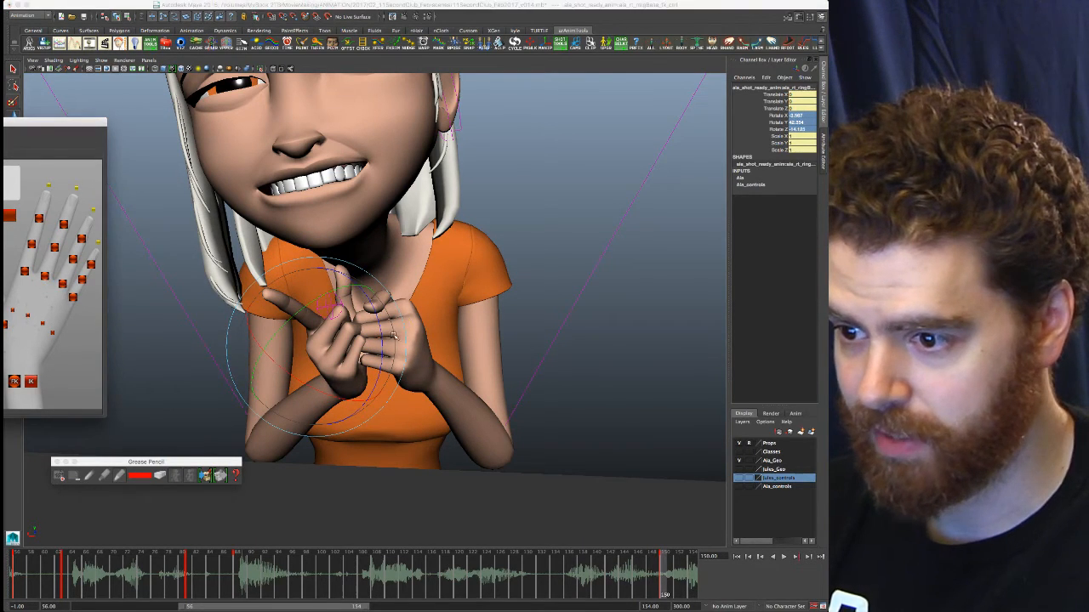
{"action": "left_click_drag", "start_coordinate": [380, 338], "coordinate": [384, 337]}
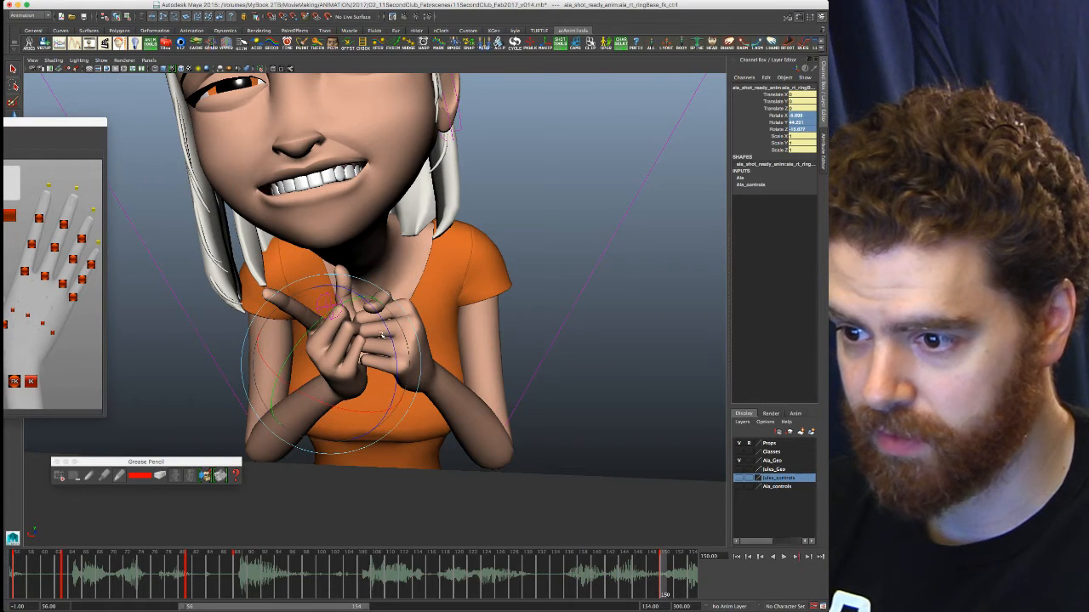
{"action": "left_click", "coordinate": [74, 297]}
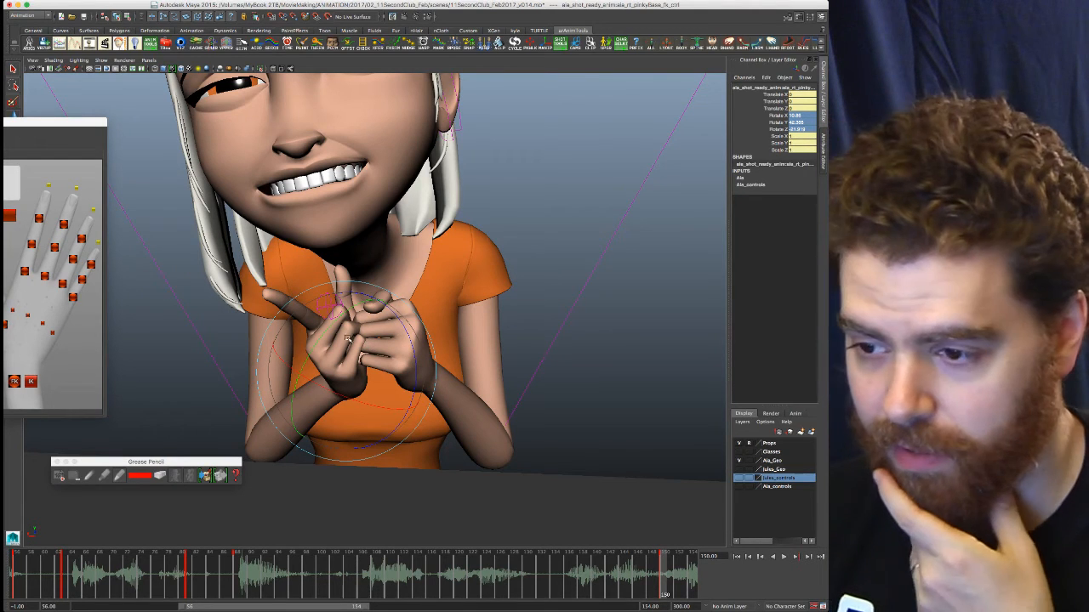
{"action": "left_click", "coordinate": [56, 249]}
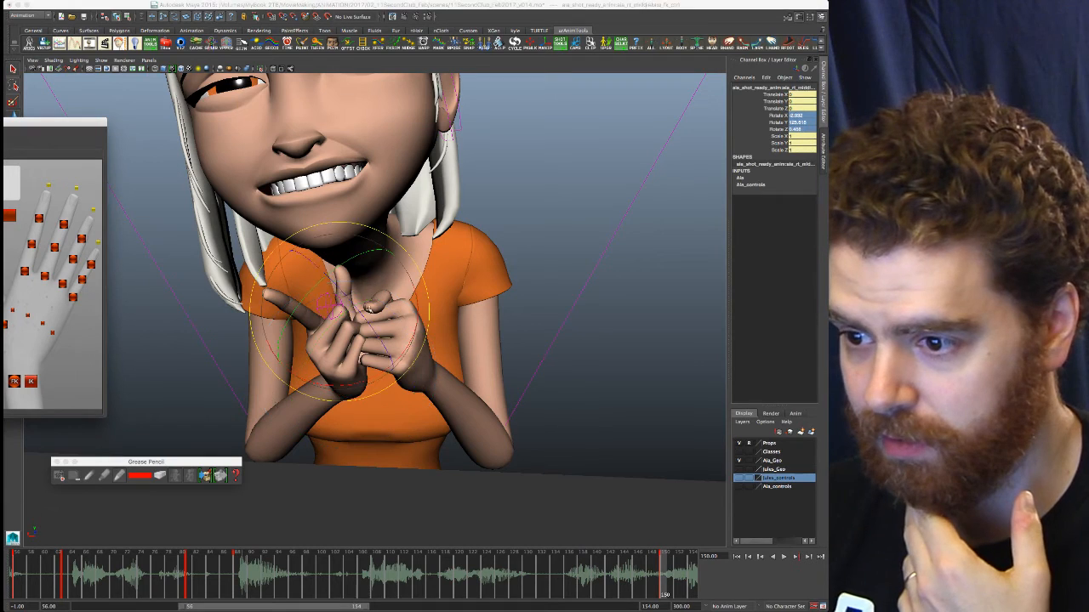
{"action": "left_click_drag", "start_coordinate": [327, 259], "coordinate": [329, 257]}
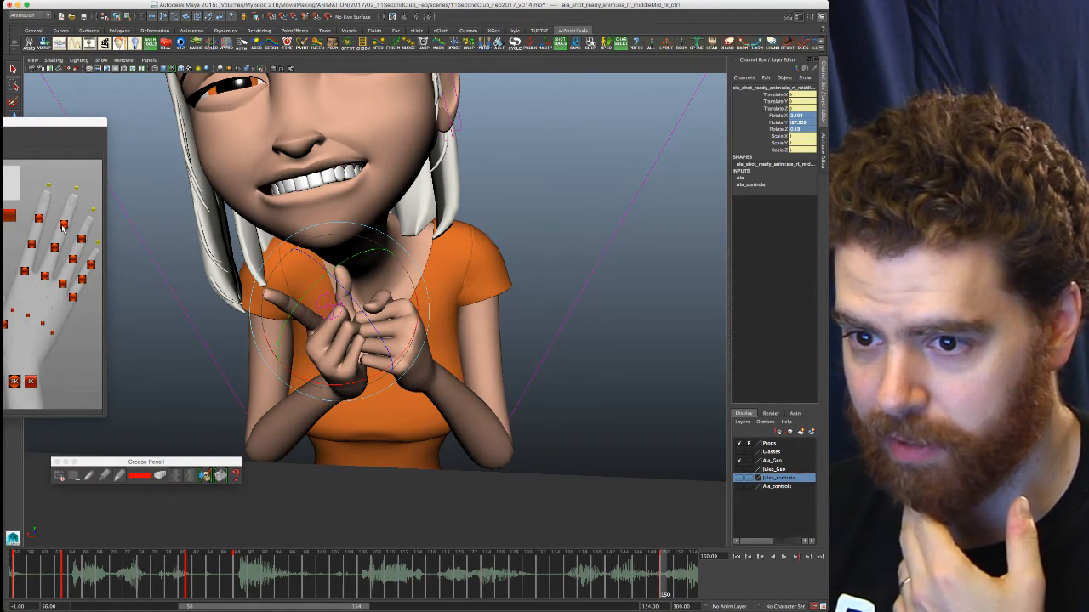
Reposition the picker and Grease Pencil windows and refine the rotation of the right ring finger's middle FK control
{"action": "left_click_drag", "start_coordinate": [48, 123], "coordinate": [102, 108]}
{"action": "mouse_move", "coordinate": [137, 465]}
{"action": "left_mouse_down"}
{"action": "mouse_move", "coordinate": [168, 472]}
{"action": "mouse_move", "coordinate": [132, 490]}
{"action": "left_mouse_up"}
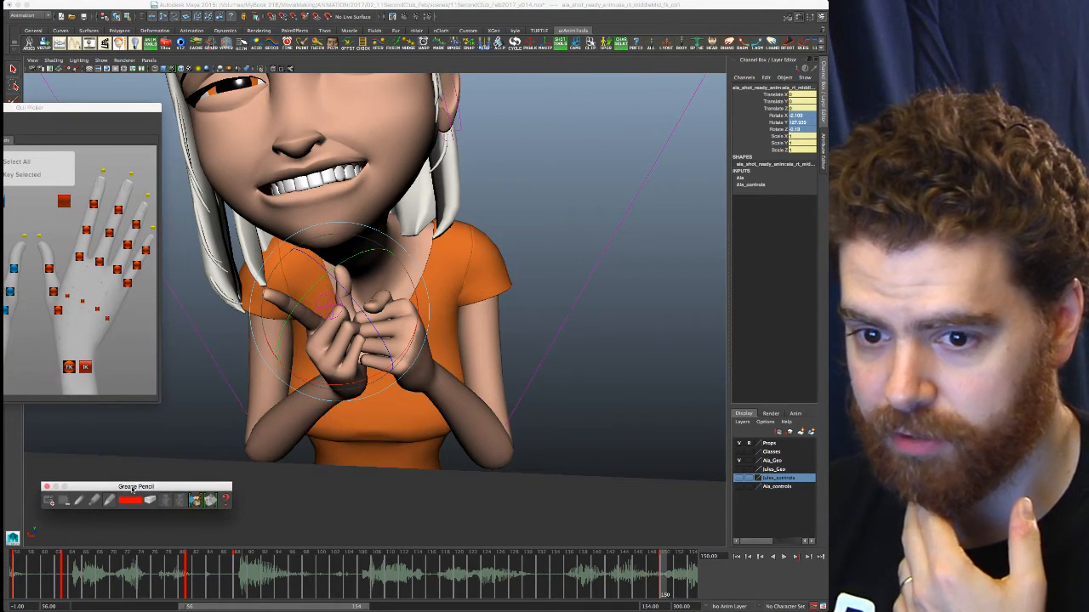
{"action": "left_click", "coordinate": [129, 246]}
{"action": "mouse_move", "coordinate": [358, 303]}
{"action": "left_mouse_down"}
{"action": "mouse_move", "coordinate": [386, 284]}
{"action": "mouse_move", "coordinate": [372, 288]}
{"action": "left_mouse_up"}
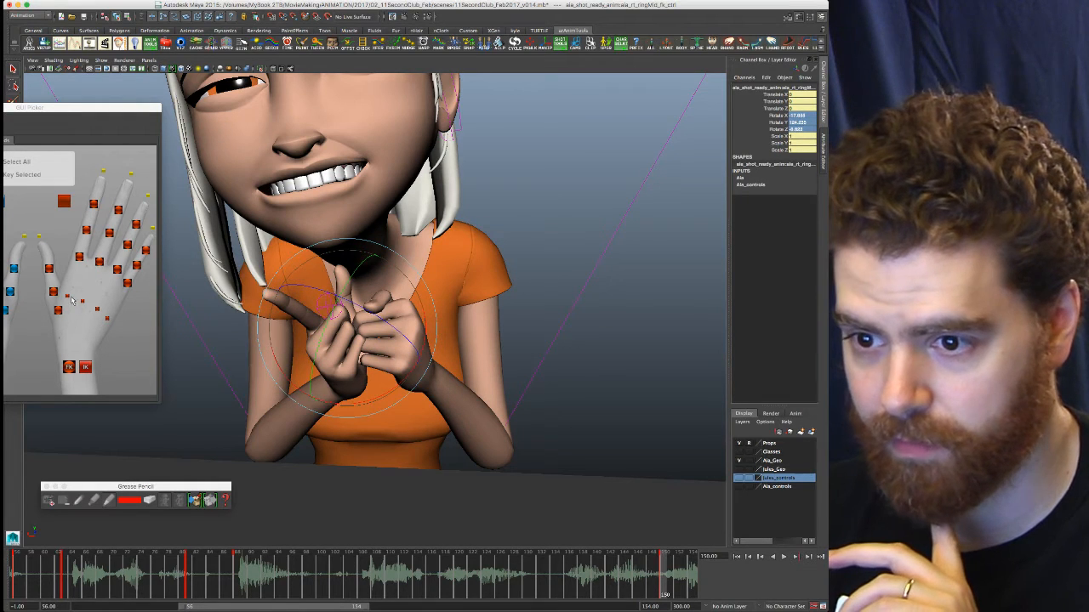
{"action": "left_click", "coordinate": [128, 247]}
{"action": "mouse_move", "coordinate": [384, 311]}
{"action": "left_mouse_down"}
{"action": "mouse_move", "coordinate": [382, 294]}
{"action": "mouse_move", "coordinate": [395, 319]}
{"action": "left_mouse_up"}
Readjust the right pinky's base FK control on several axes, to about 45 degrees around Y, fitting it against the left hand
{"action": "left_click", "coordinate": [139, 266]}
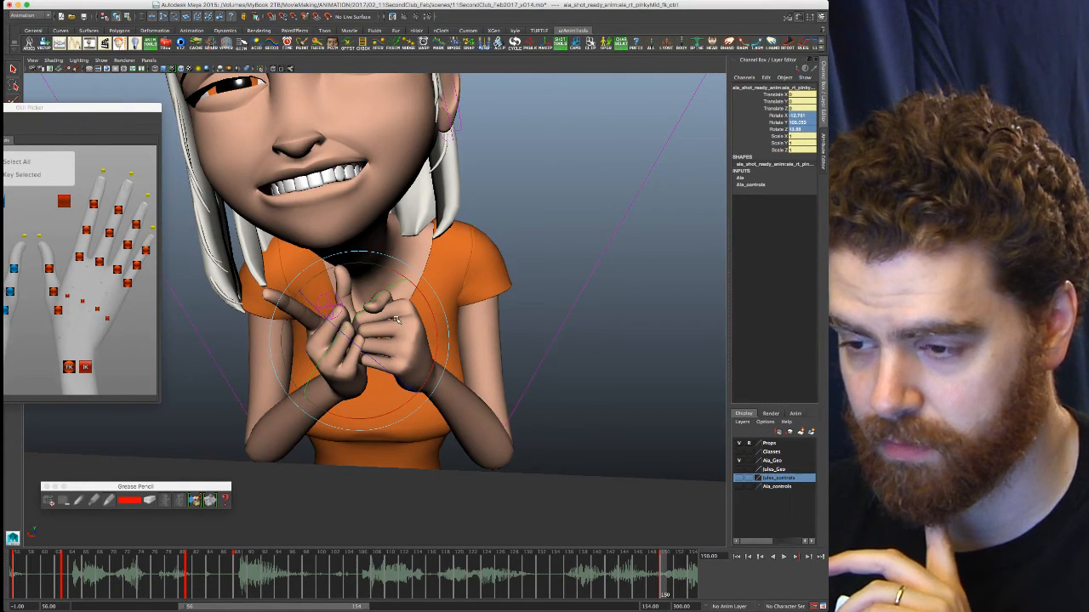
{"action": "left_click", "coordinate": [128, 285]}
{"action": "left_click_drag", "start_coordinate": [357, 294], "coordinate": [342, 311]}
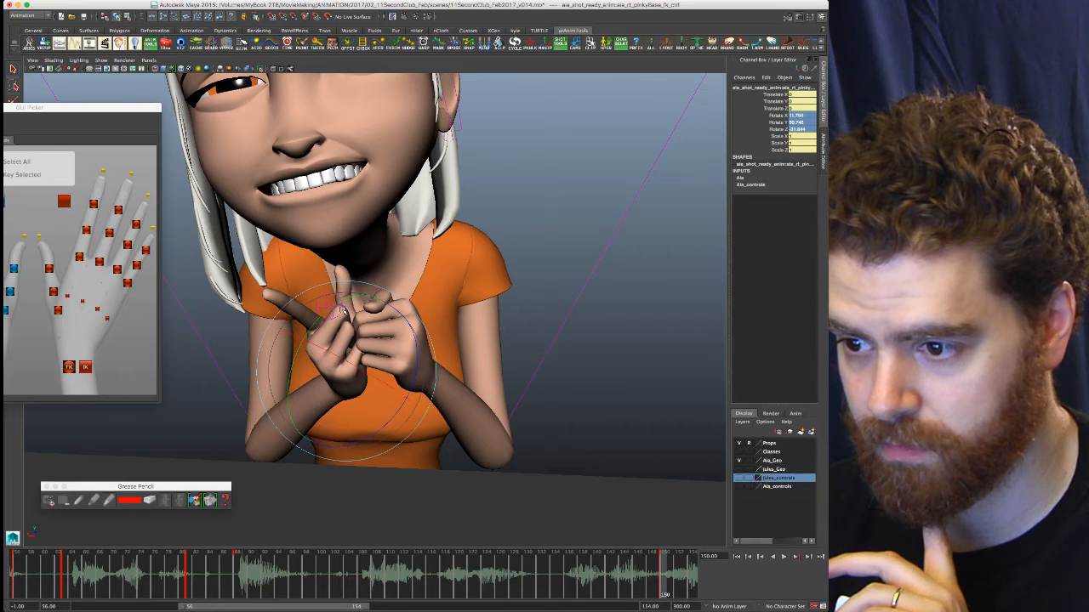
{"action": "left_click_drag", "start_coordinate": [383, 351], "coordinate": [347, 365]}
{"action": "left_click_drag", "start_coordinate": [369, 411], "coordinate": [398, 380]}
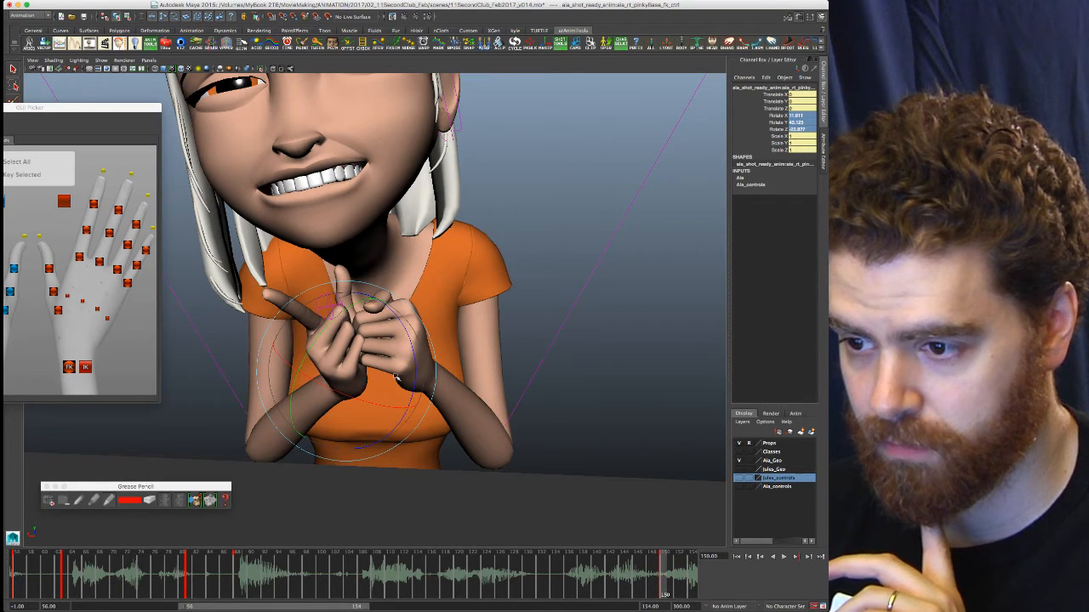
{"action": "left_click_drag", "start_coordinate": [310, 346], "coordinate": [318, 333]}
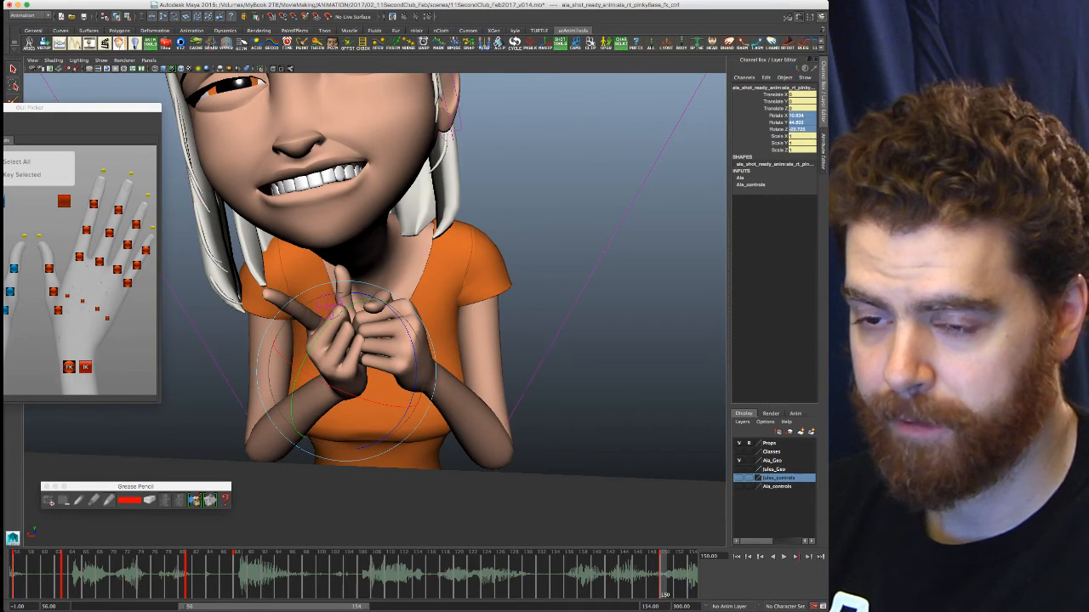
Shift the hand picker window and reset the right thumb's base FK control to 0 on all rotation axes
{"action": "left_click_drag", "start_coordinate": [92, 106], "coordinate": [80, 130]}
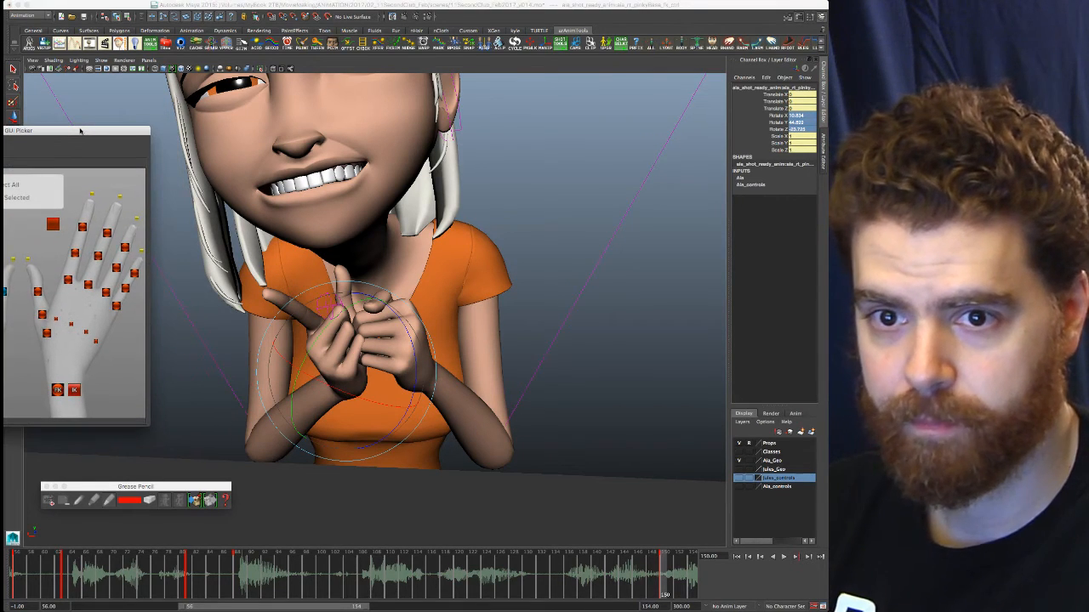
{"action": "left_click_drag", "start_coordinate": [385, 282], "coordinate": [455, 283], "text": "alt"}
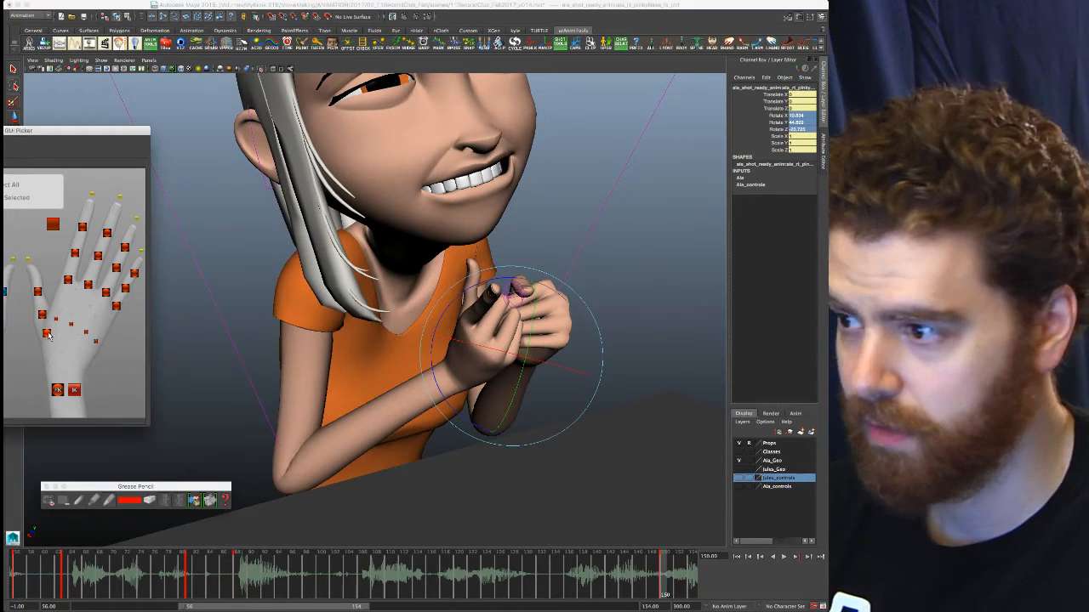
{"action": "left_click", "coordinate": [42, 317]}
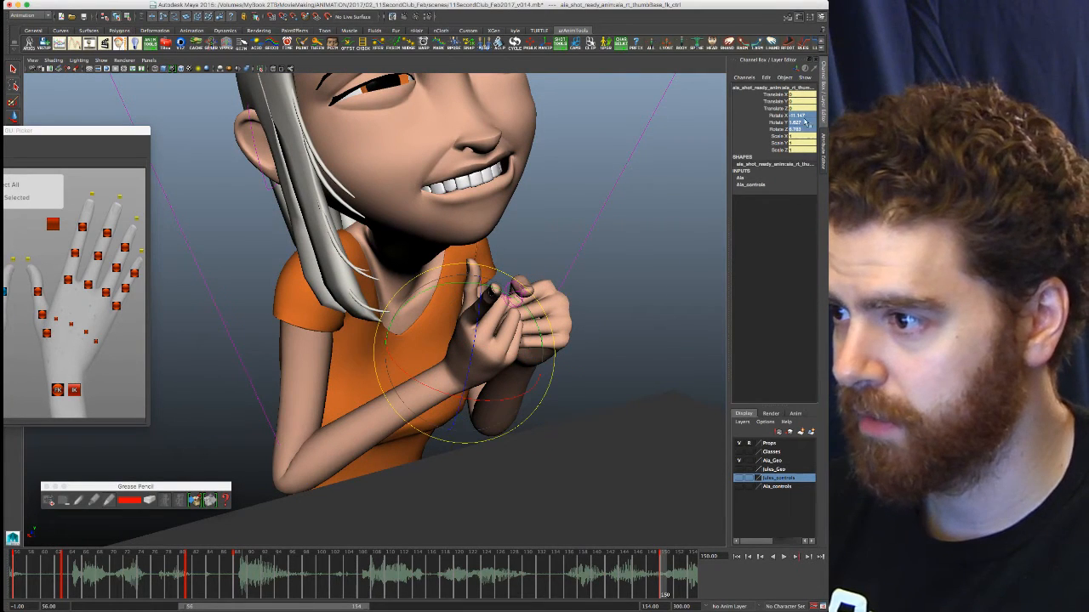
{"action": "type", "text": "0"}
{"action": "key", "text": "Return"}
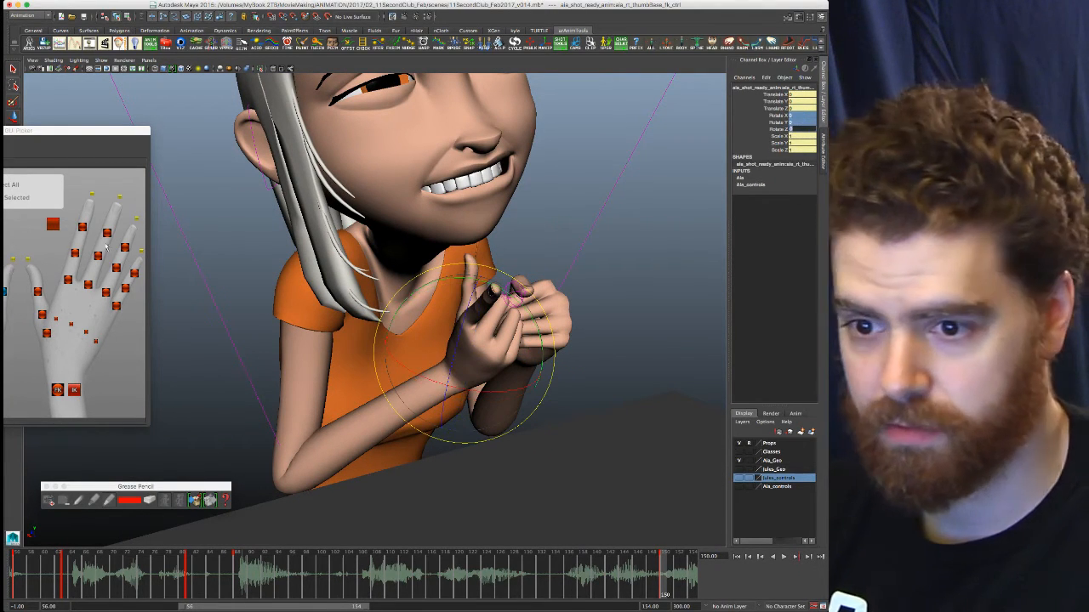
Reset the rotations of the right thumb's middle and tip FK controls to 0 on all axes
{"action": "left_click", "coordinate": [41, 316]}
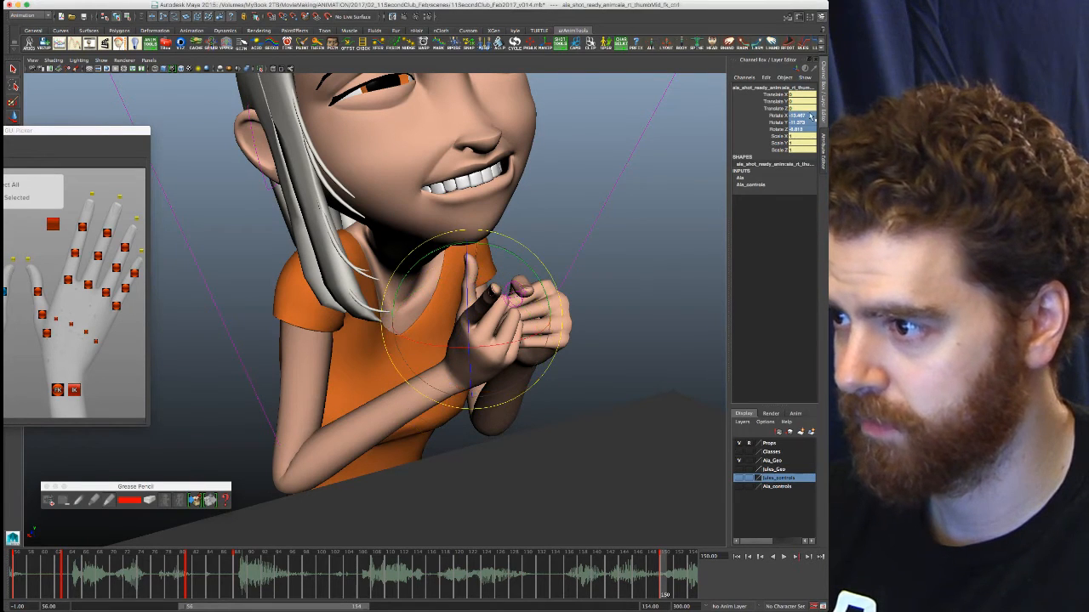
{"action": "type", "text": "0"}
{"action": "key", "text": "Return"}
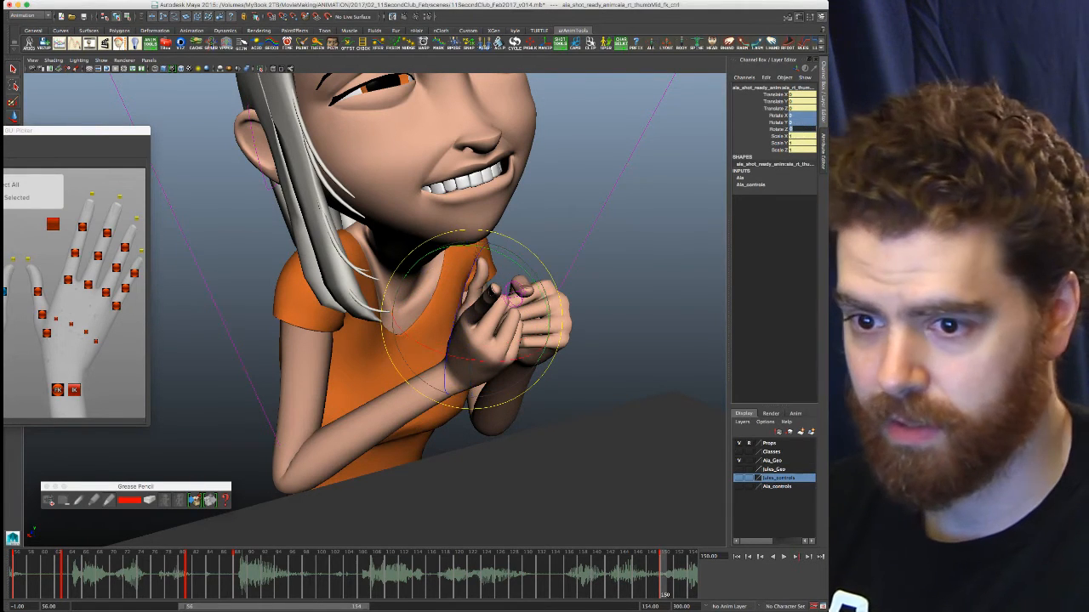
{"action": "left_click", "coordinate": [36, 292]}
{"action": "left_click", "coordinate": [814, 117]}
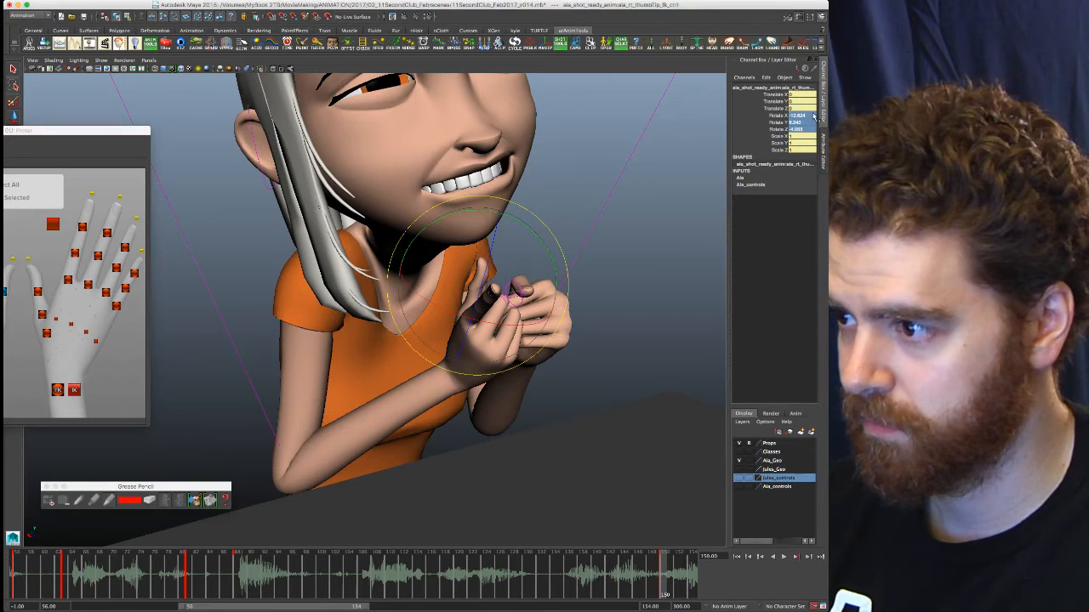
{"action": "type", "text": "0"}
{"action": "key", "text": "Return"}
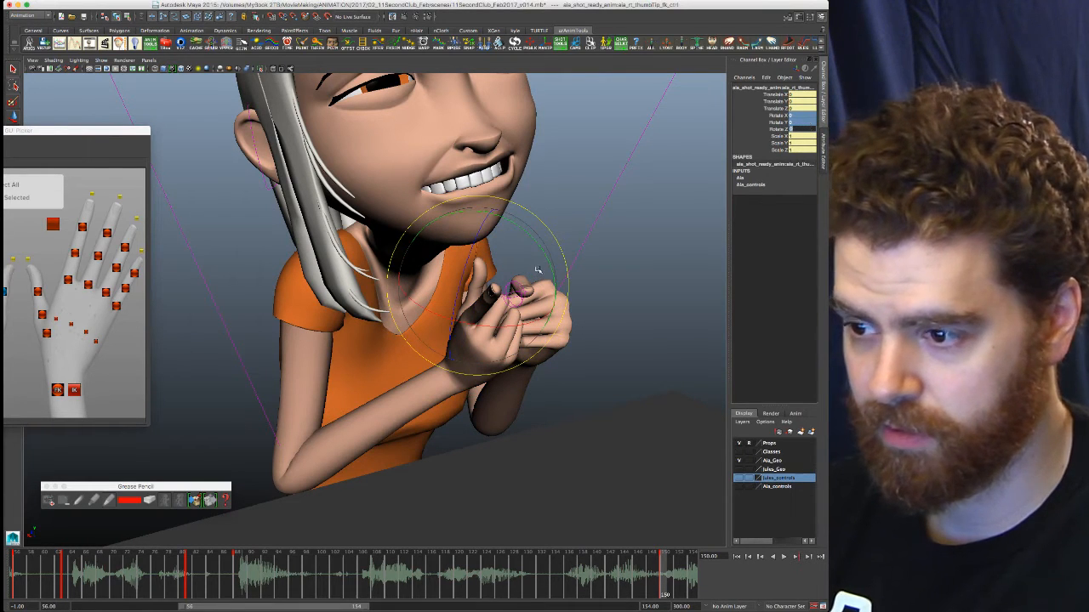
{"action": "left_click", "coordinate": [27, 260]}
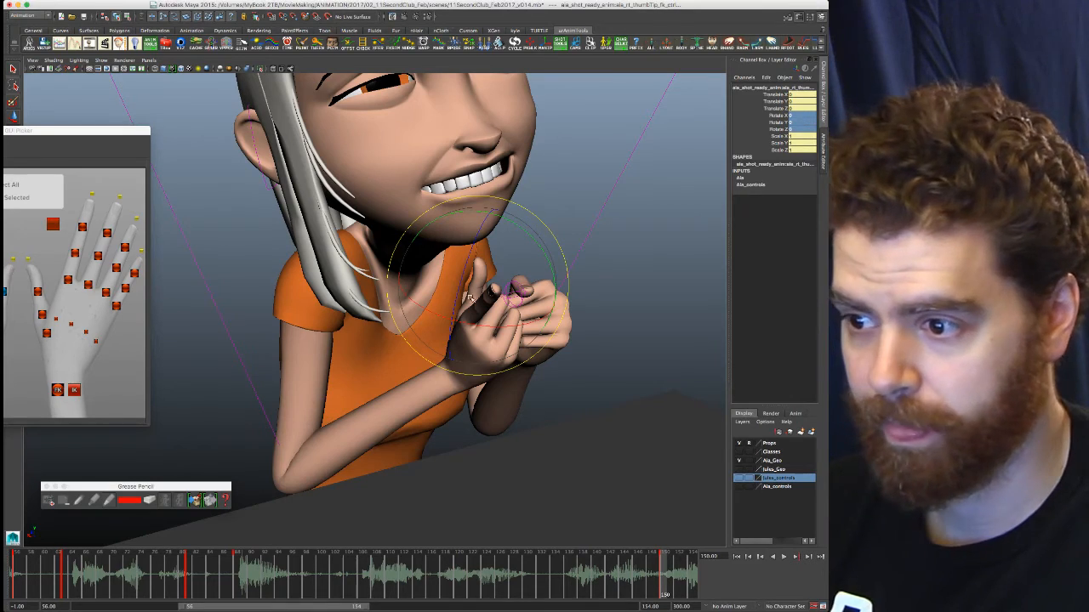
Examine the right thumb and the interlocked fingers up close from behind the left hand
{"action": "left_click_drag", "start_coordinate": [528, 325], "coordinate": [417, 320], "text": "alt"}
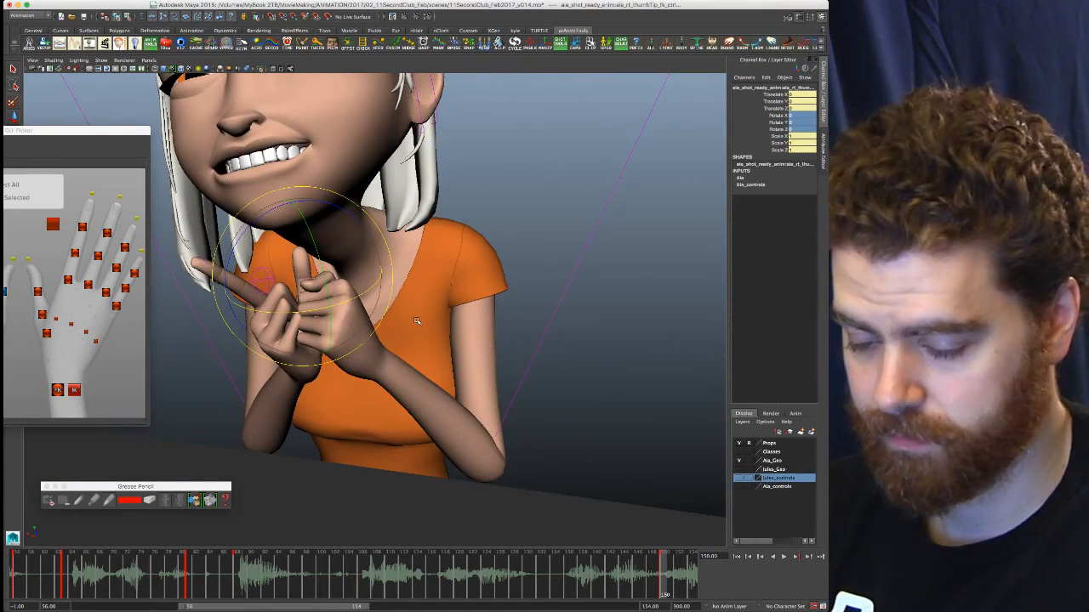
{"action": "left_click_drag", "start_coordinate": [450, 324], "coordinate": [446, 294], "text": "alt"}
{"action": "left_click_drag", "start_coordinate": [112, 125], "coordinate": [115, 92]}
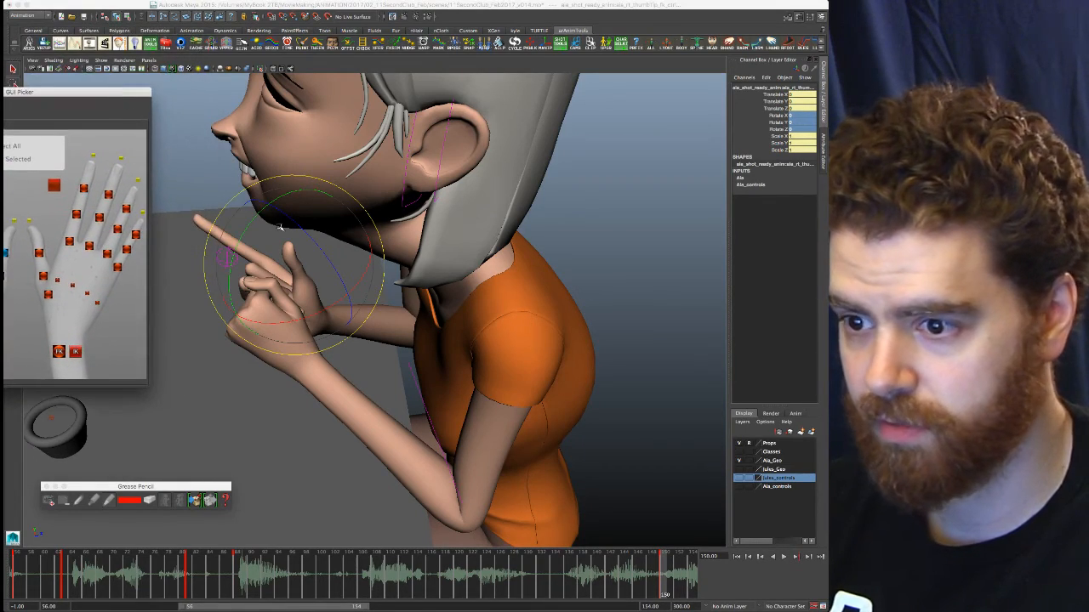
{"action": "right_click_drag", "start_coordinate": [280, 291], "coordinate": [425, 265], "text": "alt"}
{"action": "middle_click_drag", "start_coordinate": [319, 243], "coordinate": [583, 308], "text": "alt"}
{"action": "left_click_drag", "start_coordinate": [583, 308], "coordinate": [445, 318], "text": "alt"}
{"action": "middle_click_drag", "start_coordinate": [428, 261], "coordinate": [398, 281], "text": "alt"}
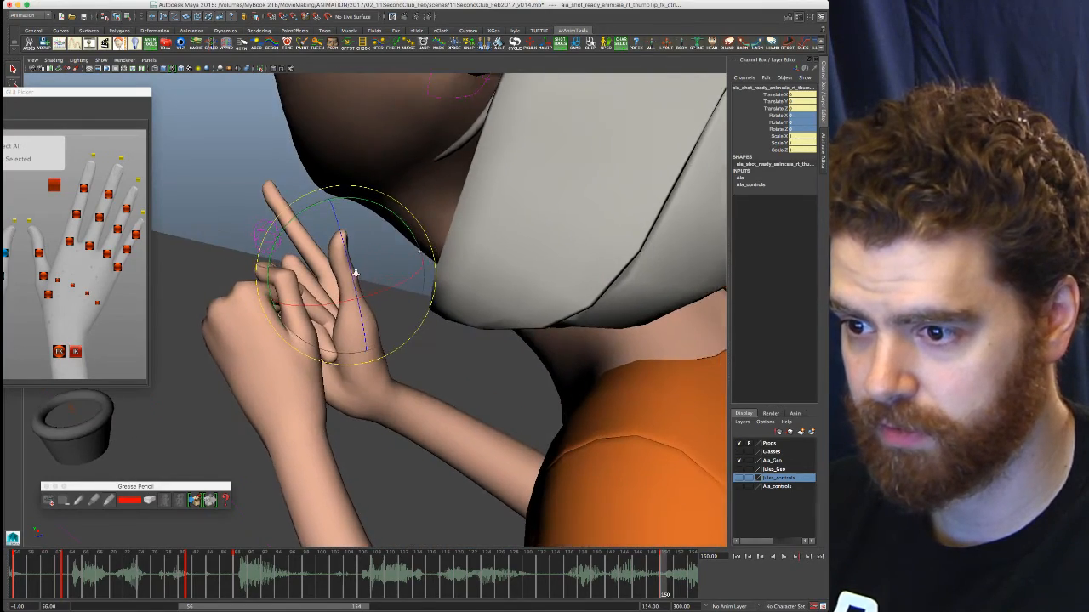
{"action": "right_click_drag", "start_coordinate": [355, 273], "coordinate": [534, 250], "text": "alt"}
{"action": "middle_click_drag", "start_coordinate": [396, 273], "coordinate": [457, 239], "text": "alt"}
{"action": "left_click_drag", "start_coordinate": [457, 239], "coordinate": [455, 247], "text": "alt"}
{"action": "right_click_drag", "start_coordinate": [455, 247], "coordinate": [426, 247], "text": "alt"}
{"action": "left_click_drag", "start_coordinate": [426, 248], "coordinate": [484, 253], "text": "alt"}
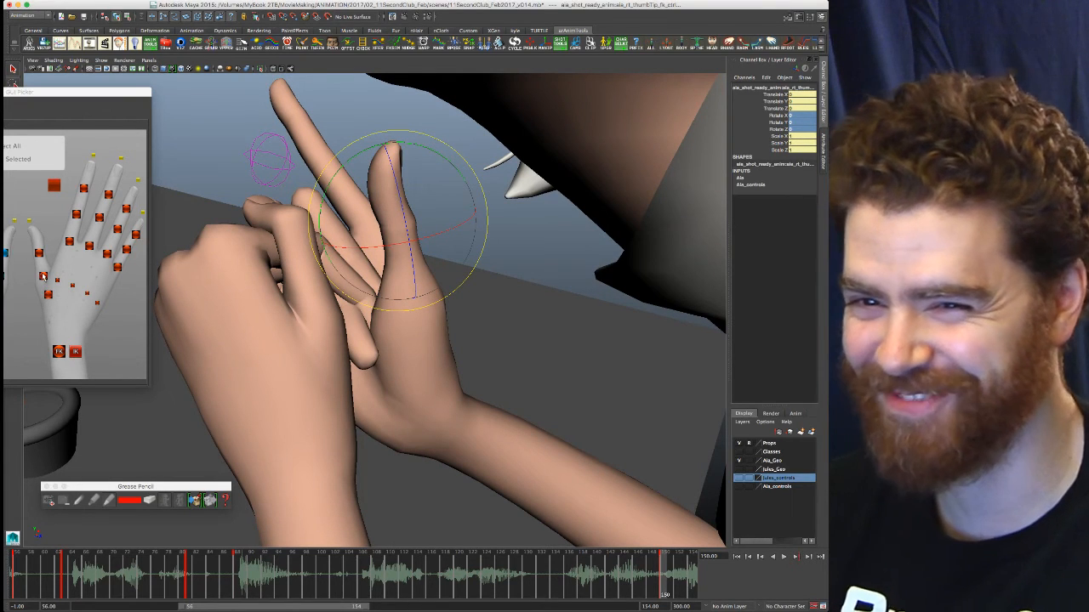
Rotate the right thumb's middle FK control on several axes, checking the clasped hands against the video reference and through the shot camera
{"action": "left_click", "coordinate": [43, 276]}
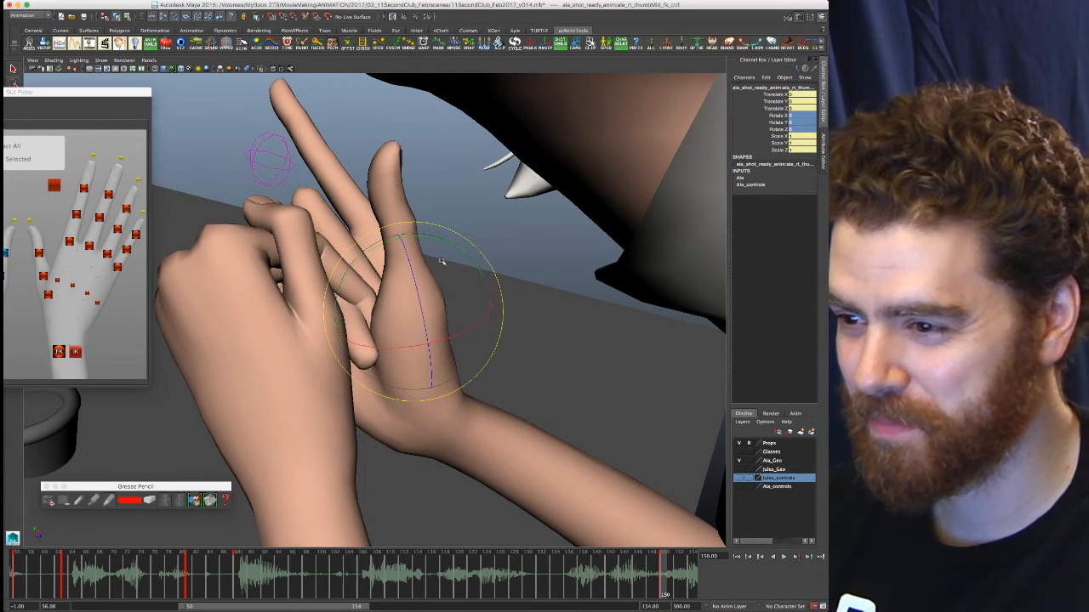
{"action": "left_click_drag", "start_coordinate": [452, 257], "coordinate": [420, 261]}
{"action": "left_click_drag", "start_coordinate": [417, 260], "coordinate": [398, 217], "text": "alt"}
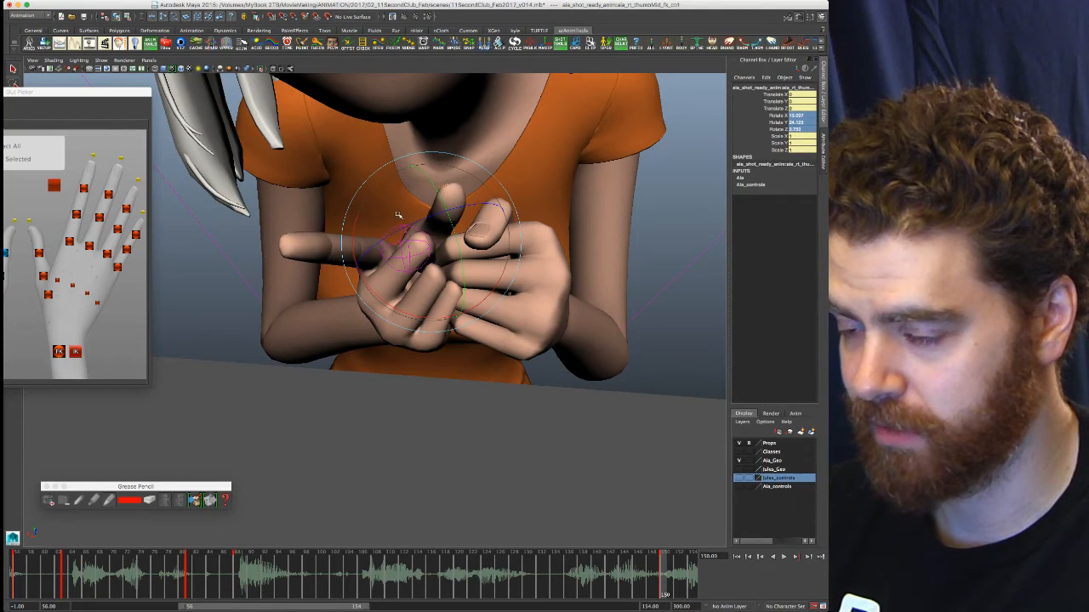
{"action": "key", "text": "space"}
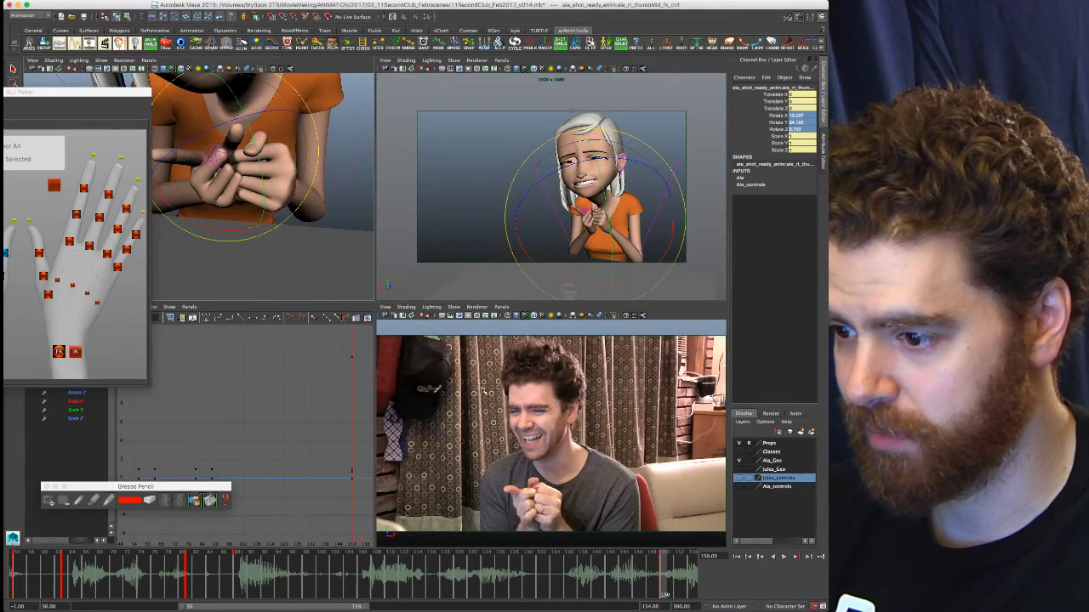
{"action": "key", "text": "space"}
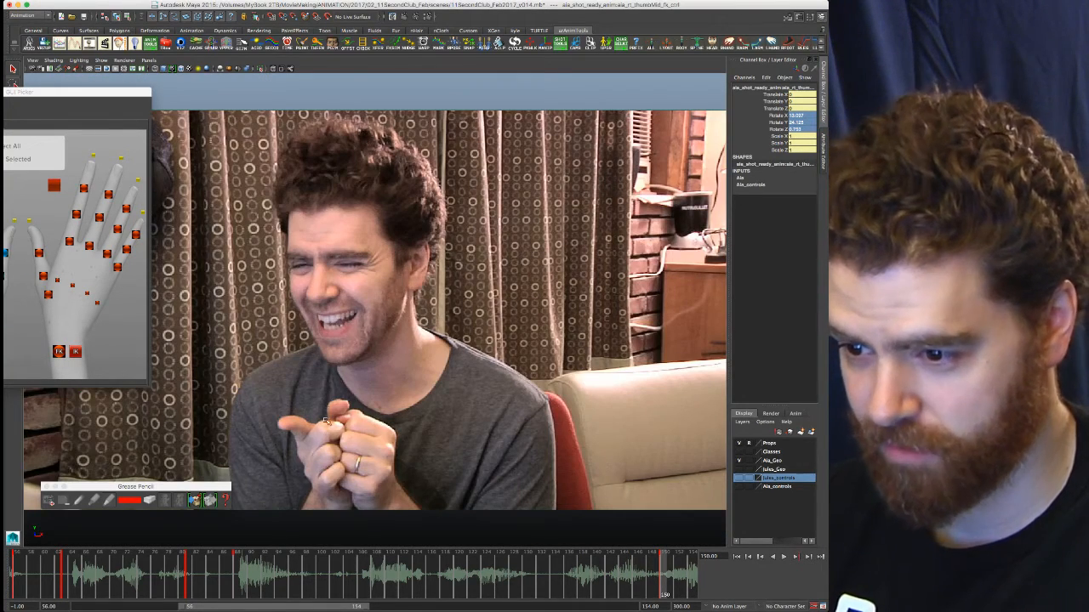
{"action": "key", "text": "space"}
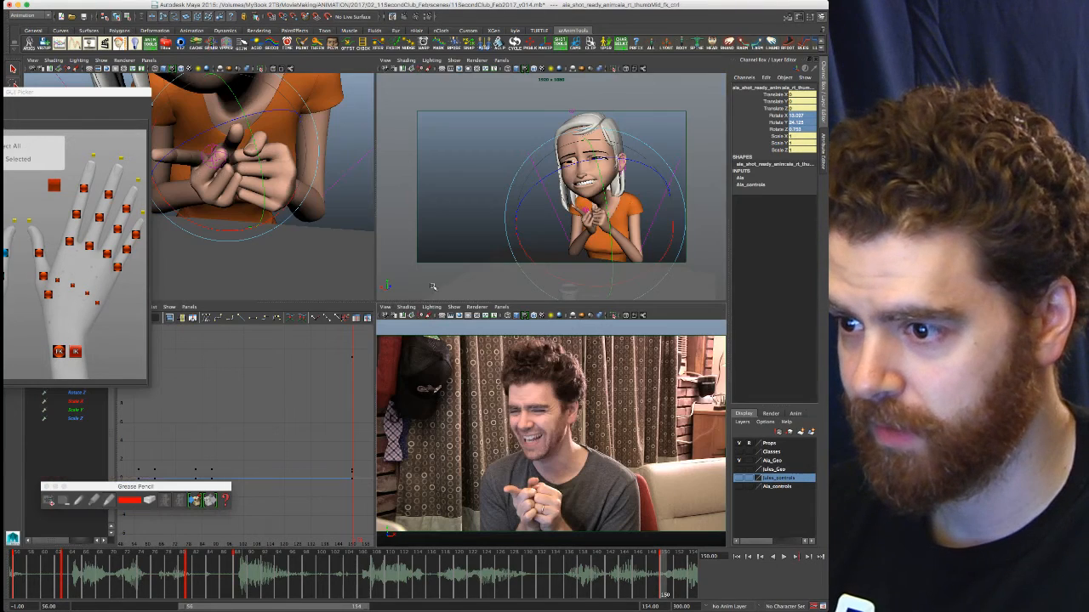
{"action": "key", "text": "space"}
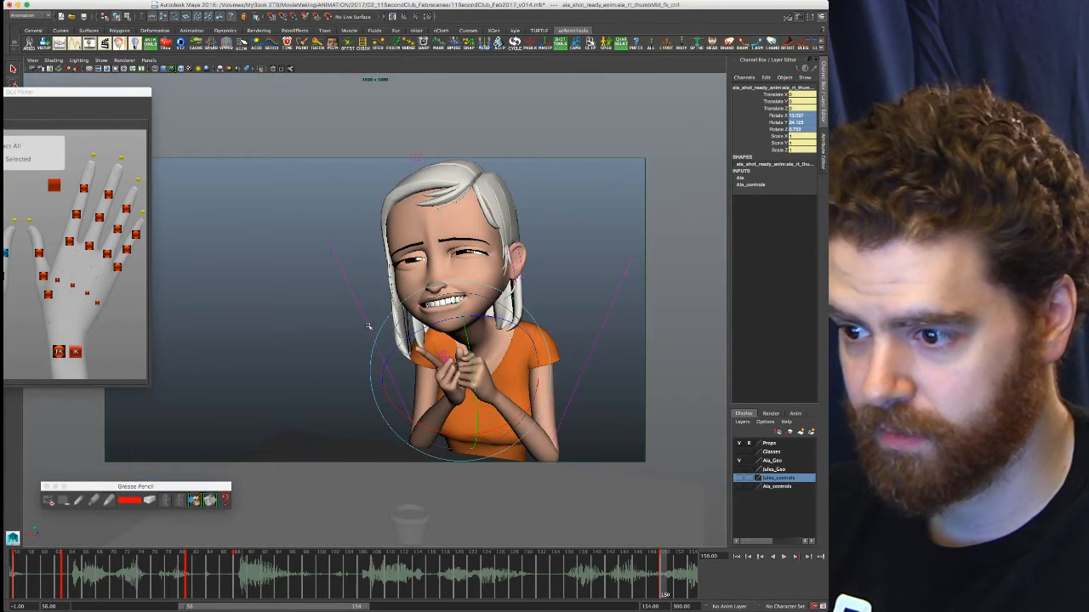
{"action": "left_click_drag", "start_coordinate": [502, 410], "coordinate": [523, 398]}
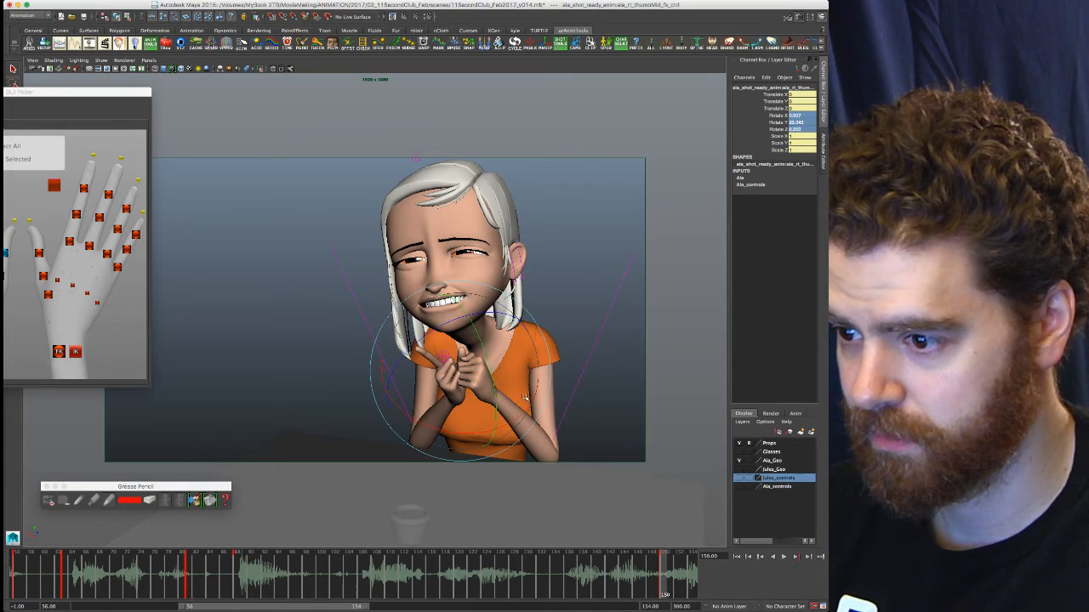
{"action": "left_click_drag", "start_coordinate": [471, 304], "coordinate": [450, 301]}
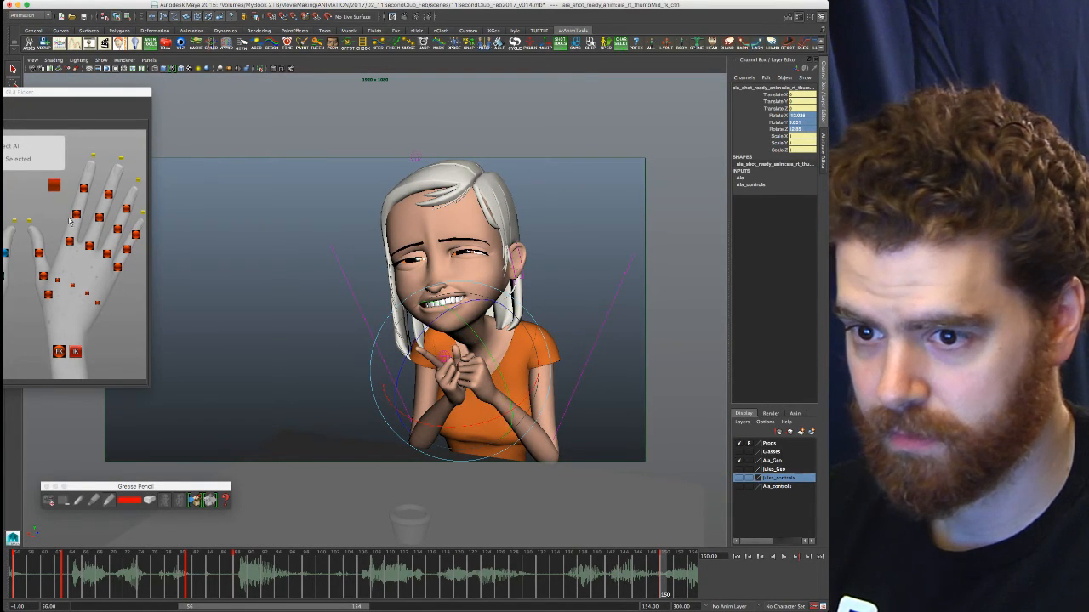
Bend the right thumb's tip FK control about 25 degrees around Y and readjust the thumb's base FK control on several axes
{"action": "left_click", "coordinate": [39, 254]}
{"action": "left_click_drag", "start_coordinate": [472, 319], "coordinate": [493, 368]}
{"action": "left_click", "coordinate": [43, 277]}
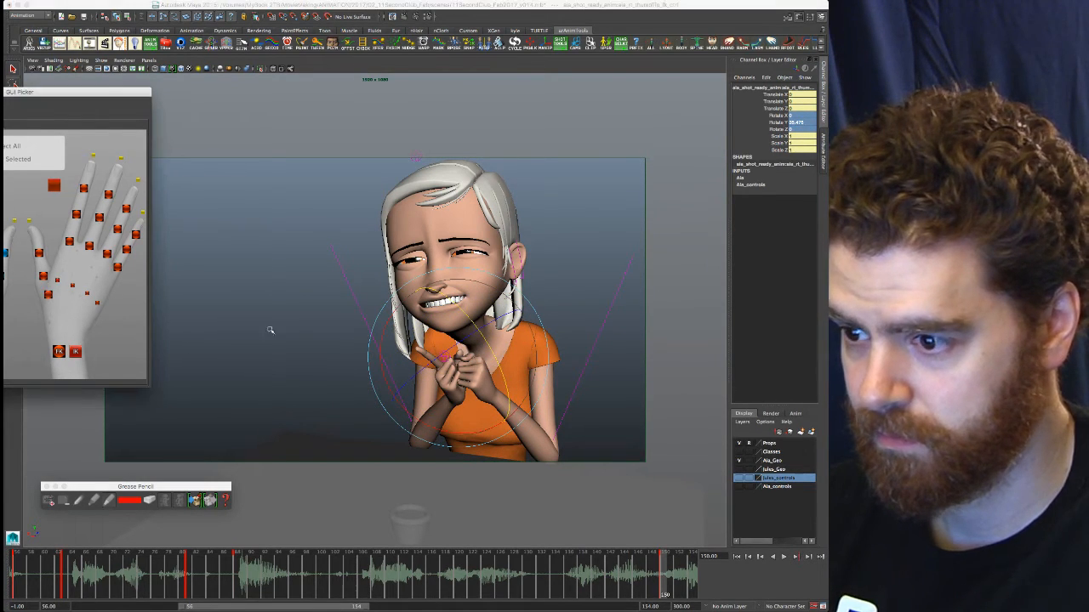
{"action": "mouse_move", "coordinate": [437, 351]}
{"action": "left_mouse_down"}
{"action": "mouse_move", "coordinate": [456, 358]}
{"action": "mouse_move", "coordinate": [449, 349]}
{"action": "left_mouse_up"}
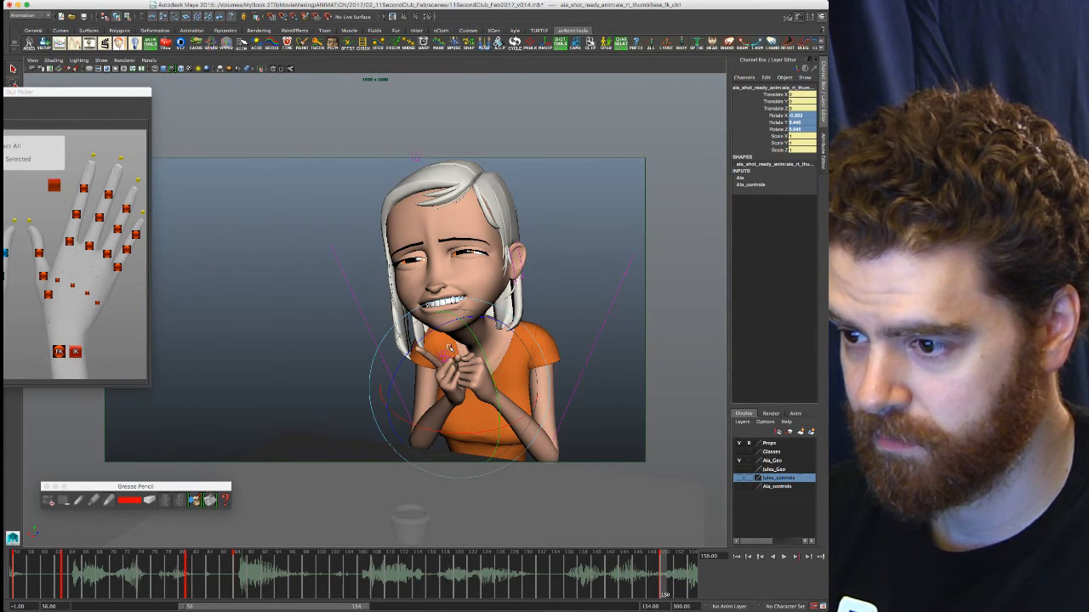
{"action": "left_click_drag", "start_coordinate": [449, 434], "coordinate": [441, 363]}
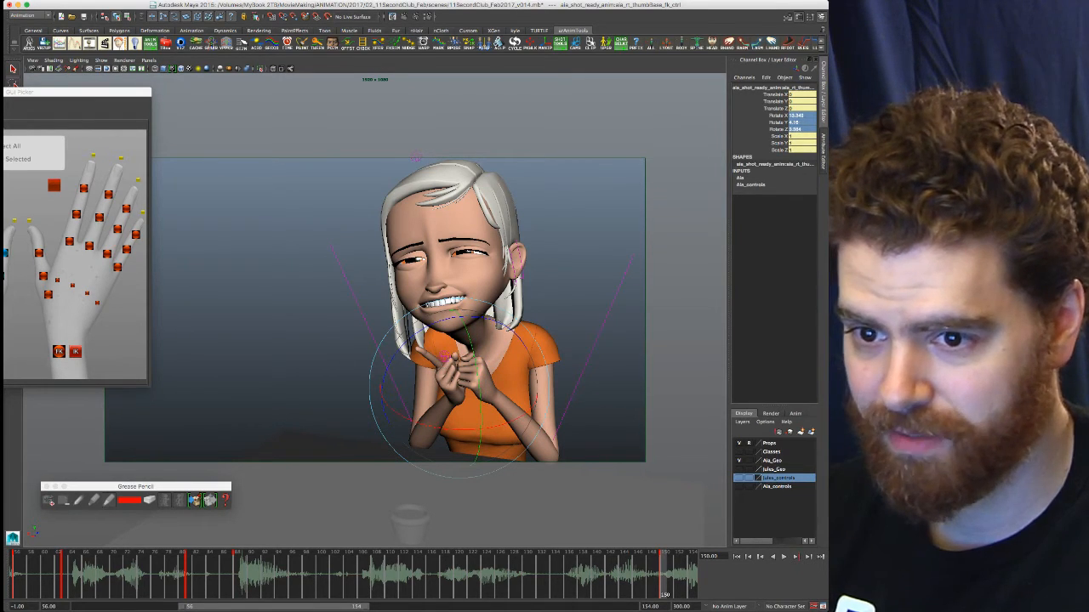
Rotate the left thumb's base FK control to about -20 degrees in X, -12 in Y and 15 in Z
{"action": "left_click", "coordinate": [455, 398]}
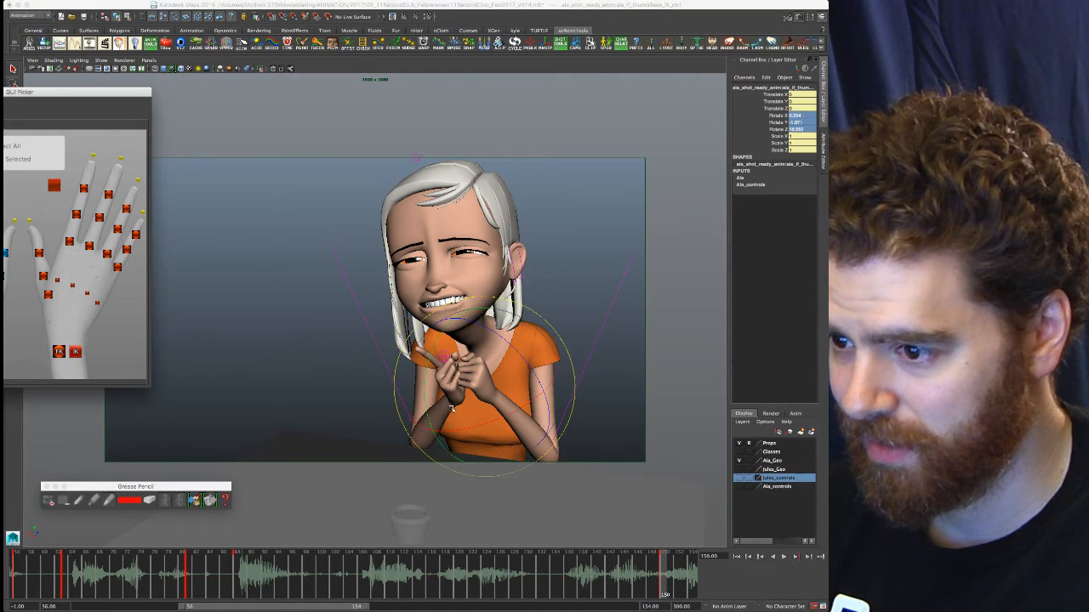
{"action": "left_click_drag", "start_coordinate": [455, 398], "coordinate": [448, 395]}
{"action": "left_click_drag", "start_coordinate": [522, 350], "coordinate": [526, 369]}
{"action": "left_click_drag", "start_coordinate": [477, 452], "coordinate": [465, 446]}
{"action": "mouse_move", "coordinate": [467, 381]}
{"action": "left_mouse_down"}
{"action": "mouse_move", "coordinate": [459, 387]}
{"action": "mouse_move", "coordinate": [452, 365]}
{"action": "left_mouse_up"}
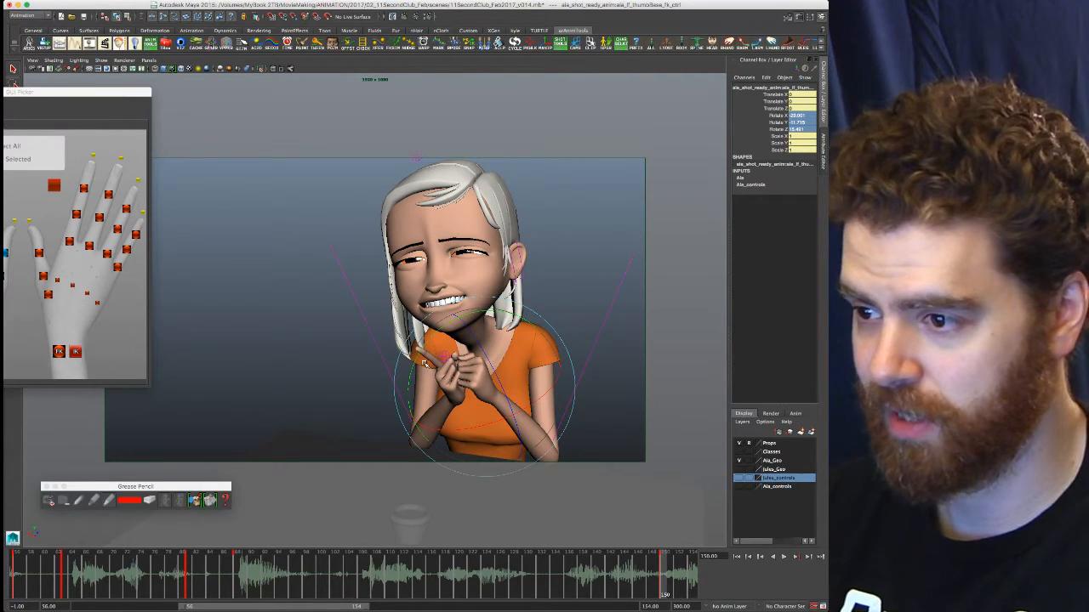
Return to the four-view layout and reposition the hand picker window so the controls of both hands are accessible
{"action": "key", "text": "space"}
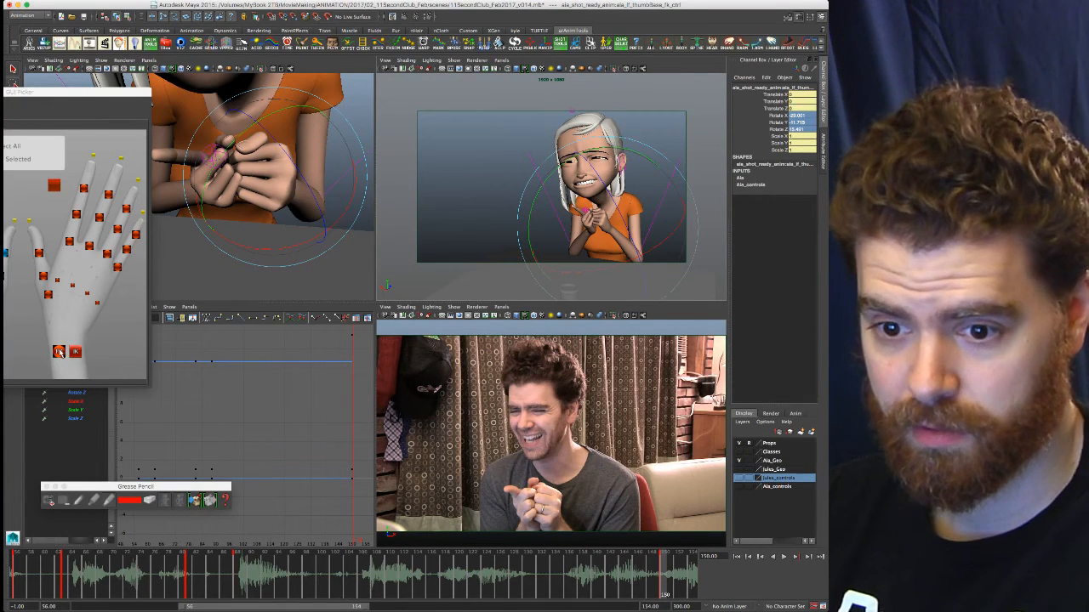
{"action": "left_click_drag", "start_coordinate": [34, 96], "coordinate": [72, 70]}
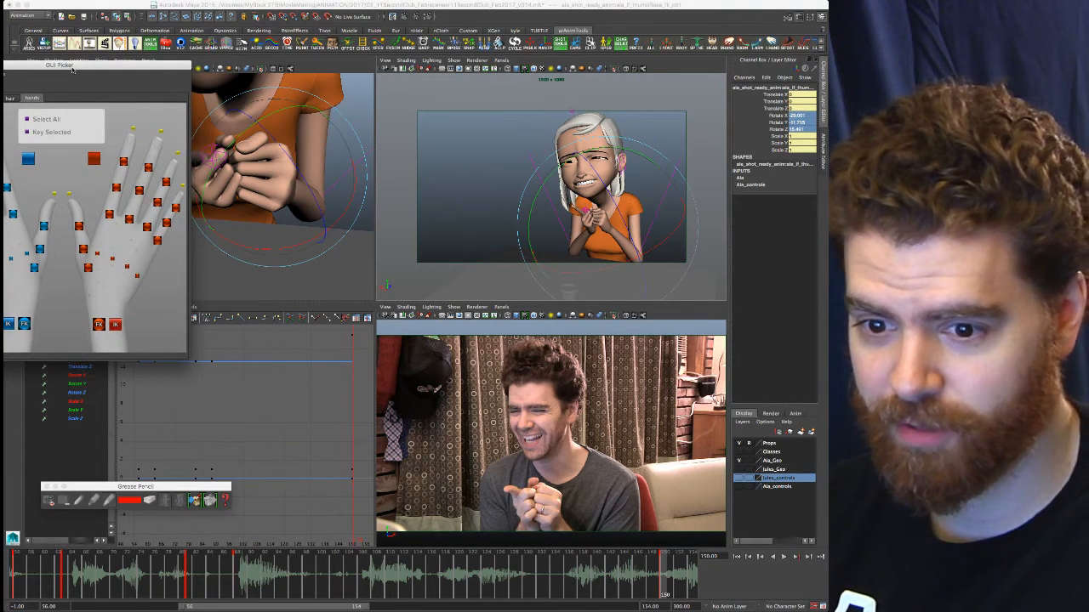
{"action": "left_click_drag", "start_coordinate": [72, 69], "coordinate": [151, 73]}
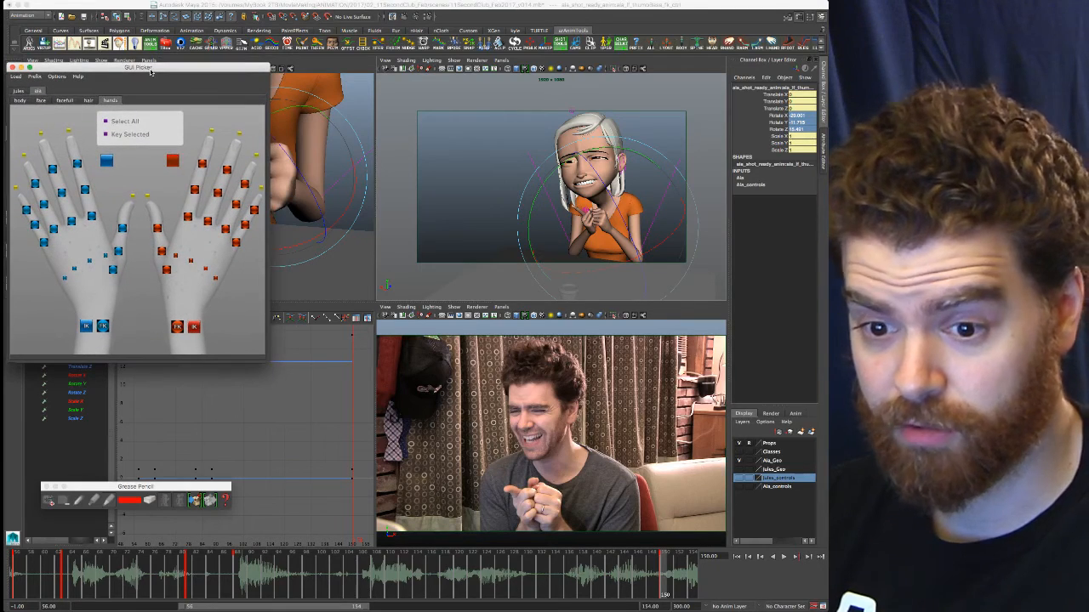
{"action": "left_click_drag", "start_coordinate": [150, 72], "coordinate": [150, 67]}
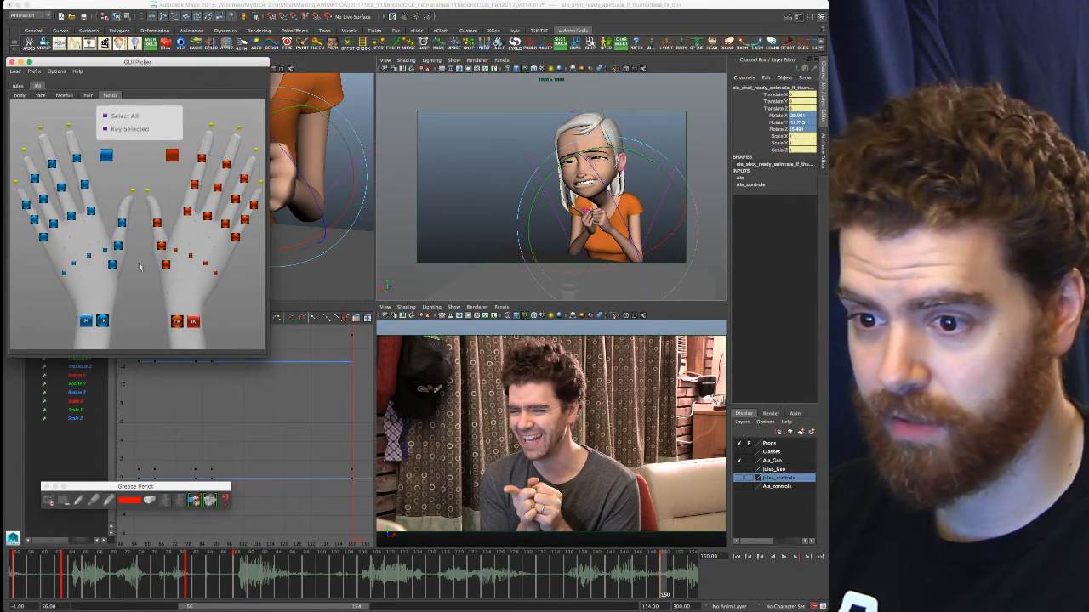
{"action": "left_click", "coordinate": [193, 322]}
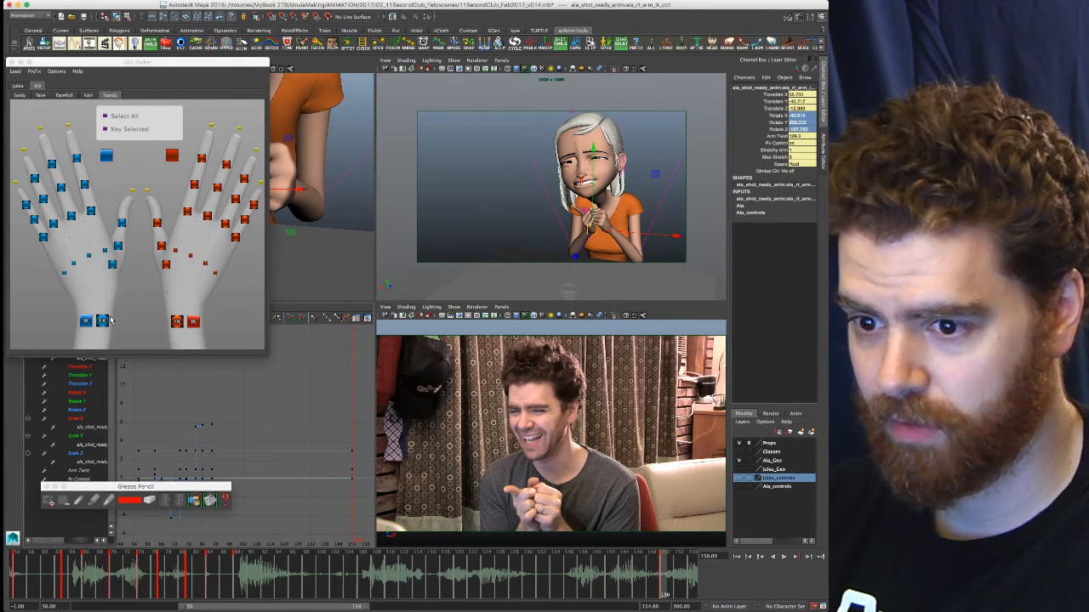
{"action": "left_click", "coordinate": [102, 321]}
{"action": "left_click_drag", "start_coordinate": [680, 236], "coordinate": [678, 236]}
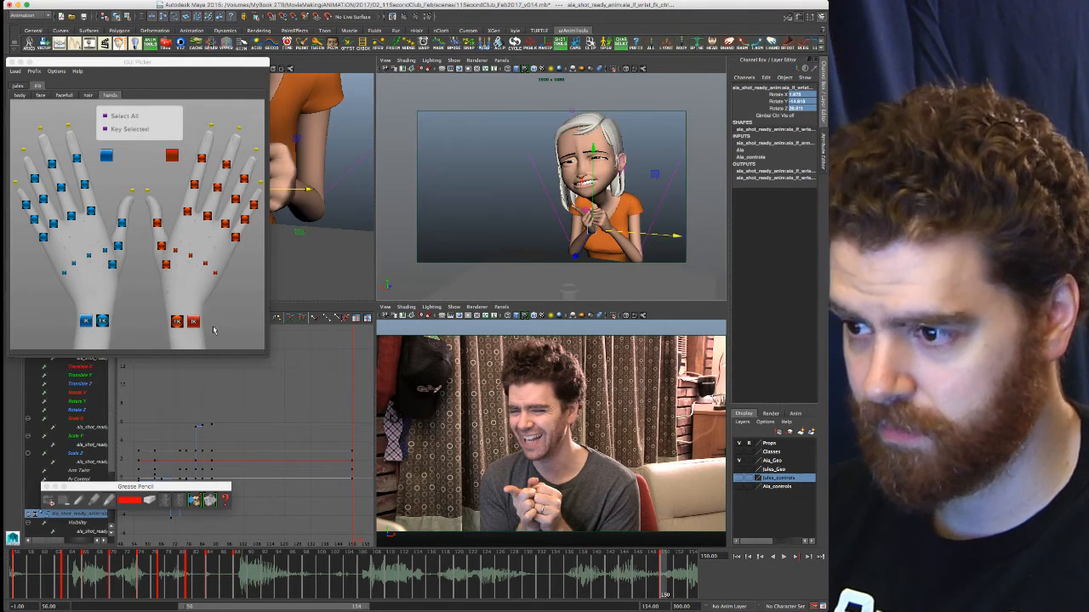
{"action": "left_click", "coordinate": [193, 321]}
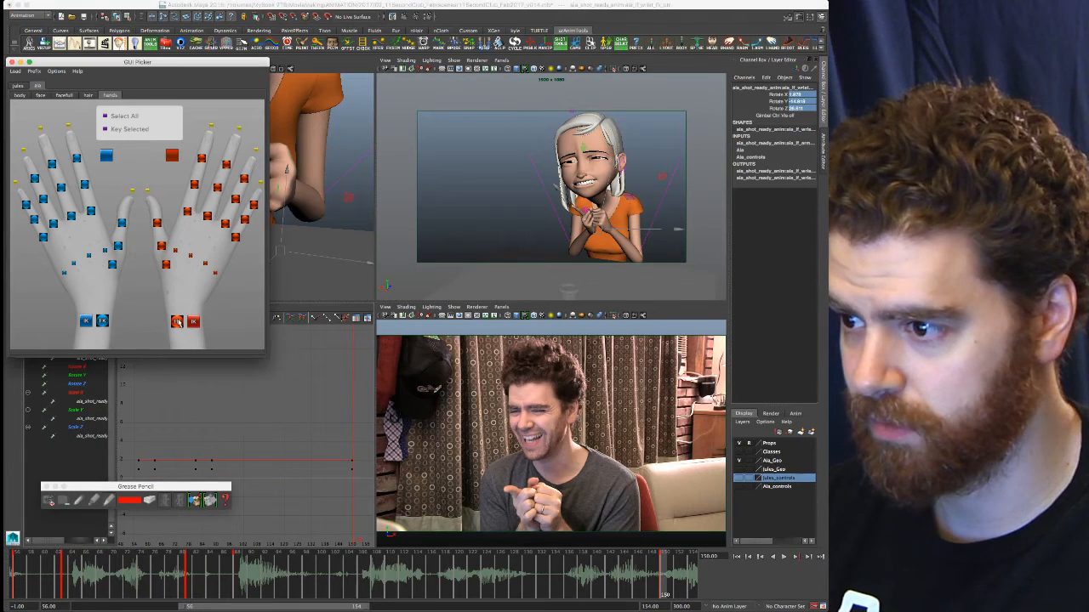
Select the right and left arm IK controls together and move the clasped hands slightly higher in front of Ala's chest
{"action": "left_click", "coordinate": [194, 322]}
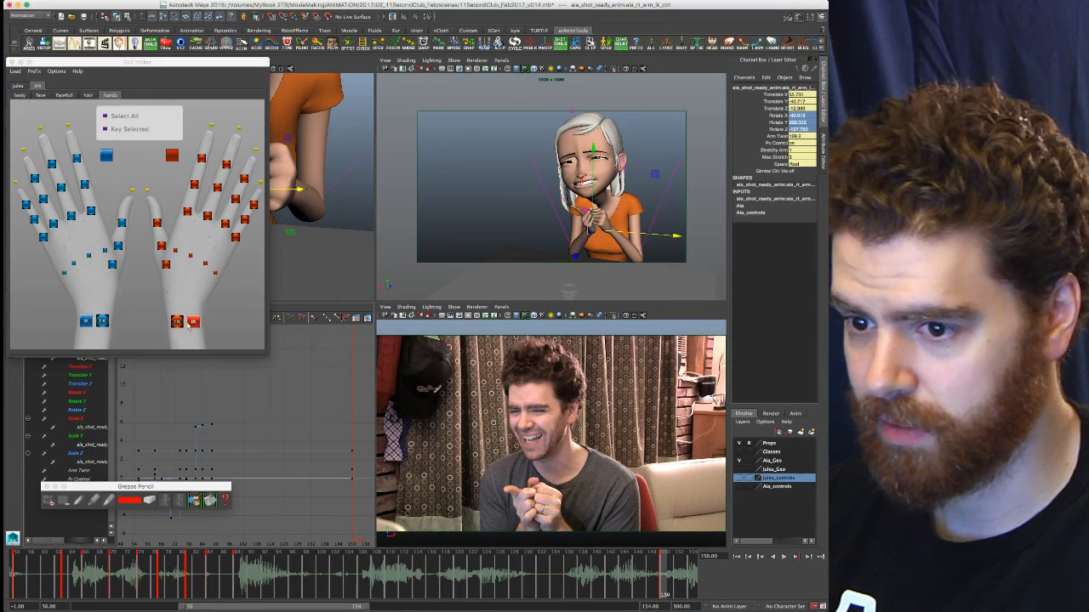
{"action": "left_click", "coordinate": [86, 321]}
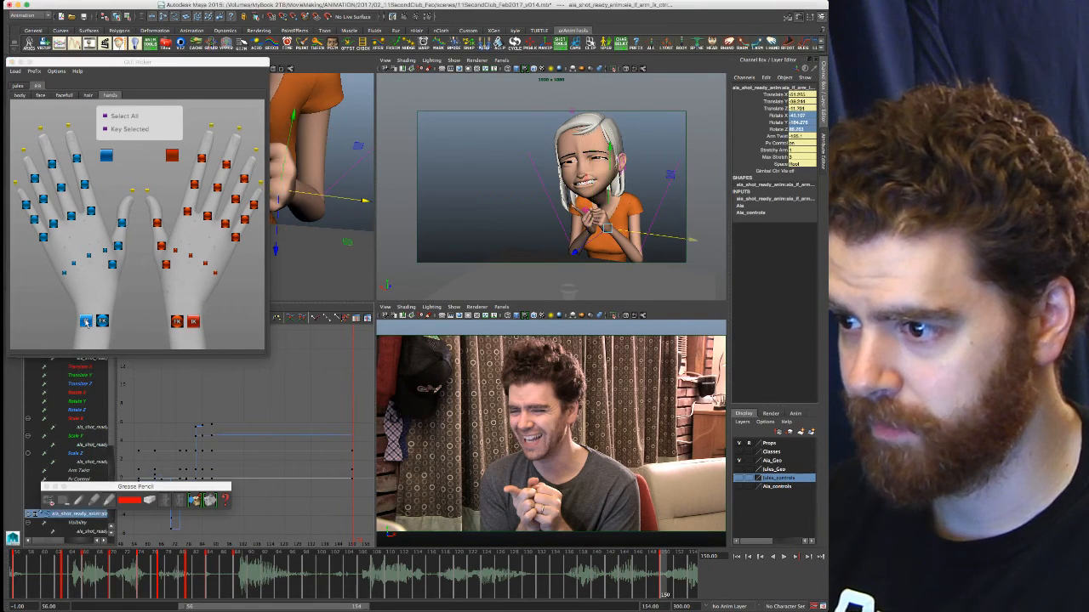
{"action": "left_click_drag", "start_coordinate": [696, 241], "coordinate": [697, 241]}
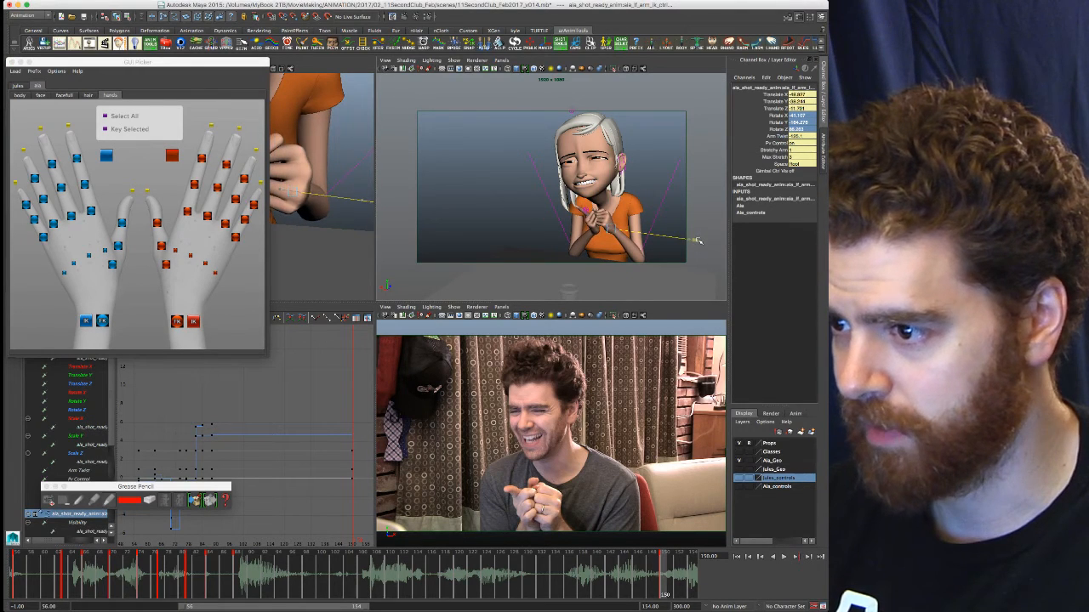
{"action": "left_click_drag", "start_coordinate": [611, 230], "coordinate": [610, 227]}
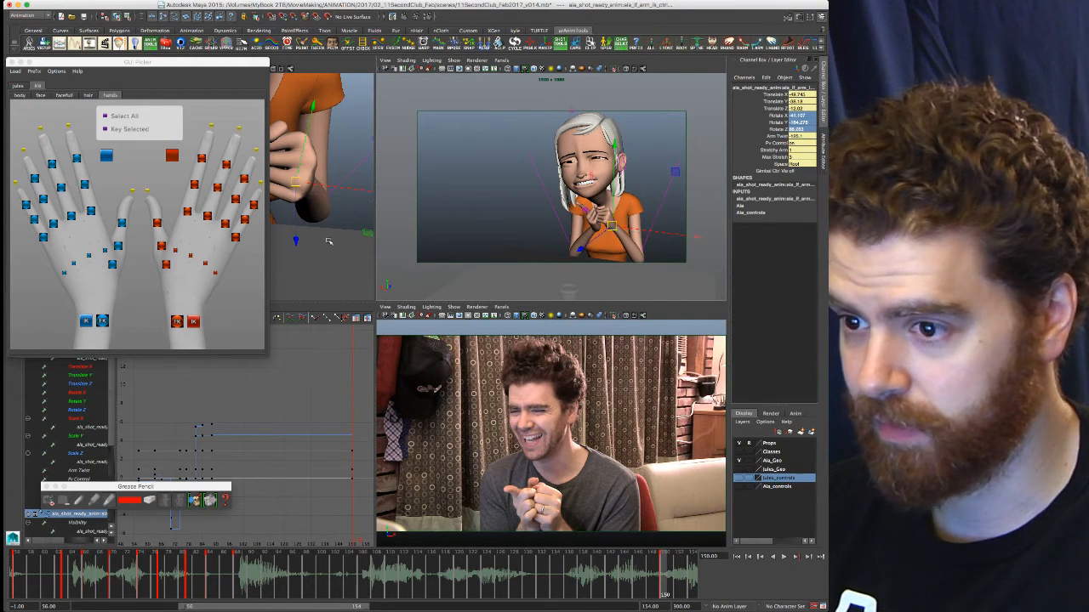
{"action": "left_click_drag", "start_coordinate": [298, 242], "coordinate": [296, 245]}
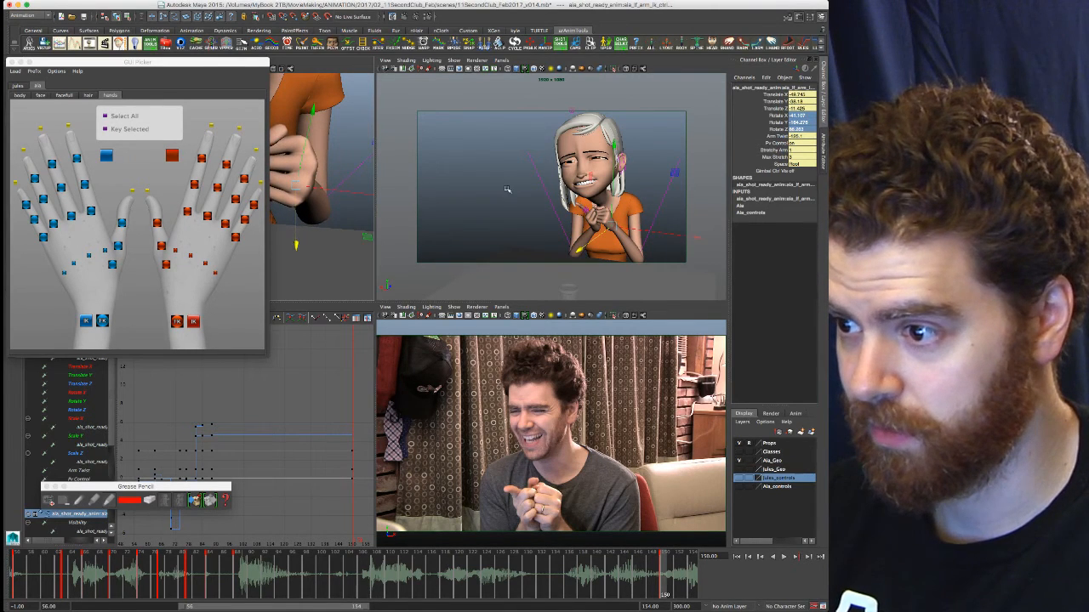
{"action": "left_click", "coordinate": [611, 227]}
{"action": "left_click_drag", "start_coordinate": [611, 227], "coordinate": [609, 221]}
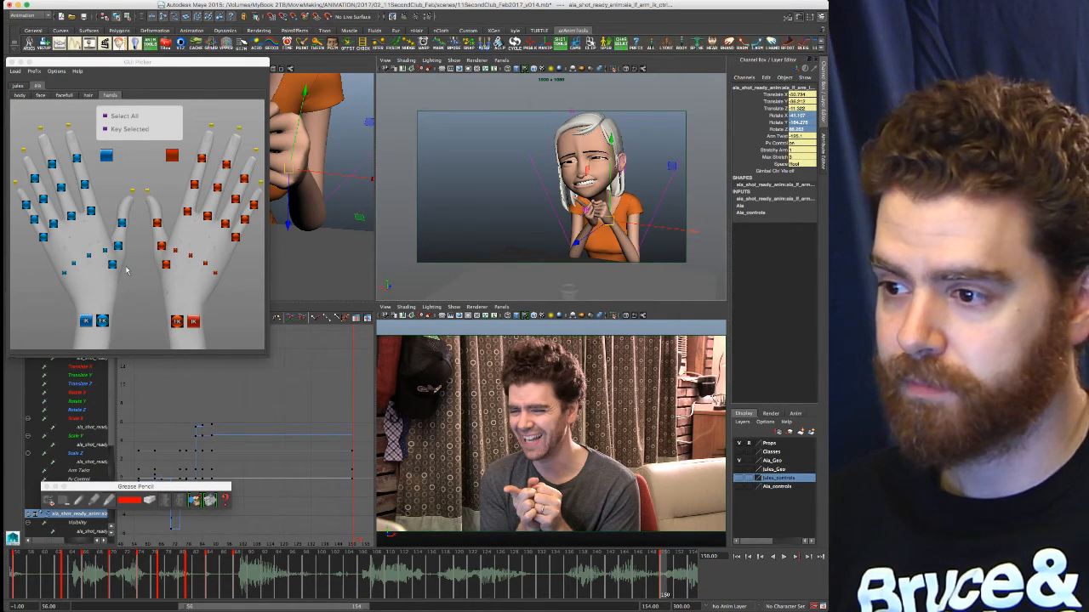
Shift the hand picker window clear of the toolbox and save the scene
{"action": "left_click_drag", "start_coordinate": [189, 63], "coordinate": [210, 86]}
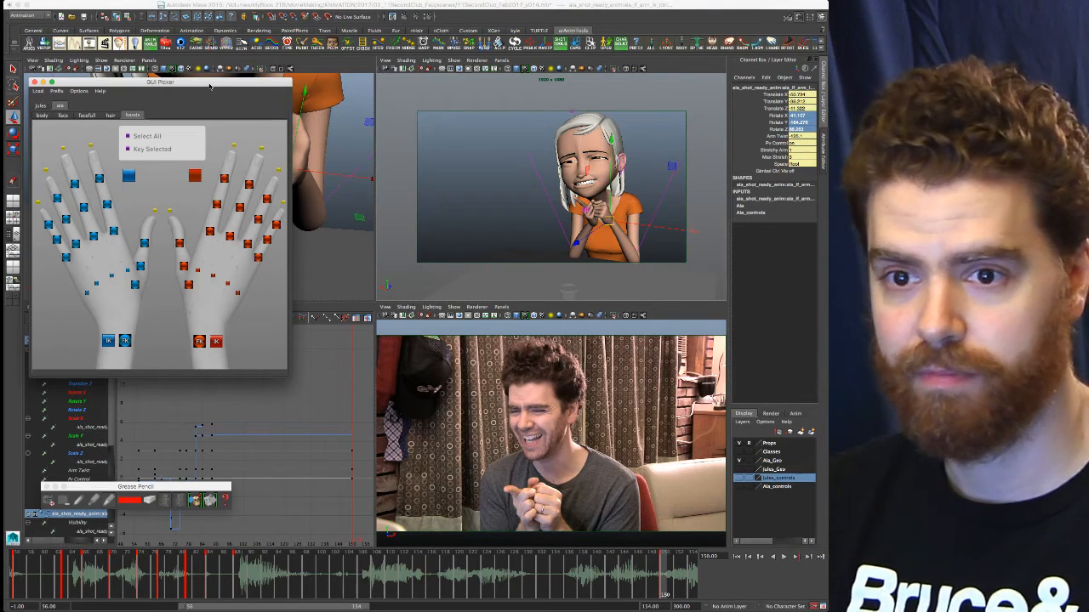
{"action": "left_click_drag", "start_coordinate": [210, 86], "coordinate": [207, 85]}
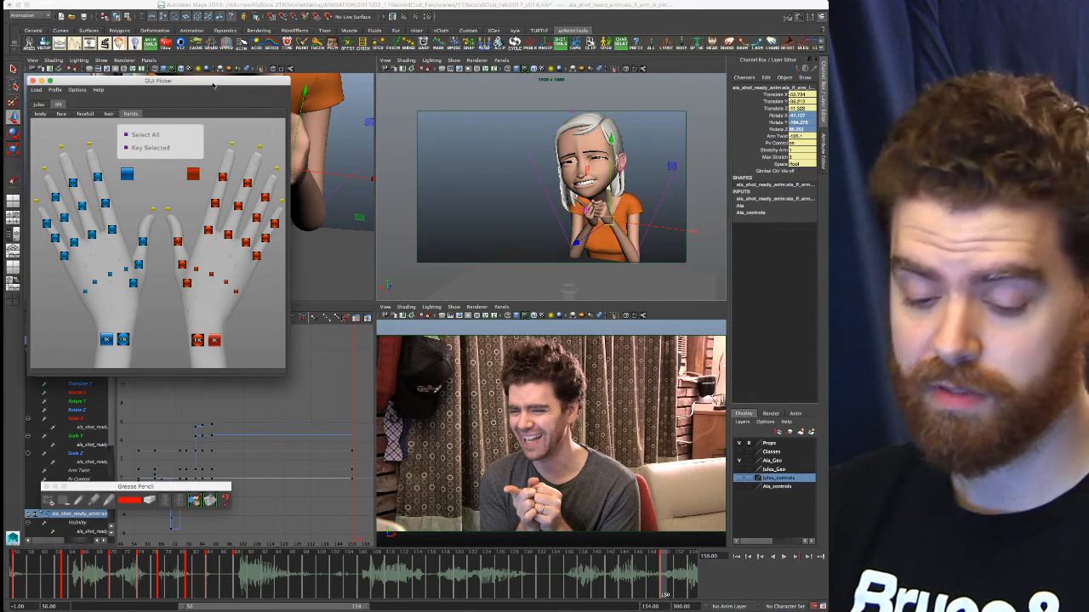
{"action": "left_click_drag", "start_coordinate": [253, 84], "coordinate": [254, 83]}
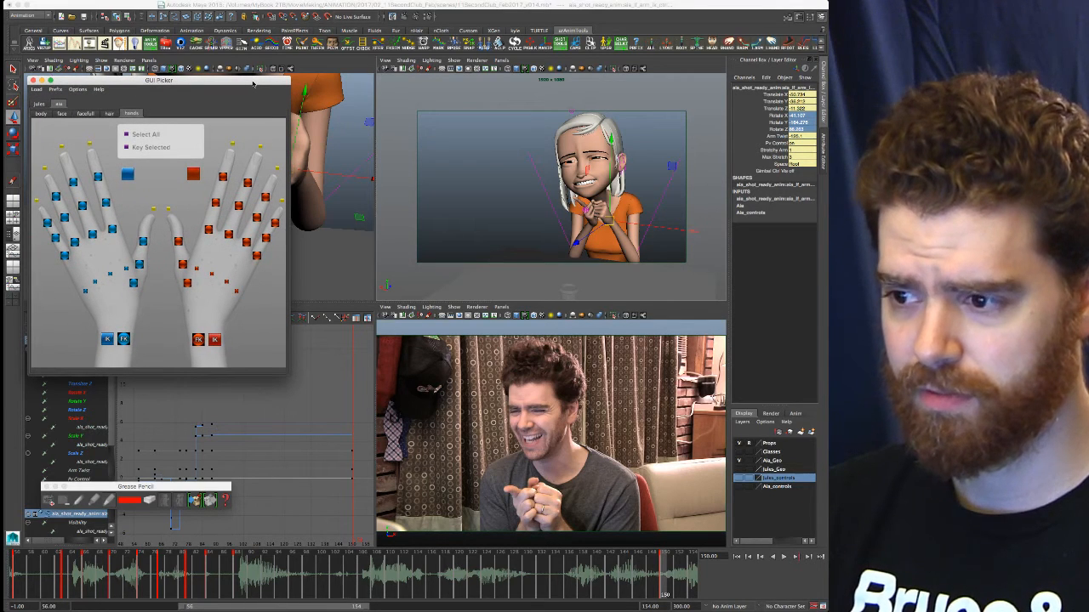
{"action": "left_click", "coordinate": [589, 413]}
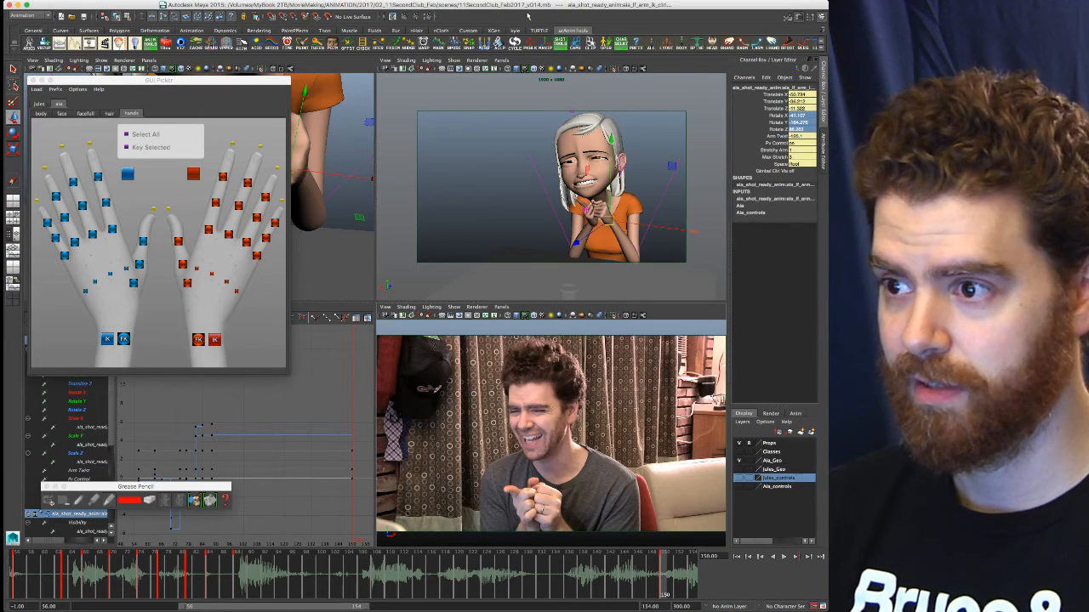
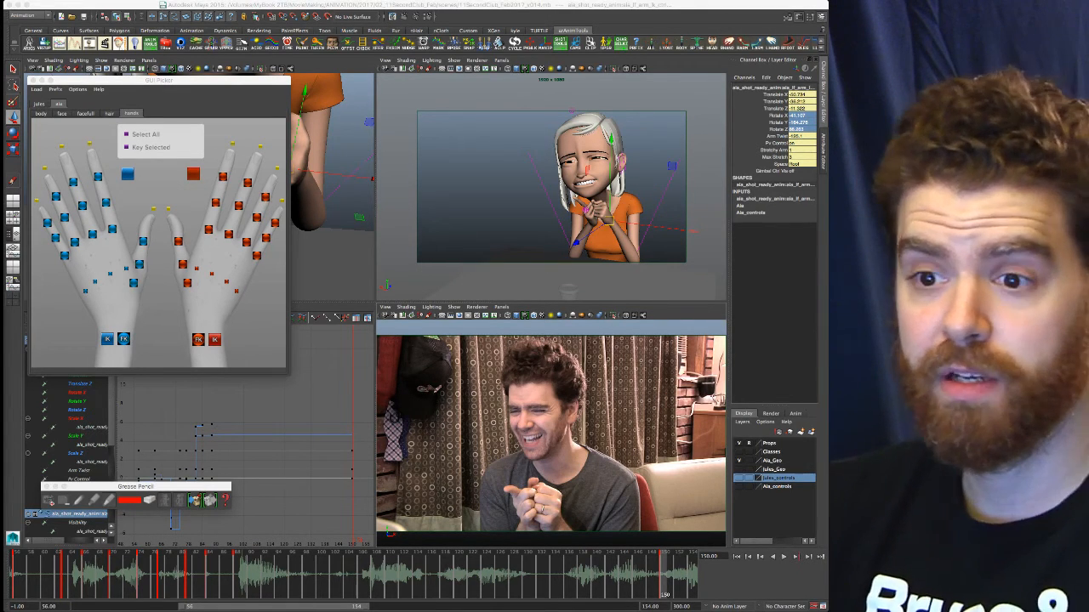
Make Ala the active character set and select all of Ala's controls from the hand picker
{"action": "left_click", "coordinate": [255, 81]}
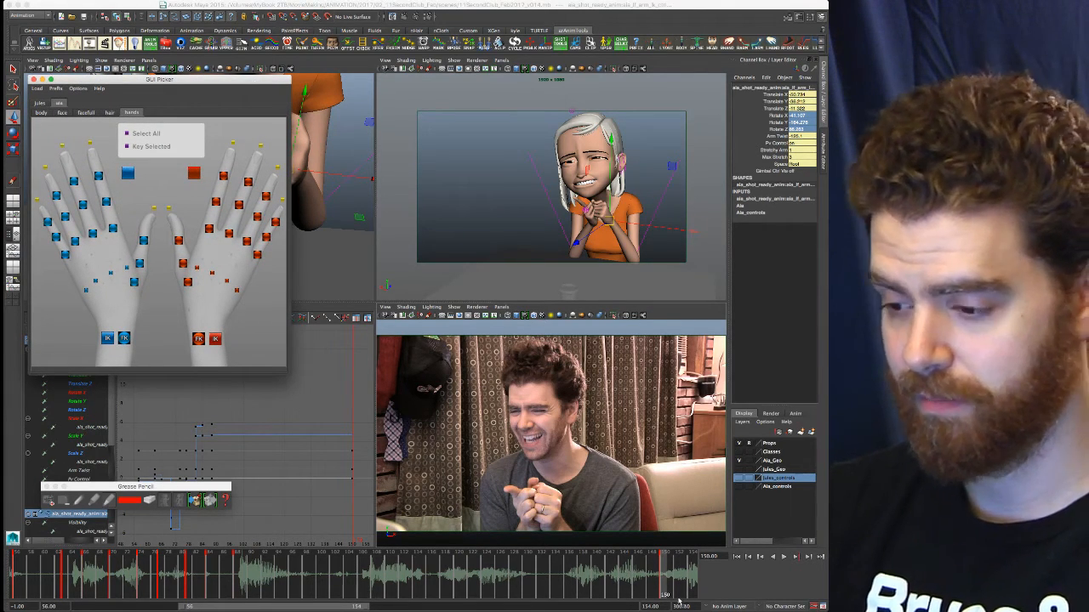
{"action": "left_click", "coordinate": [761, 607]}
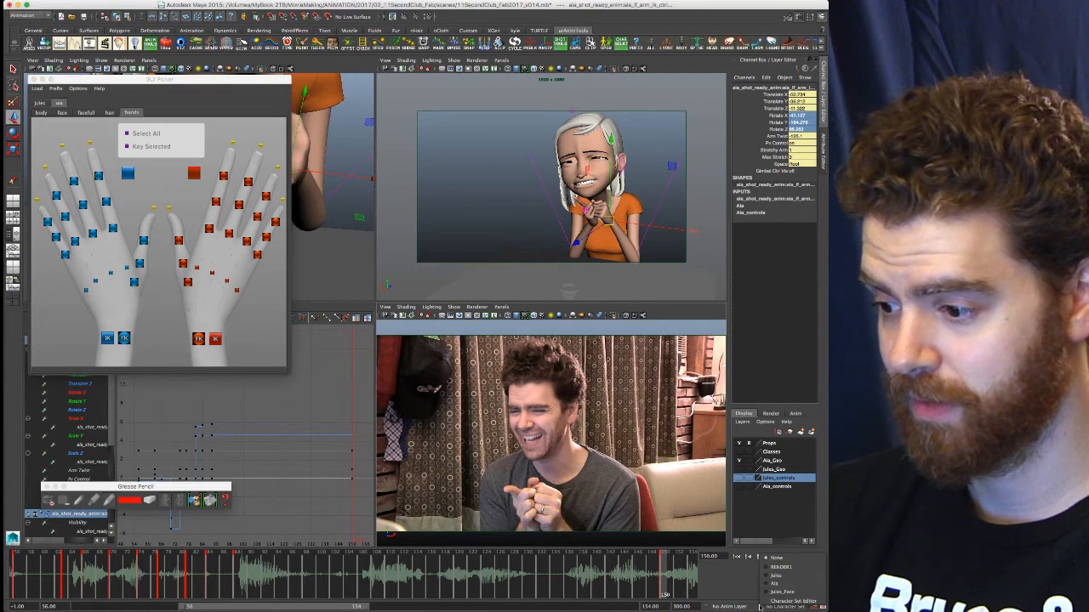
{"action": "left_click", "coordinate": [769, 583]}
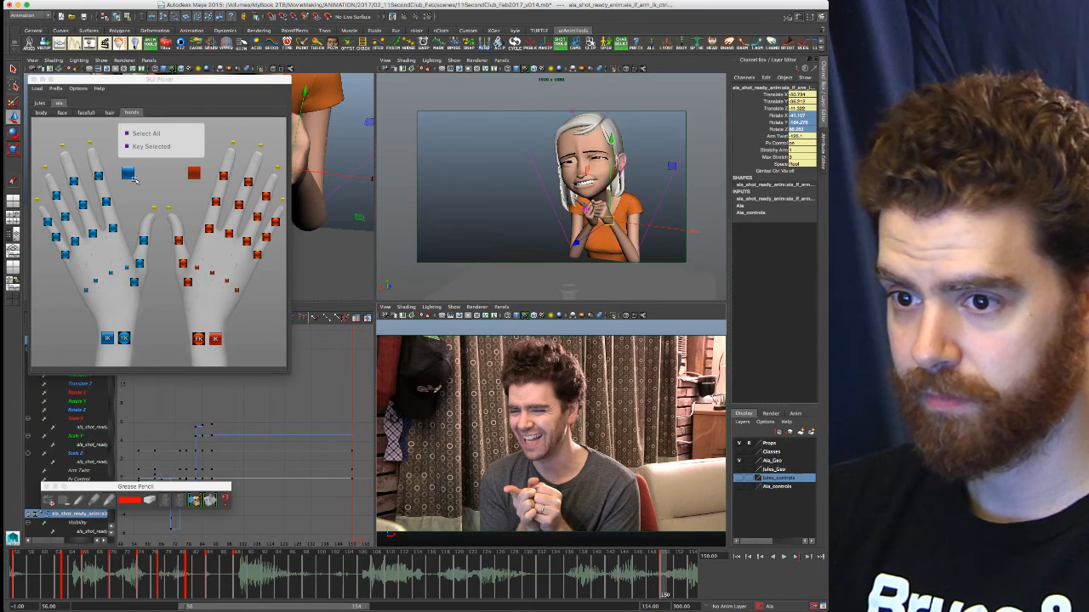
{"action": "left_click", "coordinate": [125, 133]}
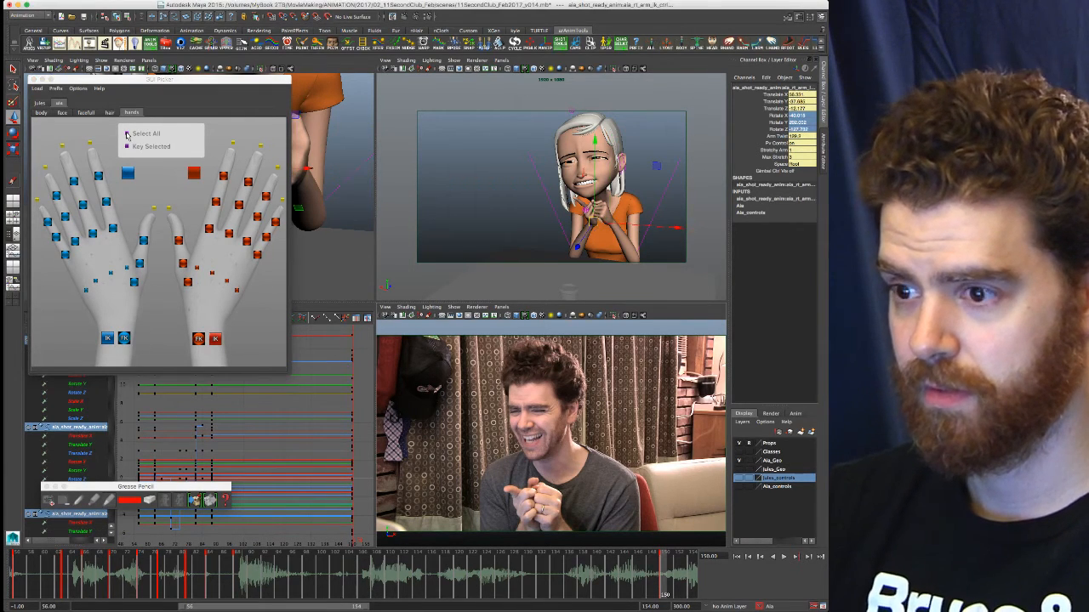
{"action": "left_click", "coordinate": [450, 151]}
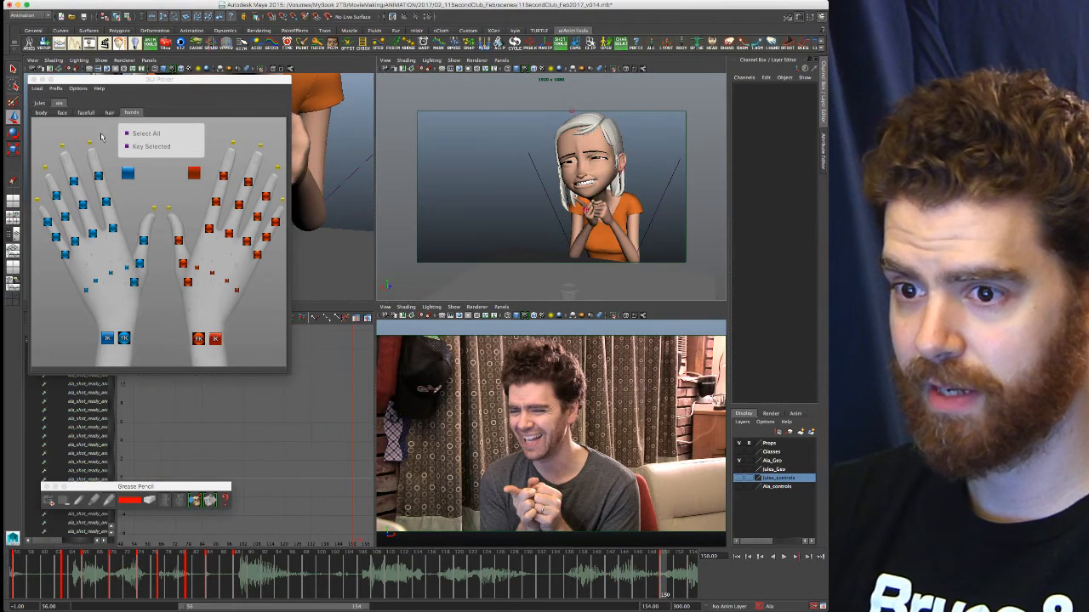
{"action": "left_click", "coordinate": [126, 134]}
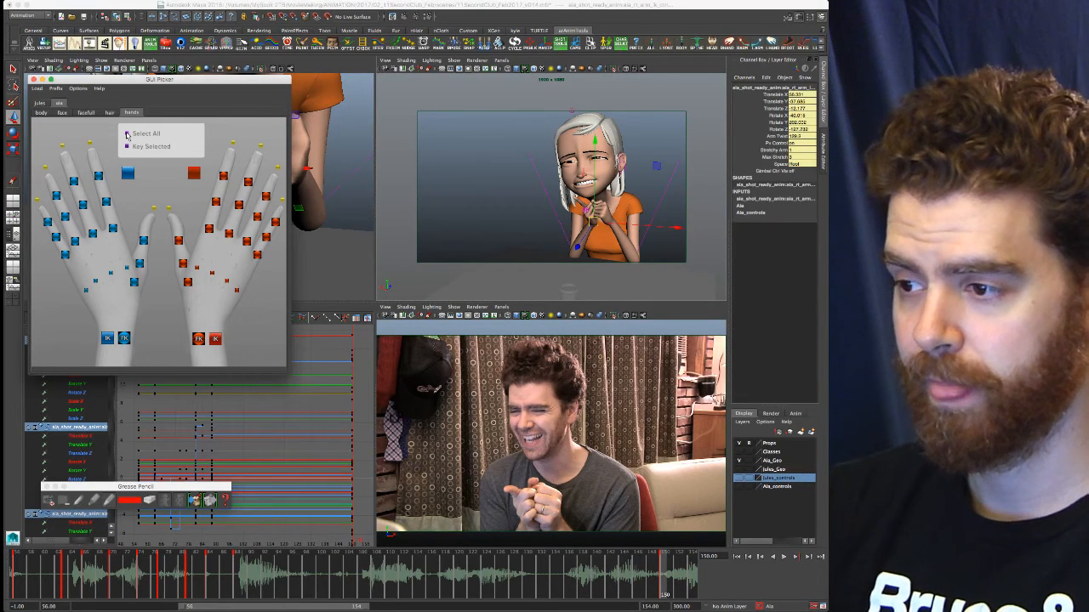
{"action": "left_click", "coordinate": [462, 159]}
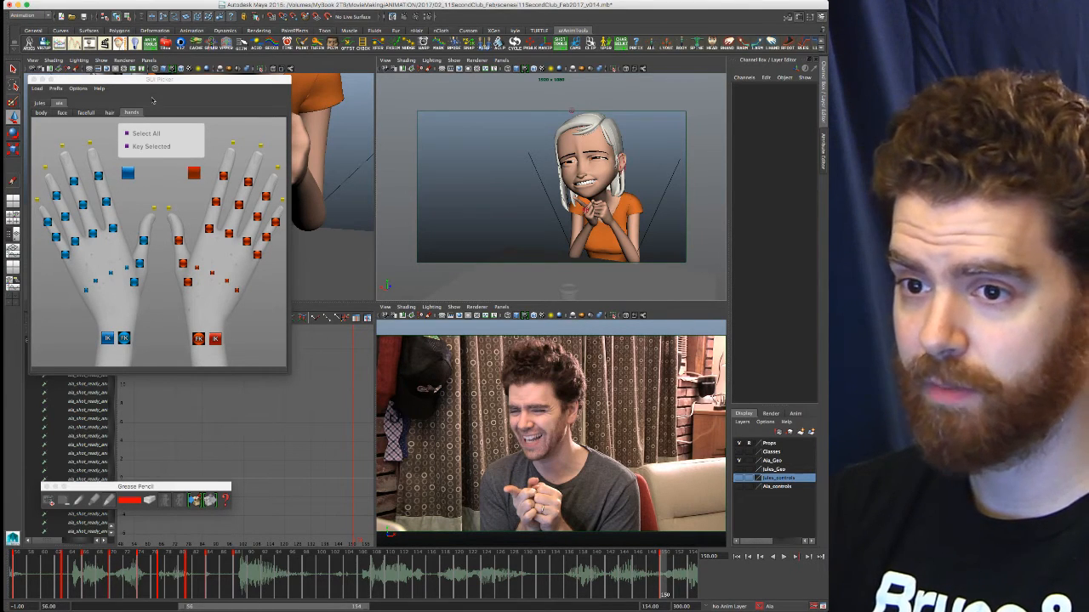
{"action": "left_click", "coordinate": [149, 84]}
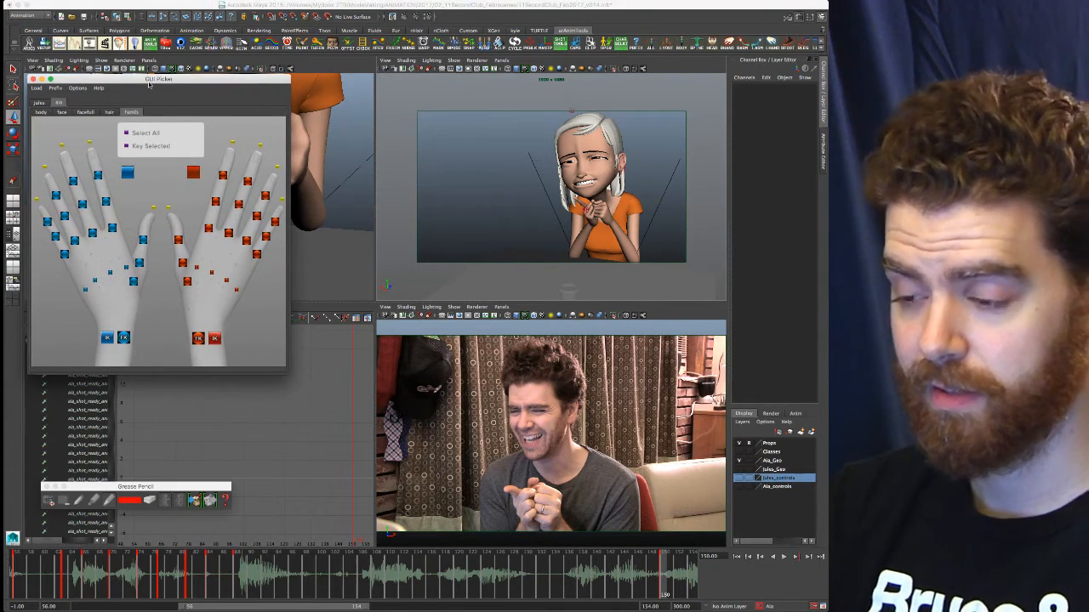
Step through Ala's keyed poses from frame 56 to frame 150, comparing each with the video reference
{"action": "left_click", "coordinate": [242, 576]}
{"action": "key", "text": "XF86AudioMute"}
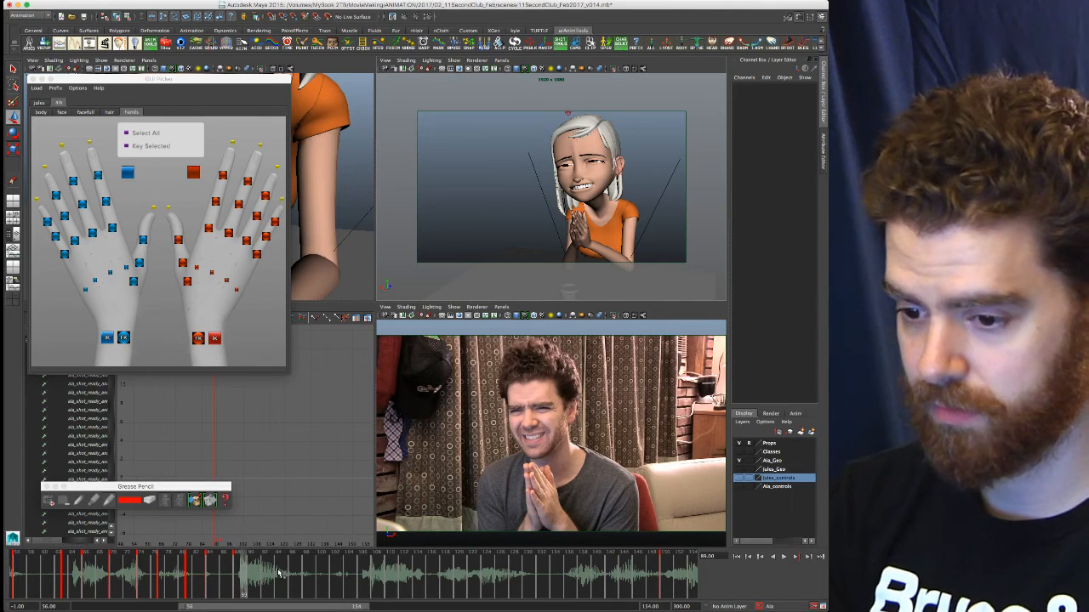
{"action": "key", "text": "period"}
{"action": "key", "text": "period"}
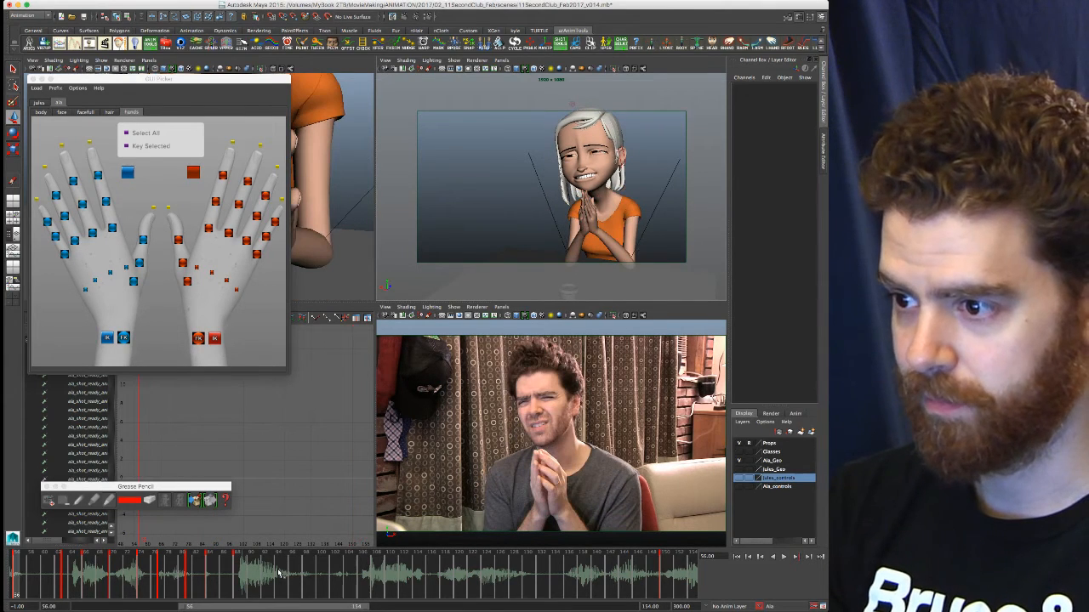
{"action": "key", "text": "period"}
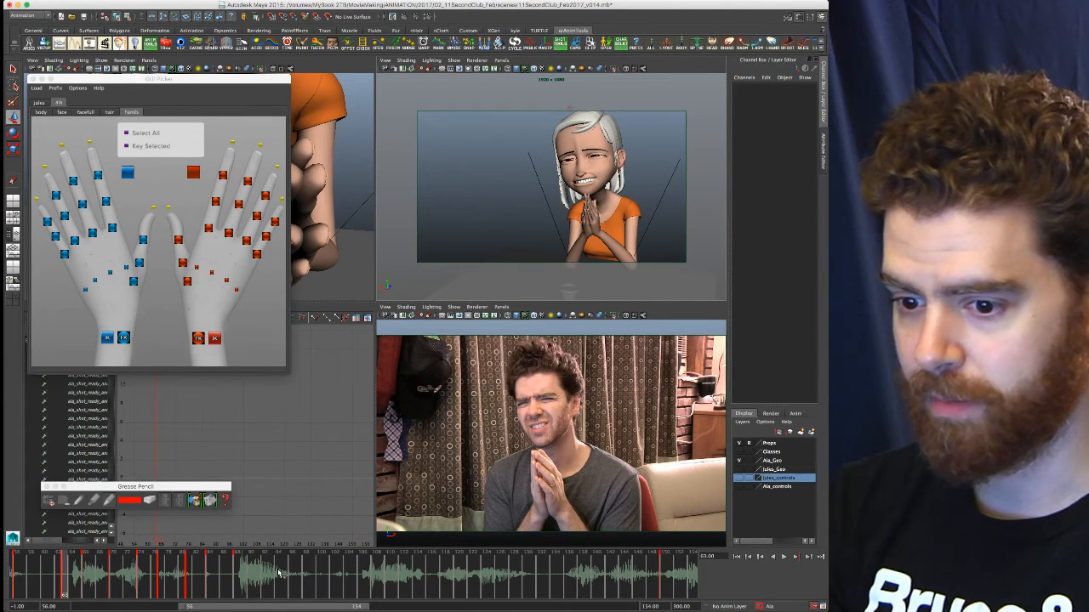
{"action": "key", "text": "period"}
{"action": "key", "text": "period"}
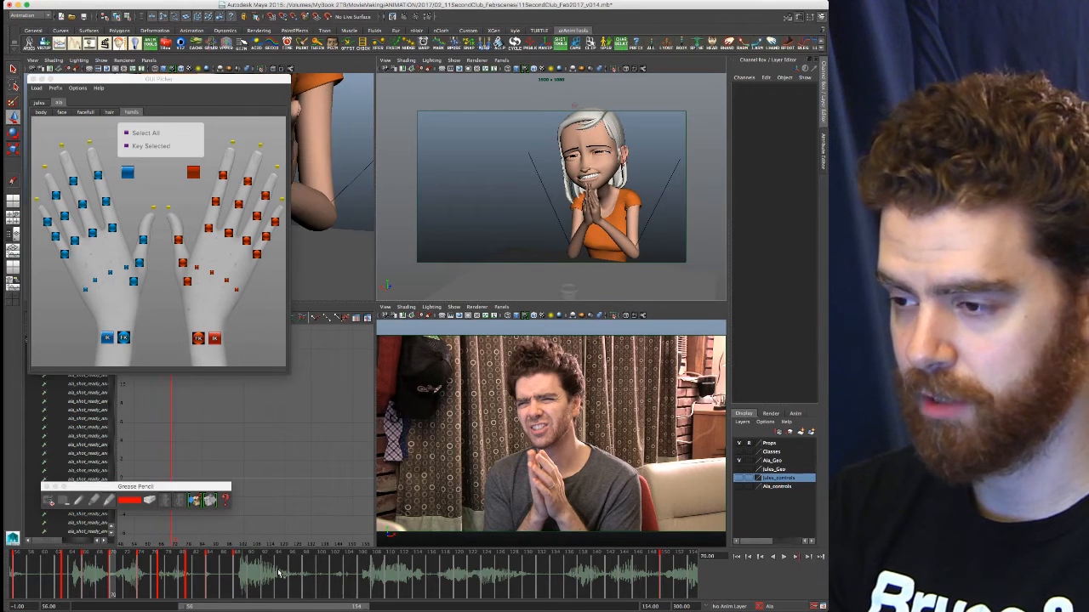
{"action": "key", "text": "period"}
{"action": "key", "text": "period"}
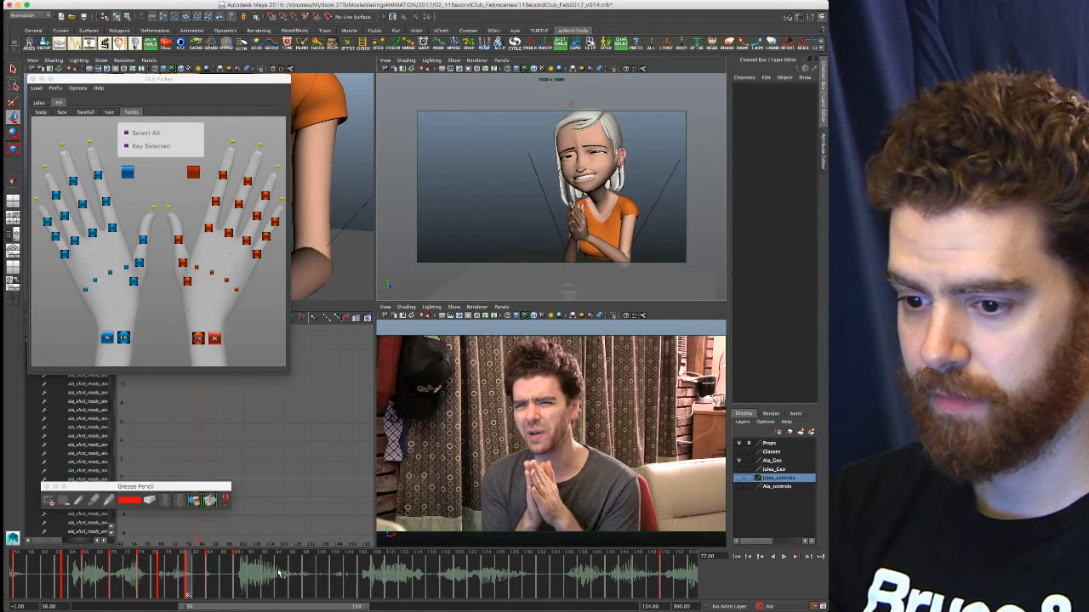
{"action": "key", "text": "period"}
{"action": "key", "text": "period"}
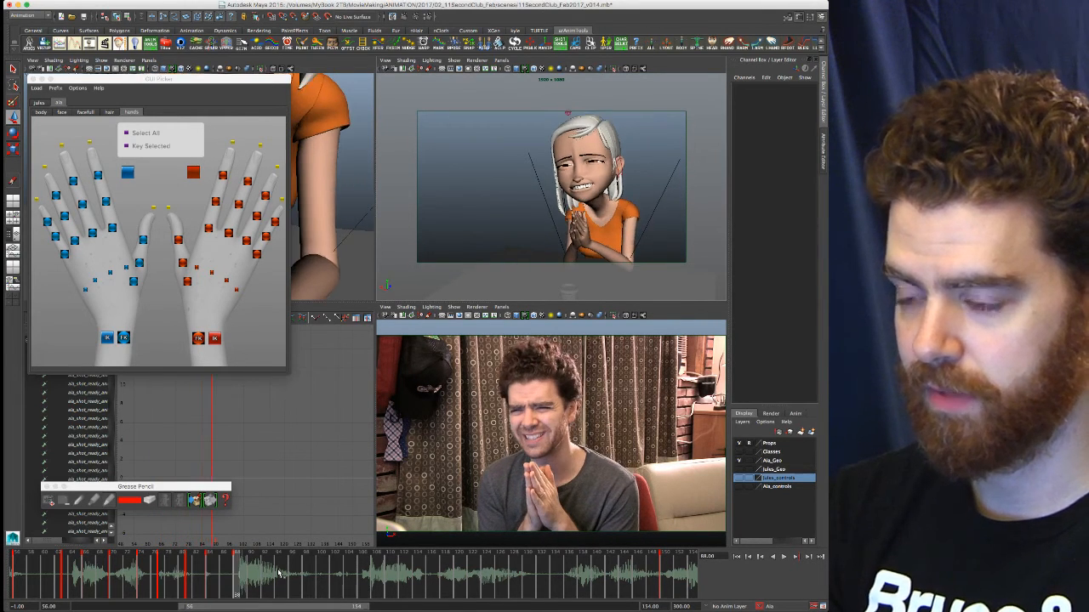
{"action": "key", "text": "comma"}
{"action": "key", "text": "period"}
{"action": "key", "text": "comma"}
{"action": "key", "text": "period"}
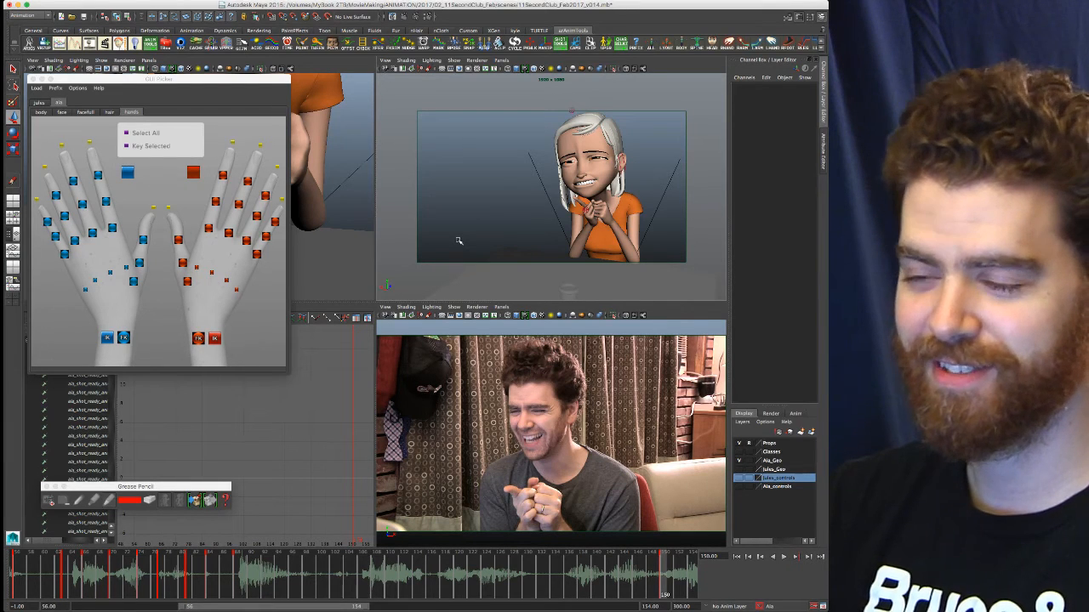
Maximize the shot camera view and flip through Ala's keyed poses, checking the change into the clasped-hands pose at frame 150
{"action": "key", "text": "space"}
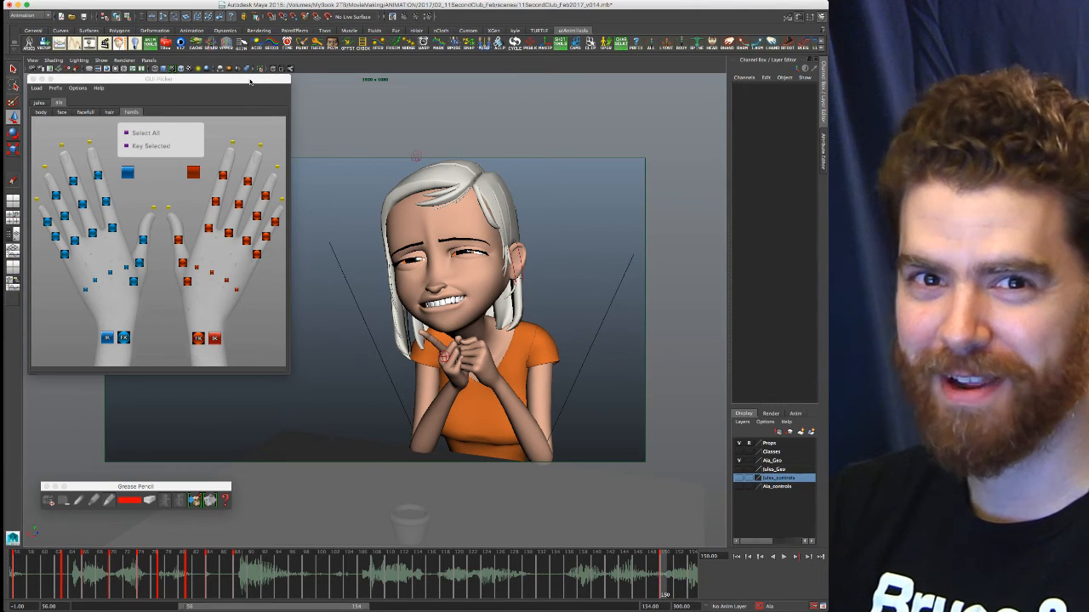
{"action": "left_click", "coordinate": [249, 82]}
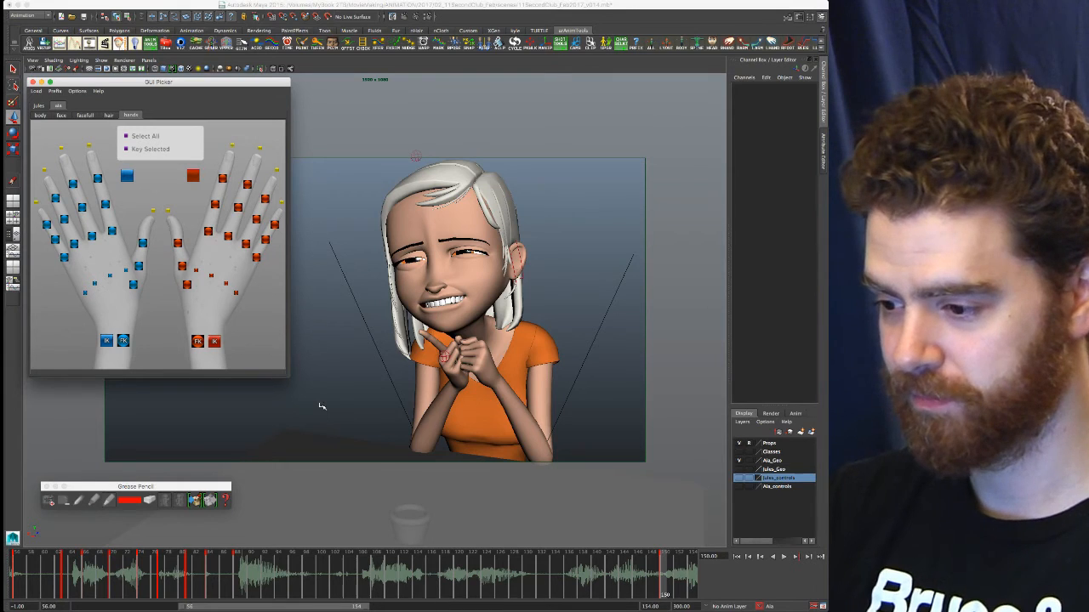
{"action": "key", "text": "period"}
{"action": "key", "text": "period"}
{"action": "key", "text": "period"}
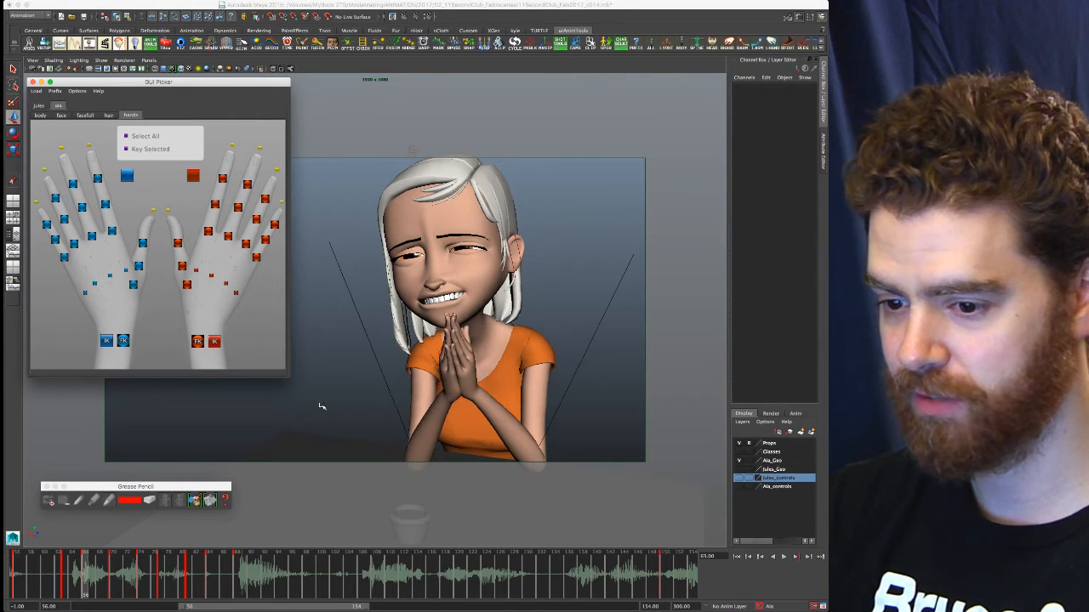
{"action": "key", "text": "period"}
{"action": "key", "text": "period"}
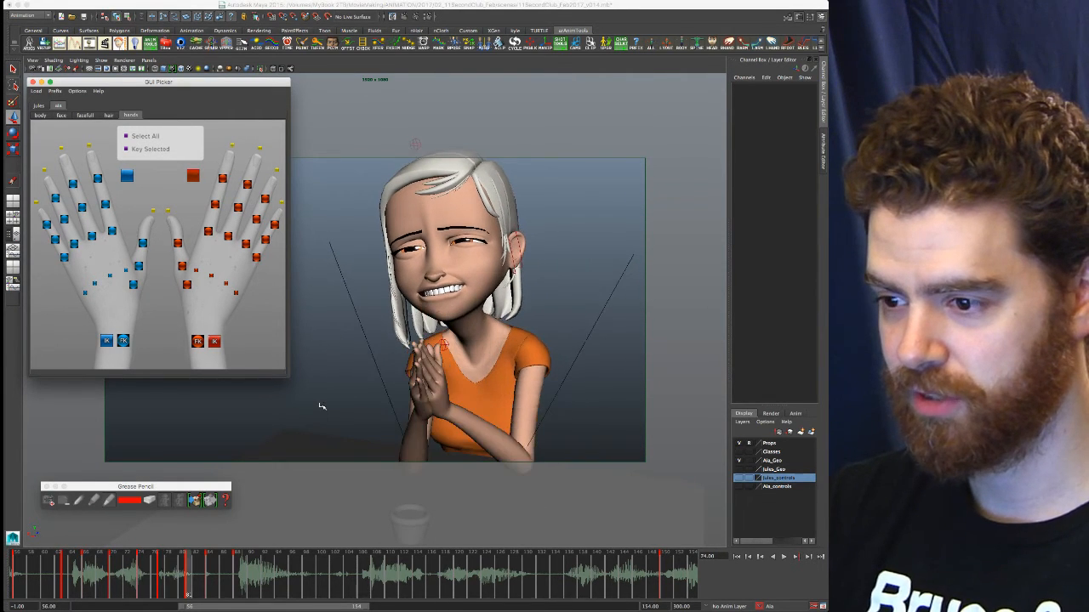
{"action": "key", "text": "period"}
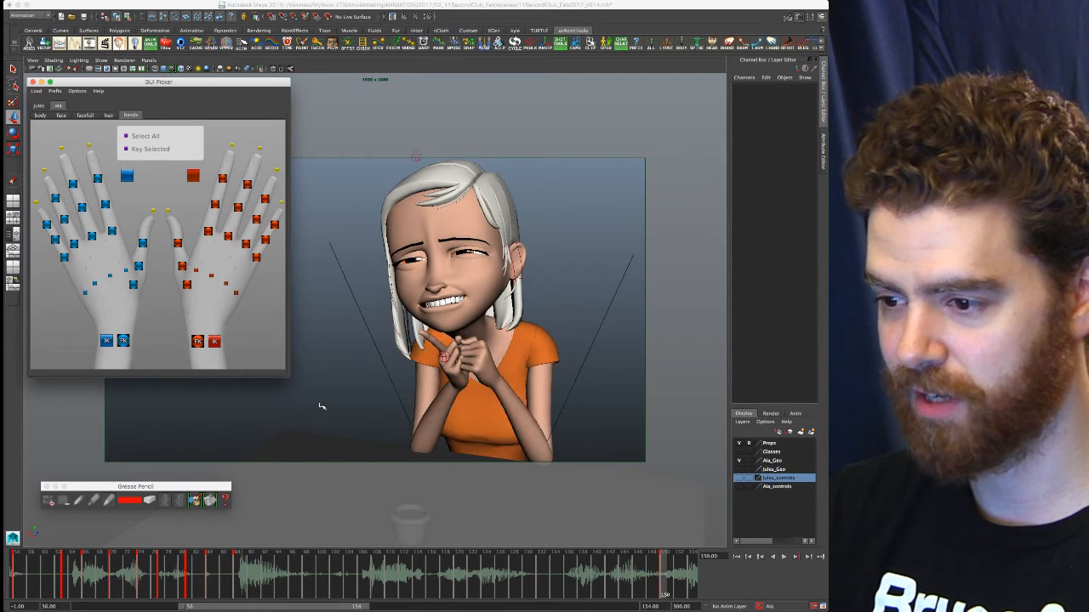
{"action": "key", "text": "comma"}
{"action": "key", "text": "period"}
{"action": "key", "text": "comma"}
{"action": "key", "text": "period"}
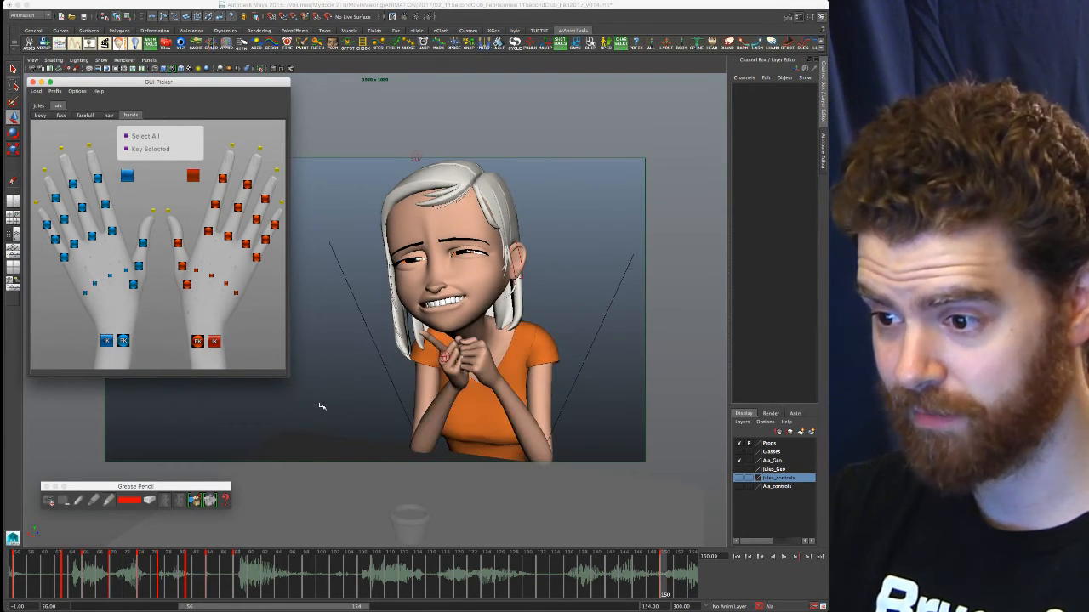
{"action": "key", "text": "comma"}
{"action": "key", "text": "period"}
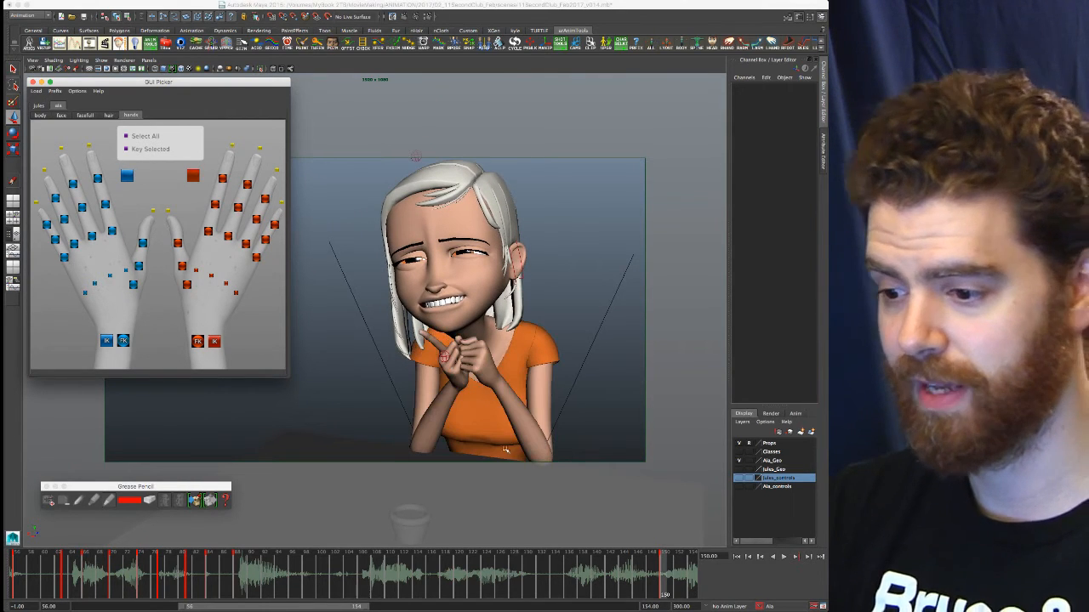
Return to the four-view layout and make the Jules_Geo layer visible in the shot
{"action": "key", "text": "space"}
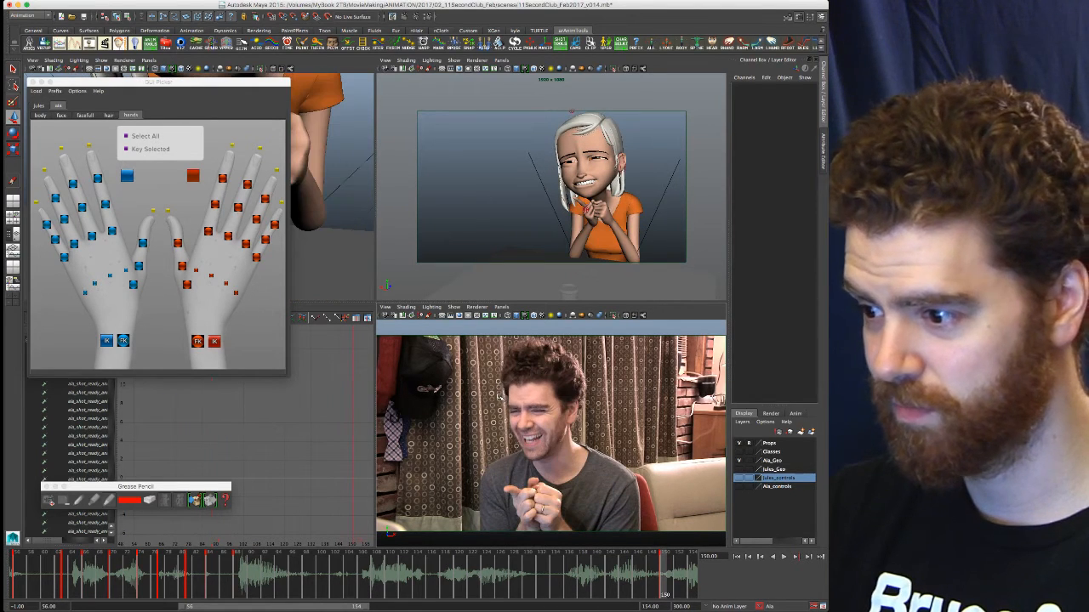
{"action": "left_click", "coordinate": [738, 451]}
{"action": "left_click", "coordinate": [738, 453]}
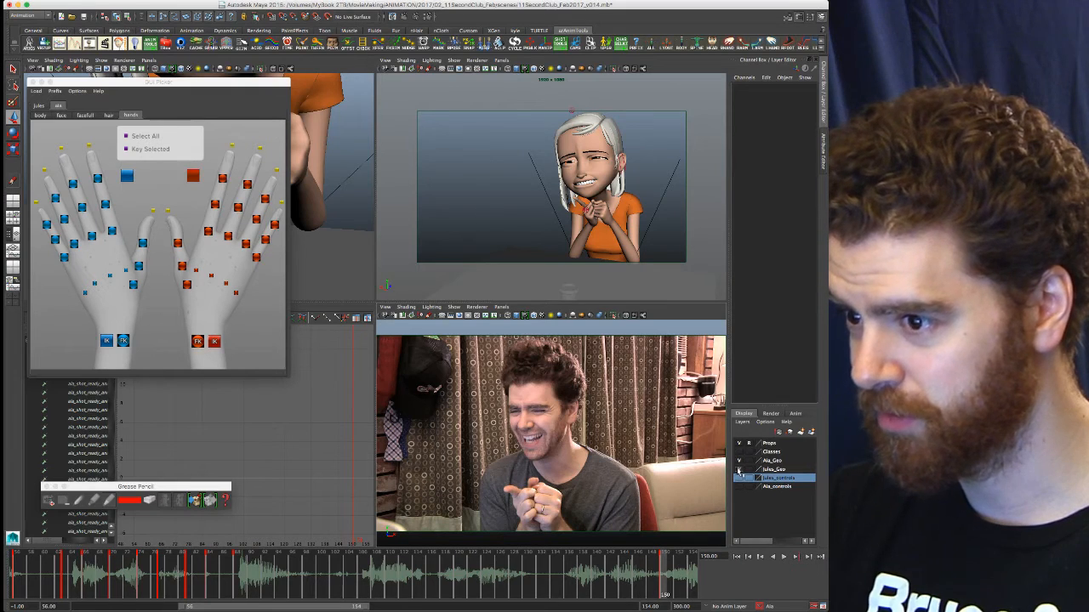
{"action": "left_click", "coordinate": [738, 468]}
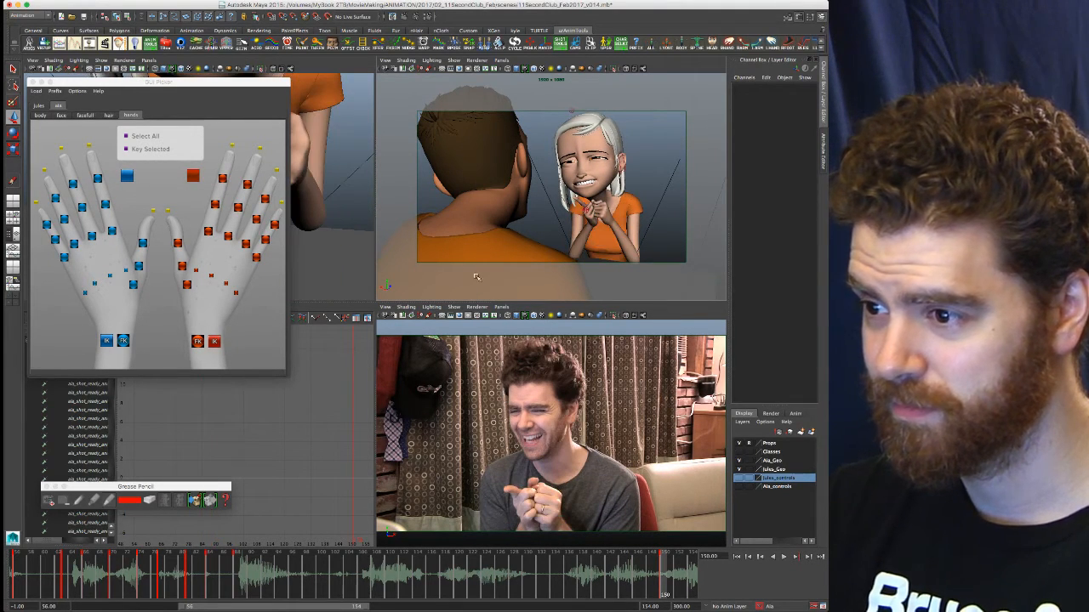
Select Ala's neck control from the body picker and rotate it back at frame 150, bringing Rotate X to about 6
{"action": "left_click", "coordinate": [40, 116]}
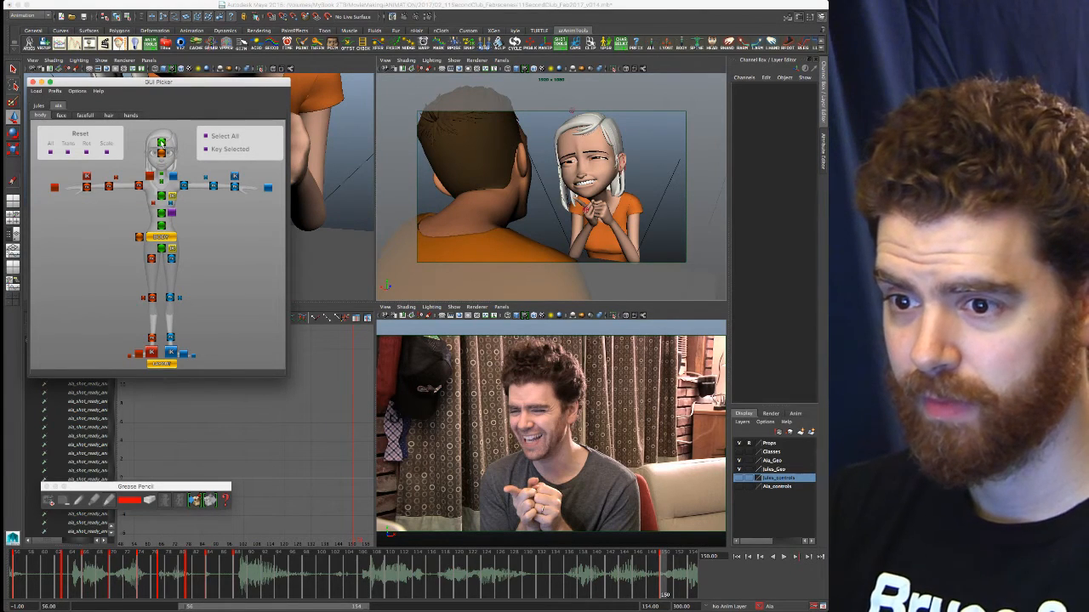
{"action": "left_click", "coordinate": [162, 183]}
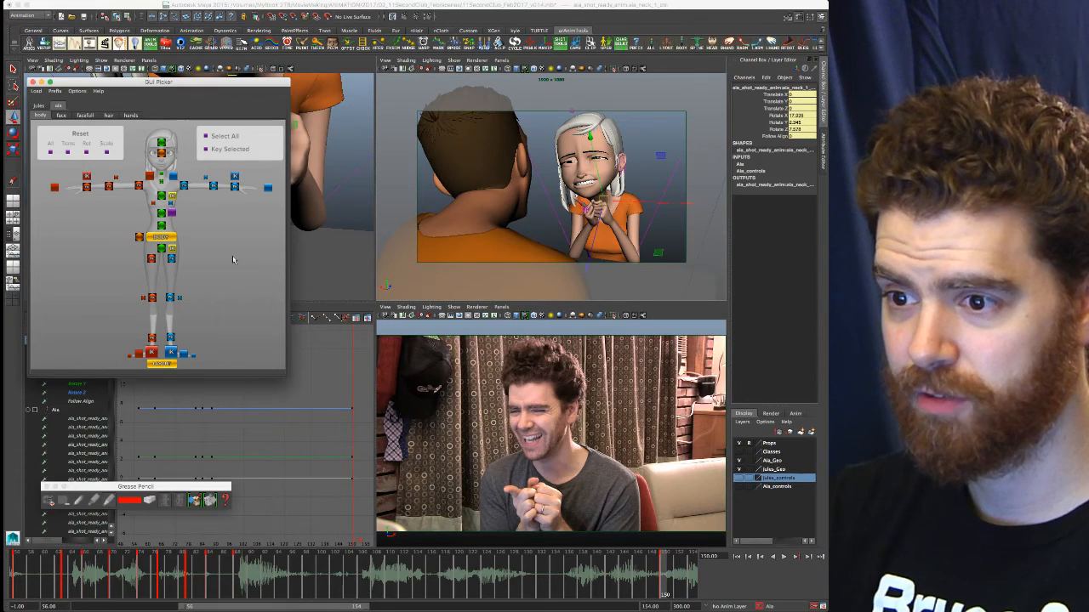
{"action": "left_click_drag", "start_coordinate": [237, 82], "coordinate": [279, 305]}
{"action": "left_click_drag", "start_coordinate": [332, 173], "coordinate": [242, 177], "text": "alt"}
{"action": "mouse_move", "coordinate": [287, 215]}
{"action": "left_mouse_down", "text": "alt"}
{"action": "mouse_move", "coordinate": [339, 152]}
{"action": "mouse_move", "coordinate": [283, 138]}
{"action": "mouse_move", "coordinate": [294, 205]}
{"action": "mouse_move", "coordinate": [263, 197]}
{"action": "mouse_move", "coordinate": [278, 217]}
{"action": "mouse_move", "coordinate": [259, 212]}
{"action": "mouse_move", "coordinate": [283, 218]}
{"action": "mouse_move", "coordinate": [273, 223]}
{"action": "left_mouse_up", "text": "alt"}
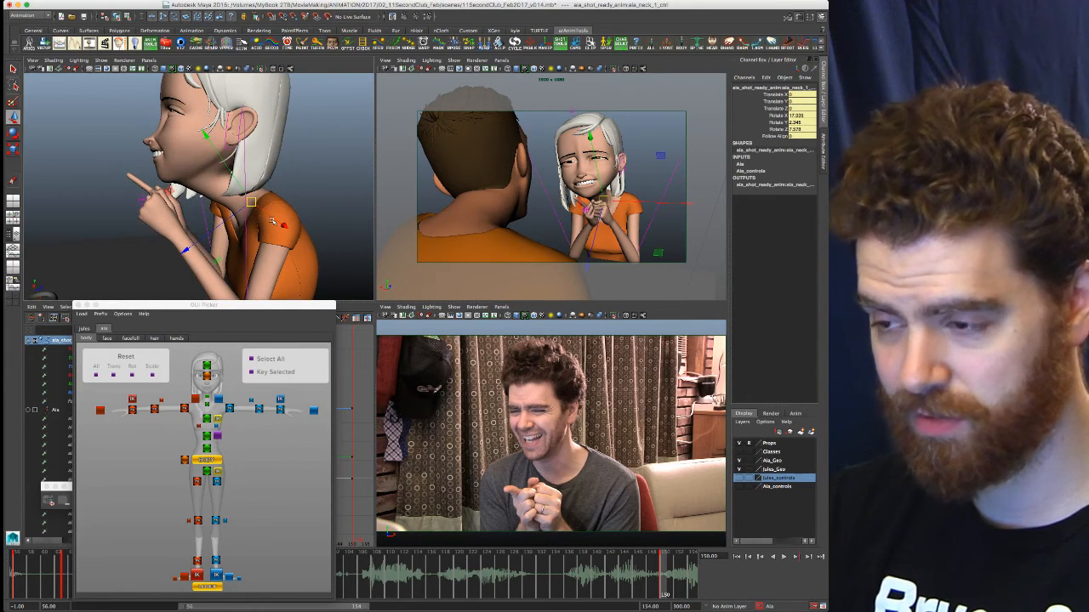
{"action": "key", "text": "e"}
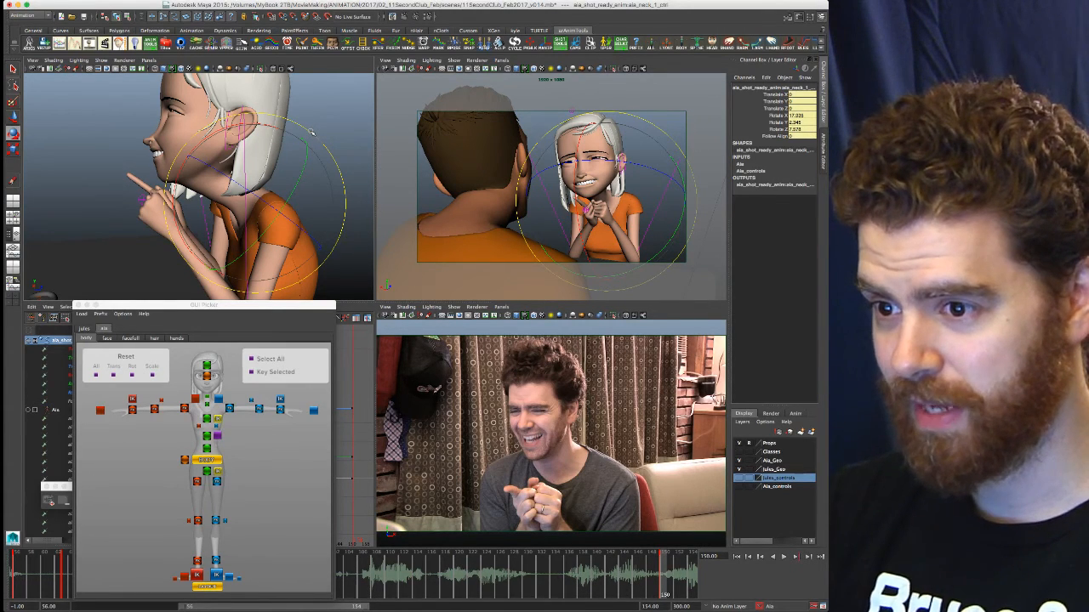
{"action": "left_click_drag", "start_coordinate": [312, 132], "coordinate": [334, 150]}
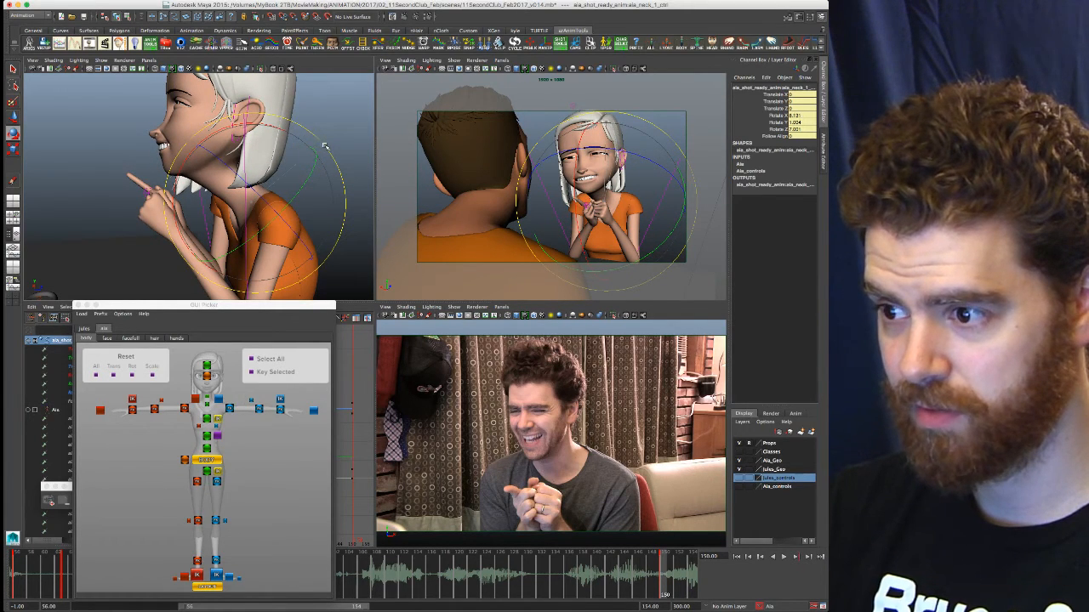
{"action": "left_click_drag", "start_coordinate": [326, 148], "coordinate": [327, 149]}
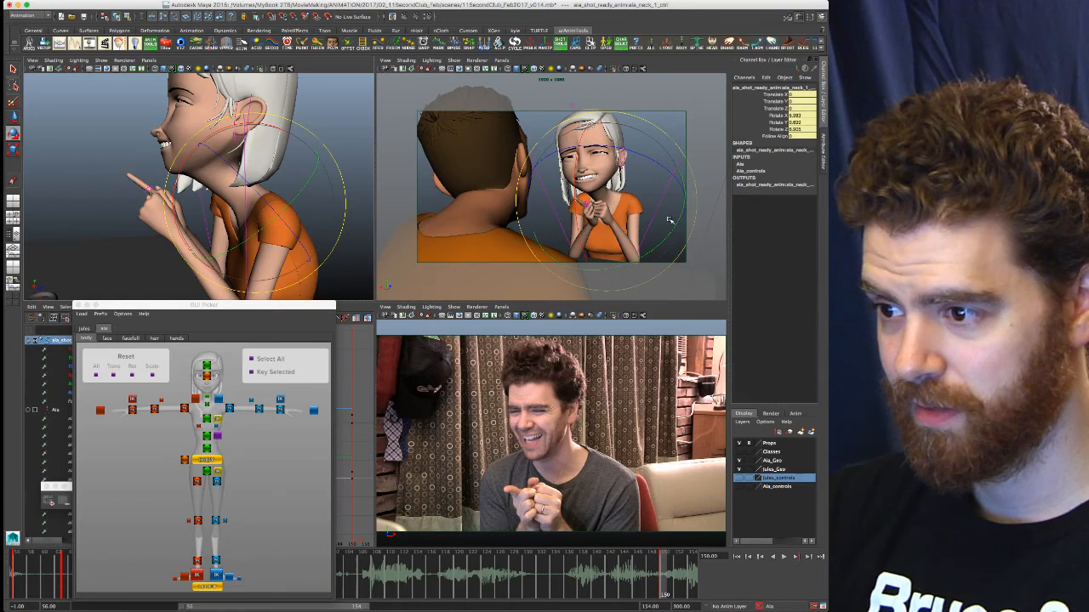
Rotate Ala's spine shoulder control slightly to about 17.5 in X, 2.6 in Y and 0.6 in Z, and compare with the previous key
{"action": "left_click", "coordinate": [207, 420]}
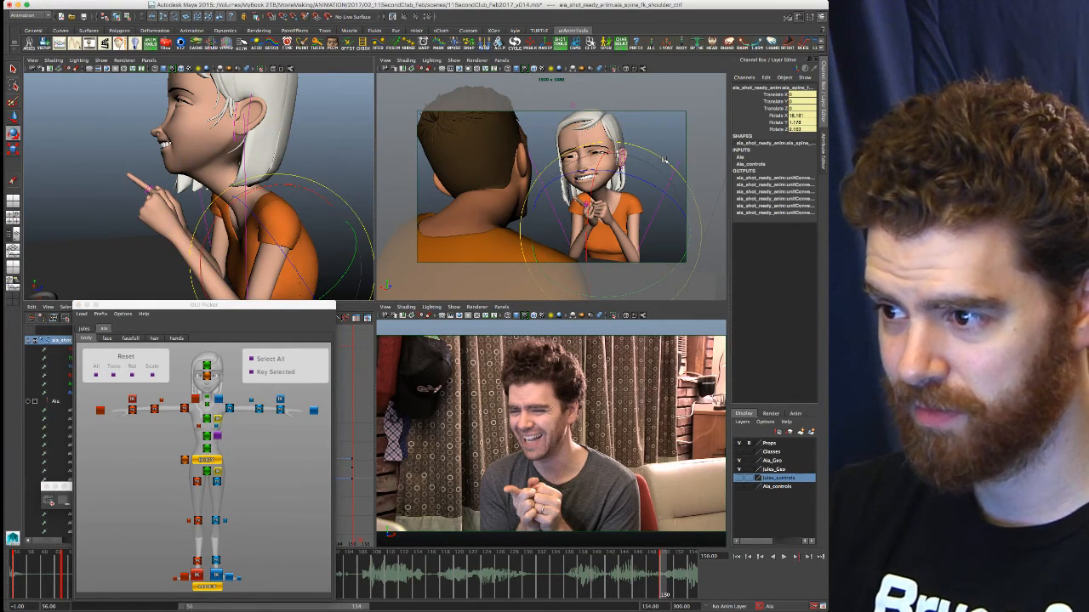
{"action": "left_click_drag", "start_coordinate": [664, 161], "coordinate": [666, 162]}
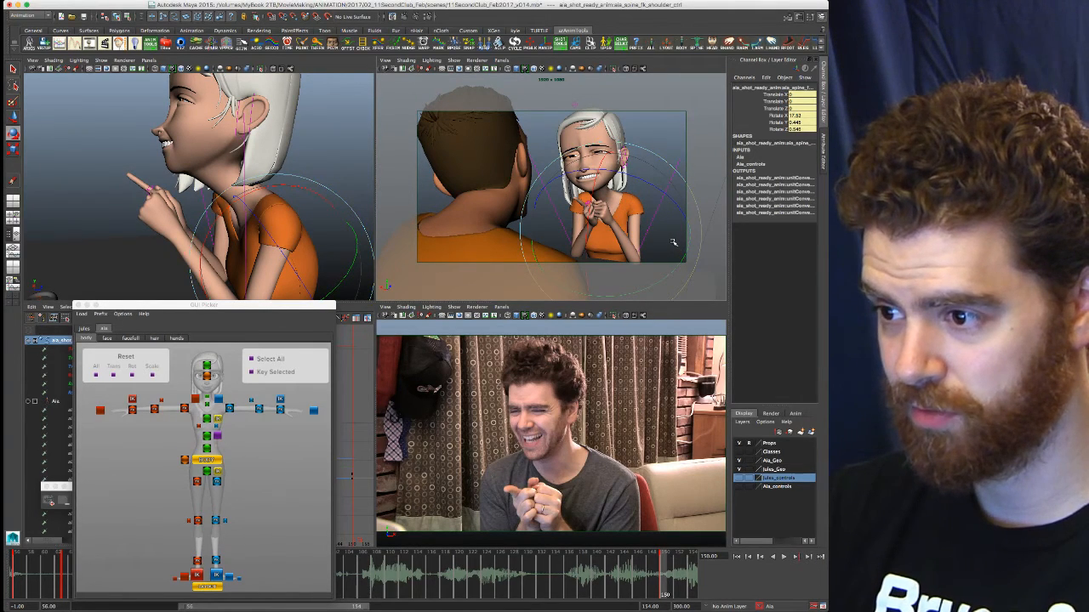
{"action": "left_click_drag", "start_coordinate": [674, 243], "coordinate": [676, 244]}
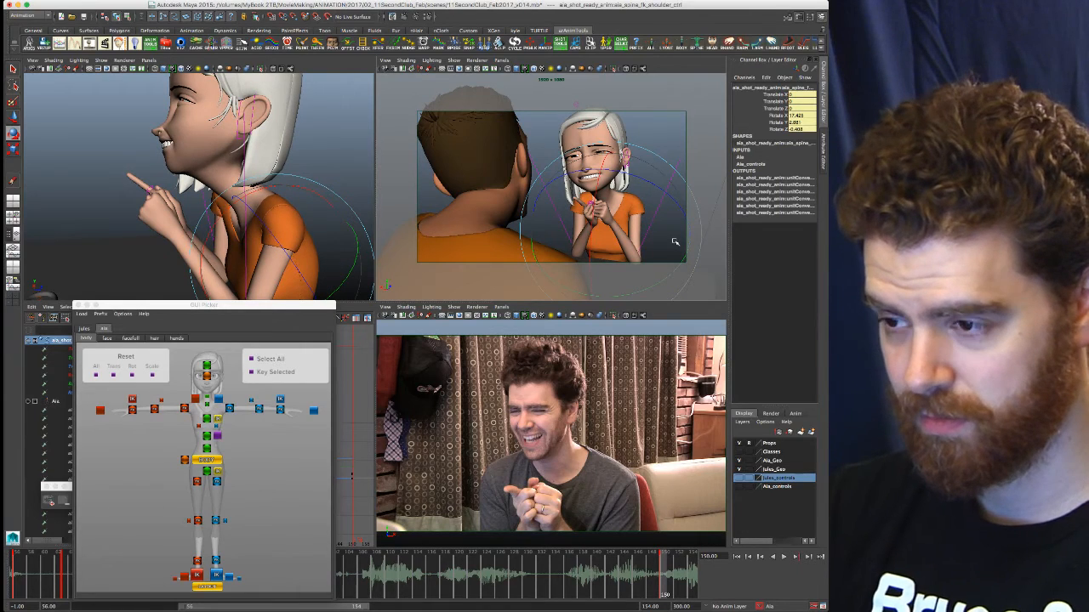
{"action": "key", "text": "ctrl+z"}
{"action": "left_click_drag", "start_coordinate": [318, 232], "coordinate": [264, 212], "text": "alt"}
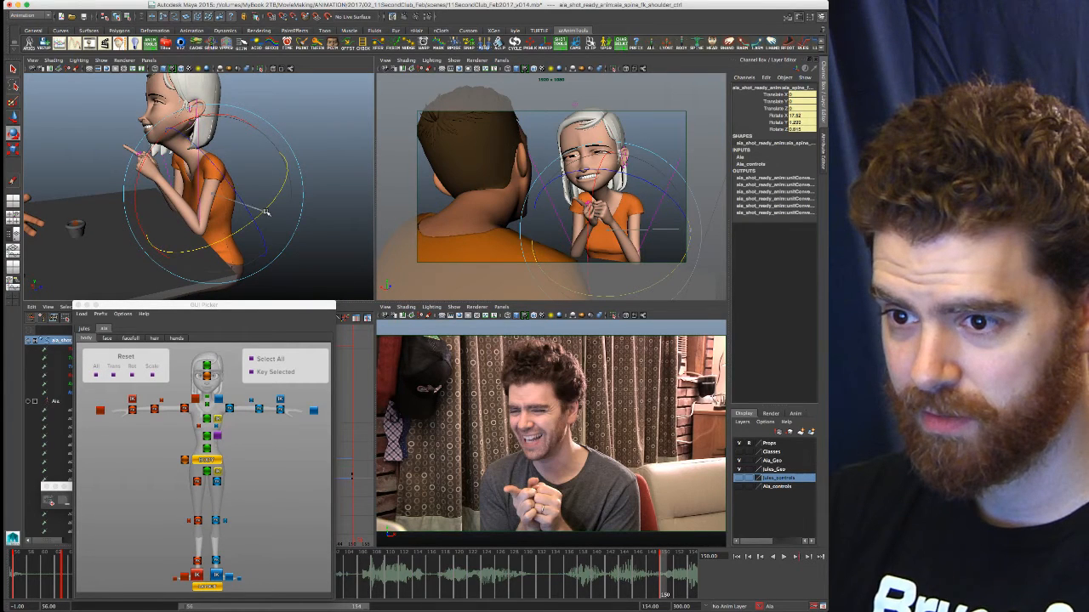
{"action": "left_click_drag", "start_coordinate": [229, 175], "coordinate": [229, 181]}
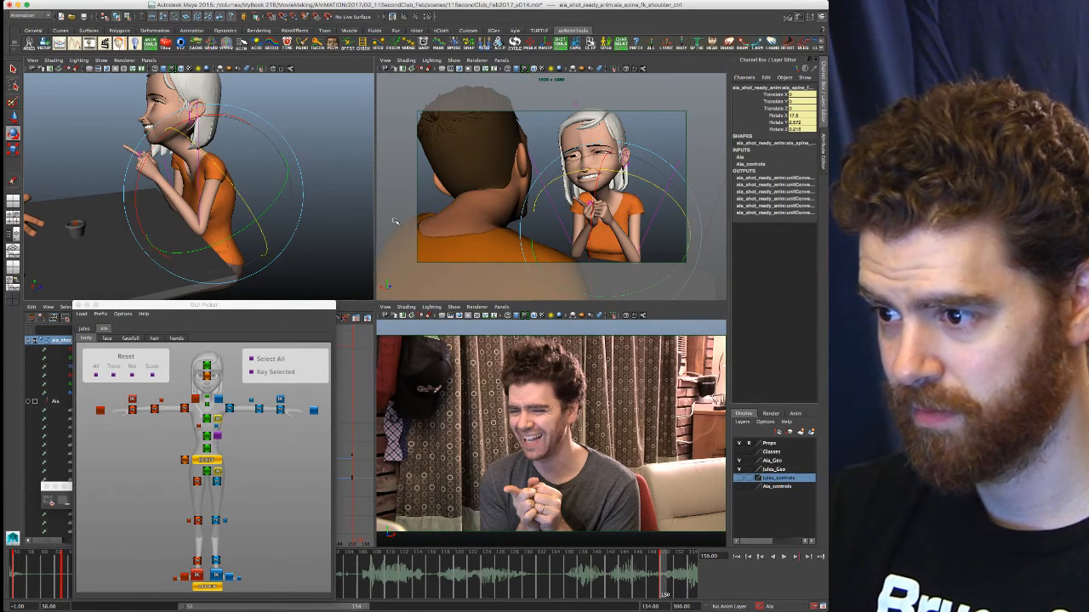
{"action": "key", "text": "comma"}
{"action": "key", "text": "period"}
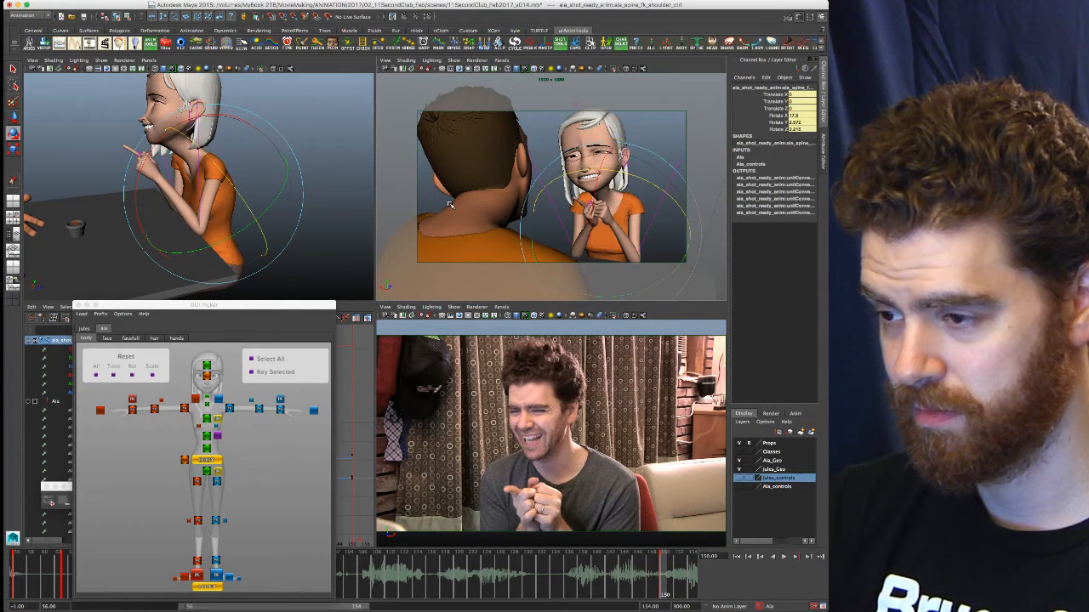
{"action": "key", "text": "comma"}
{"action": "key", "text": "period"}
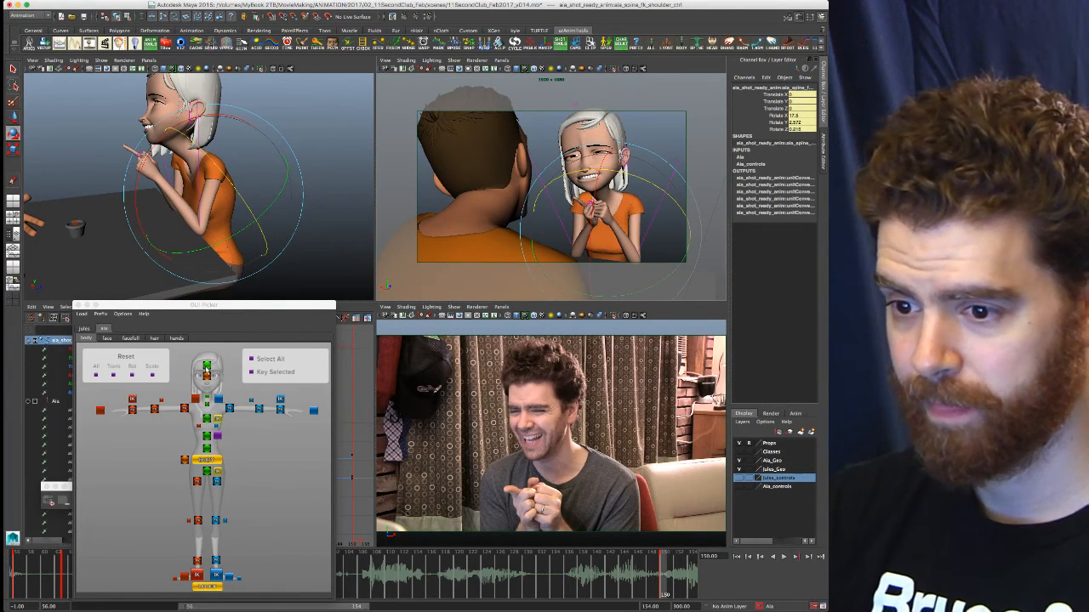
Select Ala's head control from the body picker and rotate it at frame 150 to about -10.3 in X, -2.9 in Y and 14.6 in Z
{"action": "left_click", "coordinate": [206, 373]}
{"action": "left_click", "coordinate": [206, 373]}
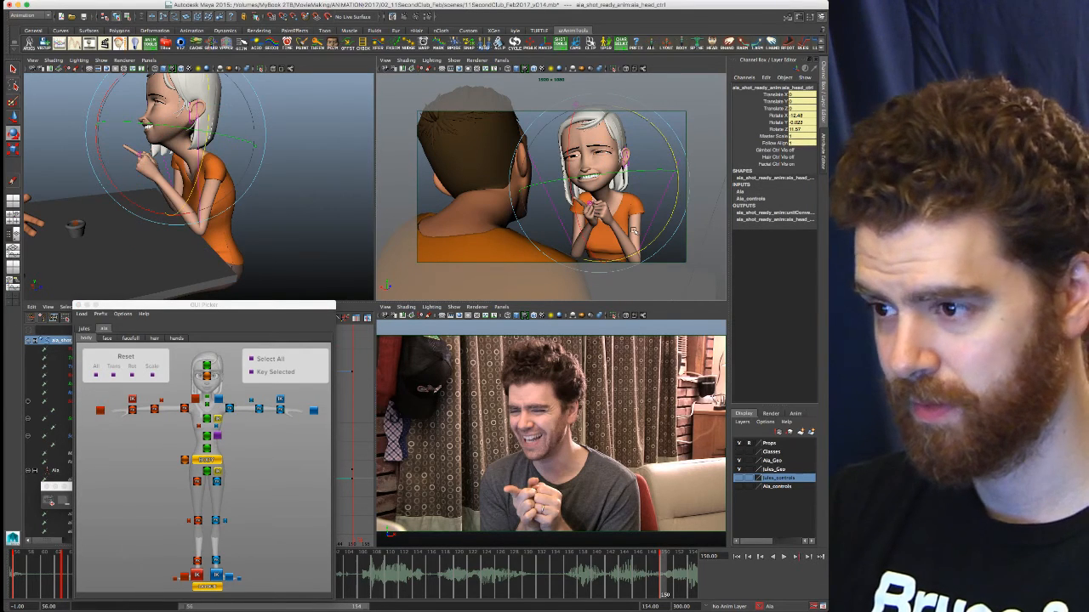
{"action": "key", "text": "comma"}
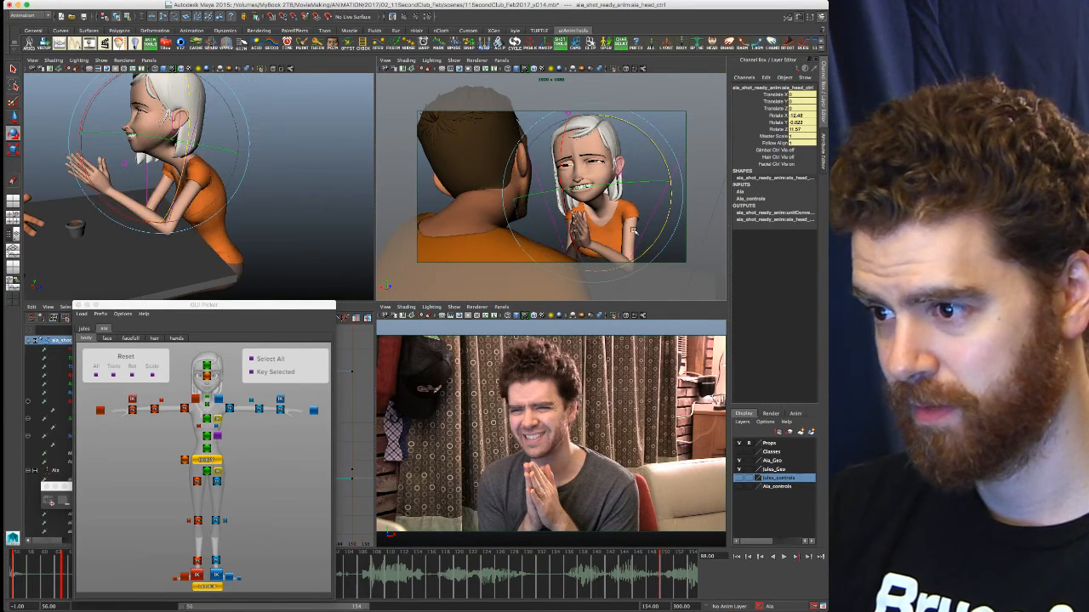
{"action": "key", "text": "period"}
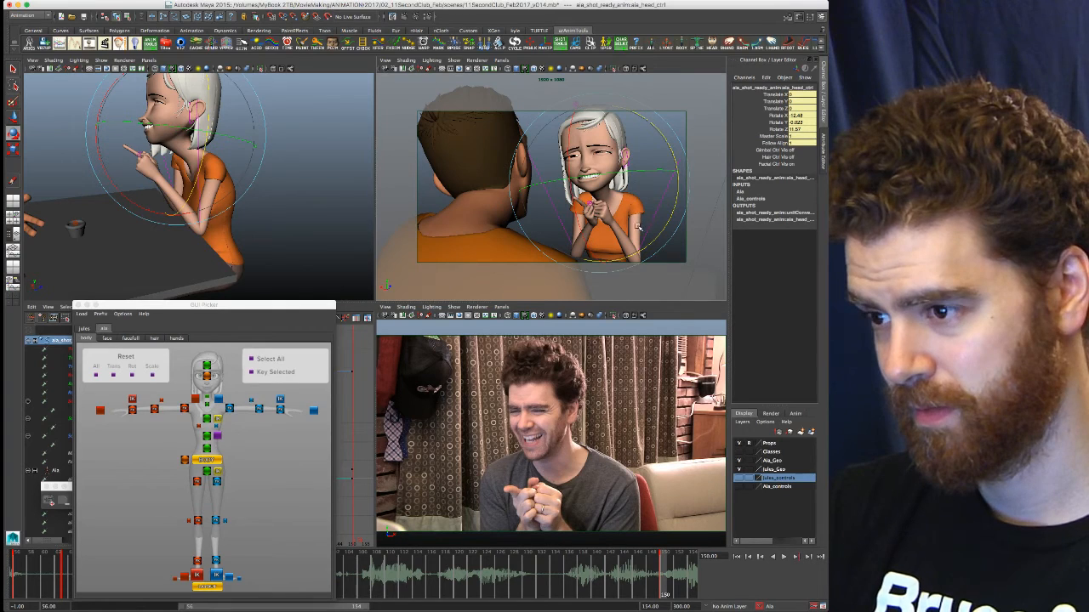
{"action": "left_click_drag", "start_coordinate": [636, 225], "coordinate": [626, 242]}
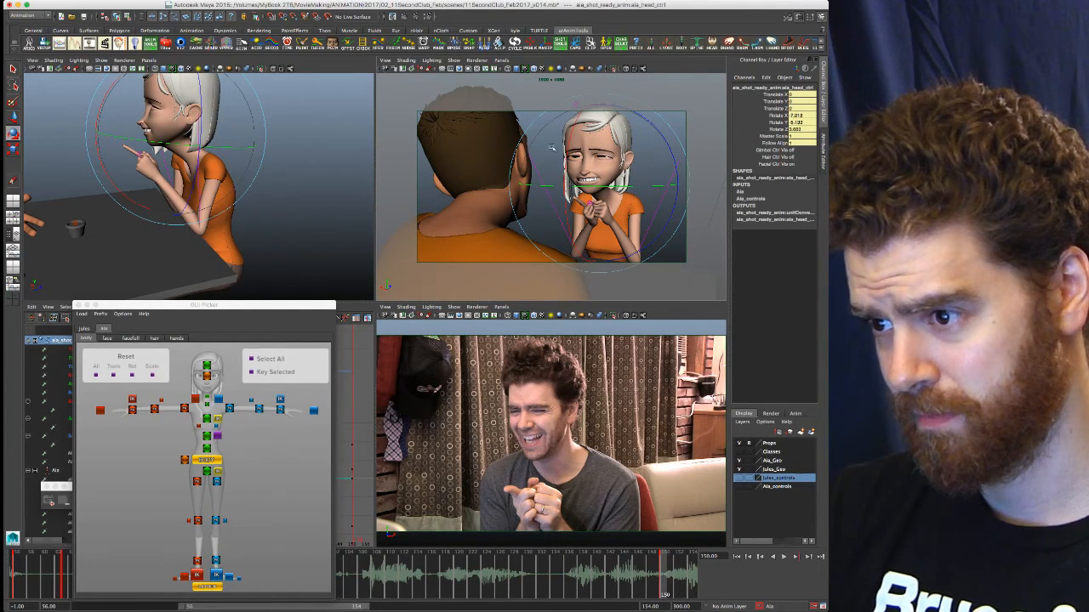
{"action": "left_click_drag", "start_coordinate": [545, 138], "coordinate": [543, 138]}
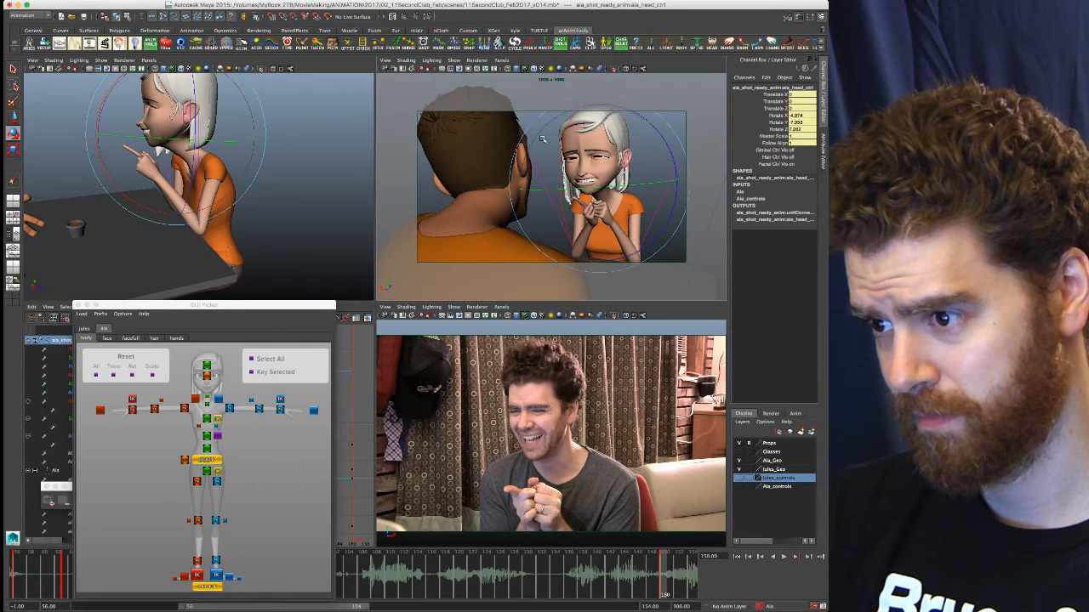
{"action": "left_click_drag", "start_coordinate": [621, 241], "coordinate": [629, 230]}
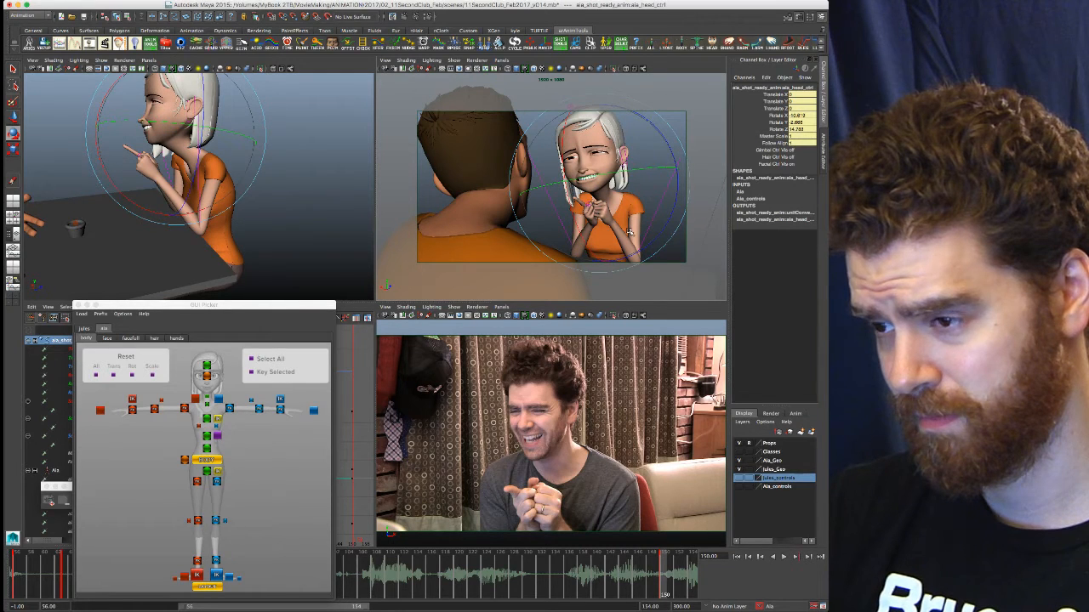
{"action": "key", "text": "alt+v"}
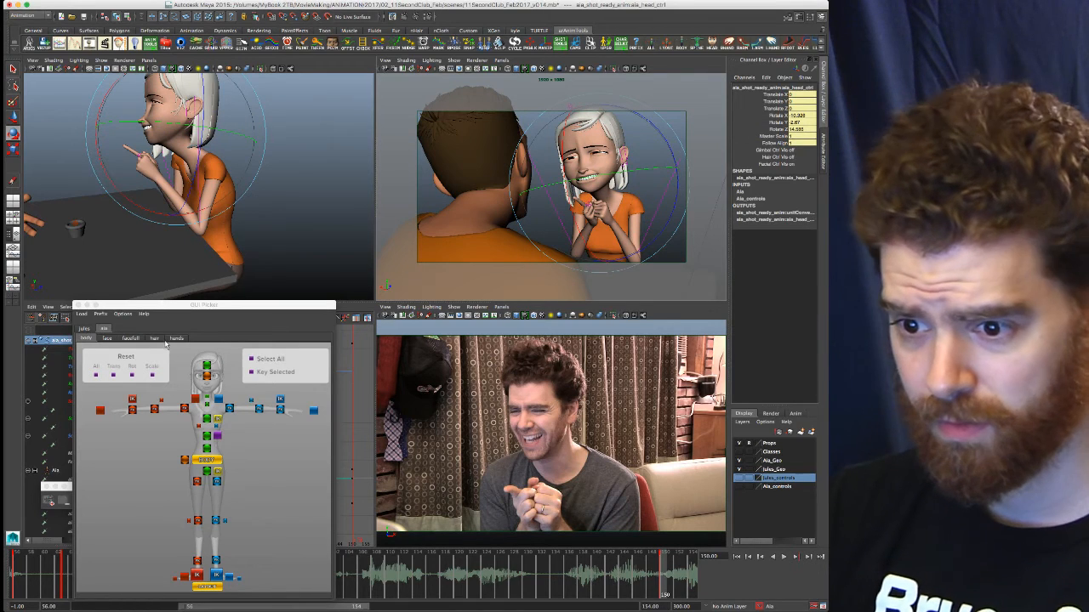
Select Ala's master eye control from the face picker, move it slightly at frame 150 and compare the gaze with the keys at frames 88 and 84
{"action": "left_click", "coordinate": [107, 337]}
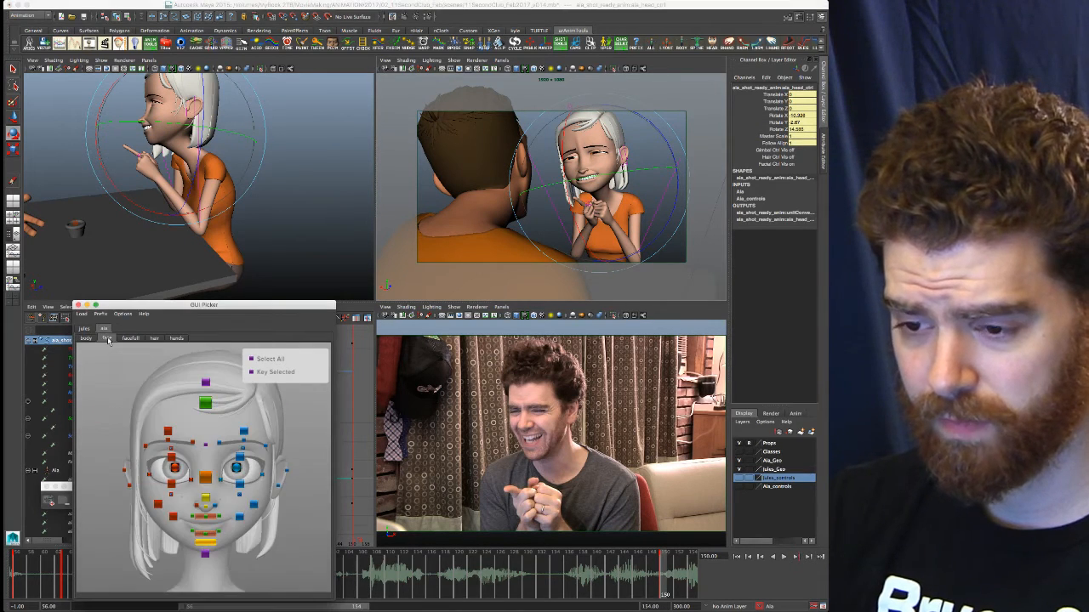
{"action": "left_click", "coordinate": [206, 479]}
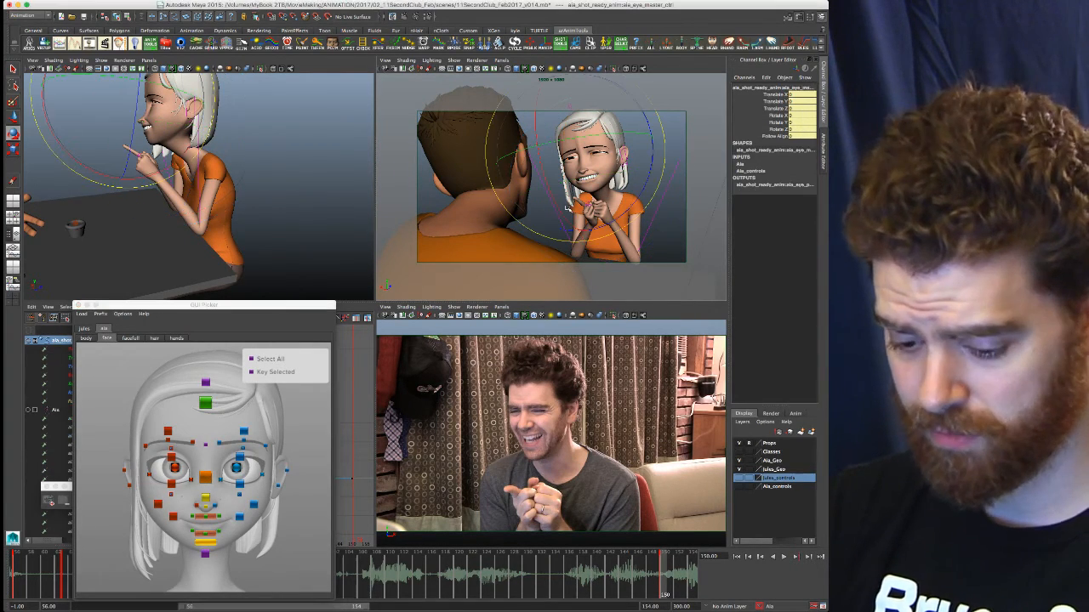
{"action": "mouse_move", "coordinate": [573, 157]}
{"action": "left_mouse_down"}
{"action": "mouse_move", "coordinate": [549, 138]}
{"action": "mouse_move", "coordinate": [586, 136]}
{"action": "mouse_move", "coordinate": [576, 154]}
{"action": "left_mouse_up"}
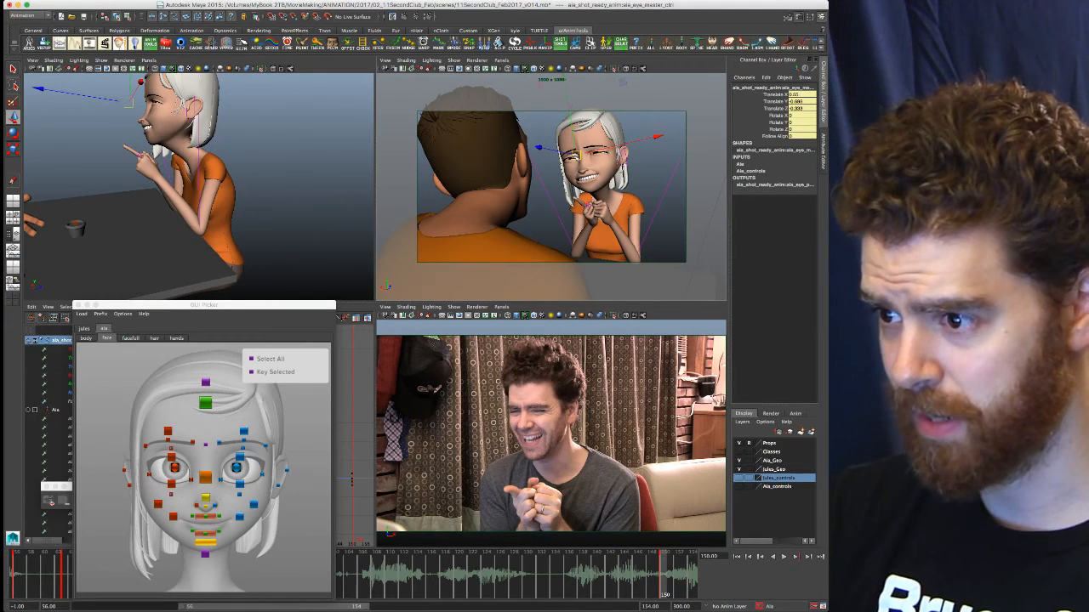
{"action": "key", "text": "comma"}
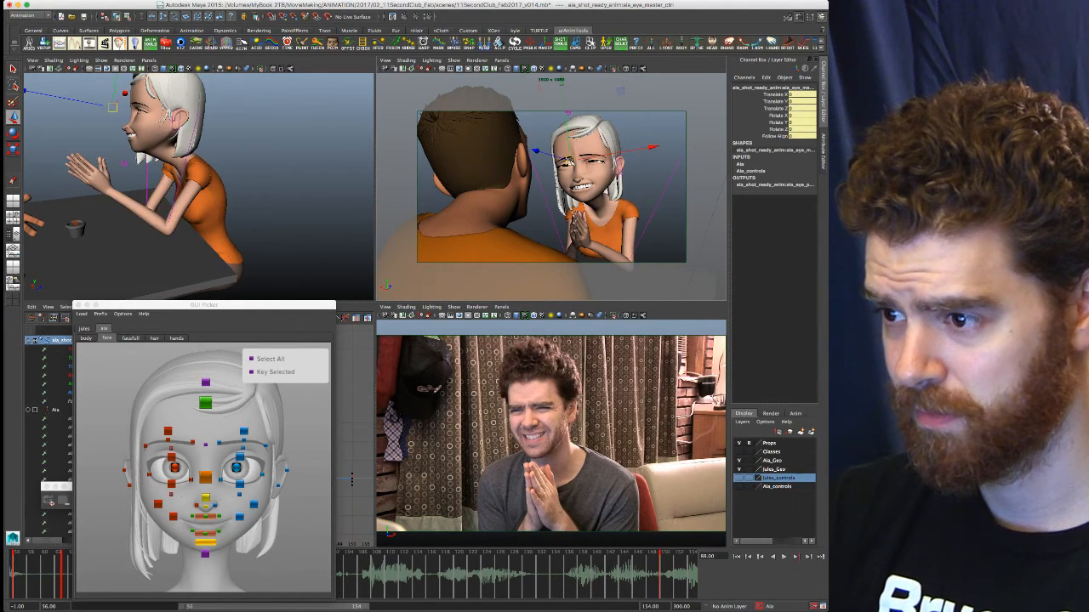
{"action": "key", "text": "comma"}
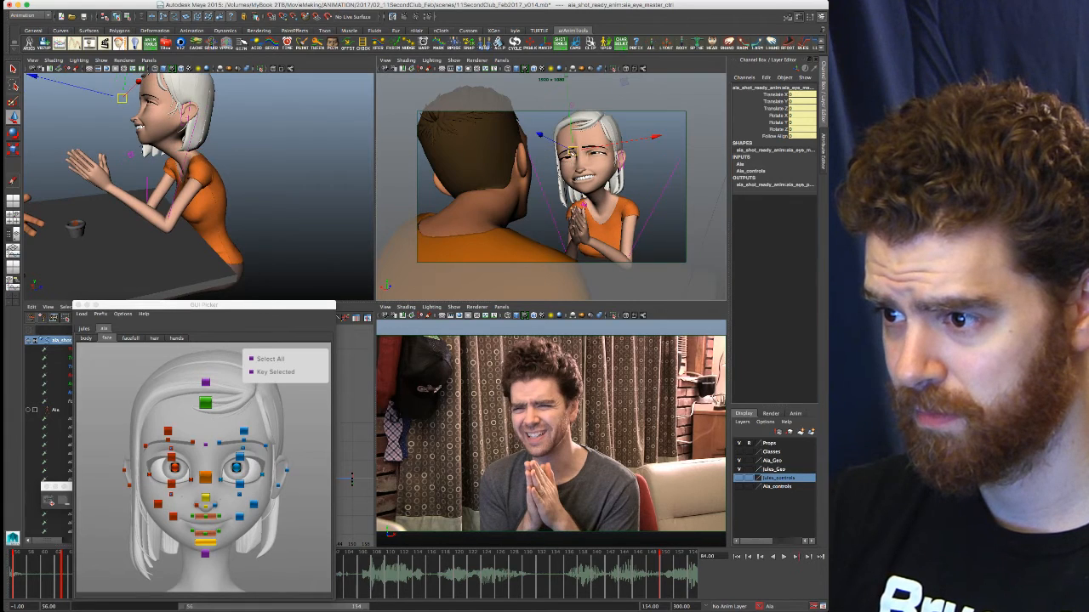
{"action": "left_click_drag", "start_coordinate": [573, 158], "coordinate": [574, 159]}
{"action": "key", "text": "period"}
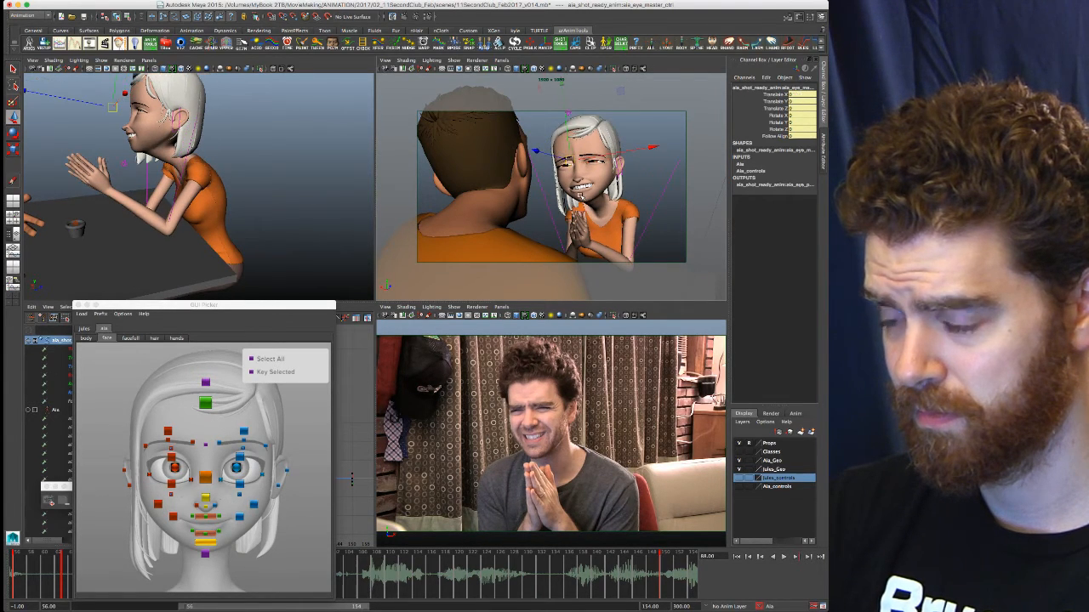
{"action": "key", "text": "period"}
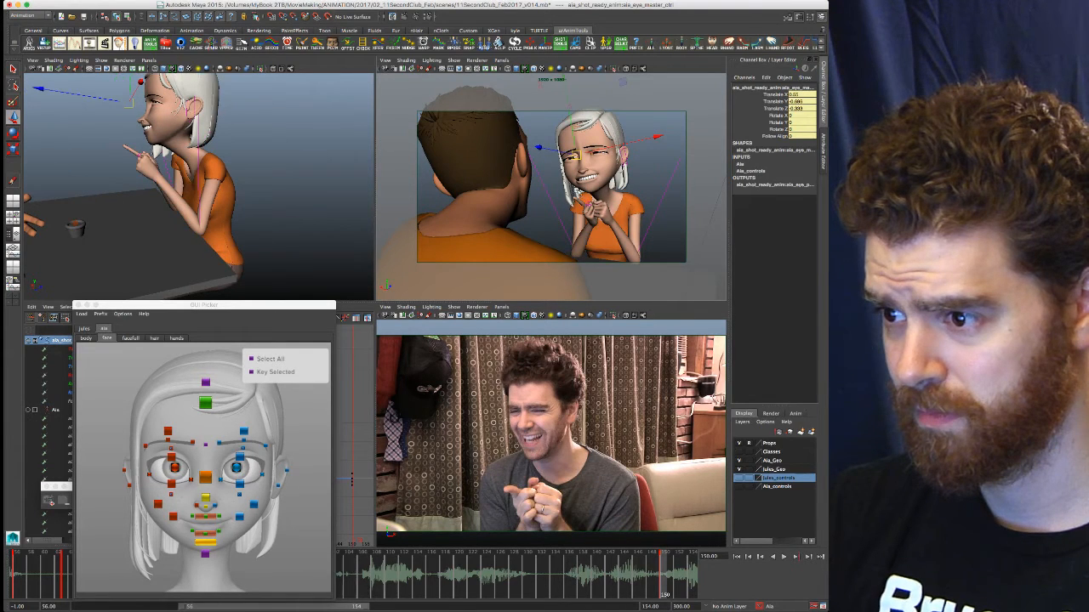
Shift the master eye control sideways at frame 150 to about -0.18 in Translate X and compare with the previous key
{"action": "left_click_drag", "start_coordinate": [657, 137], "coordinate": [654, 137]}
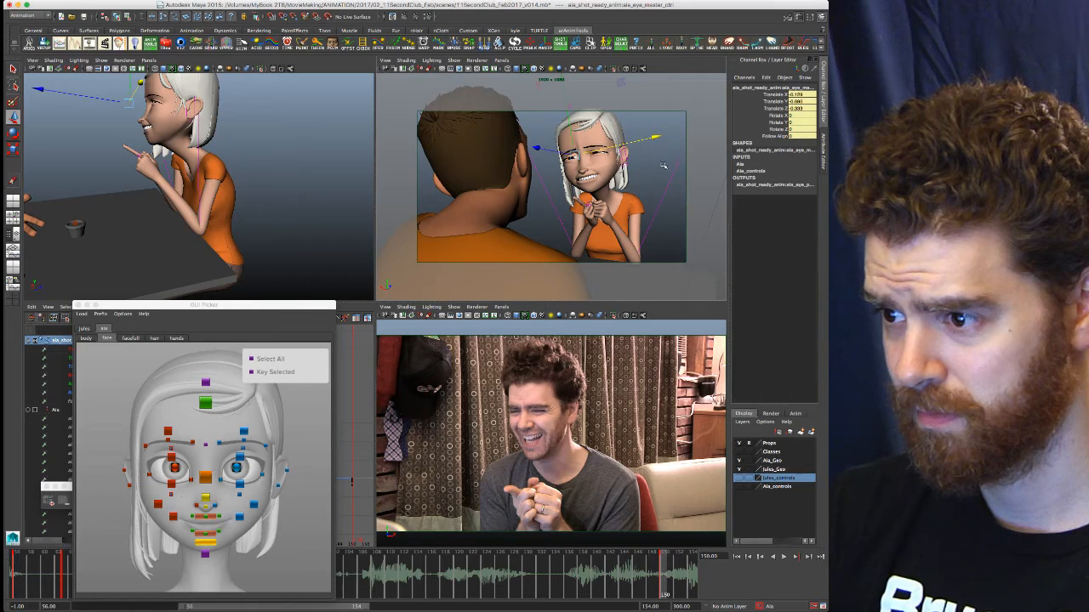
{"action": "key", "text": "comma"}
{"action": "key", "text": "period"}
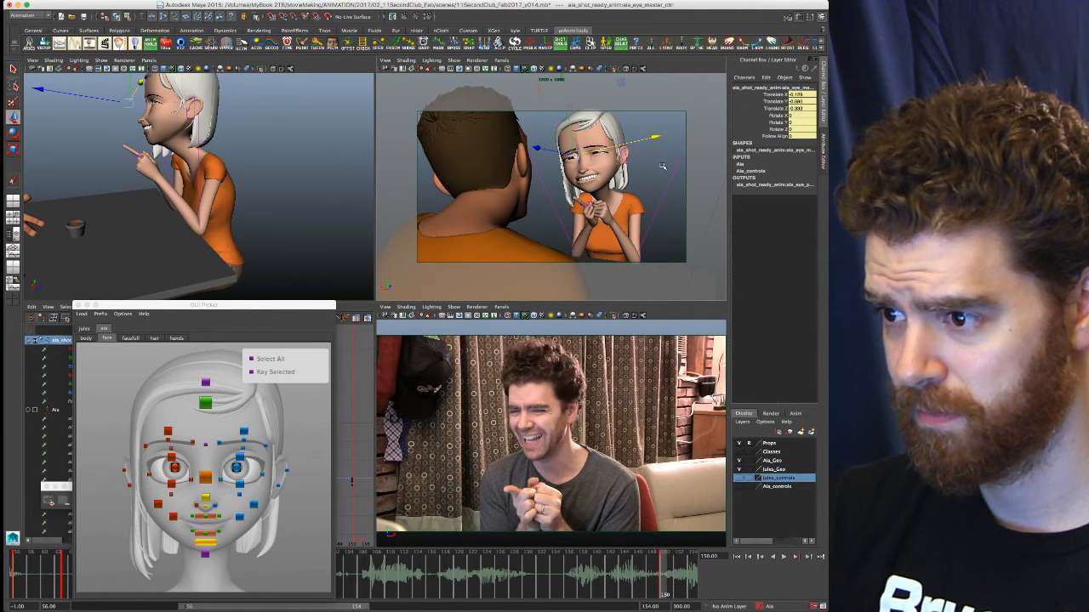
Clear the selection, maximize the shot camera view and move the control picker clear of Ala
{"action": "left_click_drag", "start_coordinate": [299, 307], "coordinate": [315, 210]}
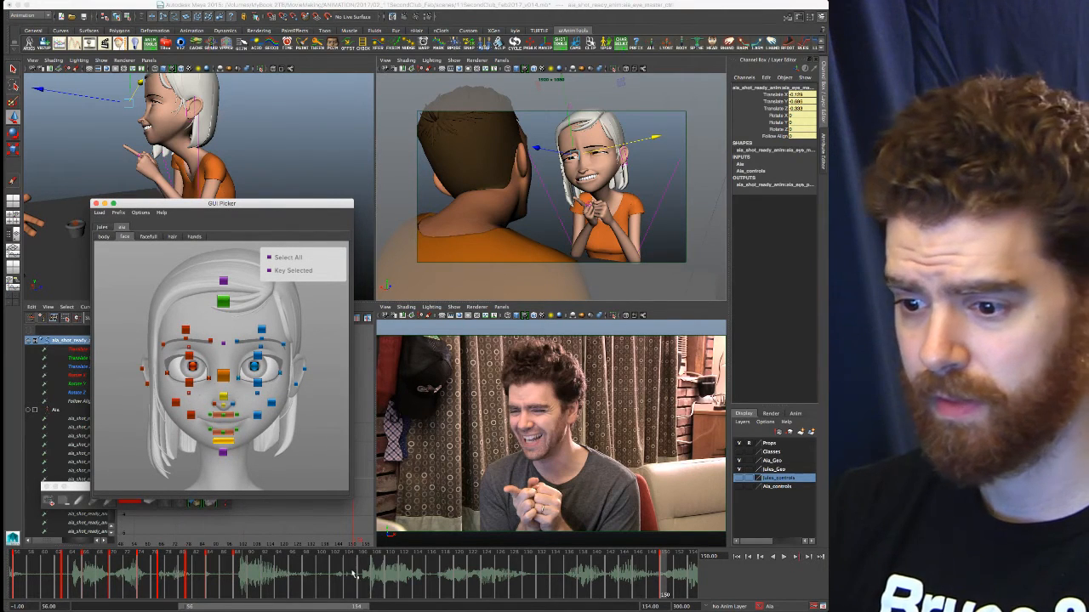
{"action": "left_click", "coordinate": [351, 151]}
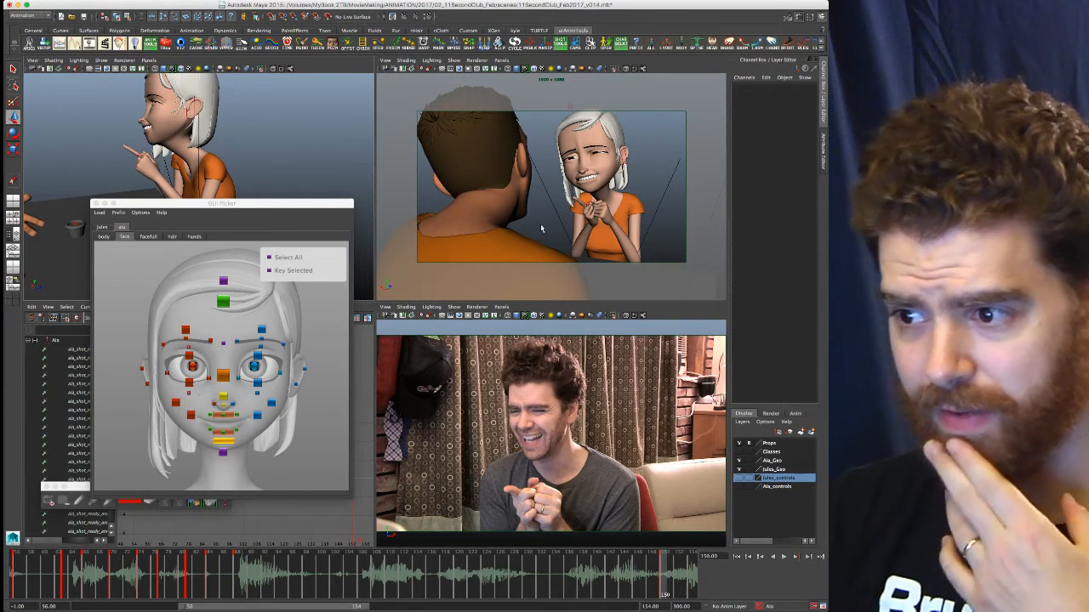
{"action": "key", "text": "space"}
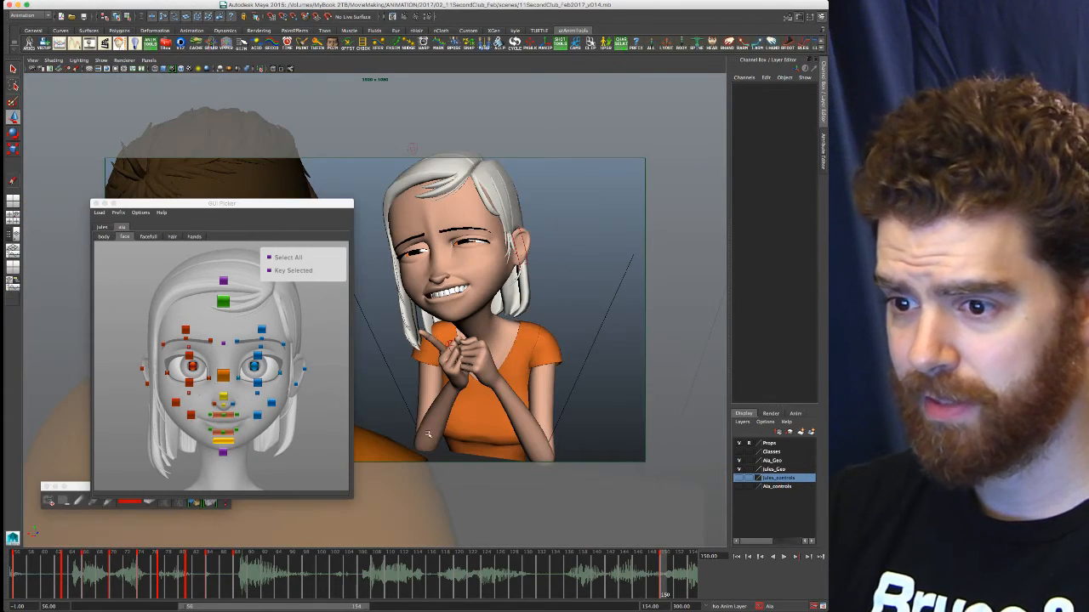
{"action": "left_click_drag", "start_coordinate": [283, 206], "coordinate": [228, 90]}
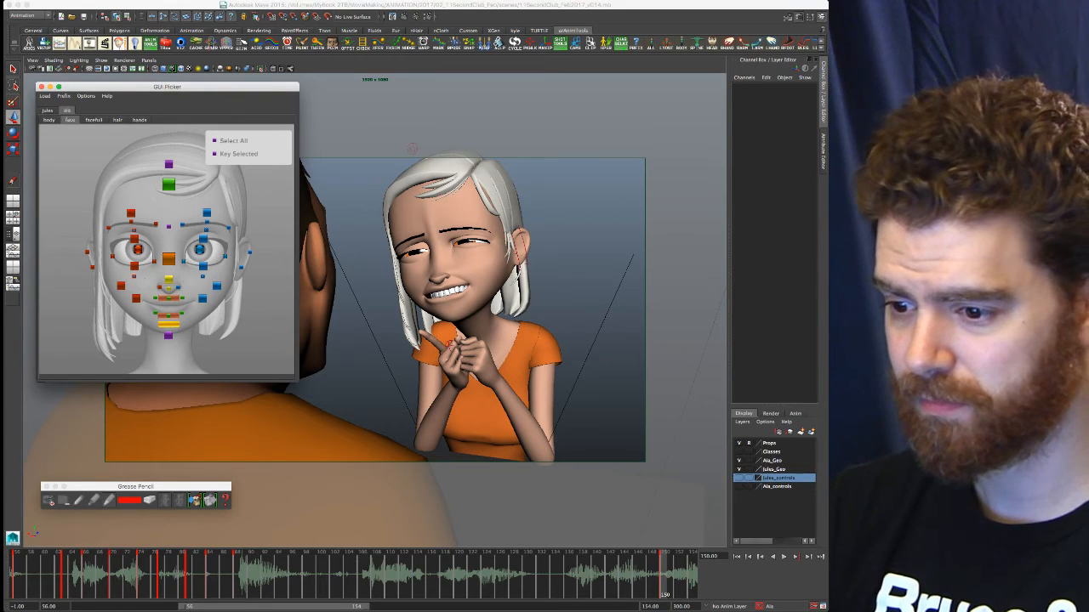
Playblast the current time range from the shot camera and bring the new movie's window to the front
{"action": "right_click", "coordinate": [405, 581]}
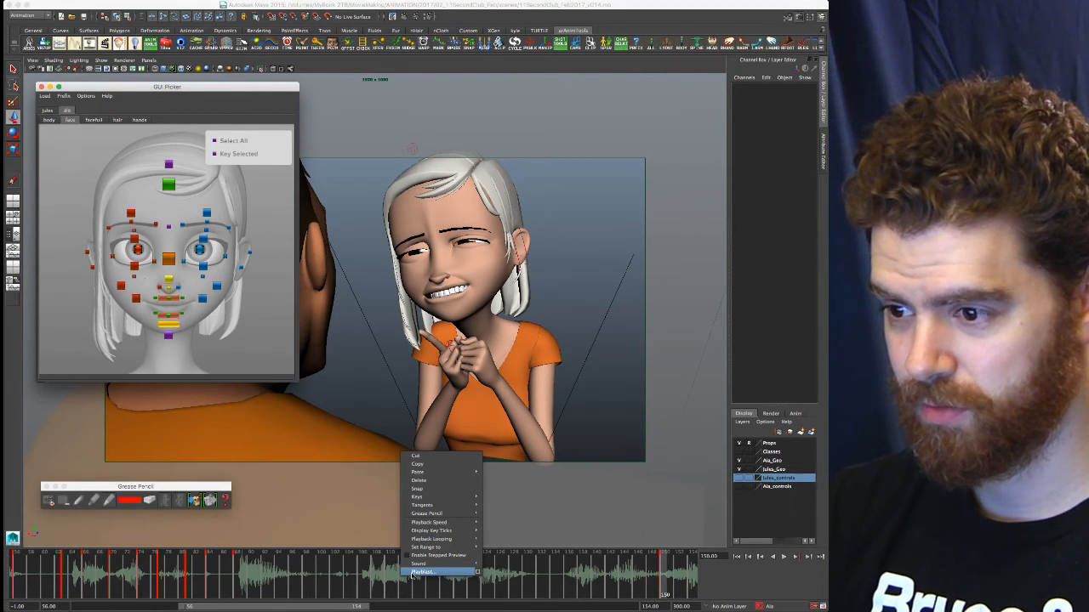
{"action": "left_click", "coordinate": [413, 574]}
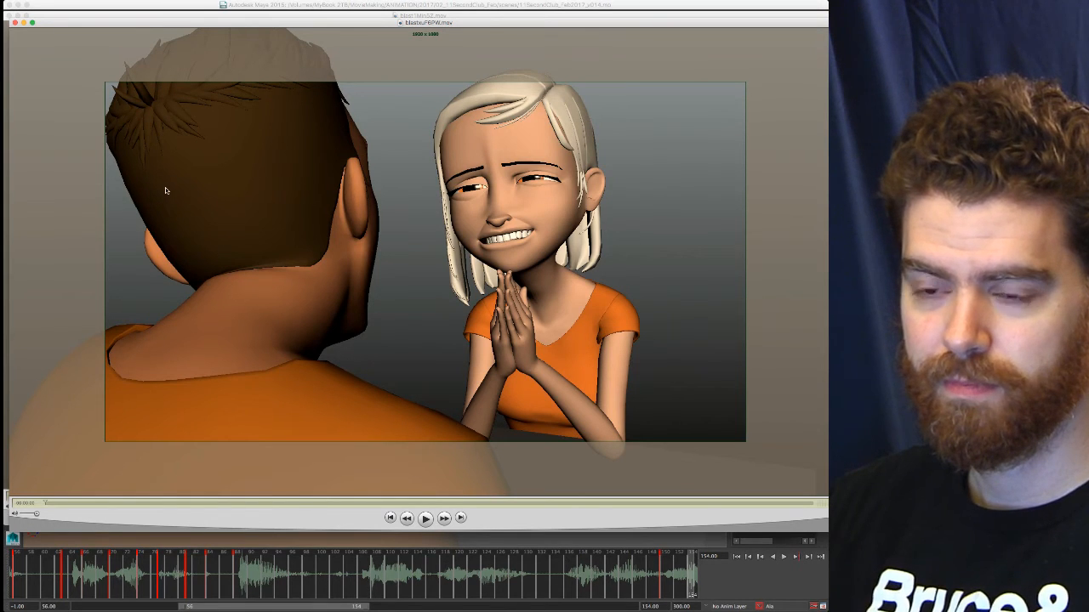
{"action": "left_click_drag", "start_coordinate": [261, 23], "coordinate": [258, 21]}
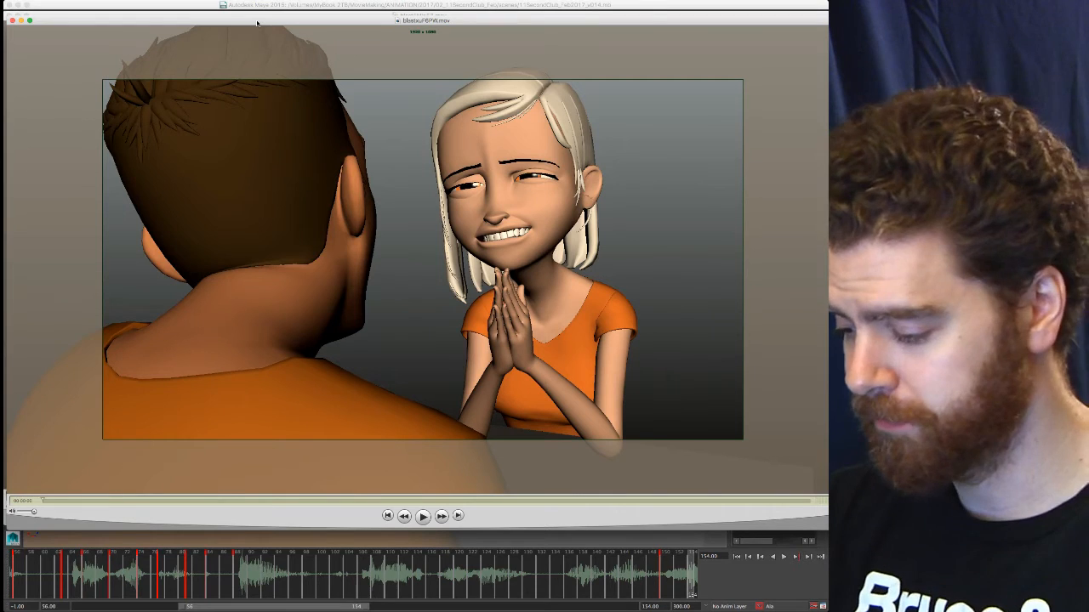
Adjust the sound volume and replay the playblast movie several times, reviewing the timing of Ala's change from pressed palms to clasped hands
{"action": "key", "text": "XF86AudioMute"}
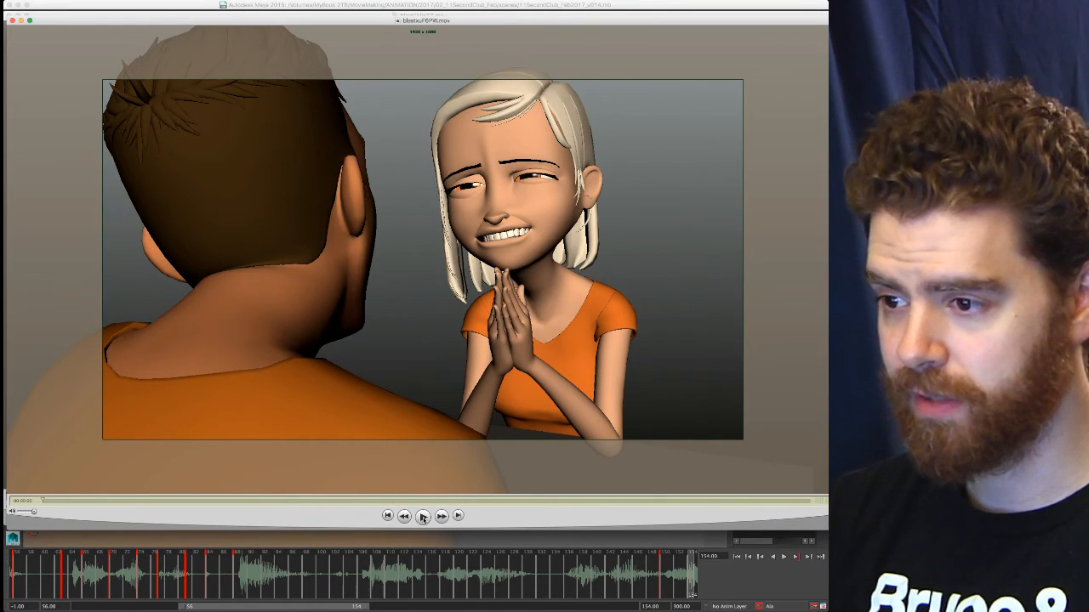
{"action": "left_click", "coordinate": [423, 516]}
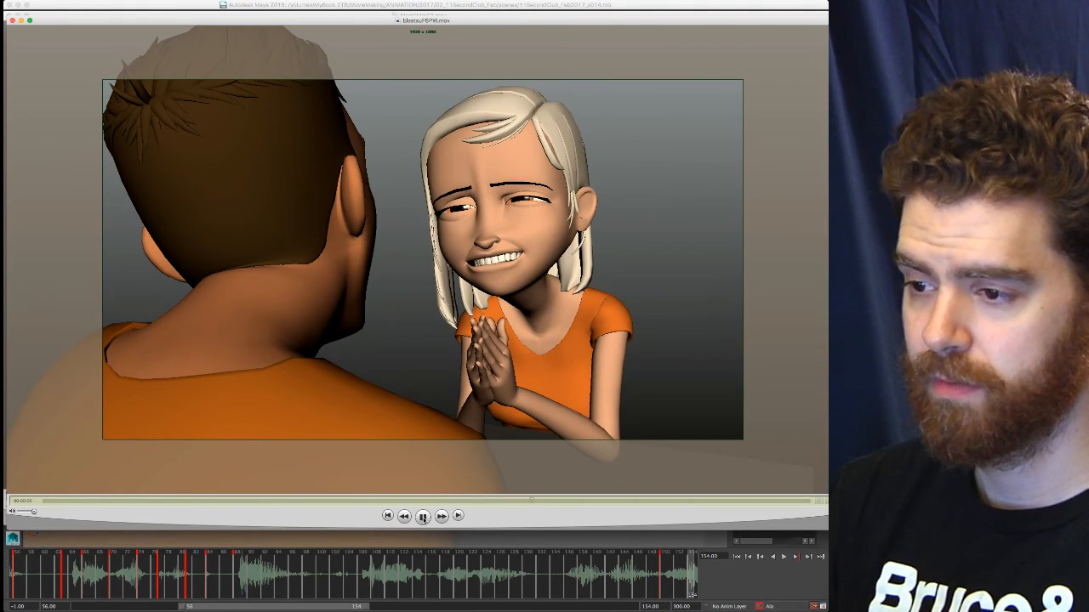
{"action": "left_click", "coordinate": [423, 516]}
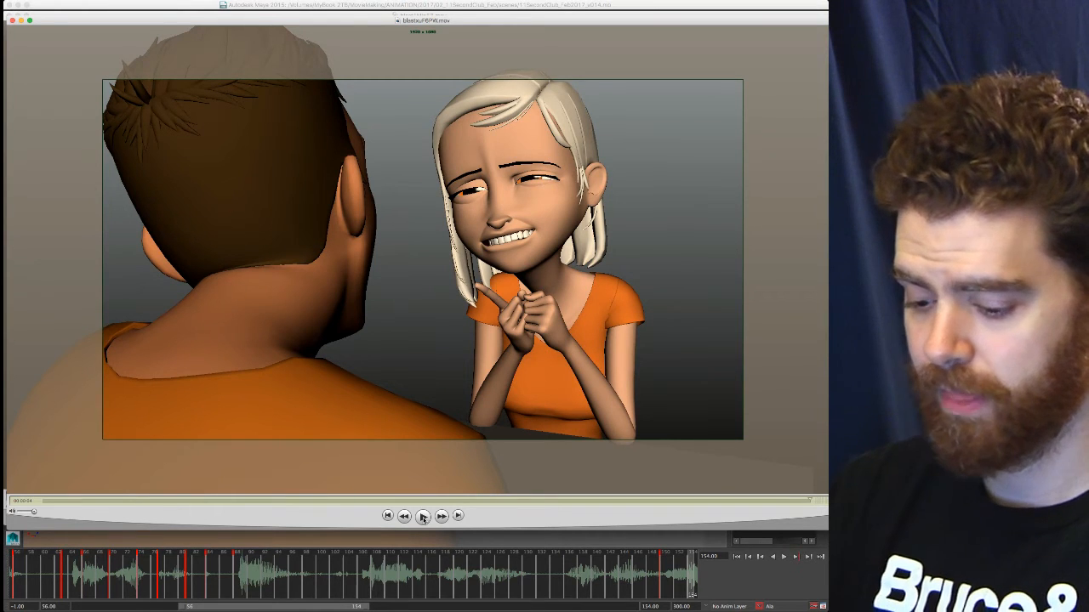
{"action": "left_click", "coordinate": [423, 516]}
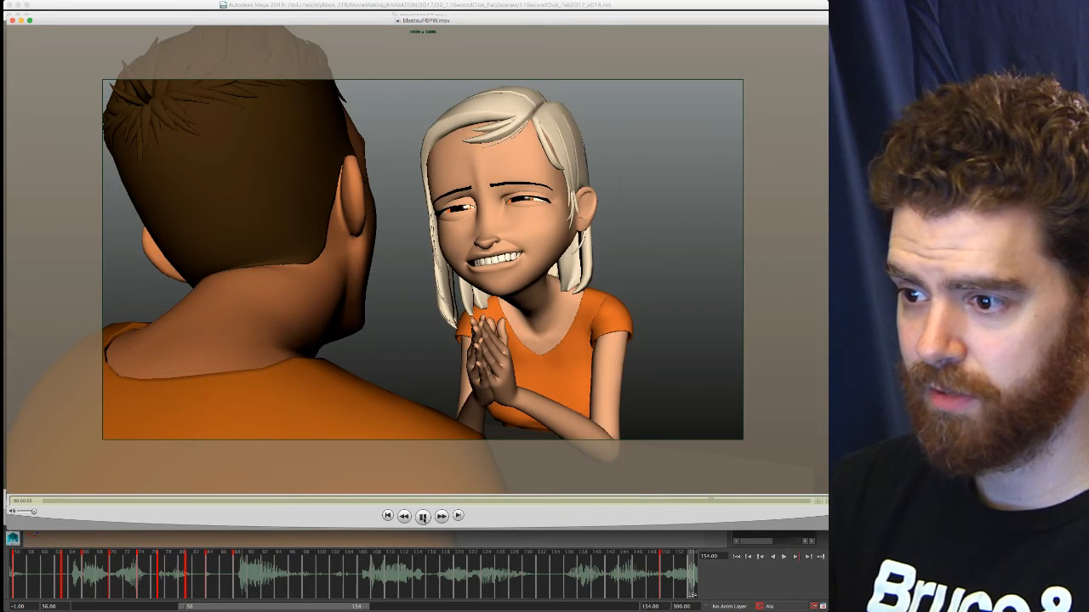
{"action": "left_click", "coordinate": [422, 516]}
{"action": "left_click", "coordinate": [422, 516]}
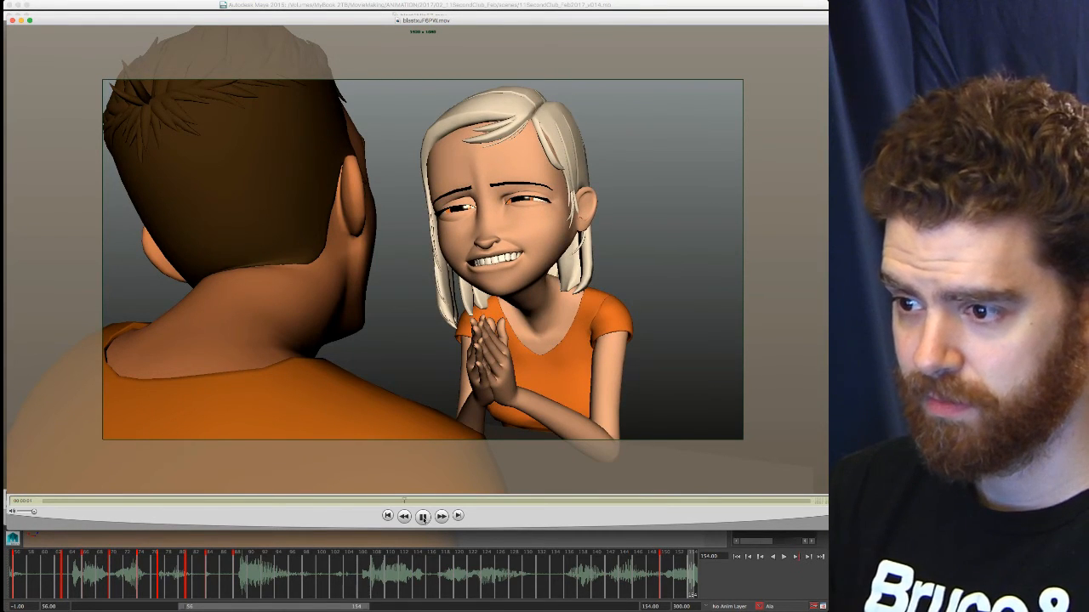
{"action": "left_click", "coordinate": [423, 517]}
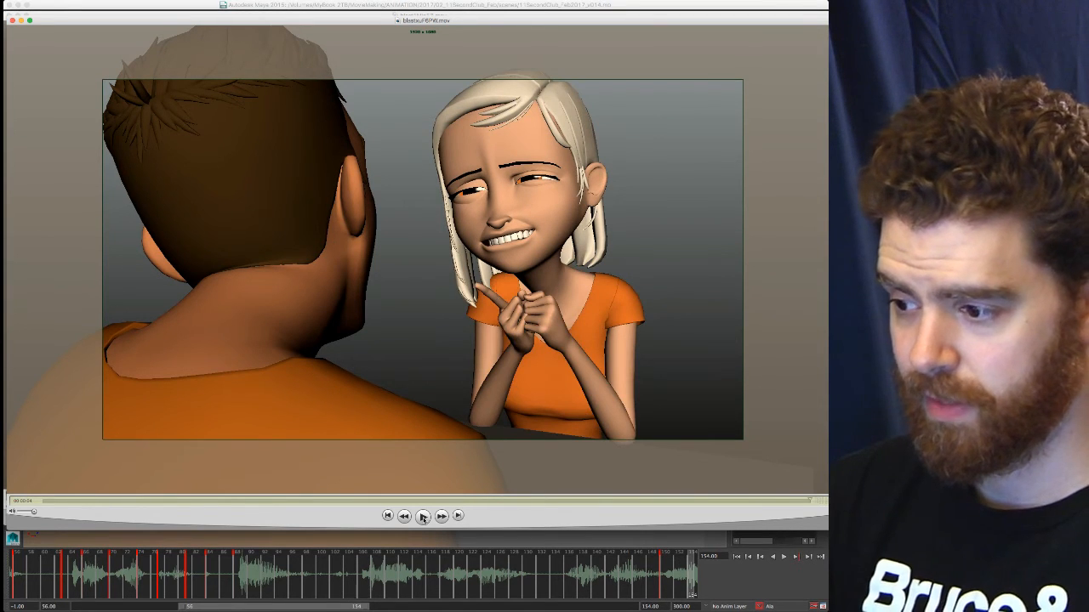
{"action": "left_click", "coordinate": [423, 516]}
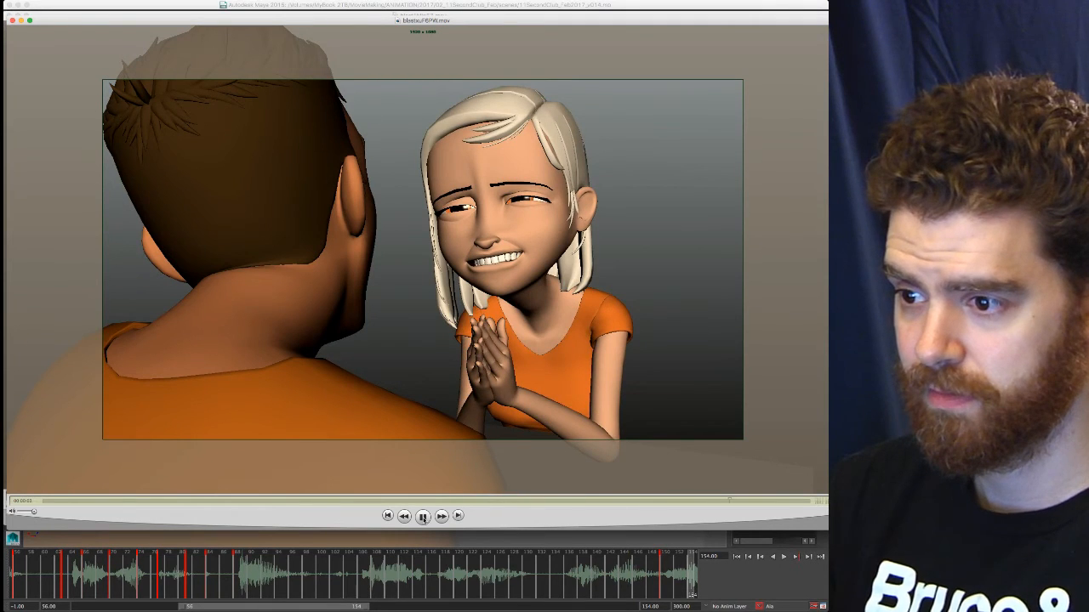
{"action": "left_click", "coordinate": [422, 516]}
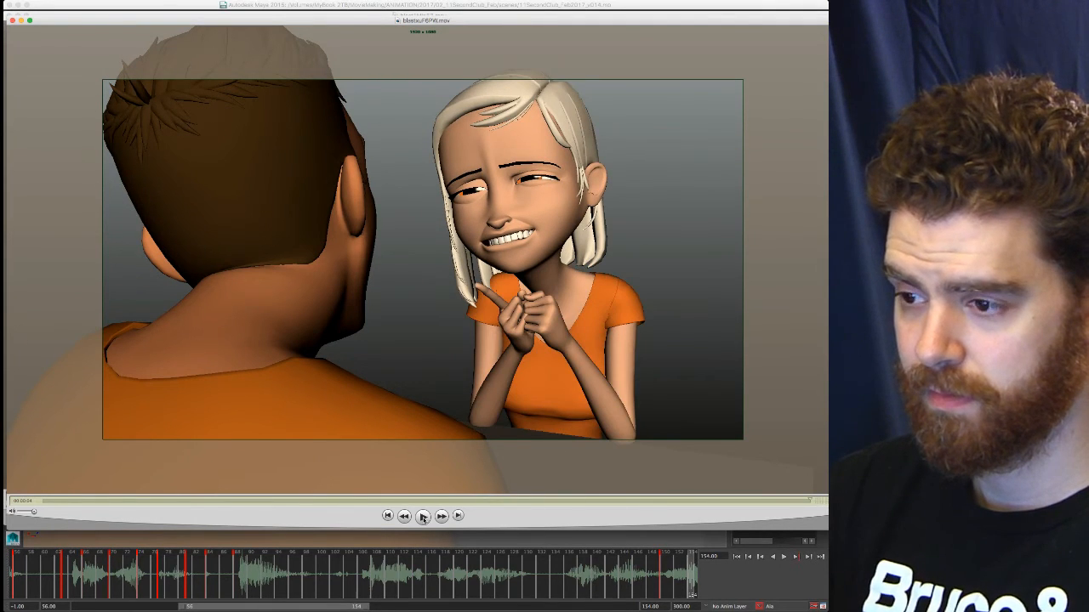
{"action": "left_click", "coordinate": [423, 516]}
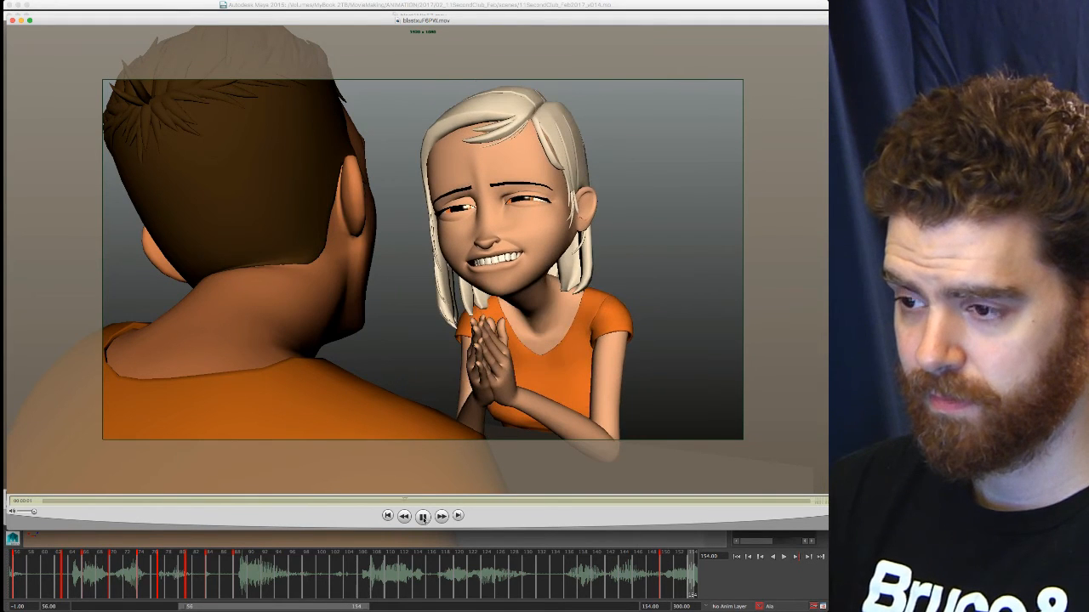
{"action": "left_click", "coordinate": [423, 517]}
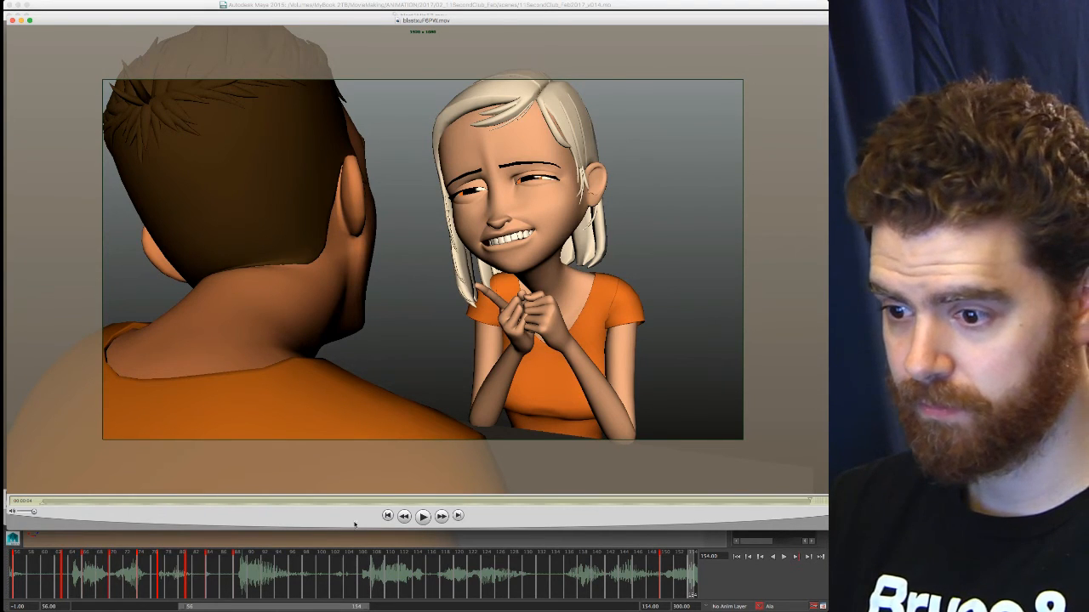
{"action": "key", "text": "XF86AudioRaiseVolume"}
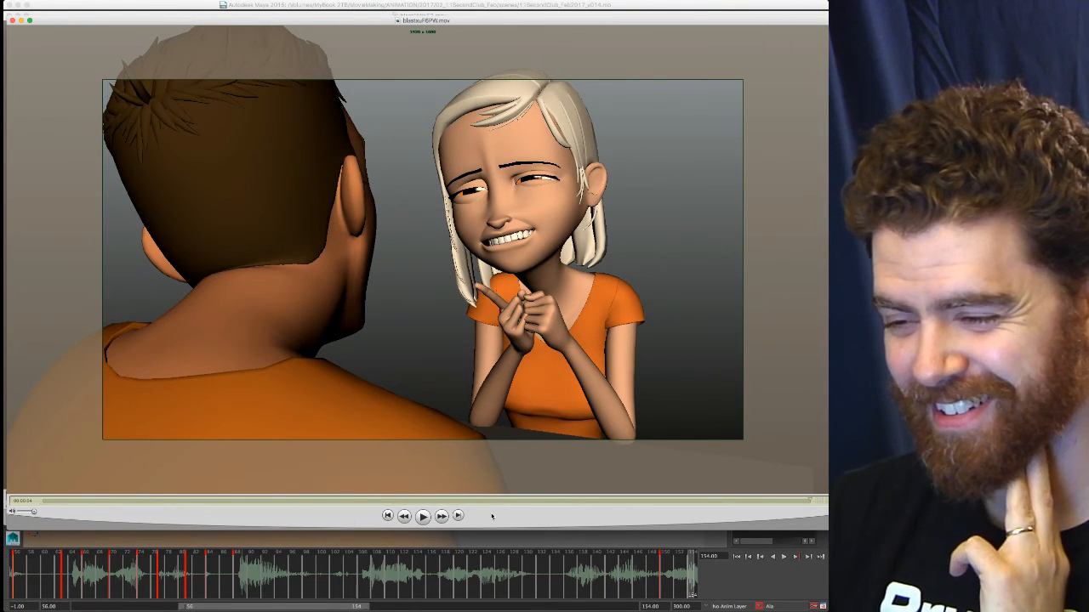
{"action": "left_click", "coordinate": [423, 516]}
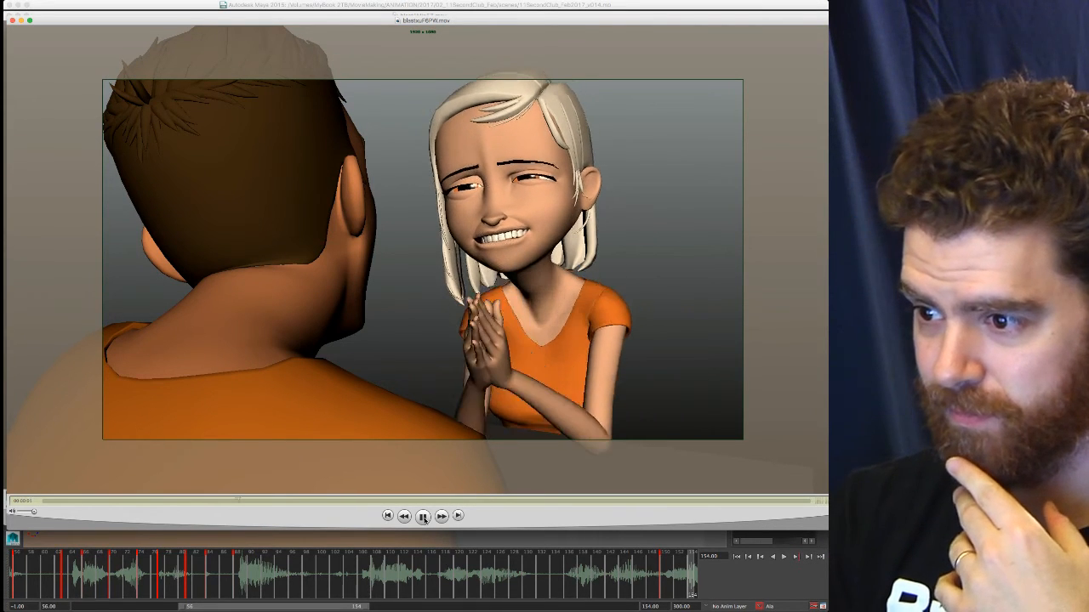
Raise the sound volume and replay the playblast movie, stopping it on Ala's pressed-palms pose to check the change into clasped hands
{"action": "key", "text": "XF86AudioRaiseVolume"}
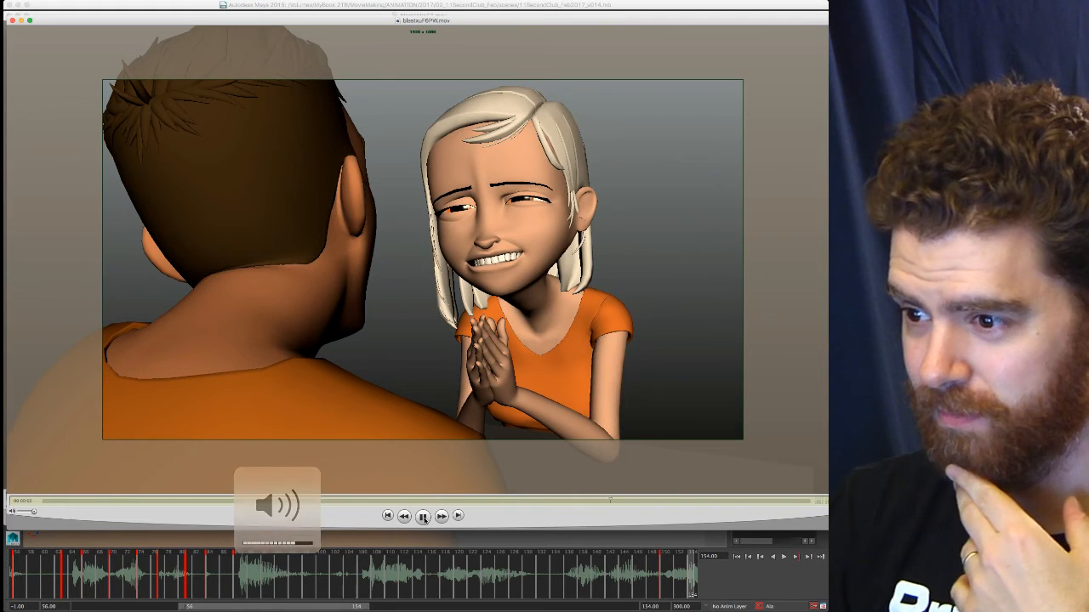
{"action": "left_click", "coordinate": [422, 516]}
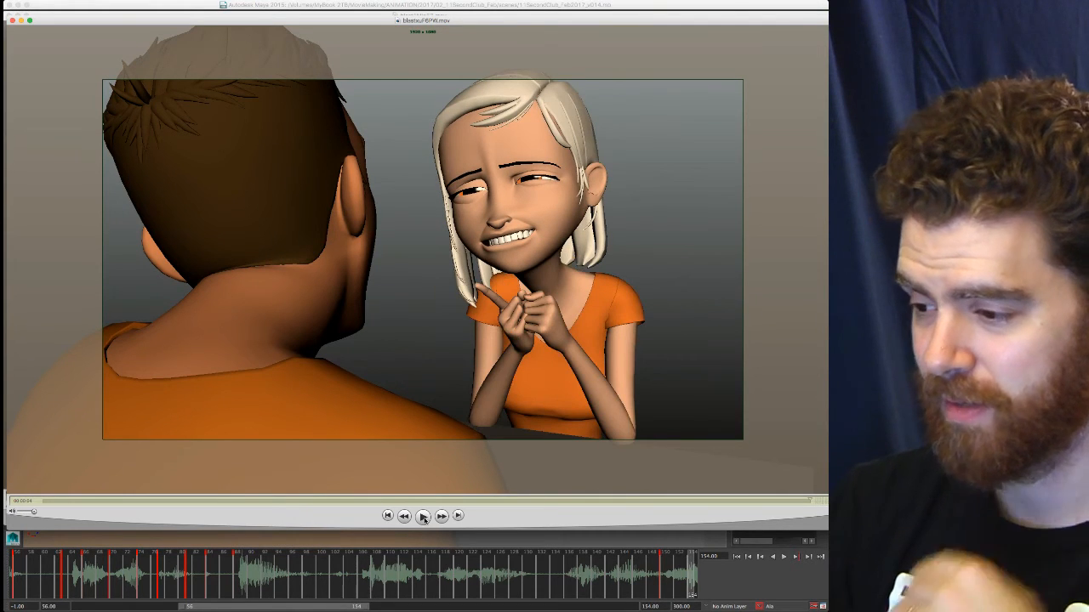
{"action": "left_click", "coordinate": [423, 516]}
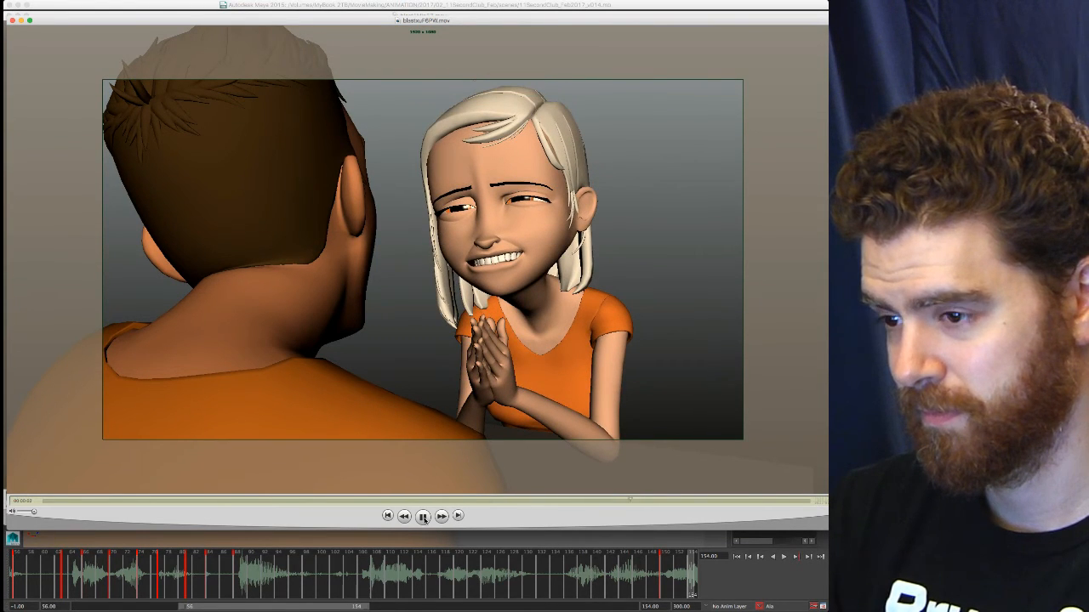
{"action": "left_click", "coordinate": [423, 516]}
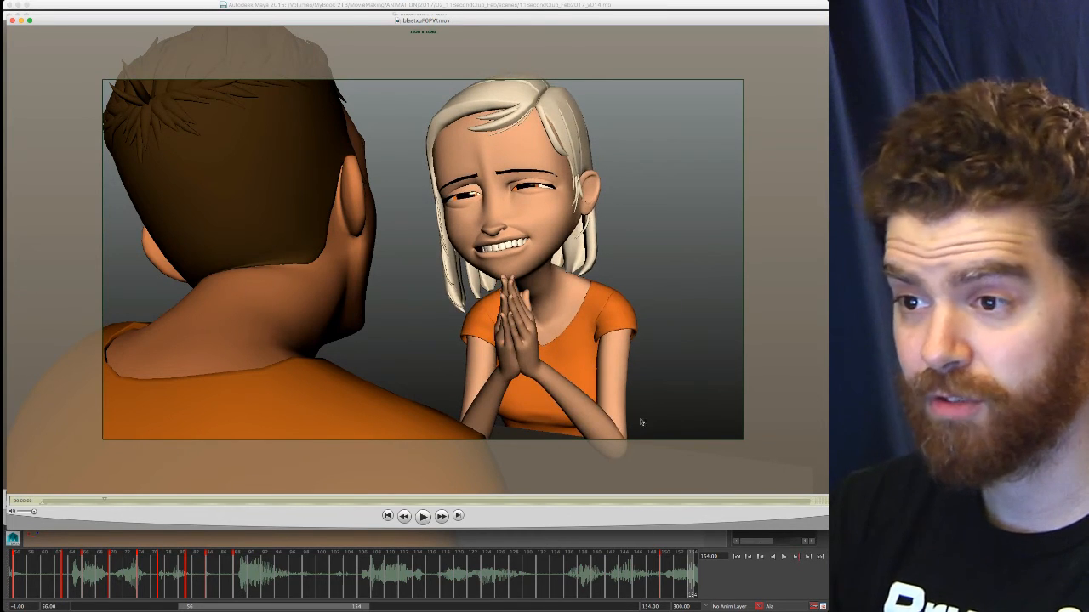
Return to the Maya scene, go to frame 150, lower and mute the sound, and nudge the control picker away from Ala
{"action": "left_click", "coordinate": [268, 6]}
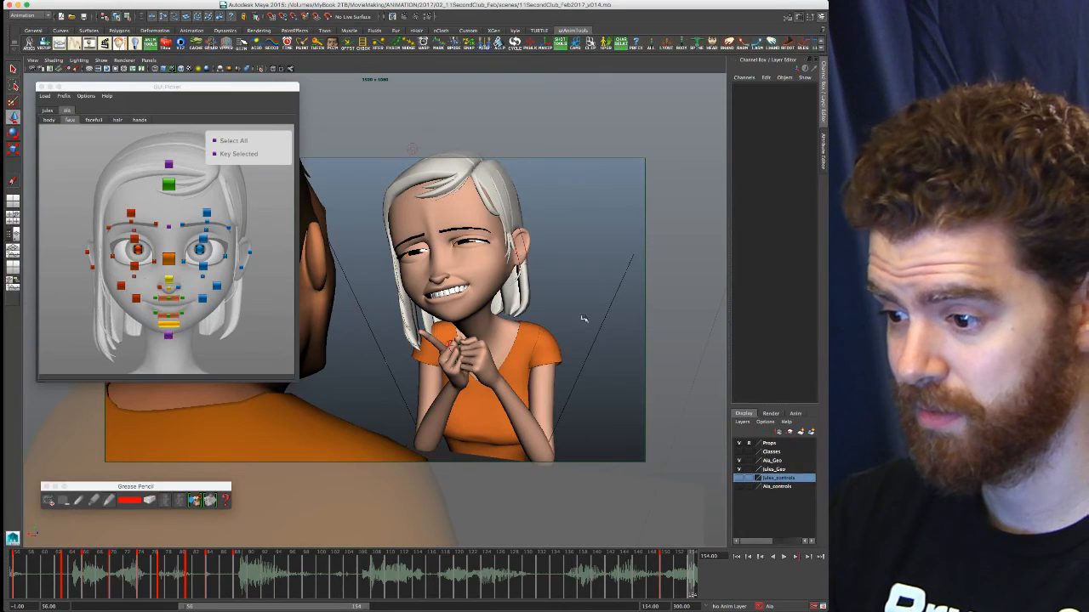
{"action": "left_click", "coordinate": [665, 585]}
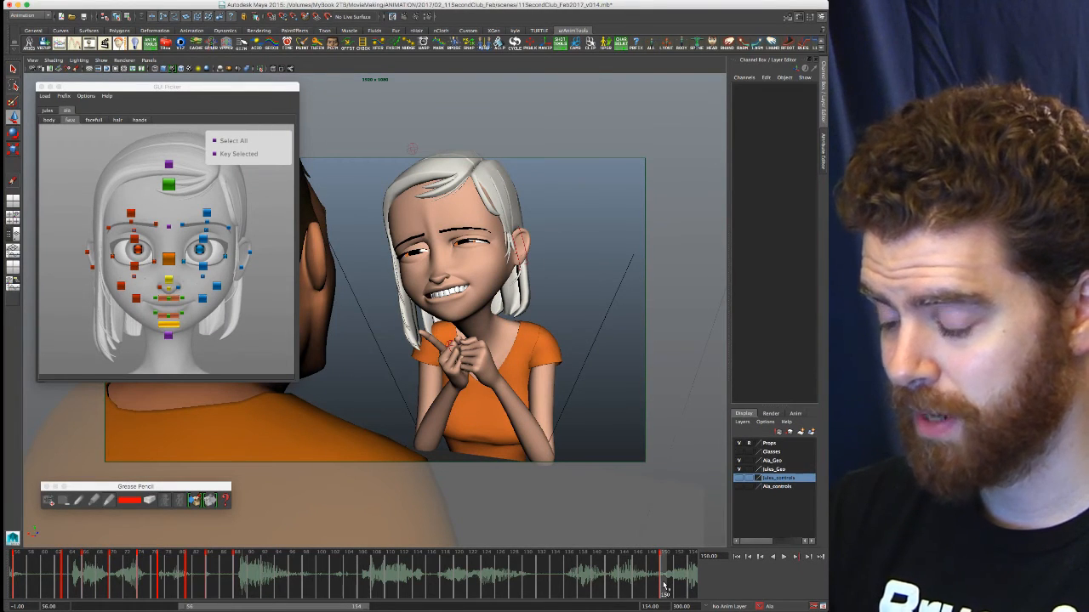
{"action": "key", "text": "XF86AudioLowerVolume"}
{"action": "key", "text": "XF86AudioMute"}
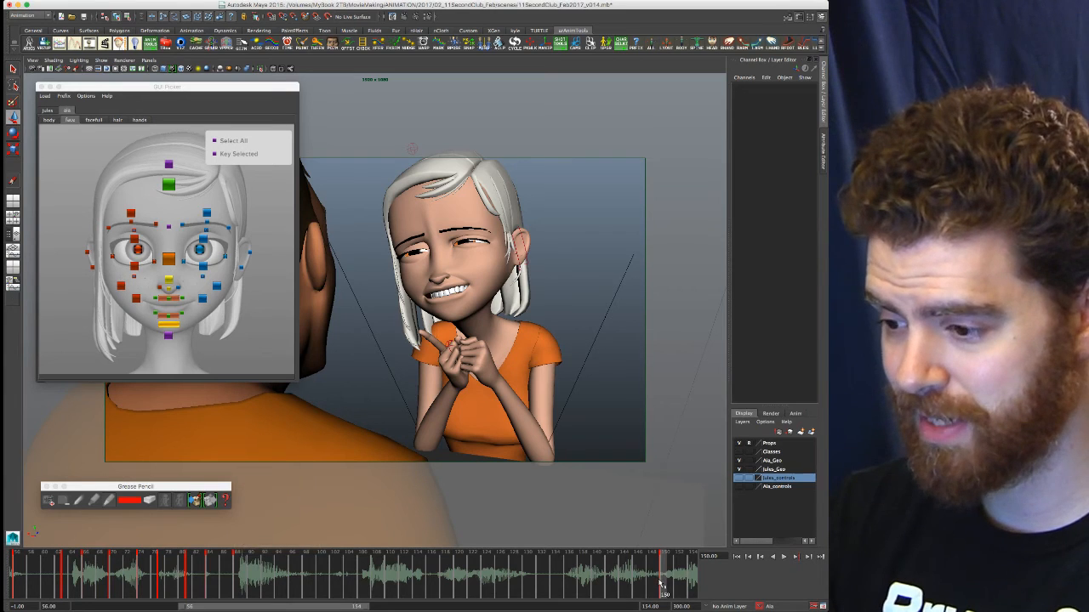
{"action": "left_click_drag", "start_coordinate": [229, 88], "coordinate": [223, 84]}
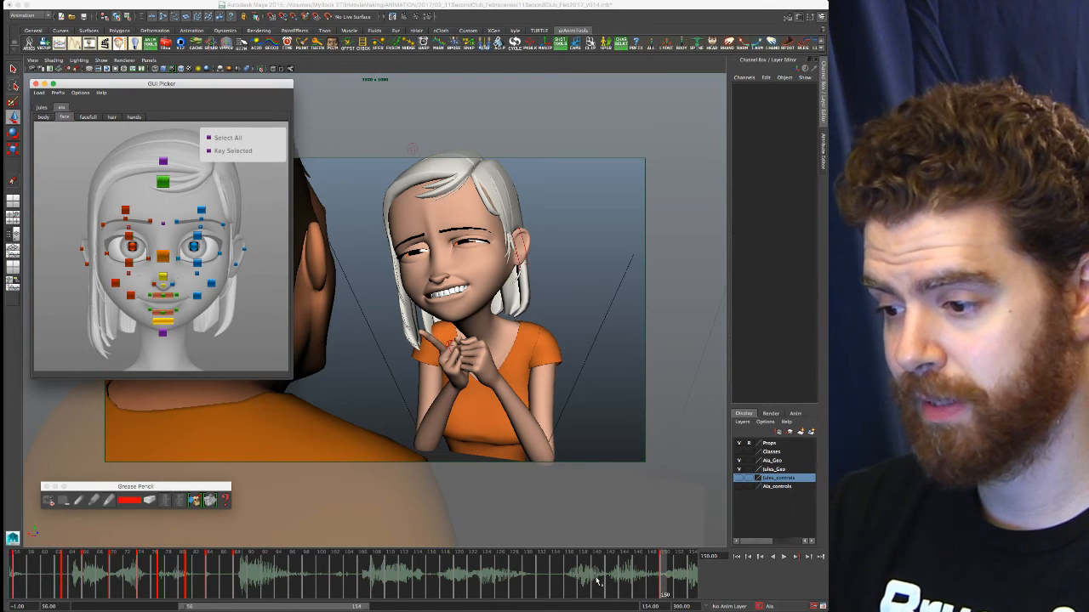
Set a lower sound volume, play the shot from around frame 137 and scrub to frame 143 to find the accent before the clasped hands
{"action": "key", "text": "XF86AudioLowerVolume"}
{"action": "key", "text": "XF86AudioLowerVolume"}
{"action": "key", "text": "XF86AudioLowerVolume"}
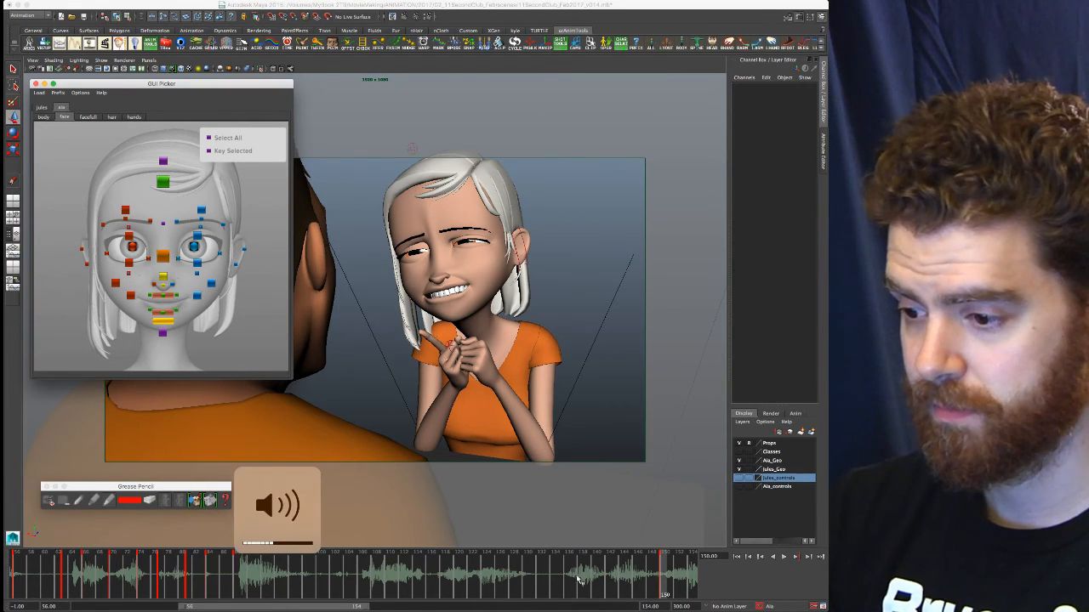
{"action": "left_click", "coordinate": [579, 579]}
{"action": "key", "text": "alt+v"}
{"action": "left_click_drag", "start_coordinate": [616, 575], "coordinate": [615, 575]}
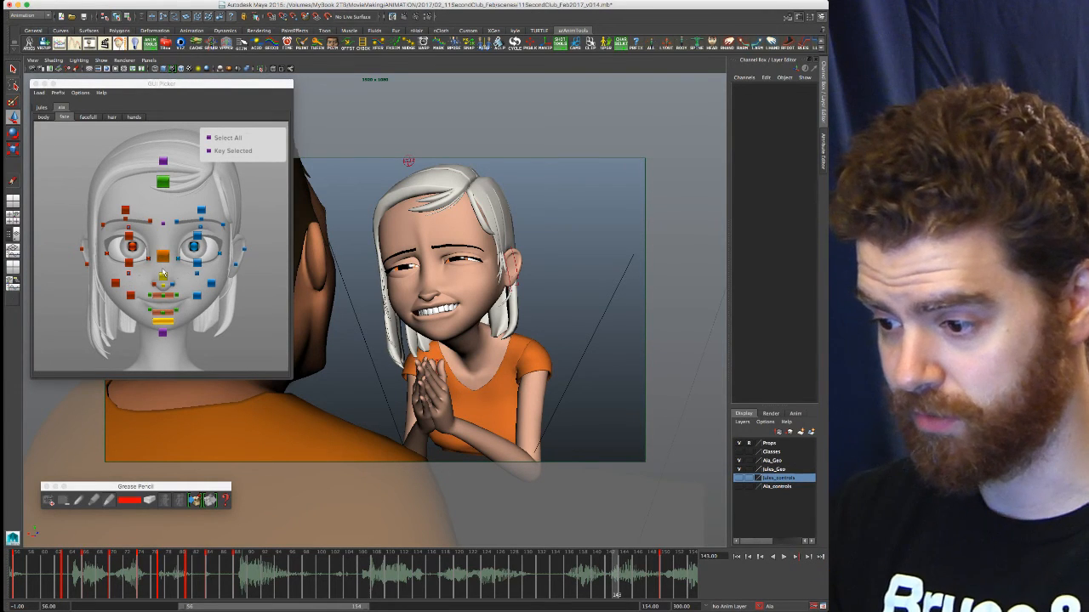
Compare Ala's clasped-hands pose at frame 150 with her earlier pressed-palms pose, stepping back to frame 143
{"action": "left_click", "coordinate": [661, 576]}
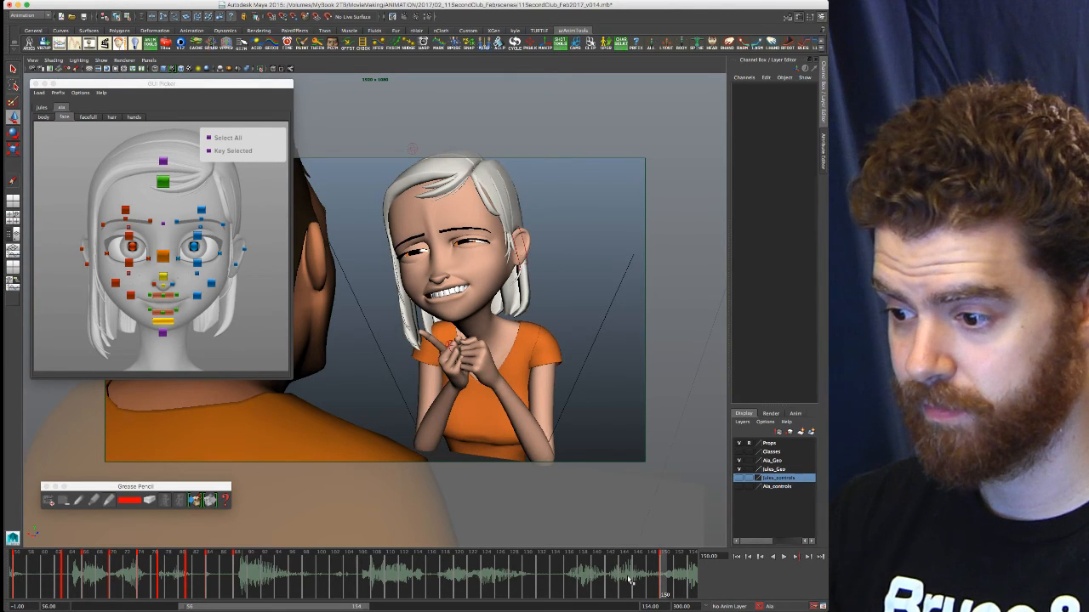
{"action": "left_click", "coordinate": [630, 580]}
{"action": "left_click", "coordinate": [620, 579]}
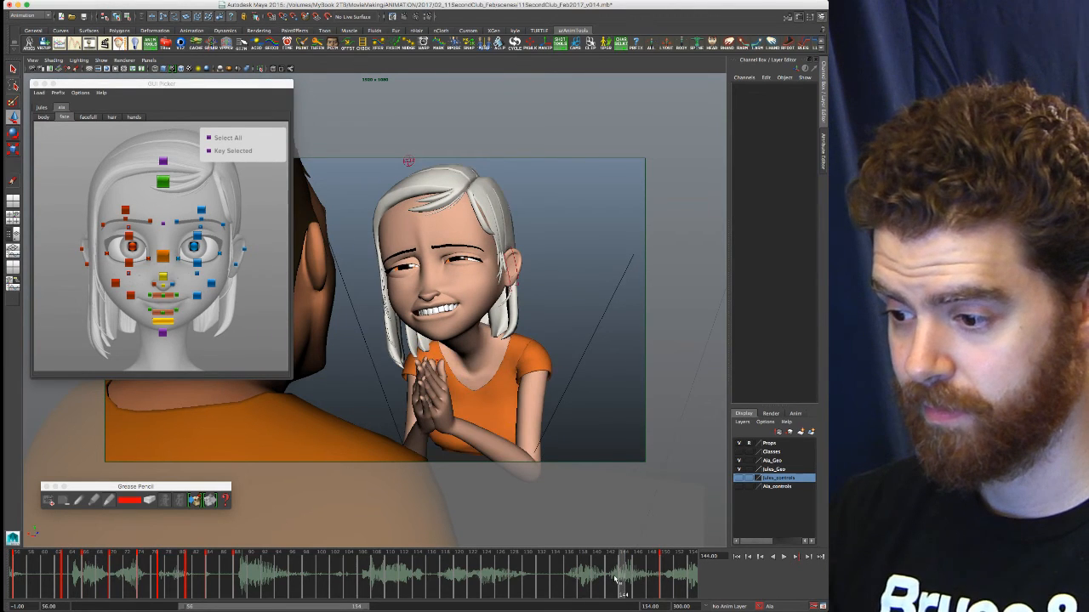
{"action": "left_click", "coordinate": [616, 580]}
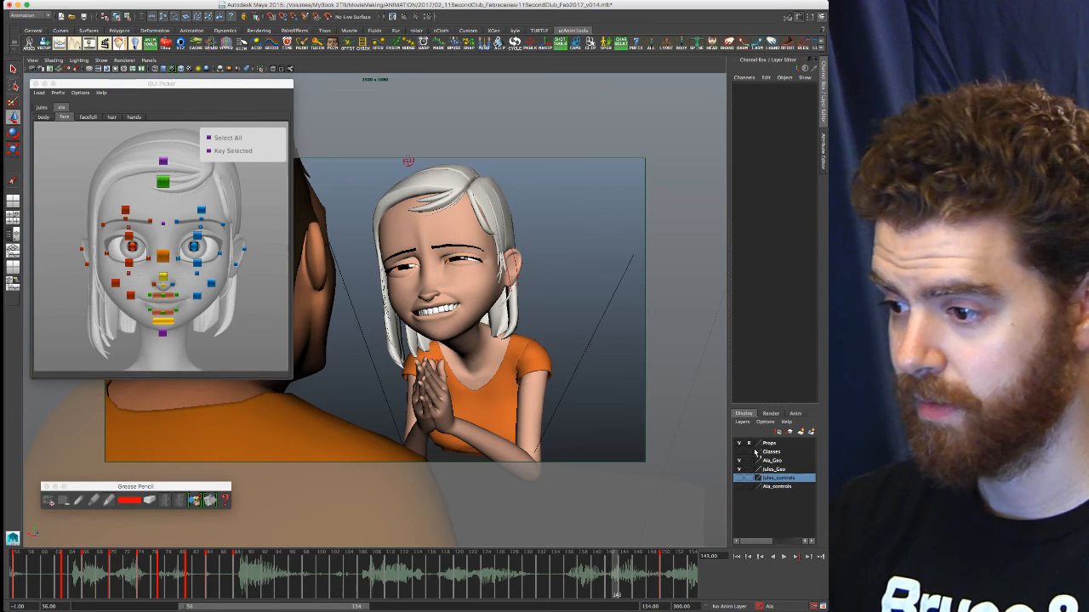
Hide the Jules_Geo layer, shift the control picker slightly away from Ala, and show her body controls in it
{"action": "left_click", "coordinate": [740, 470]}
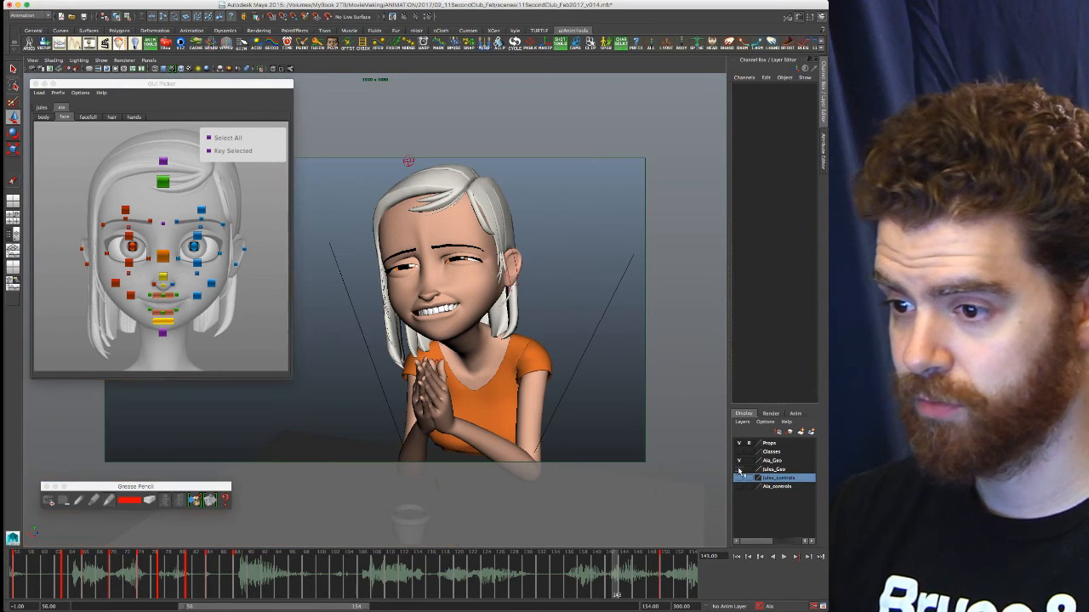
{"action": "left_click", "coordinate": [141, 85]}
{"action": "left_click_drag", "start_coordinate": [141, 85], "coordinate": [139, 84]}
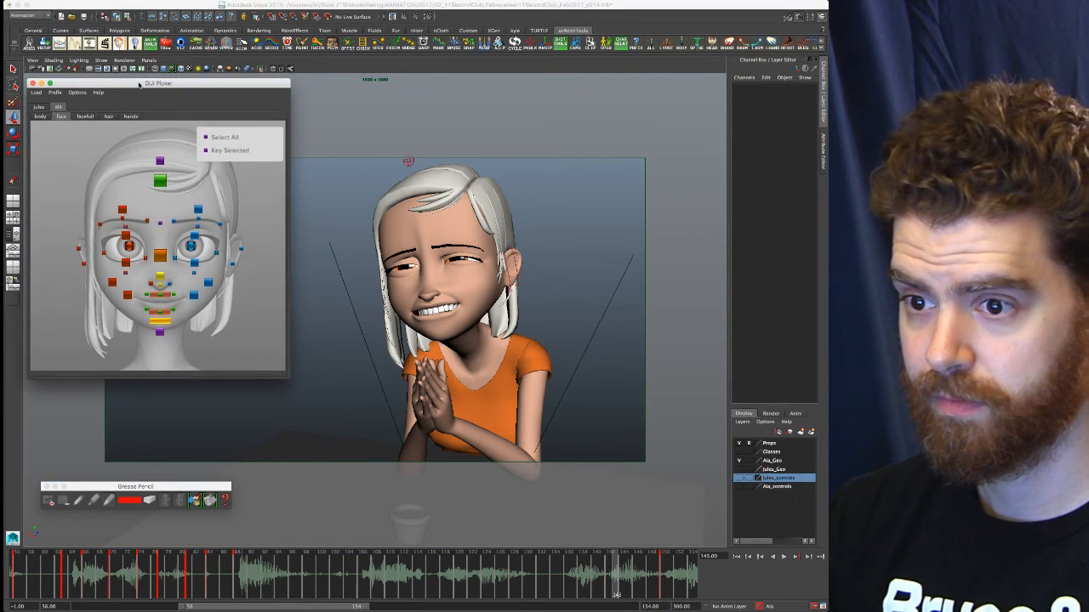
{"action": "left_click", "coordinate": [40, 117]}
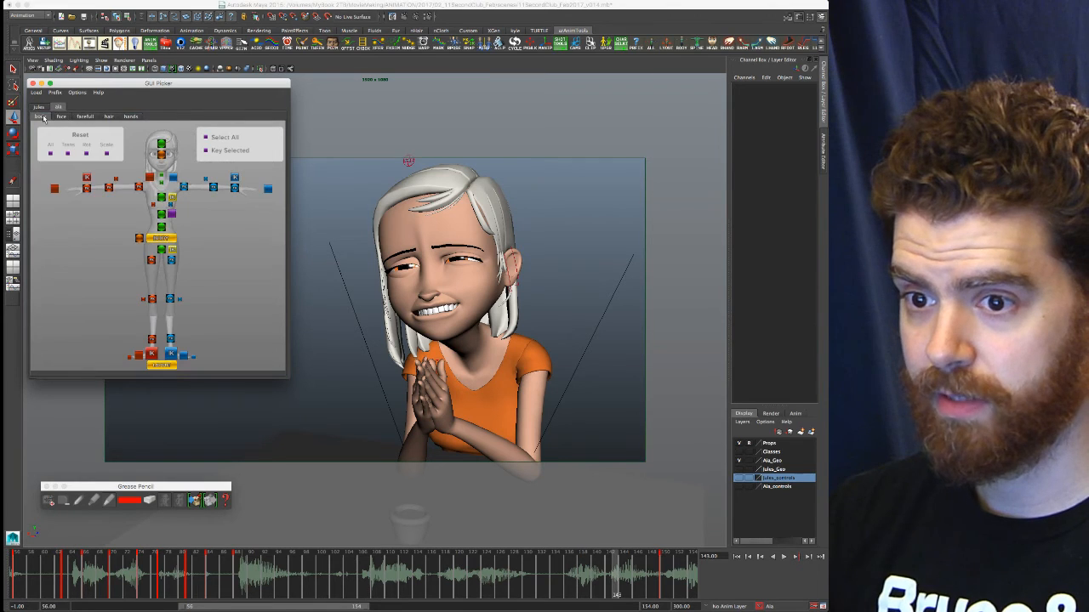